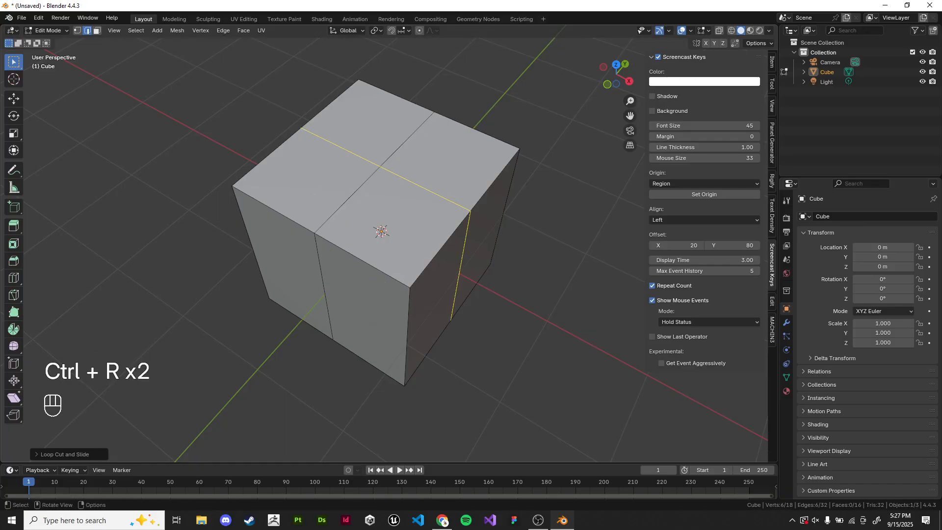
- Finish the loop cut across the cube and hide the sidebar
shift+middle_drag(465, 215, 463, 227)
click(559, 235)
key(n)
shift+middle_drag(559, 235, 571, 237)
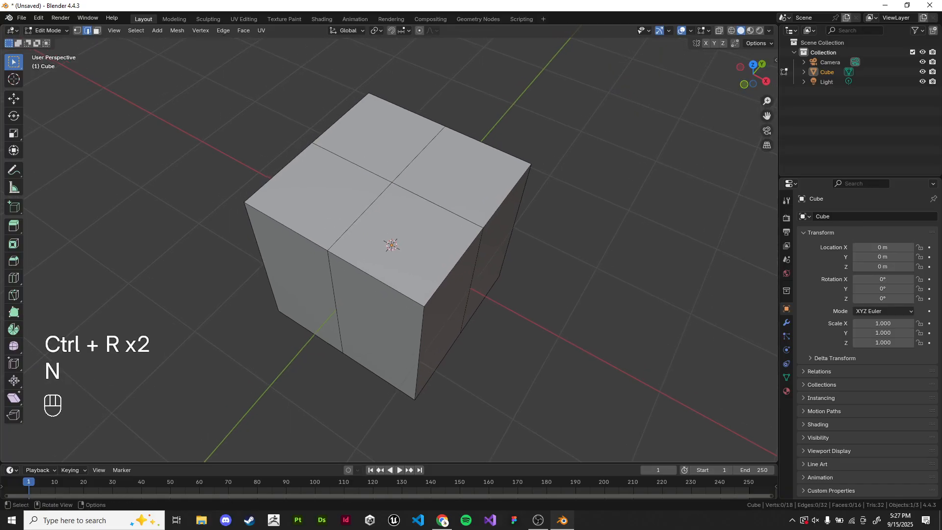
- Switch to face select and select the four faces on the cube's top
scroll(571, 237, up, 1)
click(97, 30)
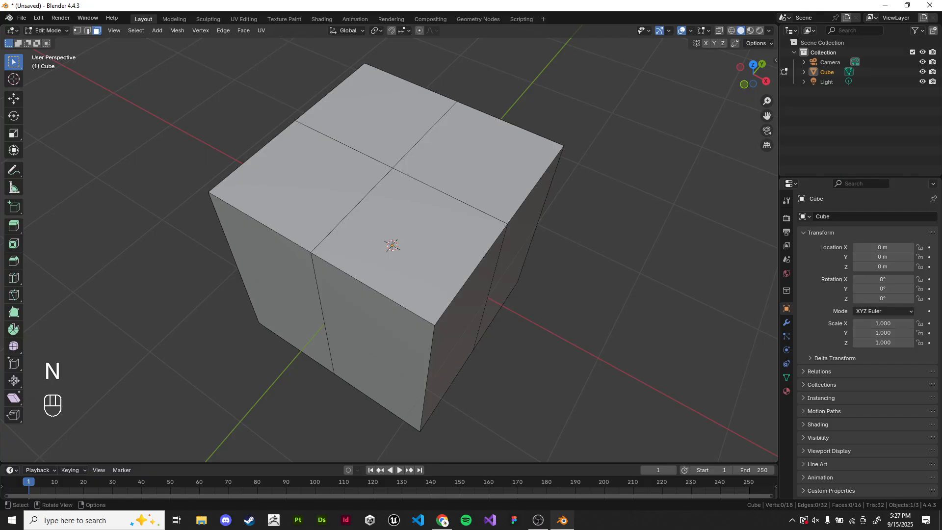
click(375, 112)
shift+click(302, 189)
shift+click(407, 246)
shift+click(478, 157)
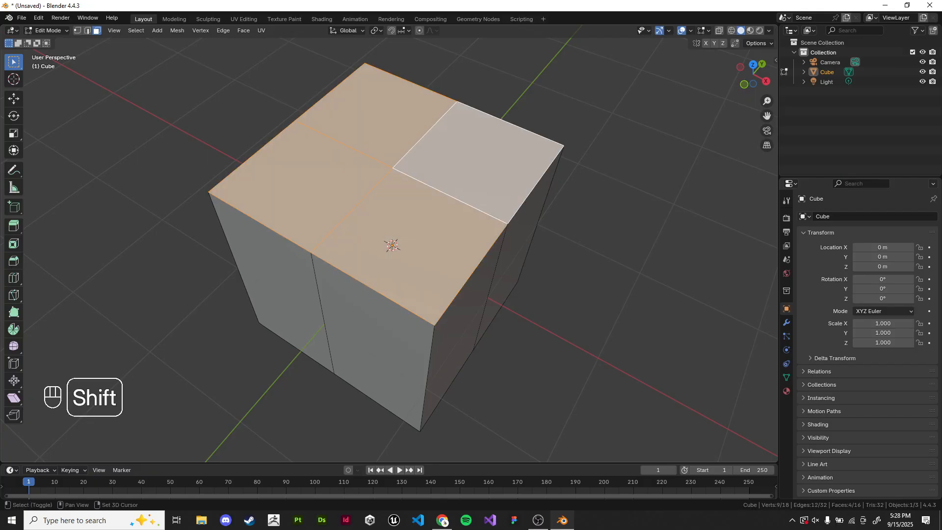
- Inset the four selected top faces as one region
key(i)
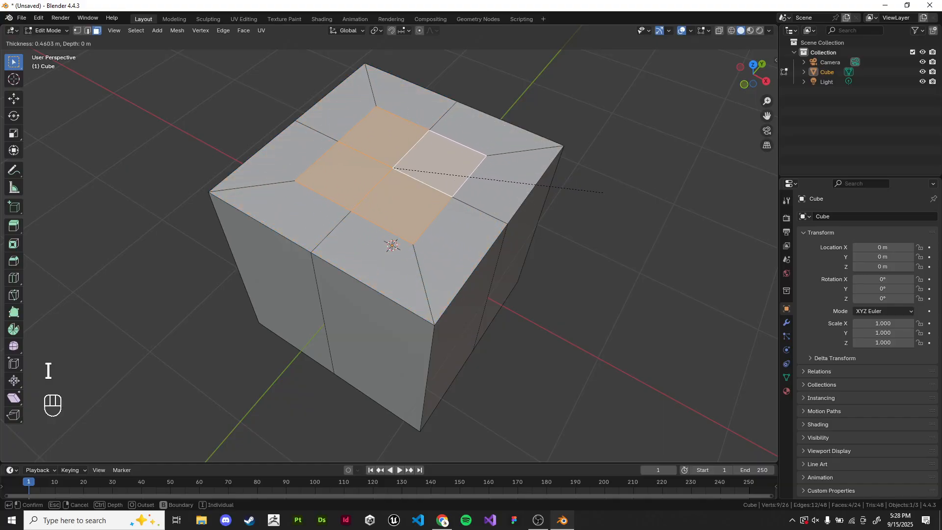
click(600, 192)
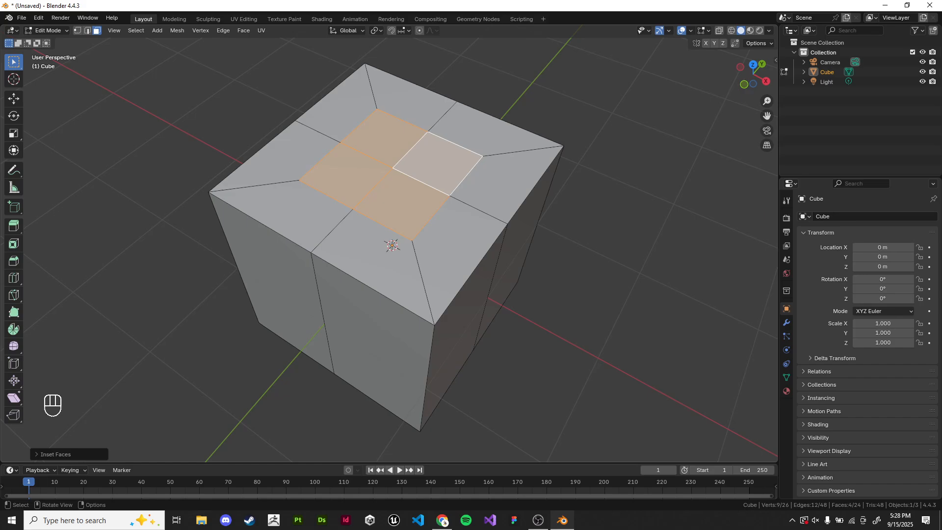
shift+middle_drag(601, 193, 550, 279)
scroll(596, 236, up, 2)
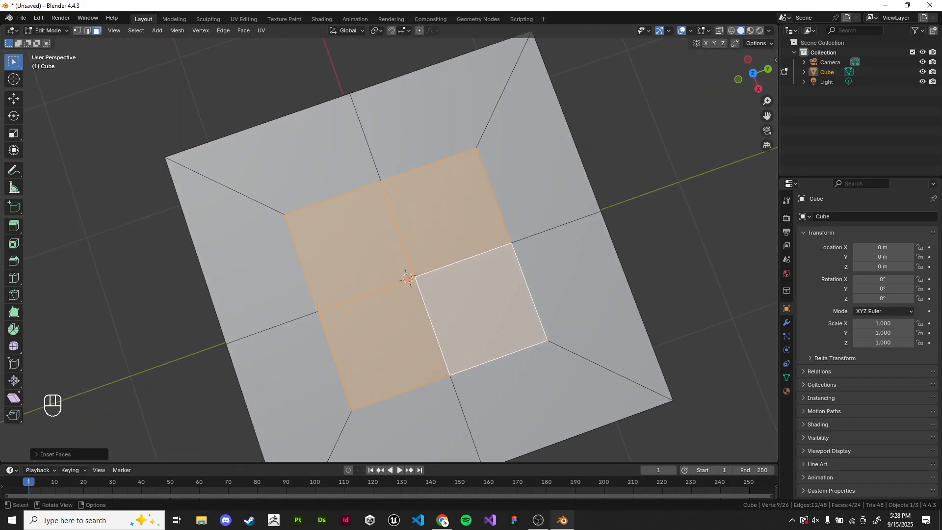
key(KP_6)
key(KP_7)
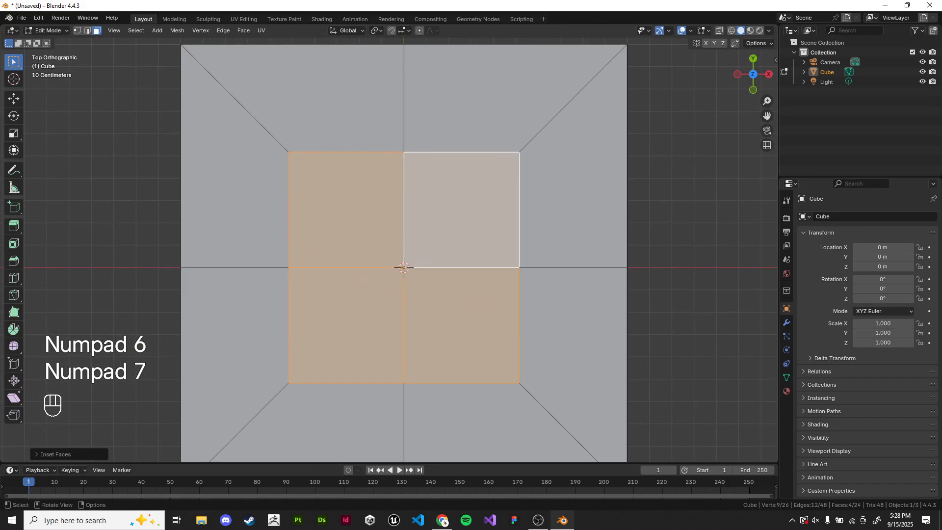
shift+middle_drag(551, 279, 558, 278)
click(671, 236)
scroll(350, 196, down, 1)
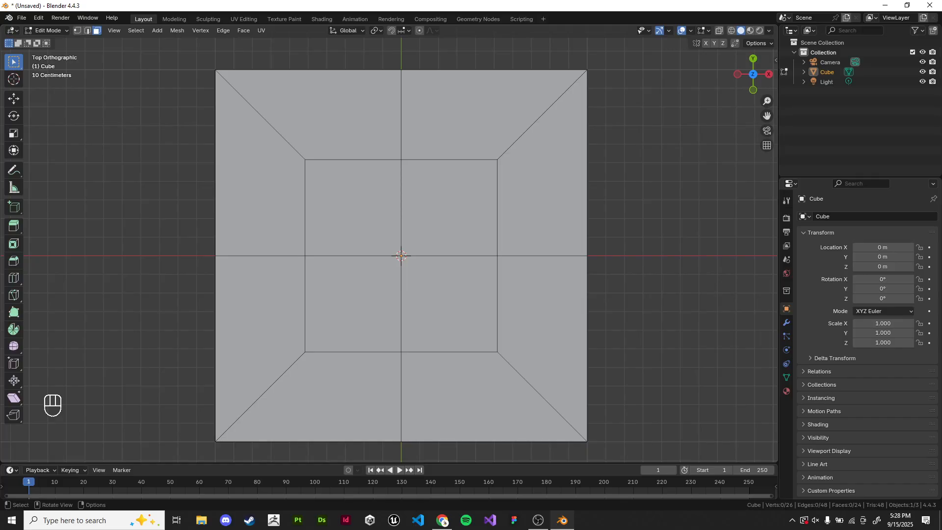
right_click(342, 189)
key(ctrl+z)
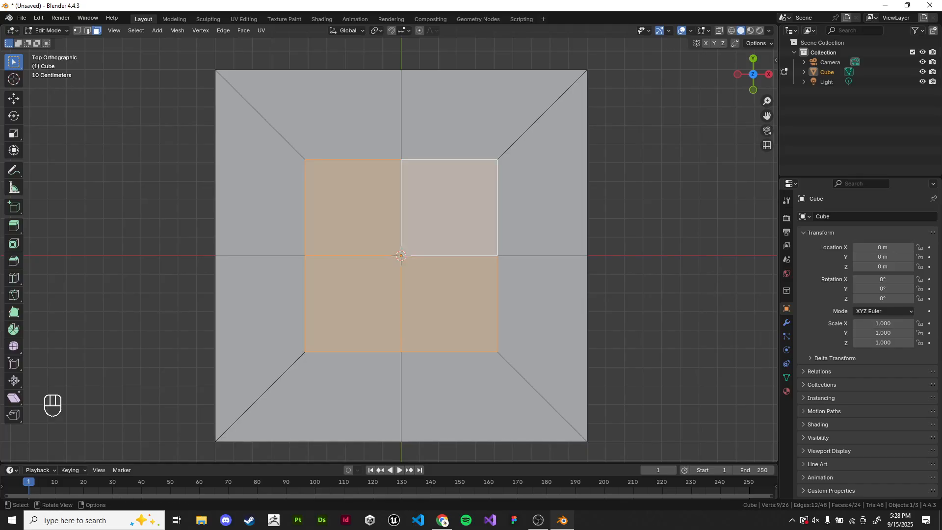
- Switch to vertex select and select the eight vertices around the outer border of the inset faces
middle_drag(365, 267, 357, 324)
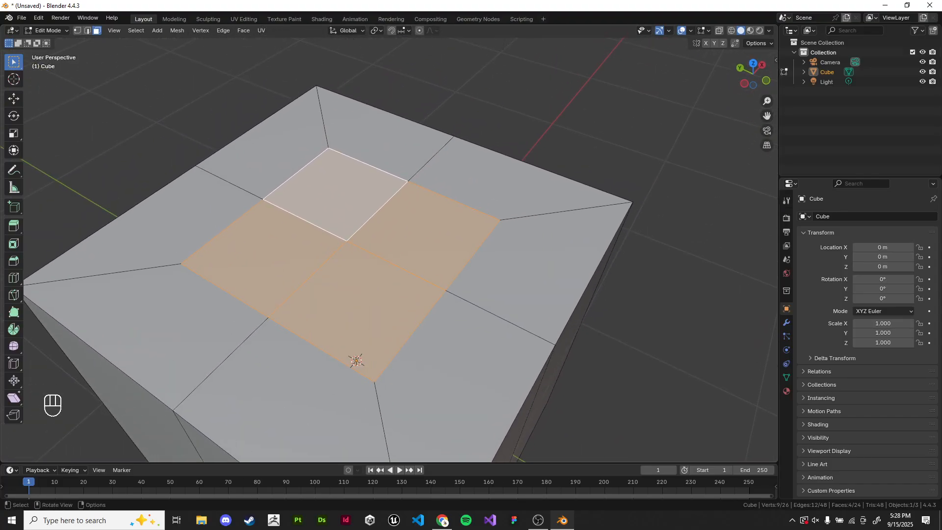
key(1)
click(181, 264)
shift+click(263, 199)
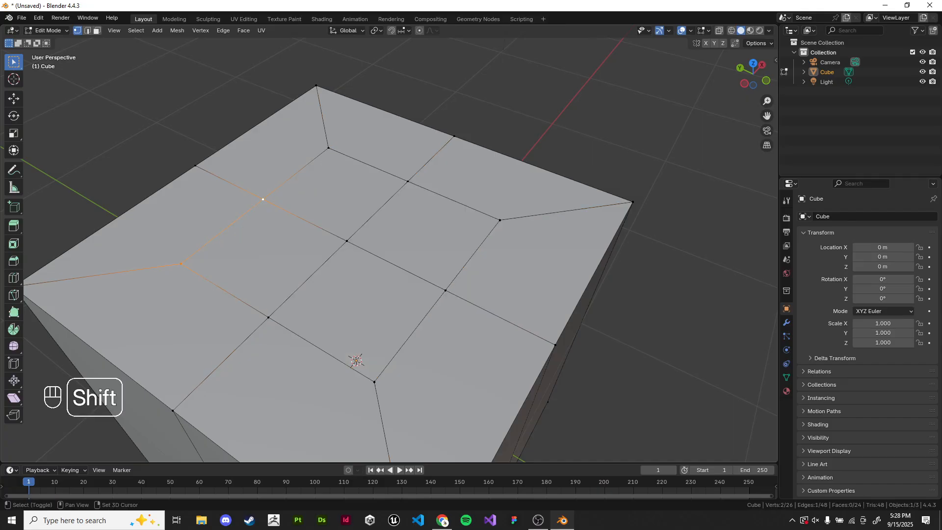
shift+click(328, 147)
shift+click(407, 181)
shift+click(500, 219)
shift+click(445, 290)
shift+click(374, 382)
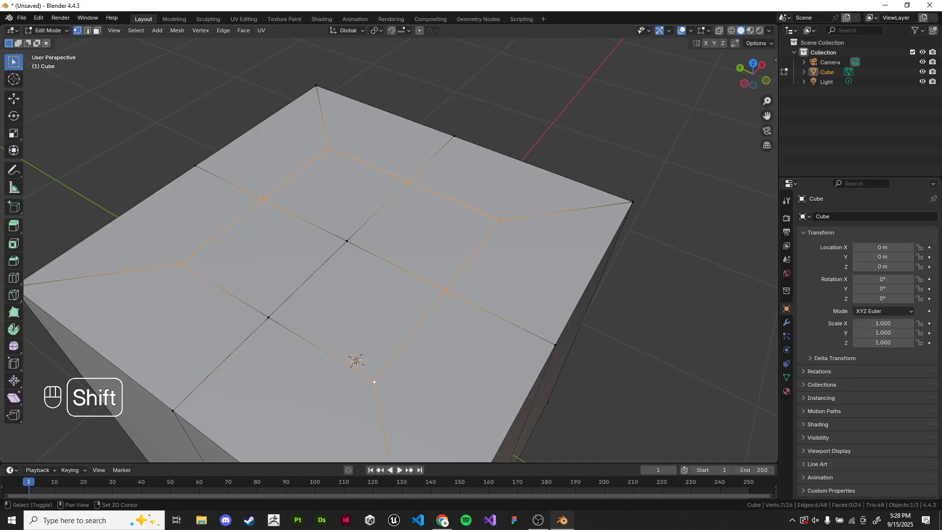
shift+click(268, 317)
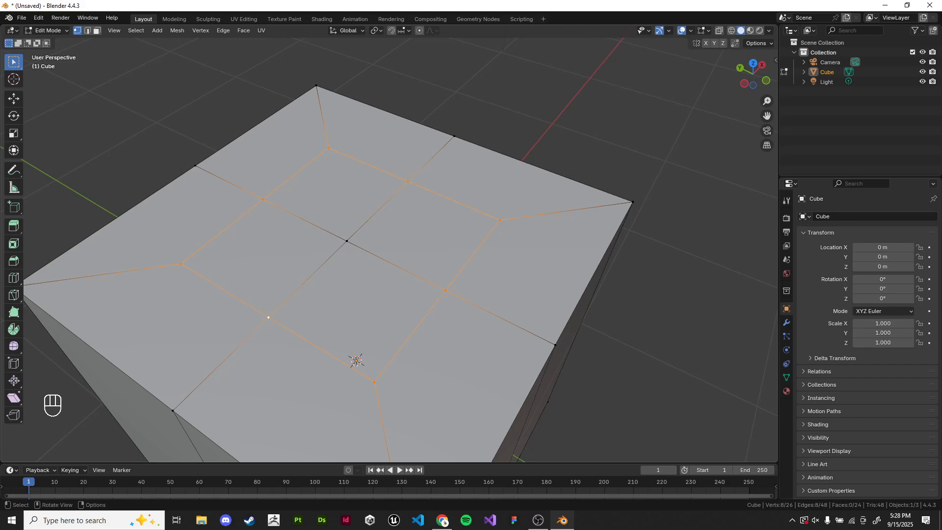
right_click(832, 505)
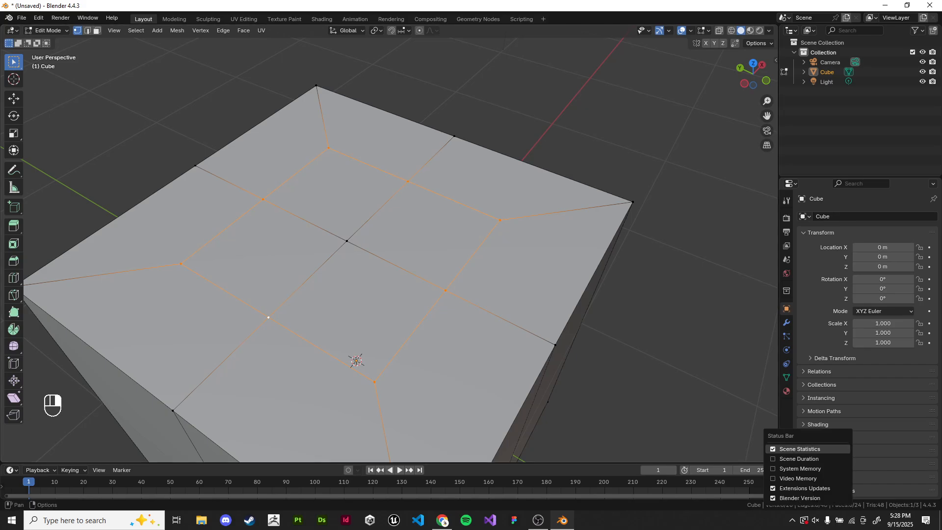
right_click(796, 505)
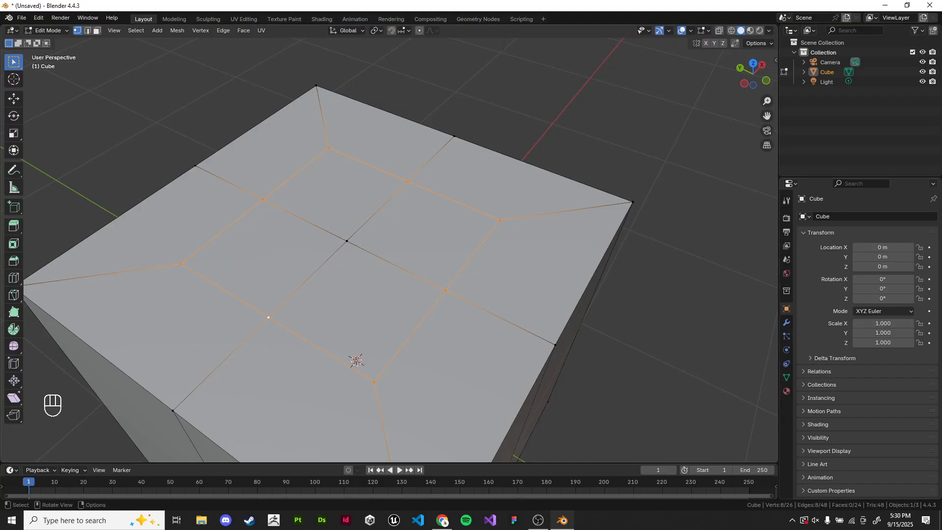
- Switch back to face select and round the selected inset faces into a circle with LoopTools Circle
key(3)
drag(313, 225, 383, 296)
shift+middle_drag(383, 295, 387, 292)
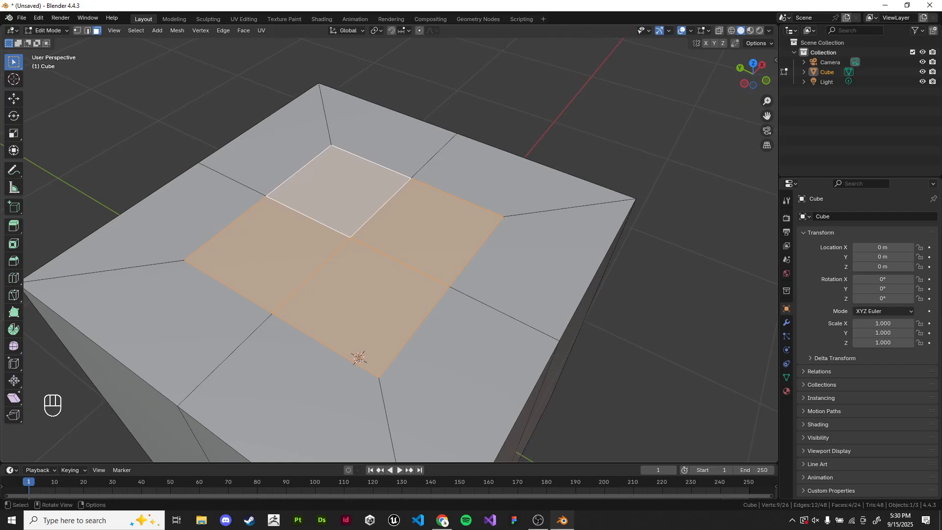
right_click(358, 359)
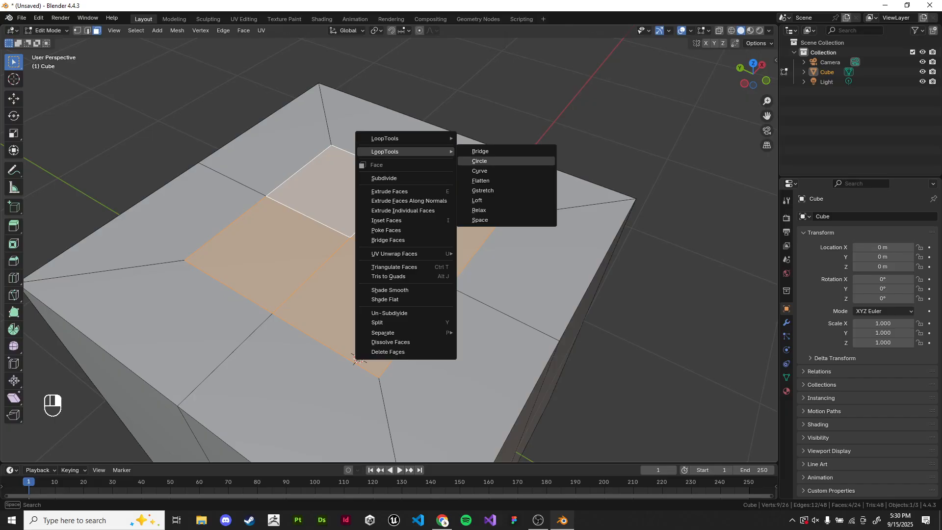
click(480, 161)
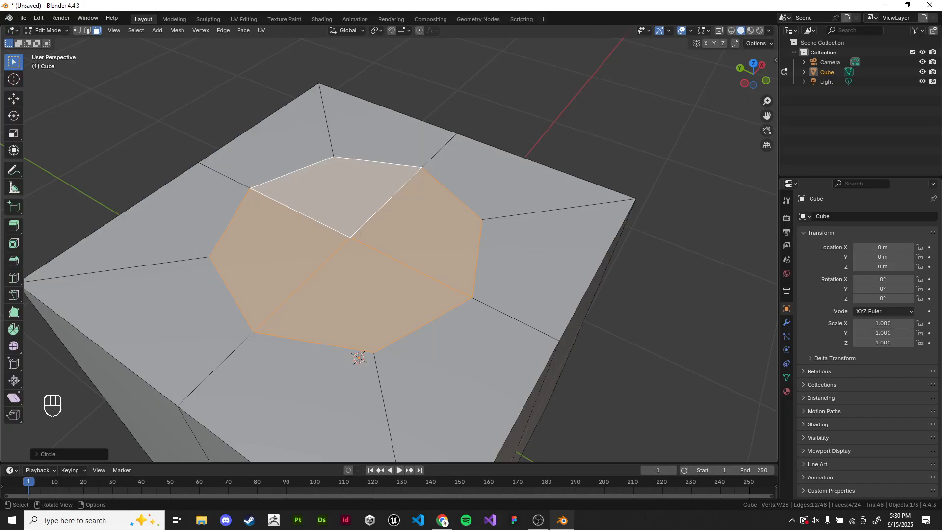
- Symmetrize the mesh so the circular faces are mirrored onto the cube's bottom
scroll(392, 243, down, 2)
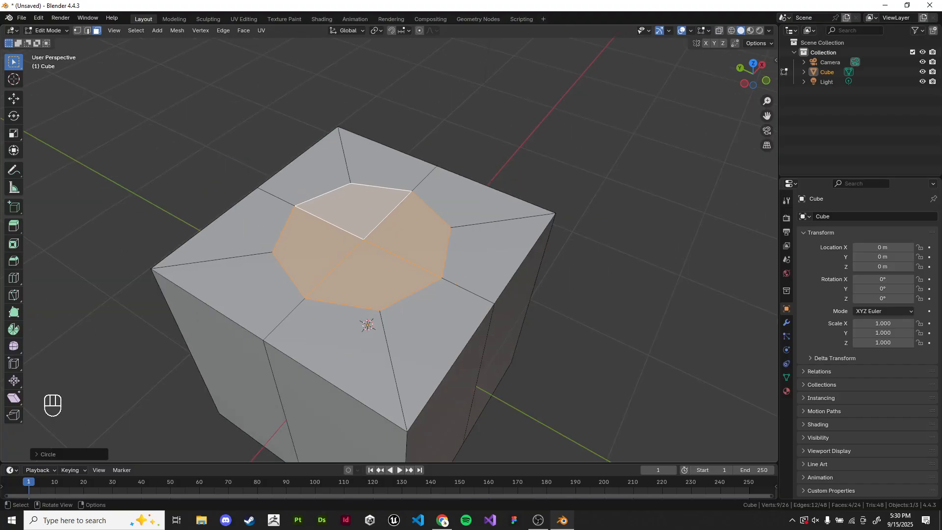
shift+middle_drag(392, 243, 377, 203)
scroll(386, 232, up, 1)
scroll(380, 216, up, 1)
scroll(384, 206, down, 3)
scroll(379, 131, down, 1)
key(alt+x)
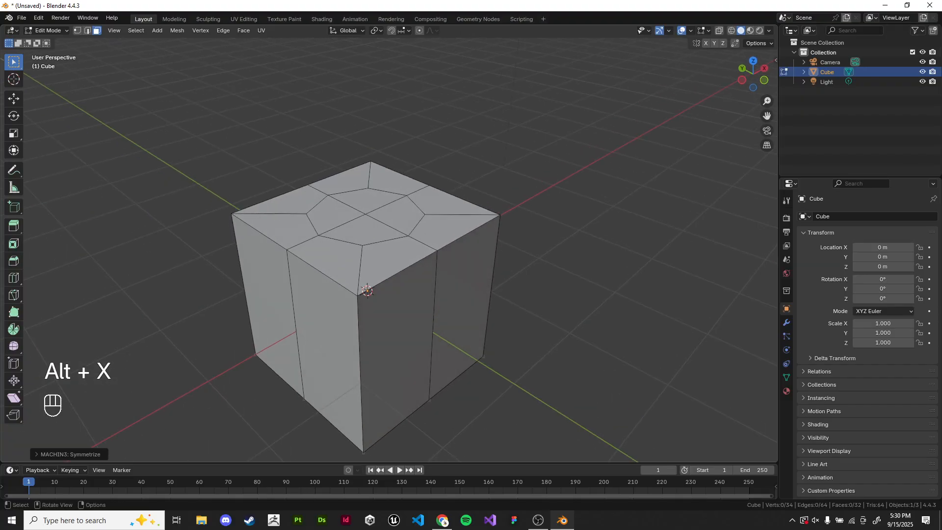
- Select the circular faces on the cube's bottom
drag(347, 204, 380, 225)
middle_drag(381, 225, 382, 132)
shift+drag(349, 313, 388, 340)
middle_drag(548, 194, 545, 210)
right_click(544, 210)
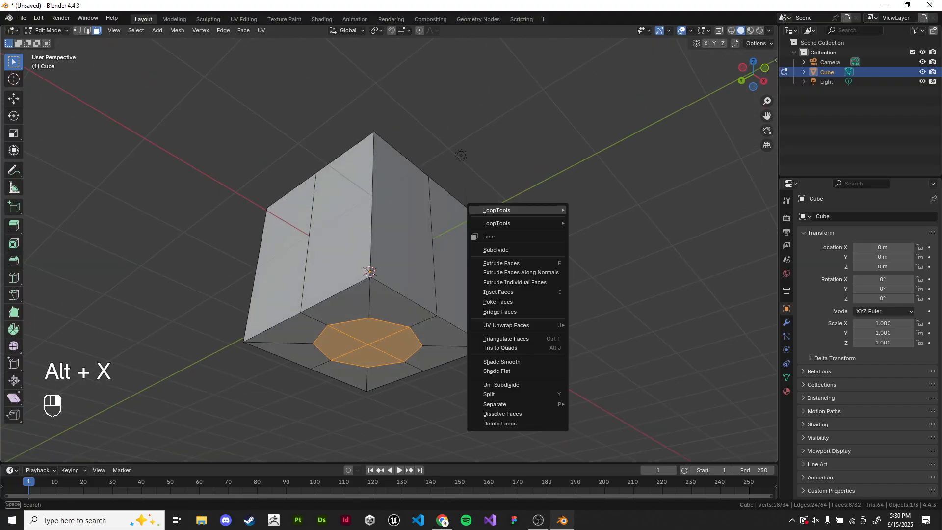
mouse_move(543, 223)
mouse_move(515, 210)
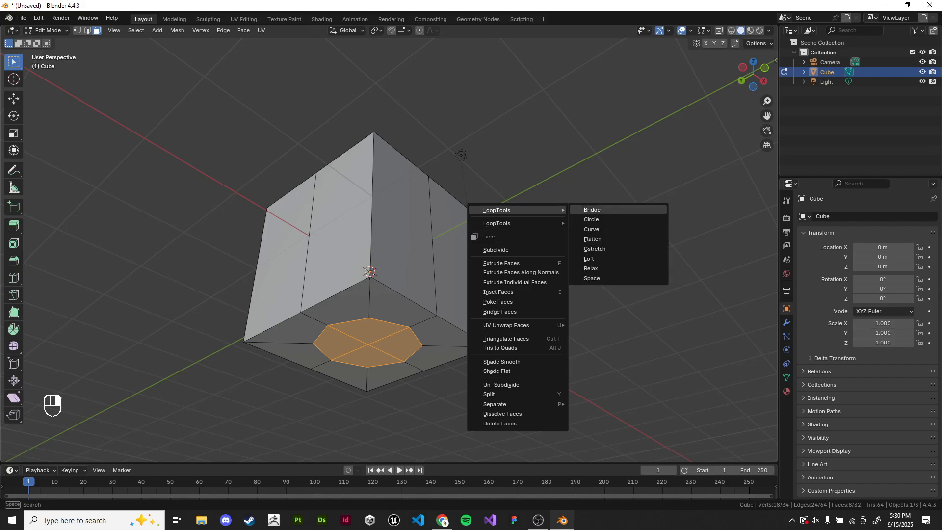
middle_drag(564, 162, 566, 284)
- Add the circular faces on the cube's top to the selection
scroll(558, 260, up, 2)
drag(346, 249, 393, 275)
shift+click(374, 221)
scroll(373, 222, down, 4)
middle_drag(374, 224, 376, 119)
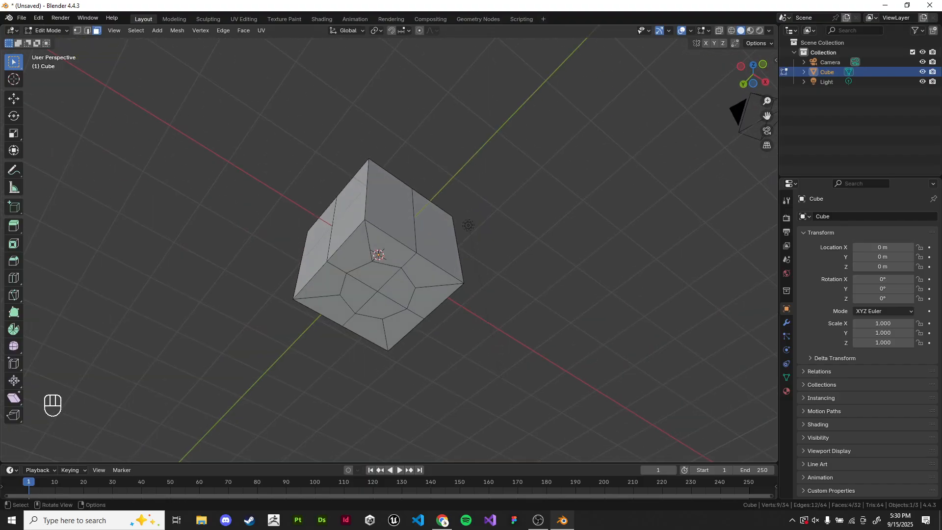
shift+drag(363, 281, 389, 302)
middle_drag(389, 301, 389, 423)
scroll(389, 407, up, 2)
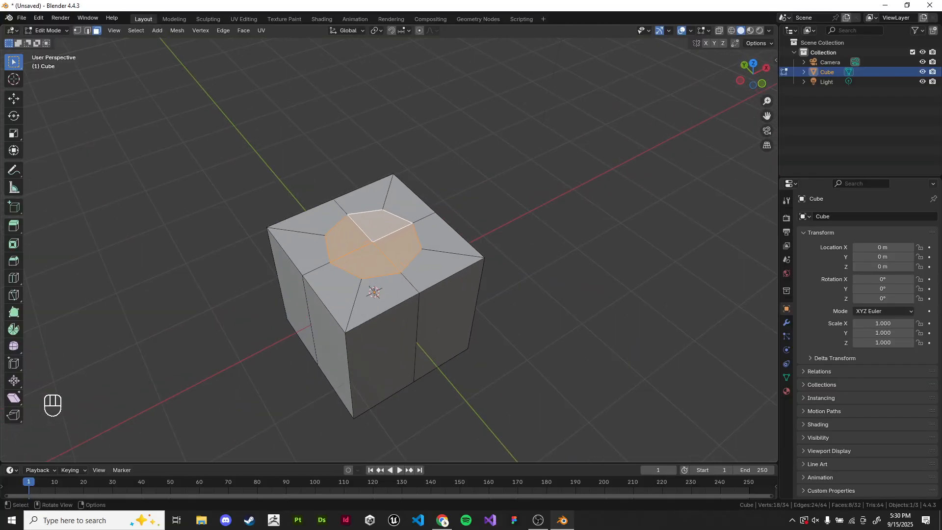
- Bridge the selected top and bottom circular faces with LoopTools Bridge
shift+middle_drag(483, 205, 447, 213)
right_click(447, 213)
click(486, 212)
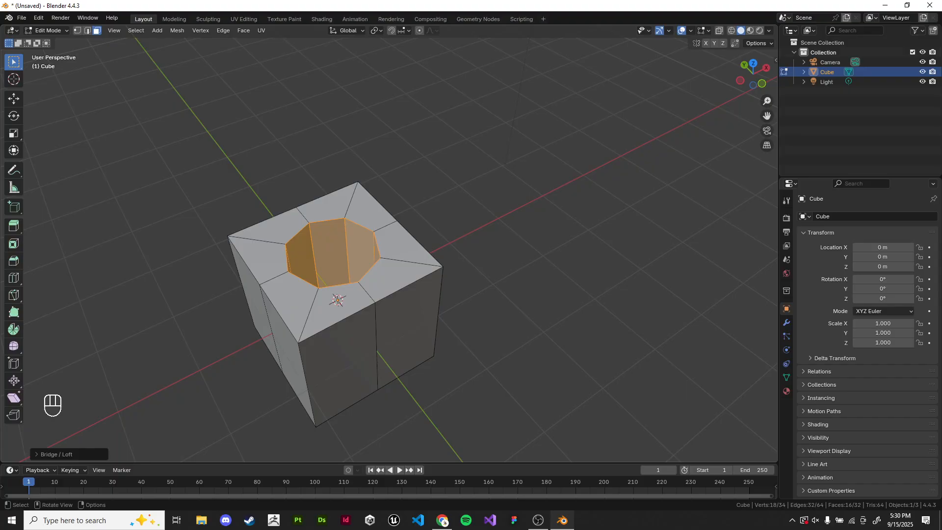
- Undo the bridge, symmetrize and circle operations back to the inset faces
key(ctrl+z)
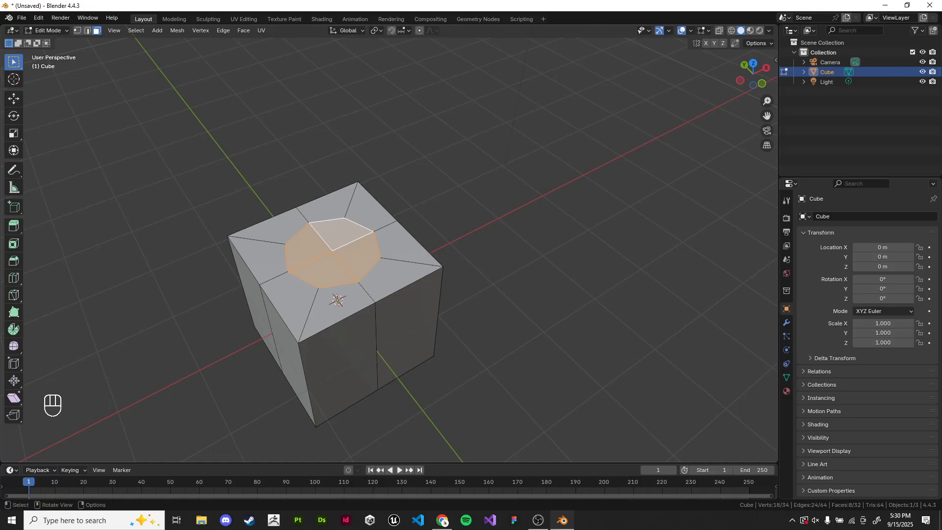
middle_drag(468, 195, 469, 194)
key(ctrl+z)
key(ctrl+z)
key(ctrl+z)
key(ctrl+z)
key(ctrl+z)
key(ctrl+z)
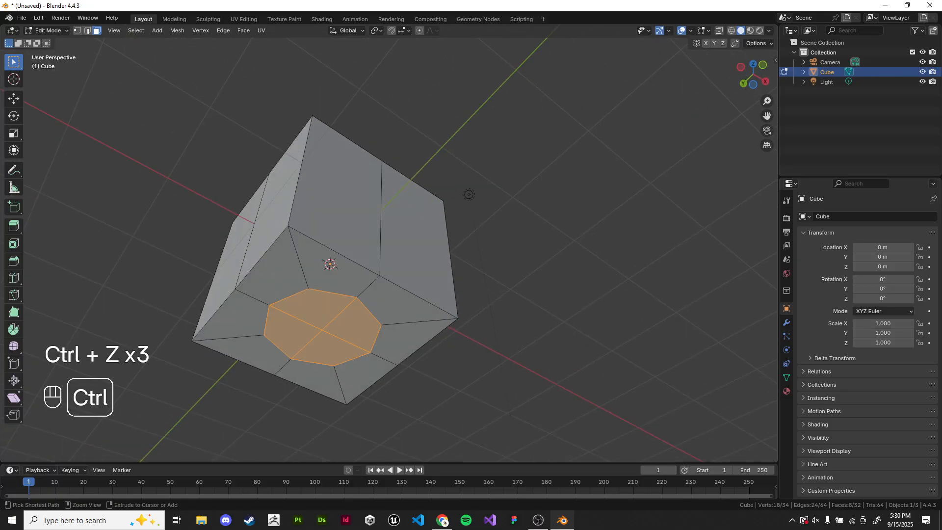
key(ctrl+z)
- Delete the four selected inset faces on the cube's top
middle_drag(343, 255, 319, 241)
drag(280, 279, 353, 344)
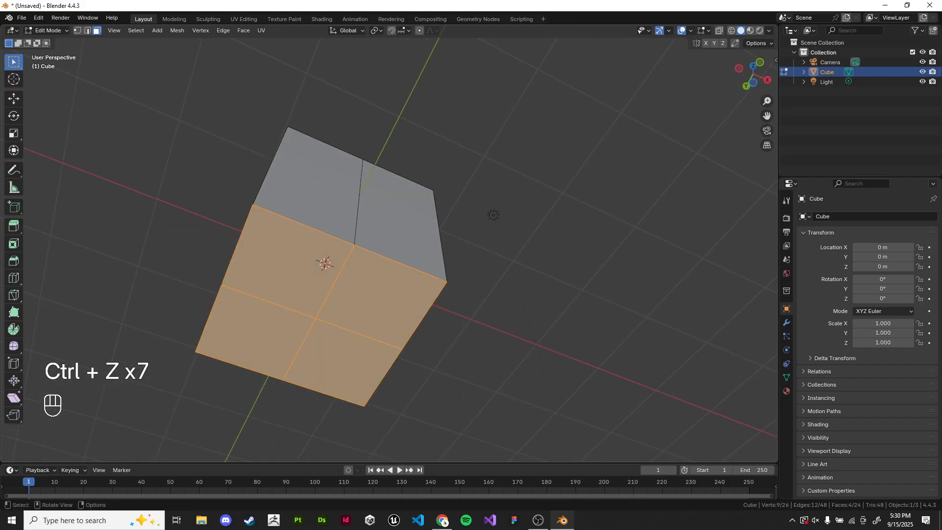
scroll(353, 343, up, 3)
middle_drag(353, 343, 356, 340)
middle_drag(515, 204, 504, 387)
key(x)
click(506, 252)
- Select the faces around the opening in the cube's top
click(240, 201)
shift+click(314, 180)
shift+click(368, 197)
shift+click(321, 219)
shift+click(265, 236)
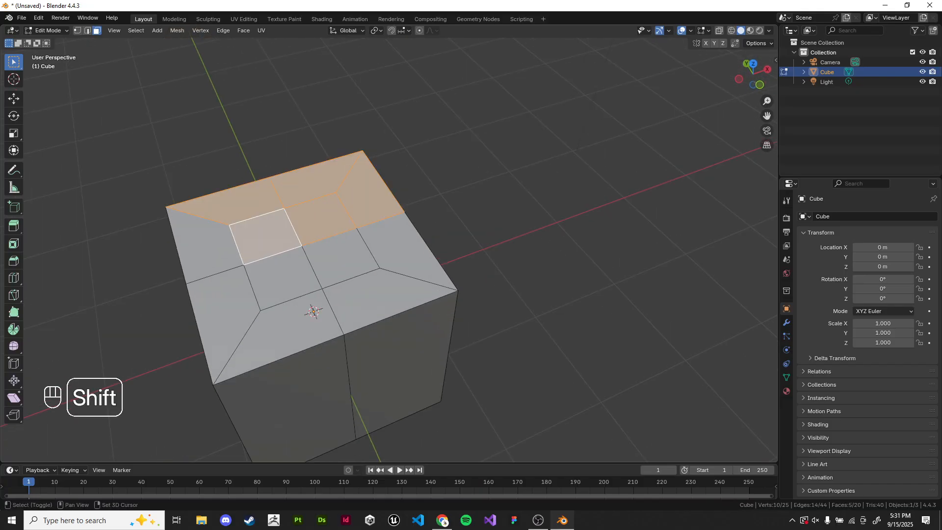
shift+click(206, 244)
shift+click(224, 305)
shift+click(280, 280)
shift+click(289, 327)
shift+click(341, 257)
shift+click(400, 250)
middle_drag(400, 250, 402, 211)
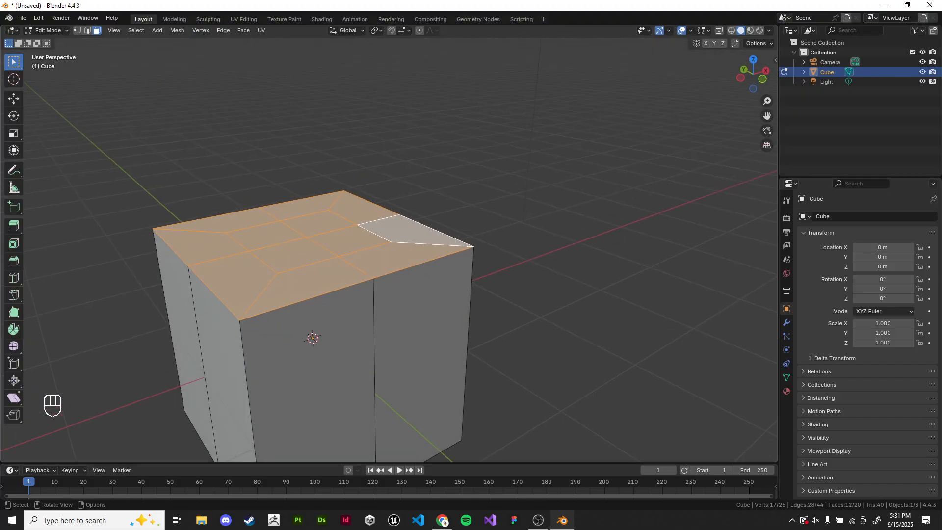
- Set snapping to use the active element as snap base and vertices as snap target
click(403, 30)
click(439, 61)
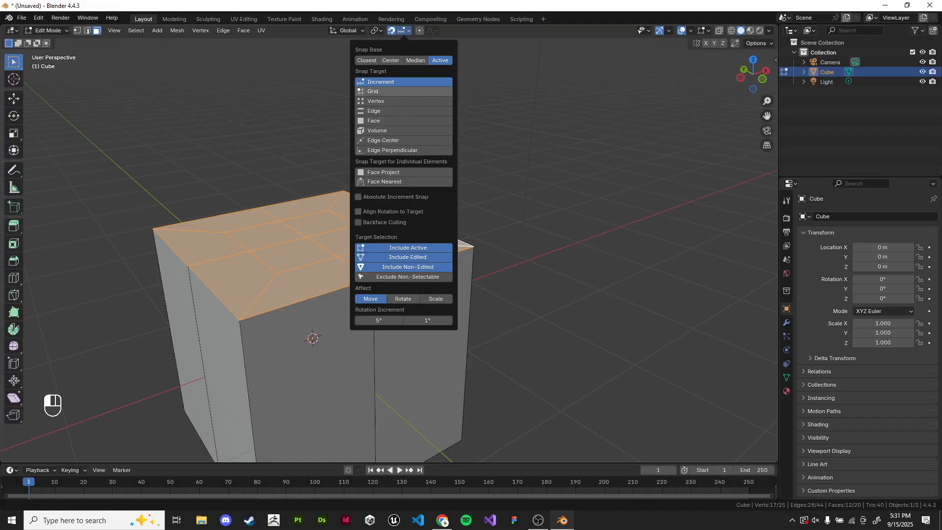
click(376, 101)
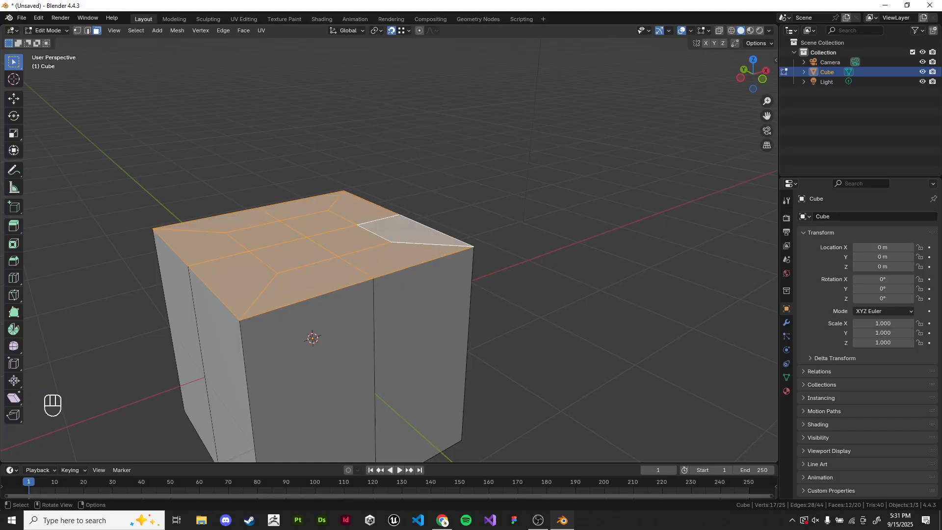
- Duplicate the selected faces in place and select all the geometry
key(shift+d)
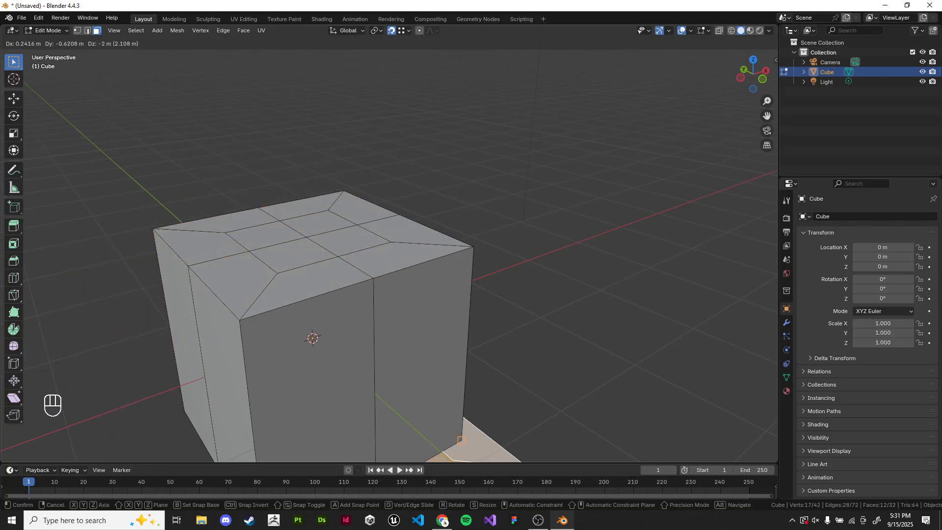
key(z)
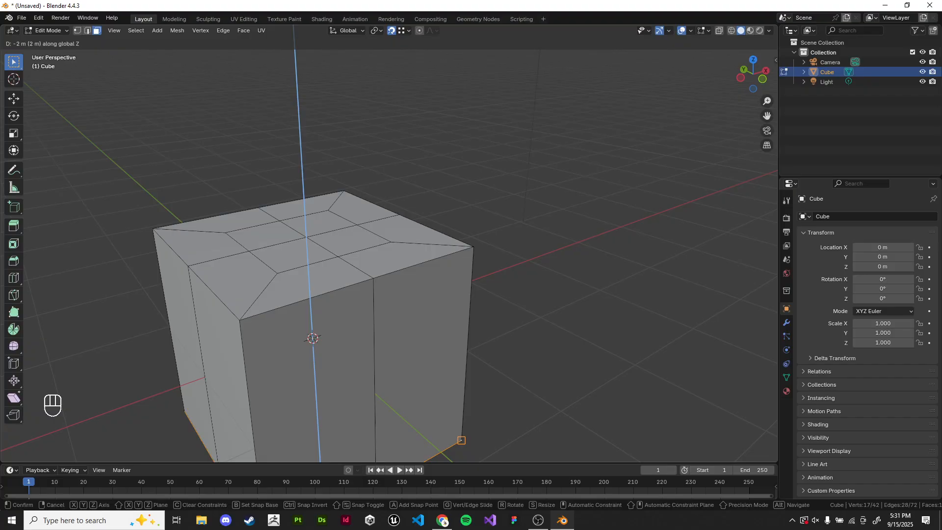
key(Escape)
middle_drag(505, 162, 478, 140)
key(a)
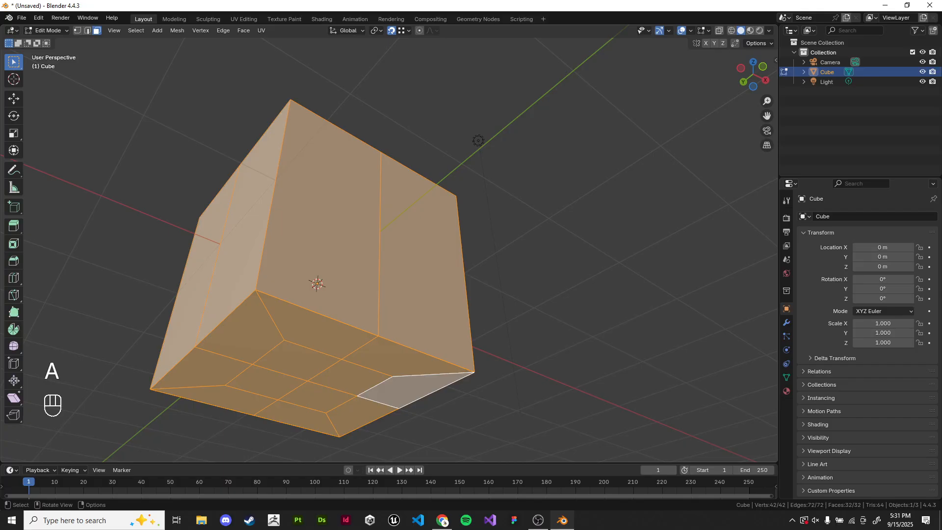
key(m)
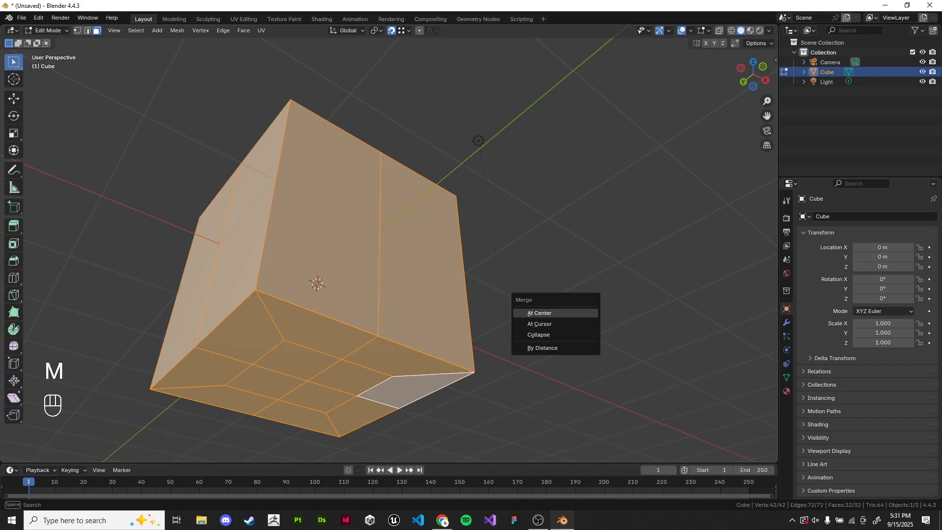
key(Return)
key(ctrl+z)
key(space)
key(Escape)
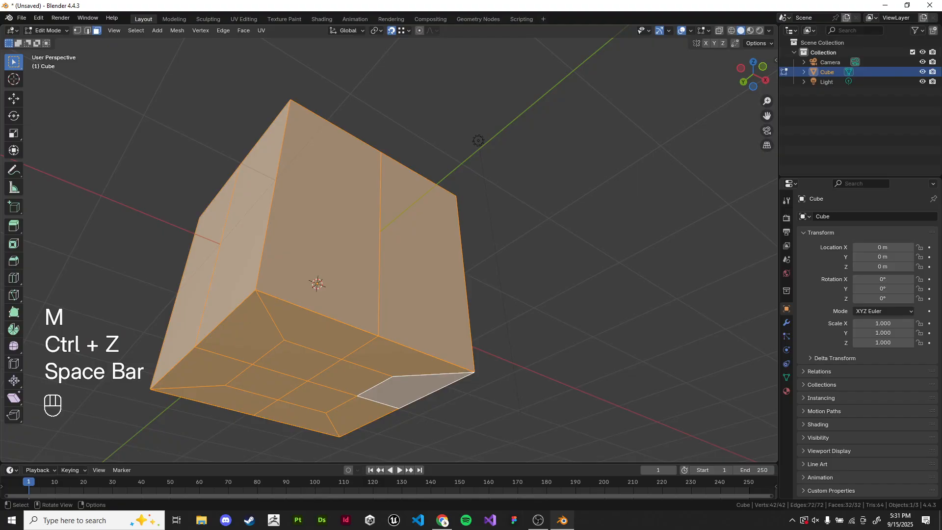
- Merge the selected geometry's overlapping vertices by distance
key(m)
key(Down)
key(Down)
key(Down)
key(Return)
- Recalculate the mesh normals to point outside
middle_drag(479, 141, 489, 141)
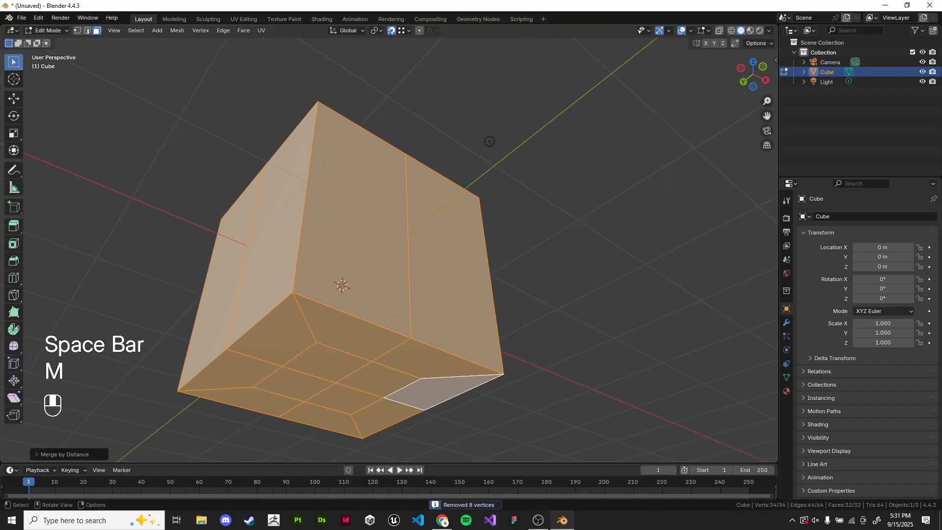
middle_drag(392, 196, 391, 296)
key(shift+n)
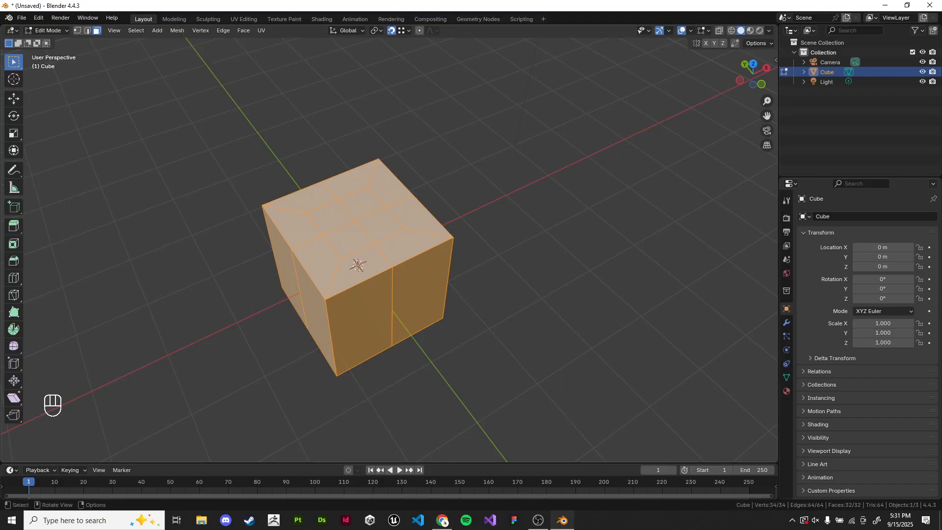
- Select the central faces of the cube's top and round them with LoopTools Circle
scroll(240, 206, up, 2)
drag(408, 220, 428, 241)
middle_drag(429, 242, 419, 92)
shift+drag(394, 199, 424, 232)
middle_drag(424, 231, 400, 322)
middle_drag(400, 321, 419, 382)
scroll(388, 250, up, 3)
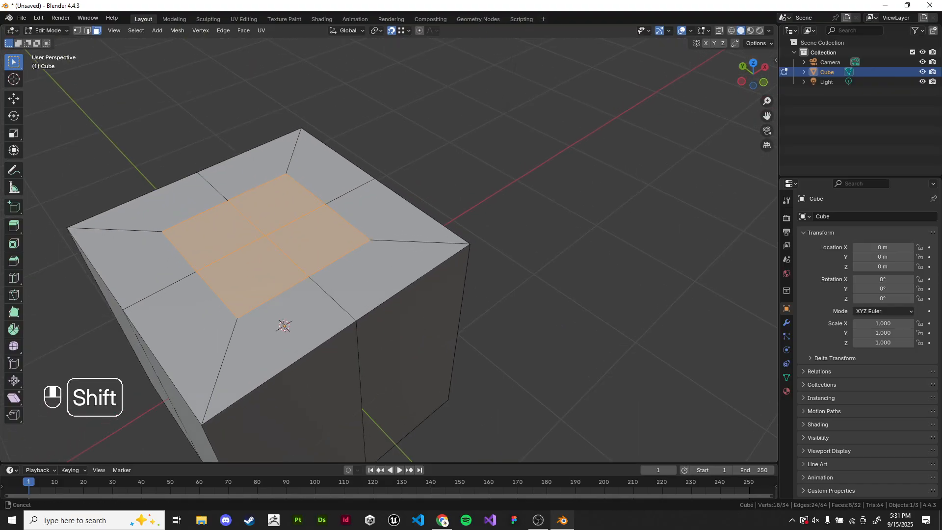
shift+middle_drag(324, 235, 363, 245)
scroll(363, 245, up, 2)
shift+middle_drag(363, 245, 442, 265)
scroll(542, 269, down, 5)
right_click(542, 269)
mouse_move(544, 269)
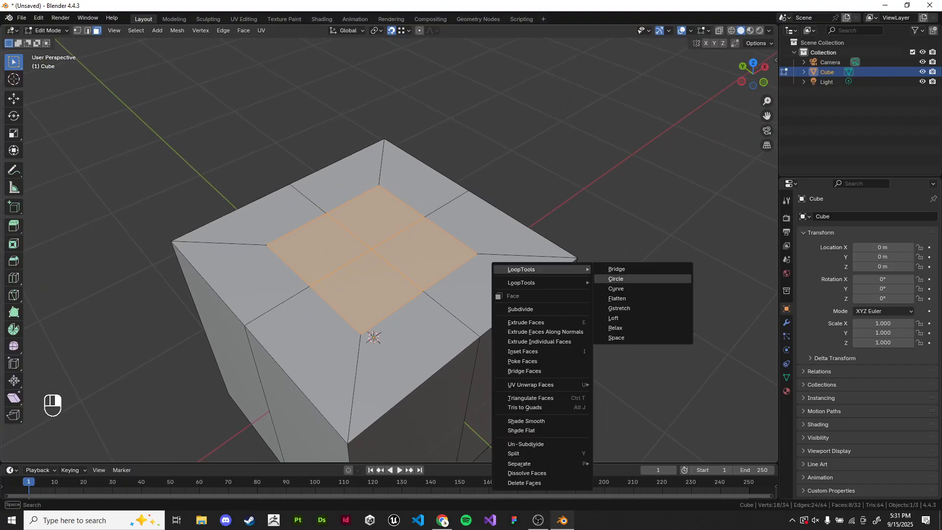
click(620, 278)
right_click(533, 269)
click(652, 275)
middle_drag(652, 275, 578, 294)
- Inspect the new opening in the cube's top from several angles in object and edit mode
key(Tab)
scroll(387, 265, down, 4)
key(Tab)
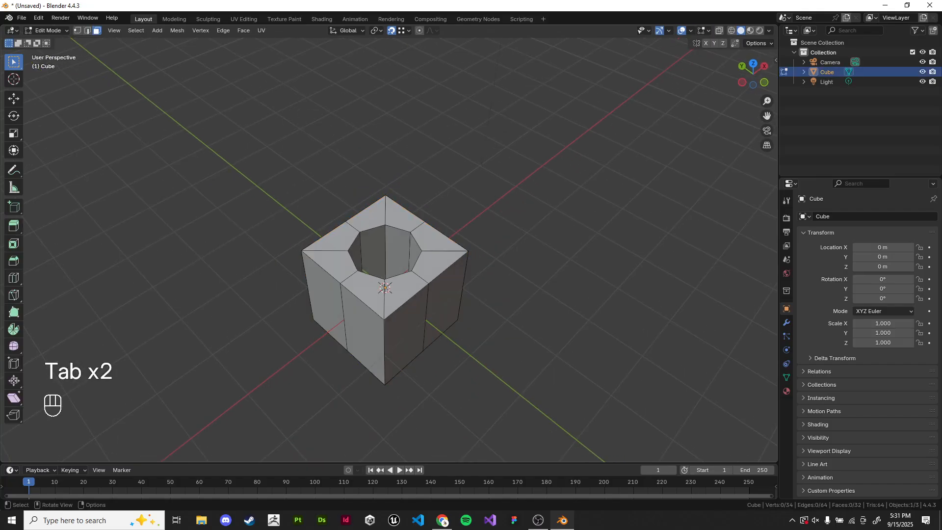
scroll(417, 239, up, 3)
scroll(417, 239, down, 3)
middle_drag(417, 238, 419, 257)
key(Tab)
scroll(402, 213, up, 4)
key(Tab)
scroll(417, 258, up, 3)
- Loop-select the inner wall faces of the opening and subdivide them
click(355, 285)
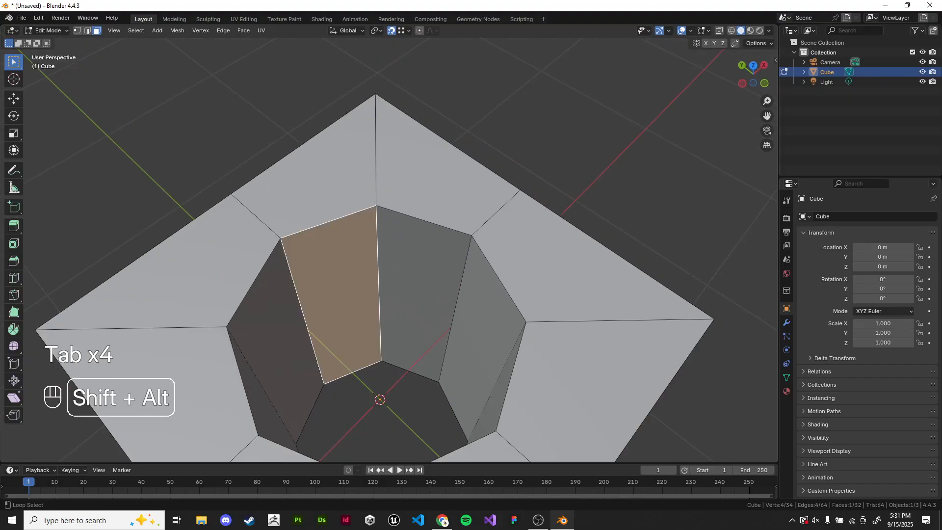
alt+shift+click(384, 284)
right_click(432, 177)
mouse_move(432, 177)
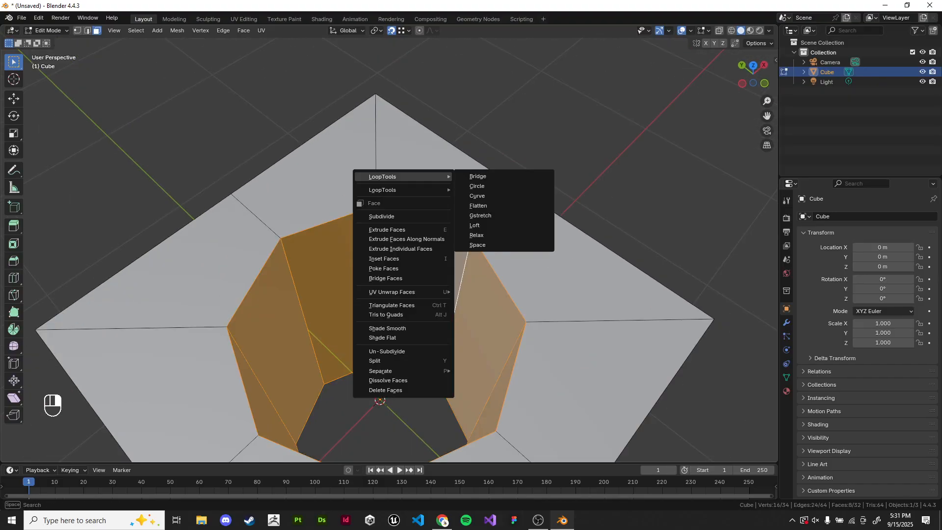
click(385, 216)
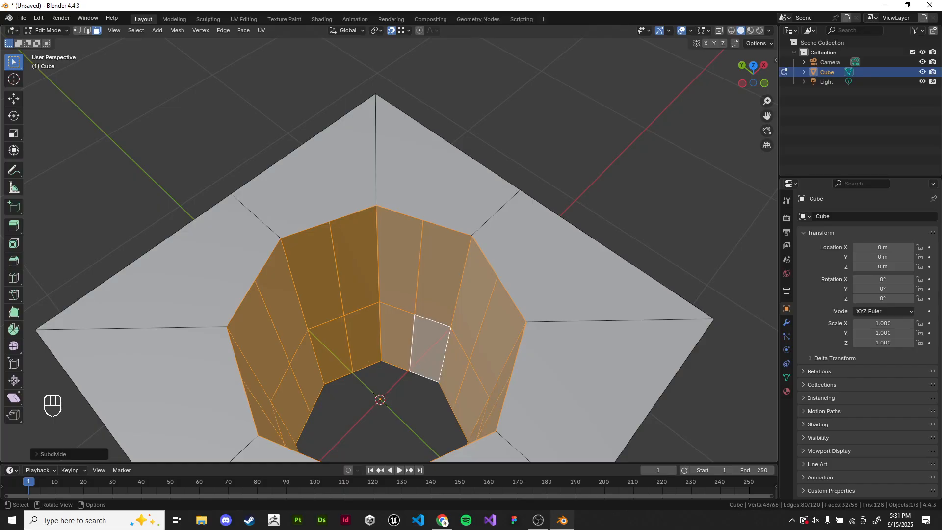
- Switch to edge selection, select the horizontal edge loop inside the opening and dissolve it
click(88, 30)
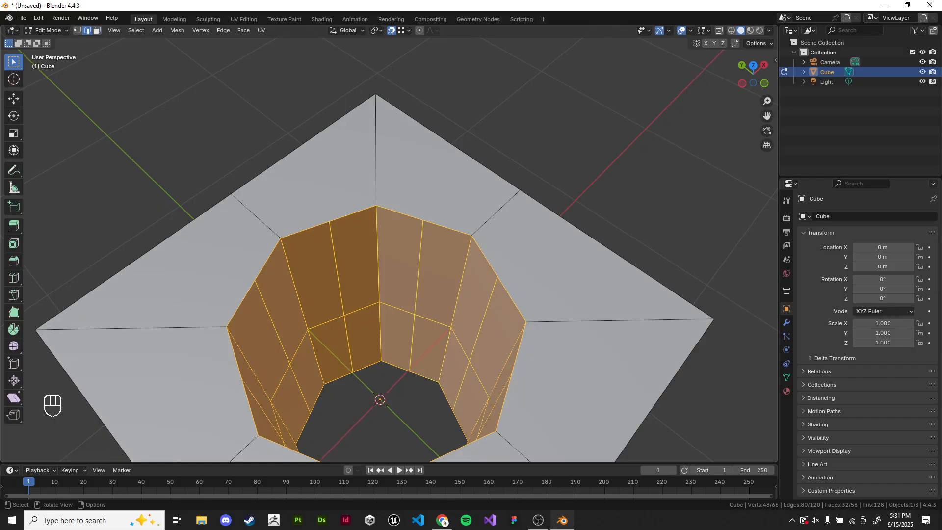
click(396, 308)
alt+shift+click(432, 321)
key(ctrl+x)
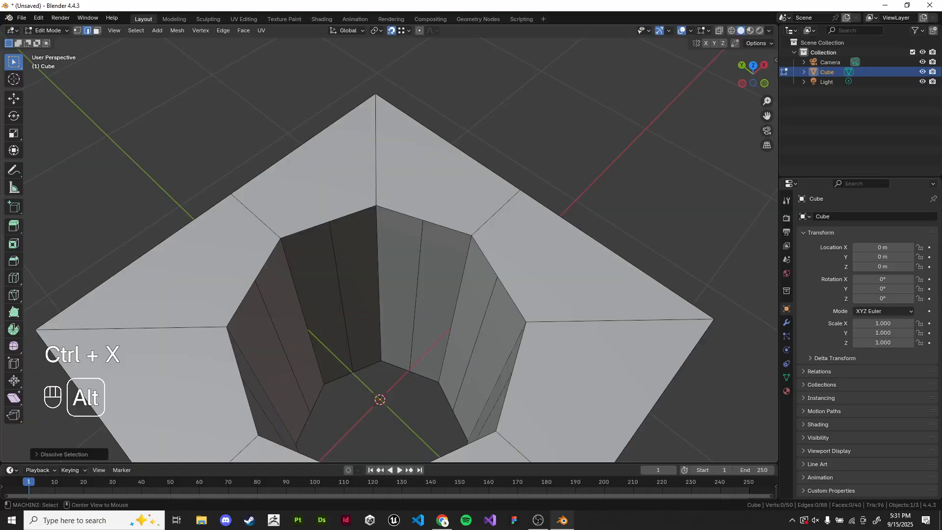
- Select the opening's top and bottom rim edge loops and round them with LoopTools Circle
alt+shift+click(400, 213)
alt+shift+click(486, 258)
alt+shift+click(518, 349)
alt+shift+click(344, 216)
alt+shift+click(265, 264)
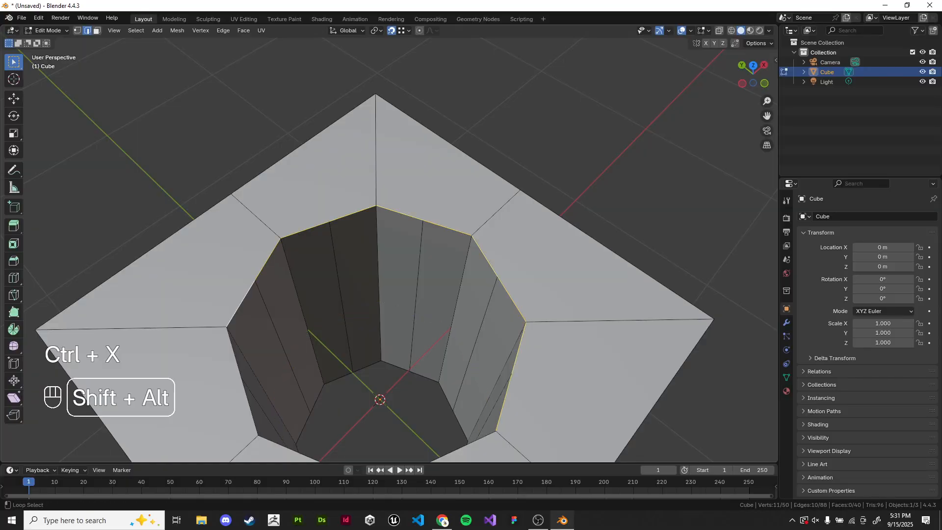
shift+middle_drag(244, 319, 269, 246)
alt+shift+click(263, 263)
alt+shift+click(345, 358)
alt+shift+click(456, 364)
middle_drag(466, 350, 452, 221)
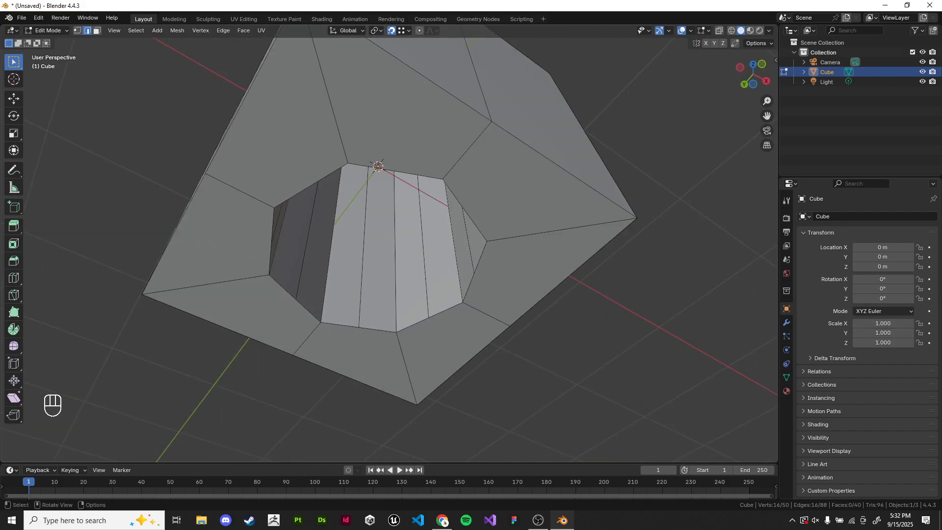
alt+shift+click(463, 210)
alt+shift+click(405, 173)
alt+shift+click(327, 176)
alt+shift+click(295, 299)
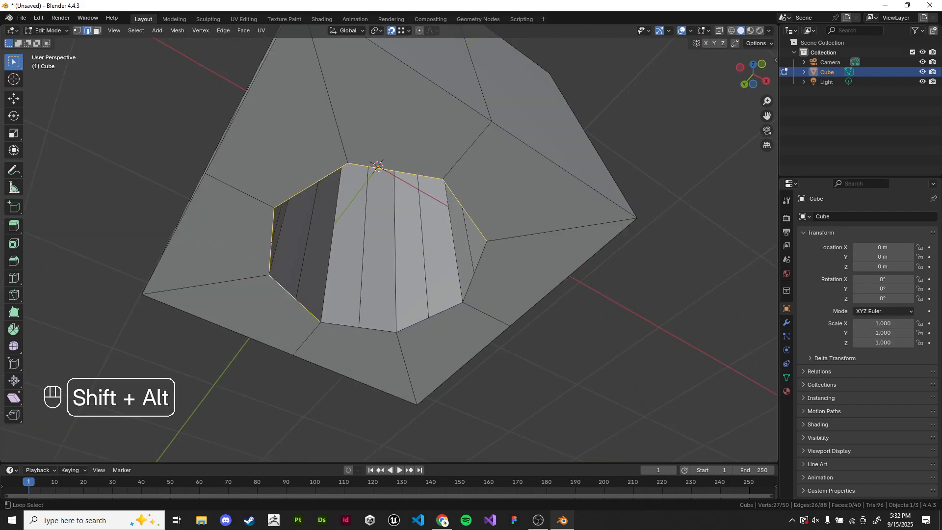
alt+shift+click(373, 329)
alt+shift+click(429, 317)
alt+shift+click(473, 272)
right_click(474, 271)
mouse_move(471, 167)
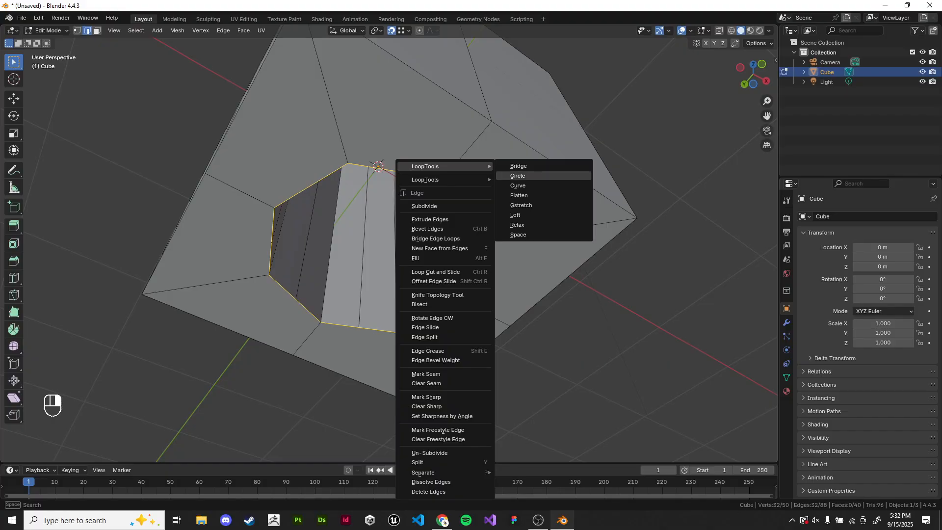
click(519, 177)
middle_drag(515, 182, 515, 328)
- Inspect the rounded opening in object mode and again in edit mode
key(Tab)
click(613, 314)
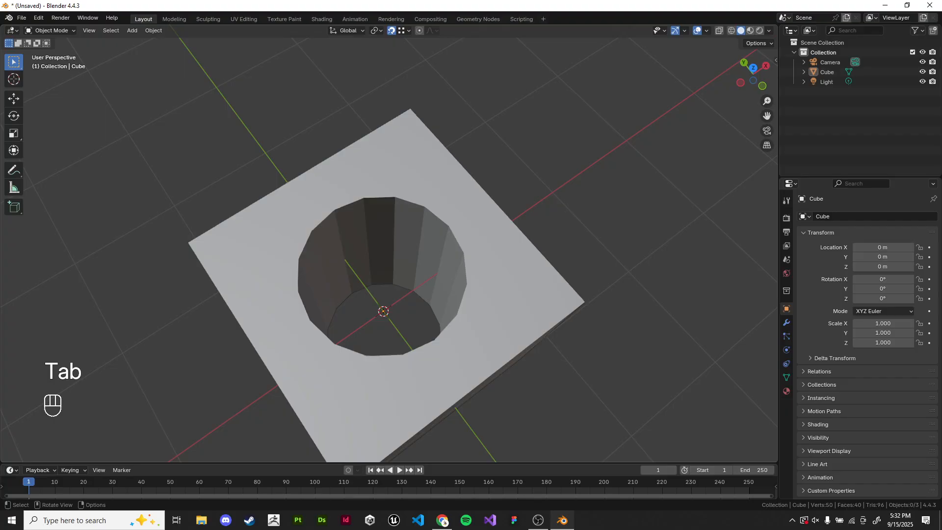
scroll(388, 250, down, 3)
shift+middle_drag(388, 250, 390, 212)
scroll(375, 271, up, 2)
click(392, 213)
key(Tab)
click(613, 314)
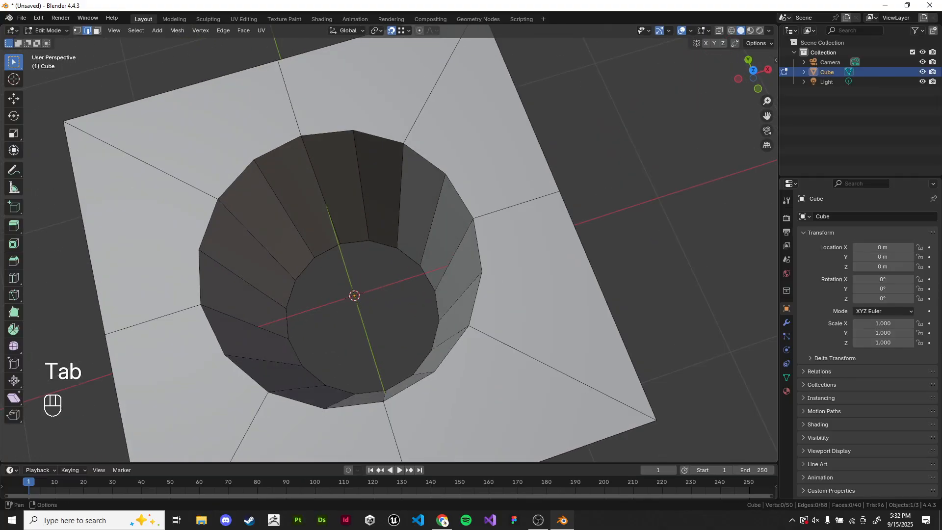
- In vertex mode, join the top face's corner vertex to two nearby rim vertices of the opening
click(77, 31)
click(446, 173)
shift+middle_drag(445, 170, 439, 257)
shift+click(472, 91)
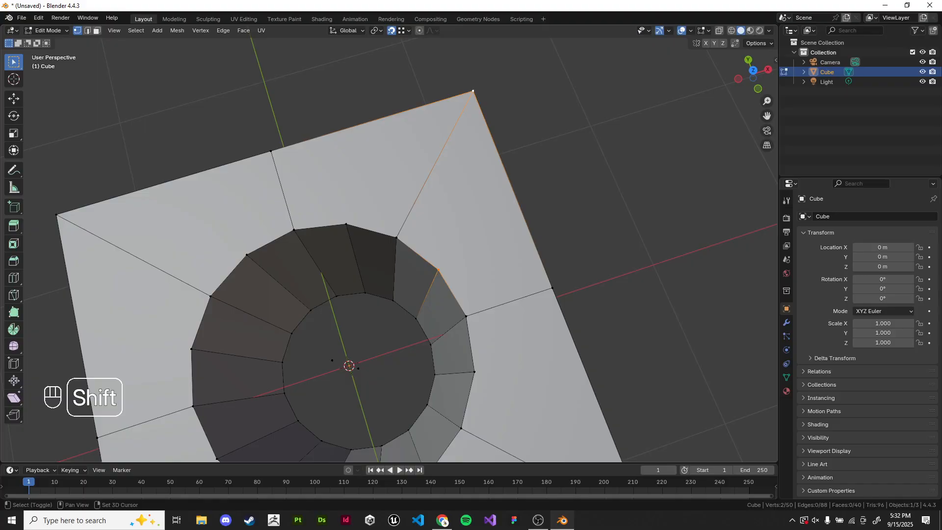
key(j)
click(346, 224)
shift+click(473, 91)
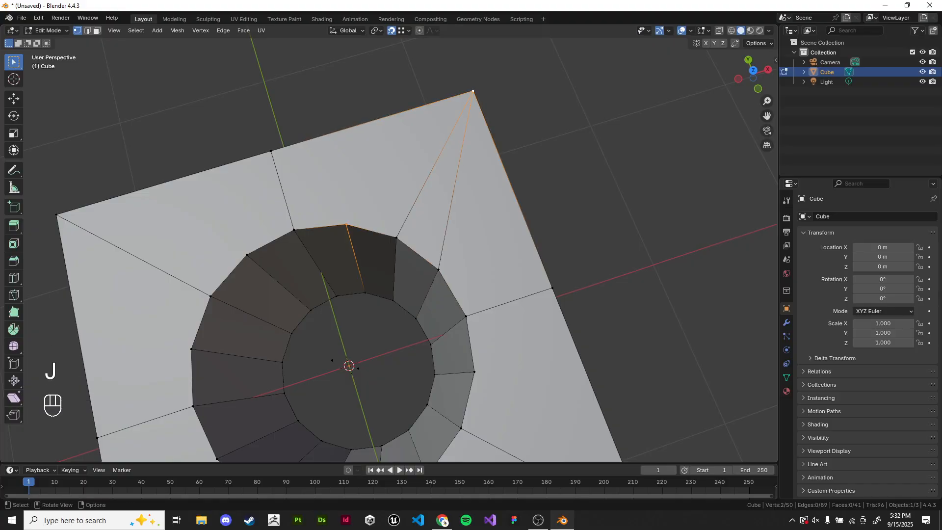
key(j)
- Join the mid-edge vertex on the top's side to two rim vertices of the opening
shift+middle_drag(520, 147, 490, 101)
click(491, 101)
click(407, 219)
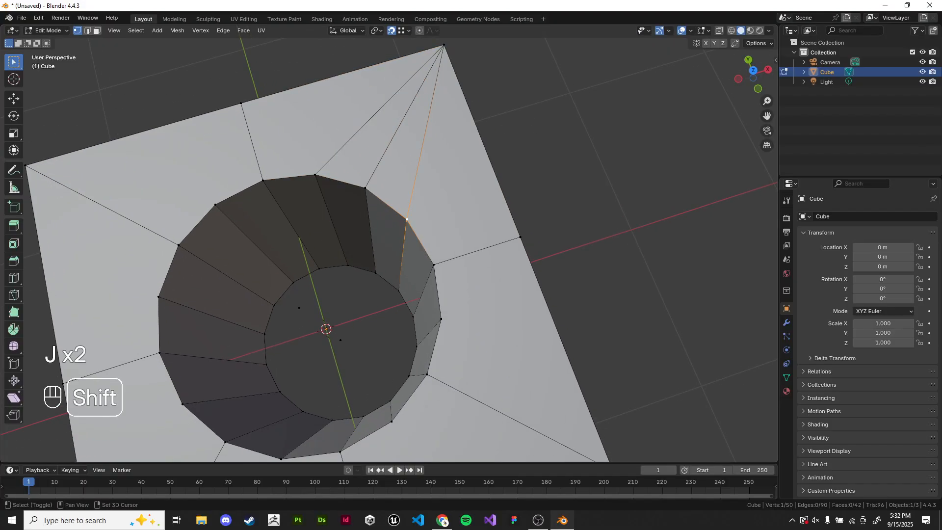
shift+click(520, 237)
key(j)
click(564, 215)
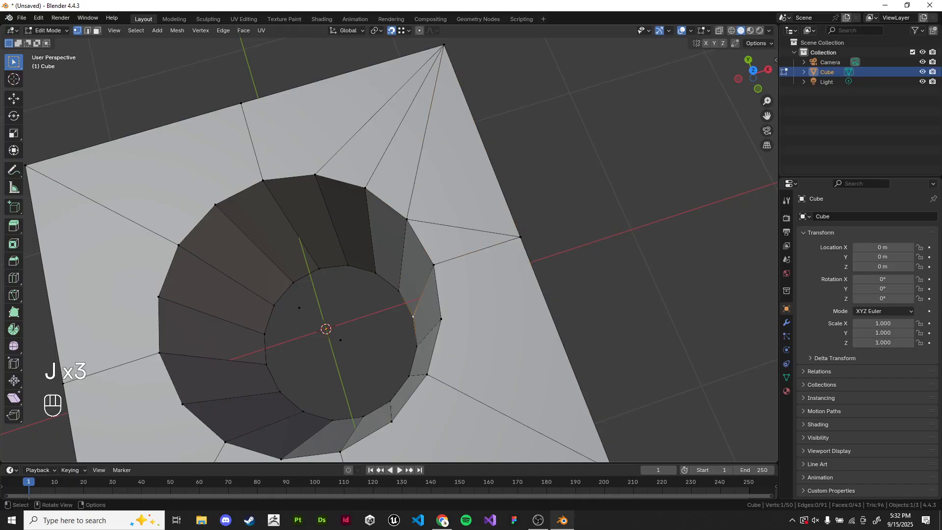
shift+click(440, 319)
key(j)
- Delete the cube object and add a new mesh object to the empty scene
key(Tab)
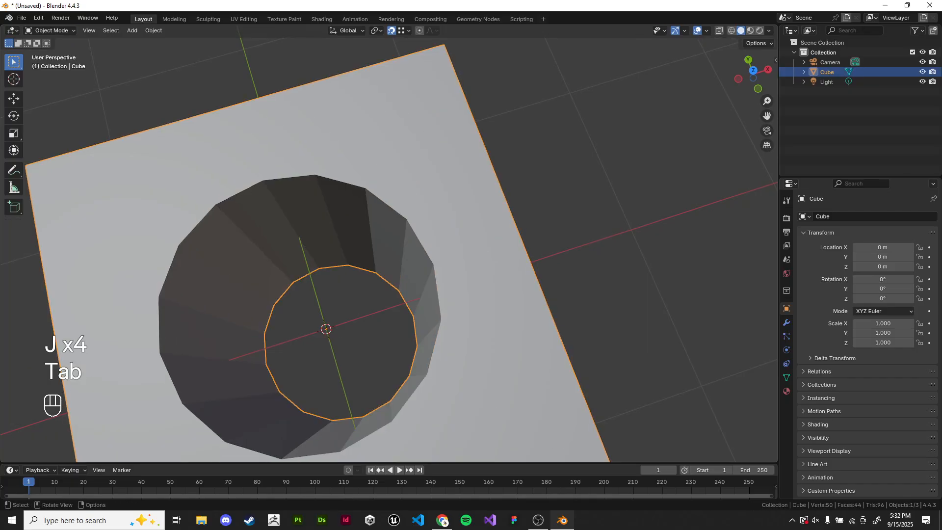
scroll(392, 175, down, 2)
key(Tab)
shift+middle_drag(393, 175, 424, 186)
scroll(423, 209, down, 1)
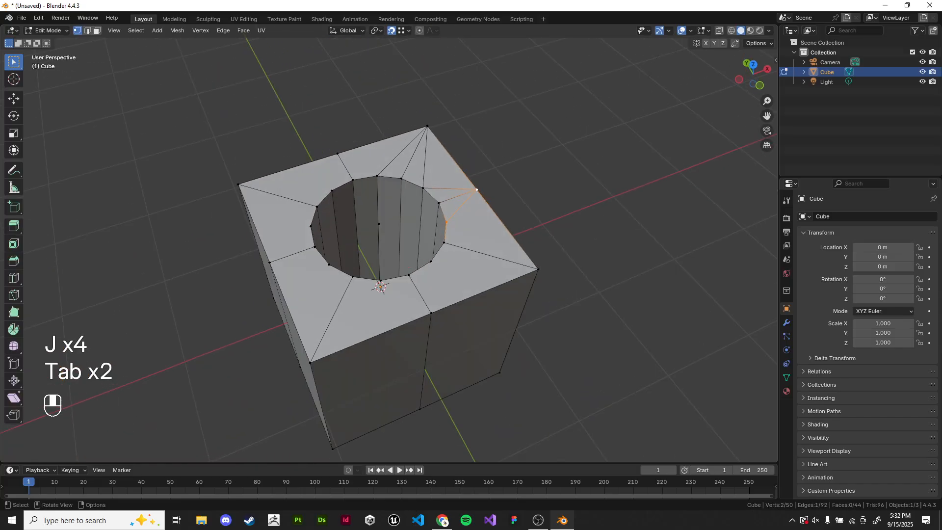
key(Tab)
key(x)
key(shift+a)
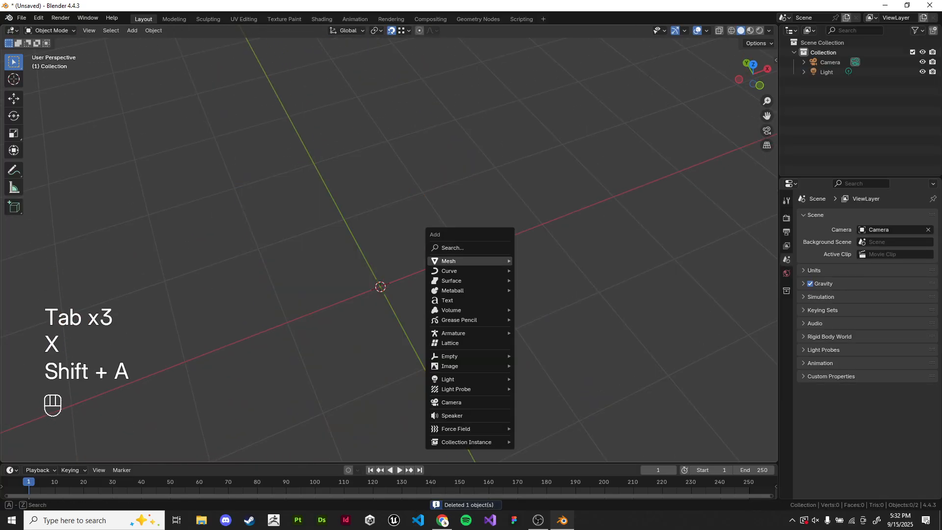
mouse_move(441, 255)
click(545, 265)
key(alt+Tab)
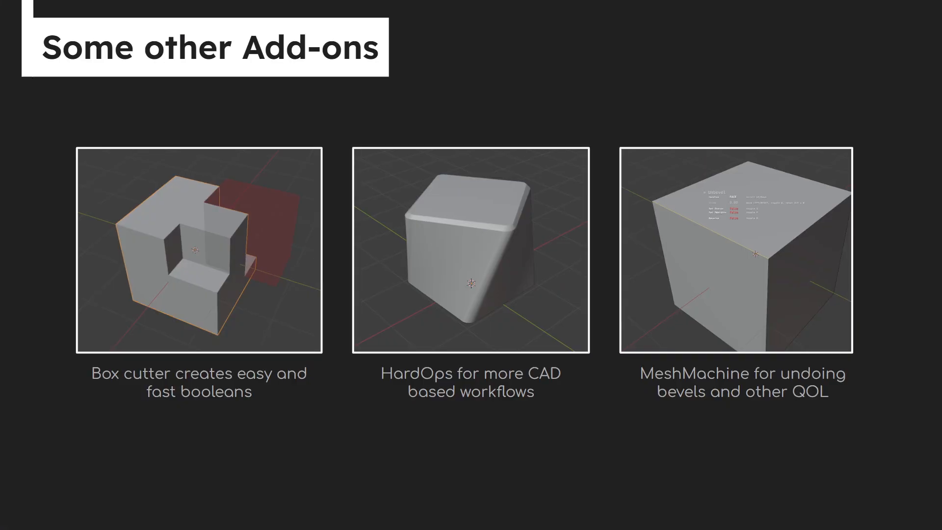
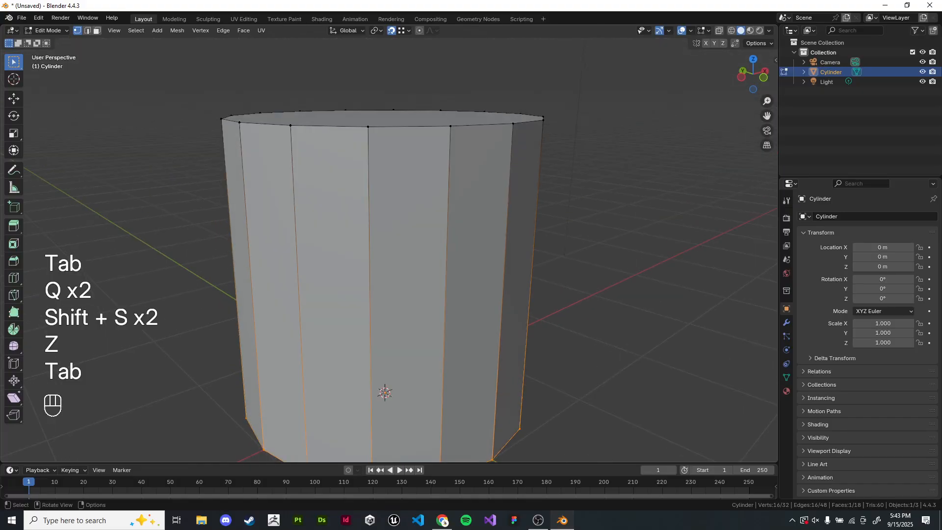
- In face select mode, raise the cylinder's top face along Z and extrude it upward
click(97, 31)
click(410, 246)
click(598, 246)
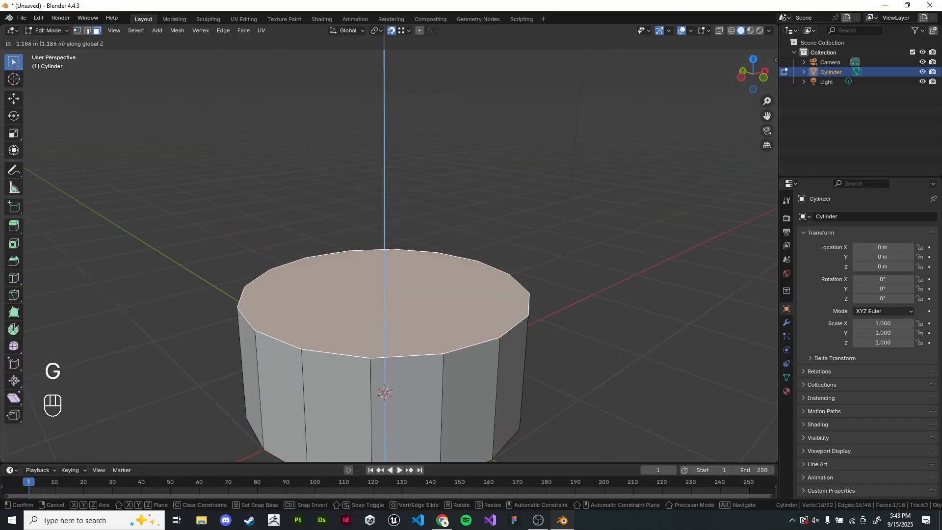
click(343, 304)
scroll(343, 314, up, 2)
middle_drag(343, 392, 362, 312)
key(g)
key(z)
click(360, 245)
shift+middle_drag(360, 245, 353, 288)
key(e)
key(z)
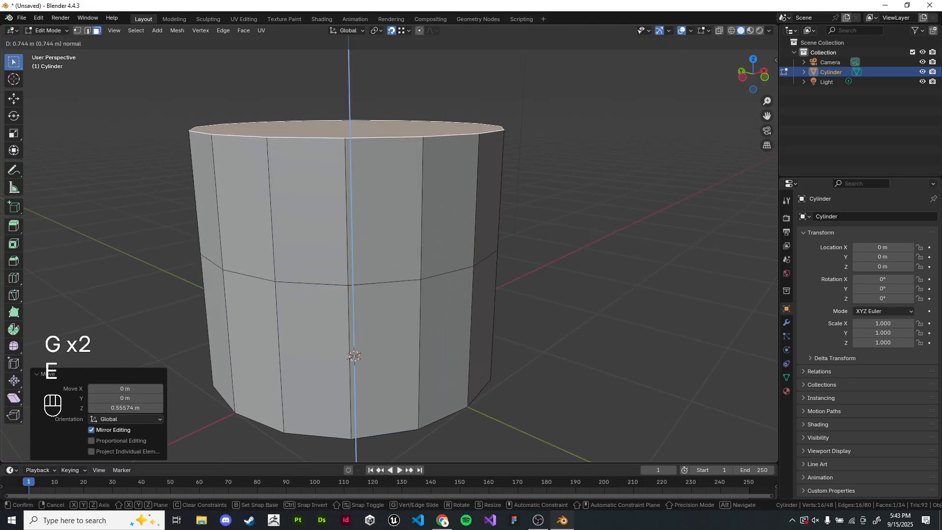
- Bevel the extruded top with about 0.83 m offset and 4 segments to round it off
click(351, 140)
middle_drag(352, 140, 353, 216)
key(ctrl+b)
scroll(774, 143, up, 7)
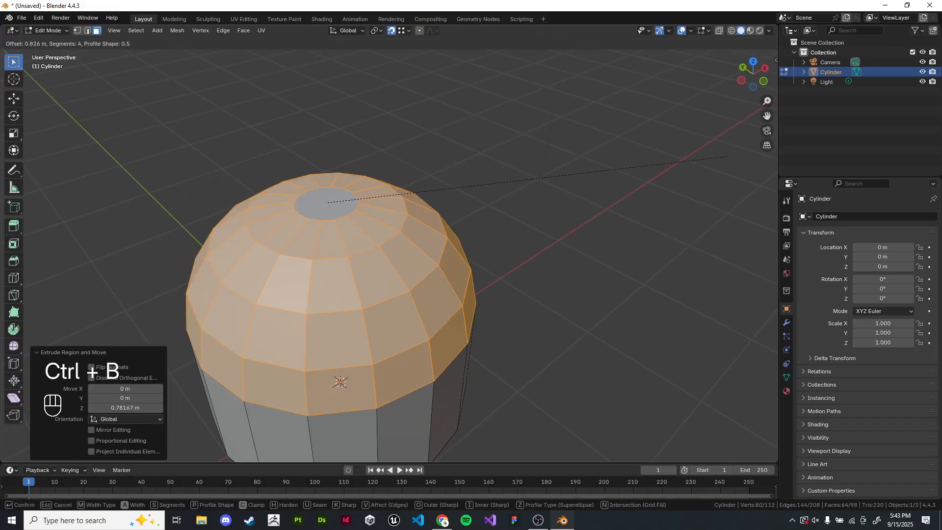
click(557, 171)
- Add a loop cut around the lower half of the cylinder
key(Tab)
middle_drag(353, 216, 353, 153)
key(Tab)
key(ctrl+r)
click(471, 255)
right_click(471, 255)
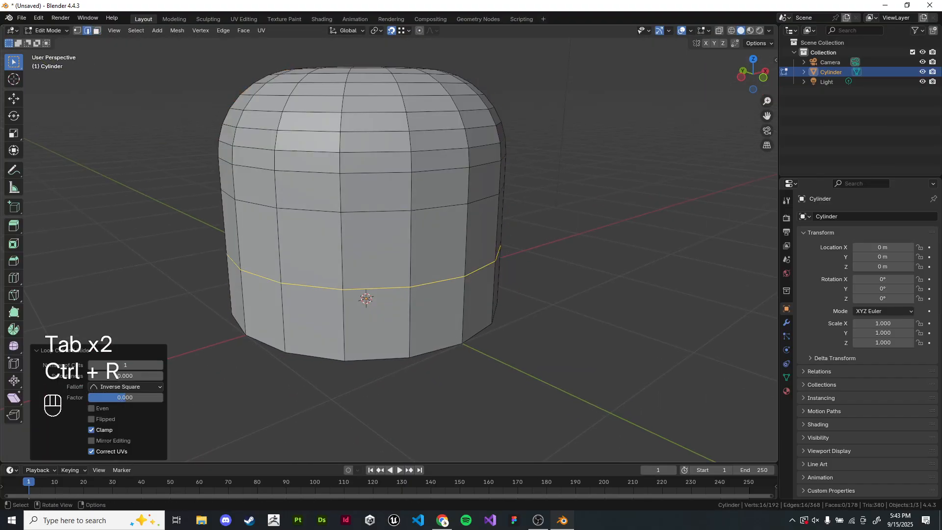
- Bevel the new loop into a band of faces and extrude the band inward along normals by -0.11 m
shift+middle_drag(539, 216, 535, 233)
key(ctrl+b)
scroll(629, 196, down, 7)
click(629, 195)
key(alt+e)
click(624, 195)
click(623, 202)
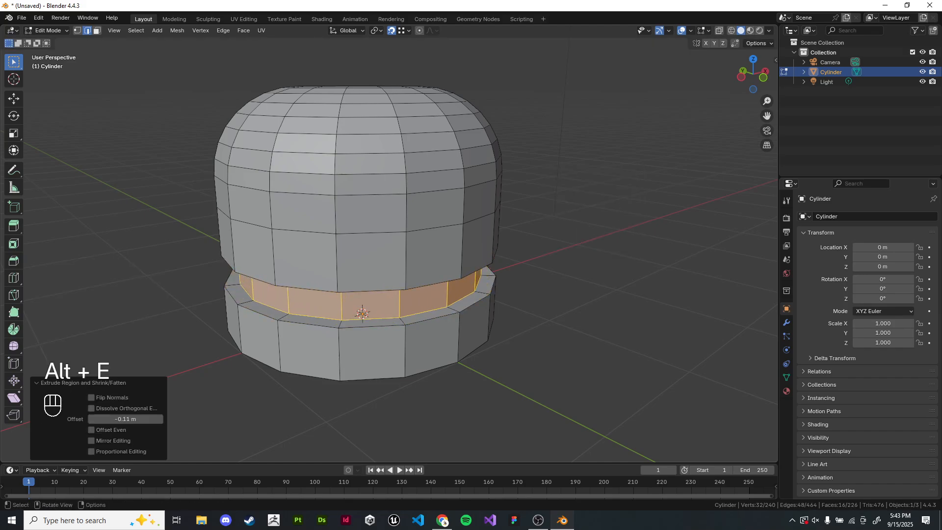
- Switch to object mode and try Shade Smooth and Shade Flat on the cylinder
key(Tab)
scroll(622, 202, up, 1)
shift+middle_drag(621, 202, 633, 233)
scroll(634, 227, down, 1)
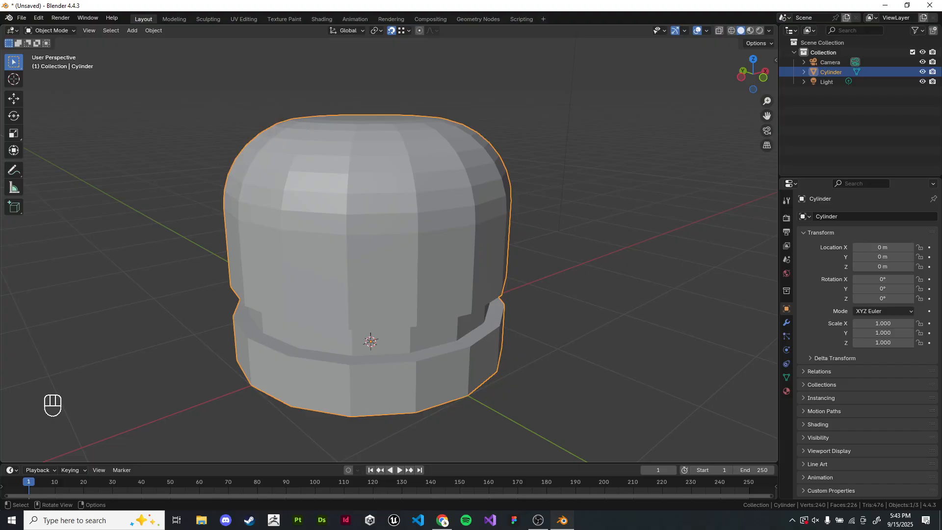
right_click(346, 216)
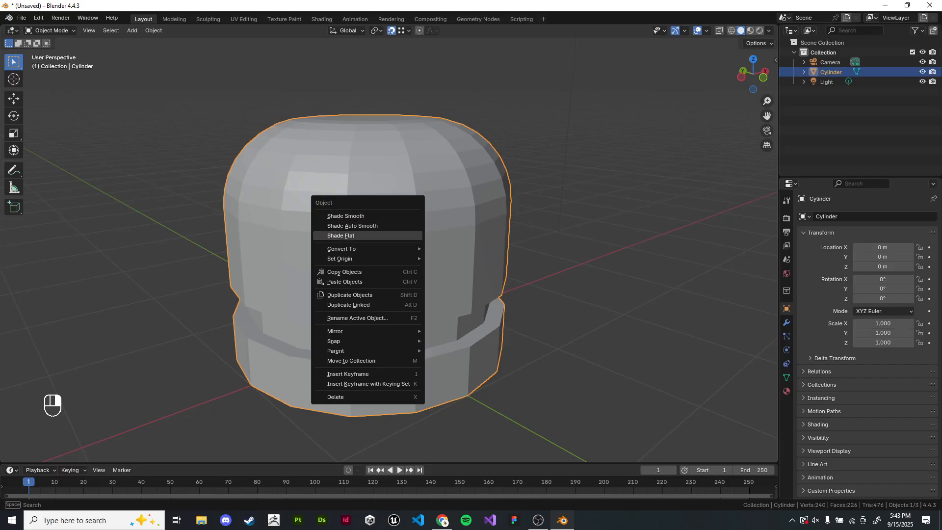
mouse_move(368, 249)
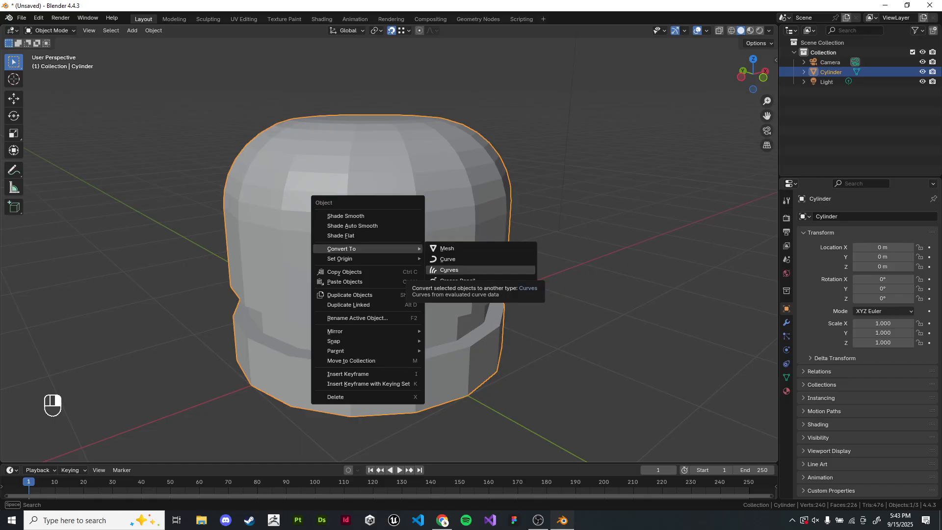
right_click(401, 200)
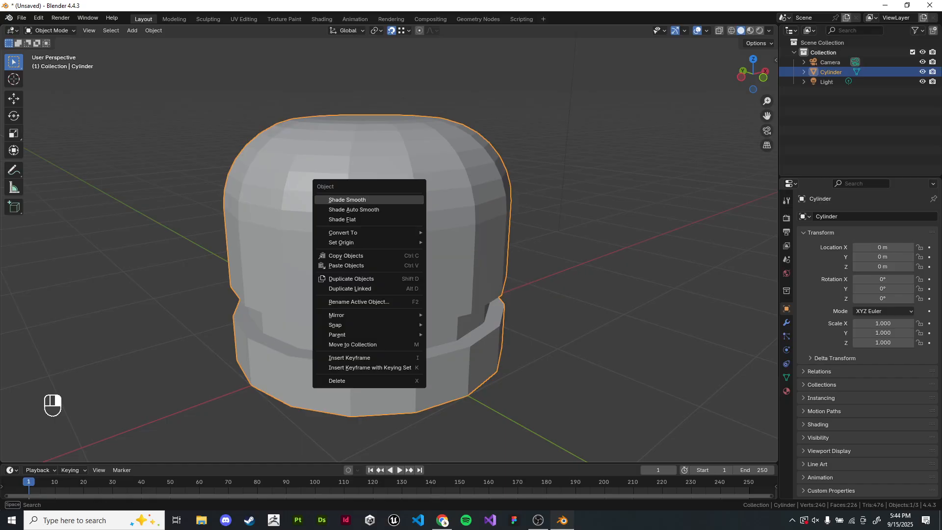
click(401, 199)
right_click(401, 216)
click(401, 229)
right_click(401, 225)
click(401, 235)
- Apply Shade Auto Smooth to the cylinder with a 30° angle
shift+middle_drag(578, 214, 521, 167)
right_click(564, 215)
click(516, 205)
scroll(517, 197, up, 1)
scroll(513, 165, up, 1)
scroll(513, 165, down, 1)
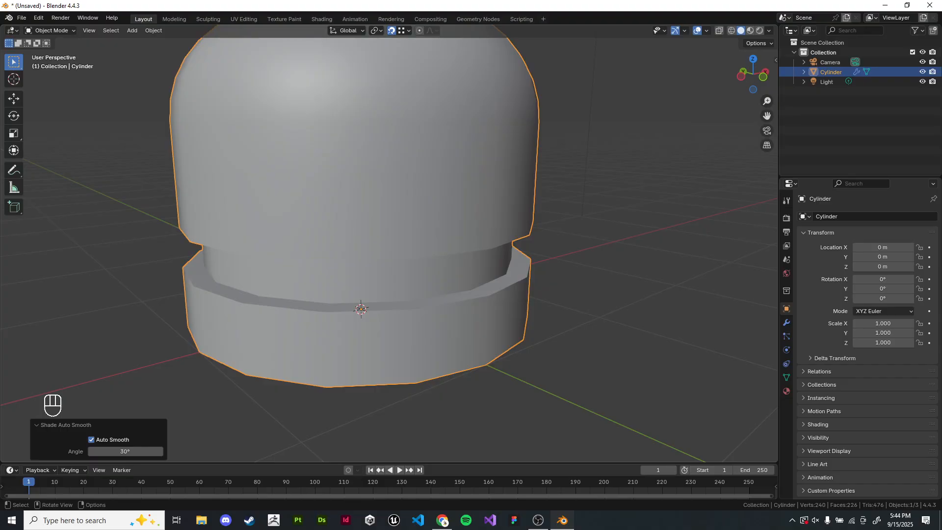
- Inspect the groove's faces and edges up close in edit mode
key(alt+Tab)
alt+click(314, 245)
shift+middle_drag(314, 246, 319, 255)
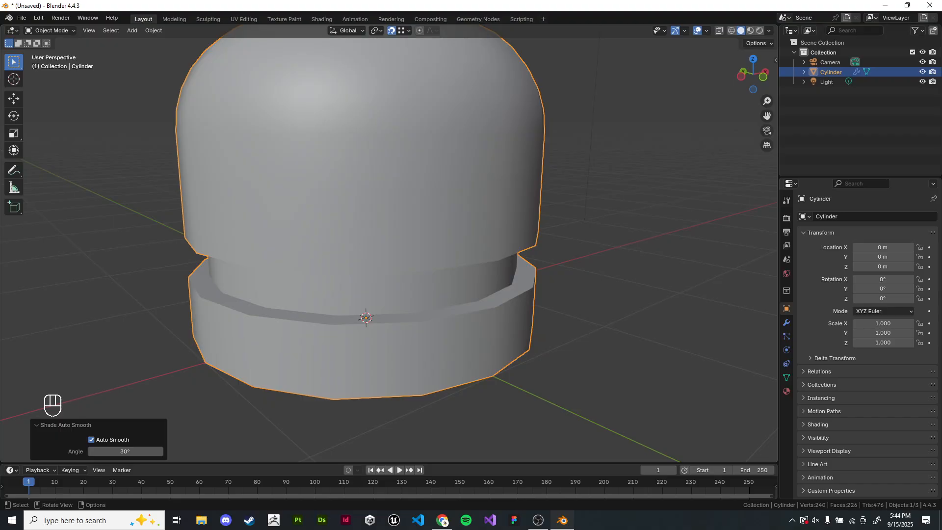
shift+middle_drag(608, 294, 595, 292)
click(596, 286)
click(353, 220)
shift+middle_drag(353, 221, 349, 191)
key(Tab)
scroll(388, 245, up, 4)
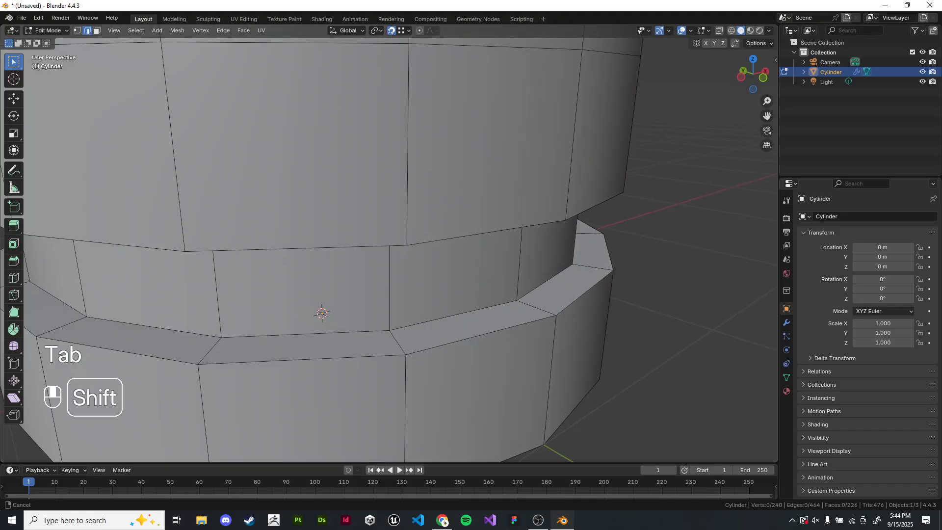
shift+middle_drag(387, 246, 307, 162)
scroll(367, 240, down, 2)
scroll(306, 157, up, 2)
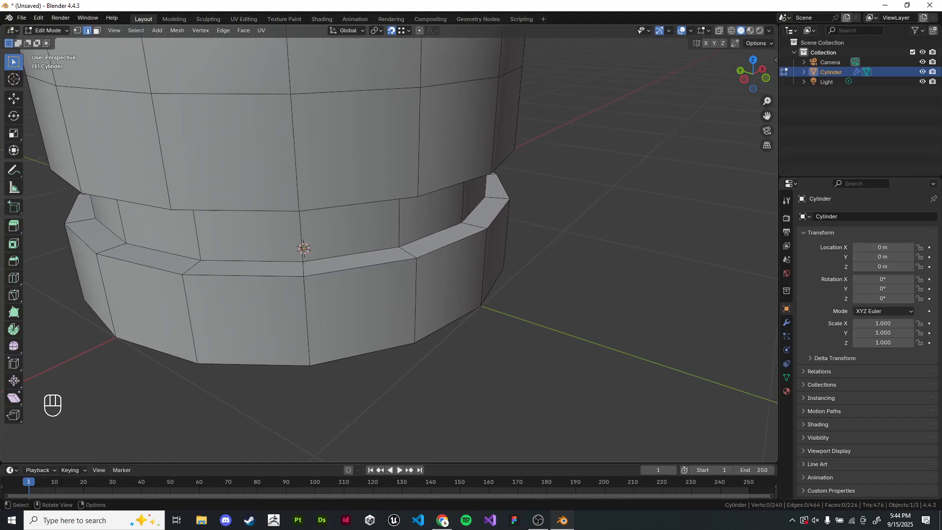
alt+shift+click(360, 267)
shift+middle_drag(363, 245, 365, 257)
scroll(380, 196, up, 1)
click(380, 171)
shift+middle_drag(380, 172, 425, 198)
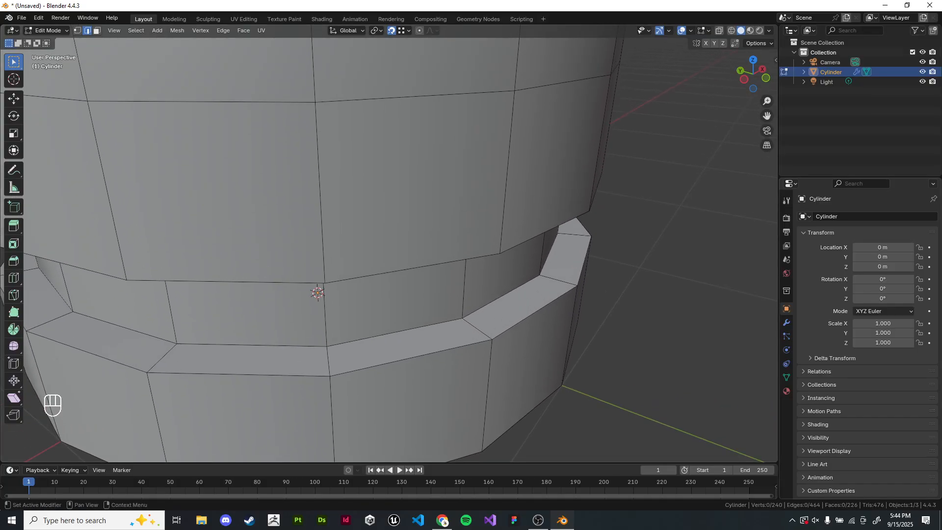
- Back in object mode, delete the Smooth by Angle modifier and reapply Shade Auto Smooth
click(786, 322)
key(Tab)
scroll(401, 244, down, 3)
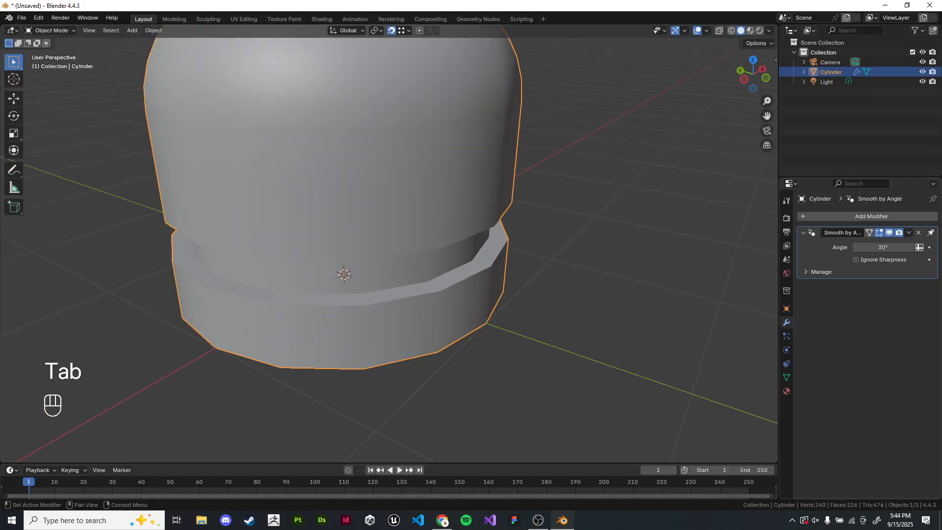
click(918, 233)
right_click(441, 191)
click(441, 191)
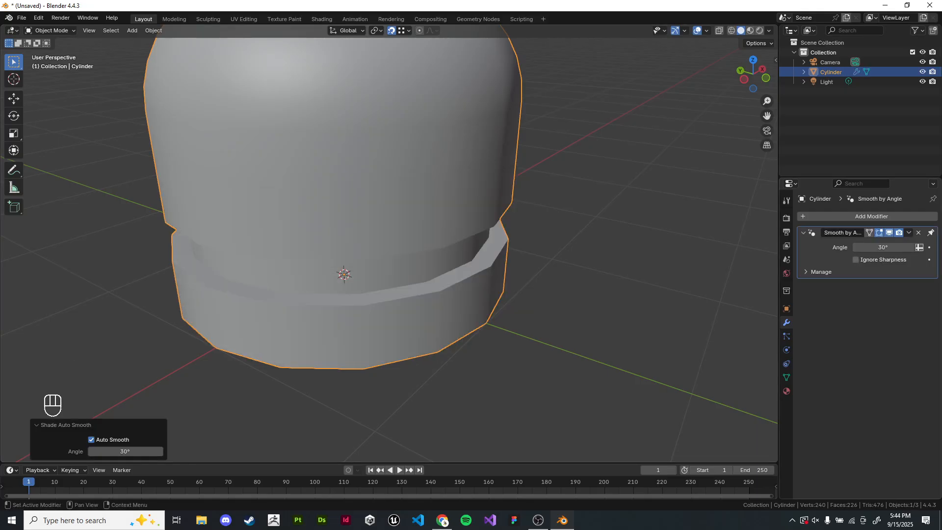
click(817, 272)
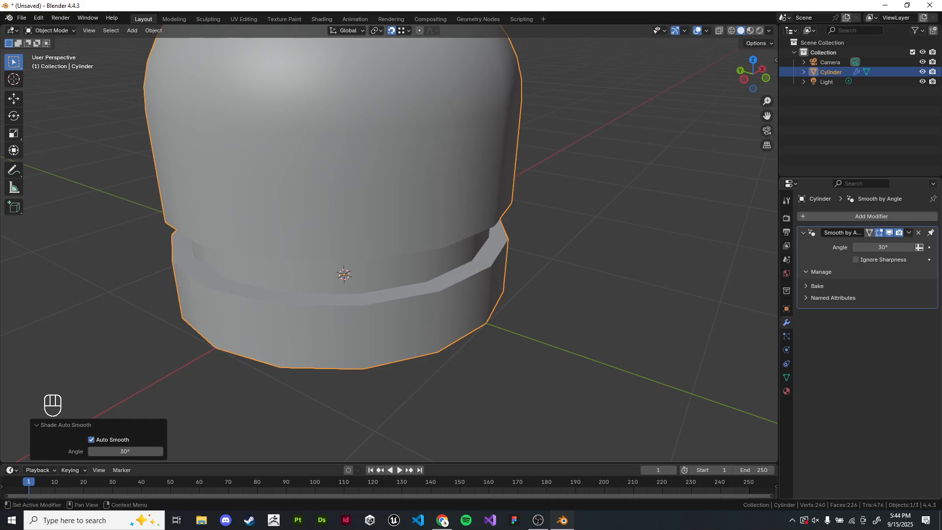
click(817, 272)
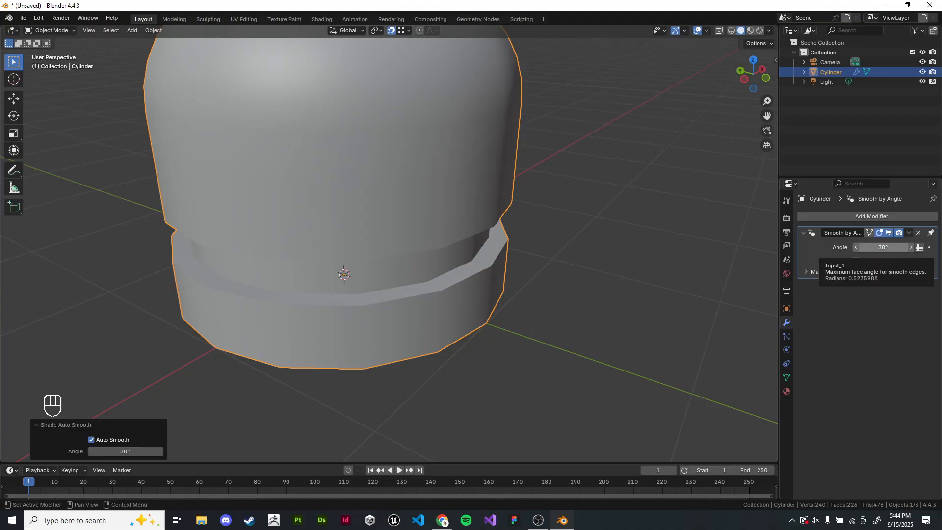
- Annotate the groove profile in front view with a bracket and a '> 30°' note
shift+middle_drag(520, 235, 548, 278)
key(KP_1)
scroll(389, 245, up, 2)
click(14, 170)
shift+middle_drag(441, 196, 241, 294)
drag(260, 313, 284, 337)
scroll(284, 337, up, 4)
shift+middle_drag(284, 338, 483, 265)
drag(387, 273, 374, 298)
mouse_move(433, 267)
mouse_down()
mouse_move(446, 268)
mouse_move(427, 300)
mouse_up()
mouse_move(461, 277)
mouse_down()
mouse_move(485, 260)
mouse_move(480, 289)
mouse_up()
drag(503, 280, 502, 282)
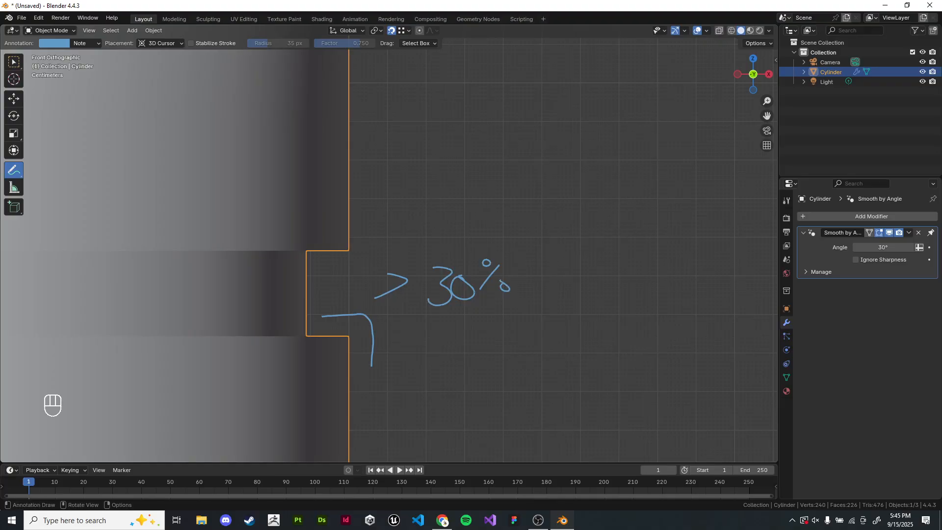
mouse_move(504, 285)
shift+middle_down()
mouse_move(584, 223)
mouse_move(568, 221)
mouse_move(598, 212)
mouse_move(622, 180)
mouse_move(627, 206)
mouse_move(622, 171)
shift+middle_up()
mouse_move(622, 172)
middle_down()
mouse_move(616, 182)
mouse_move(603, 177)
mouse_move(618, 162)
mouse_move(569, 181)
mouse_move(547, 258)
middle_up()
- Annotate the outer rim bevel in top view with a matching '> 30°' note
key(KP_7)
drag(434, 352, 478, 289)
drag(505, 202, 508, 195)
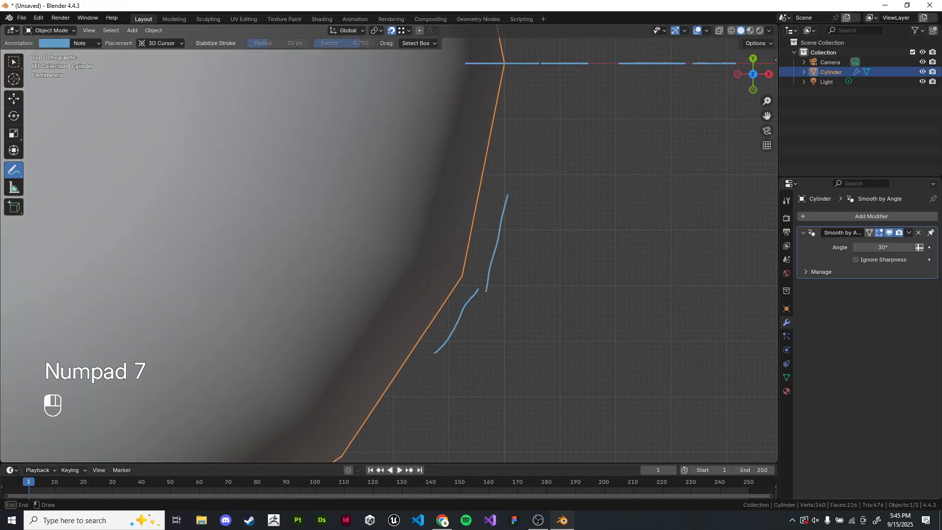
drag(486, 290, 433, 351)
drag(503, 199, 510, 183)
shift+middle_drag(511, 182, 472, 160)
mouse_move(511, 255)
mouse_down()
mouse_move(511, 275)
mouse_move(524, 260)
mouse_move(496, 277)
mouse_up()
key(ctrl+z)
mouse_move(539, 240)
mouse_down()
mouse_move(558, 235)
mouse_move(545, 277)
mouse_up()
drag(645, 227, 629, 277)
drag(653, 252, 652, 254)
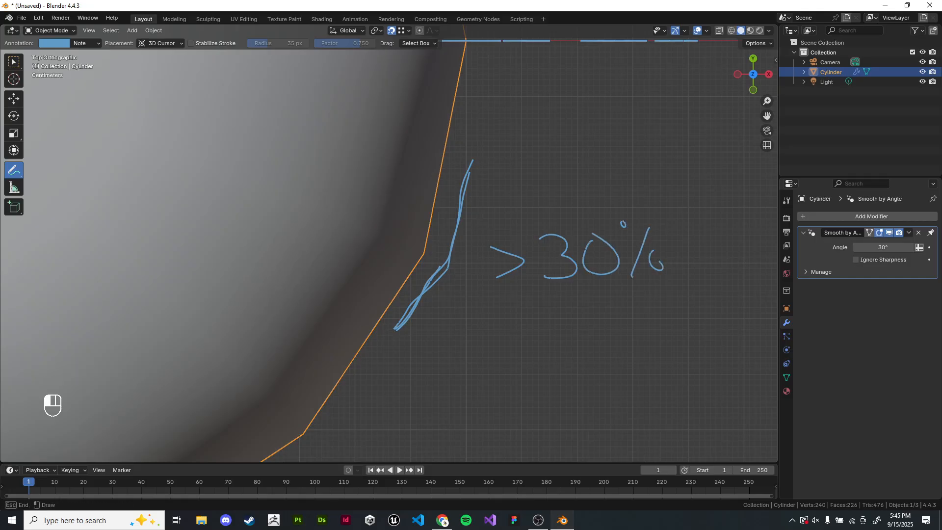
scroll(389, 250, down, 2)
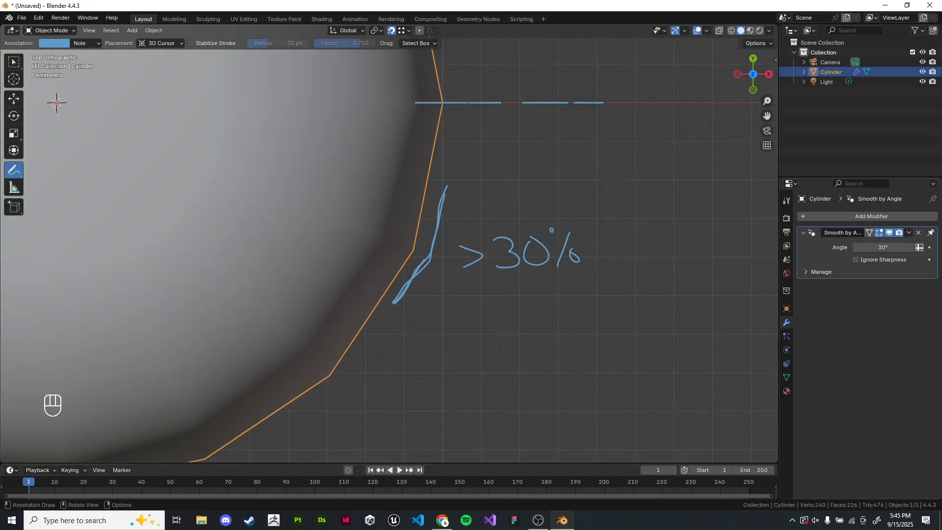
middle_drag(392, 294, 412, 202)
- Set the Smooth by Angle modifier's angle to 91°
click(883, 247)
text(91)
key(Return)
- Annotate the groove corner with a '≤ 90°' note
drag(440, 130, 445, 131)
shift+middle_drag(444, 131, 435, 168)
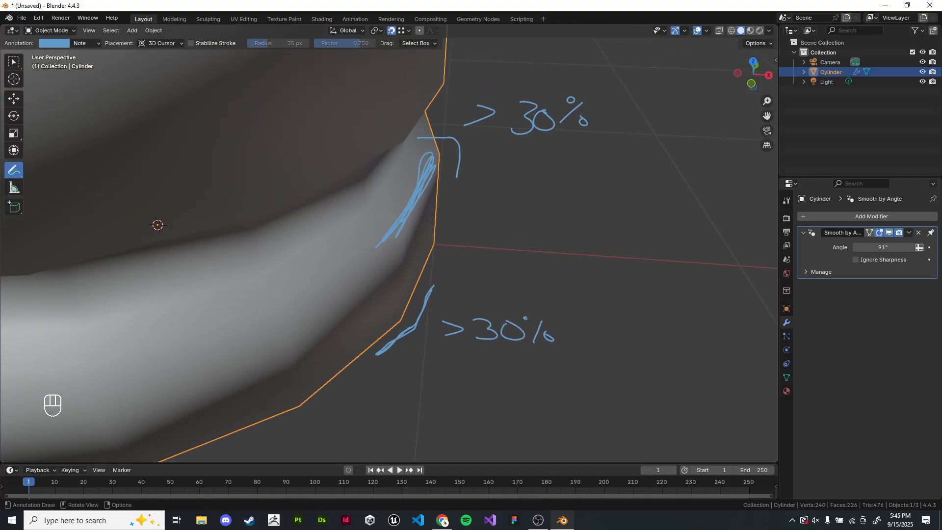
drag(492, 94, 508, 123)
shift+middle_drag(509, 123, 490, 148)
drag(517, 123, 509, 167)
drag(536, 127, 539, 129)
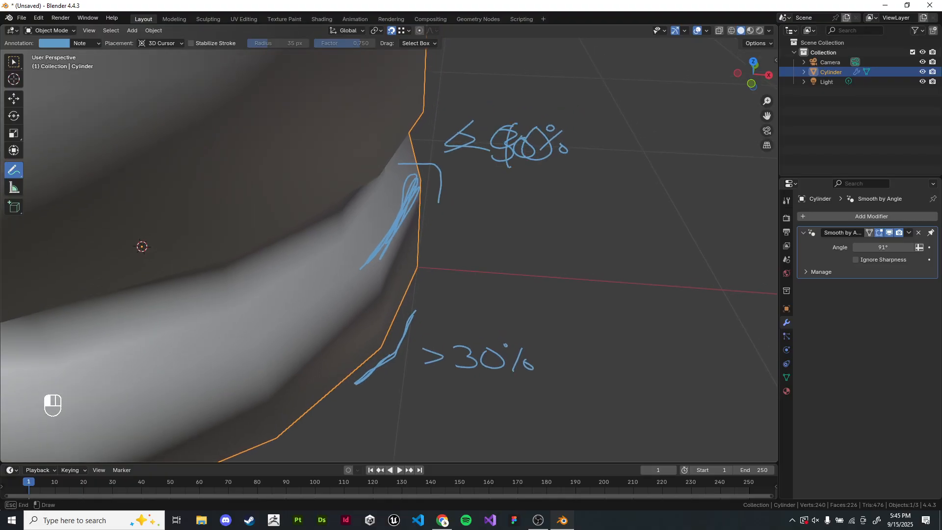
shift+middle_drag(538, 129, 562, 145)
scroll(562, 145, down, 5)
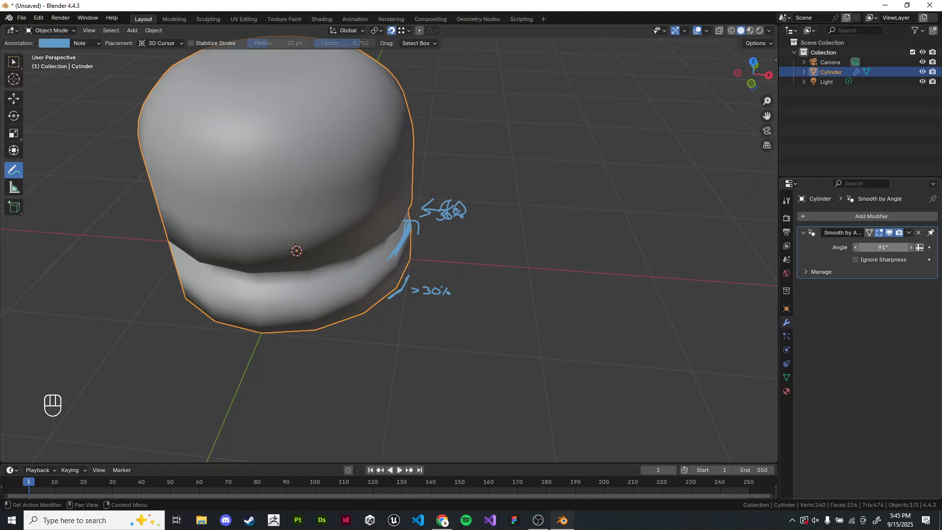
- Erase the annotations and return to the select tool
mouse_move(463, 208)
ctrl+mouse_down()
mouse_move(422, 221)
mouse_move(446, 268)
ctrl+mouse_up()
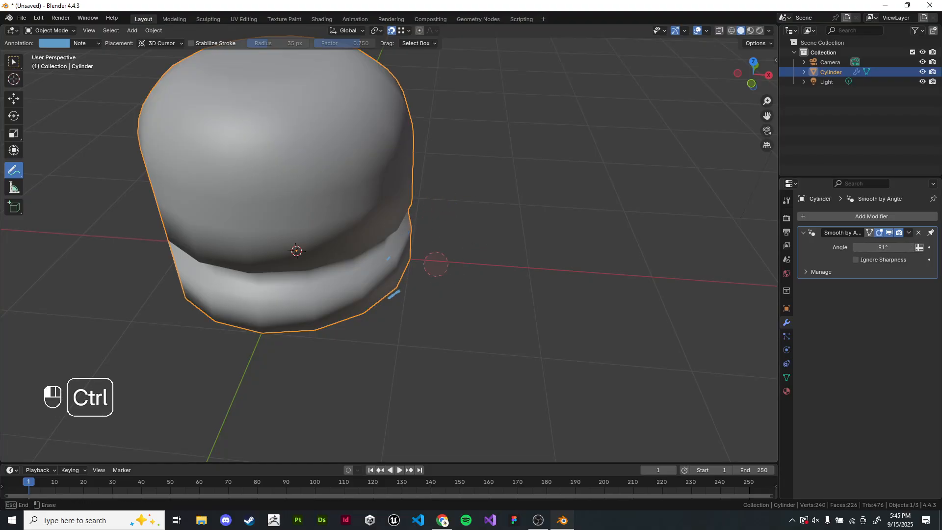
middle_drag(406, 304, 485, 334)
key(w)
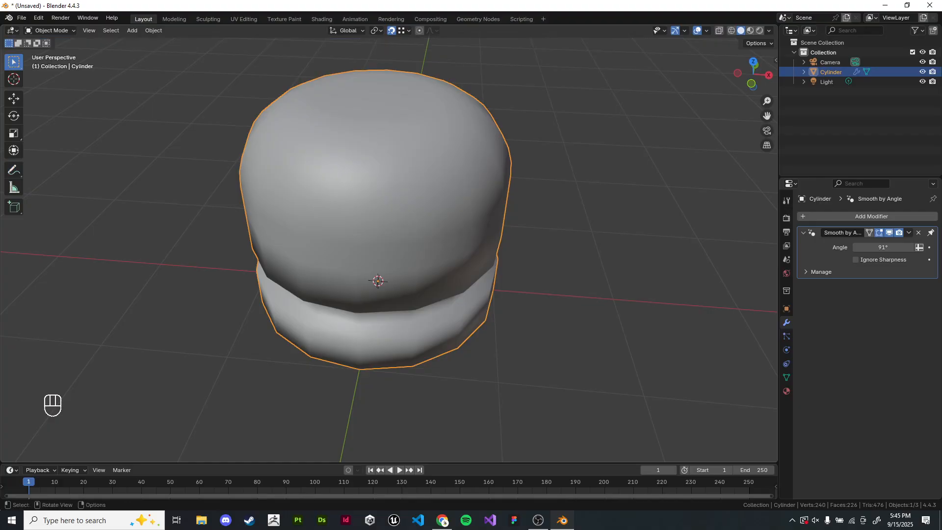
- Switch to front view and set the modifier's angle to 30°
key(KP_1)
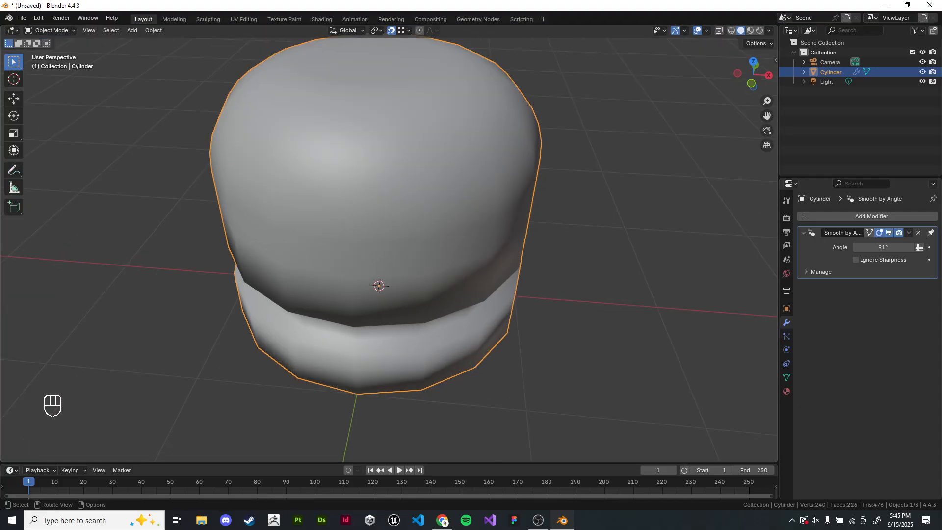
click(883, 247)
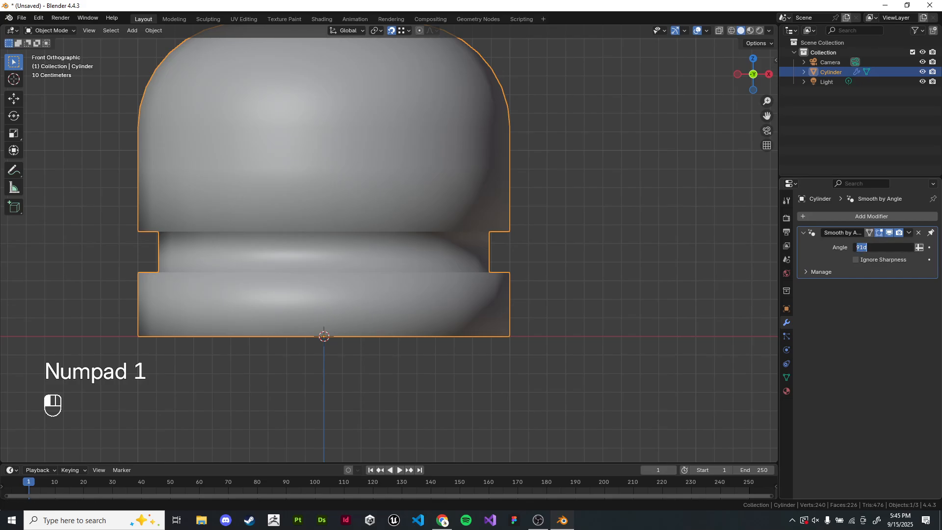
text(30)
key(Return)
- Vary the modifier's angle, then set it to 0°
mouse_move(490, 221)
middle_down()
mouse_move(490, 260)
mouse_move(466, 268)
middle_up()
drag(883, 247, 886, 247)
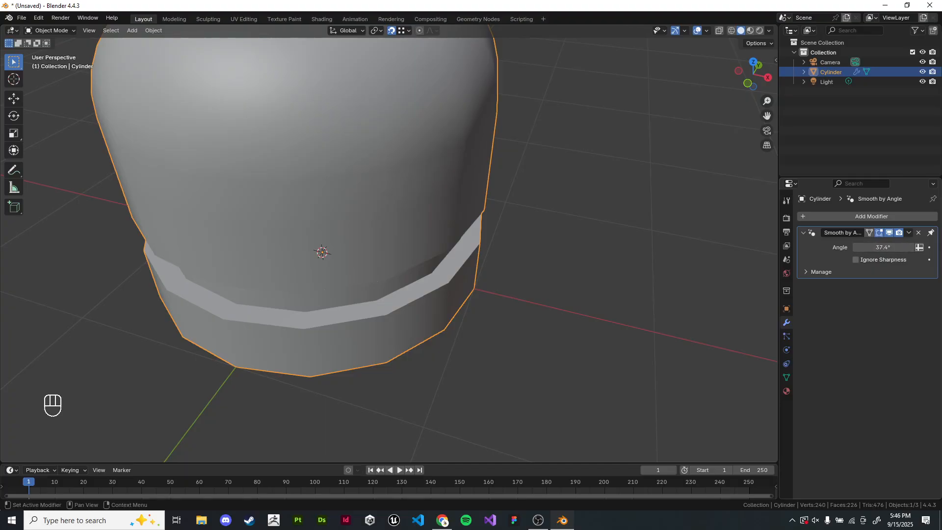
click(883, 247)
text(0)
key(Return)
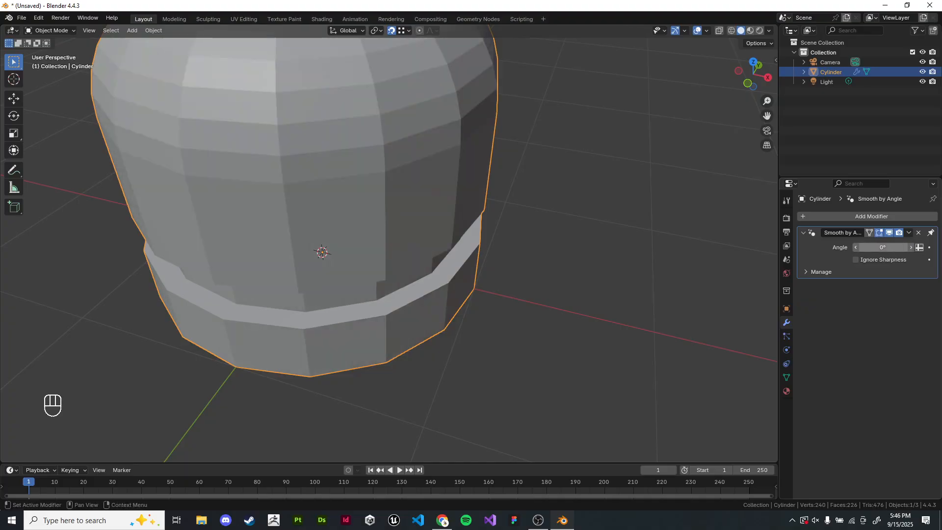
- Delete the Smooth by Angle modifier and enter edit mode on the cylinder
click(918, 233)
click(554, 245)
shift+middle_drag(456, 221, 495, 235)
click(490, 240)
key(Tab)
mouse_move(495, 236)
middle_down()
mouse_move(502, 196)
mouse_move(496, 217)
middle_up()
scroll(502, 197, up, 1)
shift+middle_drag(496, 216, 452, 160)
scroll(381, 243, up, 2)
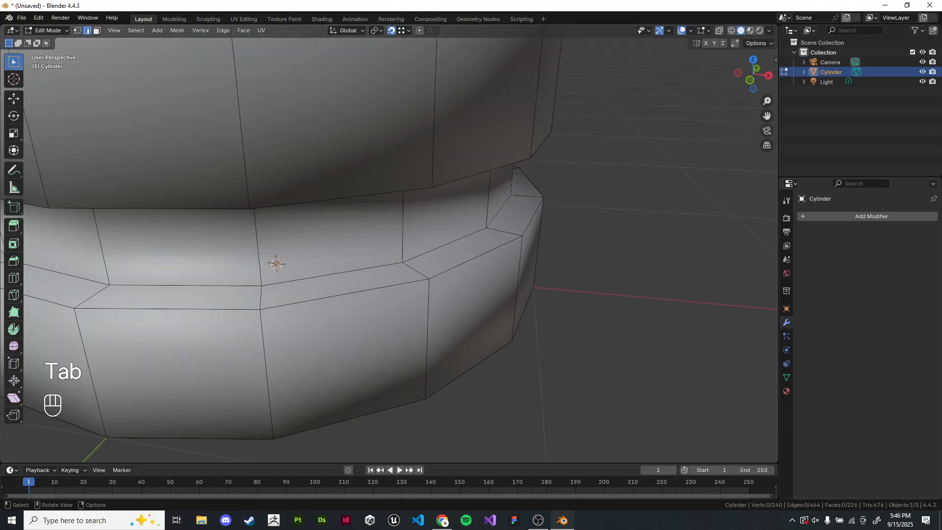
- Select the edge loop on the lower band's upper rim and display its transform values
alt+shift+click(476, 257)
scroll(381, 243, down, 4)
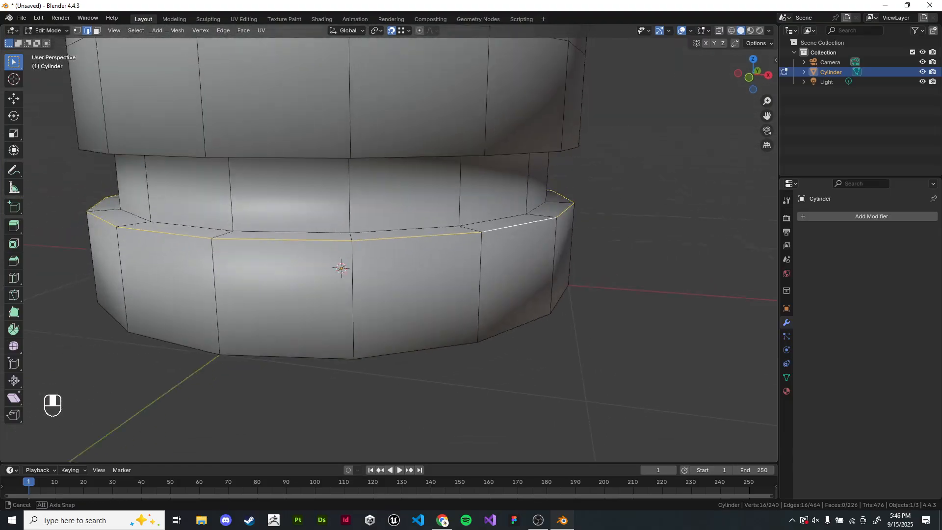
shift+middle_drag(475, 257, 463, 293)
middle_drag(463, 293, 463, 324)
key(n)
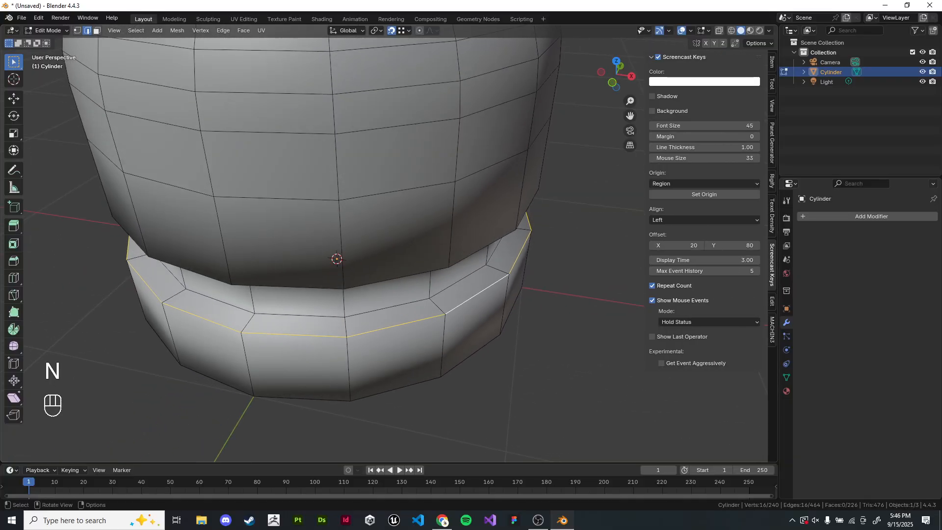
click(771, 62)
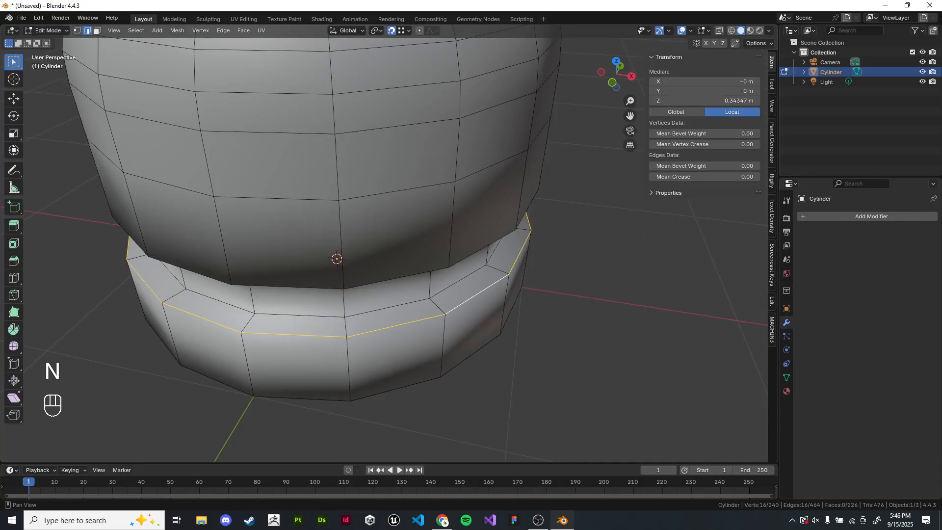
- Mark the selected edge loop on the lower band's upper rim as sharp
shift+middle_drag(343, 245, 315, 254)
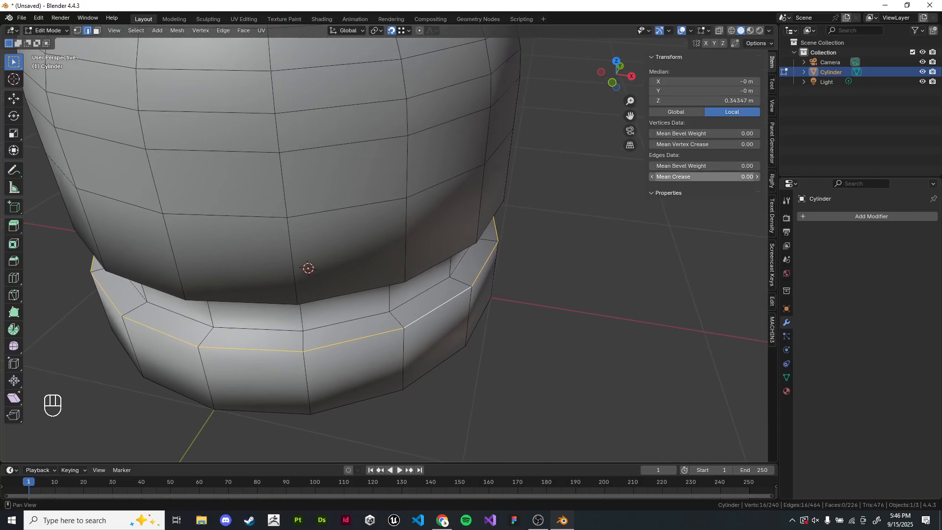
shift+middle_drag(382, 255, 411, 226)
scroll(419, 246, up, 1)
right_click(480, 225)
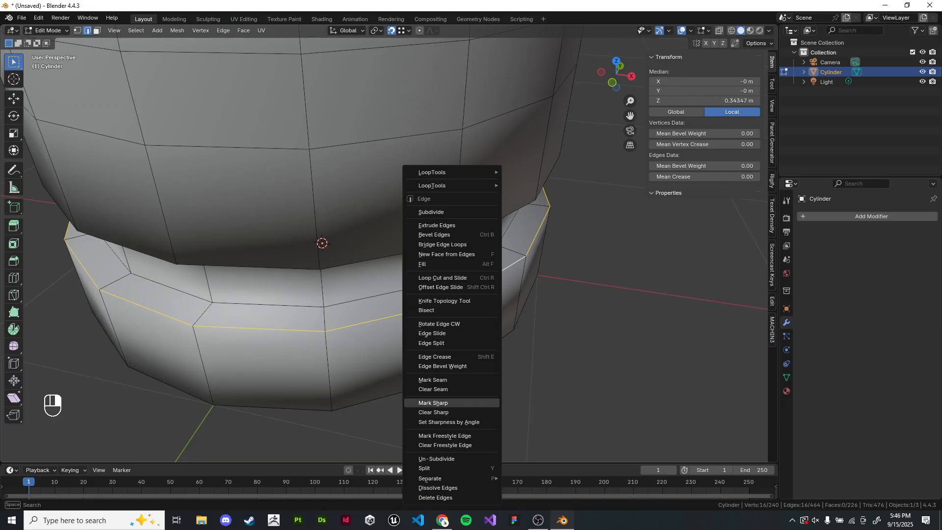
click(433, 403)
- Check the cylinder's shading in object mode and return to edit mode
click(559, 382)
middle_drag(559, 383, 584, 368)
key(Tab)
scroll(569, 371, down, 1)
scroll(601, 360, up, 1)
key(Tab)
- Try an Edge Split on the edge loop above the groove and undo it
click(435, 293)
alt+shift+click(435, 293)
right_click(435, 293)
click(436, 294)
click(603, 314)
middle_drag(603, 314, 571, 243)
scroll(571, 242, down, 1)
shift+middle_drag(572, 242, 598, 333)
double_click(390, 190)
right_click(389, 189)
click(386, 195)
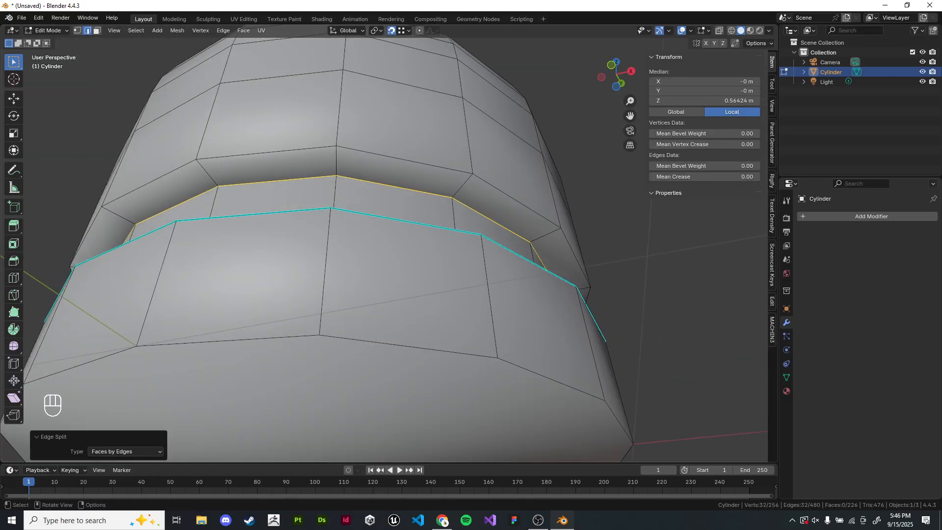
middle_drag(386, 194, 394, 246)
key(ctrl+z)
- Mark the edges around the cylinder's bottom rim as sharp
middle_drag(320, 400, 314, 373)
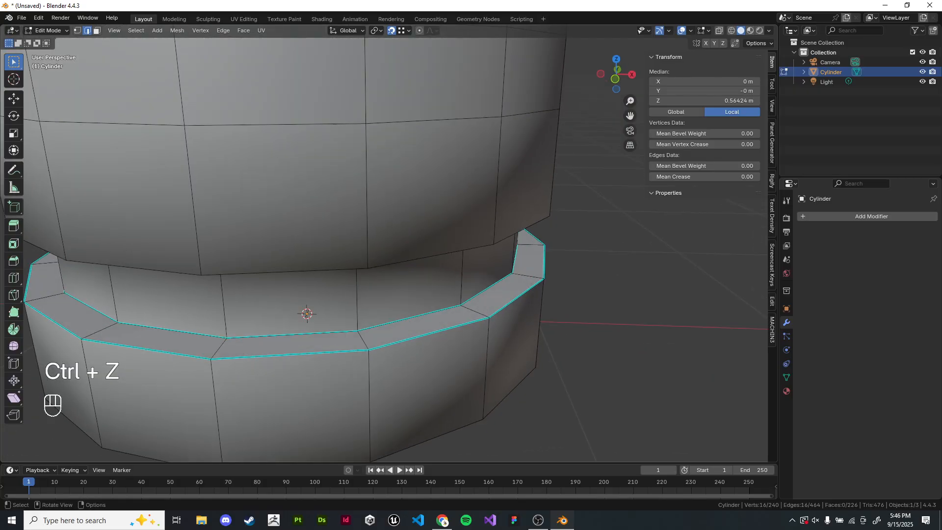
middle_drag(392, 373, 392, 343)
click(420, 415)
alt+shift+click(420, 415)
alt+shift+click(421, 415)
middle_drag(421, 415, 416, 353)
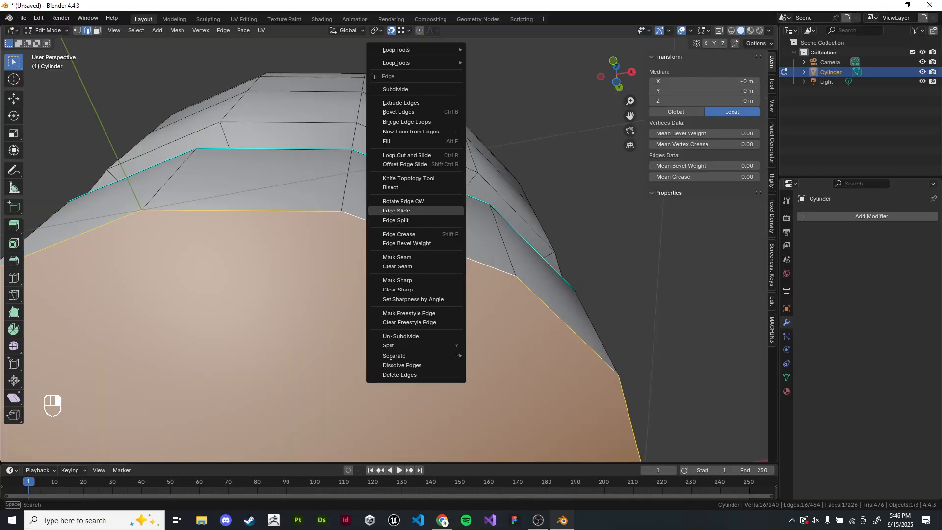
click(399, 280)
- Mark the edge loop at the top of the groove as sharp, undoing an accidental seam
middle_drag(398, 281, 400, 184)
alt+click(398, 245)
key(ctrl+e)
click(397, 254)
key(ctrl+e)
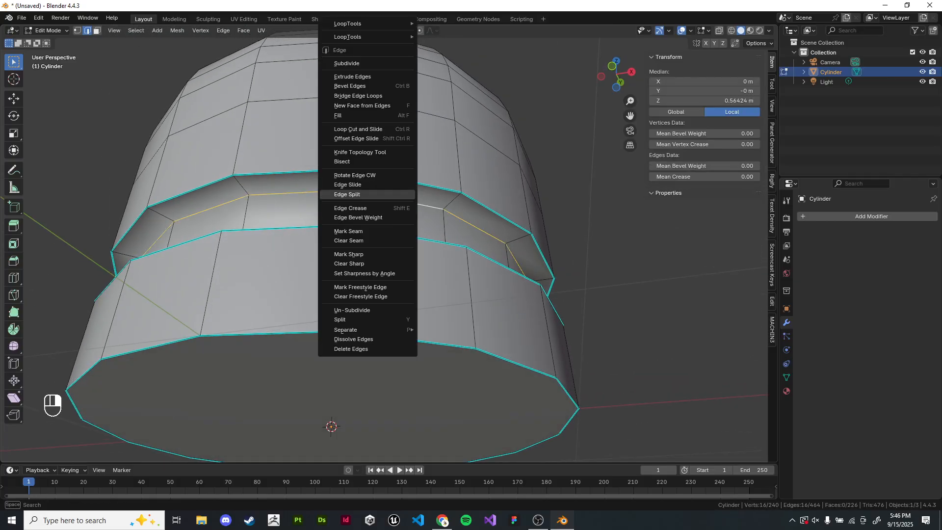
click(398, 231)
key(ctrl+z)
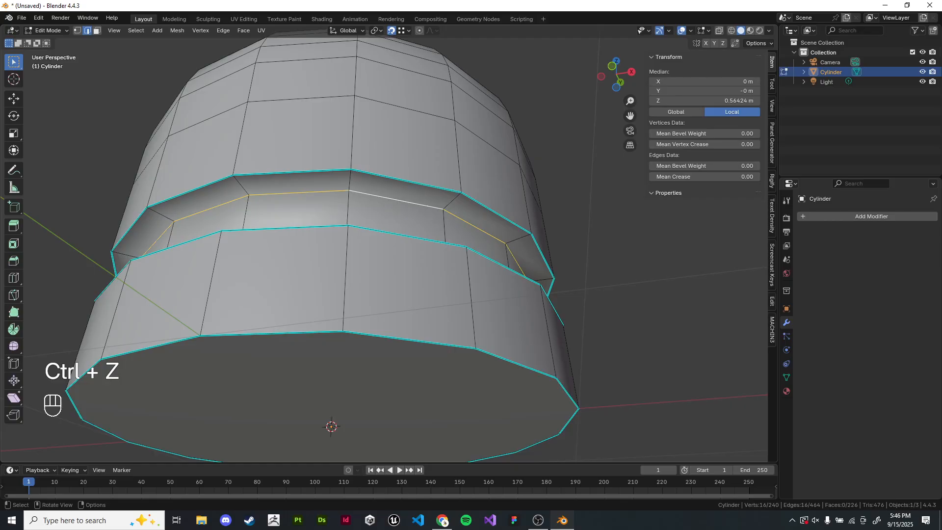
key(ctrl+e)
click(392, 254)
- Preview the shaded cylinder in object mode and re-enter edit mode
middle_drag(393, 254, 392, 304)
scroll(353, 338, down, 4)
key(Tab)
click(353, 344)
scroll(354, 343, up, 3)
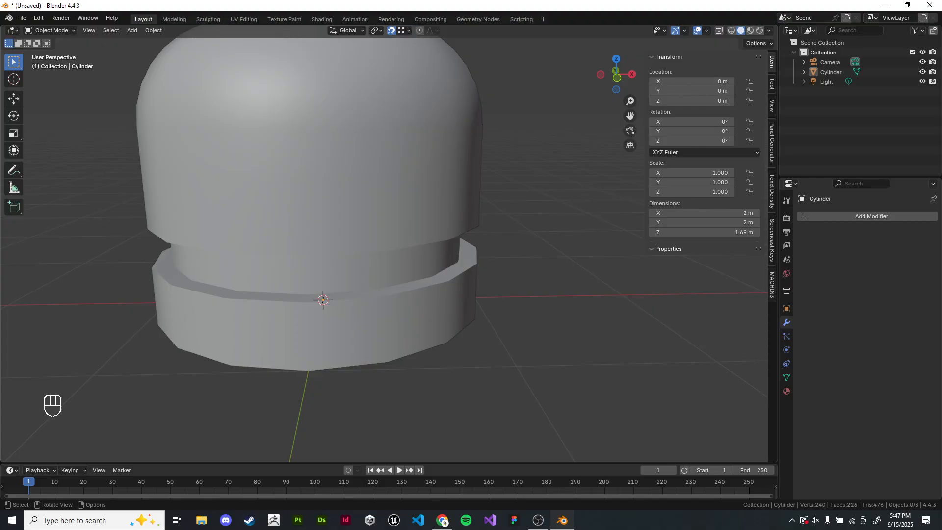
key(Tab)
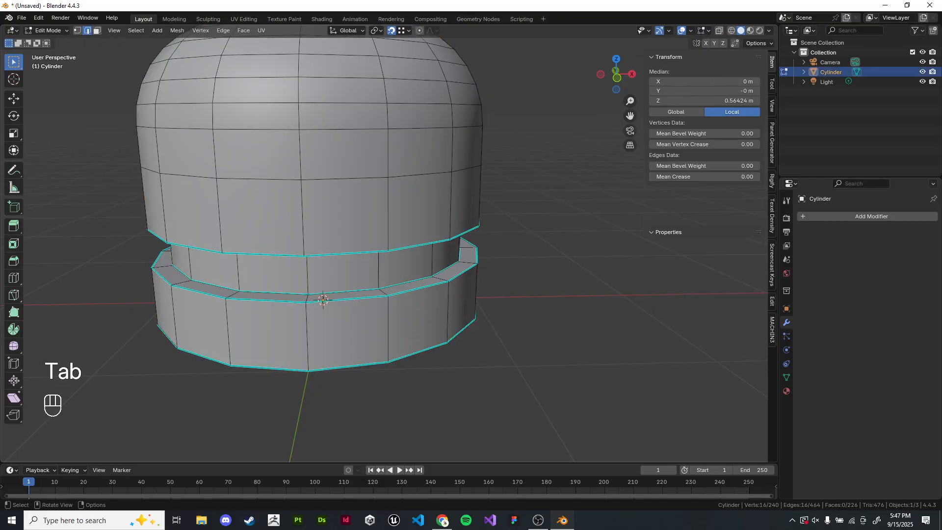
- Rip the sharp edge loop along the lower band's upper rim without moving it
scroll(307, 297, up, 3)
key(a)
shift+middle_drag(300, 291, 320, 298)
shift+middle_drag(433, 284, 434, 283)
double_click(432, 283)
right_click(573, 285)
key(v)
right_click(575, 309)
click(575, 309)
alt+shift+click(344, 287)
- Rip the remaining sharp edge loops around the groove and the base in place
alt+shift+click(343, 287)
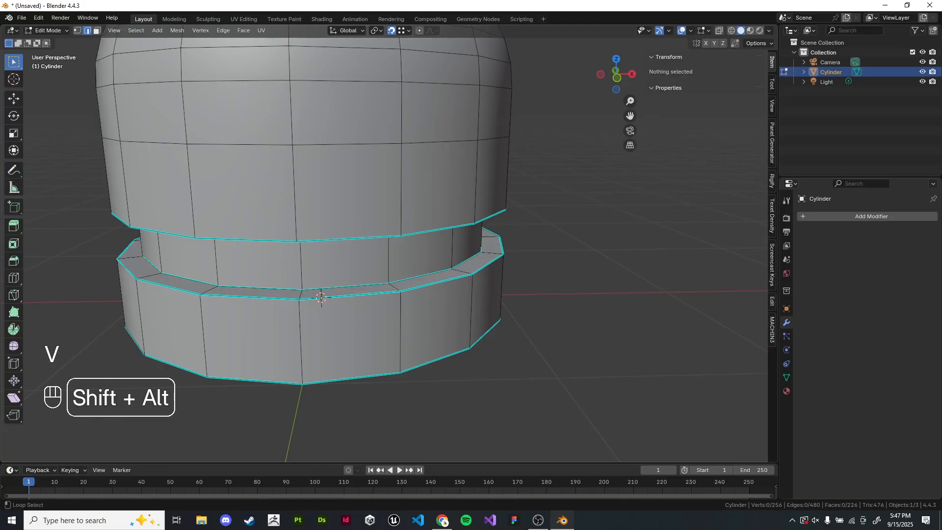
alt+shift+click(343, 287)
key(v)
right_click(345, 285)
shift+middle_drag(344, 285, 341, 234)
click(532, 206)
alt+shift+click(412, 204)
key(v)
right_click(417, 207)
click(532, 201)
alt+shift+click(427, 193)
key(v)
right_click(431, 196)
shift+middle_drag(432, 196, 427, 245)
shift+middle_drag(426, 245, 459, 235)
click(540, 240)
middle_drag(539, 240, 530, 226)
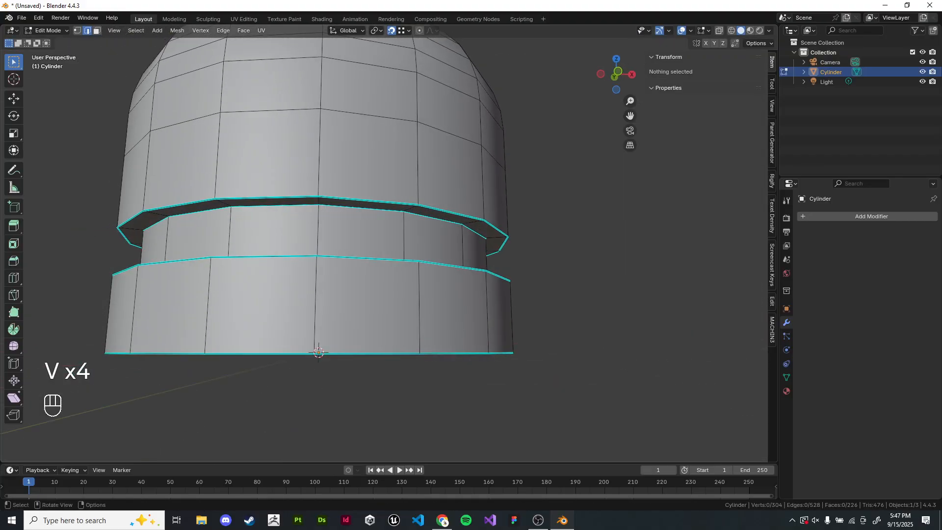
- Select all geometry and clear its sharp edge marks with Clear Sharp
click(97, 31)
scroll(382, 235, up, 2)
key(a)
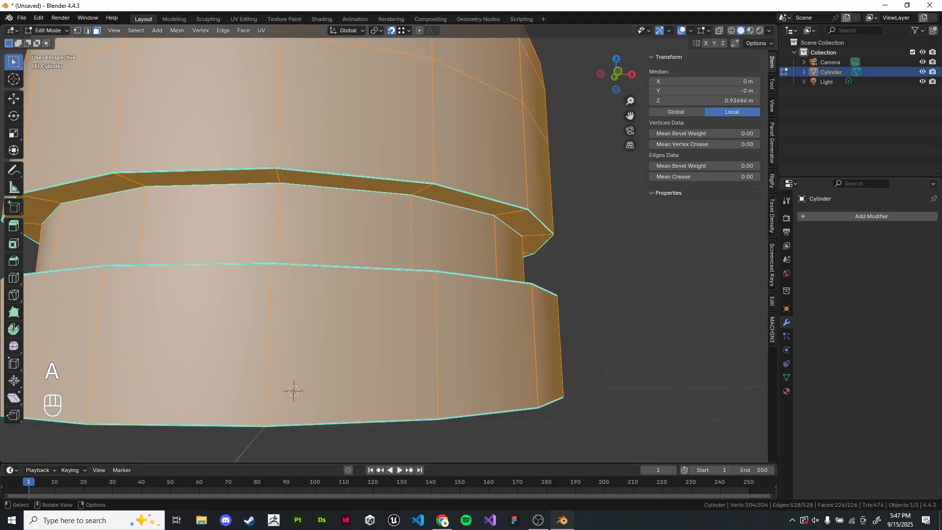
right_click(564, 257)
right_click(363, 111)
key(space)
text(clear sharp)
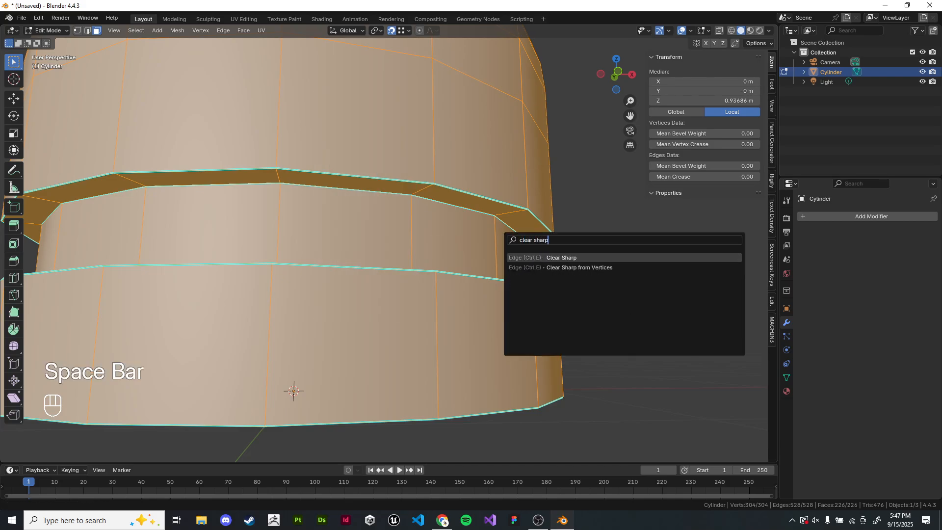
key(Return)
- Toggle to object mode to inspect the shading and come back to edit mode
key(Tab)
click(603, 295)
scroll(603, 295, down, 4)
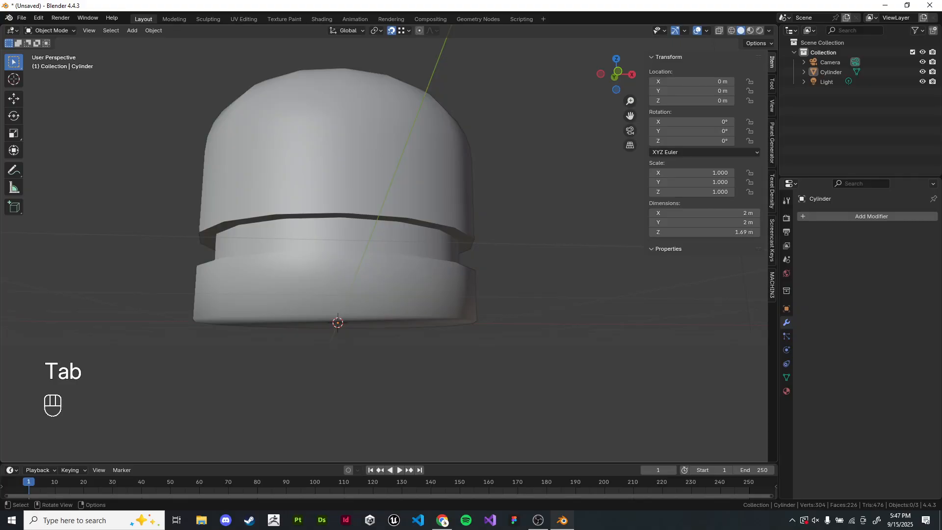
key(Tab)
click(603, 295)
scroll(308, 193, up, 2)
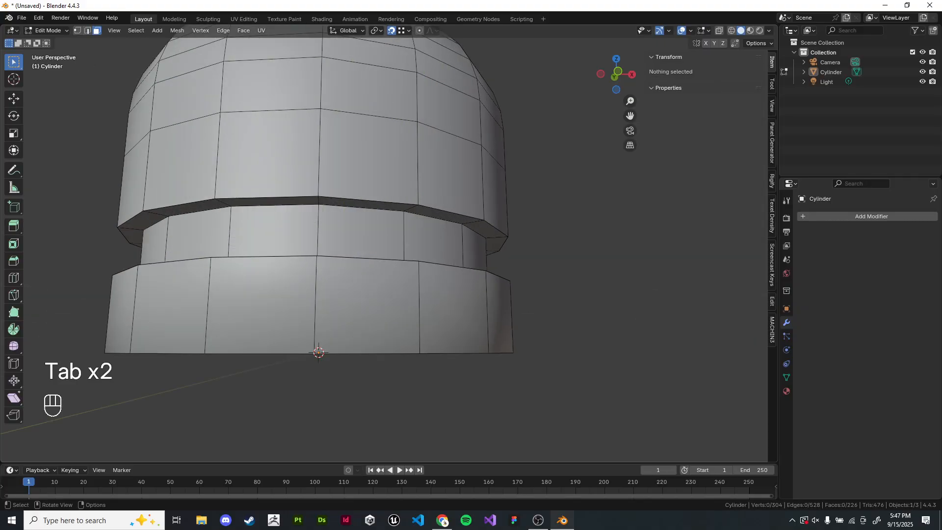
- Select linked face rings and test-move them to check they are detached, undoing the last move
shift+middle_drag(322, 208, 318, 217)
key(l)
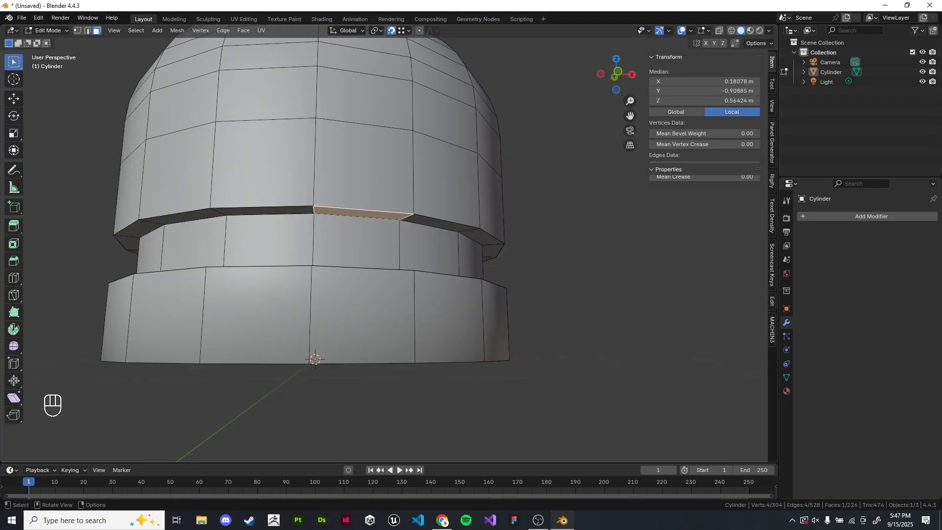
key(g)
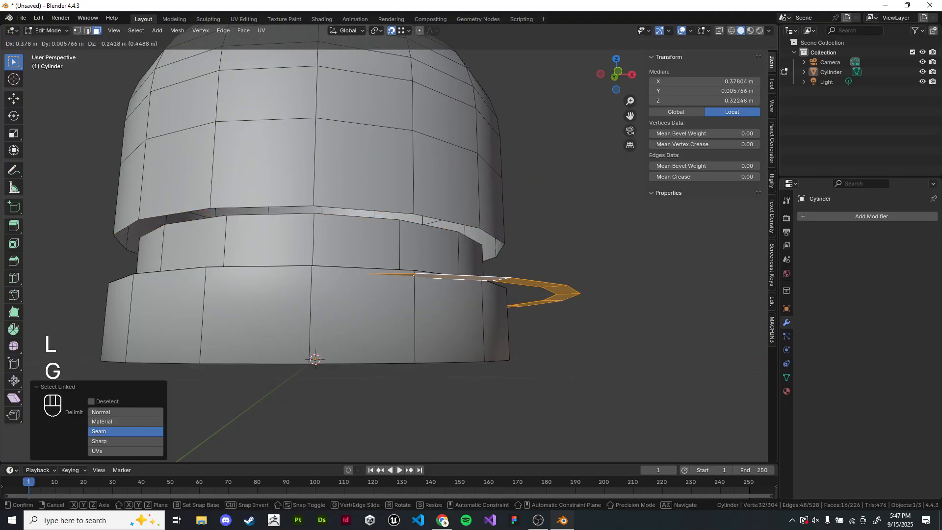
right_click(422, 240)
scroll(412, 236, down, 2)
middle_drag(412, 236, 411, 211)
key(g)
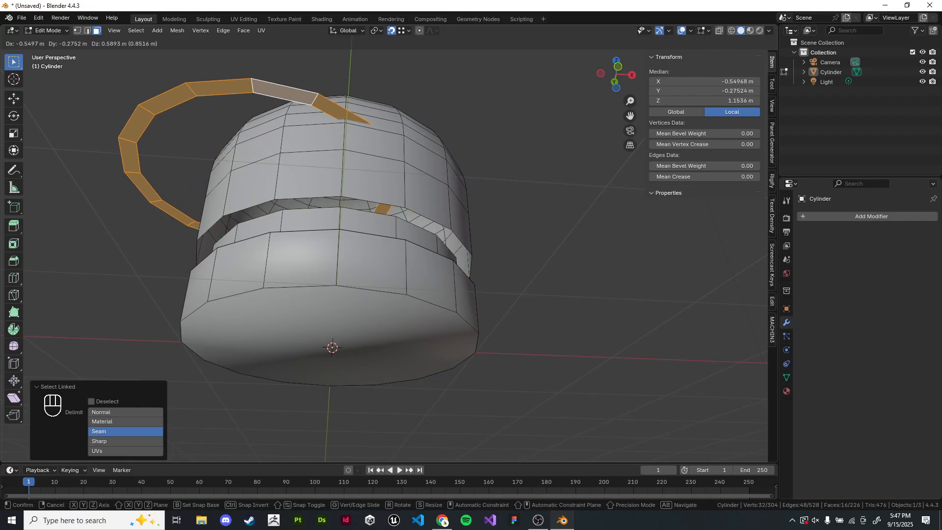
key(Escape)
scroll(392, 245, up, 1)
key(g)
key(Escape)
scroll(393, 245, up, 1)
middle_drag(392, 245, 371, 261)
scroll(391, 282, down, 2)
shift+middle_drag(371, 261, 380, 236)
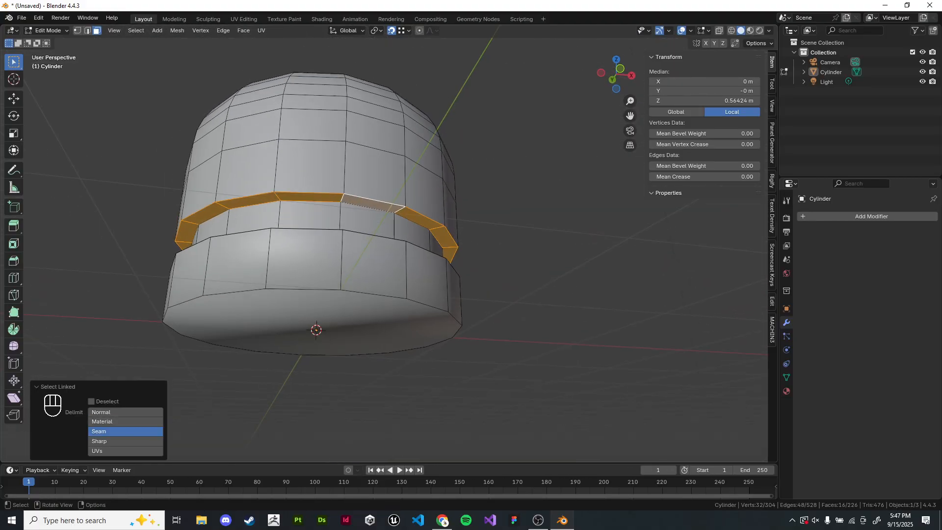
key(g)
key(Escape)
key(g)
key(Return)
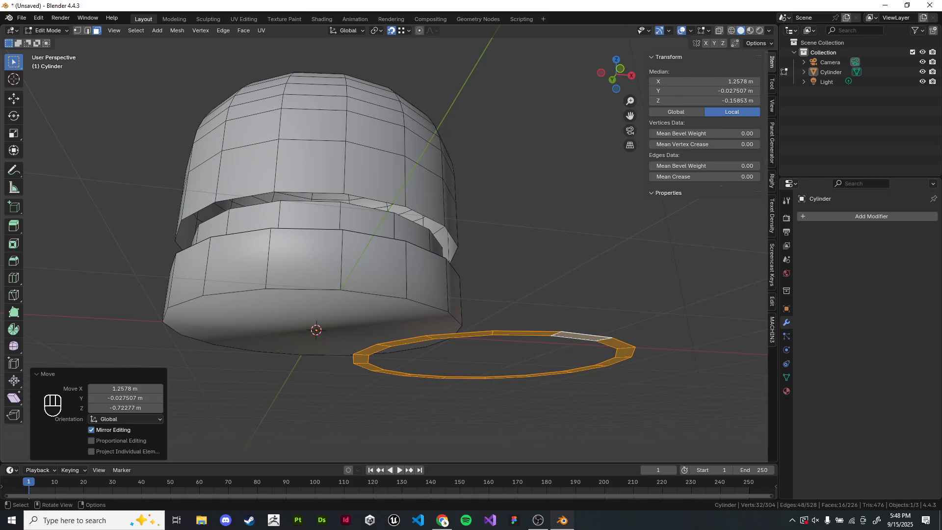
key(ctrl+z)
- Merge all the mesh's vertices by distance and return to object mode
key(a)
key(q)
key(q)
key(Tab)
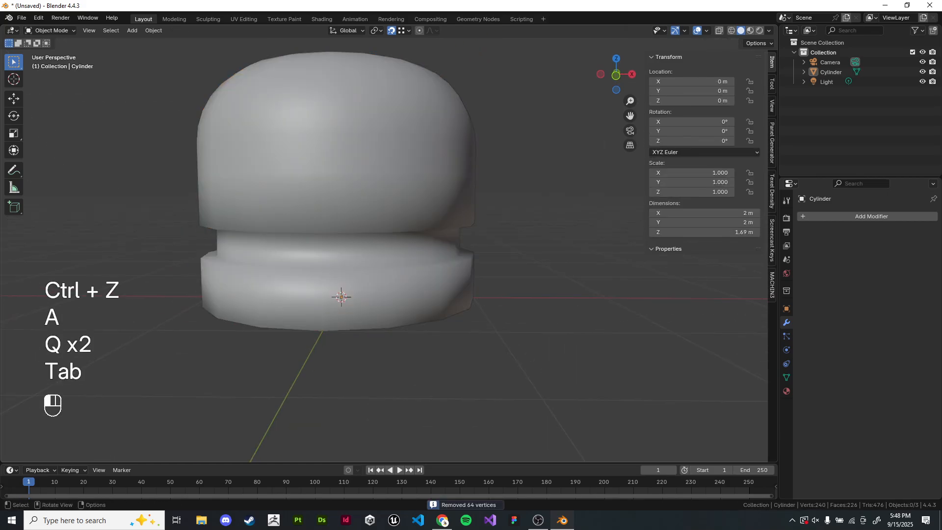
- Switch to the lecture slide presentation in the browser
key(x)
click(361, 213)
key(alt+Tab)
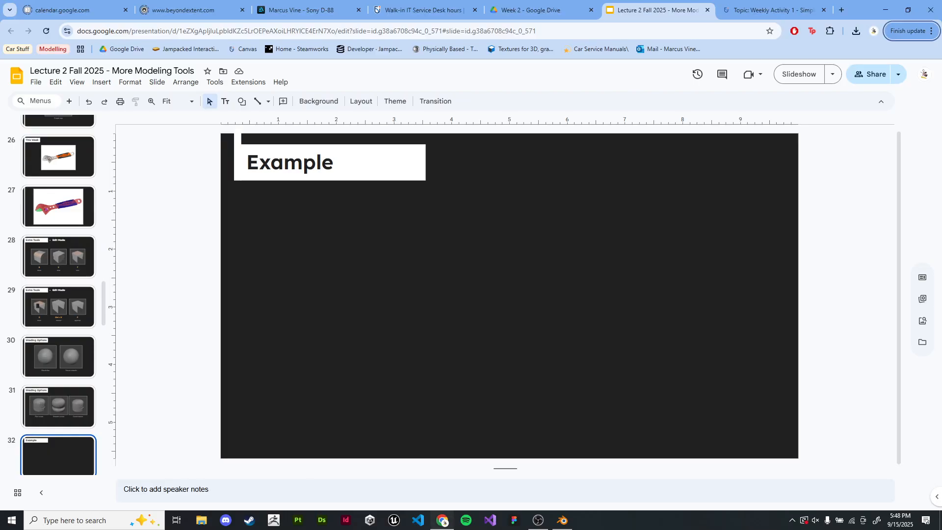
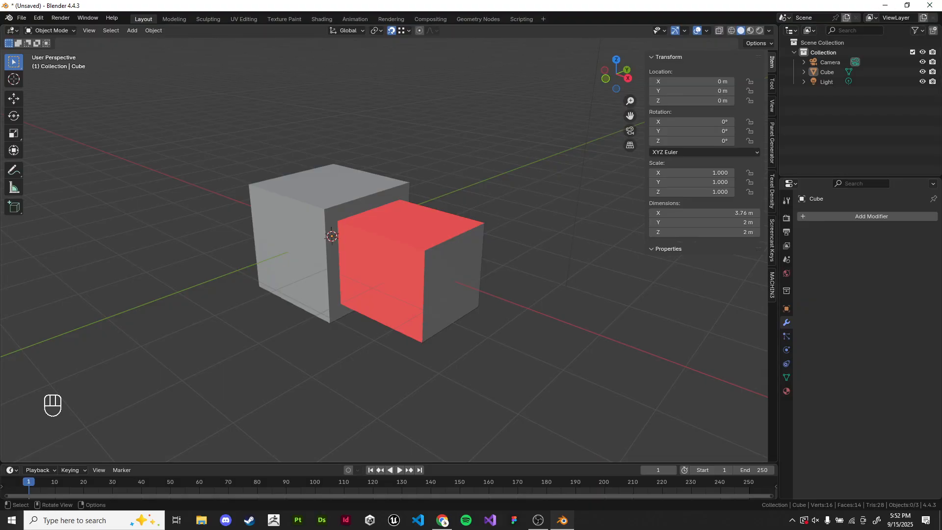
- Turn off the face orientation overlay and select the cube object
click(706, 30)
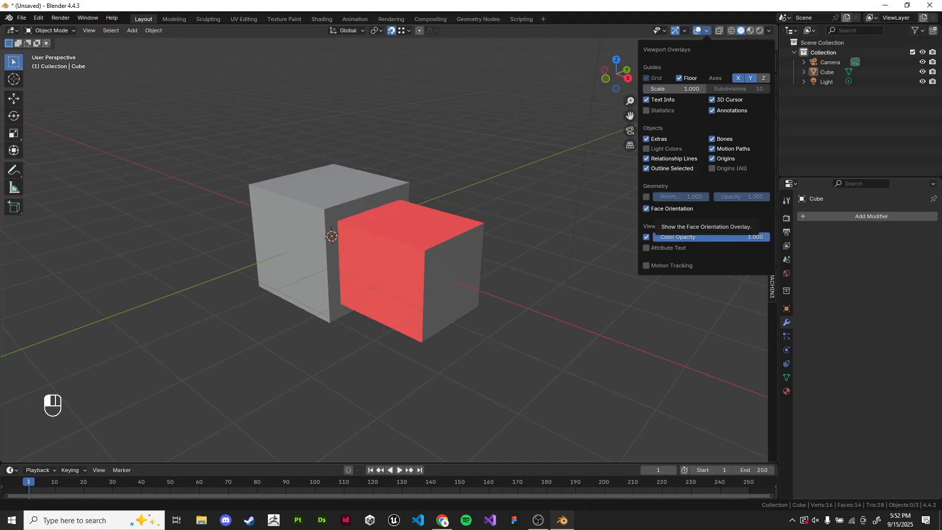
click(646, 208)
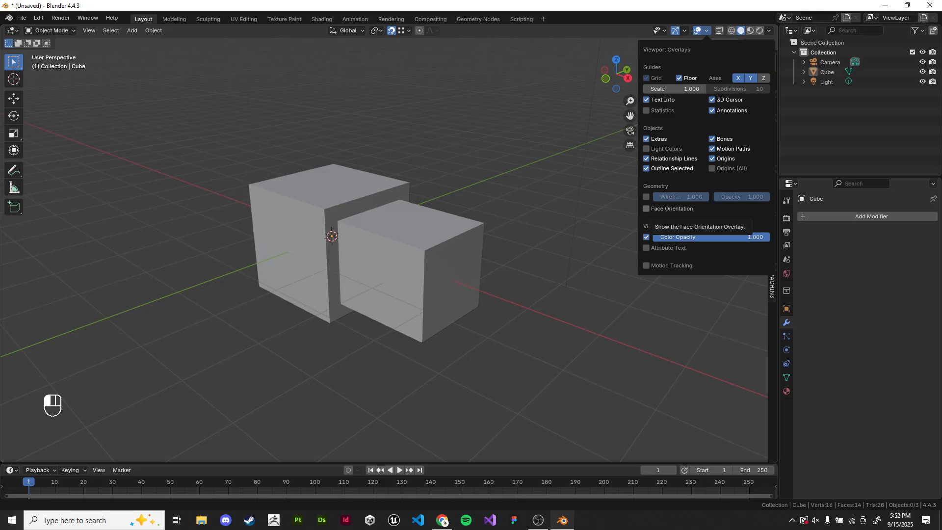
click(402, 255)
key(Tab)
shift+middle_drag(402, 255, 426, 265)
scroll(427, 276, up, 3)
key(Tab)
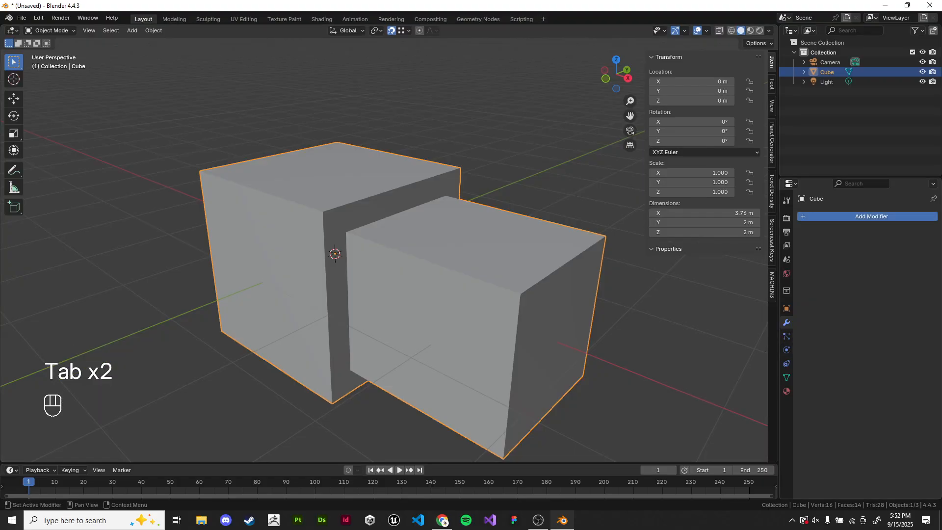
- Add a Bevel modifier to the cube and set its amount to 0.15 m
click(836, 217)
click(835, 216)
text(h)
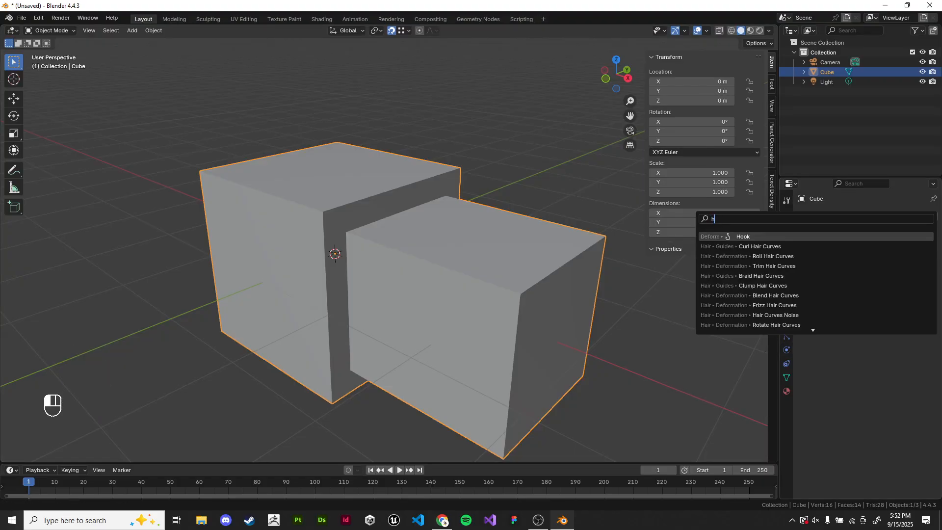
key(BackSpace)
text(bevel)
key(Return)
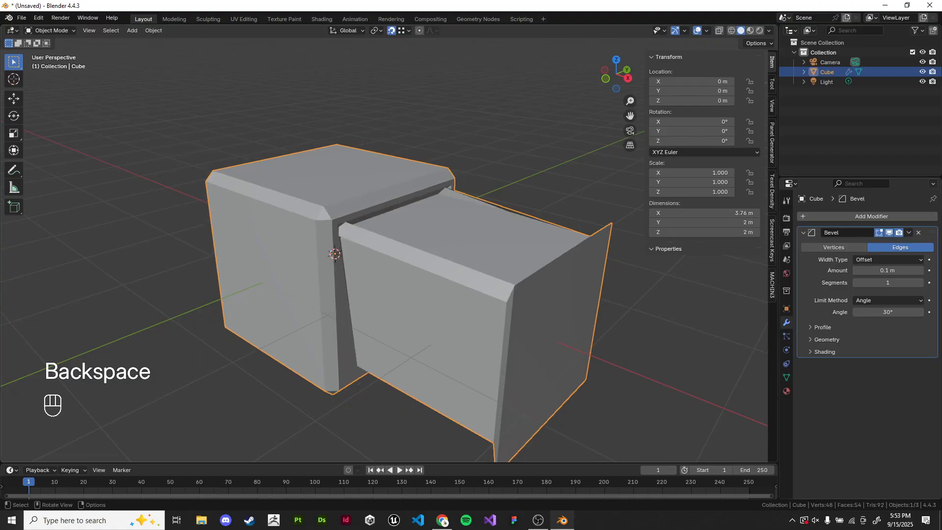
mouse_move(471, 275)
shift+middle_down()
mouse_move(439, 251)
mouse_move(461, 262)
shift+middle_up()
mouse_move(887, 270)
mouse_down()
mouse_move(907, 271)
mouse_move(888, 270)
mouse_up()
middle_drag(456, 265, 398, 255)
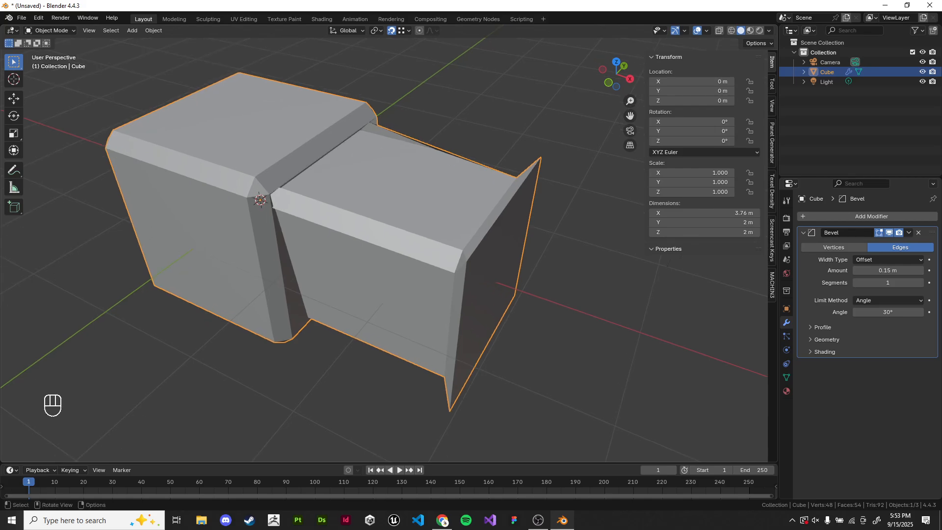
- Apply the cube's scale
key(ctrl+a)
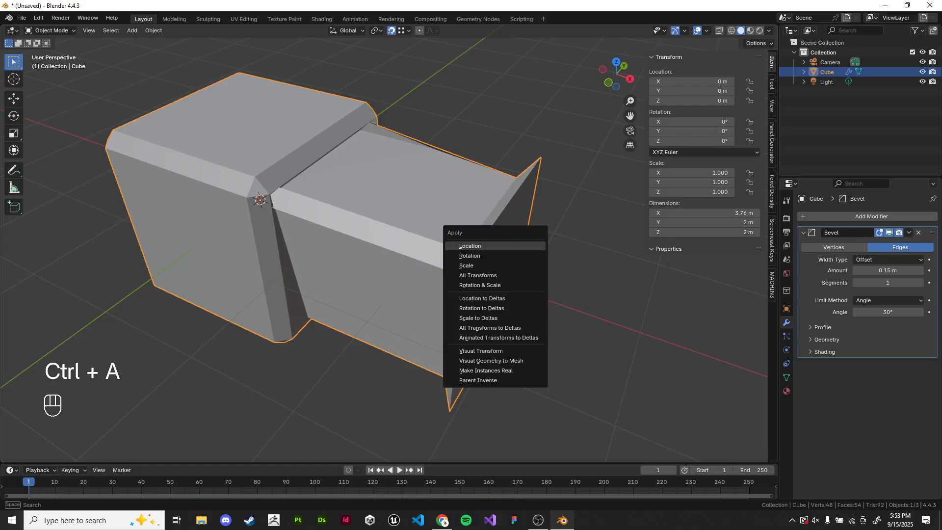
click(466, 265)
shift+middle_drag(397, 255, 414, 258)
- Recalculate the normals of the whole mesh in edit mode, then undo the recalculation
key(Tab)
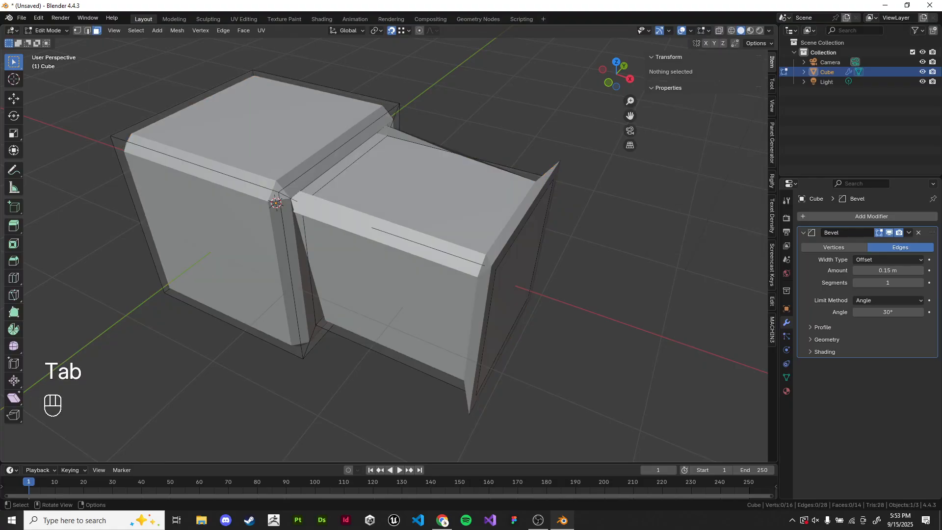
key(a)
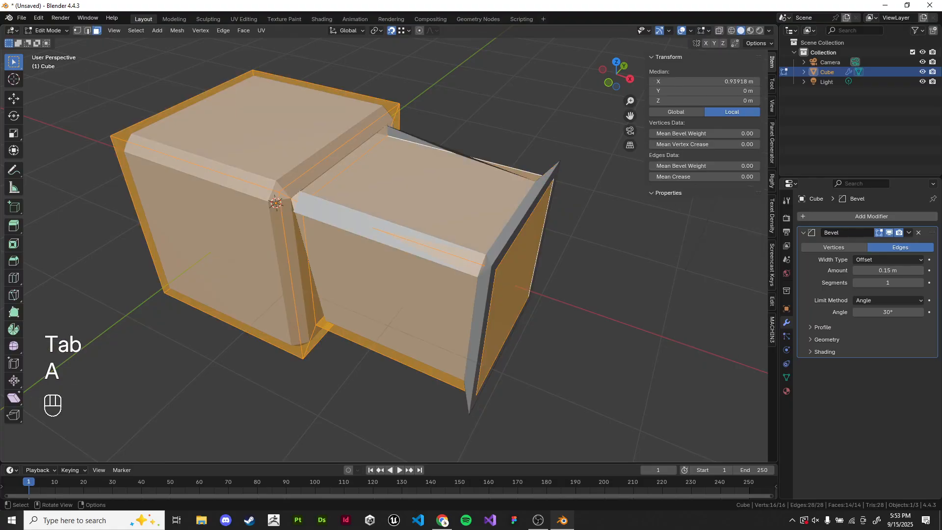
key(shift+n)
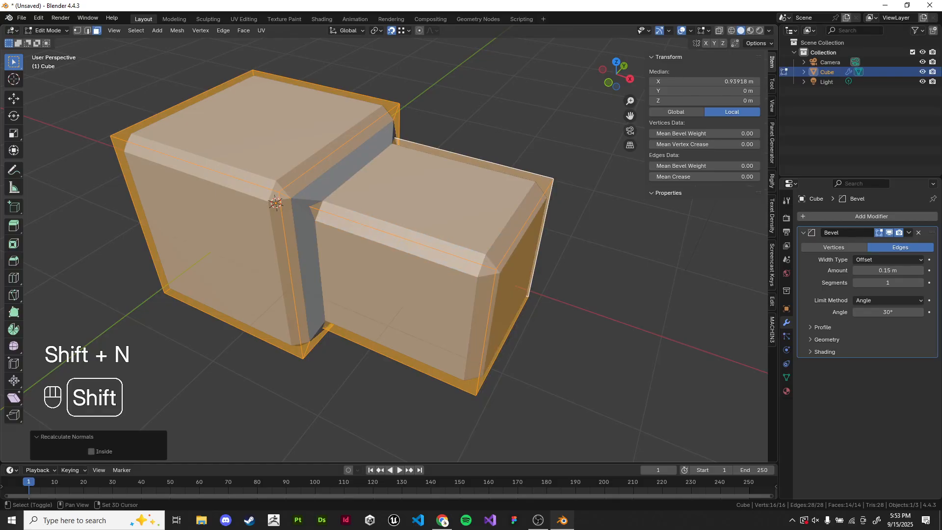
key(Tab)
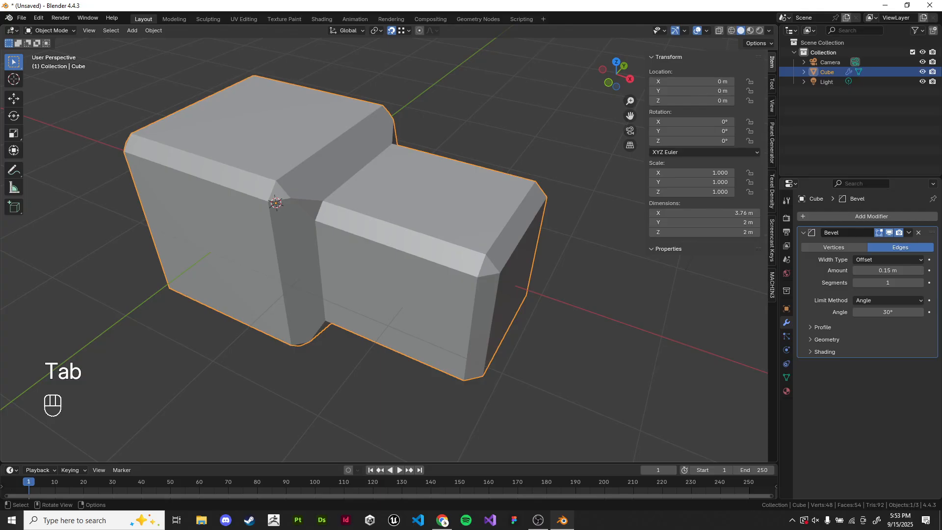
key(ctrl+z)
key(ctrl+z)
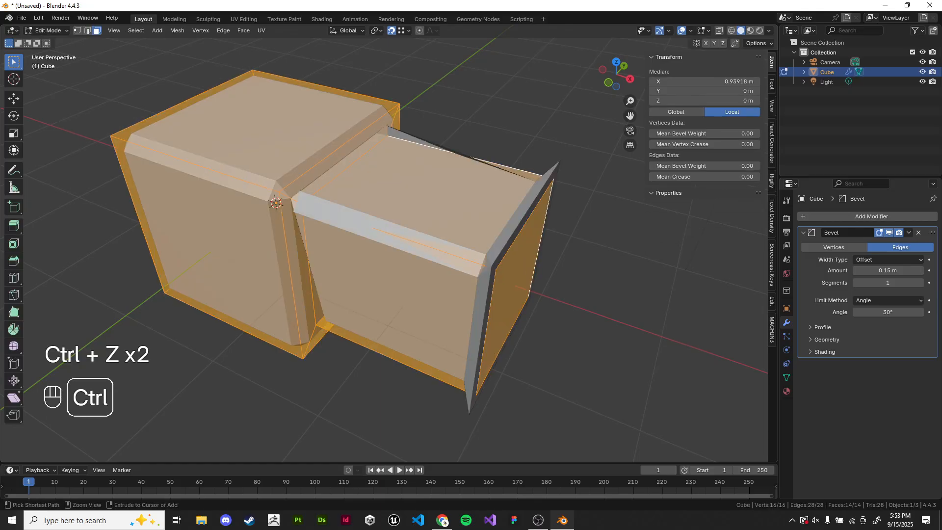
- Turn the face orientation overlay back on and enter edit mode with all geometry selected, hiding the sidebar
key(Tab)
click(706, 30)
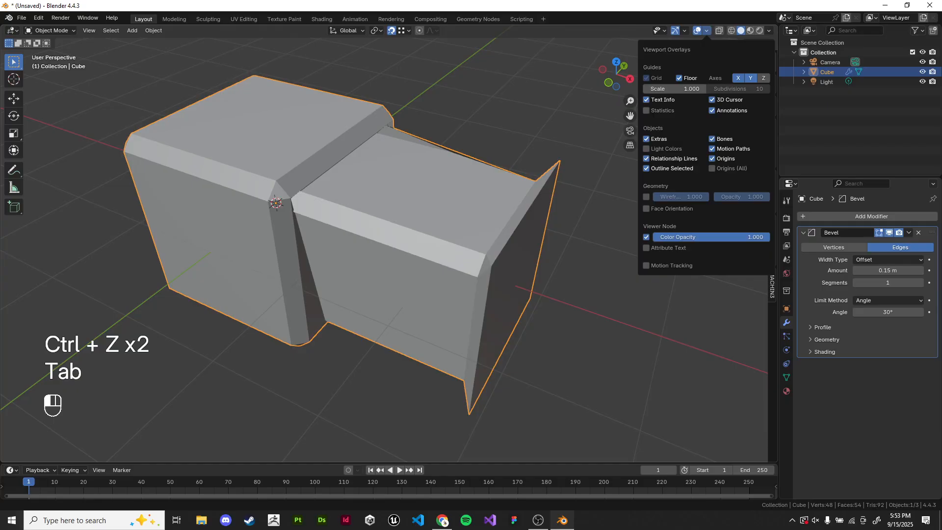
click(646, 208)
click(593, 236)
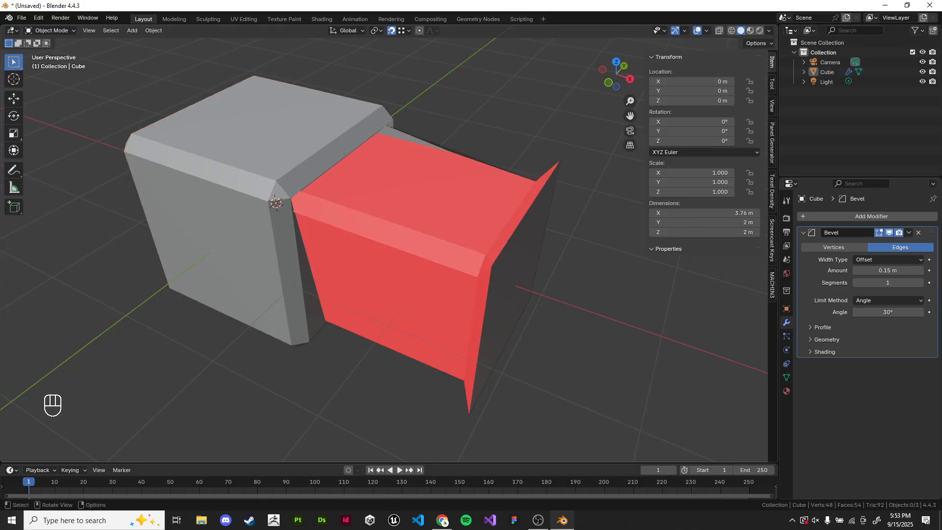
click(422, 216)
key(Tab)
key(a)
key(n)
- Review the lecture's solution slide in the browser and return to Blender
key(alt+Tab)
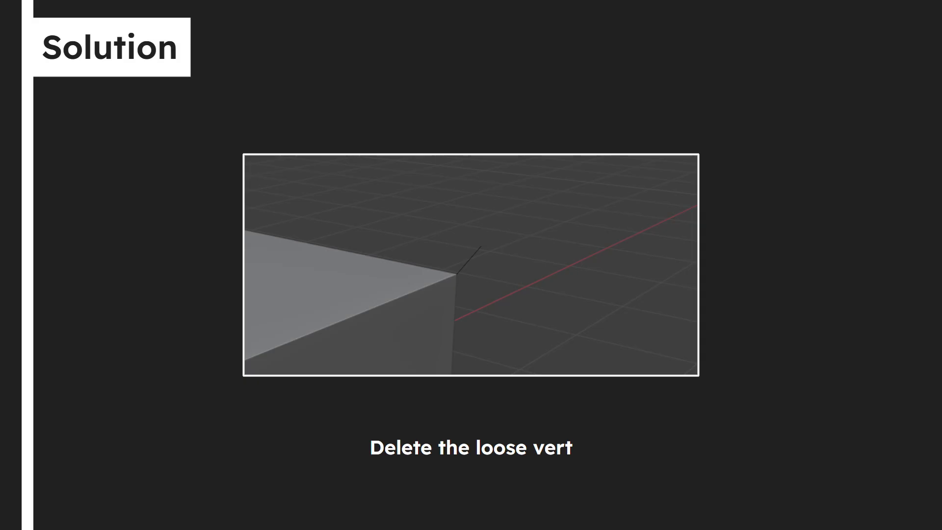
key(Escape)
key(alt+Tab)
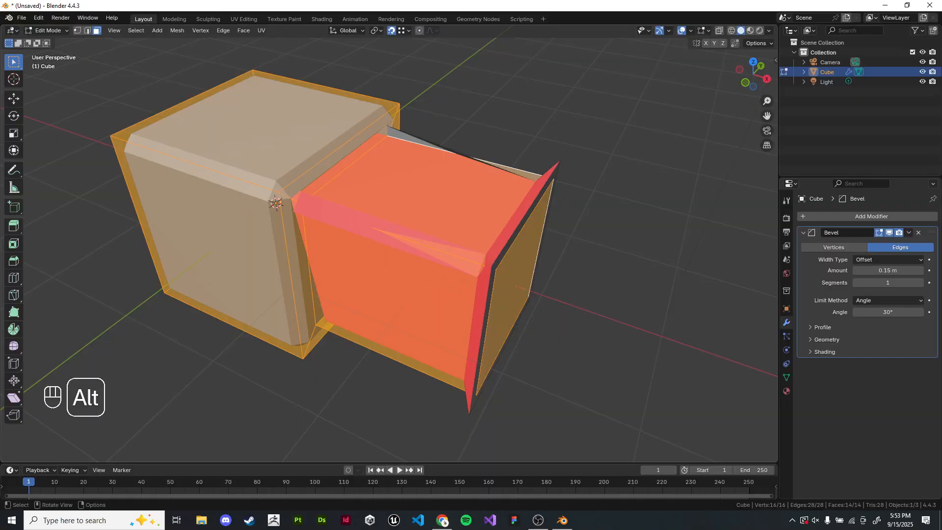
- Select the stray loose edge beside the cube in edge mode and delete it
key(Tab)
key(Tab)
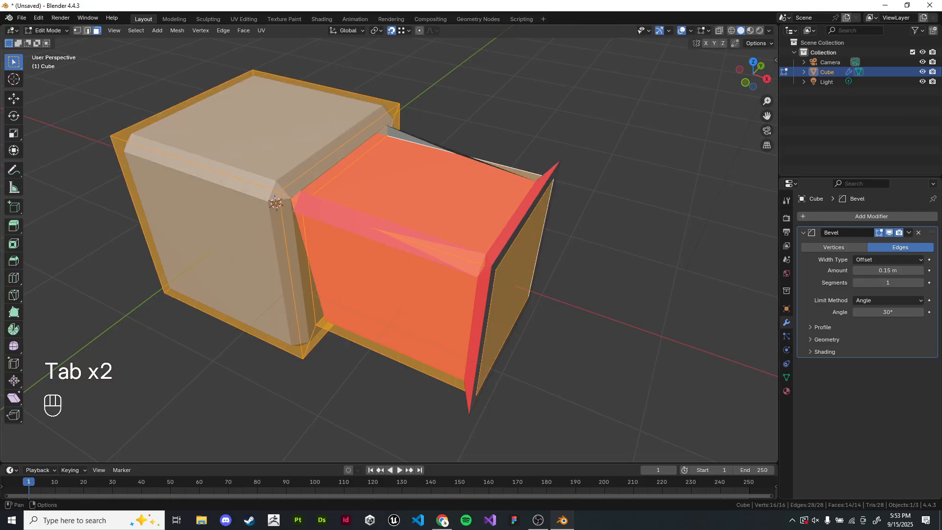
key(e)
click(501, 83)
shift+middle_drag(501, 83, 430, 106)
key(2)
key(x)
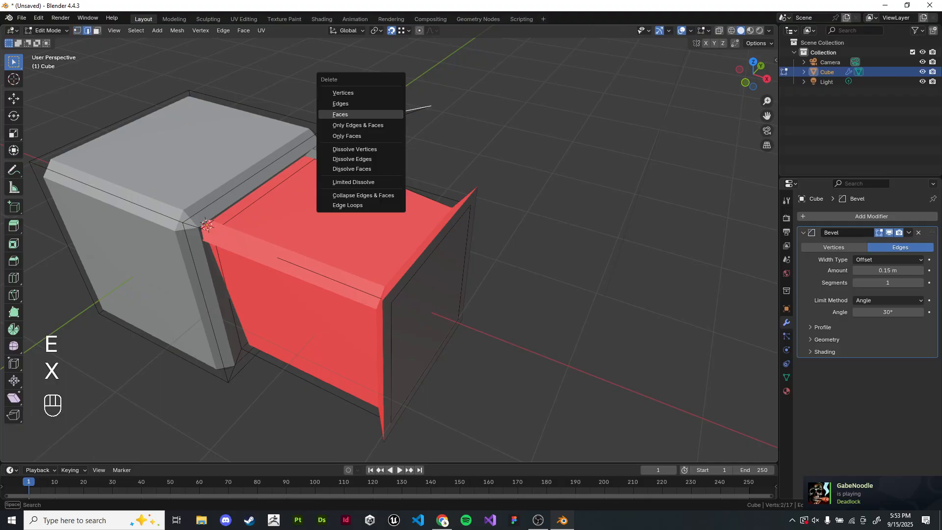
click(354, 104)
shift+middle_drag(354, 104, 371, 116)
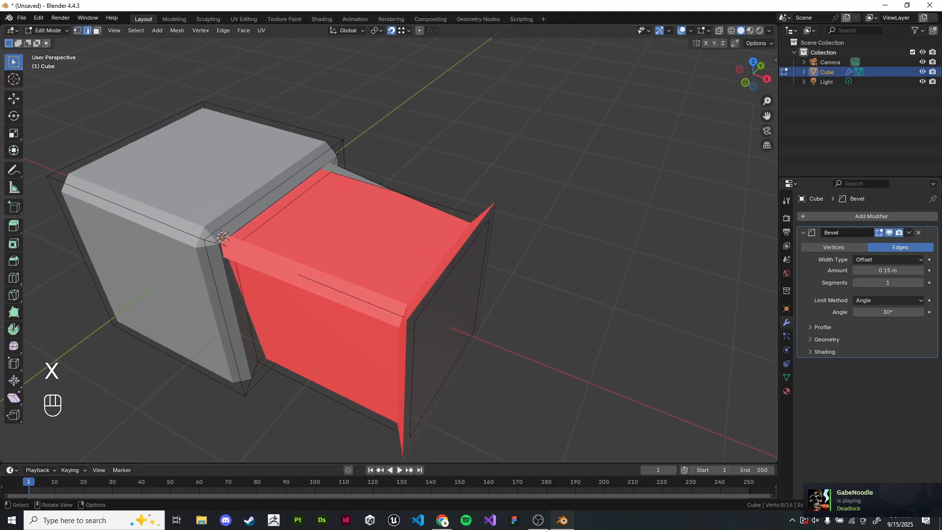
- Extrude a loose edge strand out from the cube's back corner vertex in vertex mode
click(78, 30)
shift+middle_drag(343, 148, 392, 170)
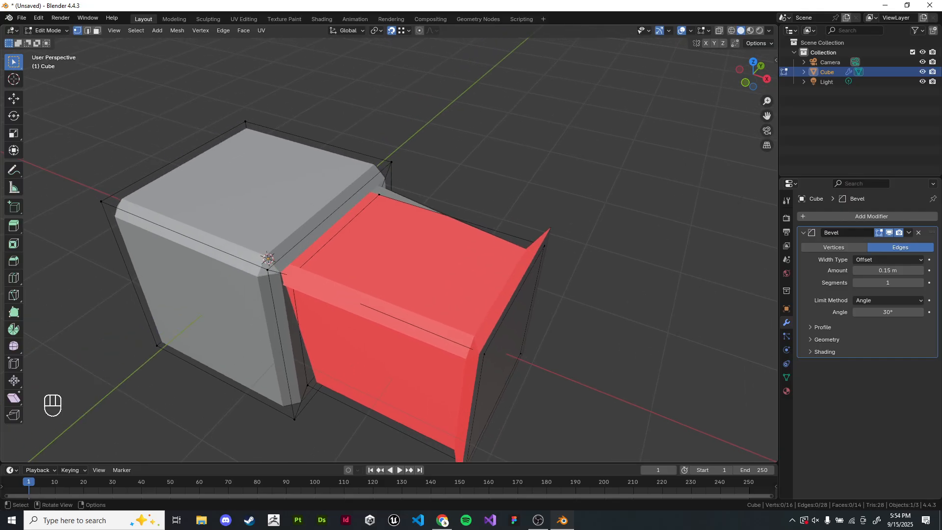
key(e)
click(391, 162)
key(e)
click(479, 149)
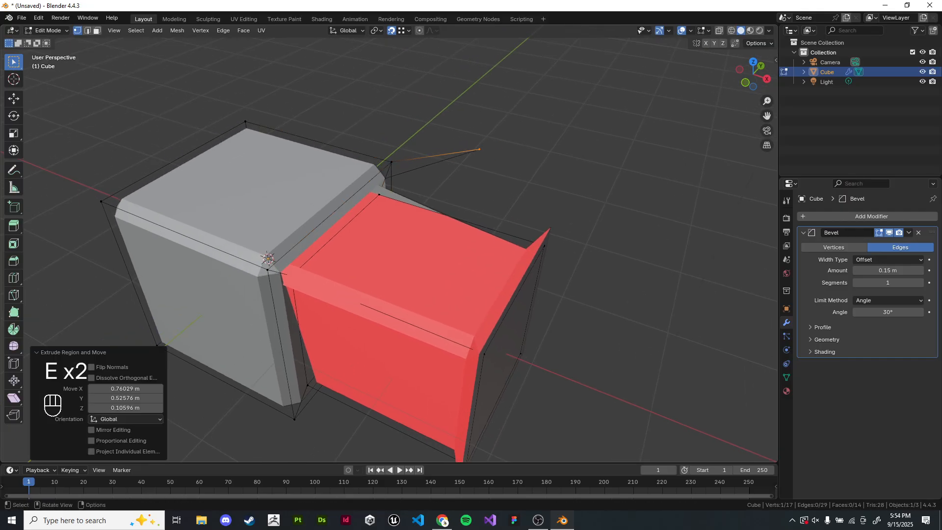
shift+middle_drag(479, 149, 459, 140)
- Select all loose geometry through the command search
key(space)
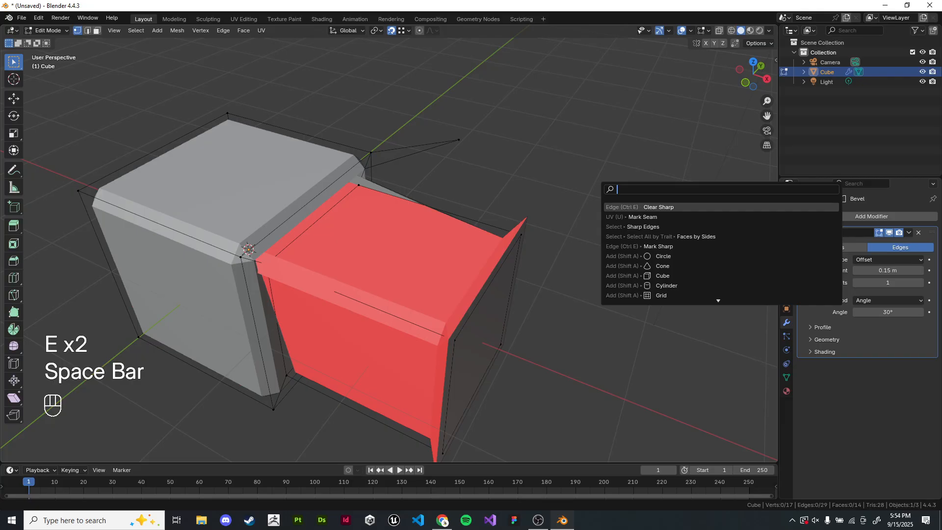
text(select)
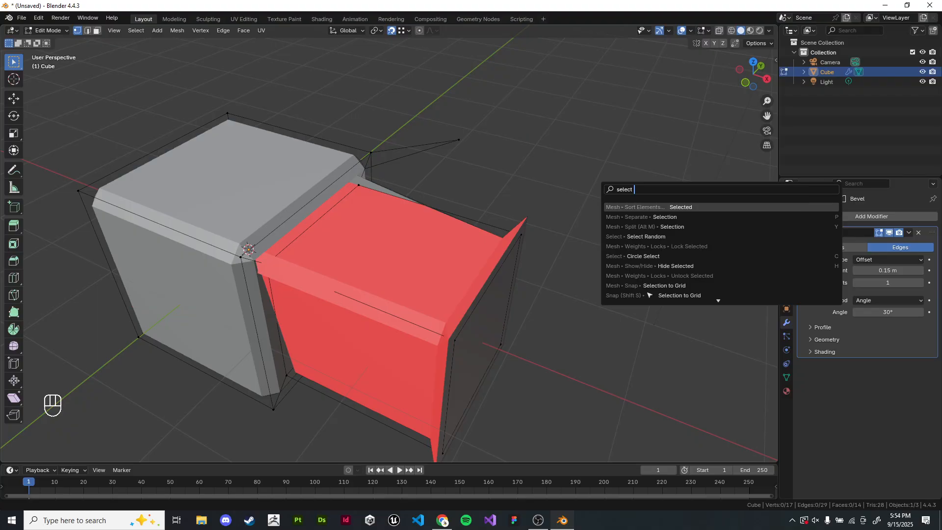
text( loo)
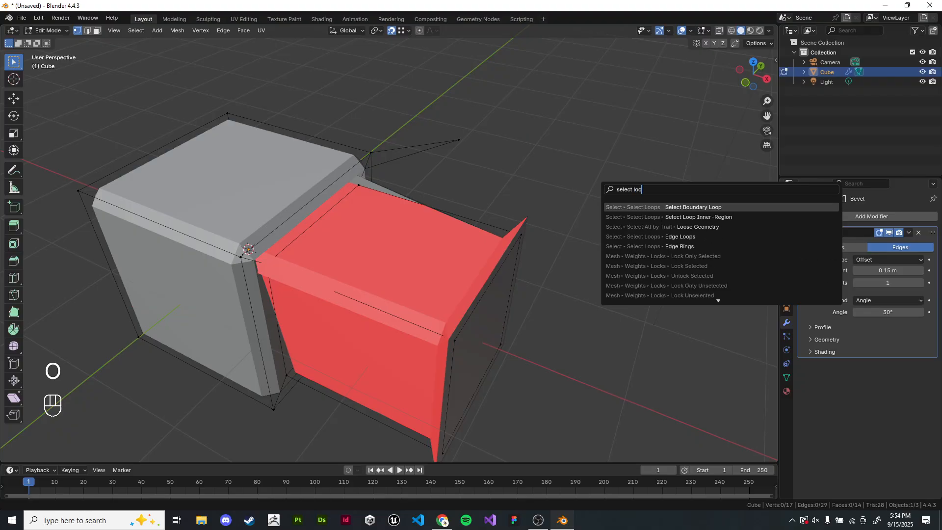
key(Down)
key(Down)
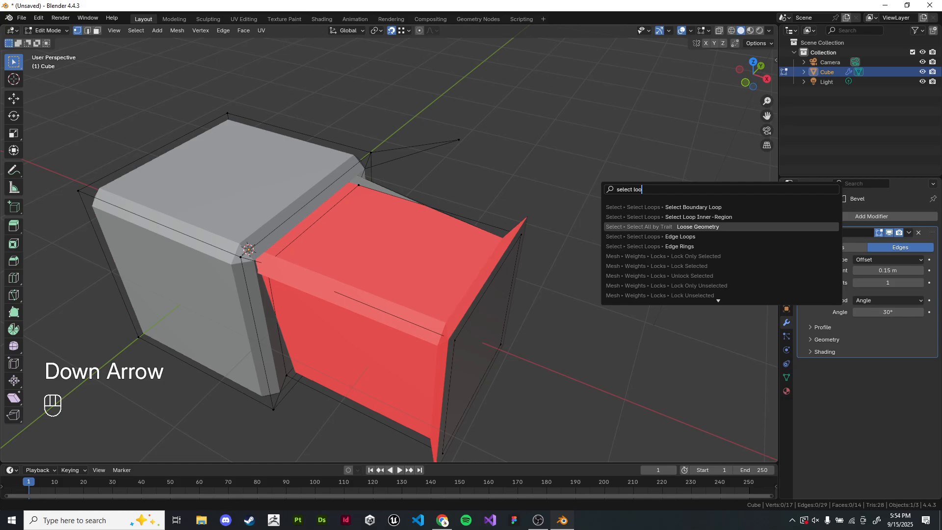
key(Return)
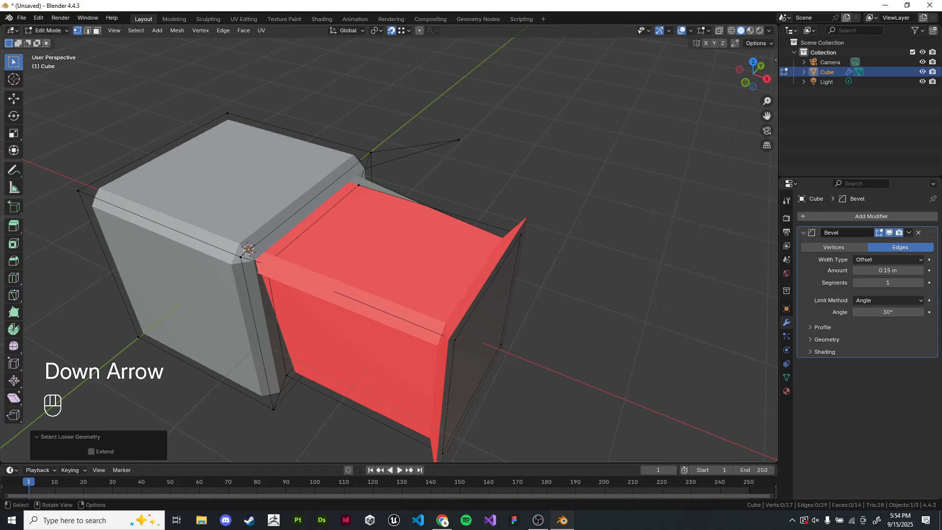
- Extrude another loose edge upward from the end vertex of the strand
shift+middle_drag(458, 141, 511, 165)
click(464, 146)
key(e)
click(510, 152)
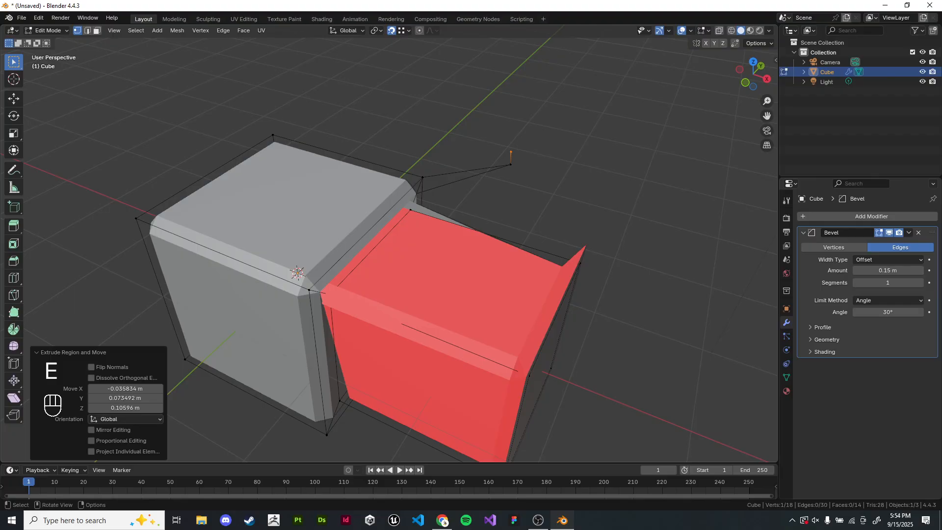
click(476, 122)
- Delete one of the loose edges in edge select mode
click(88, 31)
click(464, 171)
key(x)
click(465, 170)
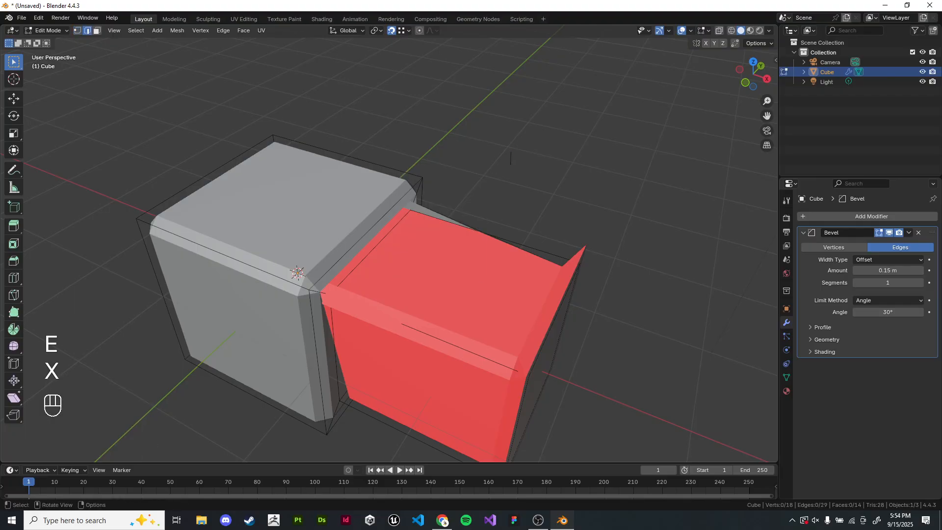
- Select the remaining loose geometry again, delete it and return to vertex select mode
drag(499, 145, 529, 179)
shift+middle_drag(530, 179, 512, 177)
click(608, 193)
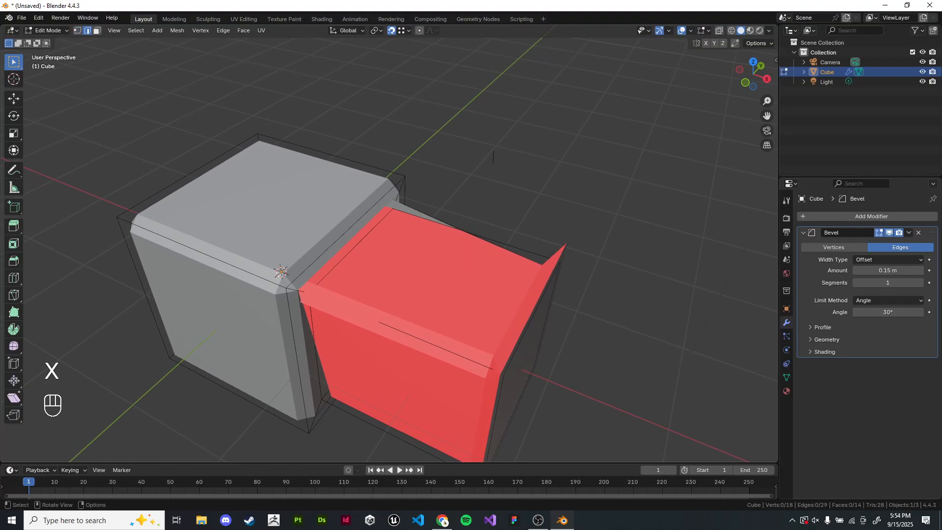
key(space)
key(Return)
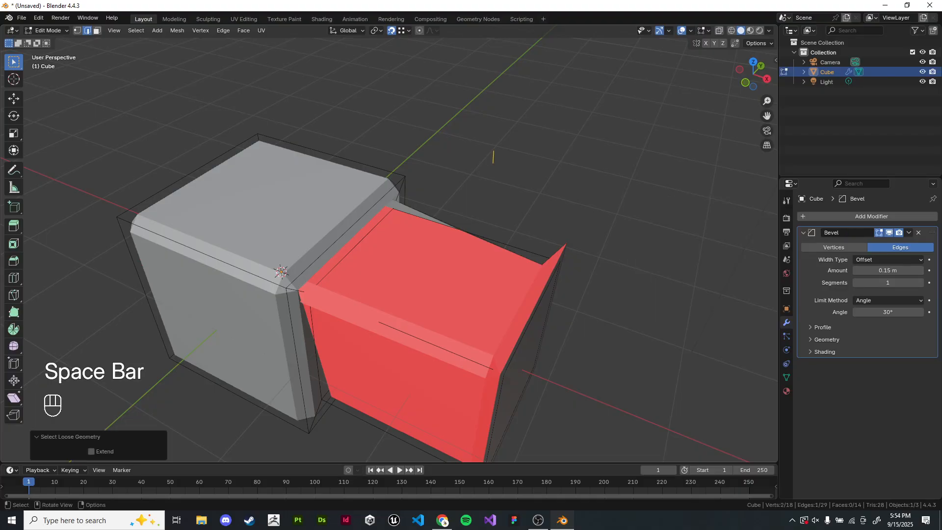
shift+middle_drag(486, 148, 509, 152)
key(x)
click(507, 179)
key(1)
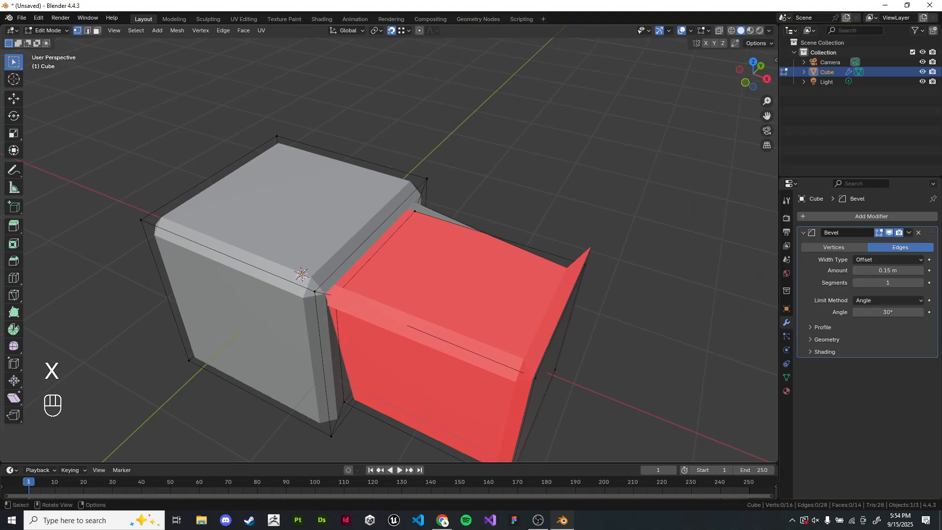
- Select all and recalculate the mesh normals outward
key(a)
key(shift+n)
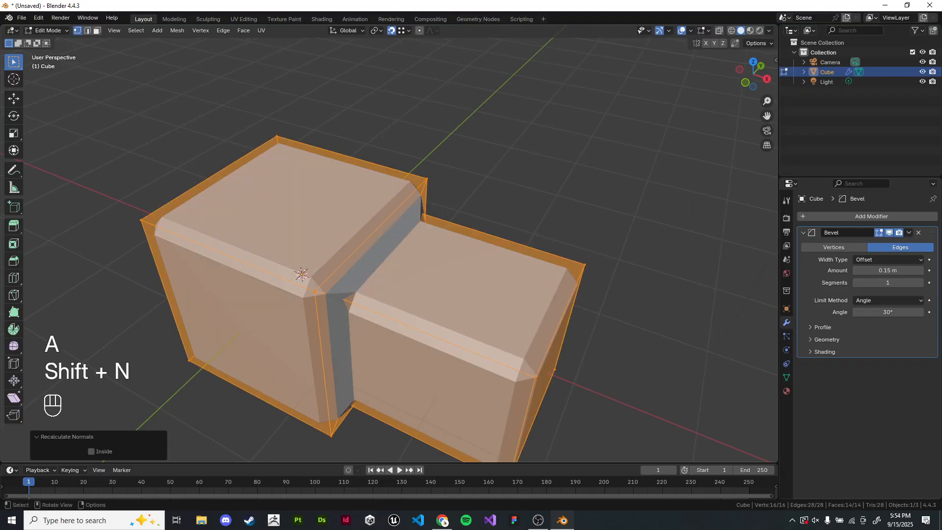
- Switch to the lecture slides in the browser, advance to the next slide and start the slideshow
key(alt+Tab)
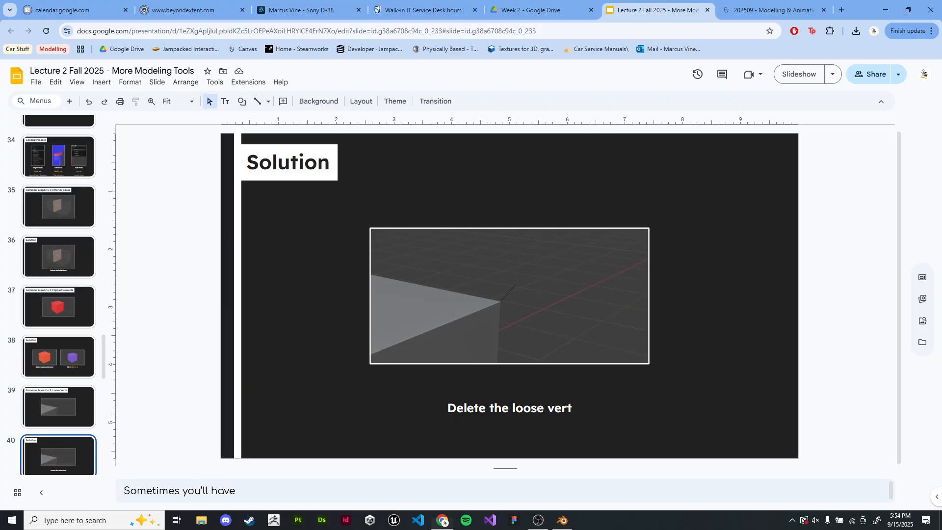
key(Down)
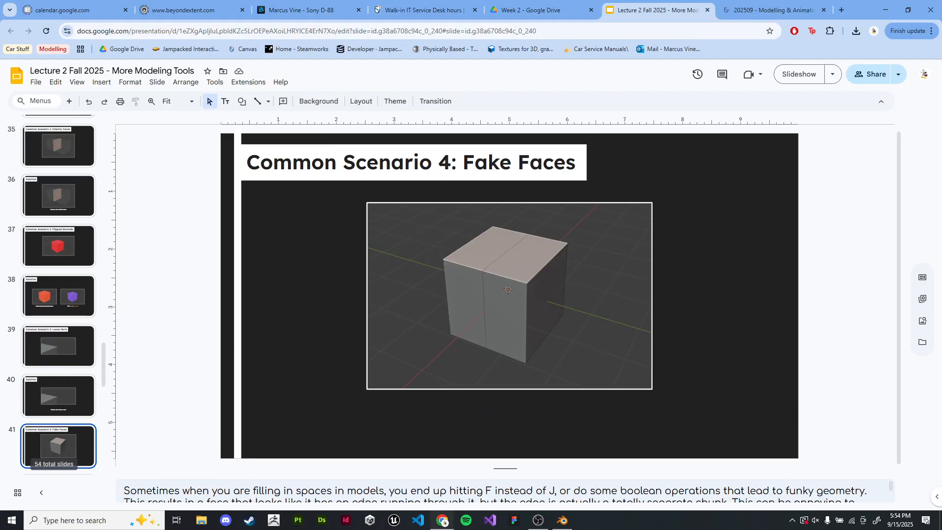
click(798, 74)
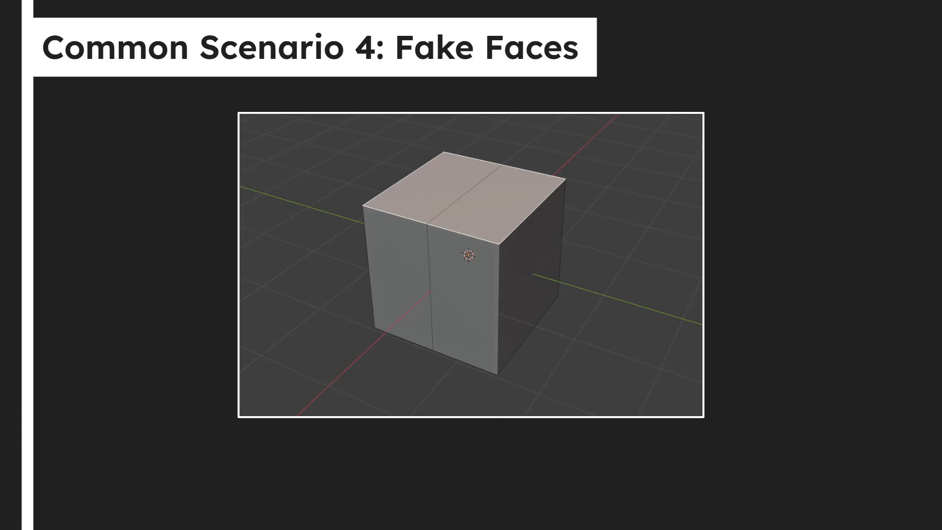
- Return to Blender, delete the existing object and add a new mesh cube
key(alt+Tab)
click(437, 282)
key(x)
click(437, 282)
key(shift+a)
mouse_move(435, 282)
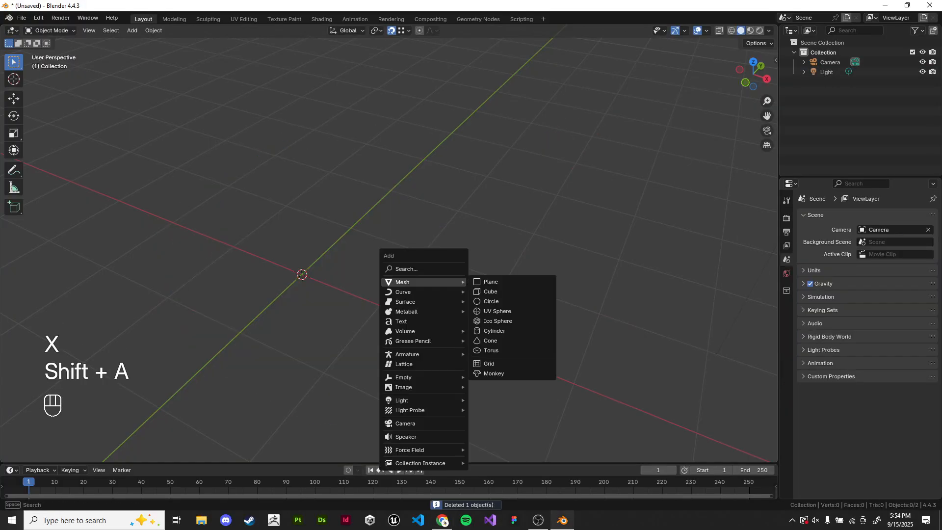
click(490, 291)
middle_drag(491, 292, 407, 304)
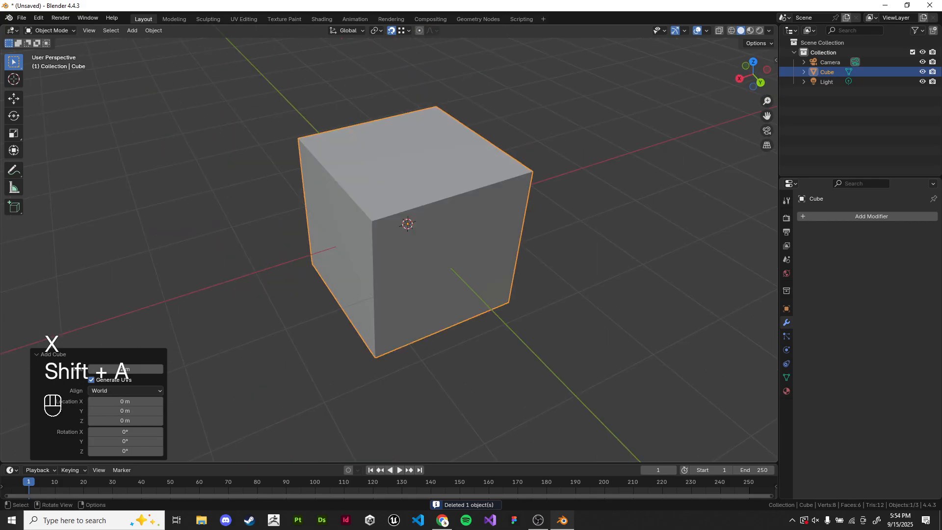
- In edit mode, extrude one side face of the cube outward to lengthen it into a box
key(Tab)
click(579, 294)
click(97, 31)
click(457, 274)
key(e)
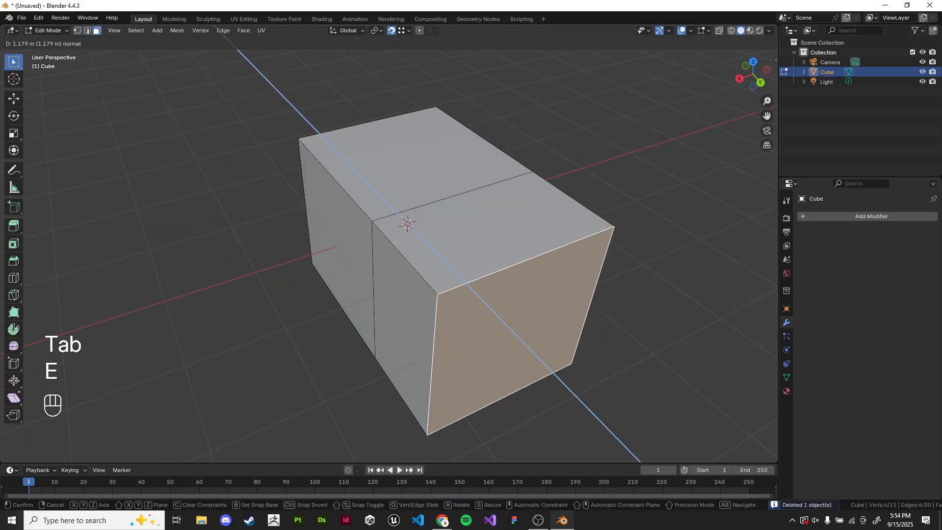
click(579, 373)
shift+middle_drag(579, 372, 564, 424)
- In vertex select mode, select three corner vertices on the top and fill them into a triangular face
click(77, 30)
click(421, 155)
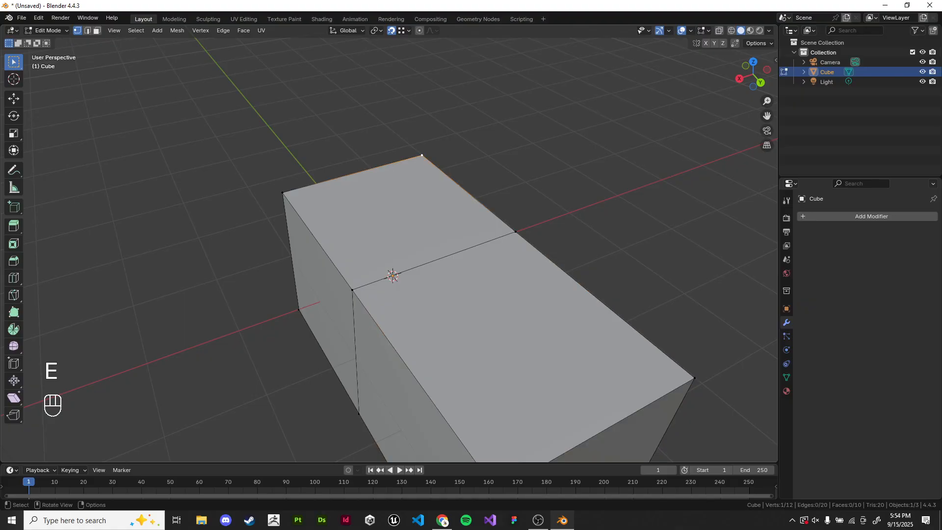
shift+click(352, 290)
middle_drag(365, 281, 402, 305)
shift+click(490, 195)
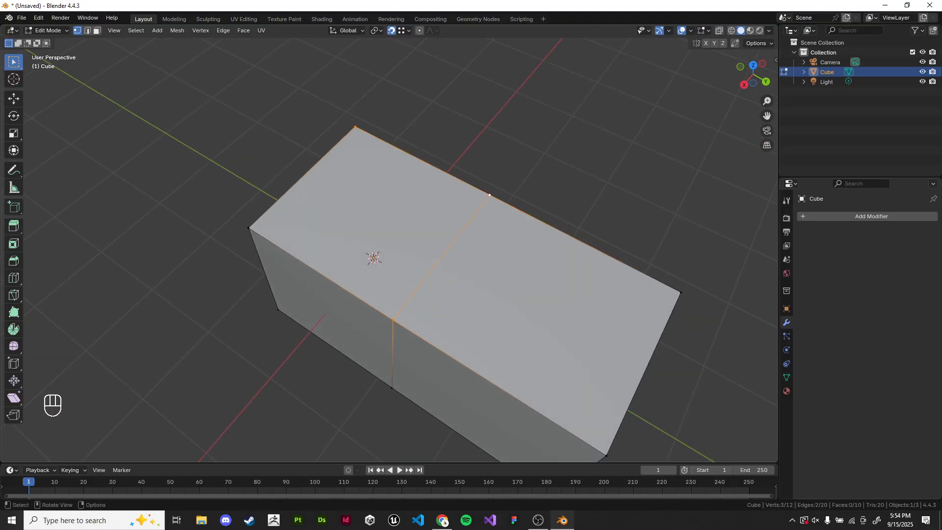
mouse_move(490, 201)
shift+middle_down()
mouse_move(538, 229)
mouse_move(500, 225)
mouse_move(479, 209)
shift+middle_up()
key(f)
- Leave edit mode, inspect the box and turn off the Face Orientation overlay
key(Tab)
click(532, 167)
scroll(532, 166, up, 1)
middle_drag(532, 167, 584, 122)
click(706, 30)
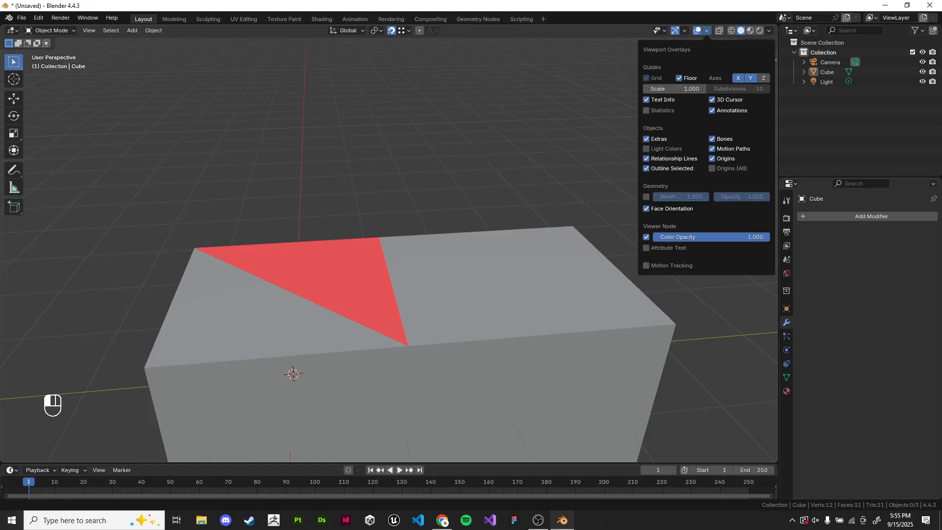
click(670, 208)
- Re-enter edit mode in face select mode and select the fake triangular face on top
middle_drag(529, 216, 554, 260)
shift+middle_drag(554, 260, 544, 236)
middle_drag(545, 235, 682, 153)
key(Tab)
click(98, 30)
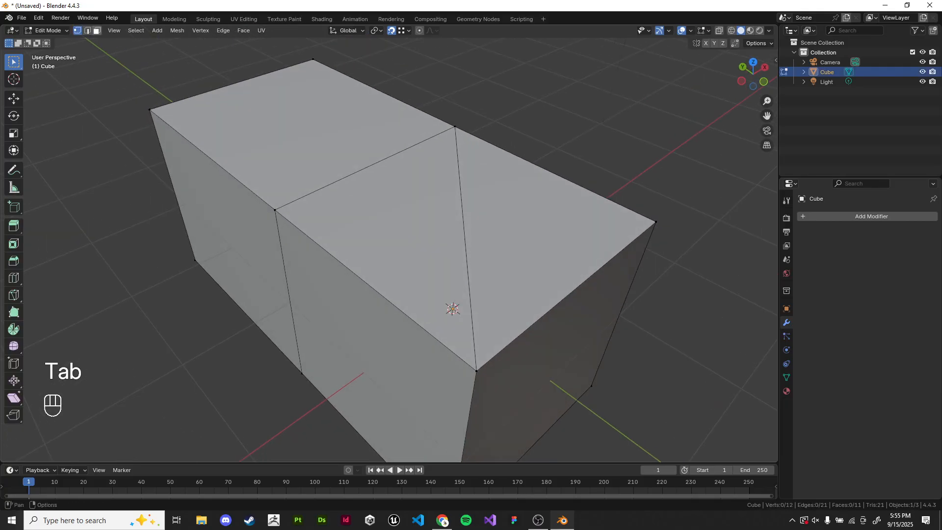
click(461, 235)
shift+middle_drag(461, 235, 374, 286)
click(372, 255)
click(373, 255)
click(372, 255)
click(372, 255)
click(373, 285)
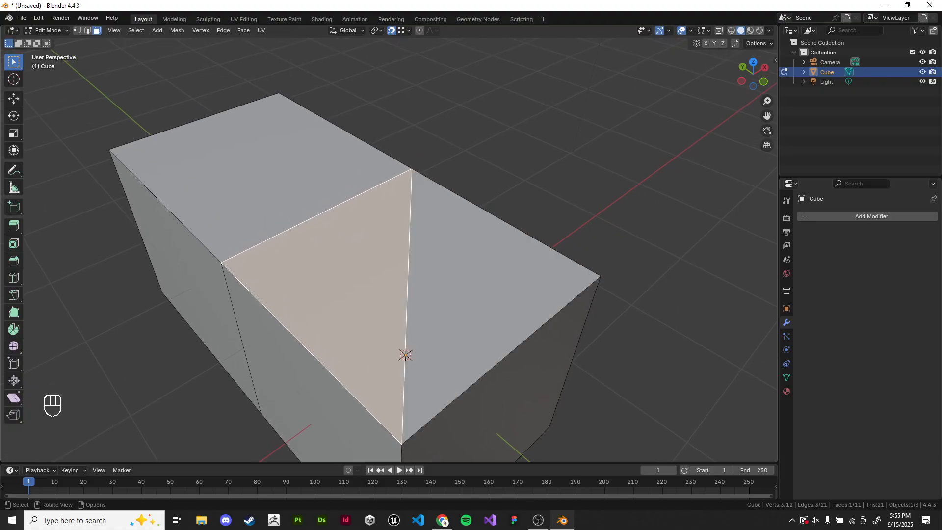
key(x)
click(491, 222)
shift+middle_drag(490, 222, 500, 213)
key(ctrl+z)
key(x)
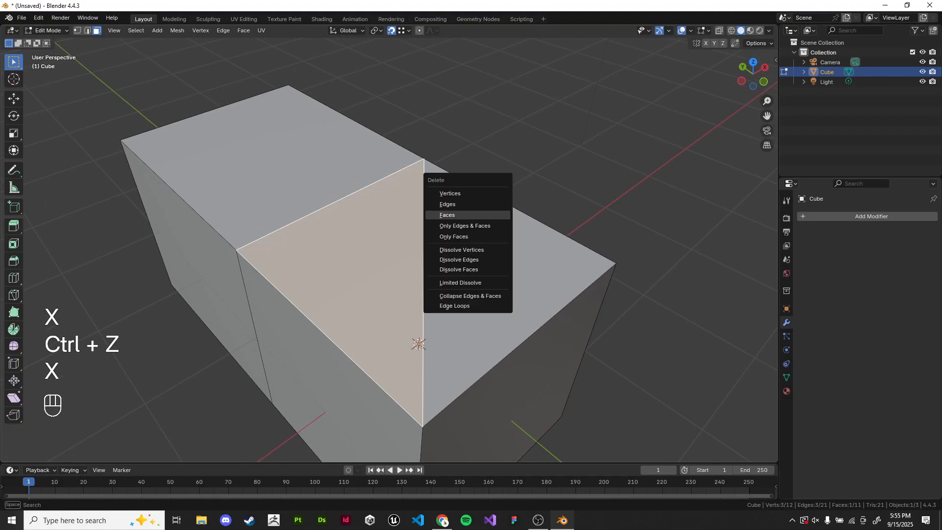
click(491, 215)
click(491, 215)
key(ctrl+z)
key(ctrl+z)
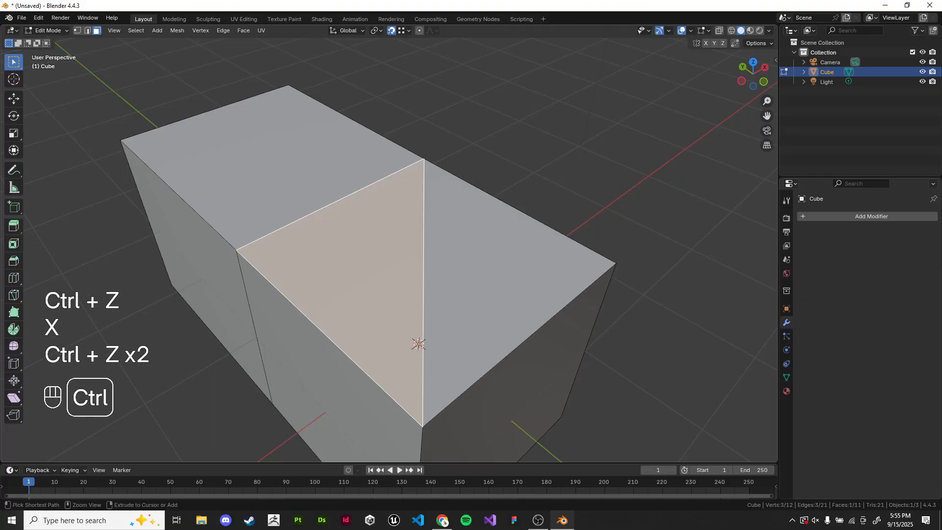
- Delete the selected faces from the top of the box
ctrl+click(485, 283)
key(x)
click(383, 255)
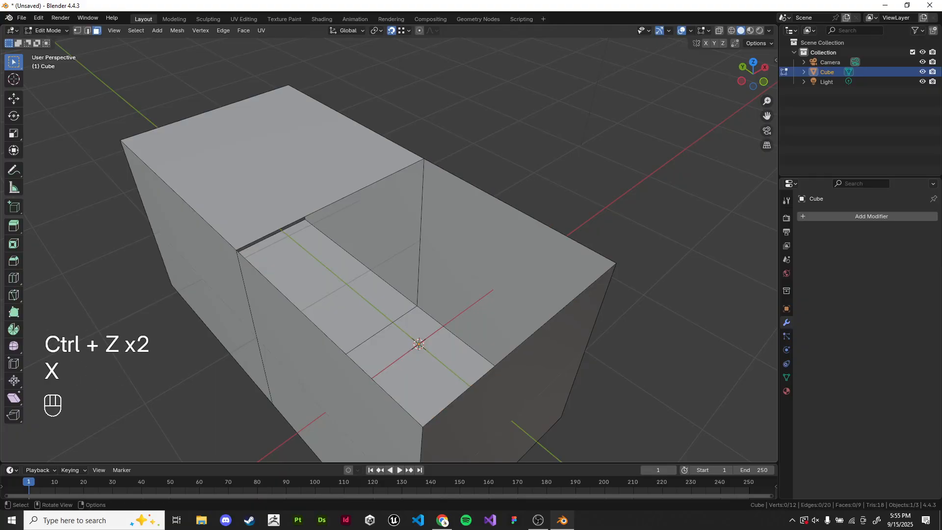
- In vertex select mode, select the four corner vertices of the opening and fill them into a new face
key(1)
shift+click(423, 159)
shift+click(236, 251)
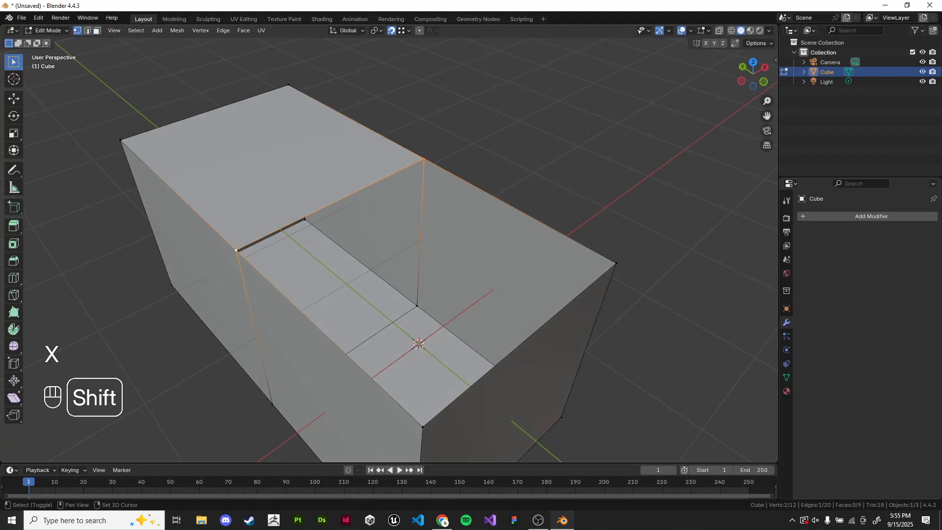
shift+click(423, 427)
shift+click(616, 263)
key(f)
click(652, 245)
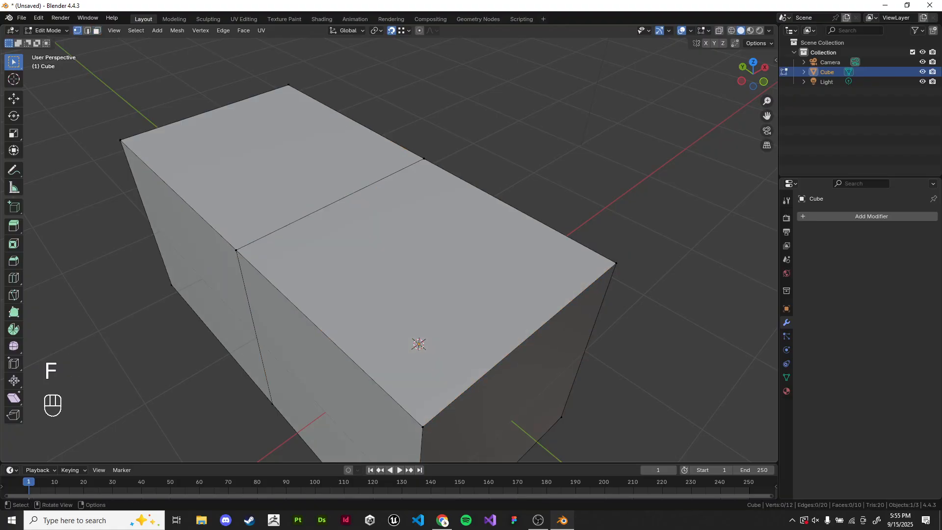
- Switch to the lecture slides and advance to the next slide
key(alt+Tab)
key(Right)
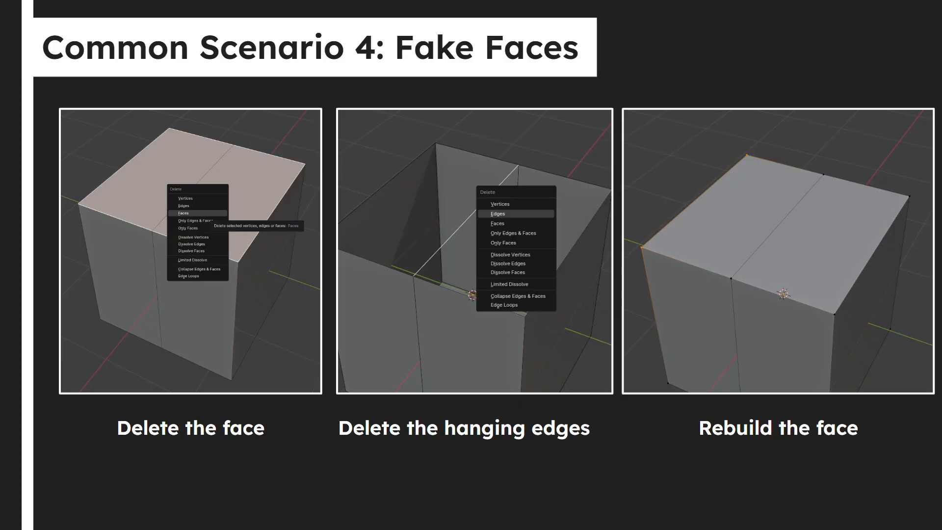
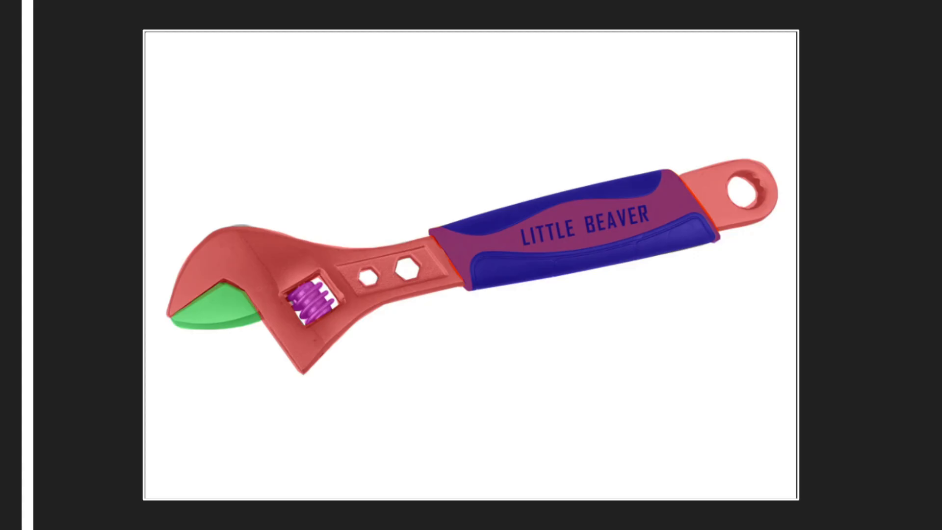
- Launch PureRef and move its empty reference window aside
key(super)
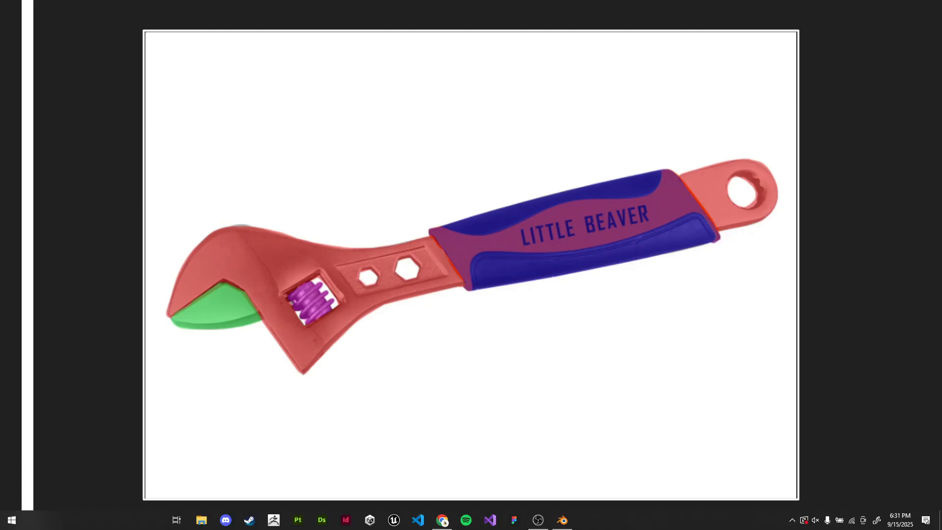
text(pure)
key(Return)
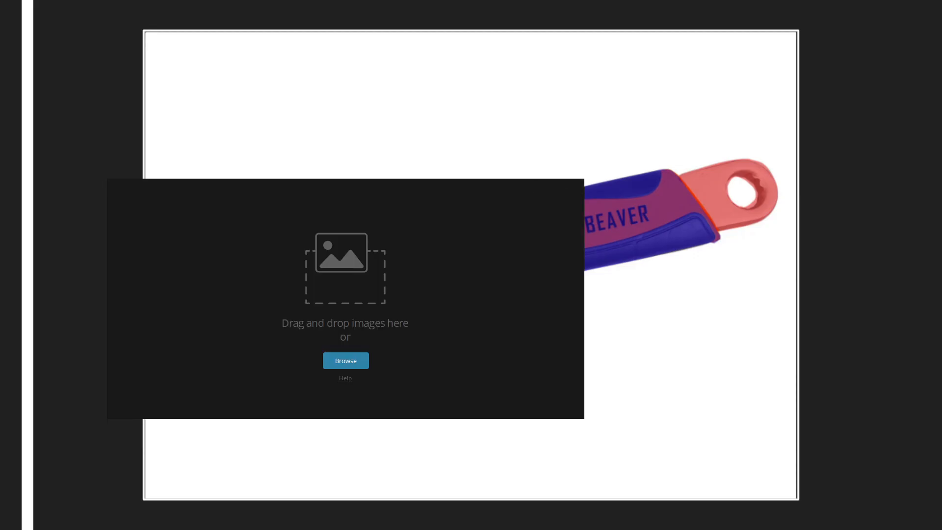
right_drag(520, 294, 36, 202)
- Capture a screenshot of the adjustable wrench image and paste it into the PureRef board
key(super+shift+s)
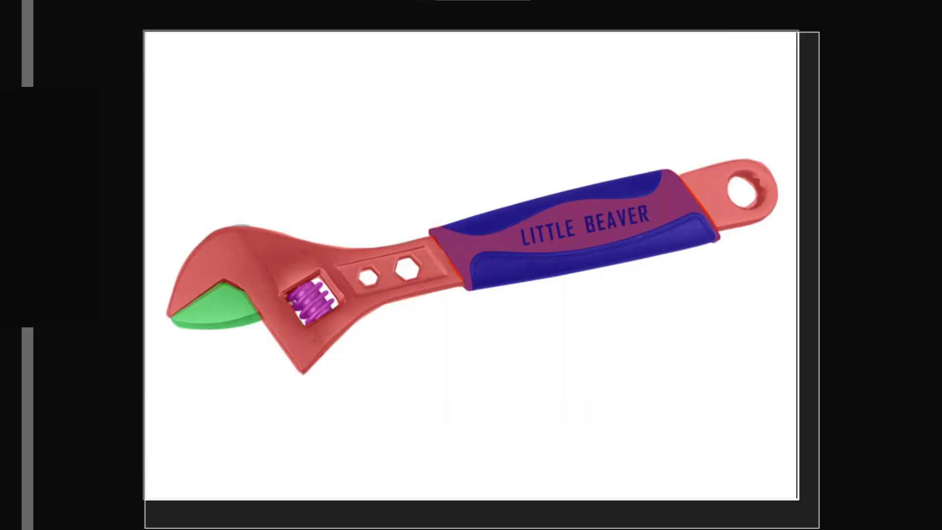
drag(819, 528, 796, 499)
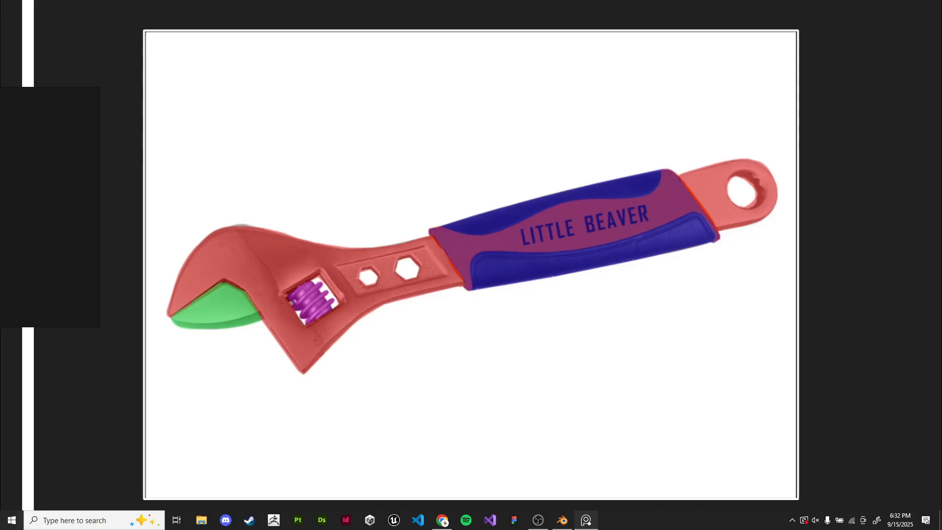
key(alt+Tab)
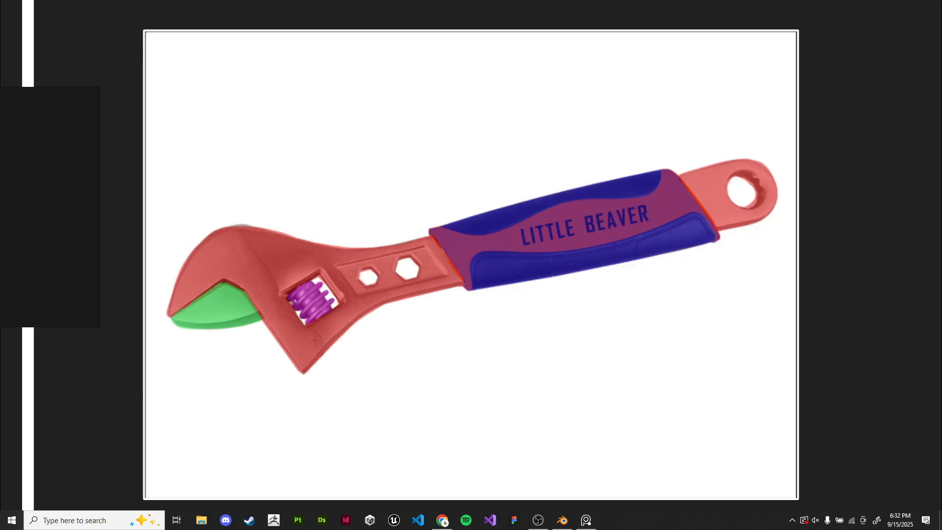
right_drag(64, 206, 671, 264)
key(ctrl+v)
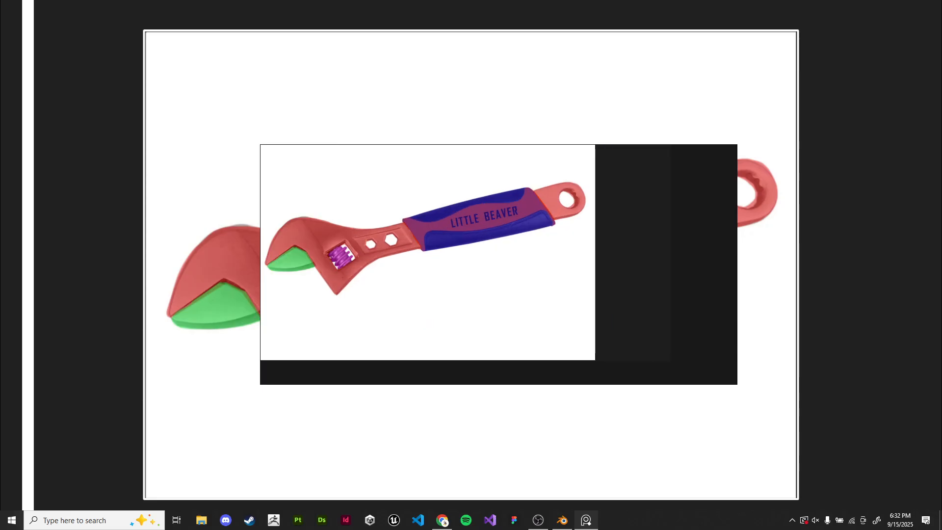
- Exit the slideshow, minimize the browser, and start a new General file in Blender
key(Escape)
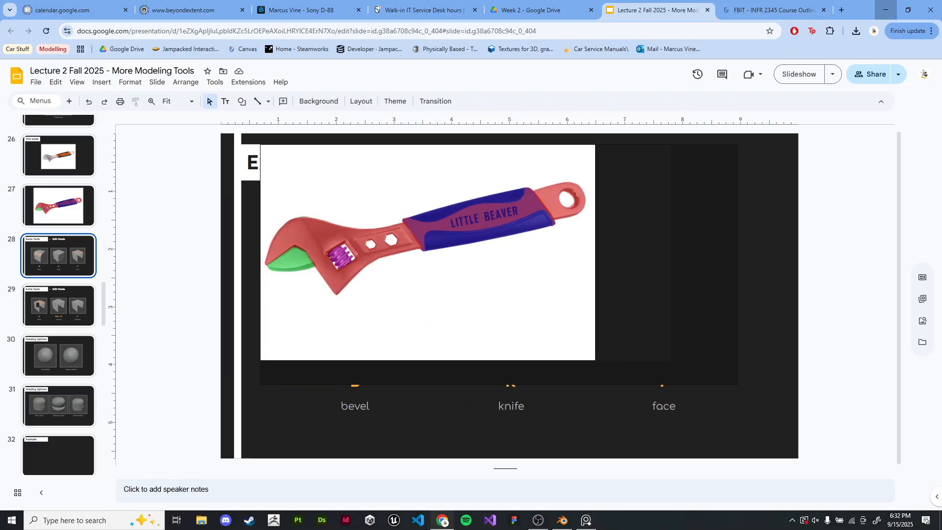
click(885, 10)
scroll(556, 290, down, 3)
right_drag(412, 242, 579, 213)
click(22, 18)
click(36, 28)
click(142, 29)
click(489, 278)
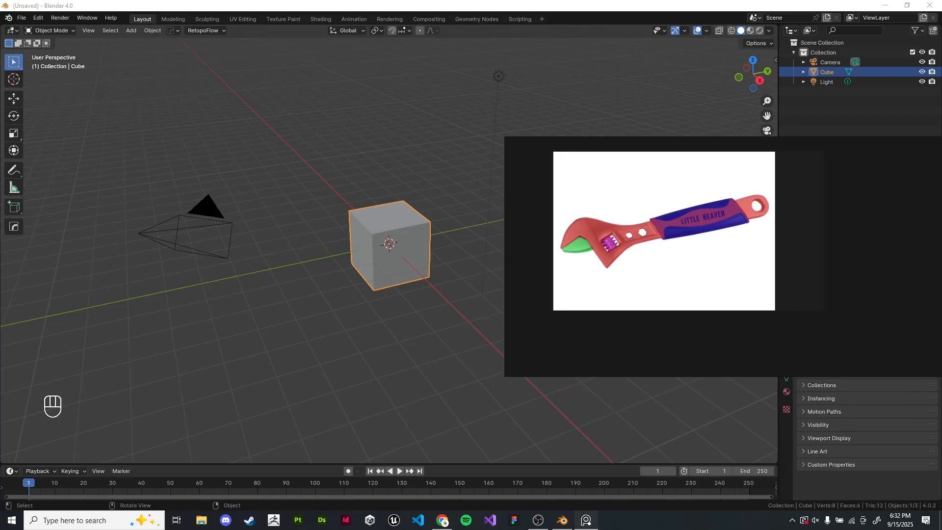
- Enlarge the wrench reference image to fill the PureRef window
scroll(663, 255, up, 2)
right_drag(663, 255, 744, 292)
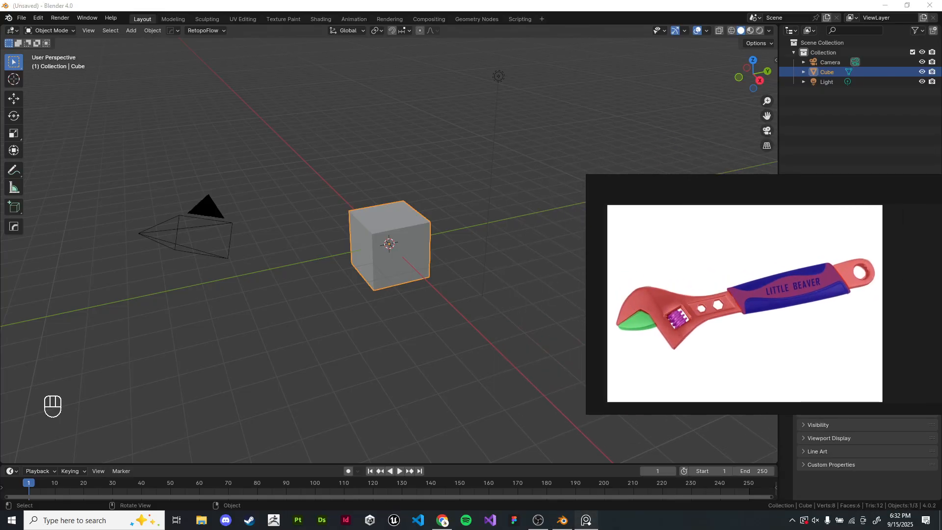
click(480, 314)
scroll(480, 314, up, 1)
middle_drag(442, 304, 470, 315)
shift+middle_drag(471, 315, 448, 301)
middle_drag(449, 301, 404, 297)
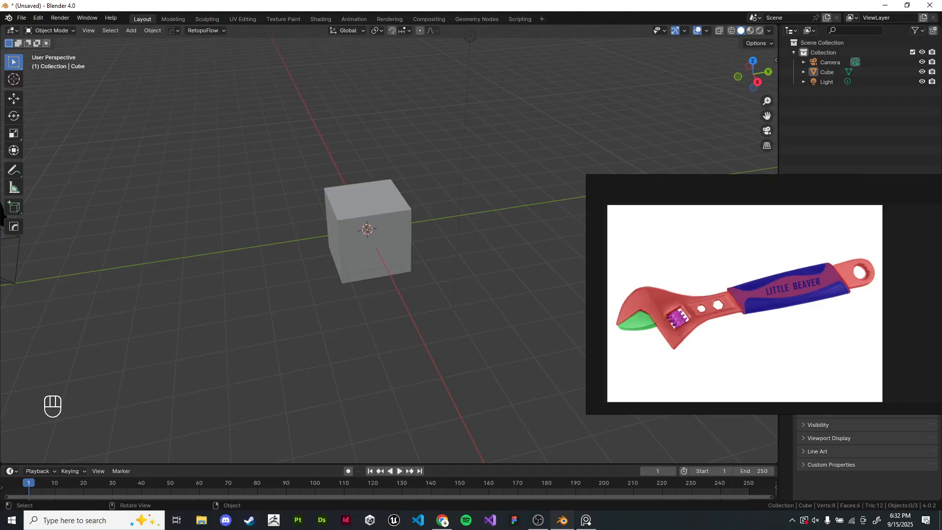
right_drag(796, 318, 404, 259)
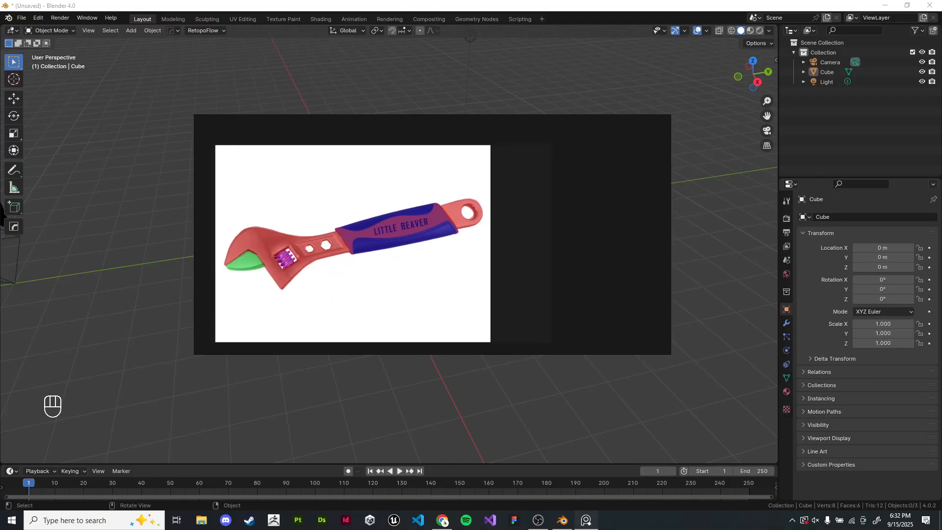
scroll(404, 259, up, 2)
middle_drag(404, 259, 488, 264)
scroll(488, 264, down, 1)
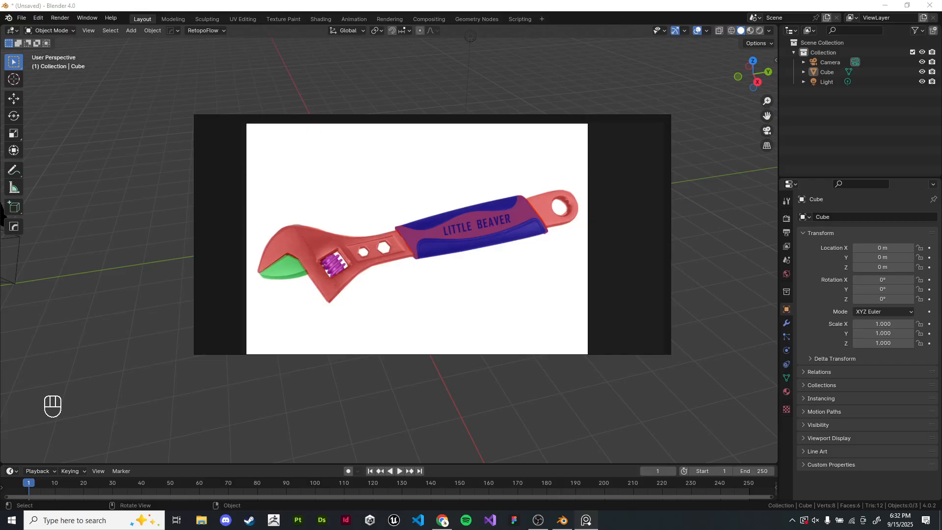
right_drag(488, 264, 766, 165)
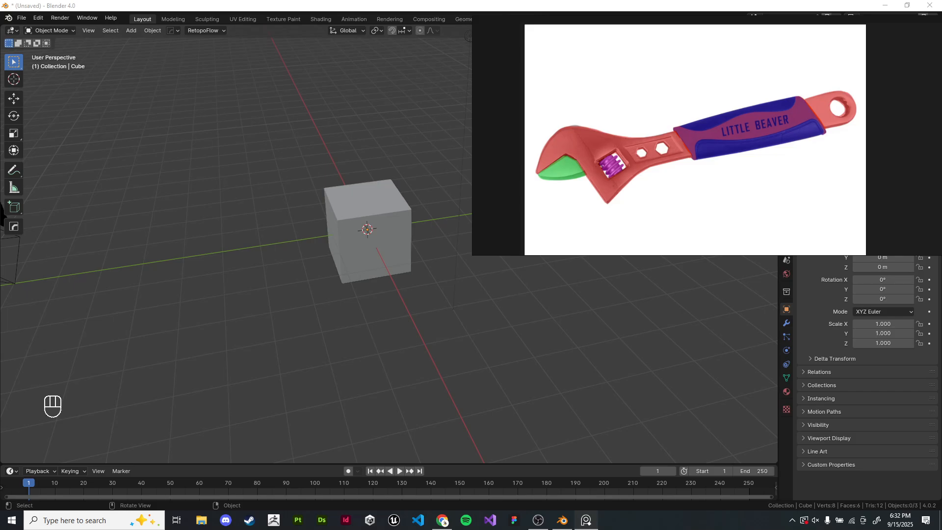
- Shrink the PureRef window and dock it in the top-right corner over Blender
right_drag(766, 165, 826, 155)
drag(533, 147, 585, 147)
right_drag(725, 142, 726, 150)
middle_drag(726, 150, 736, 141)
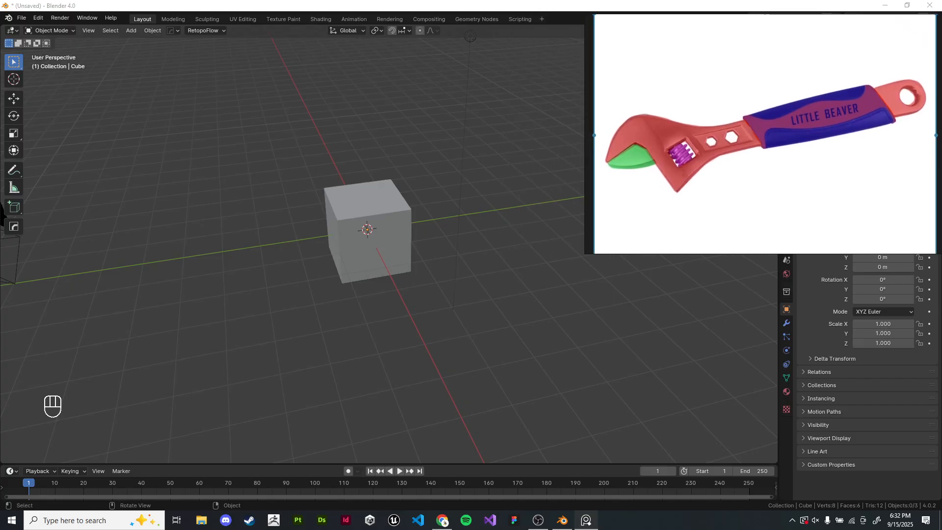
drag(585, 147, 596, 147)
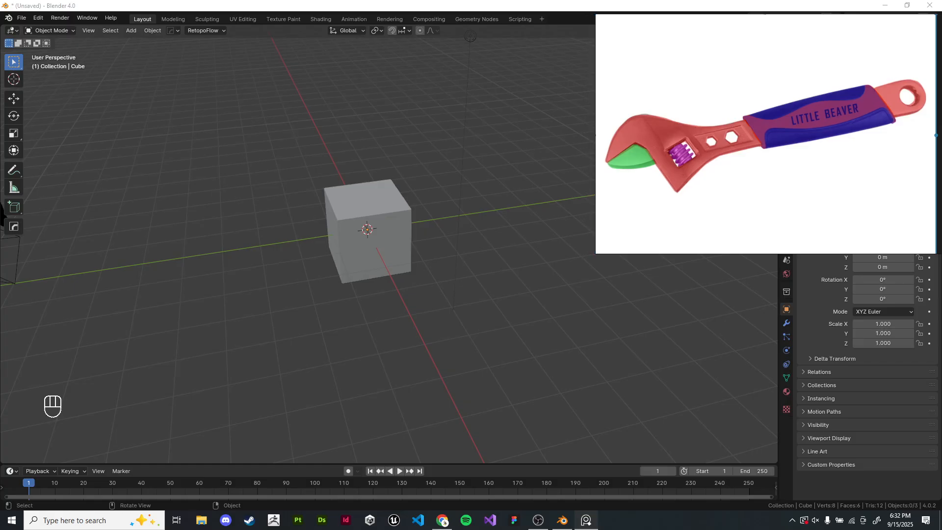
click(424, 233)
scroll(388, 242, up, 3)
scroll(723, 166, down, 2)
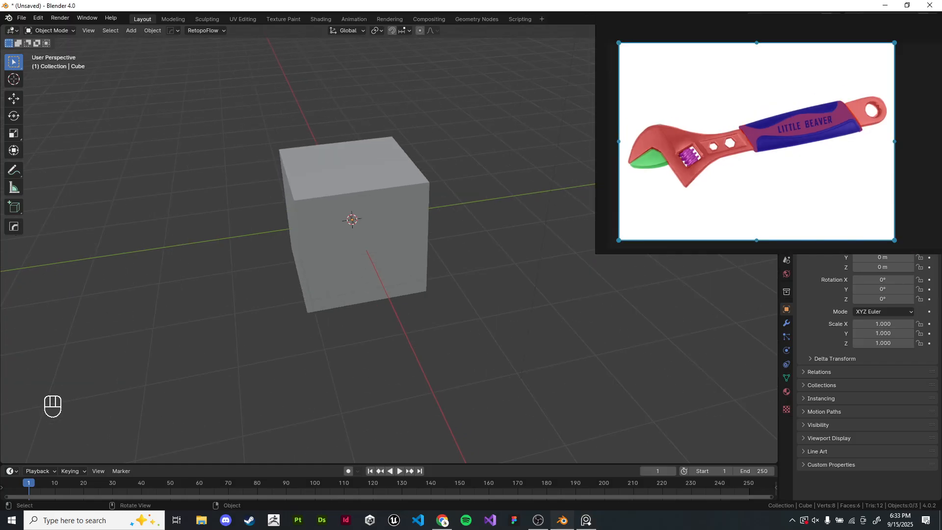
scroll(730, 170, down, 2)
middle_drag(731, 171, 792, 118)
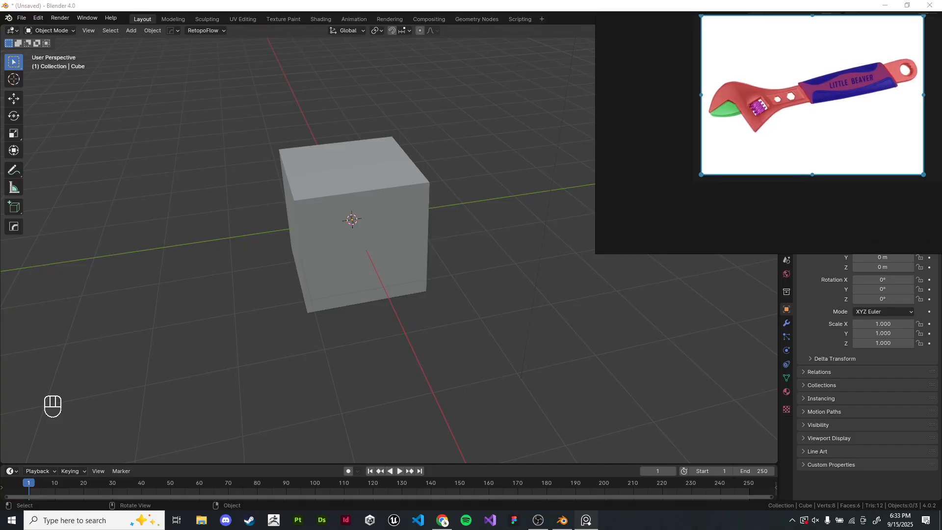
drag(595, 253, 705, 173)
click(658, 211)
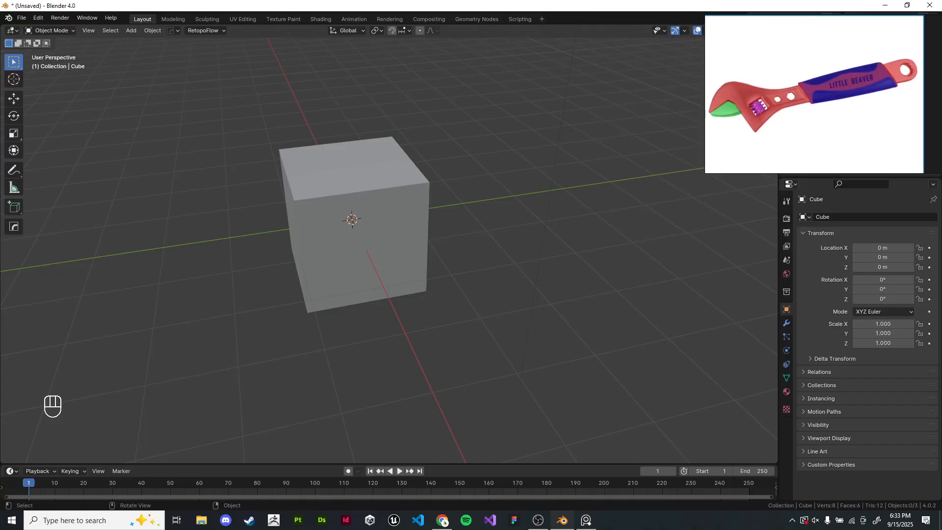
- Select all default objects in the scene and delete them
key(a)
scroll(373, 232, down, 5)
key(alt+a)
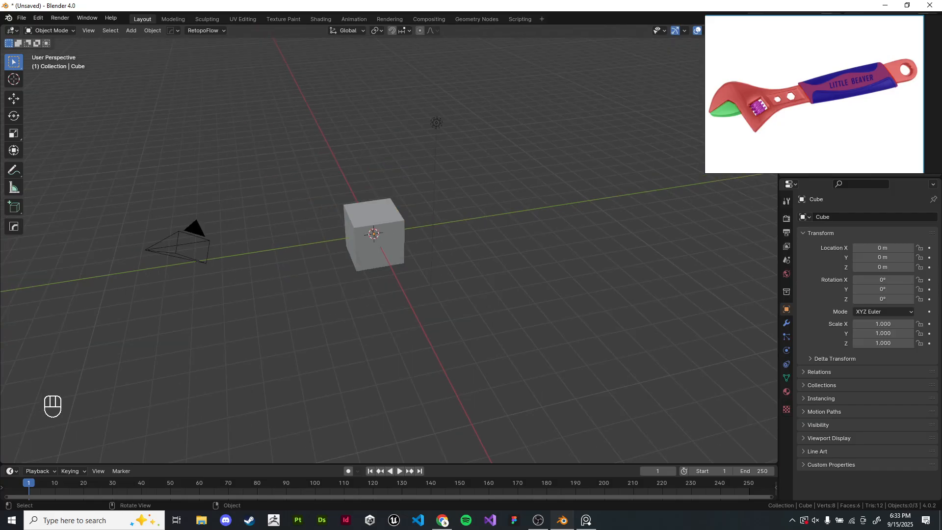
scroll(202, 97, down, 4)
drag(201, 97, 444, 280)
key(x)
click(377, 190)
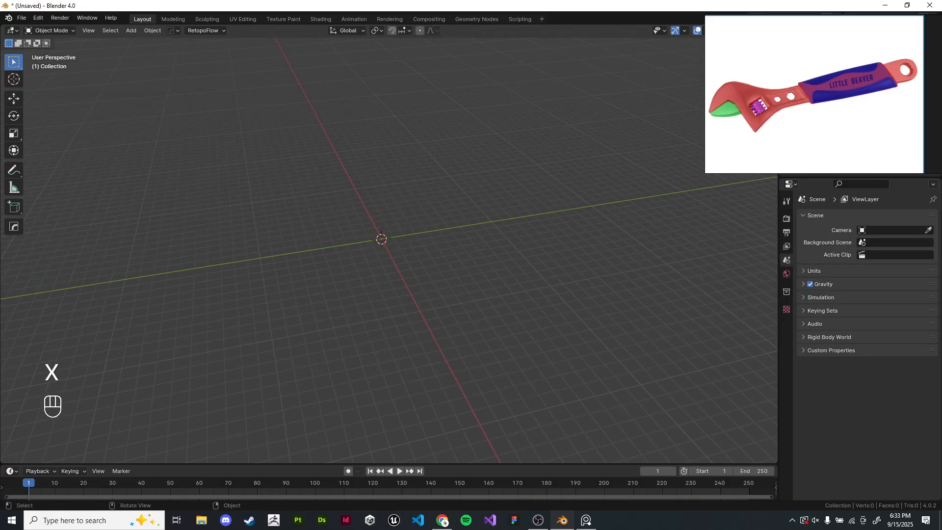
- Add a new cube mesh at the world origin
scroll(377, 196, up, 10)
shift+middle_drag(415, 118, 506, 230)
scroll(505, 231, up, 1)
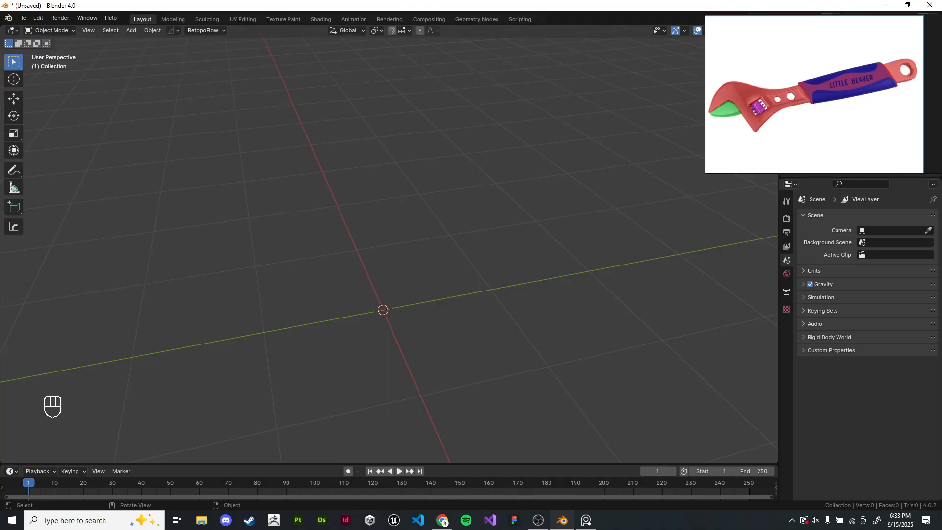
key(shift+a)
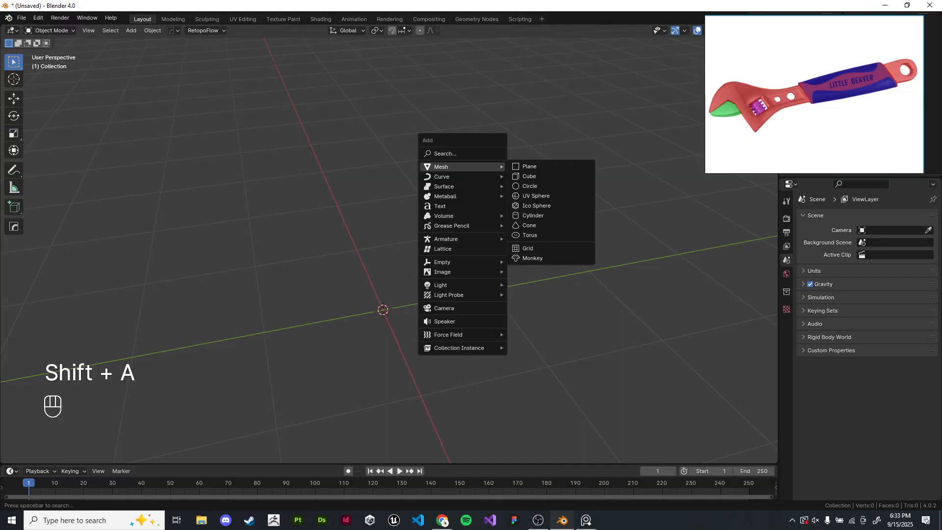
click(529, 175)
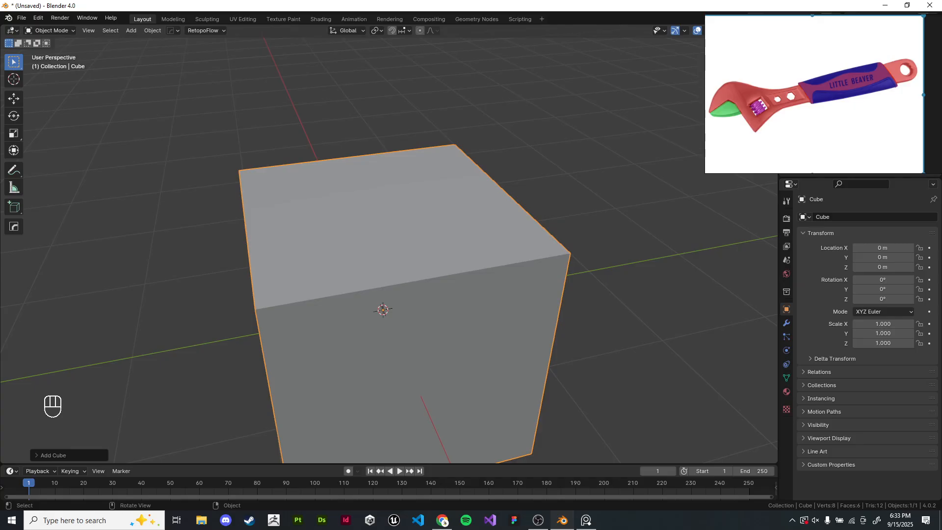
middle_drag(388, 245, 363, 231)
key(s)
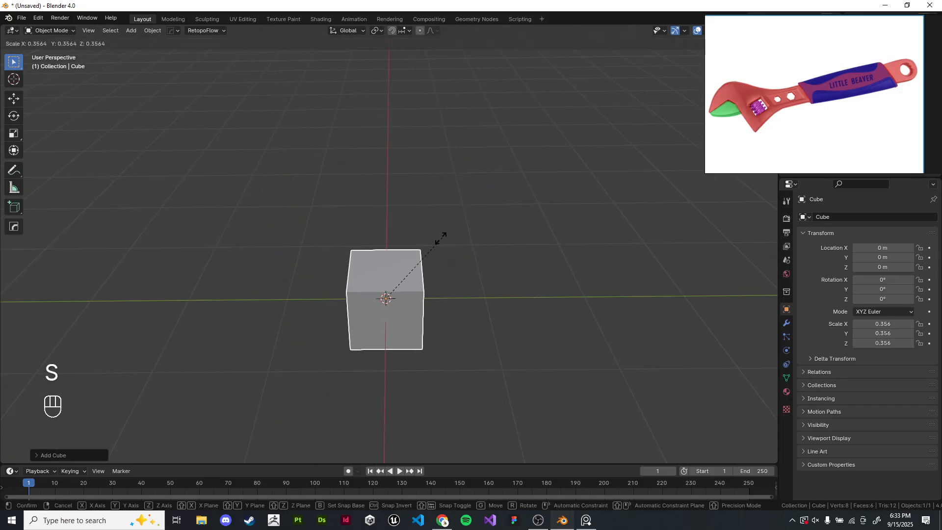
right_click(468, 266)
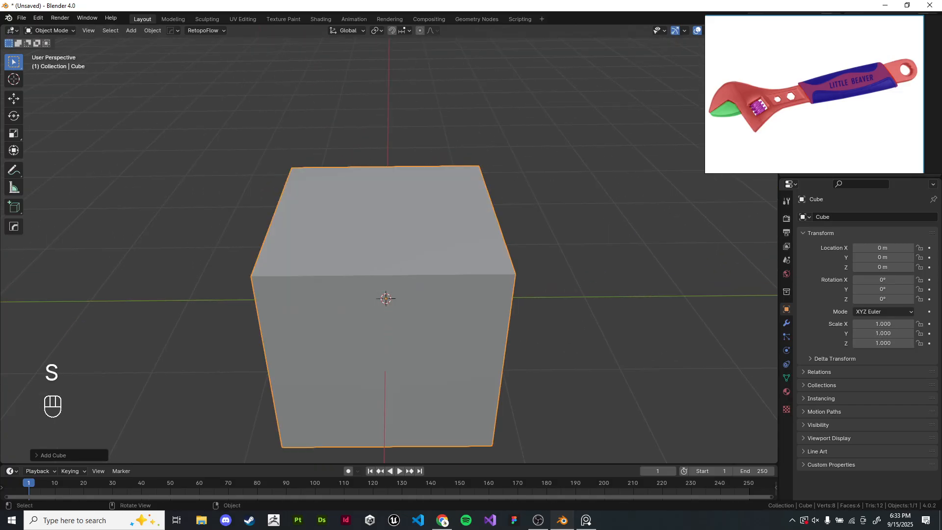
- Scale the cube down to about 0.038 of its size
middle_drag(469, 265, 500, 270)
scroll(389, 245, down, 1)
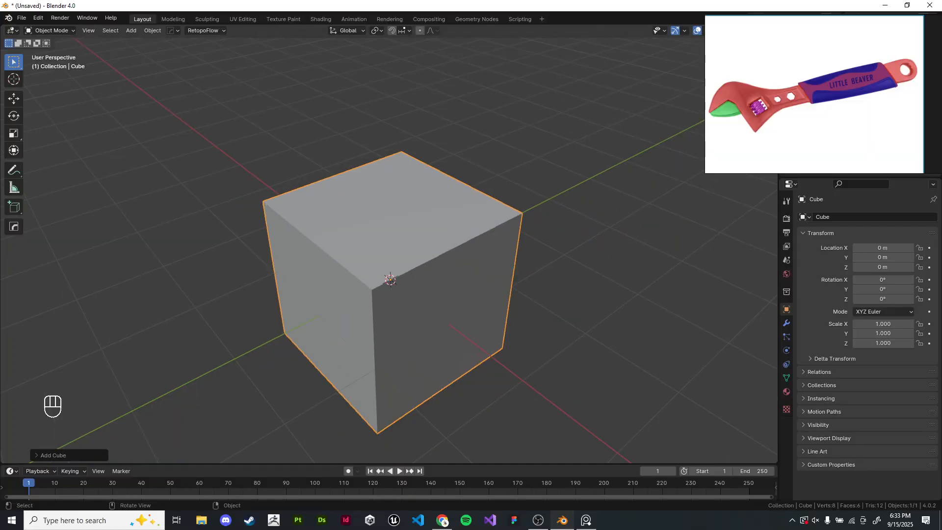
shift+middle_drag(390, 279, 395, 285)
scroll(395, 285, up, 1)
key(s)
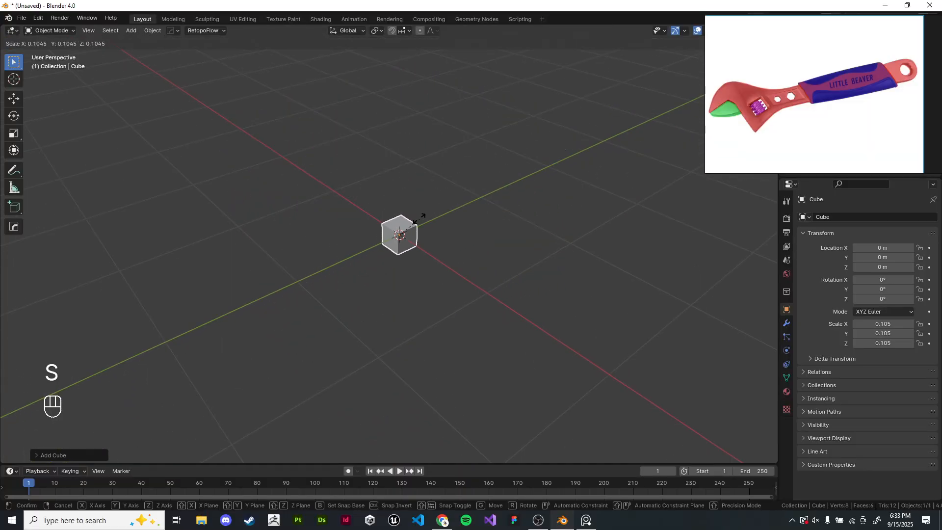
click(421, 217)
key(KP_Decimal)
scroll(422, 216, down, 5)
key(s)
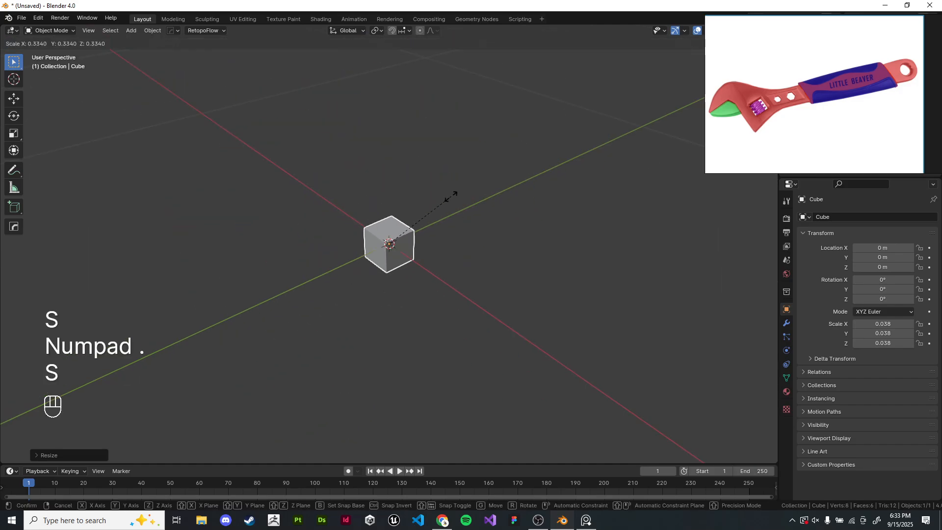
click(452, 197)
- Move the reference window lower and open the sidebar to show the cube's transform and dimensions
right_drag(809, 98, 806, 294)
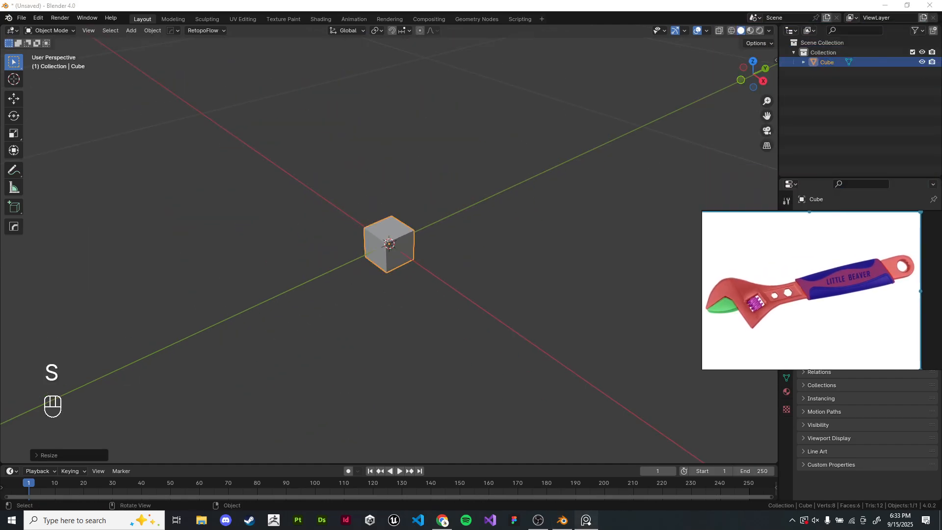
key(n)
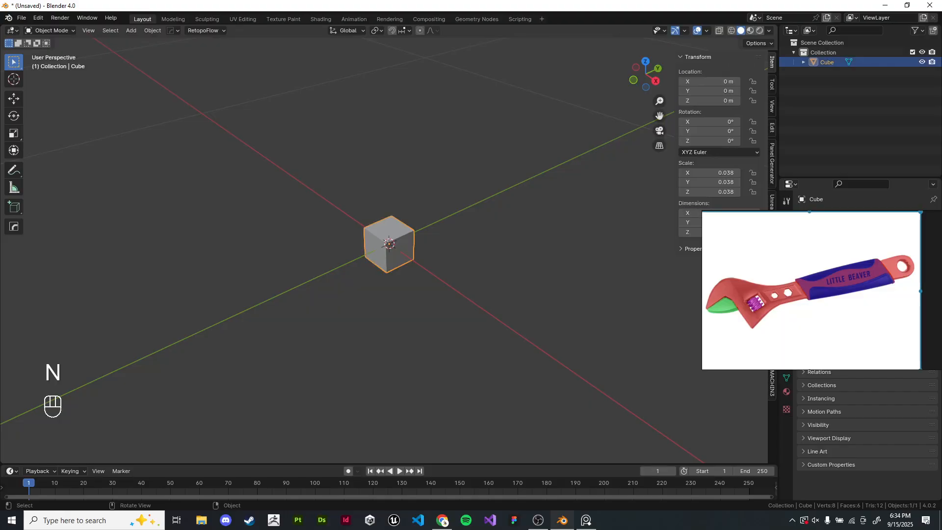
scroll(389, 243, up, 3)
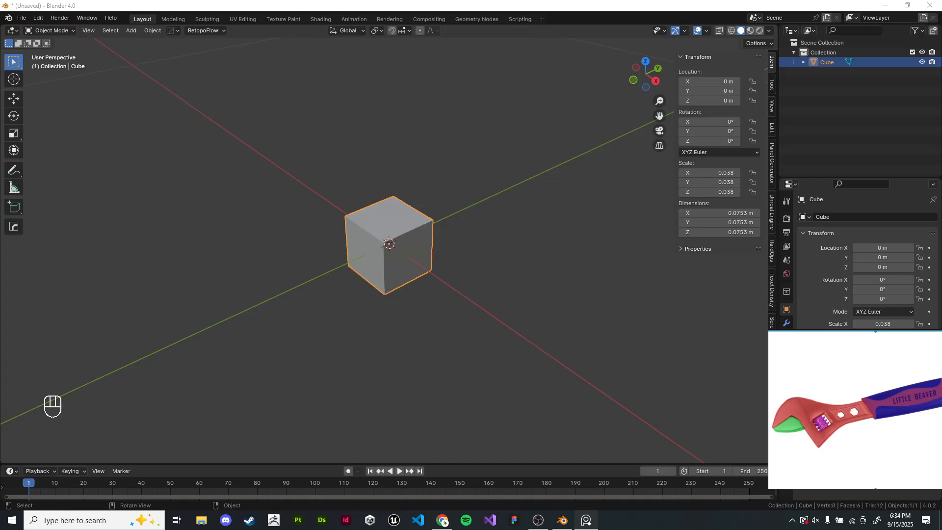
scroll(389, 244, up, 4)
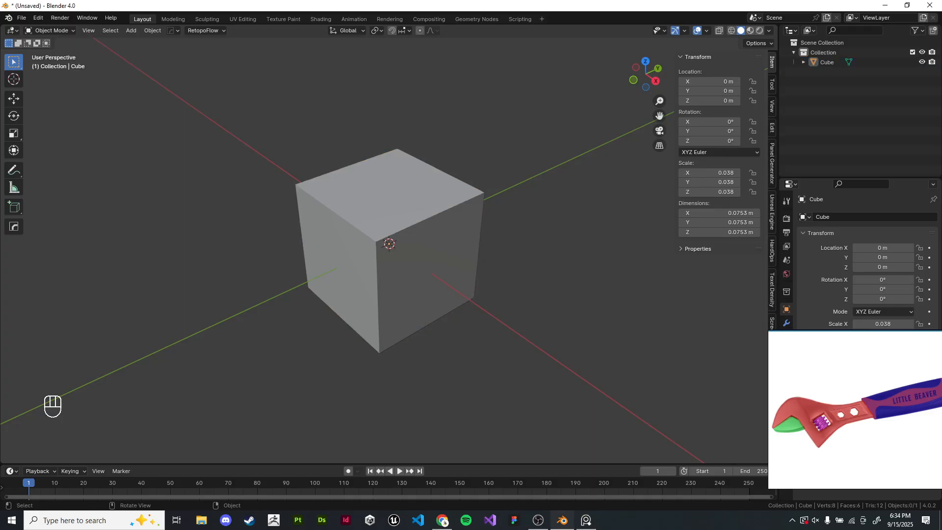
- Scale the cube further down to about 0.03 m per side and apply its scale
key(s)
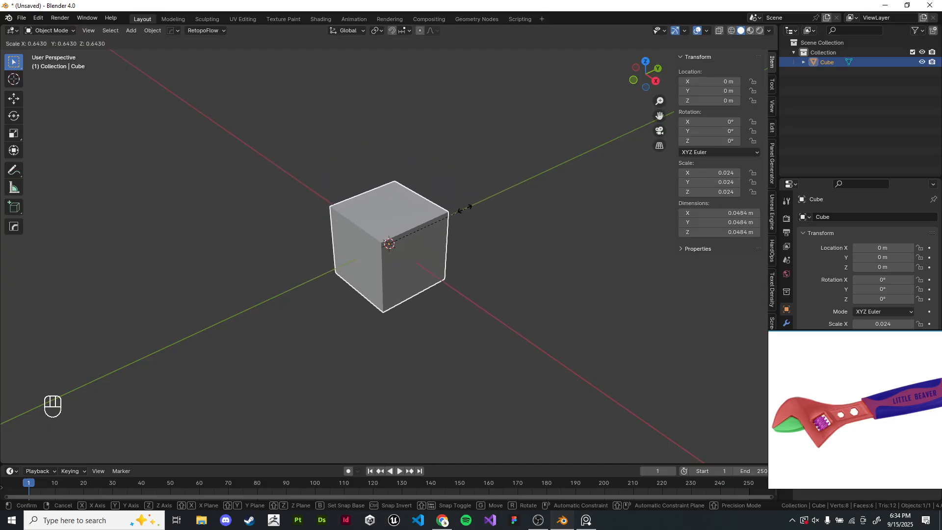
click(438, 225)
key(ctrl+a)
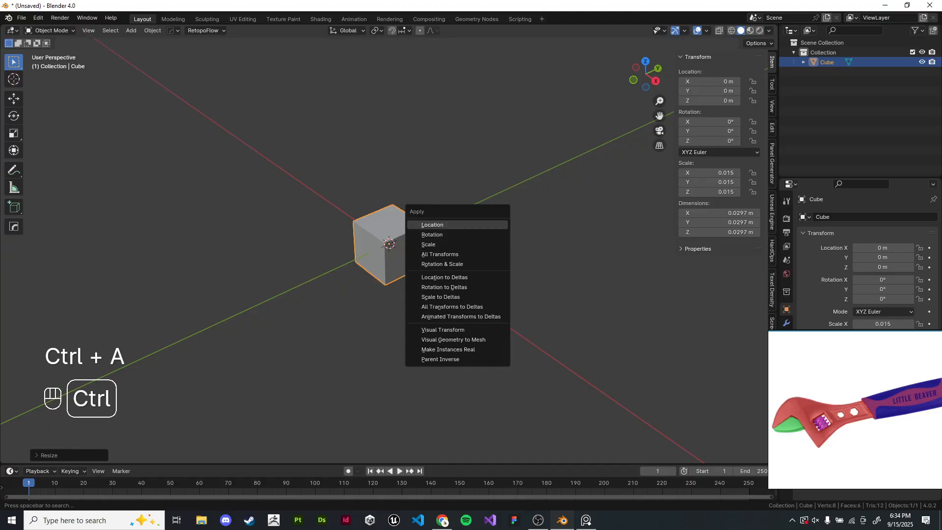
click(428, 244)
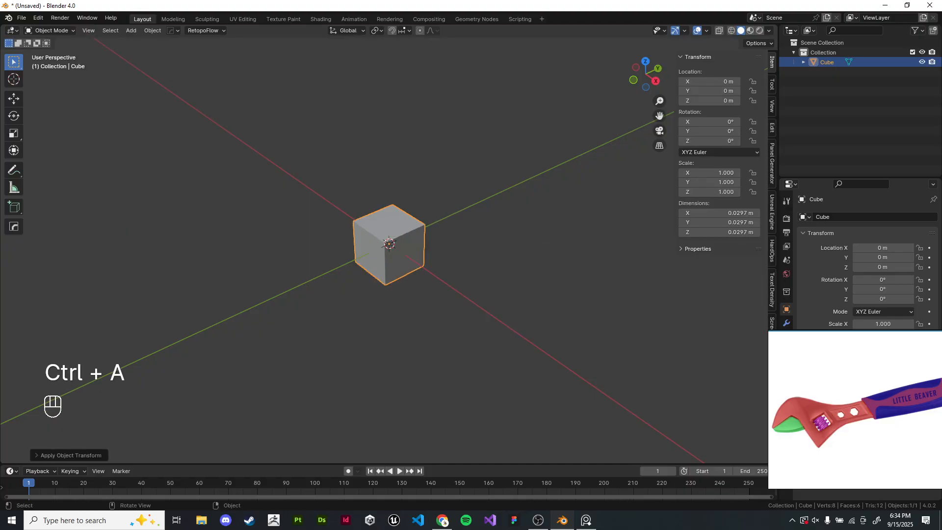
- Enter Edit Mode and flatten the cube by scaling it down along Z
key(KP_Decimal)
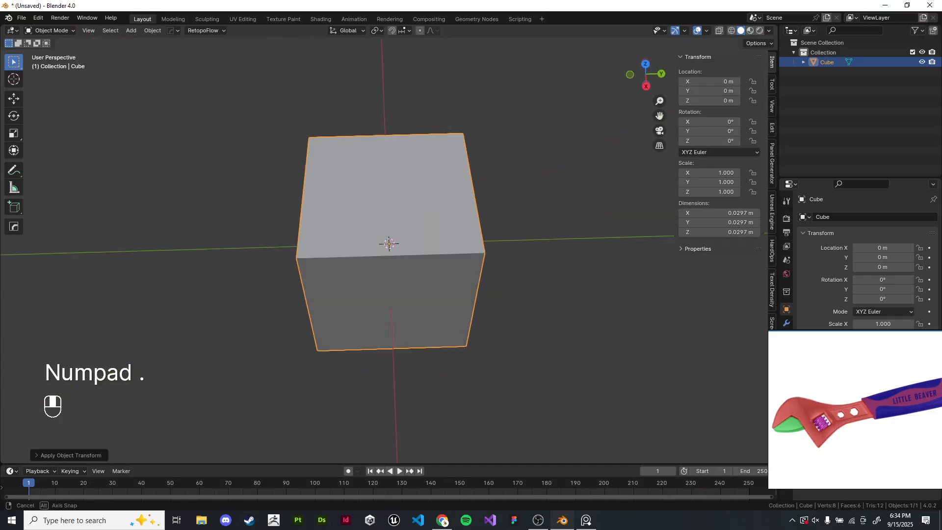
key(KP_1)
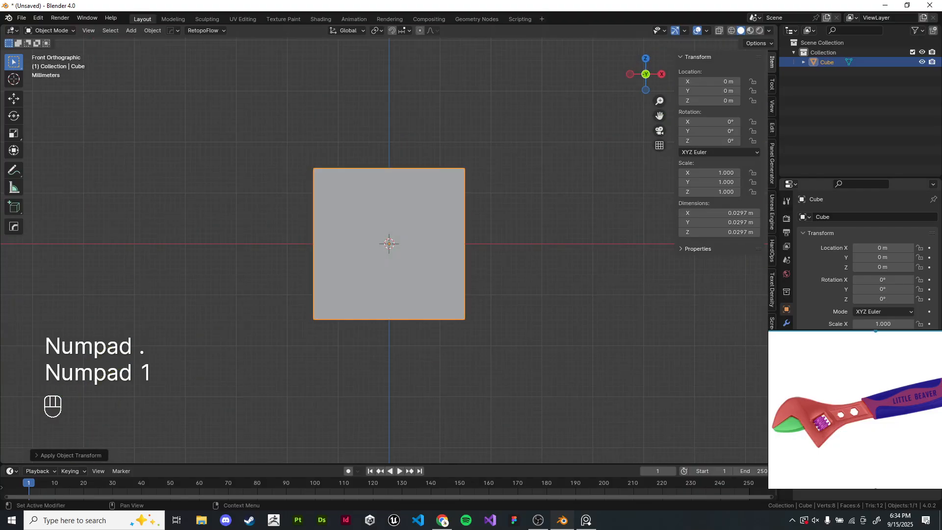
middle_drag(428, 246, 513, 279)
scroll(441, 274, up, 2)
drag(834, 338, 528, 237)
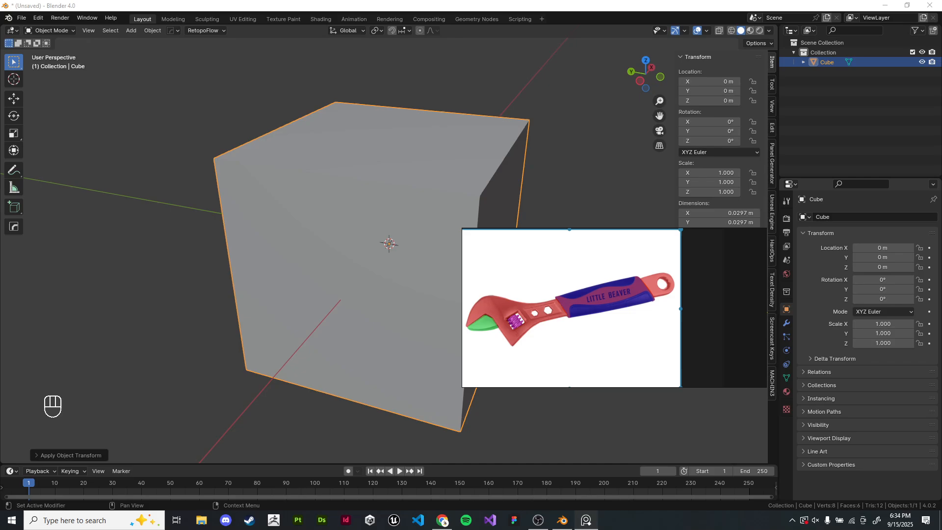
right_drag(554, 274, 839, 290)
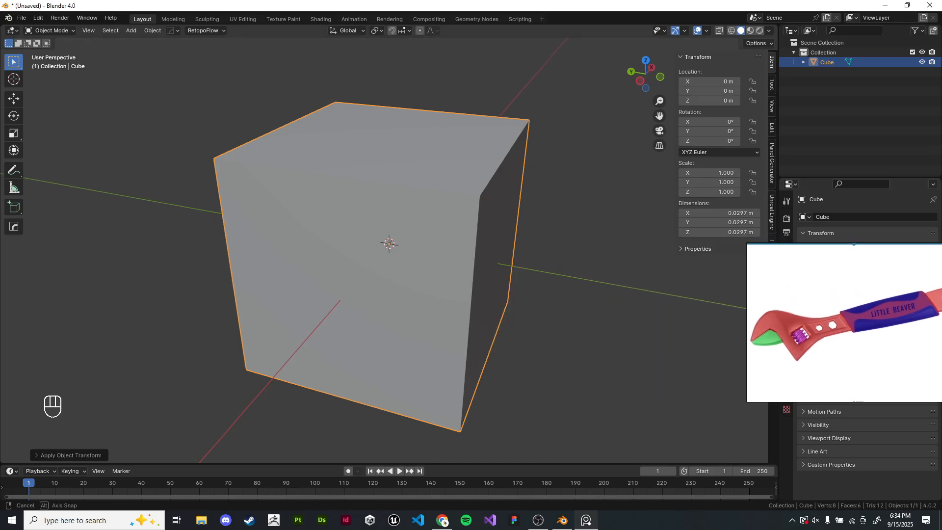
middle_drag(529, 275, 504, 277)
key(Tab)
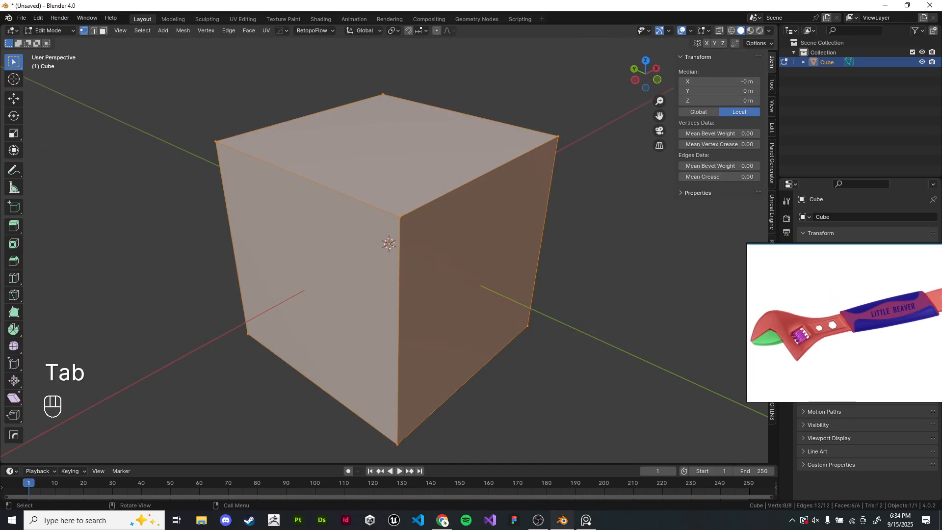
key(Tab)
key(Tab)
key(s)
key(z)
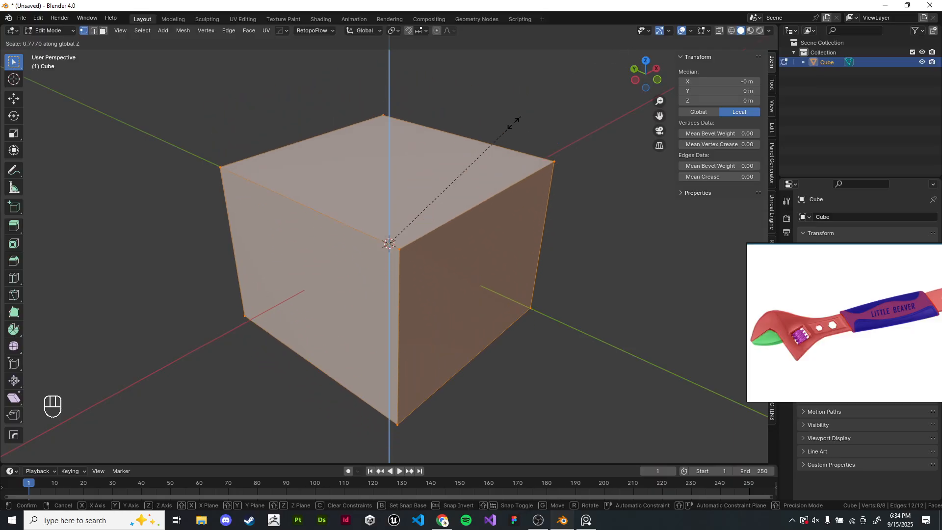
click(418, 210)
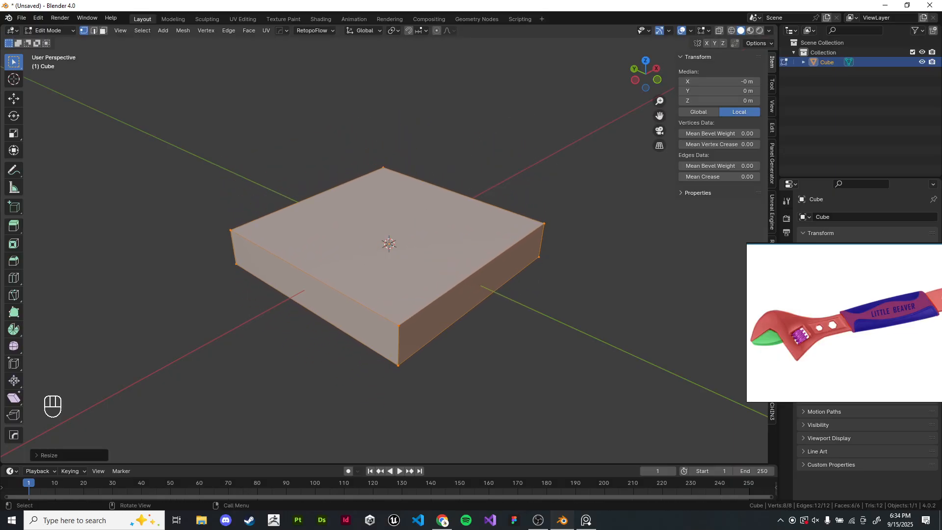
- Scale the block down along Y to about 7.6 mm wide, forming a narrow bar
key(s)
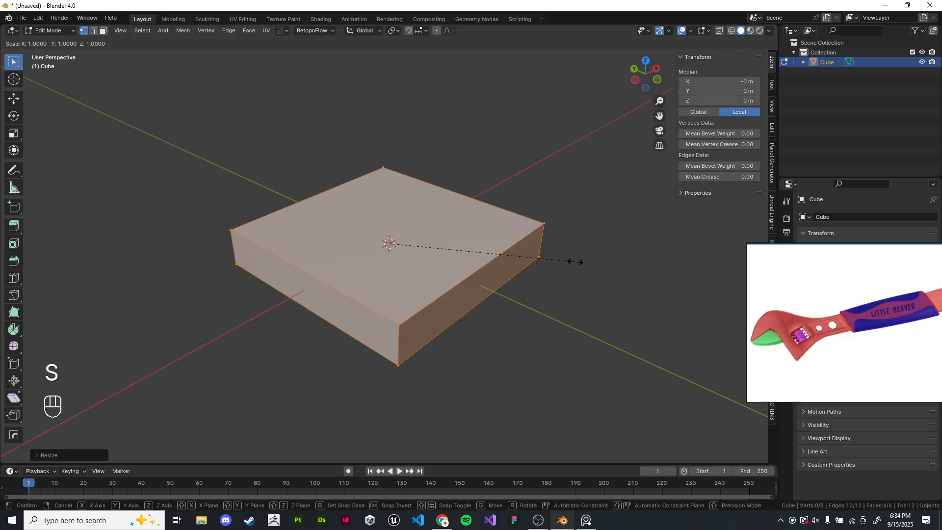
key(y)
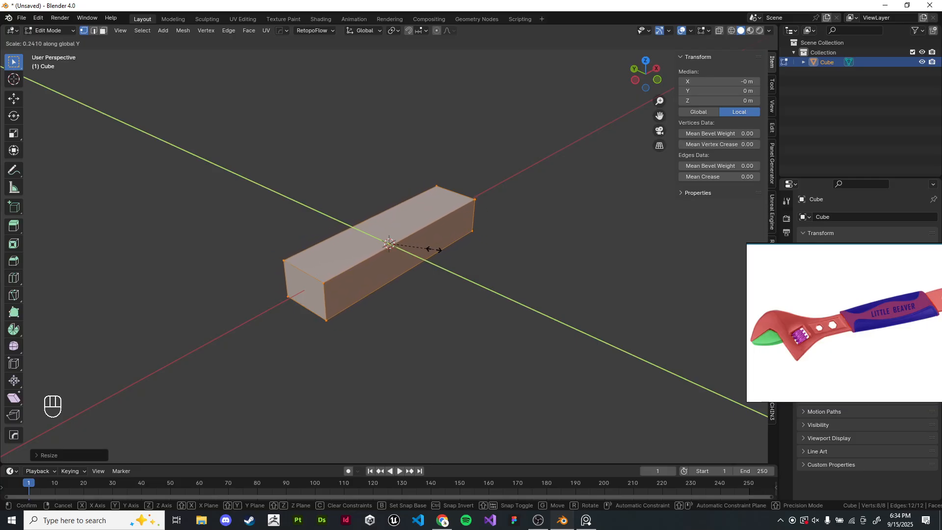
click(439, 250)
middle_drag(439, 250, 478, 235)
scroll(478, 235, up, 2)
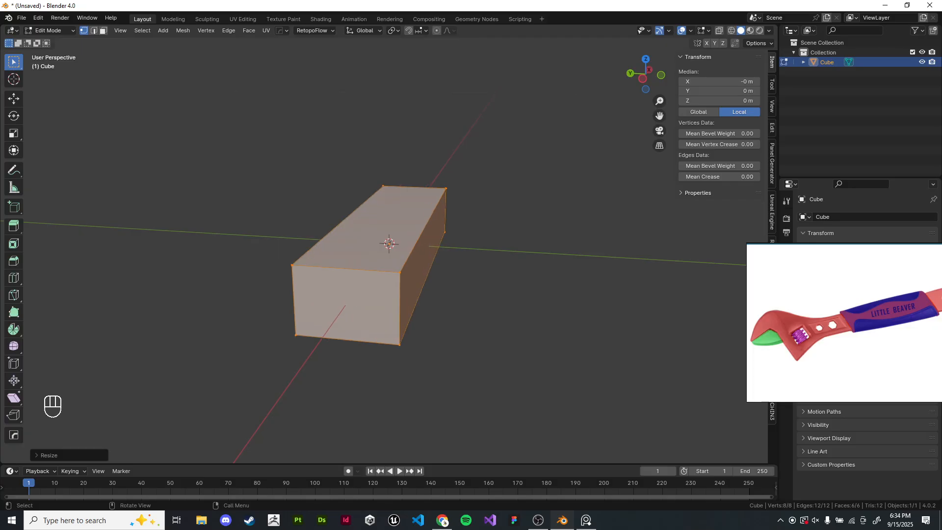
- Flatten the bar further along Z to about 4 mm thick and return to Object Mode
key(s)
key(z)
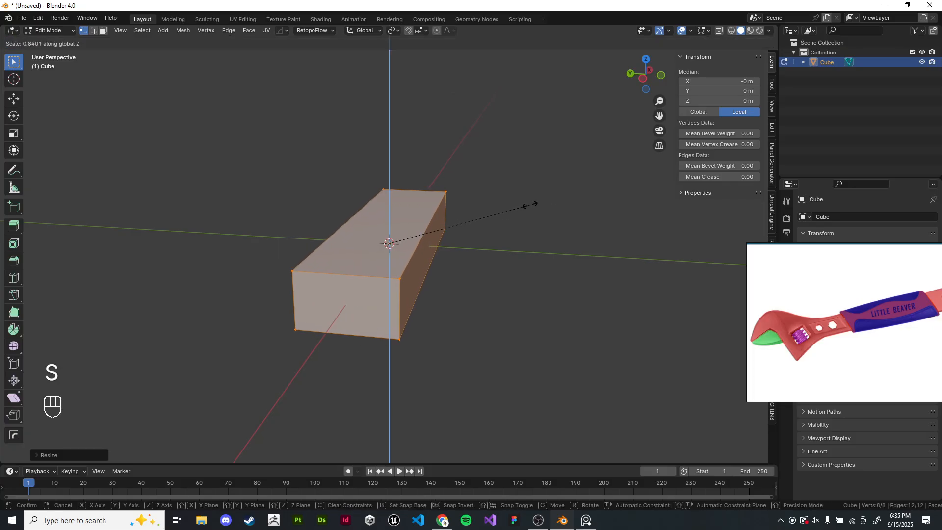
click(523, 204)
middle_drag(523, 204, 456, 243)
key(Tab)
key(KP_7)
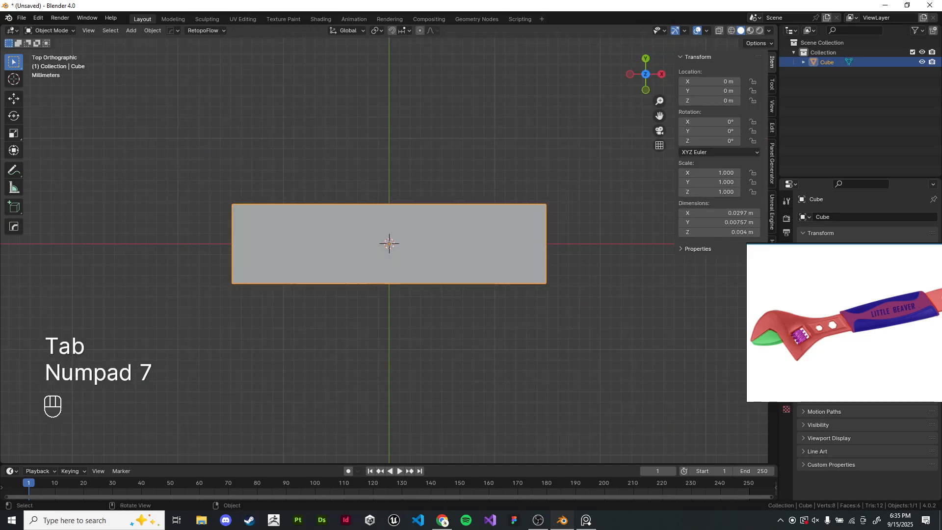
- Check the bar's proportions from the top, front and right orthographic views
key(KP_7)
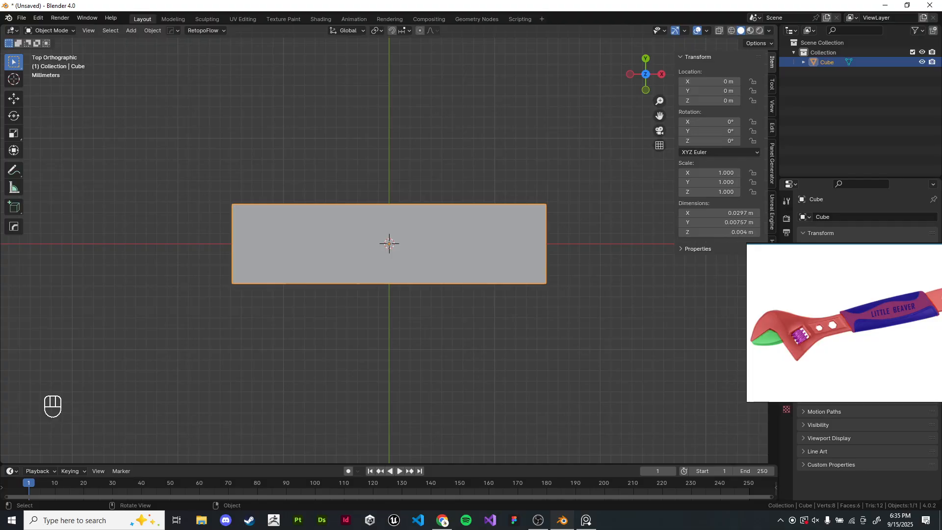
key(KP_1)
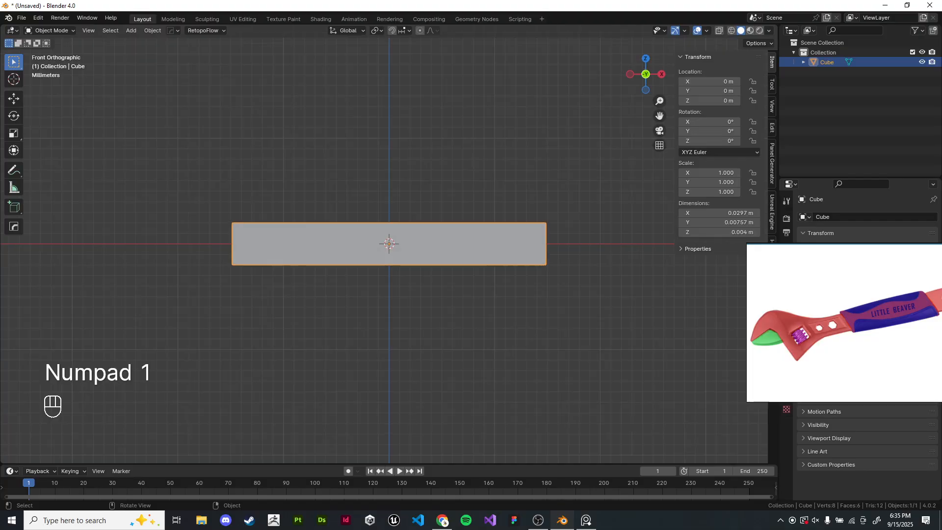
key(KP_3)
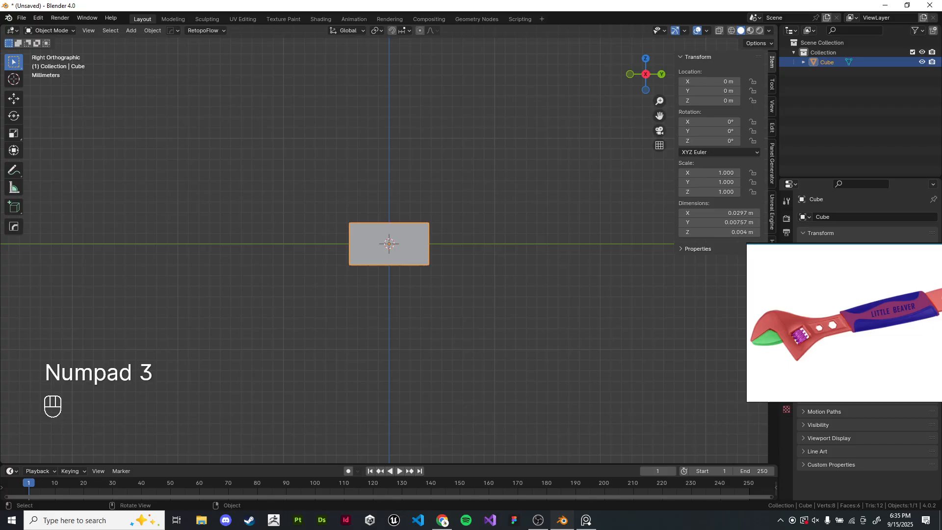
key(KP_1)
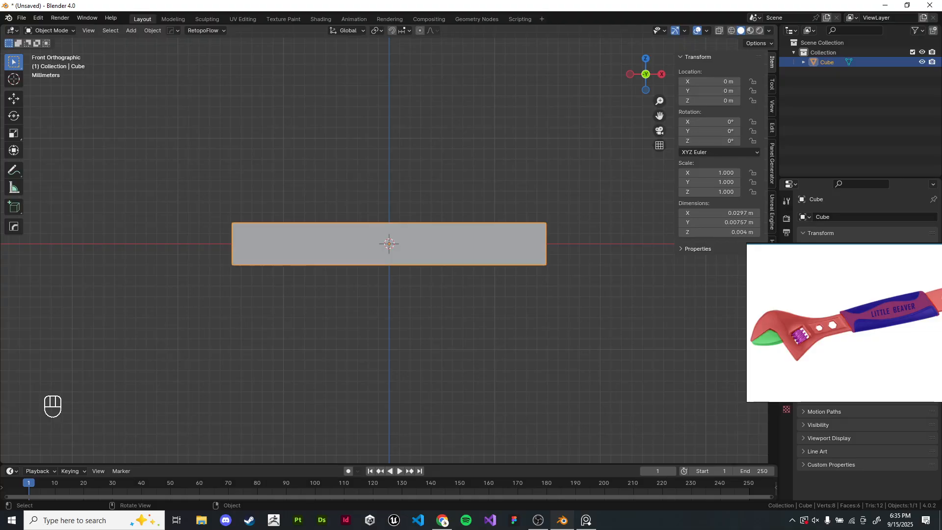
key(KP_7)
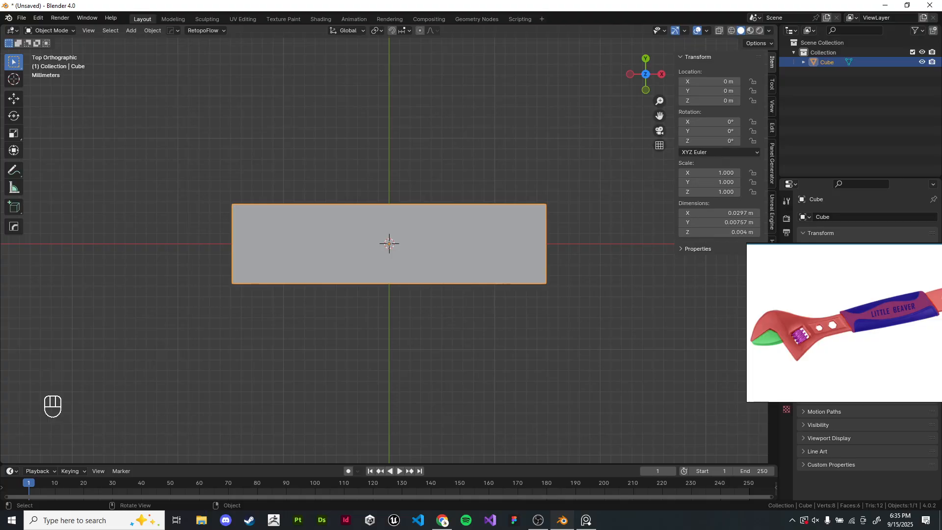
key(KP_1)
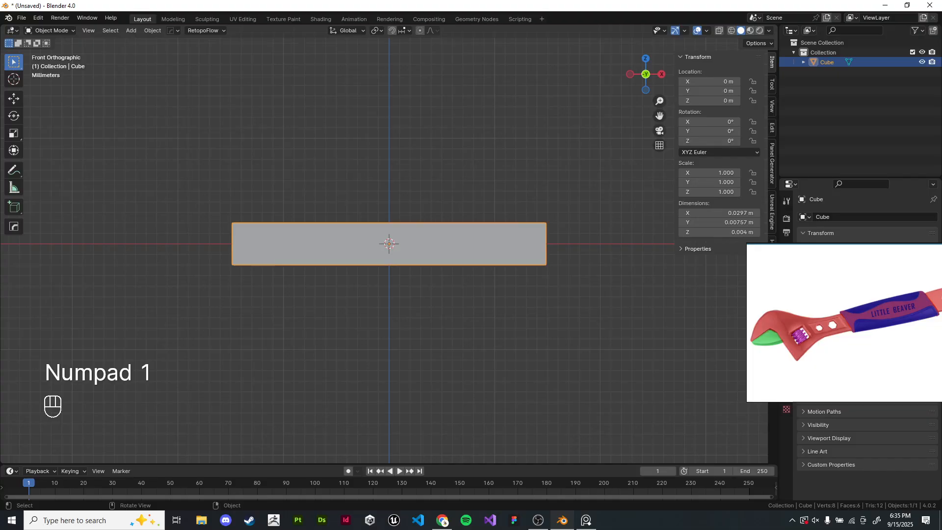
- Try rotating the bar 90° about the view axis in the front view, then undo it
key(r)
key(KP_9)
key(KP_0)
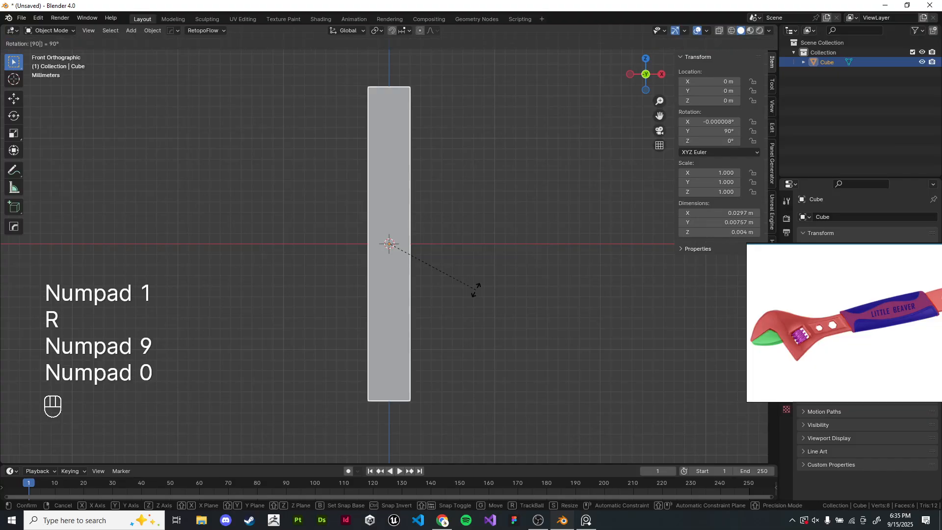
key(Return)
middle_drag(431, 235, 345, 266)
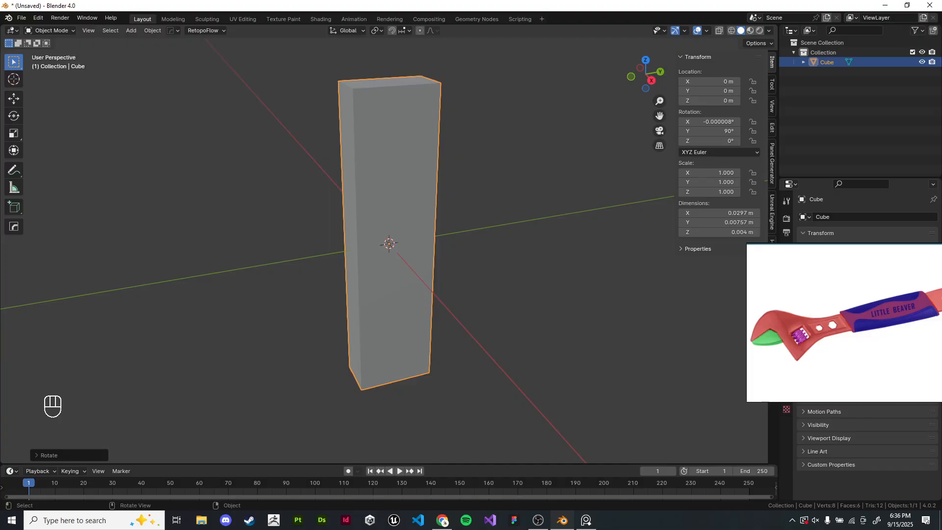
key(ctrl+z)
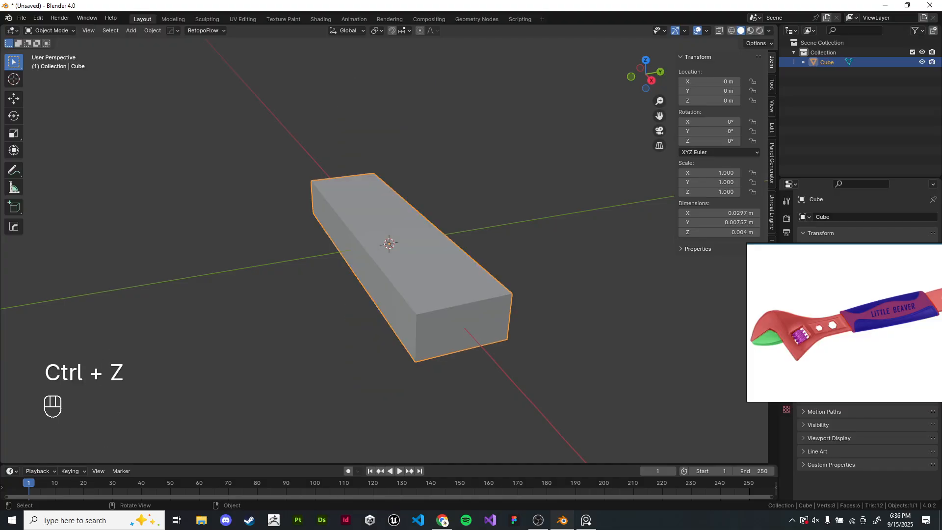
- Try rotating the bar 90° in the top view twice, undoing each rotation
key(KP_1)
key(KP_7)
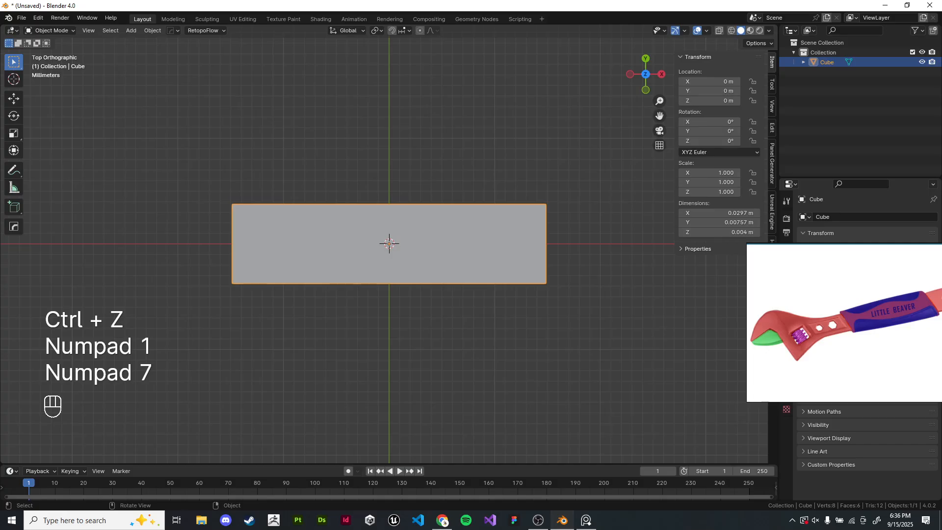
key(r)
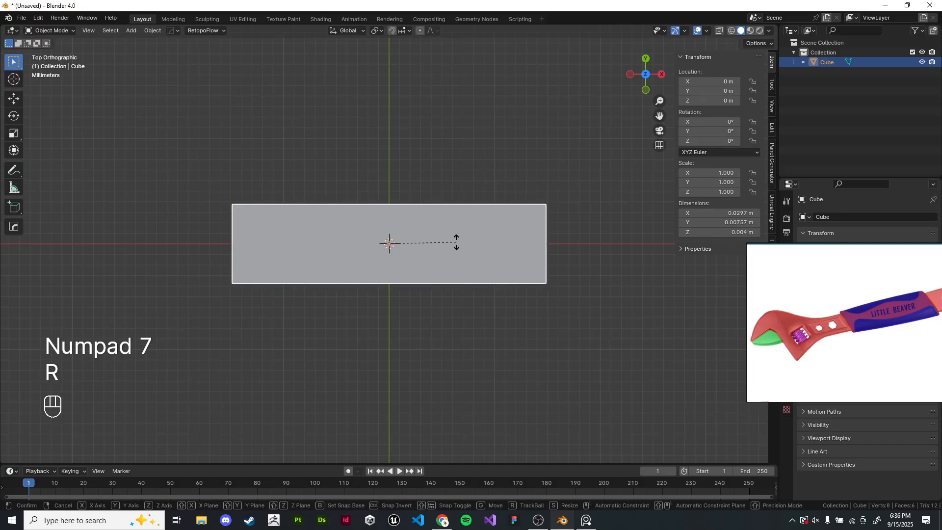
key(KP_9)
key(KP_0)
key(Return)
key(ctrl+z)
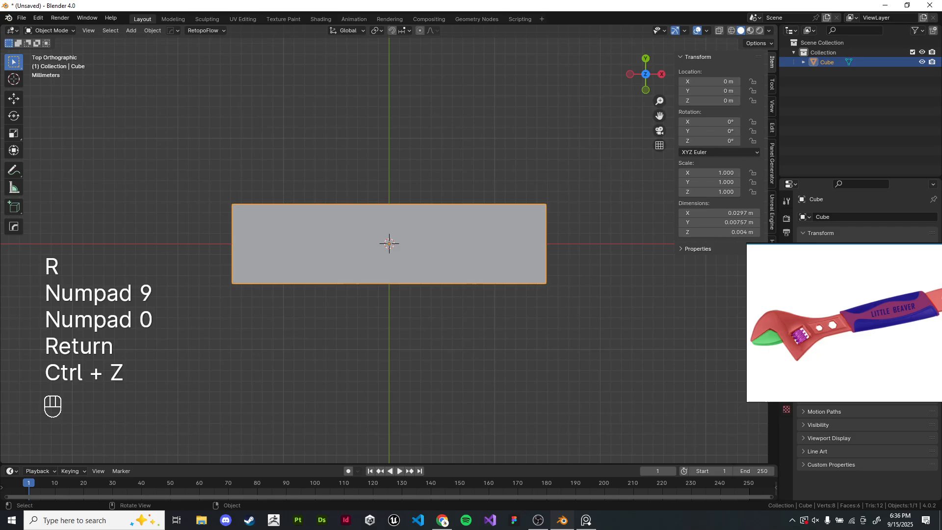
key(r)
key(KP_9)
key(KP_0)
key(Return)
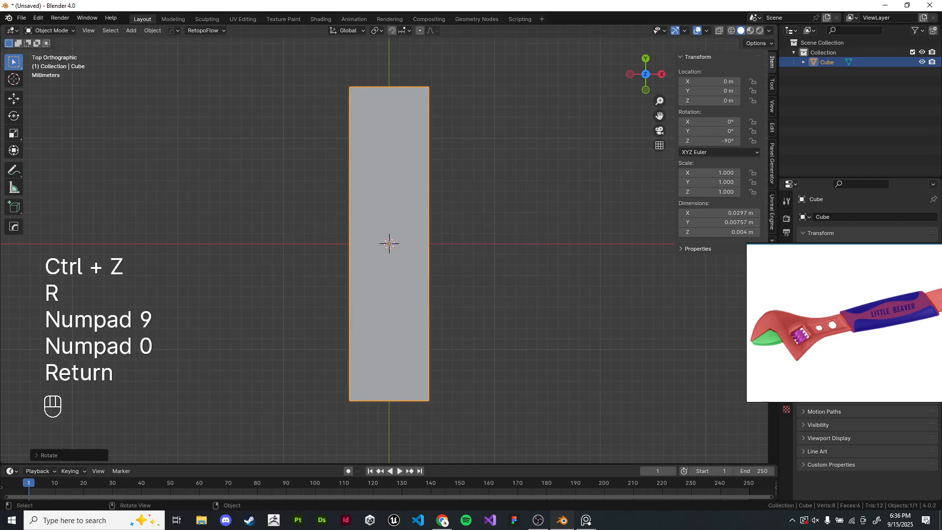
key(ctrl+z)
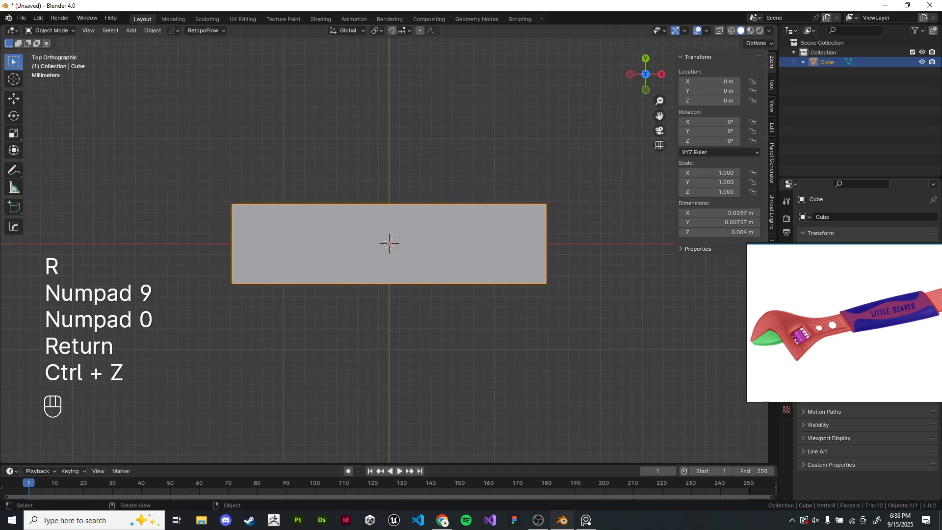
- In Edit Mode, move the bar's right-end vertices outward along X and symmetrize the mesh across X
shift+middle_drag(389, 244, 324, 250)
scroll(334, 278, up, 3)
scroll(374, 257, down, 7)
right_drag(834, 321, 755, 345)
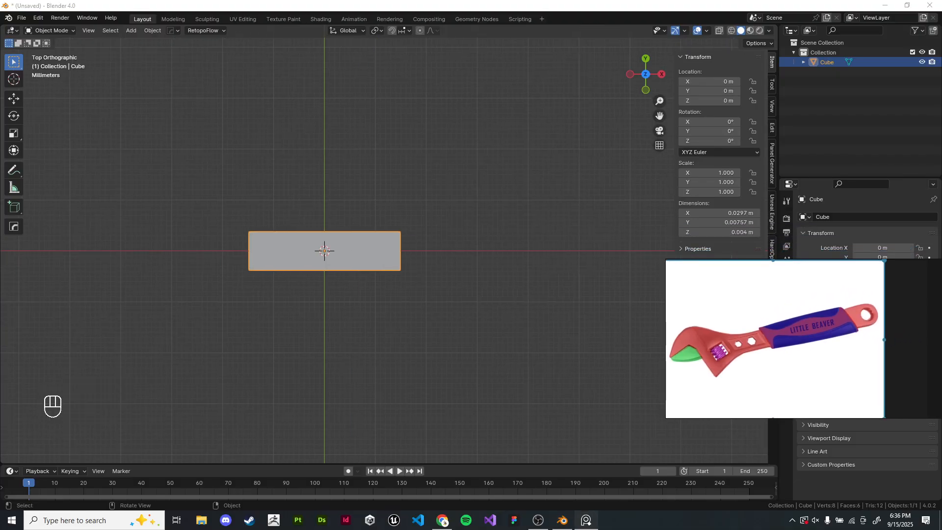
key(Tab)
shift+middle_drag(373, 245, 341, 256)
drag(336, 212, 422, 314)
key(z)
click(437, 256)
key(g)
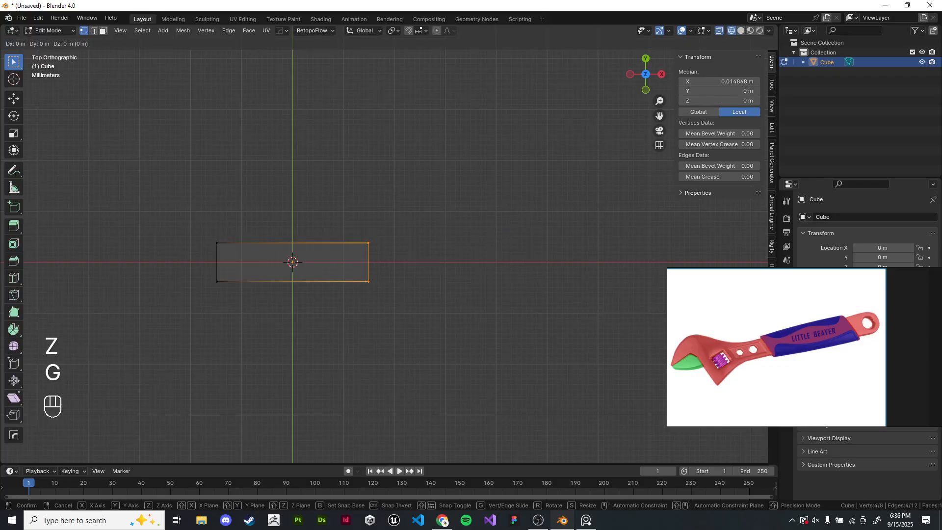
key(x)
key(alt+x)
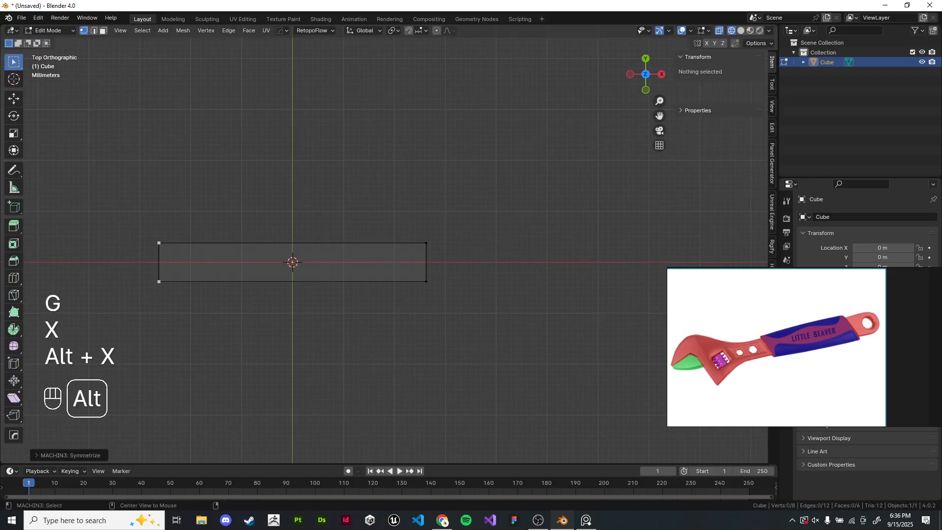
- Select the bar's left end face and extrude it about 32 mm outward along X
shift+middle_drag(344, 246, 407, 260)
scroll(384, 245, up, 2)
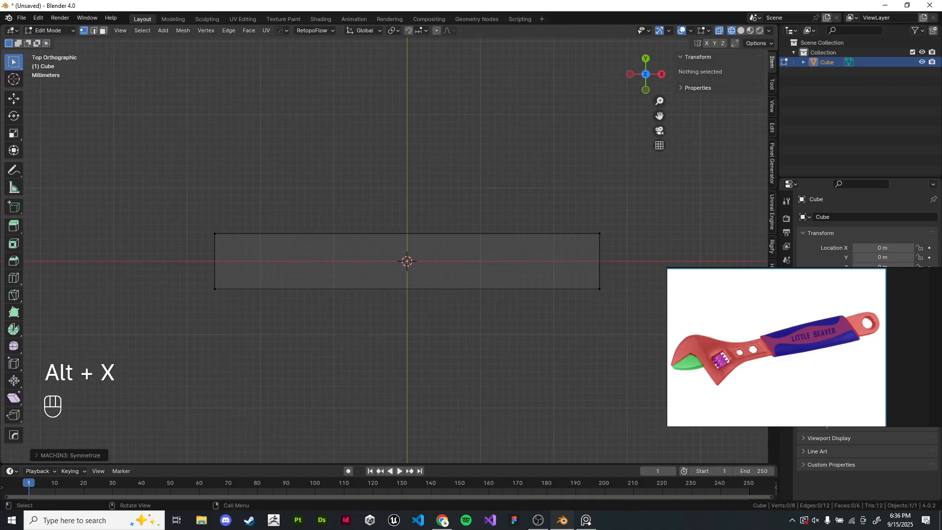
drag(170, 170, 618, 304)
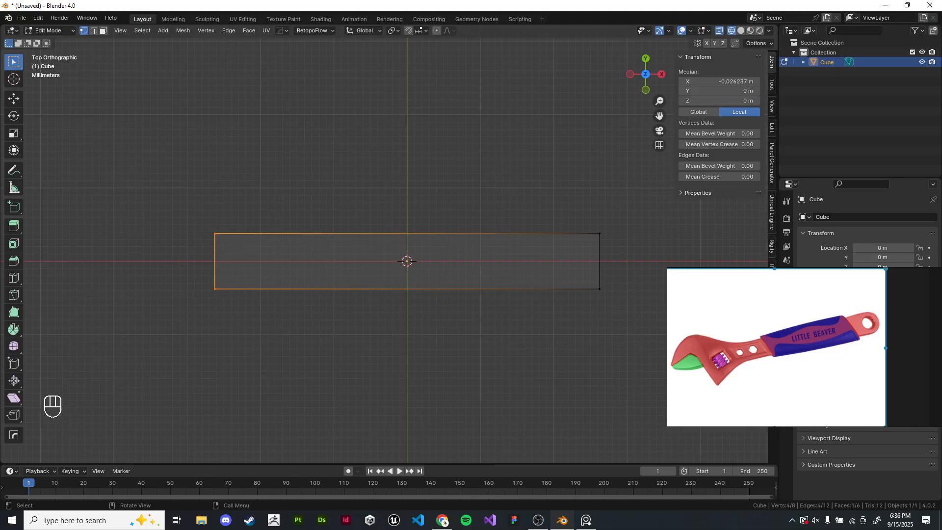
shift+middle_drag(393, 343, 428, 343)
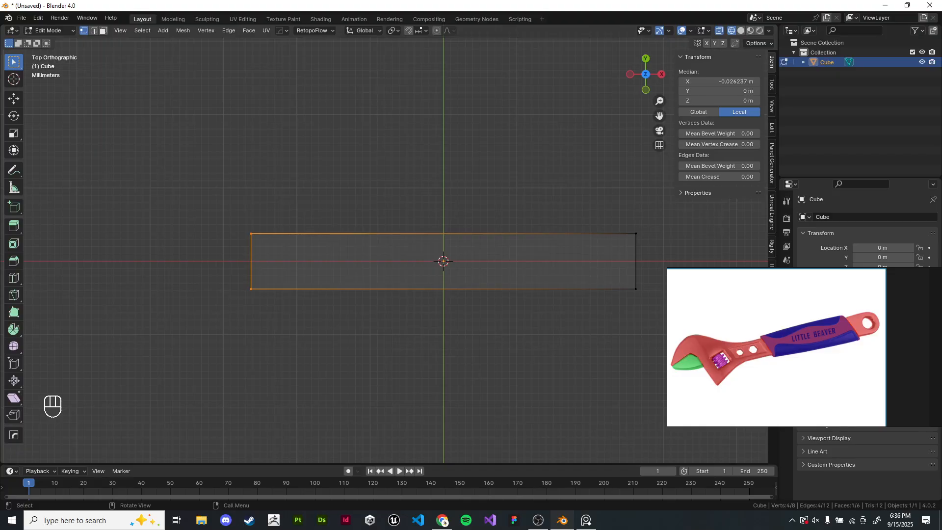
key(e)
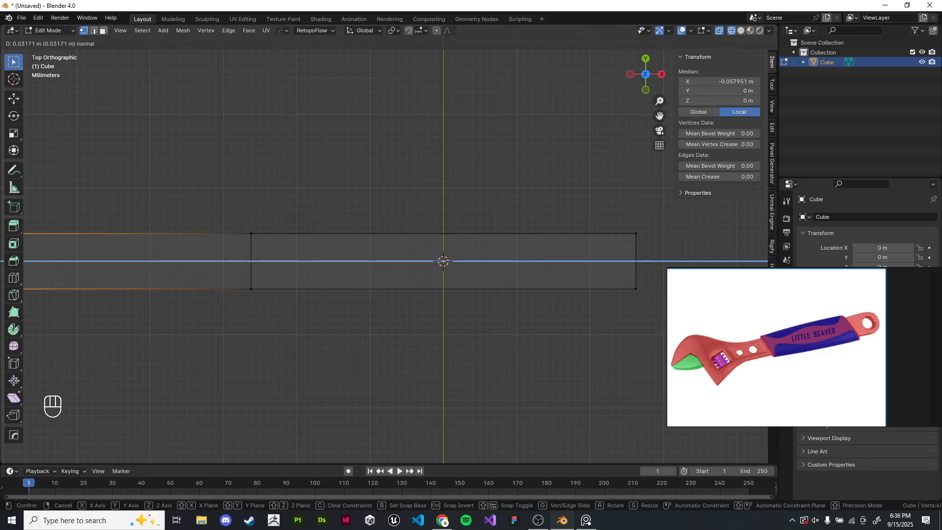
key(Return)
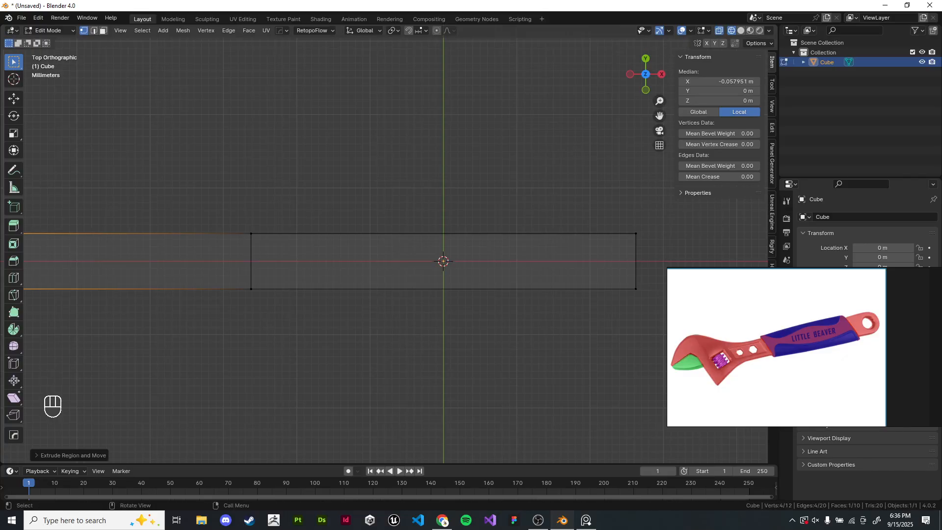
shift+middle_drag(443, 260, 518, 247)
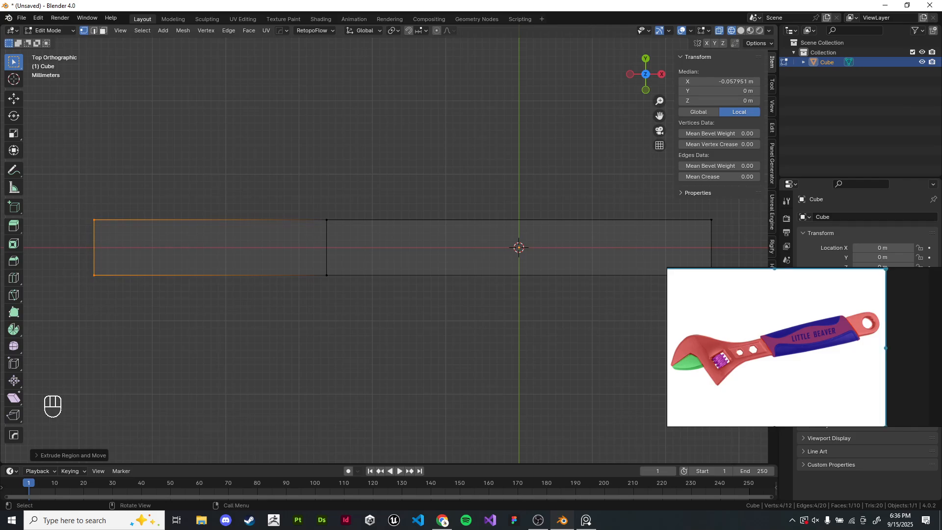
- Reposition the reference image window over the lower part of the viewport
right_drag(775, 334, 508, 343)
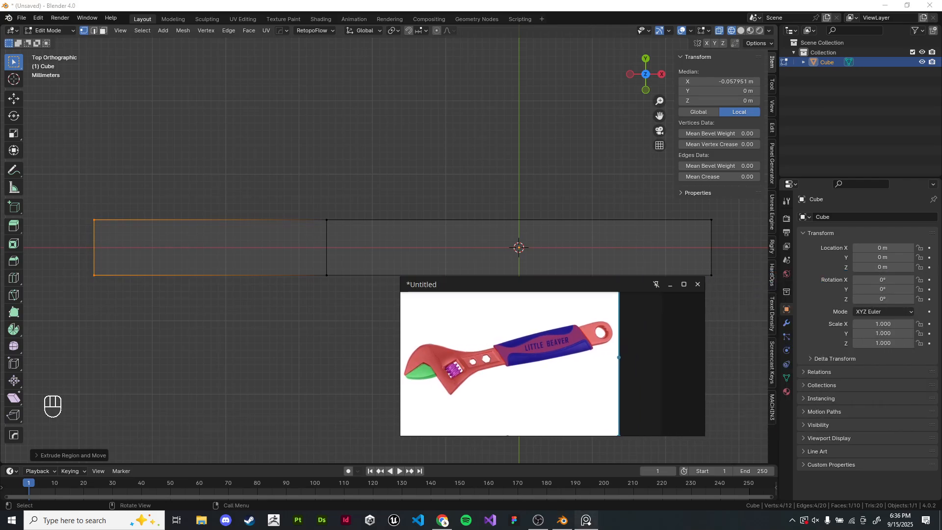
scroll(372, 232, down, 1)
mouse_move(388, 231)
shift+middle_down()
mouse_move(371, 233)
mouse_move(378, 244)
shift+middle_up()
- Draw an annotation stroke above the bar with the Annotate tool, then undo it
click(14, 169)
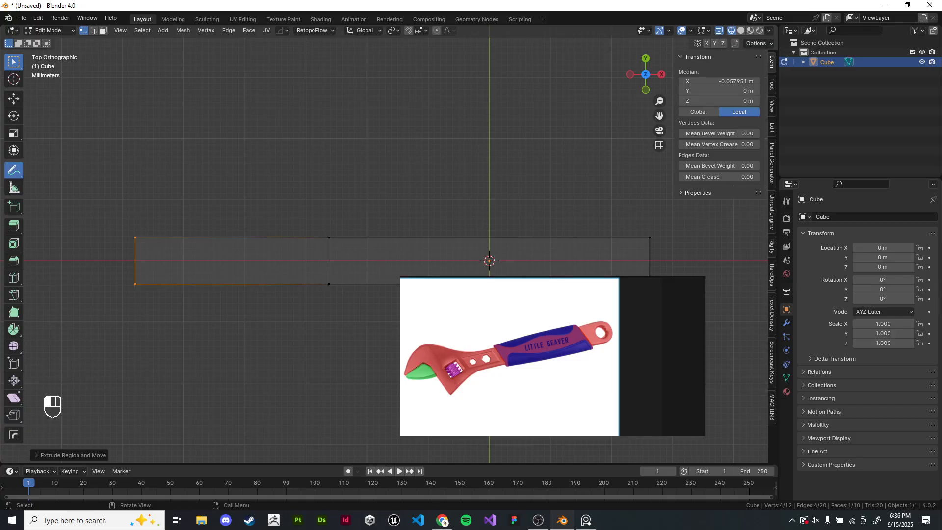
mouse_move(333, 227)
mouse_down()
mouse_move(369, 210)
mouse_move(467, 201)
mouse_move(657, 223)
mouse_up()
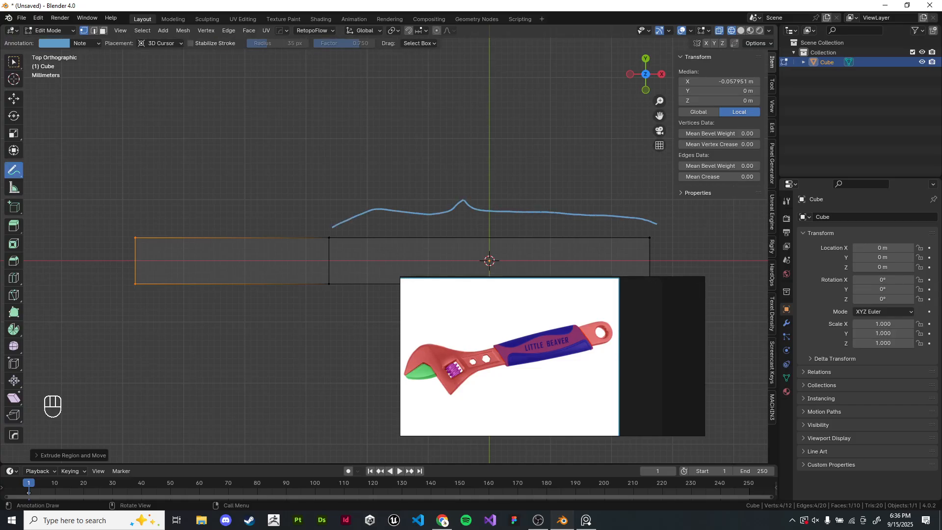
middle_drag(520, 353, 553, 362)
right_drag(553, 361, 491, 354)
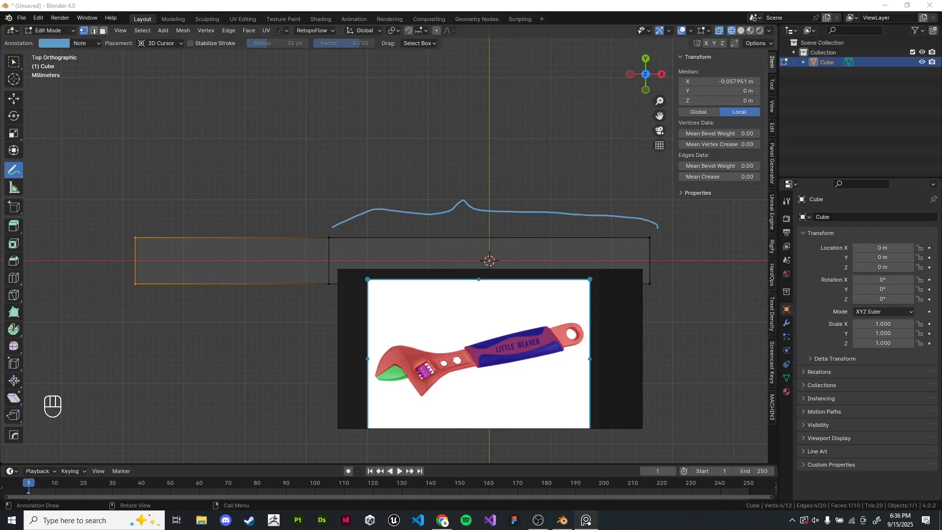
key(ctrl+z)
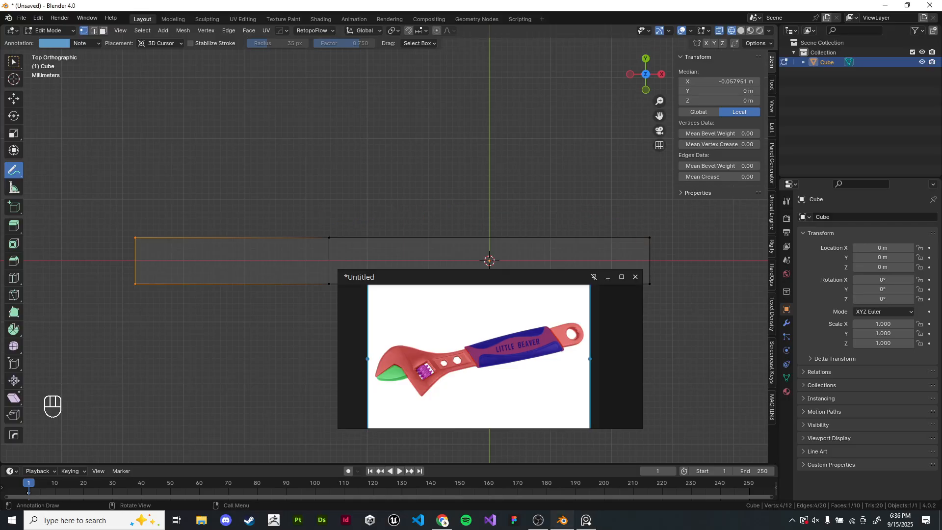
- Dock the reference image window in the viewport's top-right corner and switch back to the Select tool
right_drag(490, 353, 784, 122)
scroll(784, 123, up, 2)
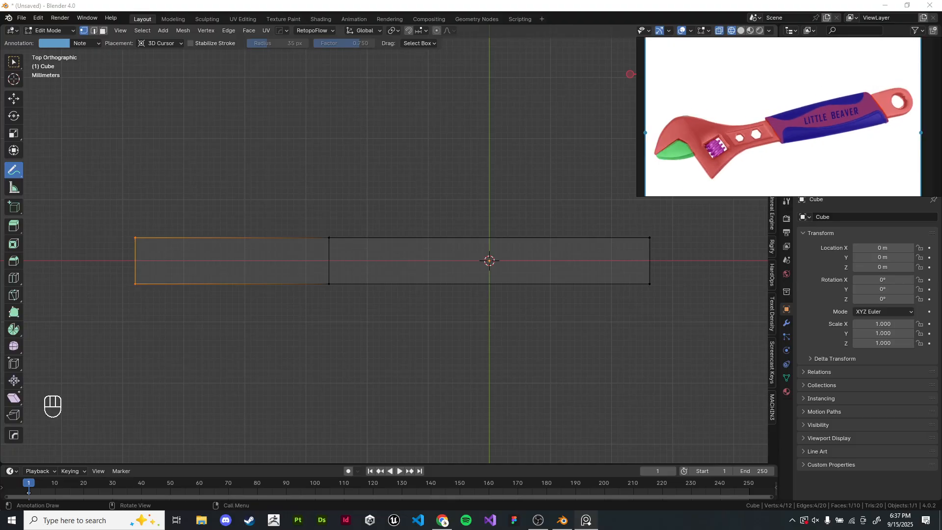
click(14, 62)
mouse_move(294, 221)
shift+middle_down()
mouse_move(375, 231)
mouse_move(400, 262)
mouse_move(395, 220)
shift+middle_up()
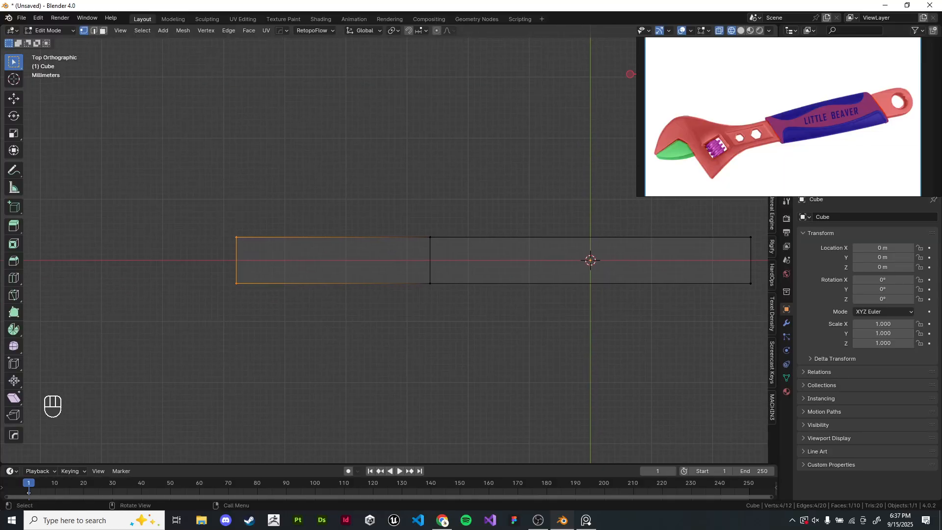
key(s)
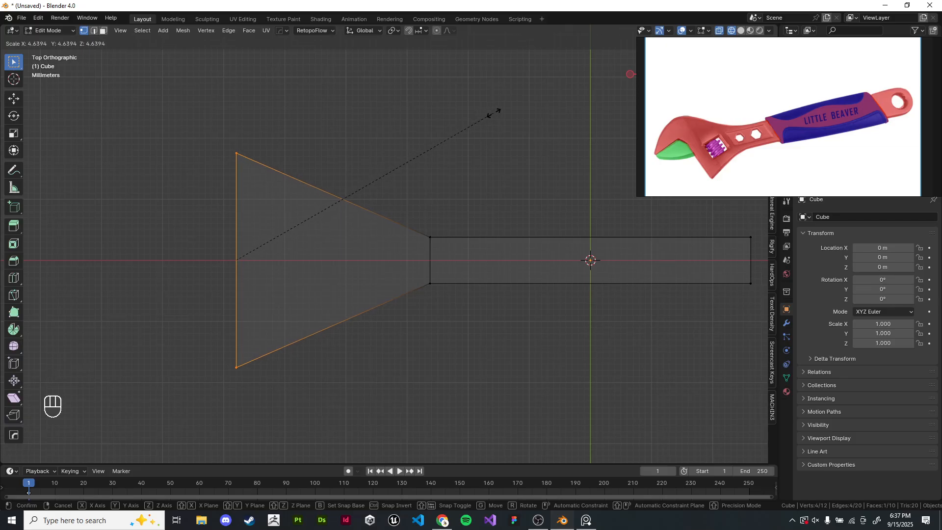
key(Escape)
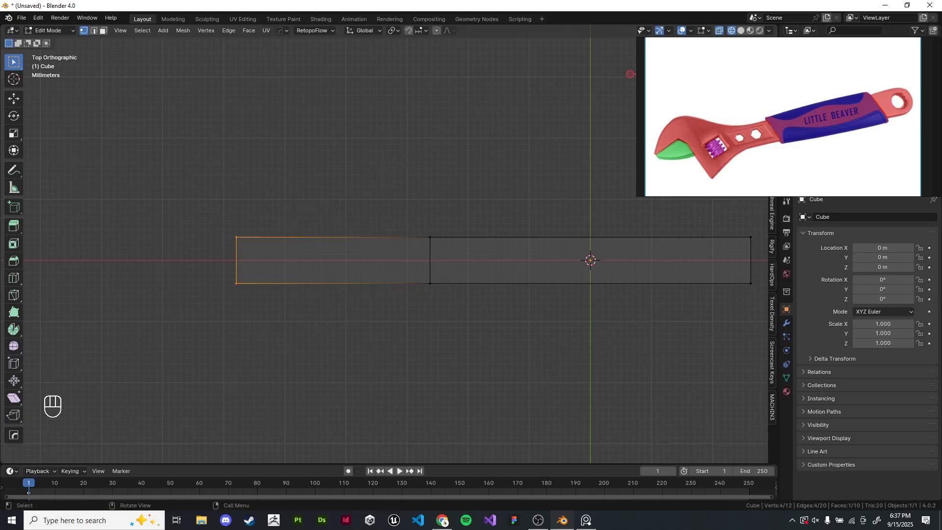
key(s)
key(y)
right_click(442, 167)
scroll(350, 176, down, 1)
key(s)
right_click(483, 175)
middle_drag(317, 278, 362, 204)
key(s)
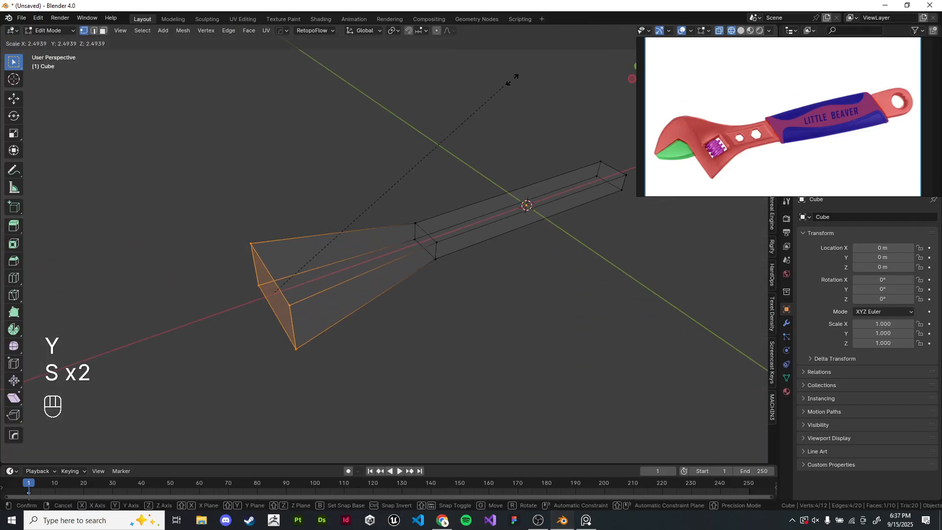
right_click(759, 350)
middle_drag(755, 350, 743, 375)
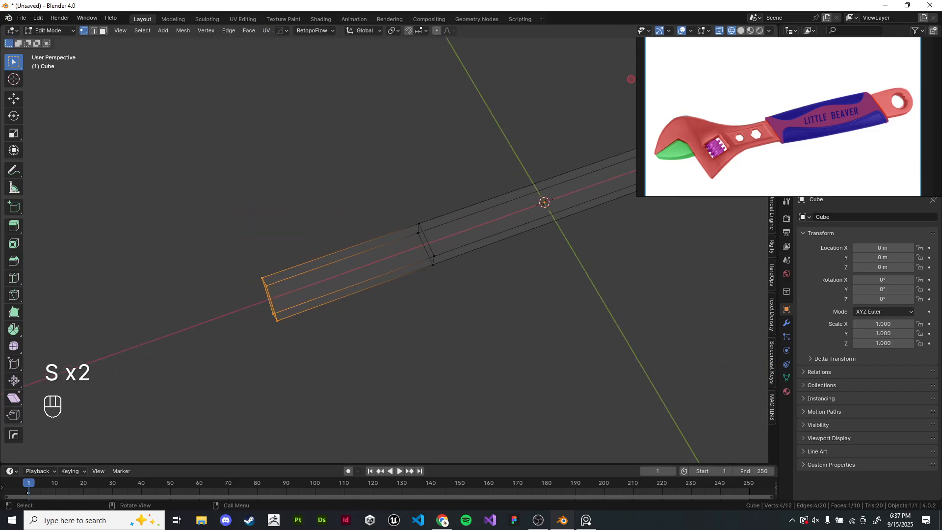
- Scale the bar's selected left end face up along Y to flare it into a wide head
key(s)
key(y)
click(601, 129)
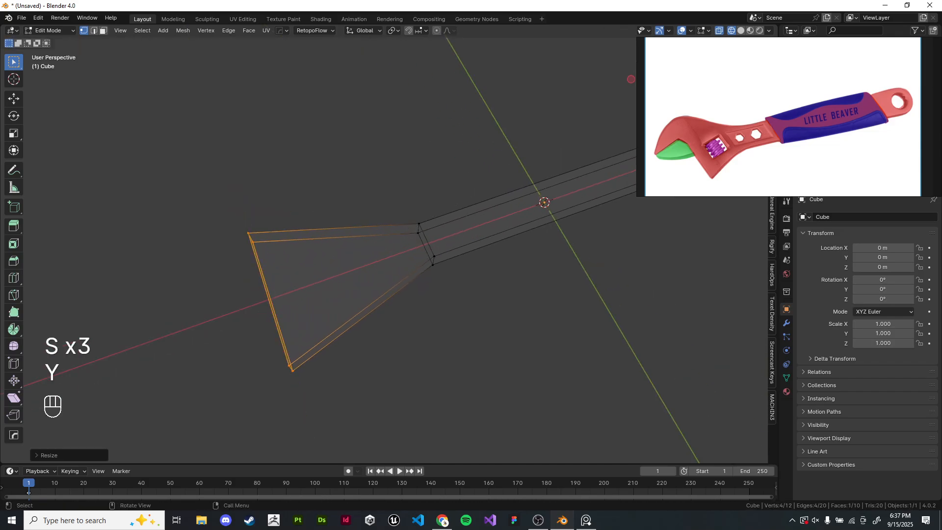
mouse_move(600, 130)
middle_down()
mouse_move(595, 102)
mouse_move(594, 128)
middle_up()
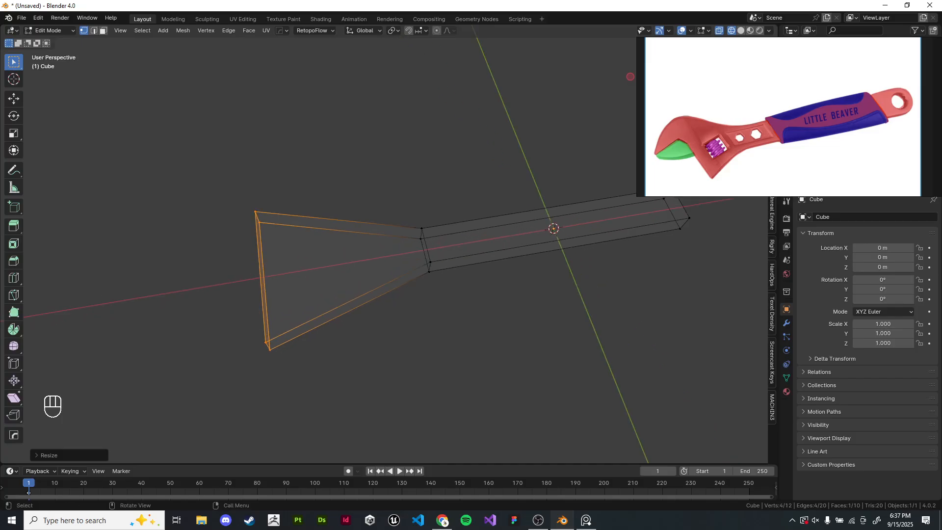
key(KP_7)
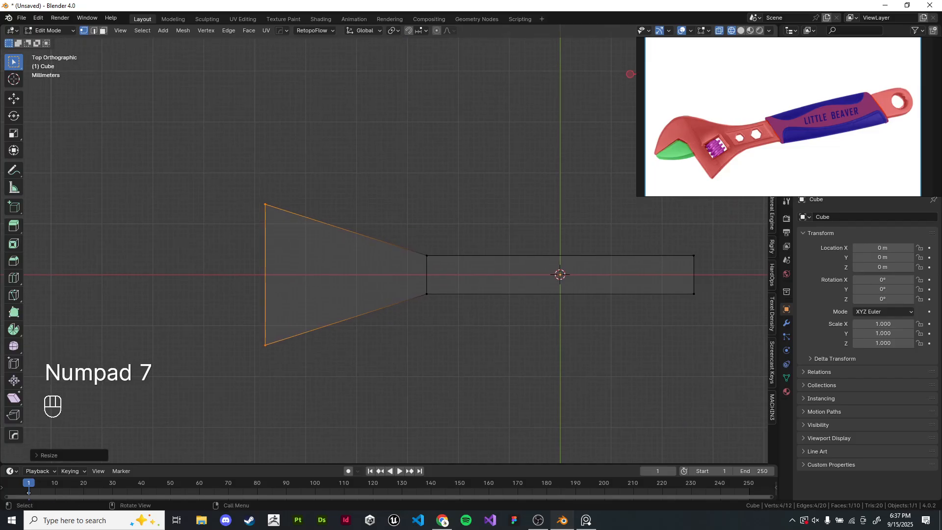
- Extrude the left end face outward along X twice, about 13 mm and then about 18 mm
key(e)
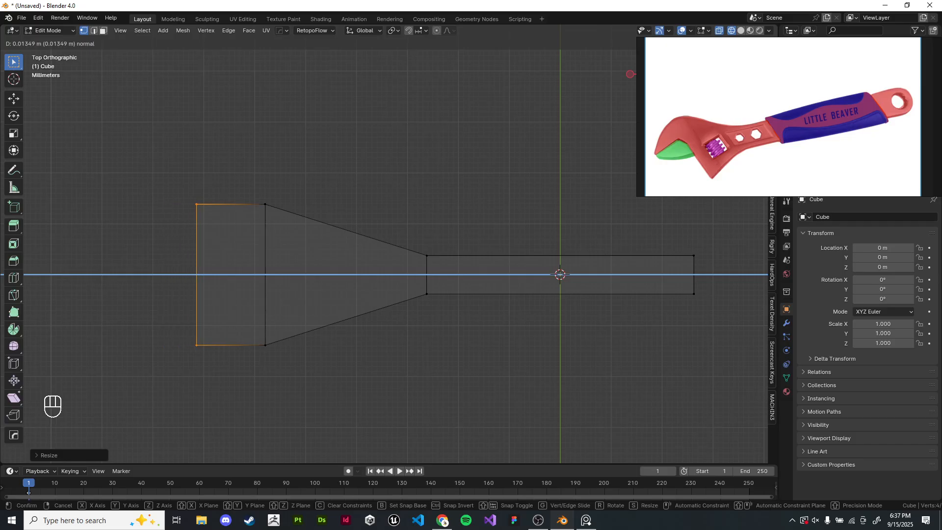
click(204, 274)
key(e)
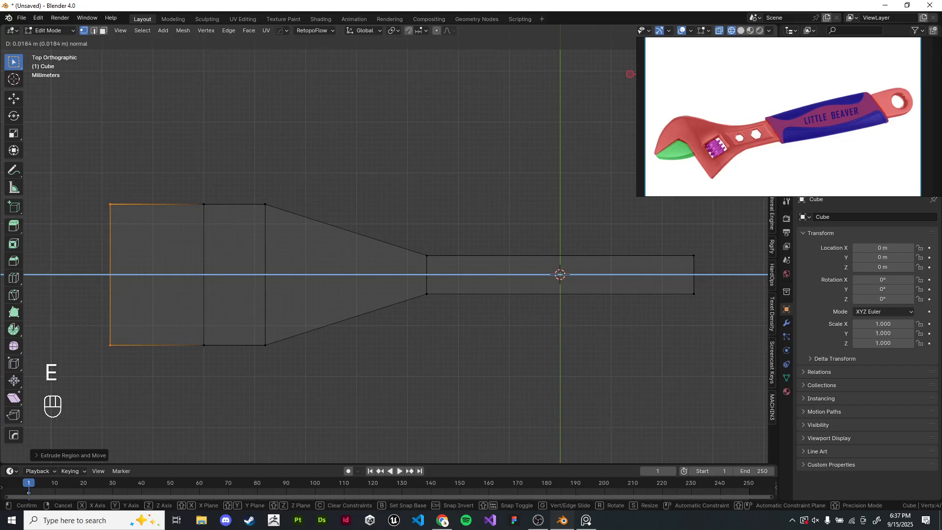
click(583, 354)
- Scale the new left end face down along Y to about 0.51 to taper the head's tip
key(s)
key(y)
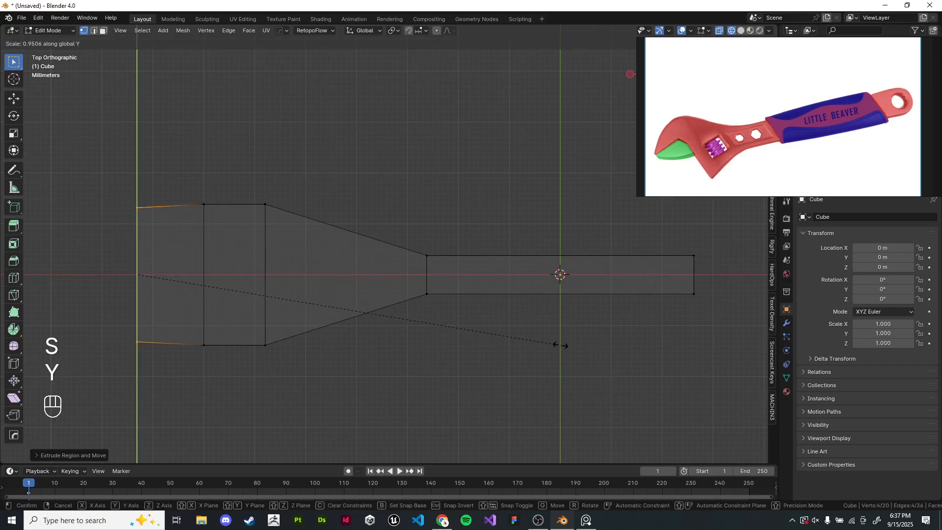
click(365, 297)
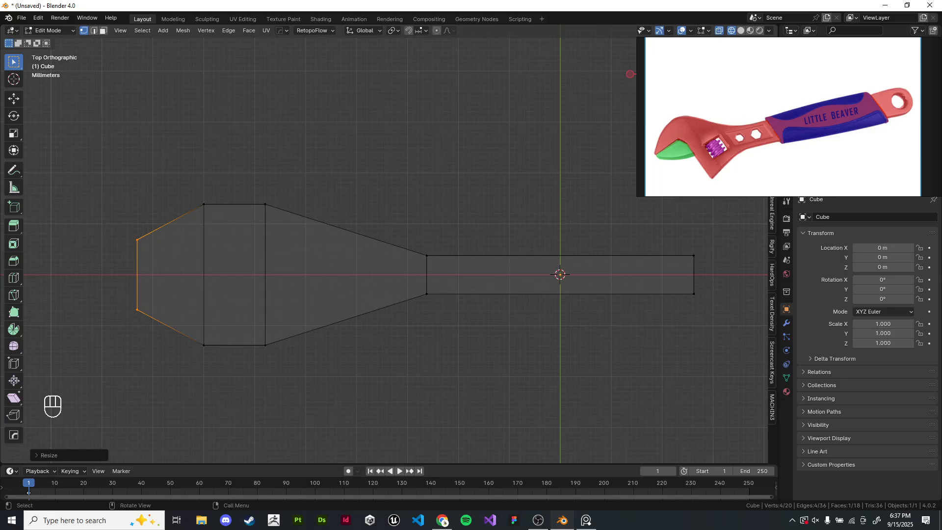
shift+drag(365, 297, 342, 298)
scroll(334, 298, up, 1)
shift+middle_drag(343, 297, 404, 296)
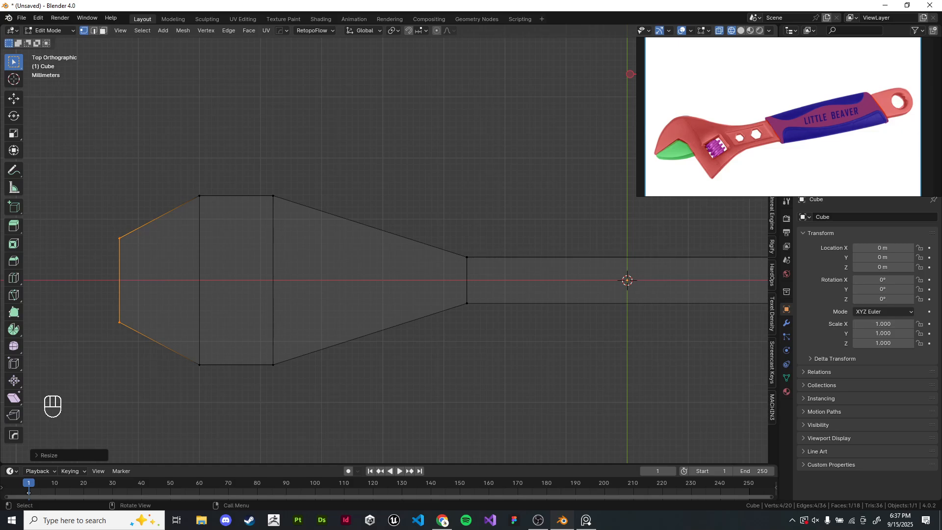
shift+middle_drag(435, 232, 427, 229)
drag(426, 230, 493, 330)
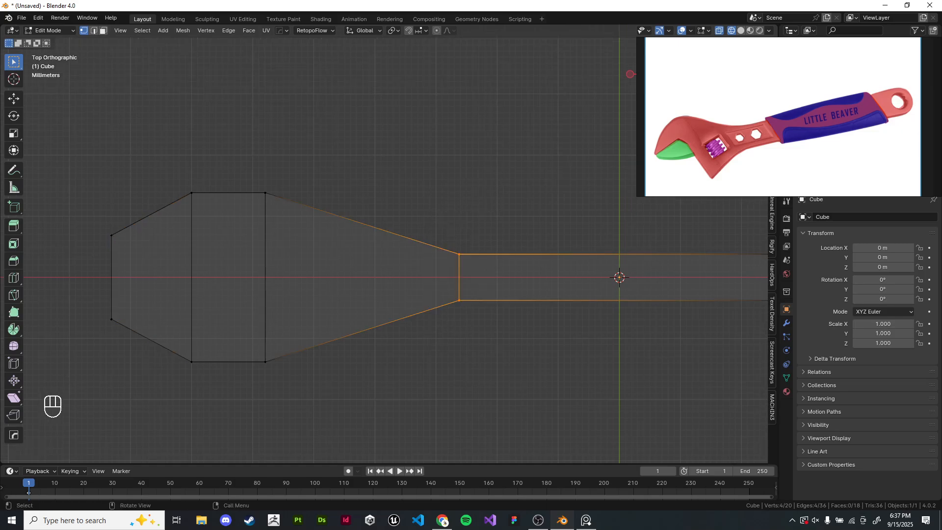
key(g)
key(y)
right_click(493, 330)
scroll(493, 329, down, 3)
click(493, 329)
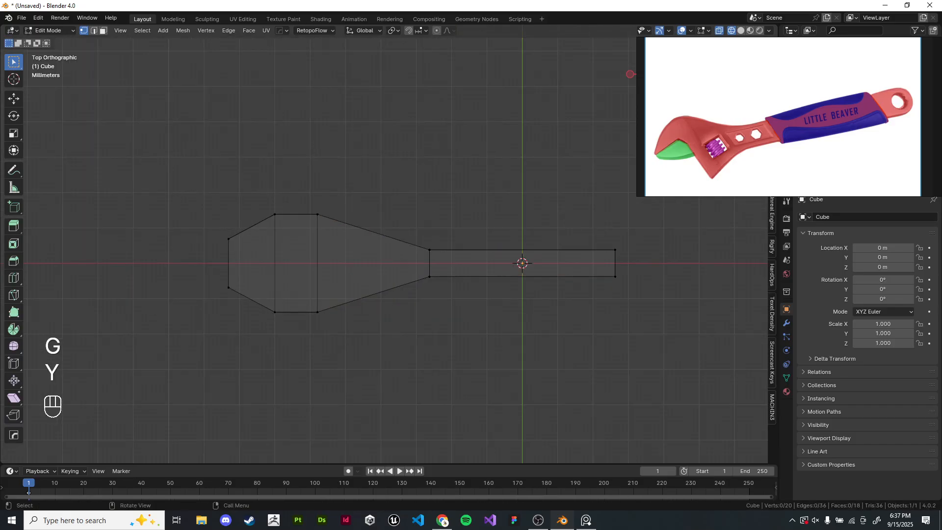
key(z)
key(z)
key(z)
- Select the handle-side vertices of the tapered neck and move them about 18 mm along X toward the head
drag(386, 115, 468, 423)
mouse_move(469, 424)
shift+middle_down()
mouse_move(436, 402)
mouse_move(473, 416)
shift+middle_up()
scroll(436, 402, up, 2)
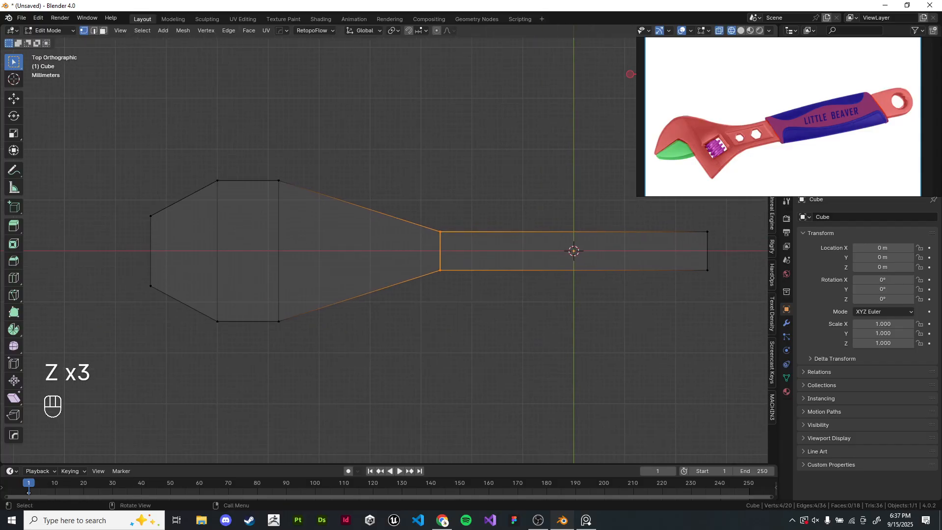
key(g)
key(x)
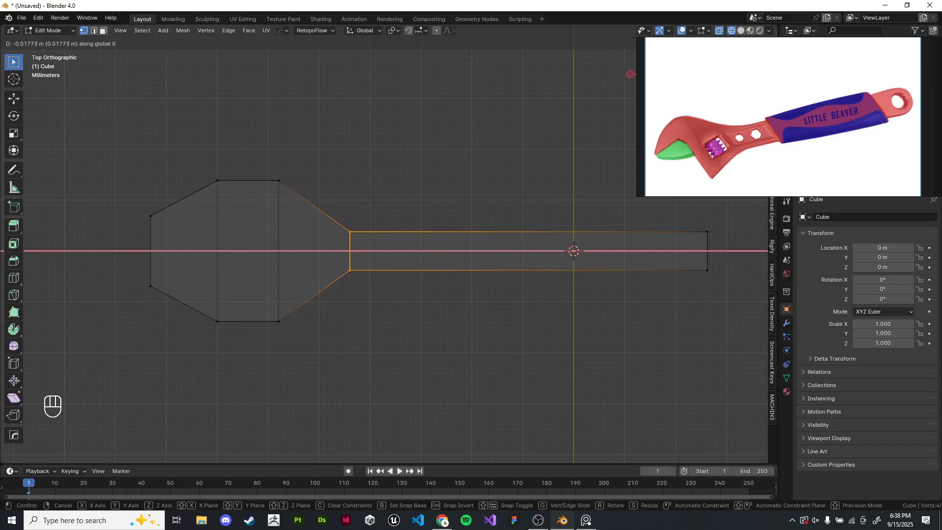
click(350, 251)
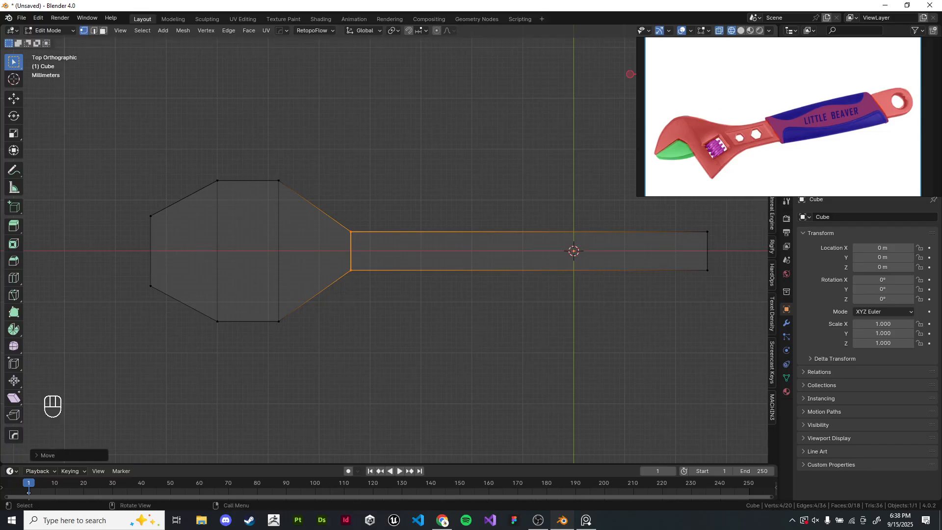
mouse_move(351, 251)
shift+middle_down()
mouse_move(396, 242)
mouse_move(353, 250)
shift+middle_up()
- Switch to the browser showing the lecture slides
key(alt+Tab)
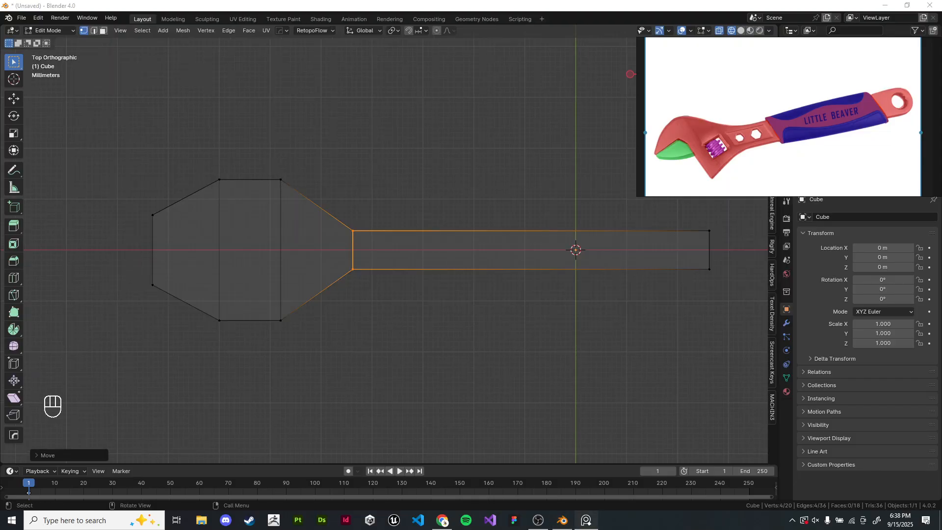
key(alt+Tab)
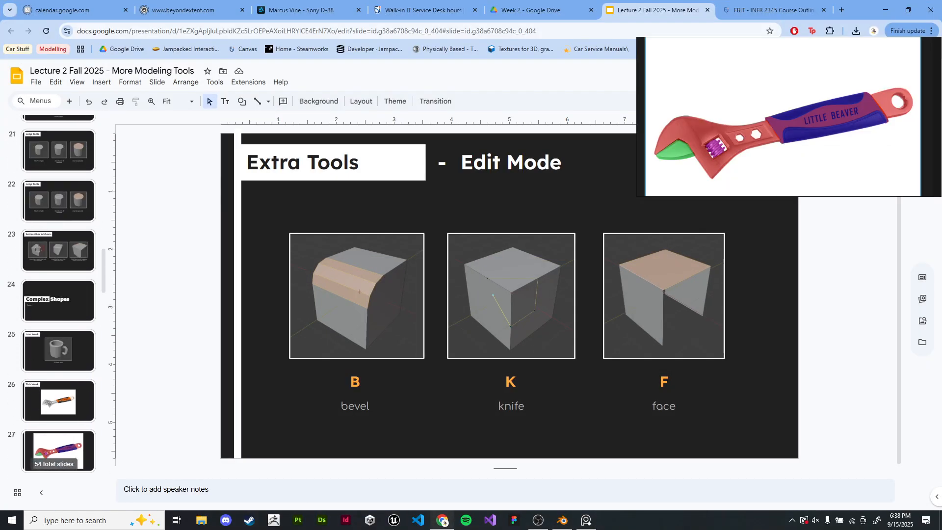
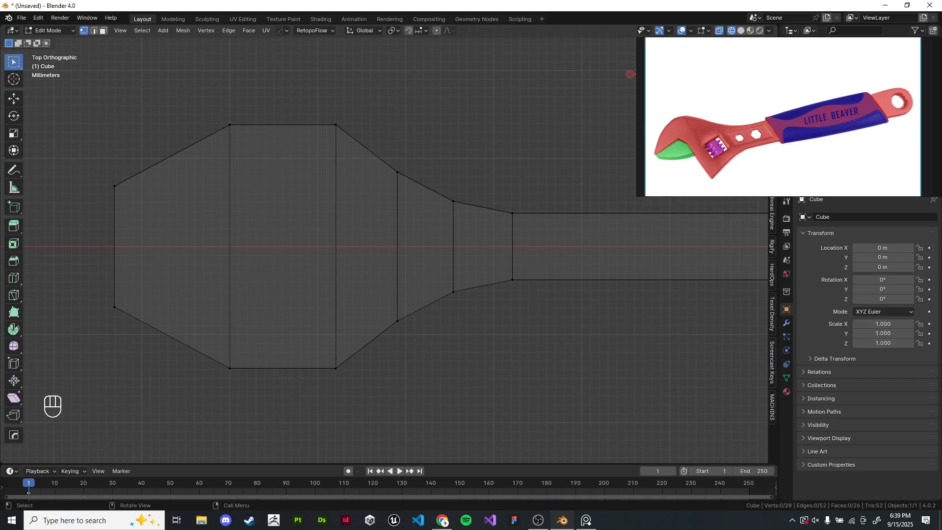
- Move the head's left vertical edge loop along X toward the tip
drag(211, 79, 260, 402)
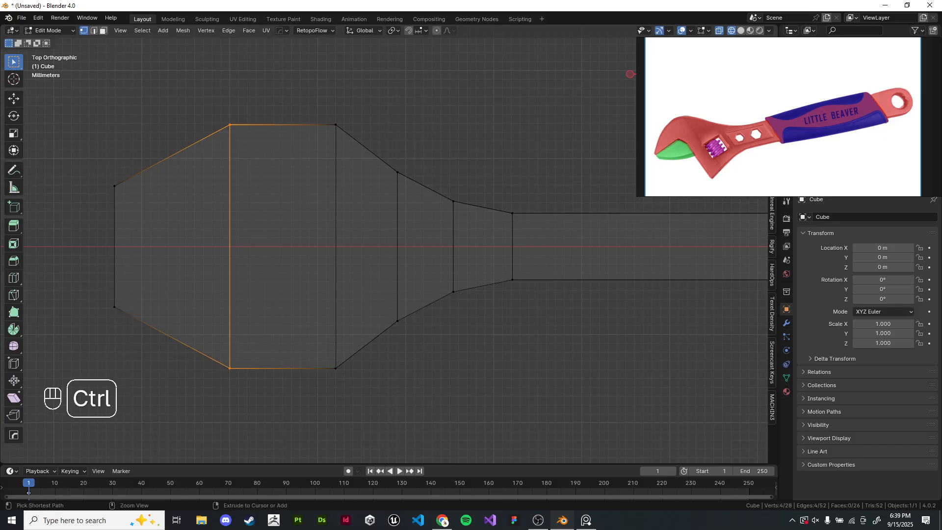
key(g)
key(x)
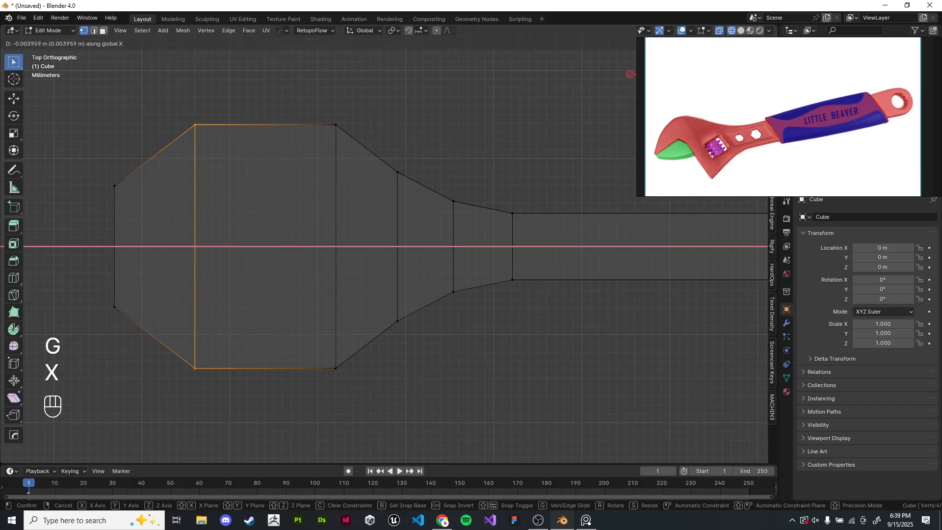
click(243, 402)
- Select the head's widest edge loop and scale it along Y to about 1.08
drag(304, 87, 328, 144)
drag(304, 88, 377, 405)
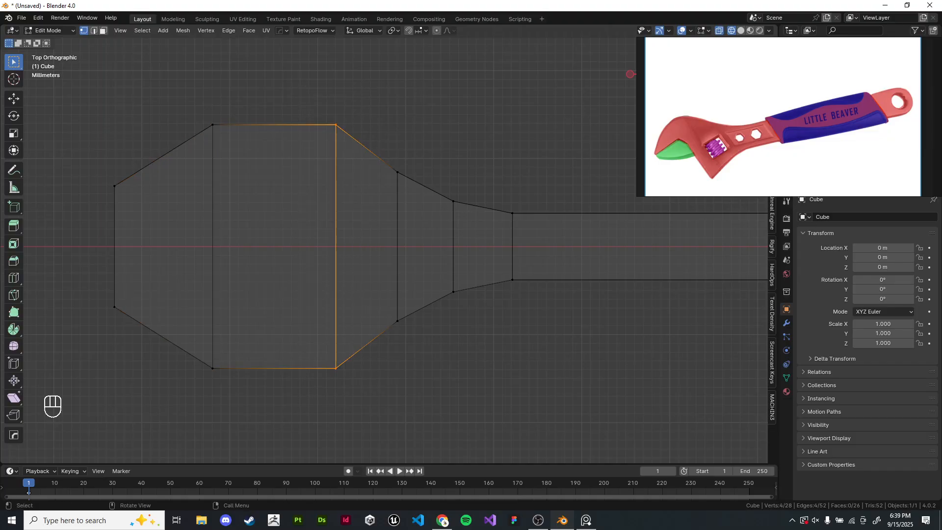
drag(171, 96, 241, 397)
key(s)
key(y)
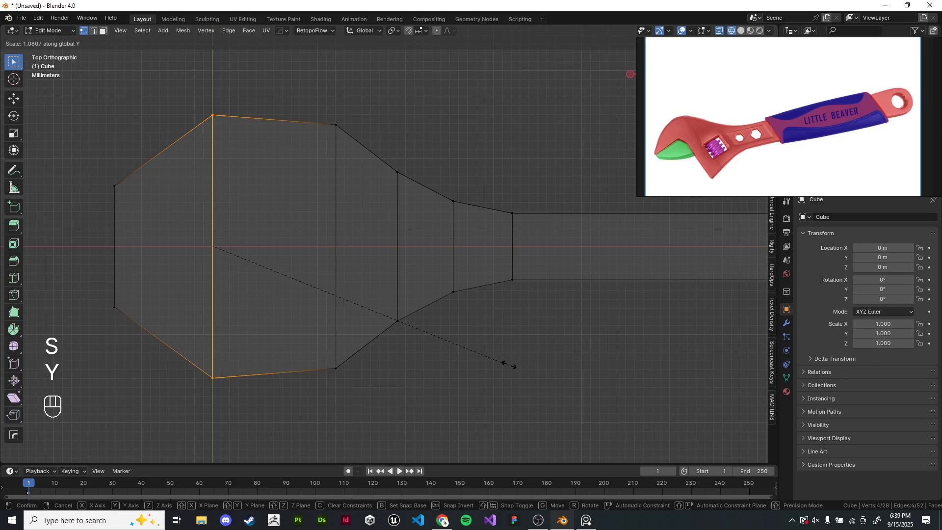
click(576, 358)
- Move that edge loop along X toward the tip, then bevel it into two segments about 7 mm wide
key(g)
key(x)
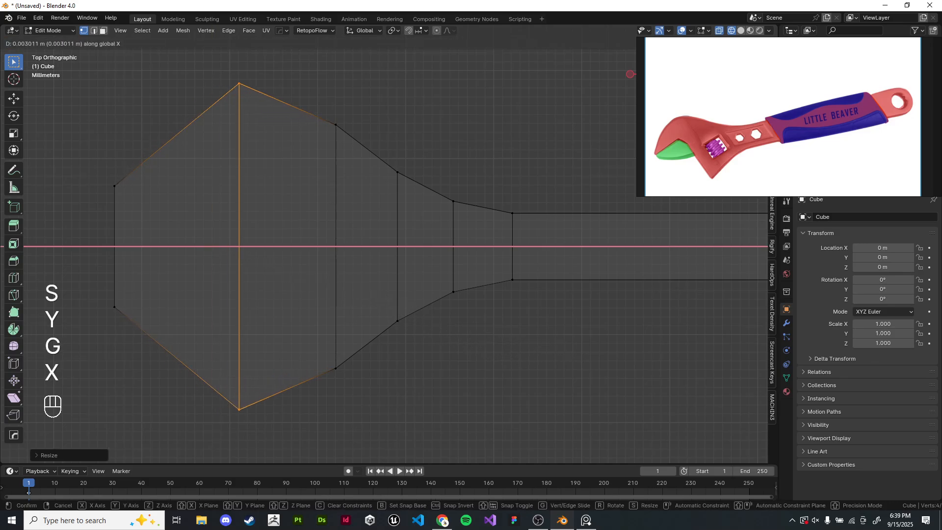
key(ctrl+b)
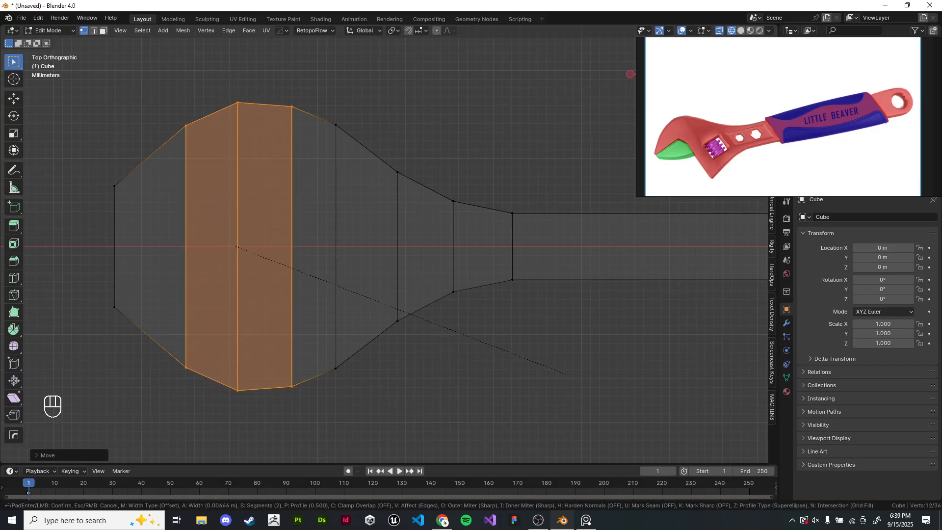
click(565, 374)
middle_drag(565, 374, 583, 319)
- Inspect the wrench outline from the top in solid shading, toggling between object and edit mode
key(z)
click(525, 273)
mouse_move(526, 273)
middle_down()
mouse_move(571, 233)
mouse_move(682, 270)
mouse_move(579, 334)
middle_up()
key(Tab)
click(583, 255)
key(KP_7)
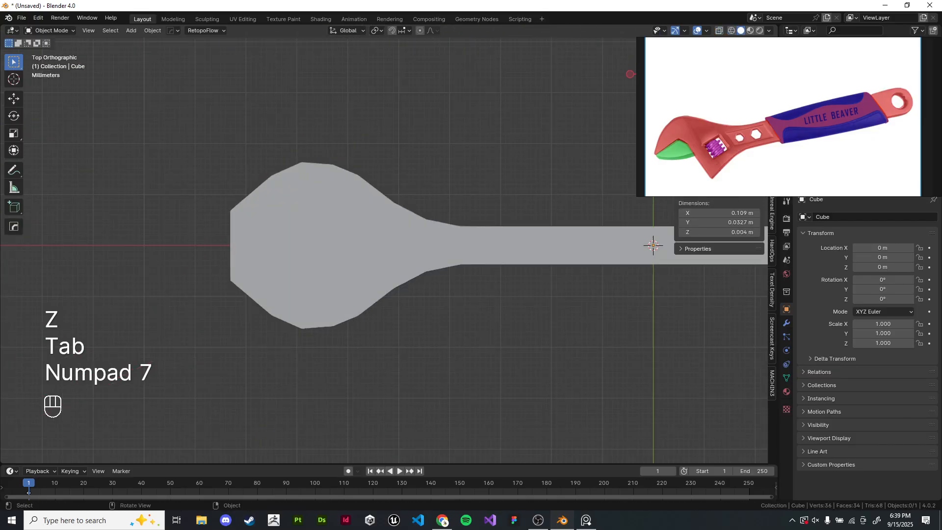
click(652, 245)
shift+middle_drag(653, 245, 623, 254)
key(Tab)
key(Tab)
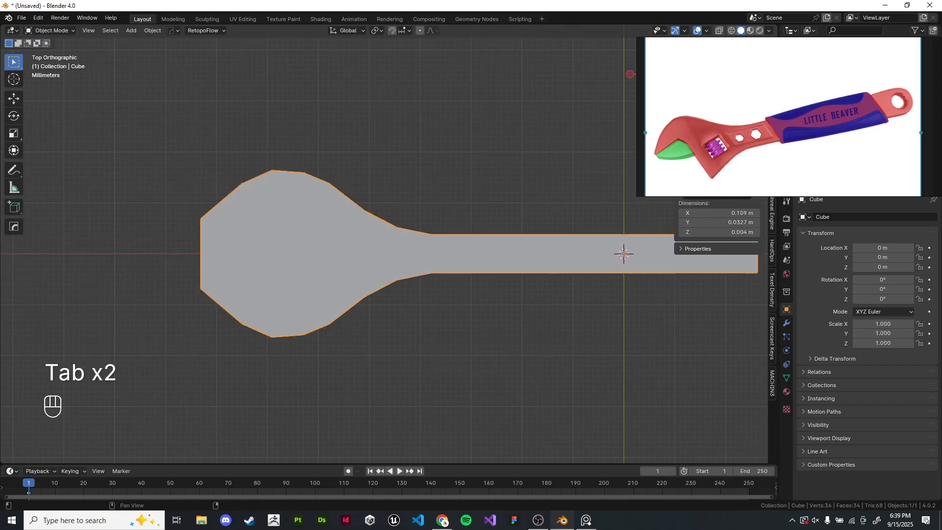
key(Tab)
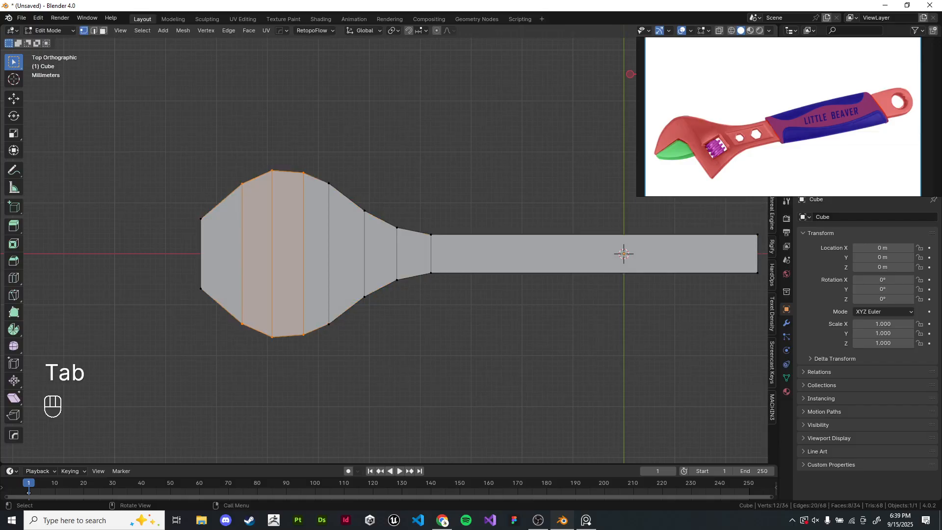
key(Tab)
key(Tab)
click(466, 343)
scroll(466, 343, up, 2)
shift+middle_drag(466, 343, 513, 328)
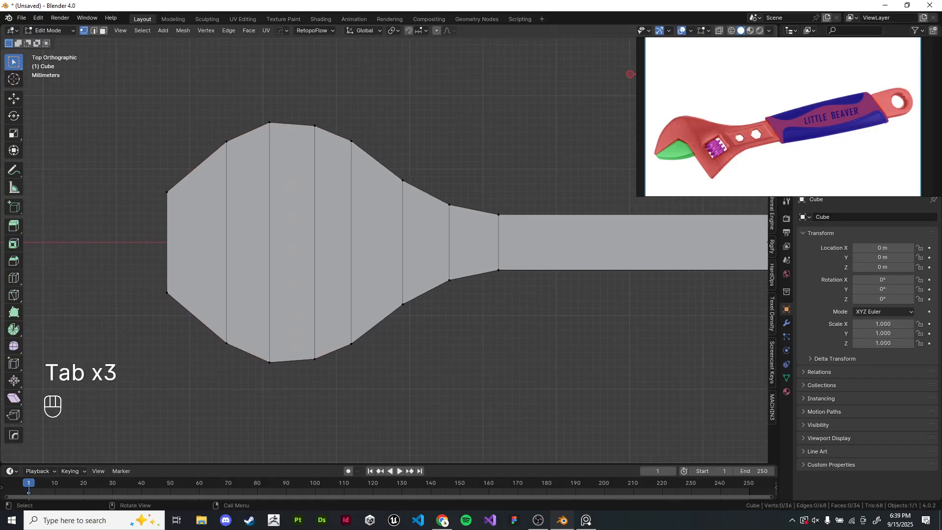
- Add a lengthwise centre loop cut and undo it
key(ctrl+r)
click(402, 242)
right_click(402, 242)
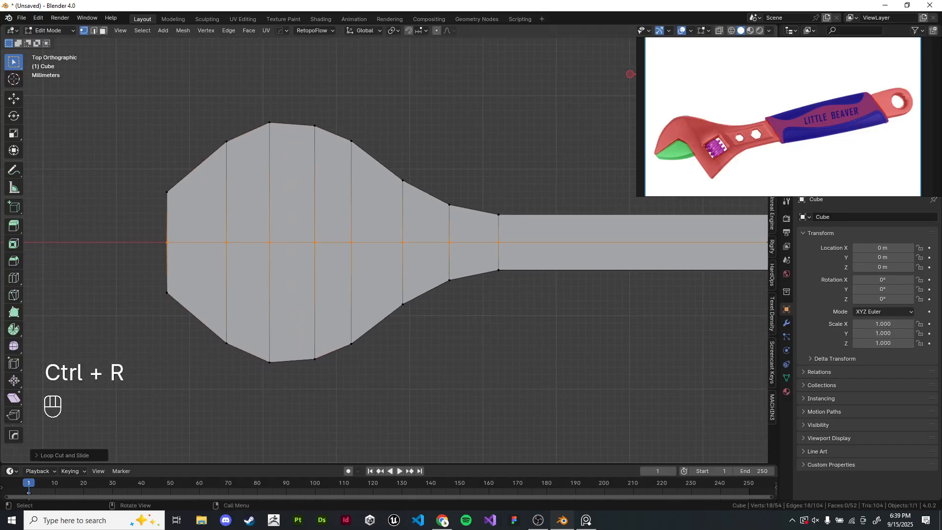
key(ctrl+z)
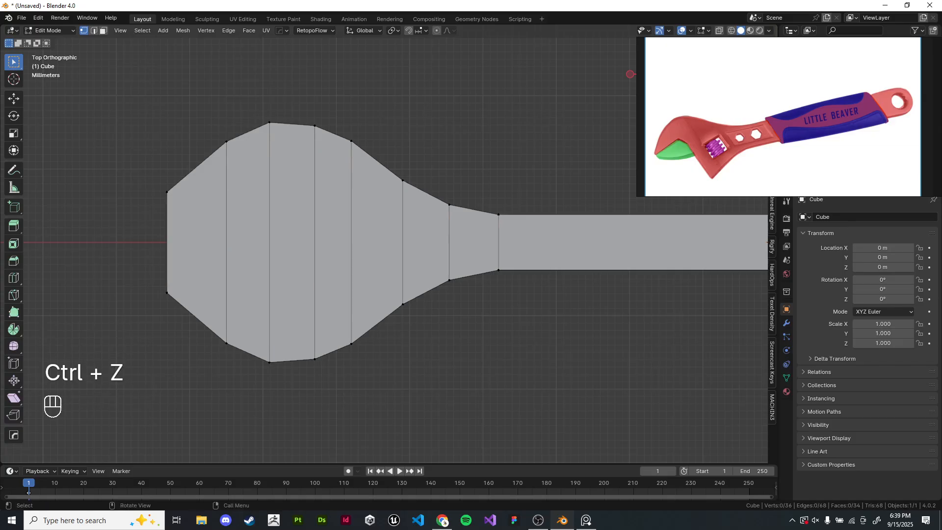
- Add a lengthwise loop cut through the centre of the head and handle, left unslid
shift+middle_drag(392, 246, 418, 255)
scroll(498, 304, up, 1)
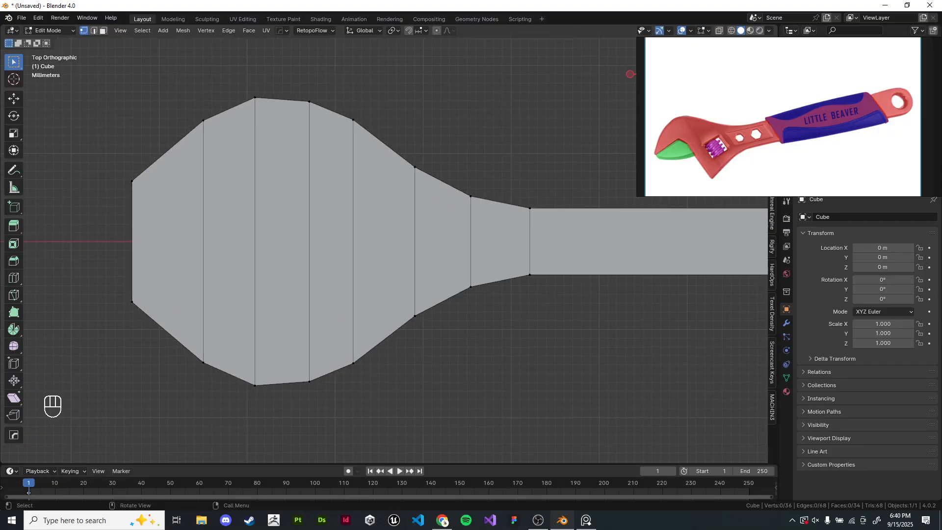
shift+middle_drag(411, 246, 477, 256)
scroll(442, 243, up, 1)
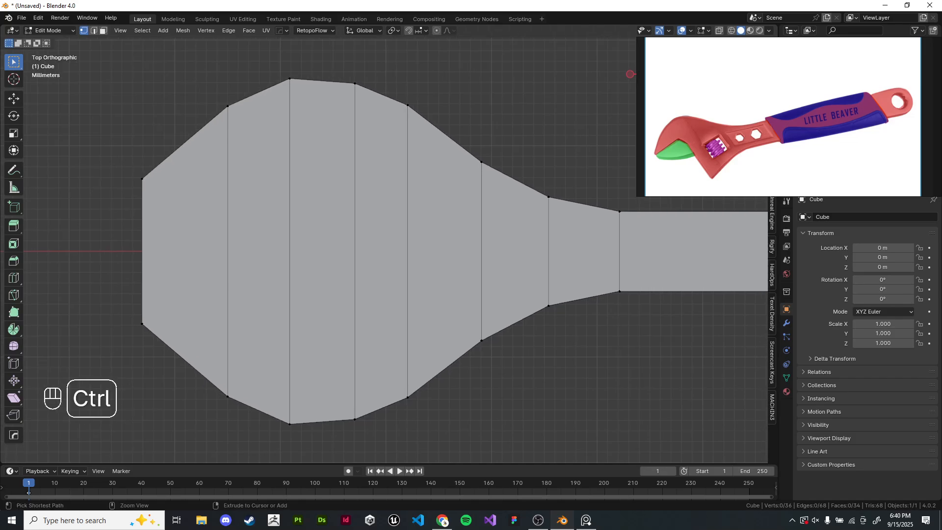
key(ctrl+r)
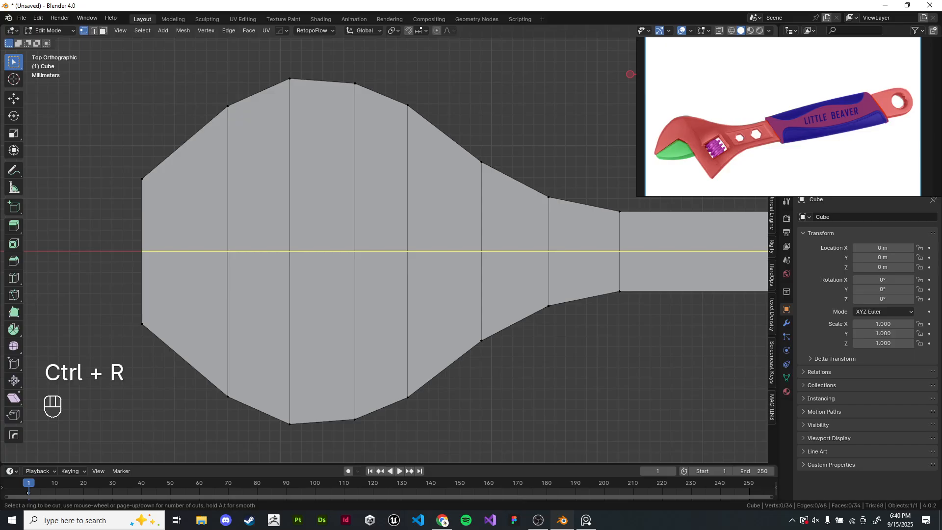
right_click(245, 387)
middle_drag(245, 387, 387, 242)
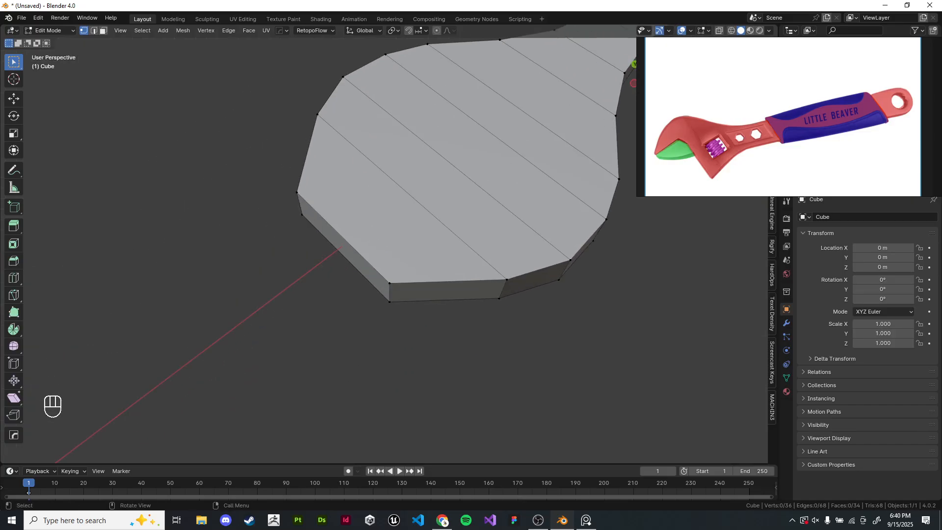
scroll(388, 242, up, 4)
key(ctrl+r)
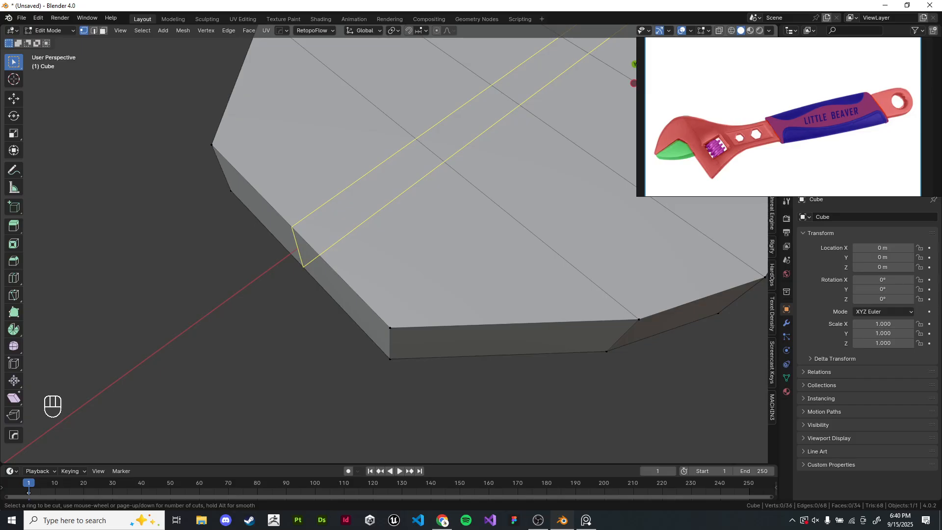
right_click(387, 299)
shift+middle_drag(387, 299, 370, 314)
key(ctrl+r)
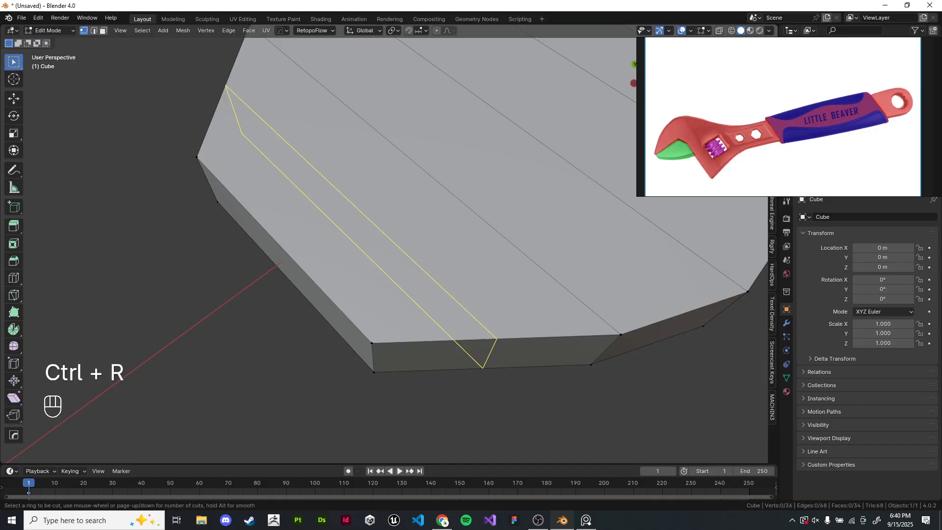
key(ctrl+r)
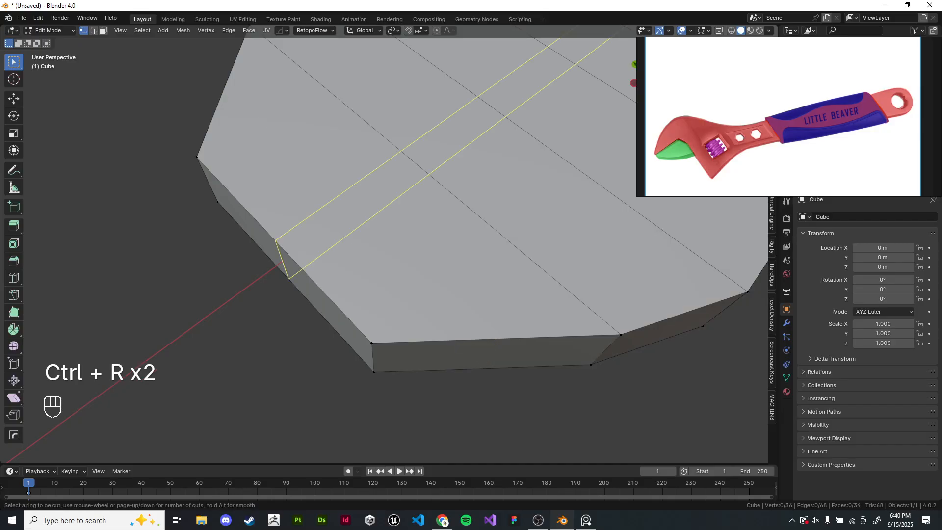
click(252, 235)
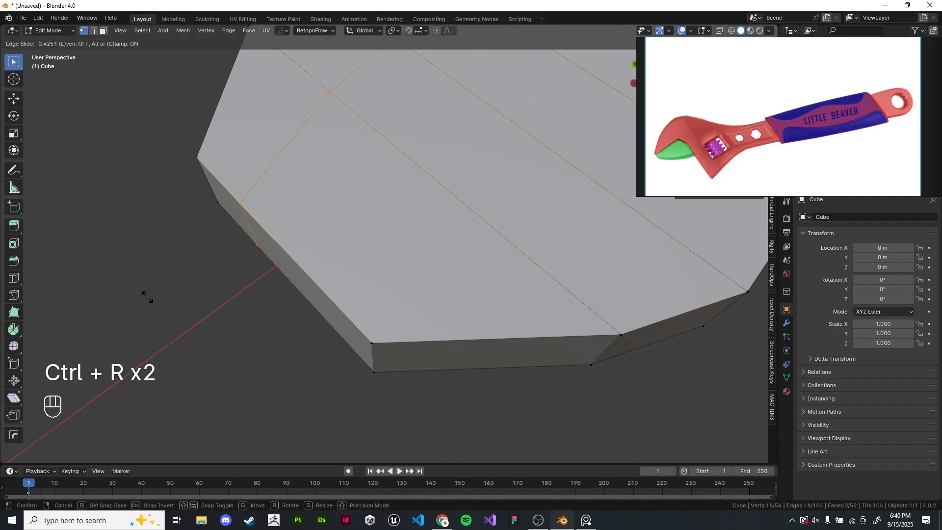
right_click(96, 273)
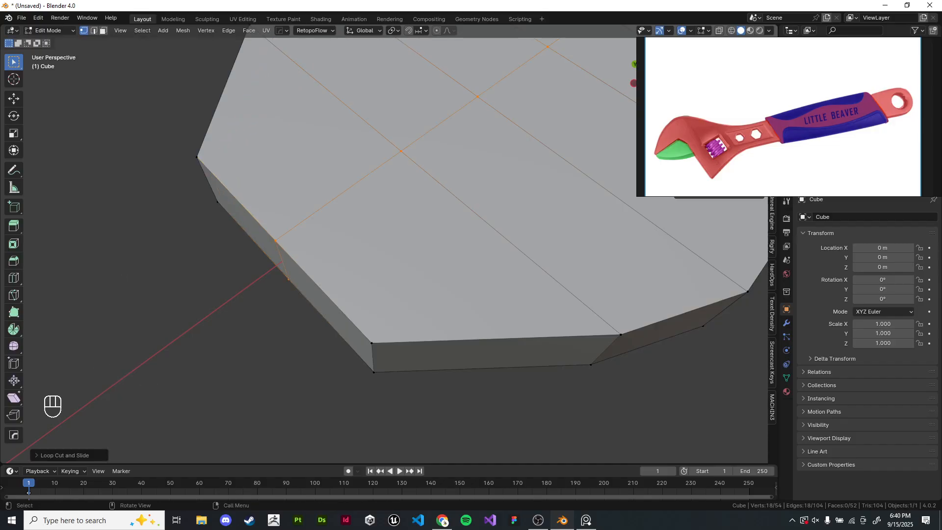
- Delete the two lower faces at the head's tip to open the jaw
scroll(384, 243, down, 4)
middle_drag(384, 244, 217, 280)
key(KP_7)
shift+middle_drag(373, 343, 434, 339)
click(422, 344)
click(103, 30)
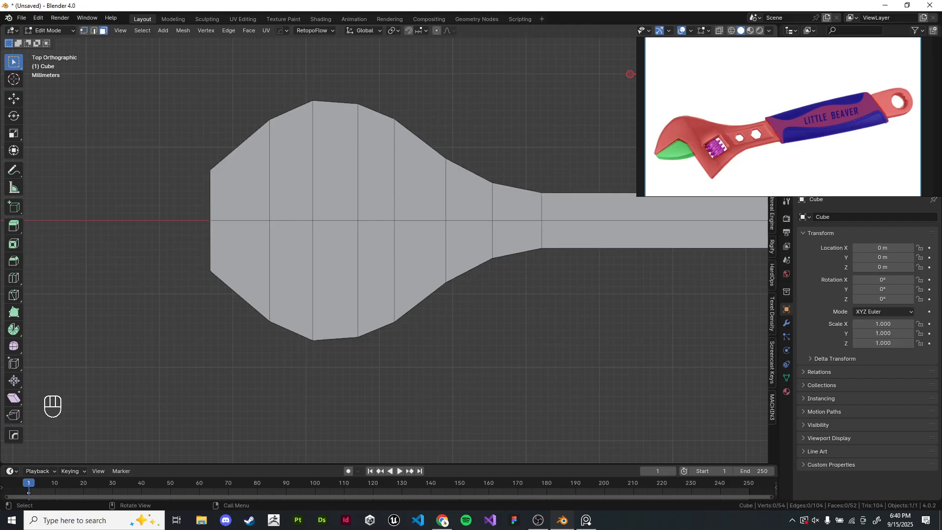
key(z)
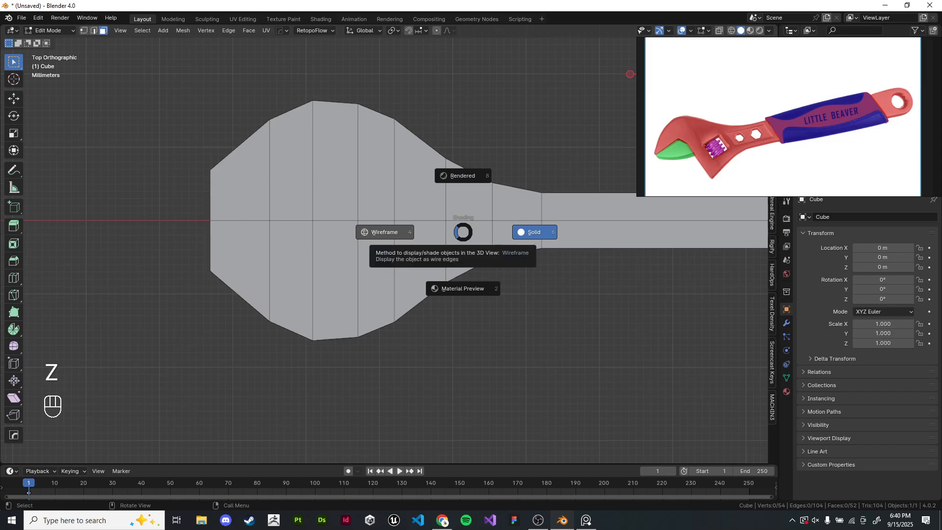
click(384, 232)
shift+middle_drag(384, 232, 428, 225)
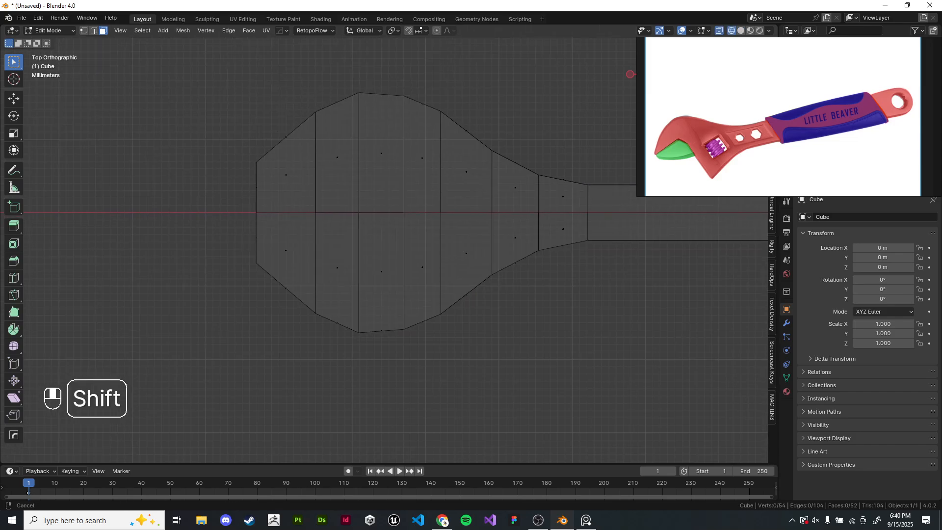
scroll(428, 226, up, 1)
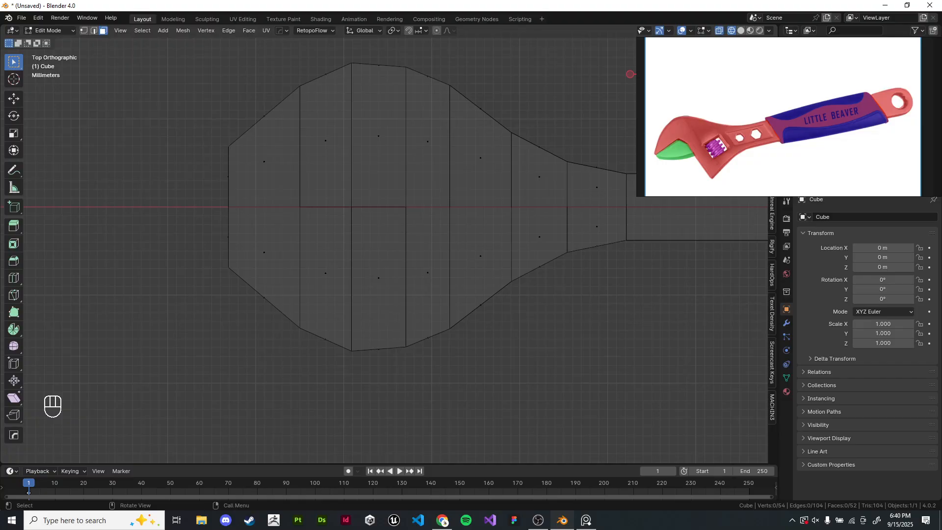
drag(256, 229, 342, 340)
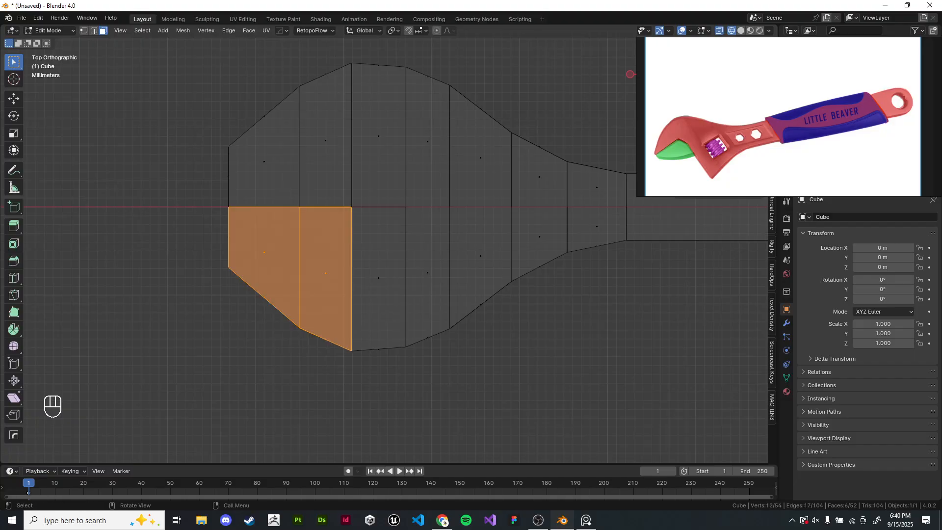
scroll(363, 295, down, 1)
shift+middle_drag(363, 295, 258, 300)
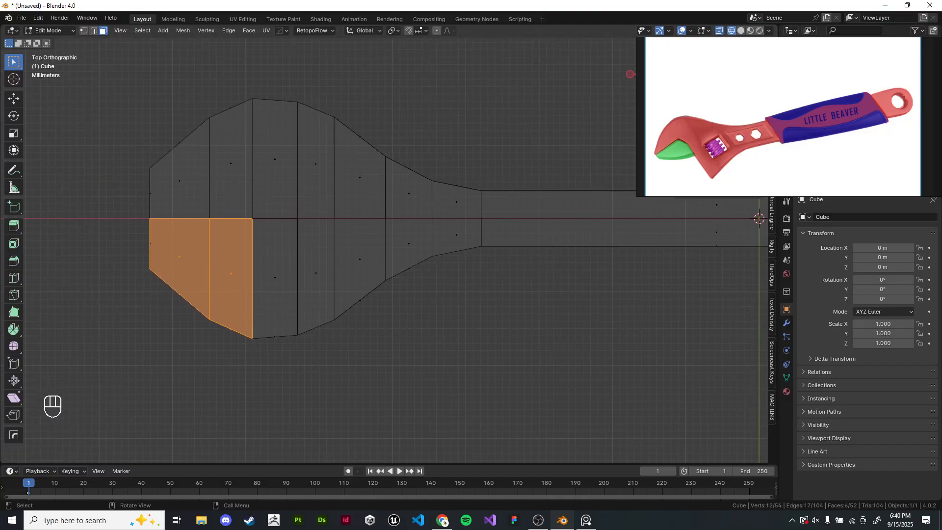
key(x)
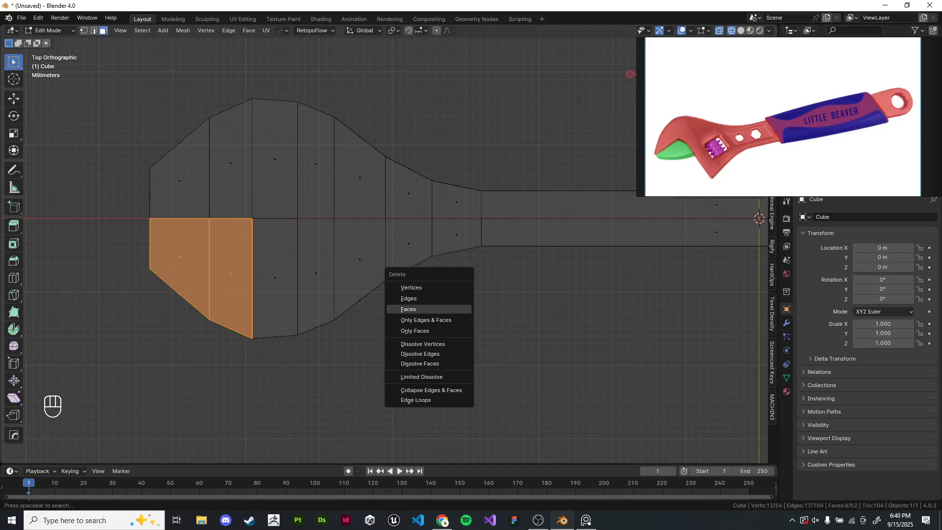
click(408, 309)
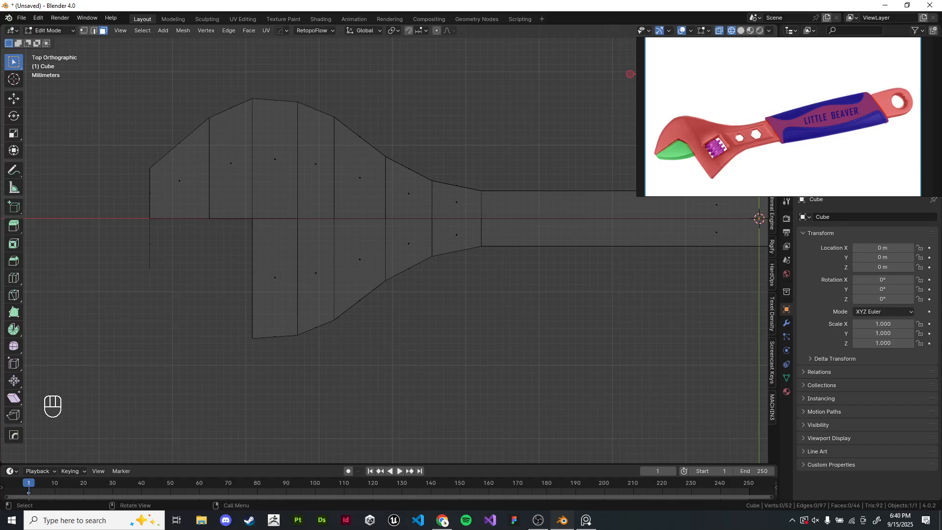
- Delete the leftover inner wall face at the jaw opening
key(z)
mouse_move(408, 294)
middle_down()
mouse_move(470, 220)
mouse_move(434, 221)
middle_up()
mouse_move(434, 221)
shift+middle_down()
mouse_move(466, 233)
mouse_move(498, 206)
shift+middle_up()
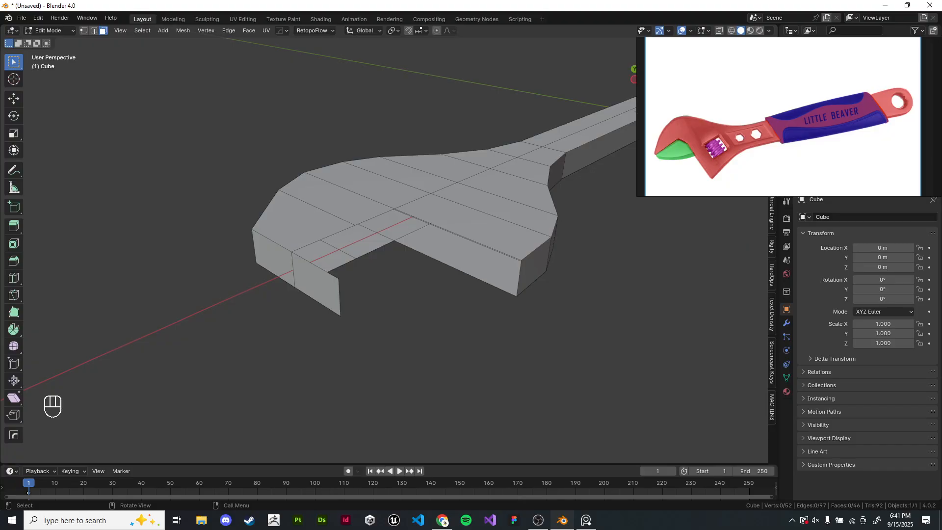
shift+middle_drag(321, 280, 334, 311)
click(330, 316)
key(x)
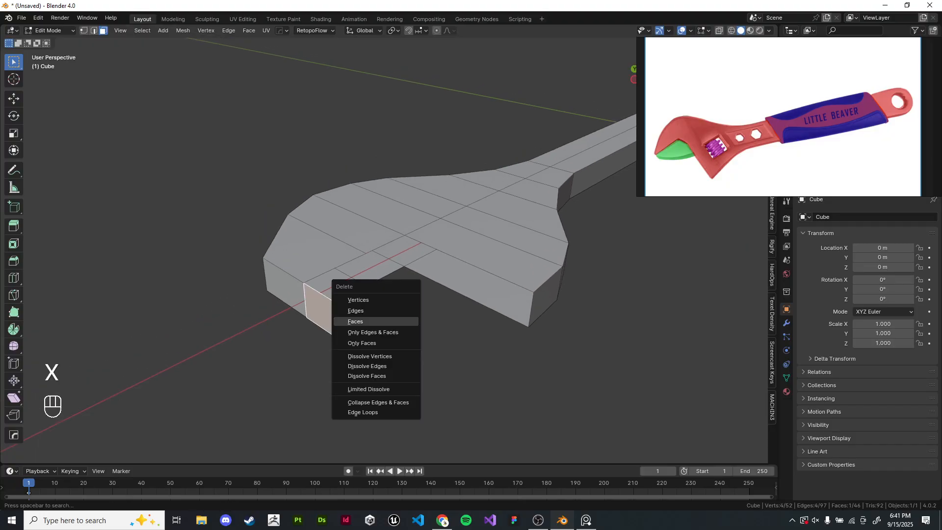
click(392, 322)
shift+middle_drag(398, 326, 394, 309)
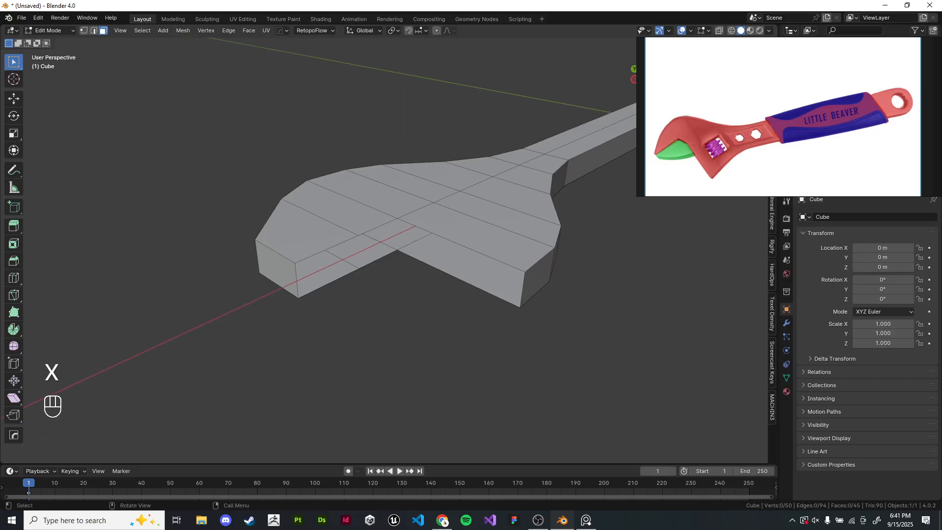
- Select the jaw corner's vertical edge and fill the open inner walls of the jaw with faces
scroll(394, 309, up, 1)
click(84, 30)
right_click(243, 258)
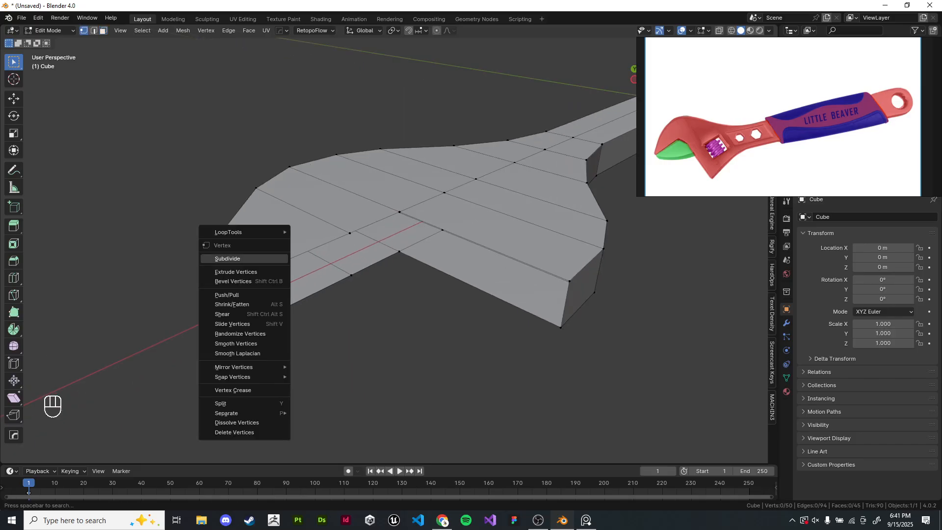
click(271, 314)
shift+click(265, 269)
shift+middle_drag(294, 275, 273, 269)
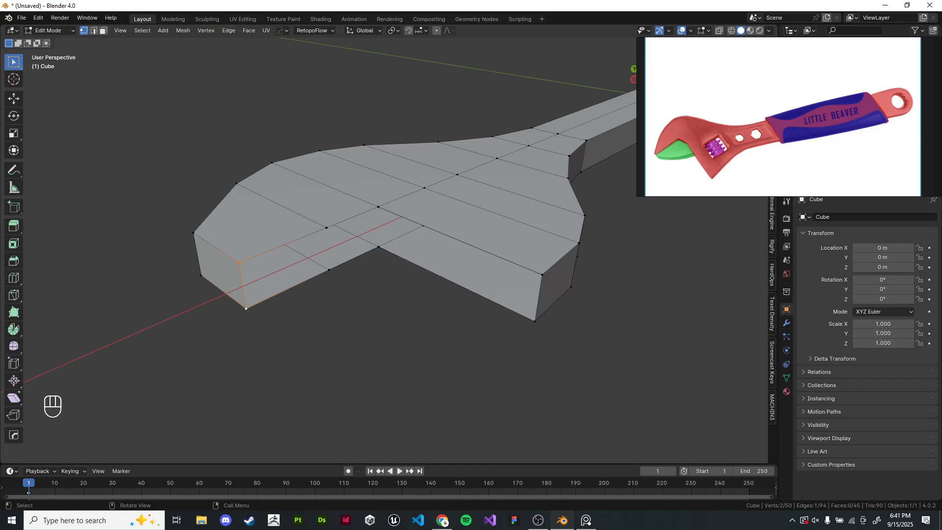
key(f)
key(f)
key(f)
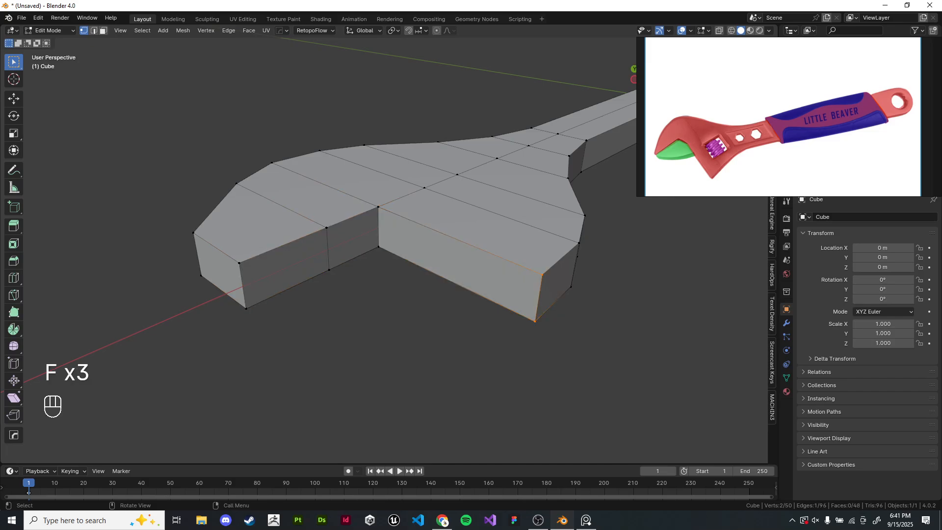
- Move the jaw's inner top-edge vertices about 5.3 mm along Y to widen the jaw opening
key(Tab)
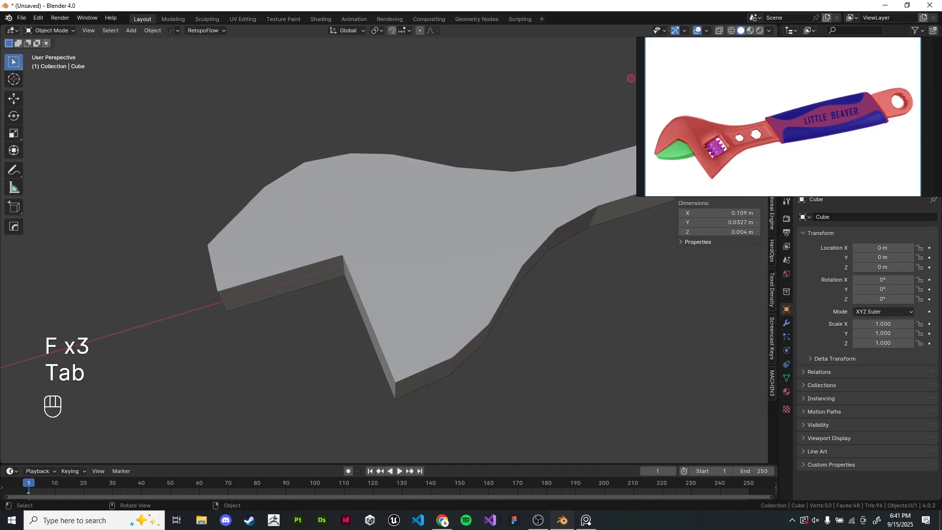
scroll(360, 270, down, 4)
middle_drag(388, 245, 378, 224)
key(KP_7)
scroll(378, 224, up, 4)
scroll(230, 308, down, 3)
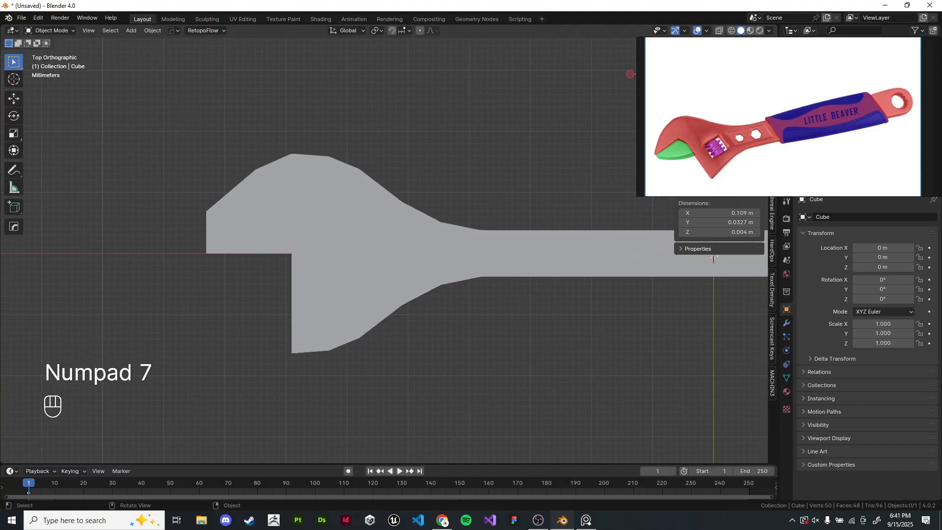
shift+middle_drag(230, 308, 237, 315)
scroll(325, 242, up, 3)
key(Tab)
shift+middle_drag(325, 242, 395, 257)
scroll(388, 251, down, 2)
key(z)
key(z)
scroll(395, 257, up, 2)
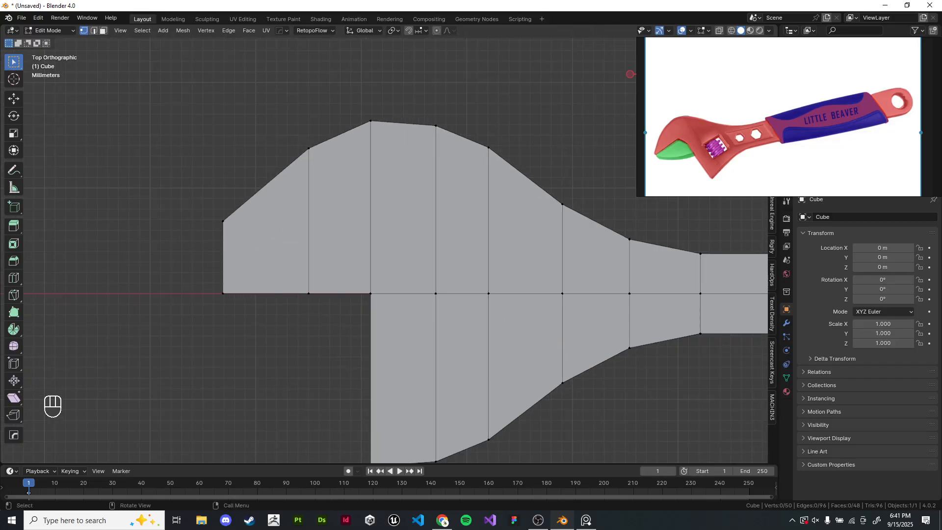
scroll(395, 257, down, 2)
shift+middle_drag(396, 258, 307, 219)
shift+middle_drag(223, 237, 339, 238)
scroll(338, 237, up, 3)
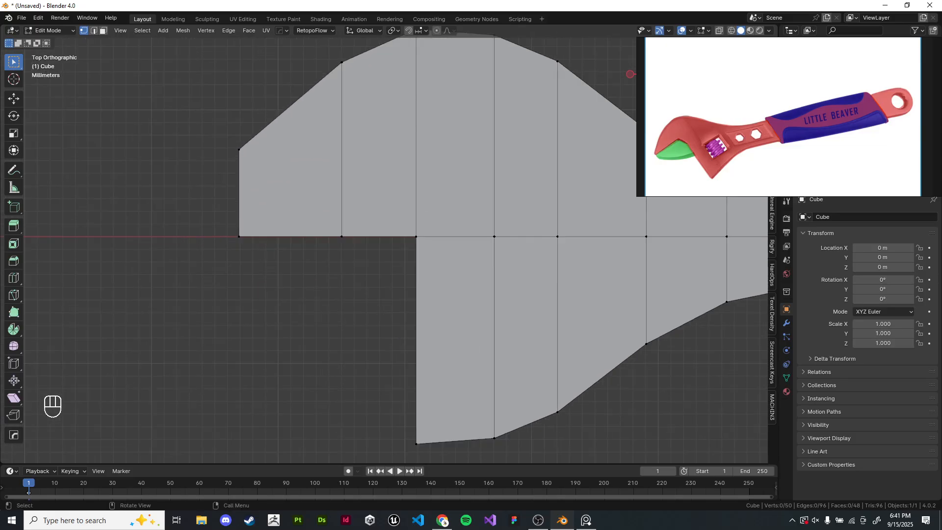
key(z)
click(282, 235)
drag(220, 216, 434, 278)
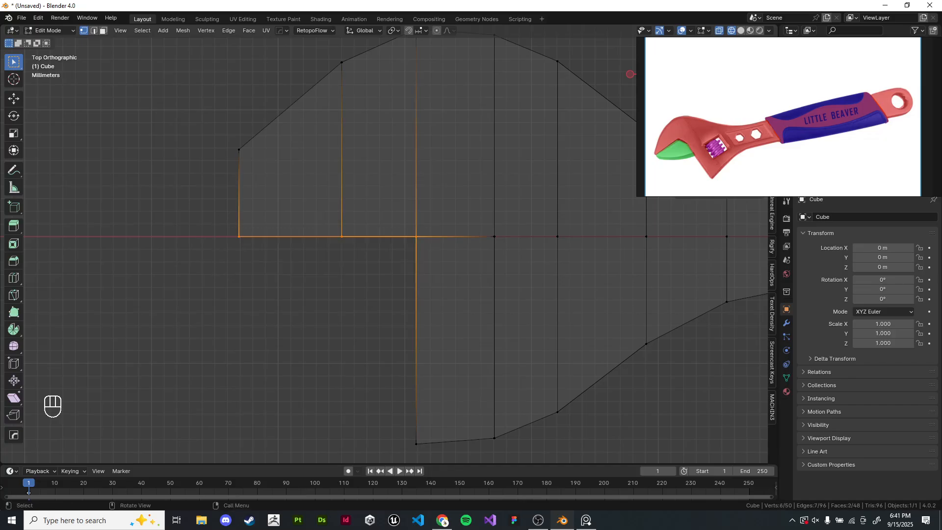
shift+middle_drag(417, 235, 402, 255)
key(g)
key(y)
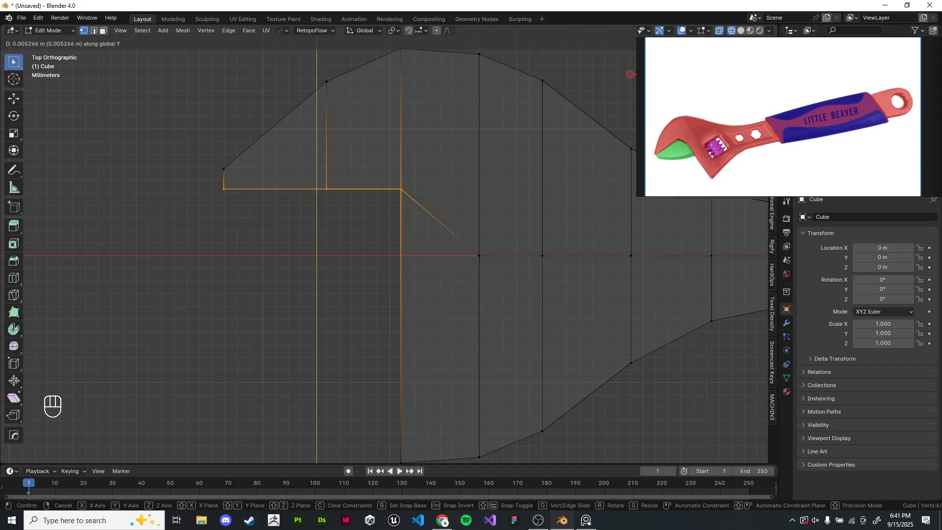
click(401, 220)
key(z)
mouse_move(400, 221)
shift+middle_down()
mouse_move(296, 206)
mouse_move(225, 214)
shift+middle_up()
scroll(297, 207, down, 6)
key(Tab)
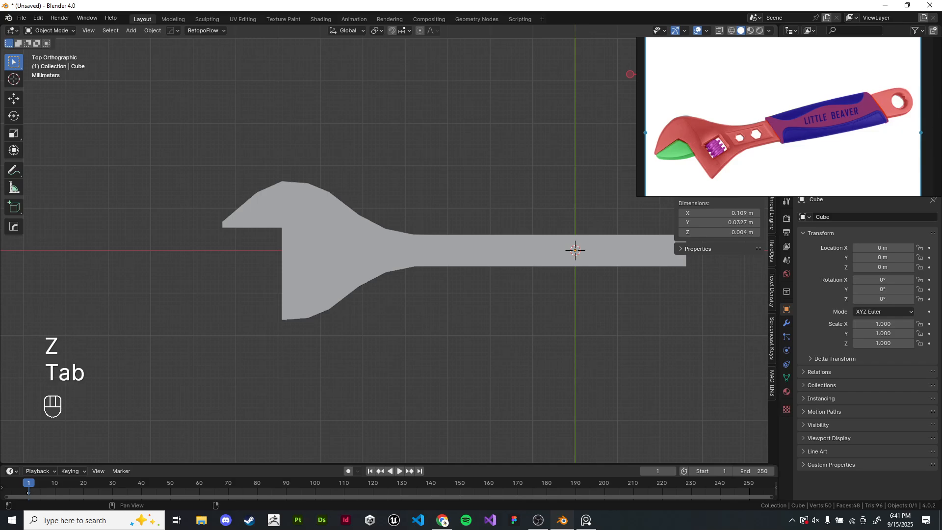
- Duplicate the two upper inner jaw wall faces in place and separate them into a new object
click(554, 181)
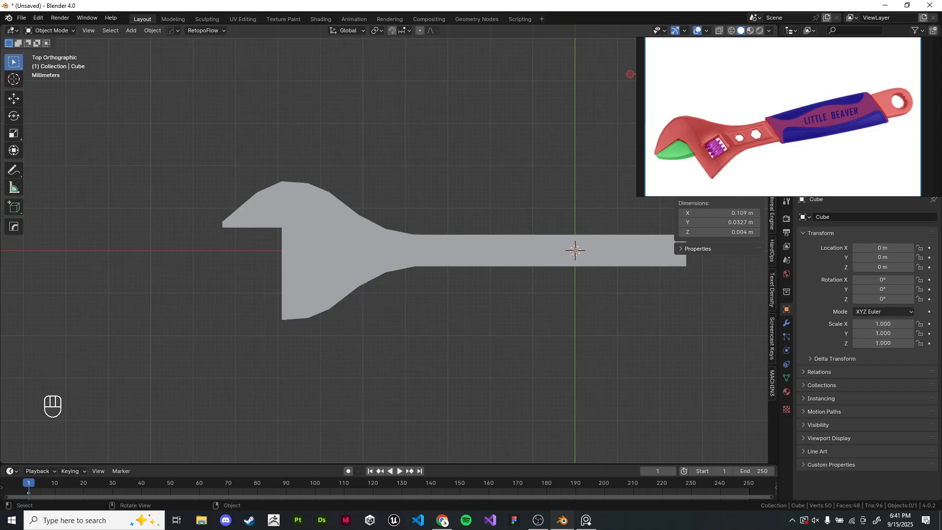
shift+middle_drag(344, 221, 389, 211)
shift+middle_drag(491, 216, 387, 181)
scroll(424, 200, up, 3)
key(Tab)
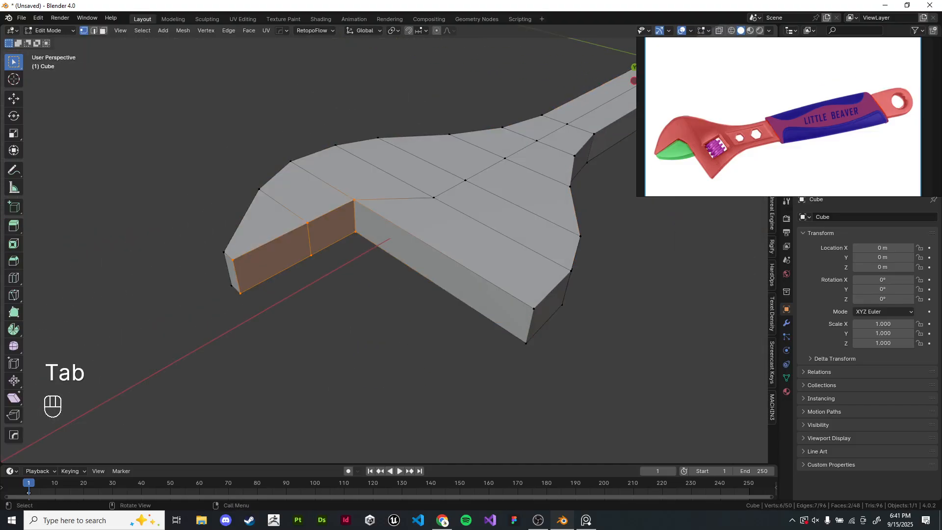
click(353, 304)
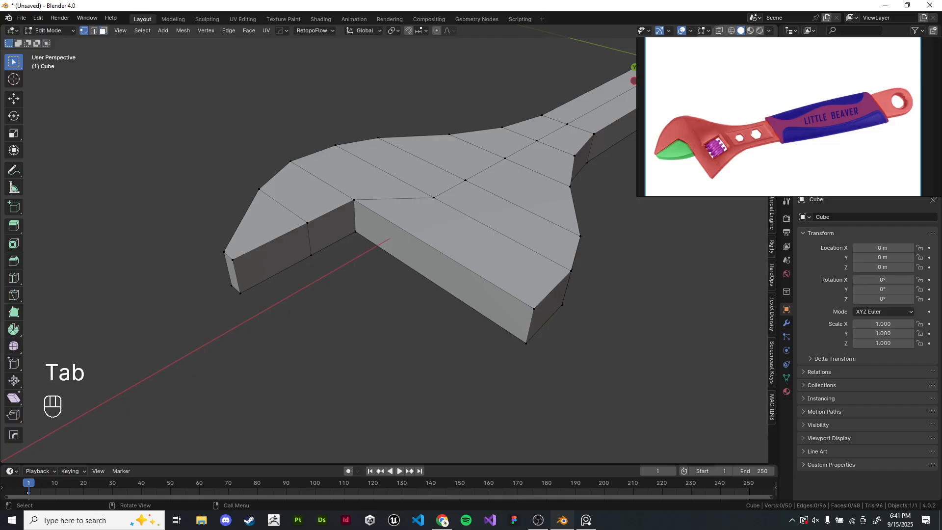
click(103, 30)
click(271, 258)
shift+click(331, 227)
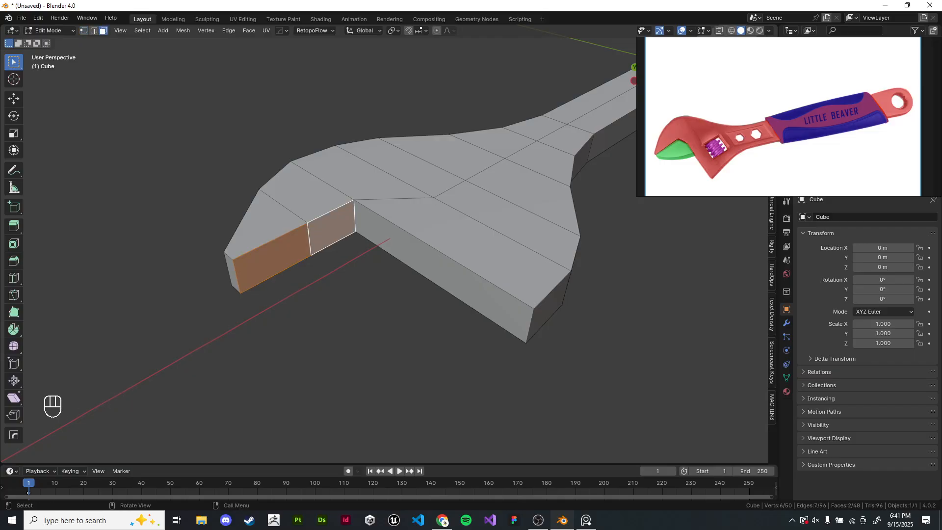
shift+middle_drag(331, 246, 333, 301)
click(353, 304)
scroll(363, 265, up, 1)
scroll(660, 157, up, 6)
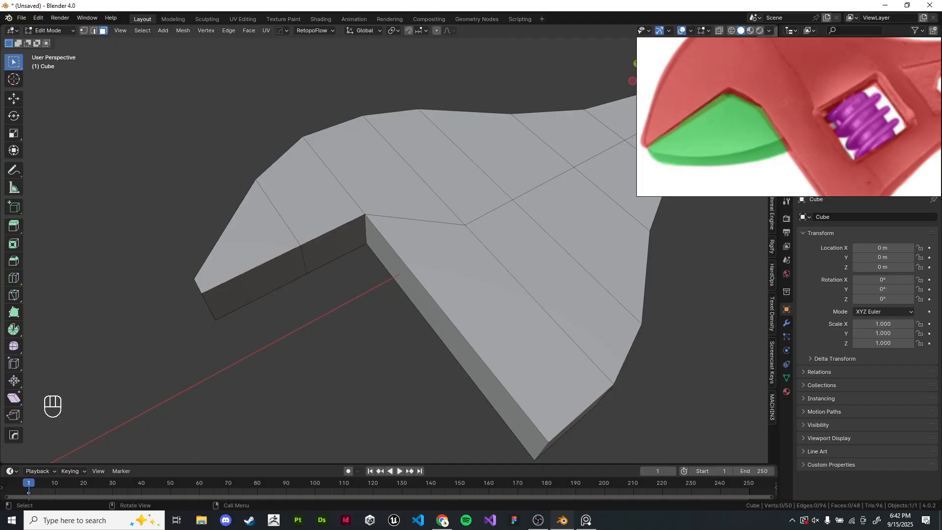
shift+middle_drag(393, 275, 496, 256)
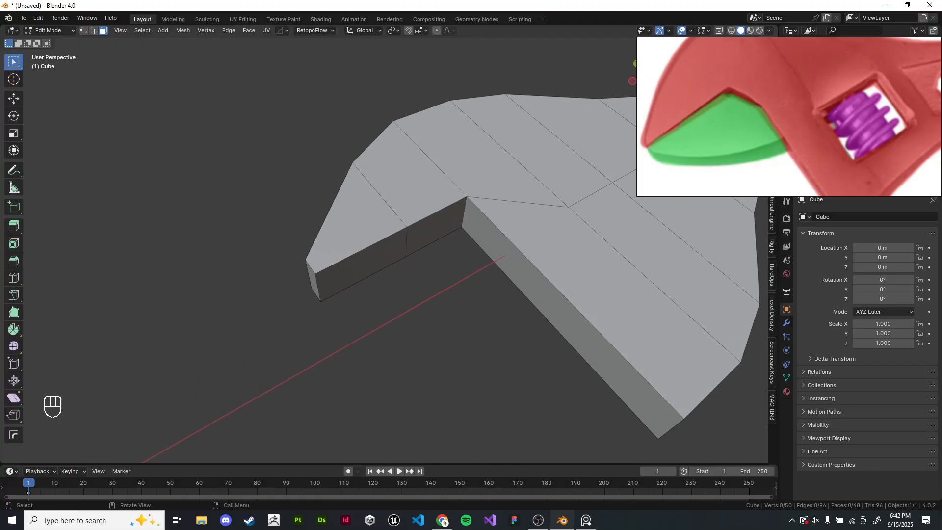
click(435, 227)
shift+click(360, 265)
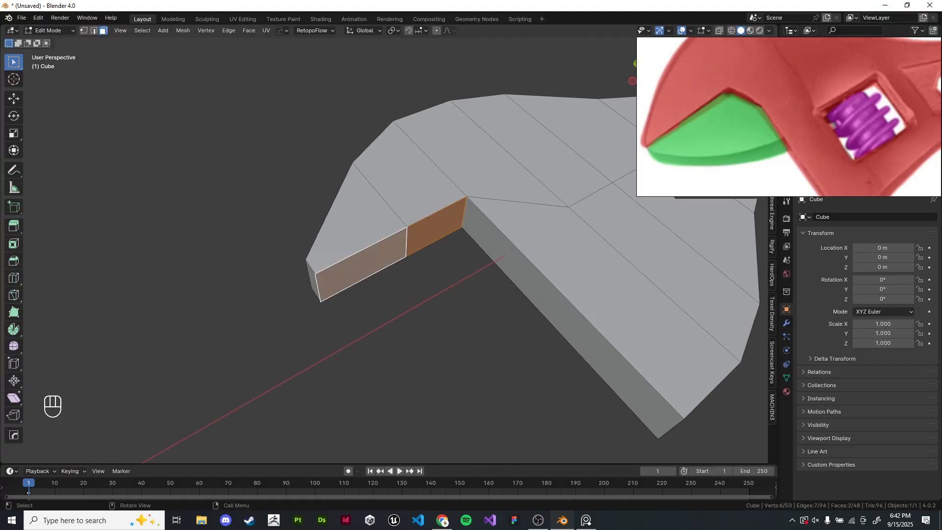
shift+middle_drag(363, 264, 336, 253)
key(shift+d)
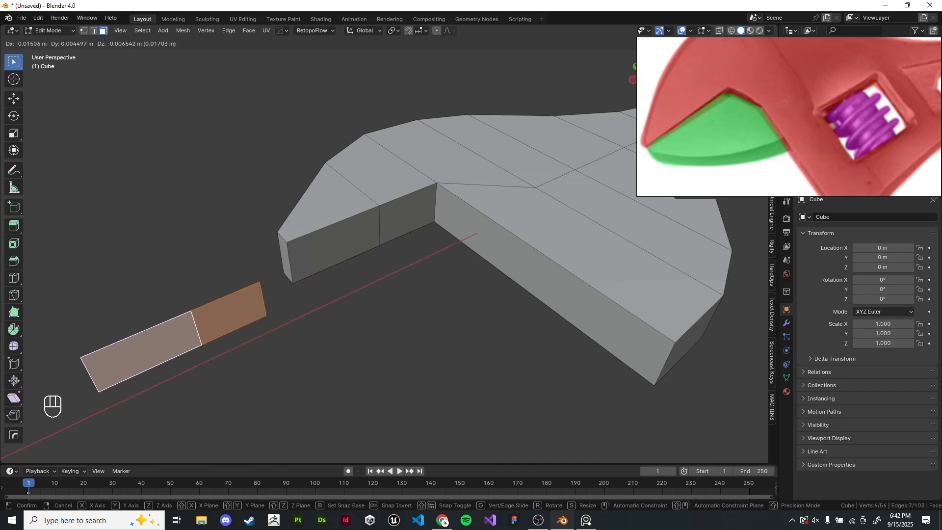
right_click(176, 337)
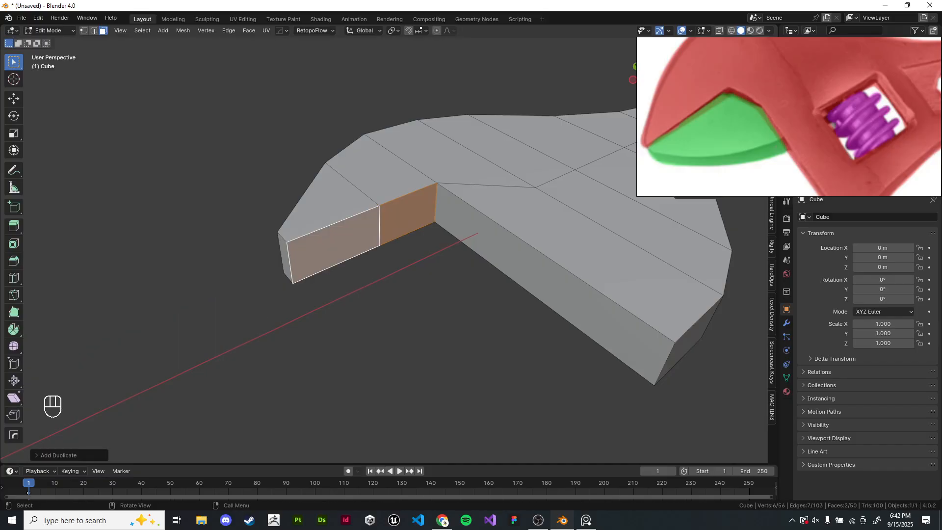
key(g)
right_click(343, 432)
key(p)
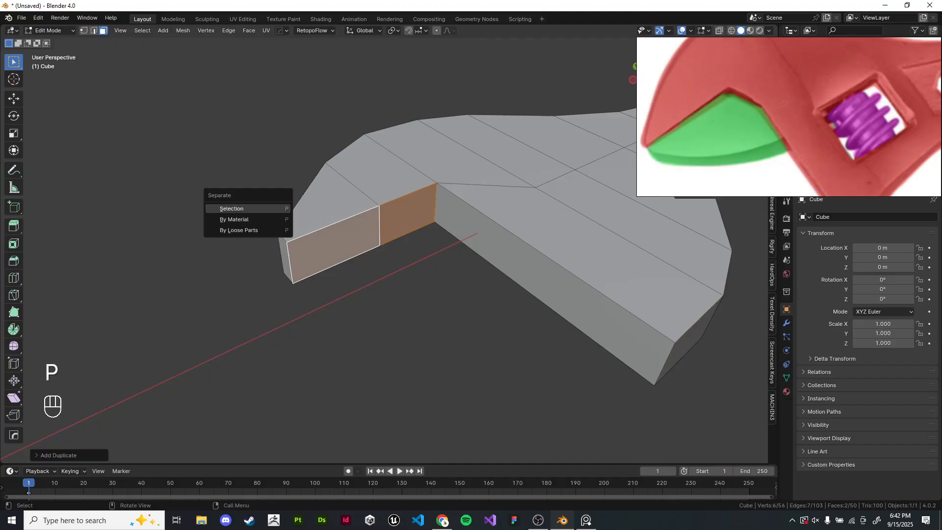
click(231, 208)
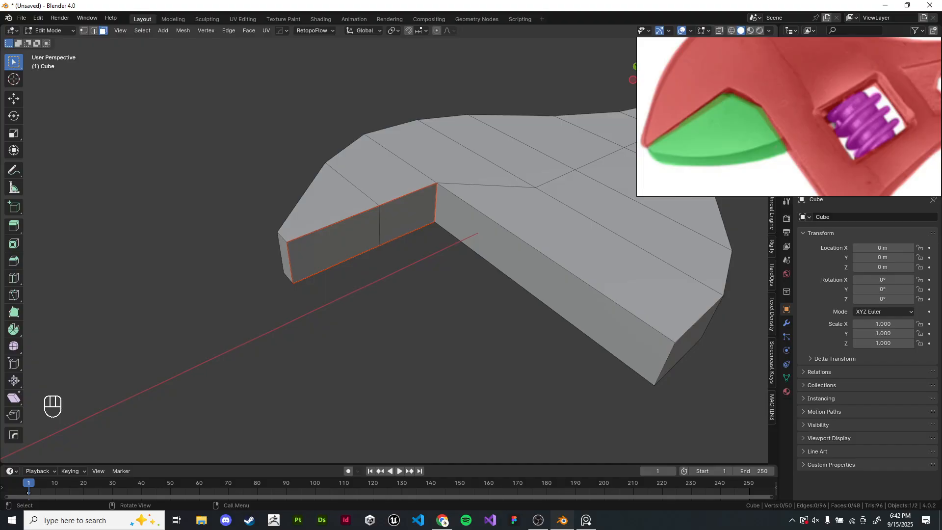
key(Tab)
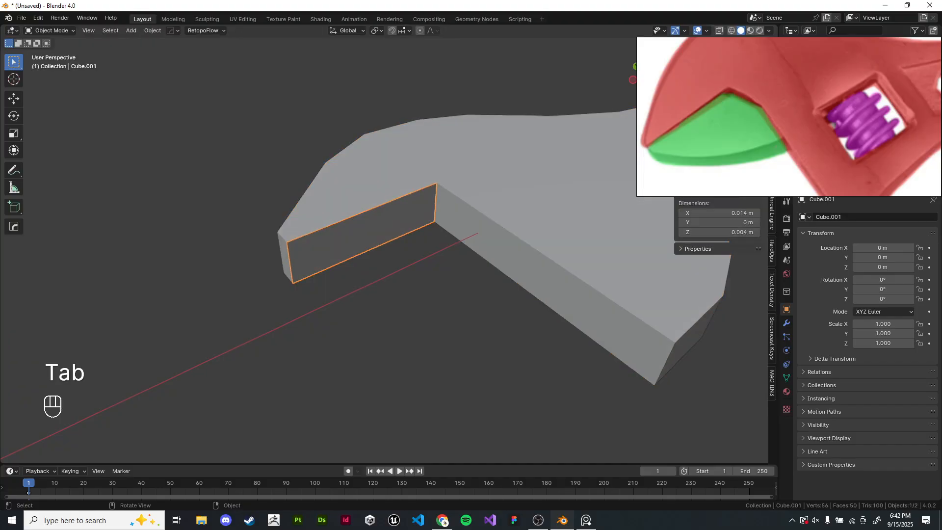
key(g)
key(g)
right_click(351, 303)
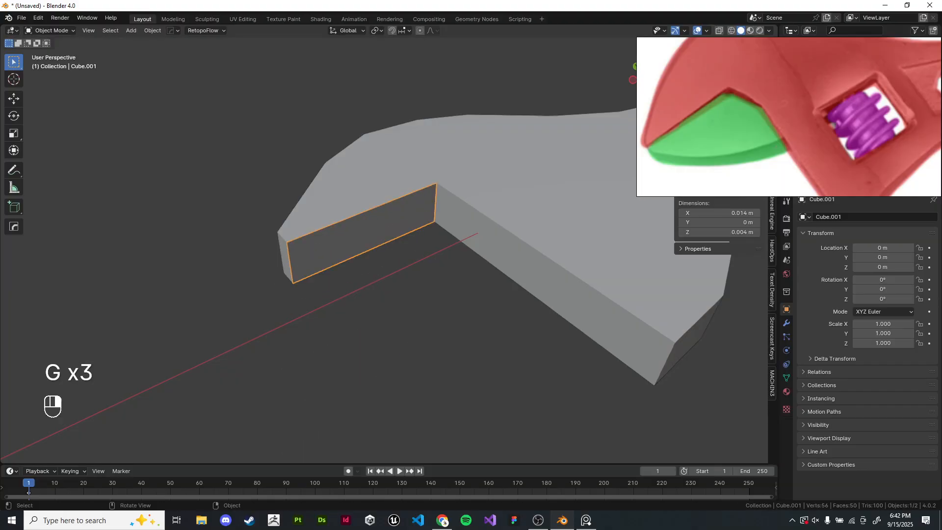
key(g)
right_click(349, 402)
key(g)
right_click(347, 402)
shift+middle_drag(350, 378, 347, 399)
scroll(341, 374, up, 3)
- Extrude the separated wall faces downward in top view to form the lower jaw block
key(Tab)
key(a)
key(KP_7)
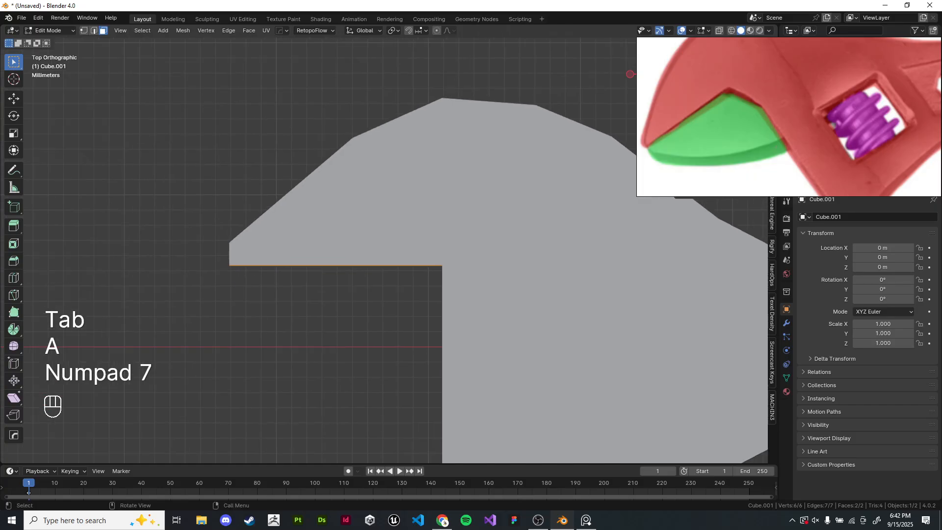
key(e)
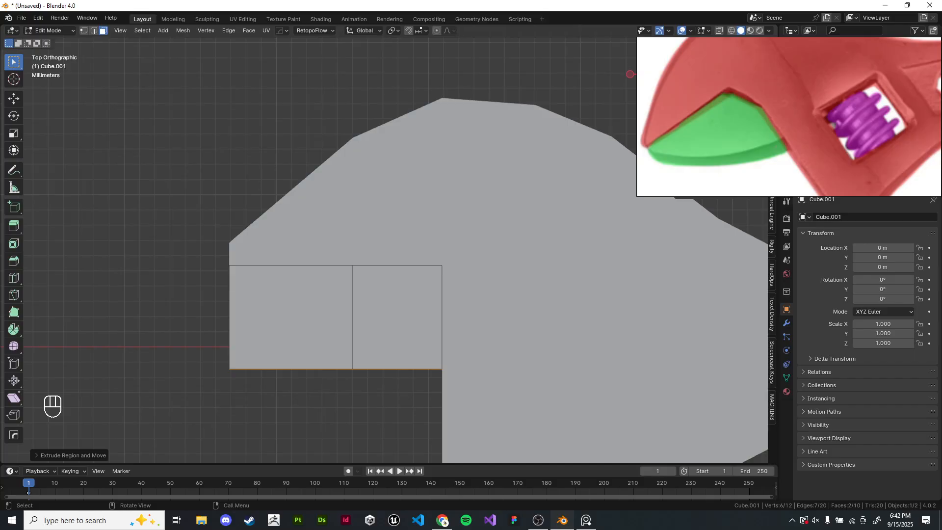
shift+middle_drag(373, 323, 419, 245)
- Move the block's outer lower corner vertex up along Y to slant the lower jaw's edge
scroll(388, 244, up, 2)
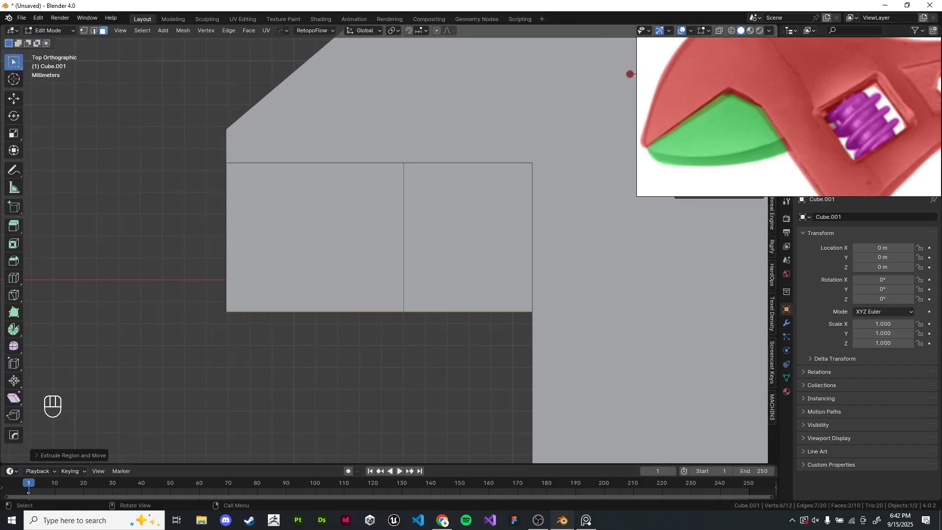
key(1)
key(z)
click(226, 312)
key(g)
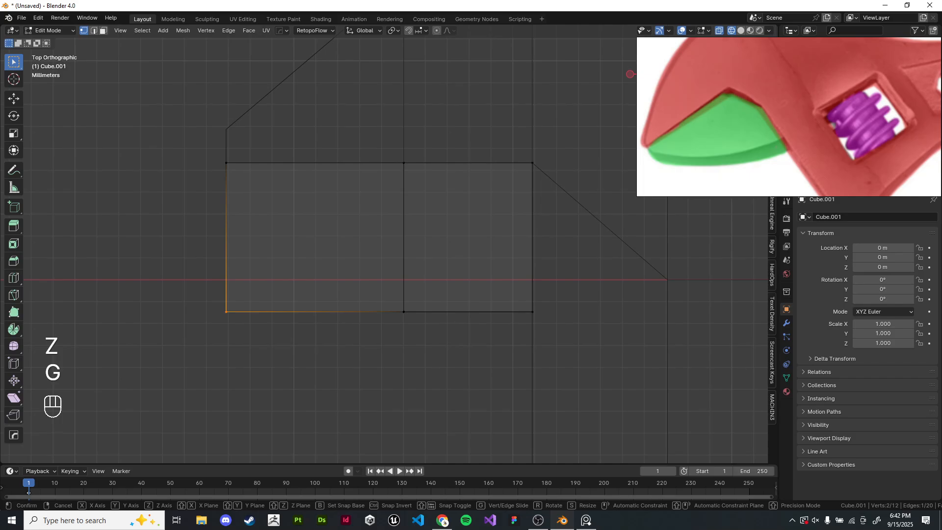
key(y)
click(227, 213)
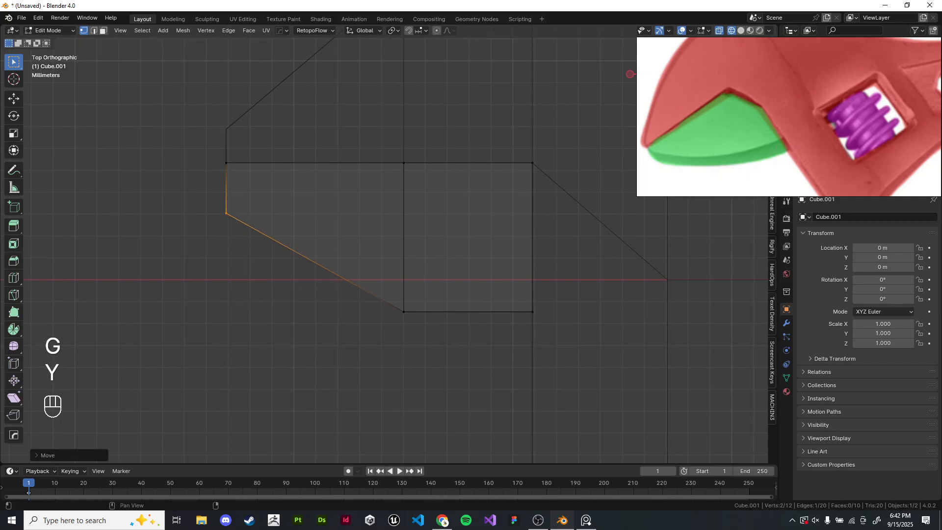
key(z)
- Move the new jaw object about 1.6 mm along negative Y
key(Tab)
middle_drag(314, 373, 363, 319)
key(g)
key(y)
key(x)
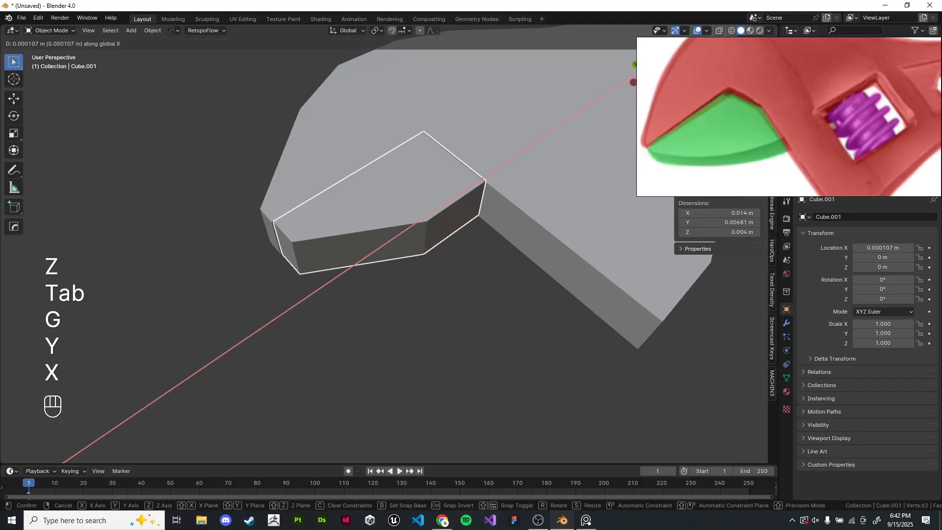
key(g)
key(y)
key(Return)
- Lengthen the wrench handle by moving its end vertices outward along X
scroll(382, 235, down, 3)
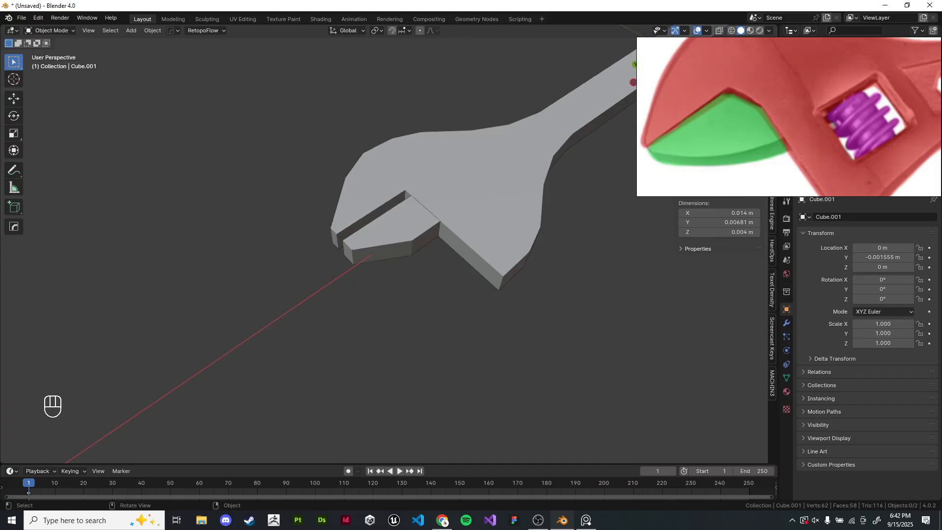
scroll(147, 314, down, 1)
click(147, 314)
middle_drag(344, 294, 314, 319)
key(KP_7)
shift+middle_drag(442, 304, 138, 317)
scroll(197, 309, down, 2)
scroll(198, 309, up, 1)
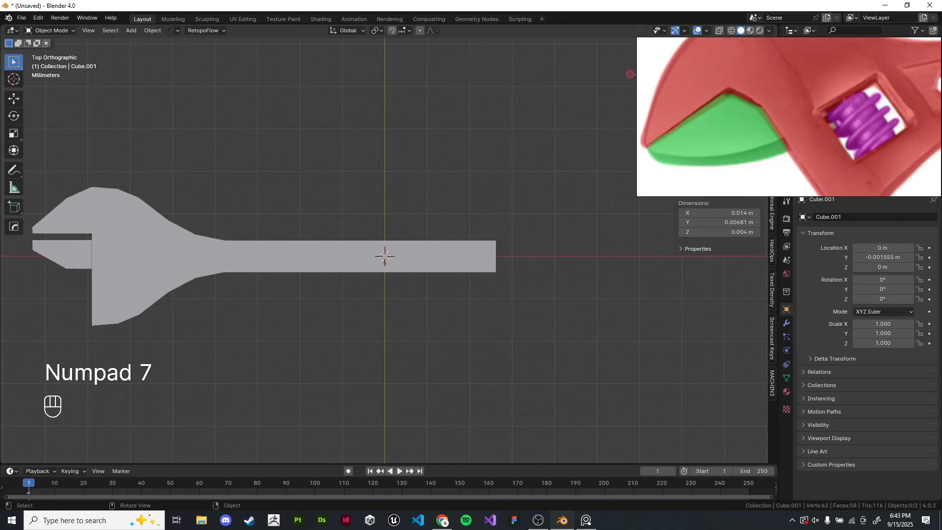
key(Tab)
key(z)
mouse_move(459, 215)
shift+middle_down()
mouse_move(422, 214)
mouse_move(414, 233)
shift+middle_up()
key(g)
key(x)
click(418, 233)
scroll(414, 232, down, 3)
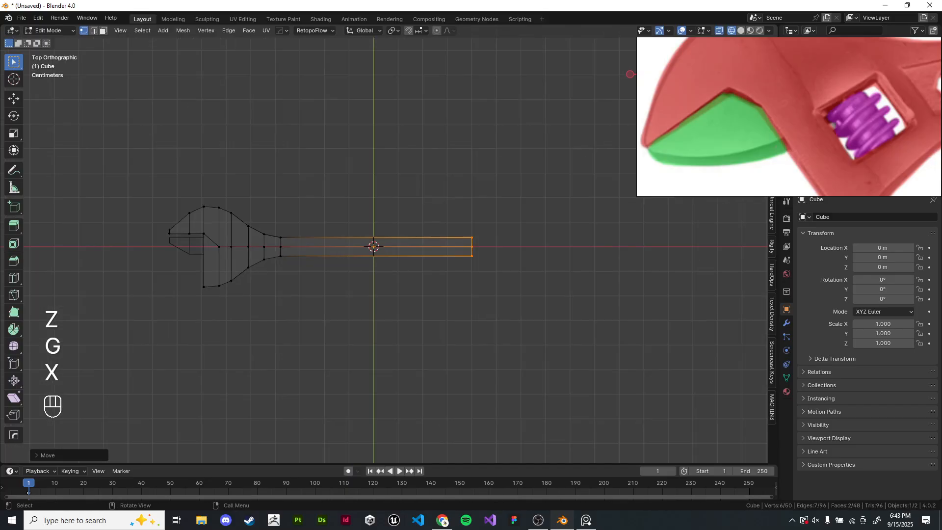
scroll(389, 244, up, 1)
key(z)
click(389, 243)
key(Tab)
- Pan and zoom the reference image to examine the wrench's handle, holes and jaw details
scroll(389, 244, up, 3)
scroll(814, 138, down, 6)
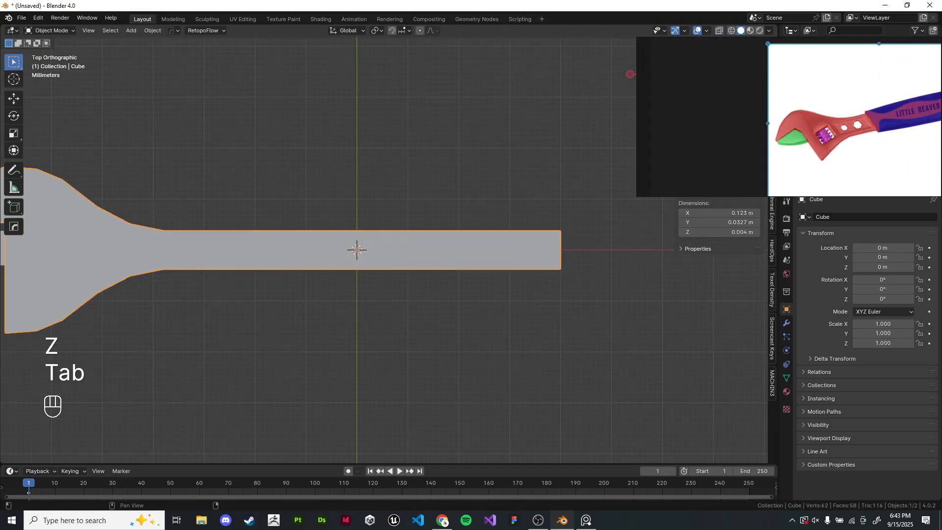
middle_drag(921, 105, 804, 109)
scroll(735, 101, up, 4)
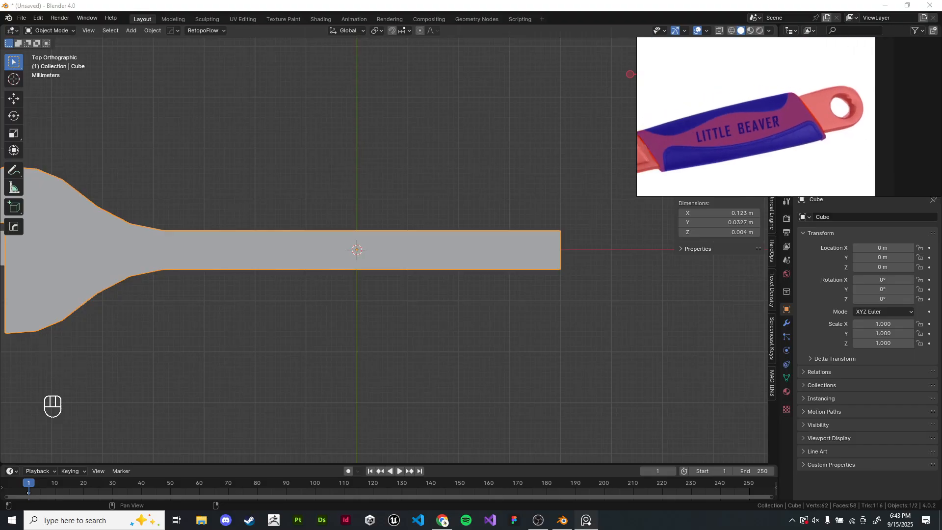
scroll(808, 105, down, 4)
scroll(692, 141, up, 6)
middle_drag(693, 141, 731, 151)
scroll(805, 96, down, 4)
scroll(786, 96, up, 5)
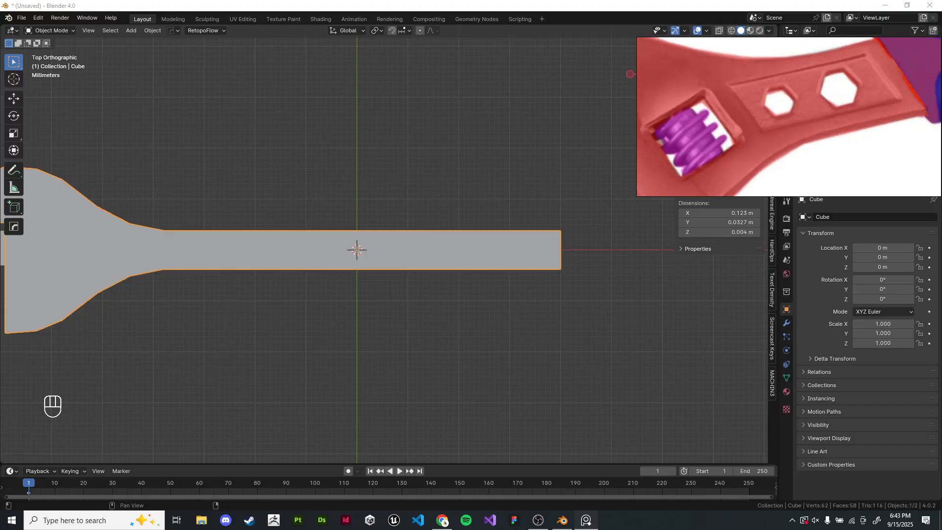
scroll(787, 117, down, 3)
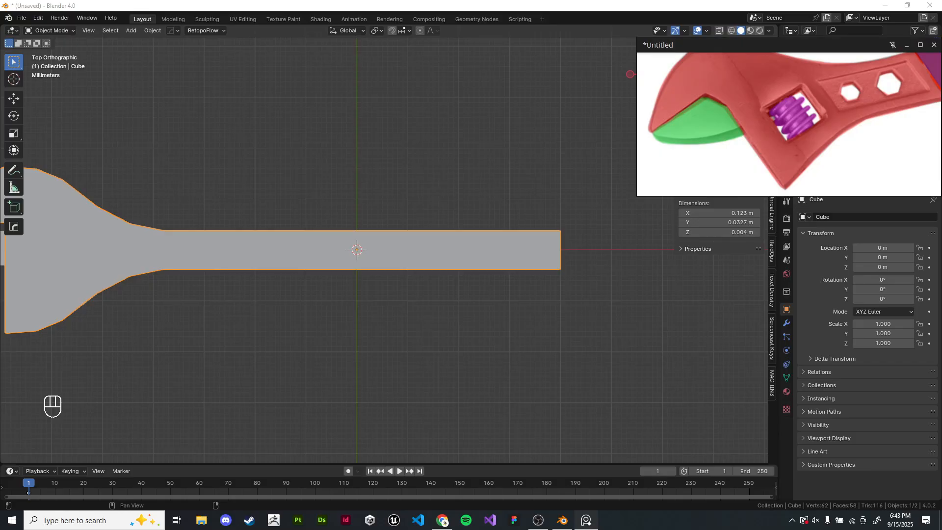
scroll(785, 115, down, 2)
scroll(734, 100, up, 5)
right_click(734, 100)
click(726, 100)
scroll(726, 100, down, 5)
scroll(784, 116, up, 2)
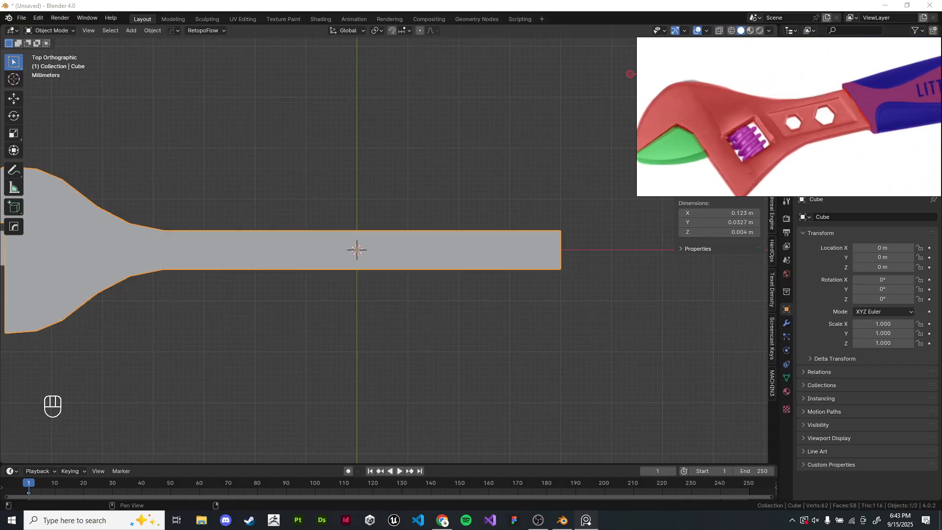
middle_drag(907, 101, 736, 105)
middle_drag(897, 64, 744, 115)
scroll(744, 113, up, 4)
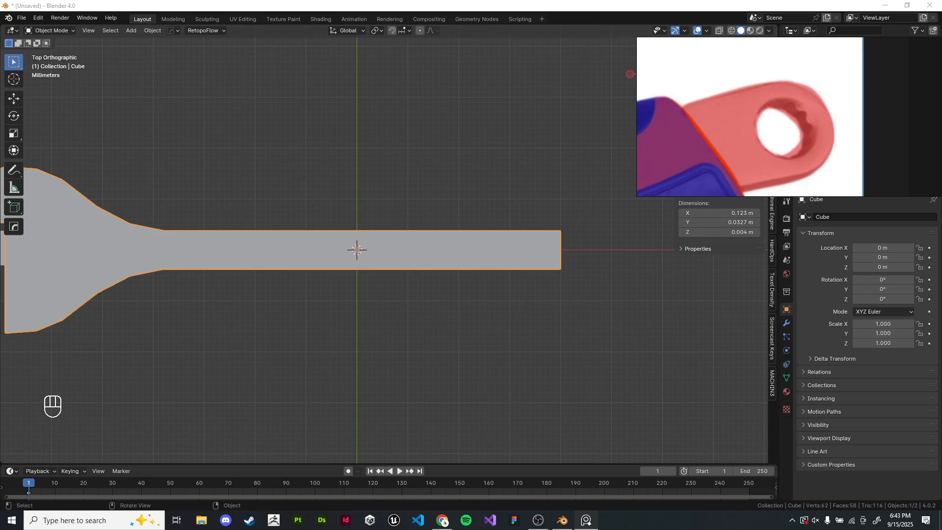
- Sketch an annotation diagram of grid topology over the handle's end, then erase the strokes
click(554, 191)
shift+middle_drag(554, 196, 302, 256)
scroll(469, 196, up, 4)
scroll(391, 253, up, 2)
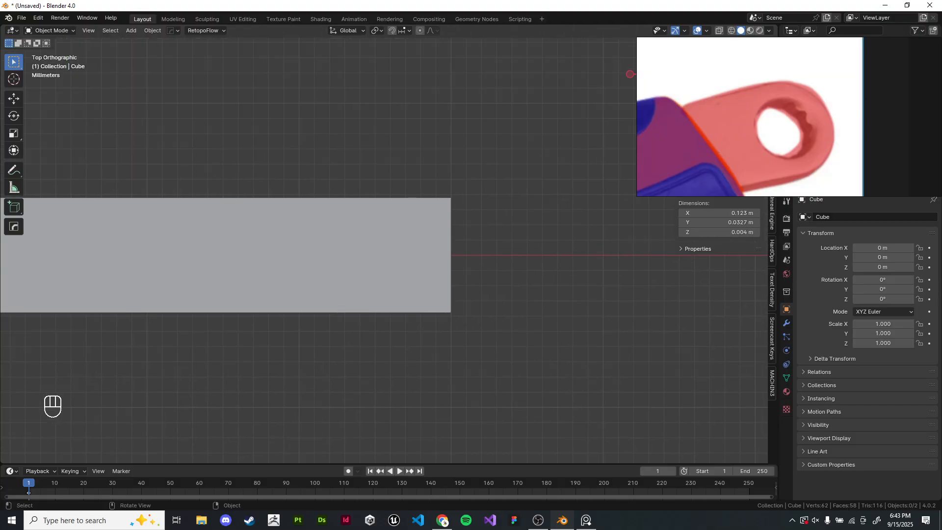
scroll(303, 255, up, 4)
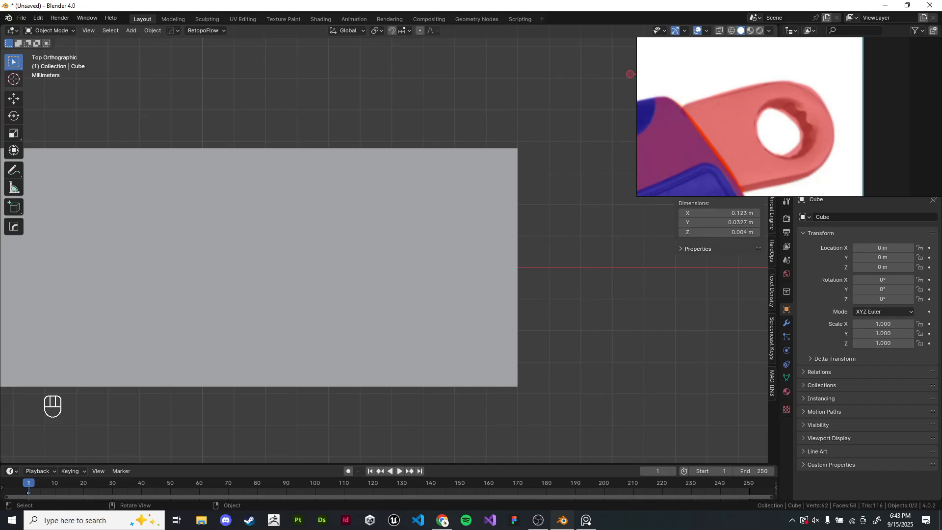
click(14, 170)
scroll(509, 180, down, 2)
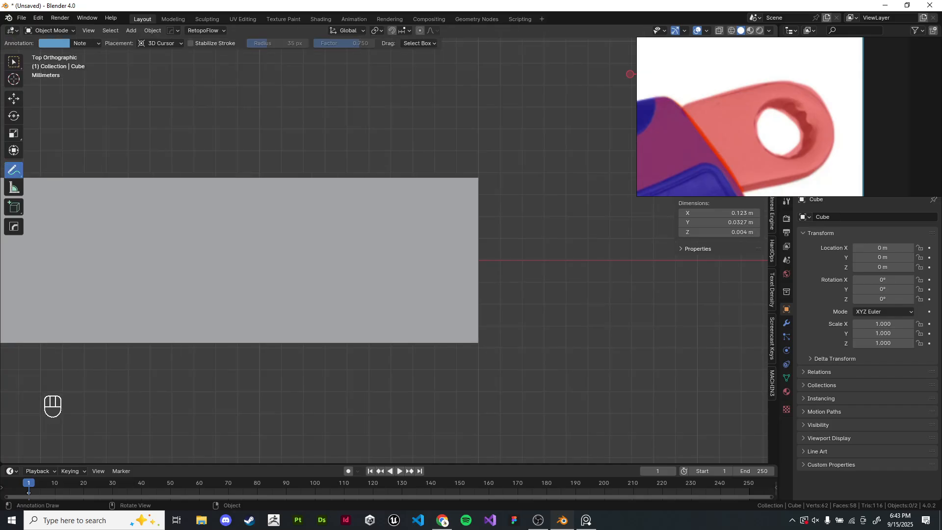
shift+middle_drag(509, 180, 564, 175)
scroll(564, 176, up, 1)
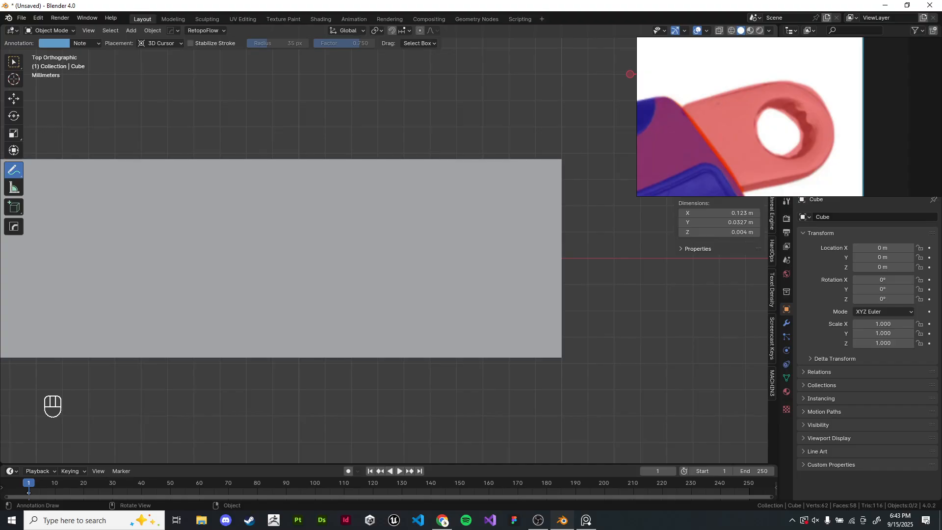
key(ctrl+z)
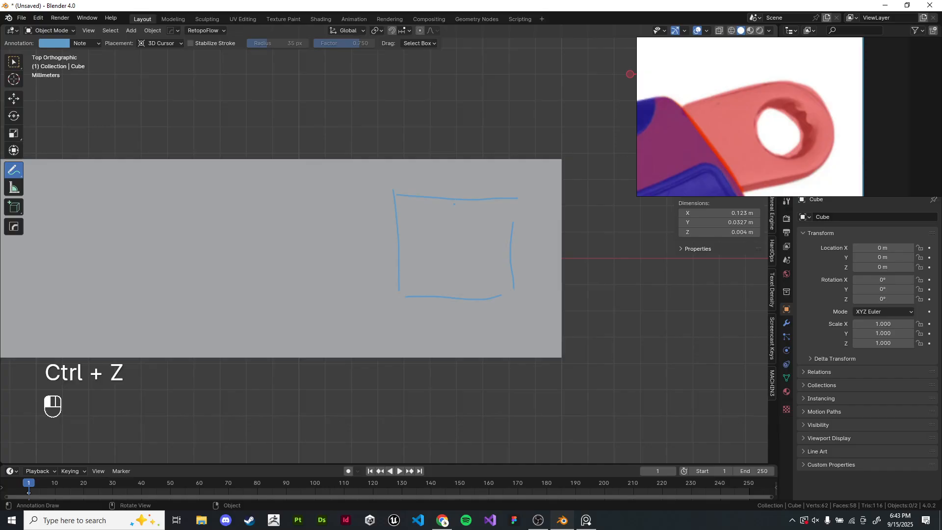
drag(465, 255, 510, 256)
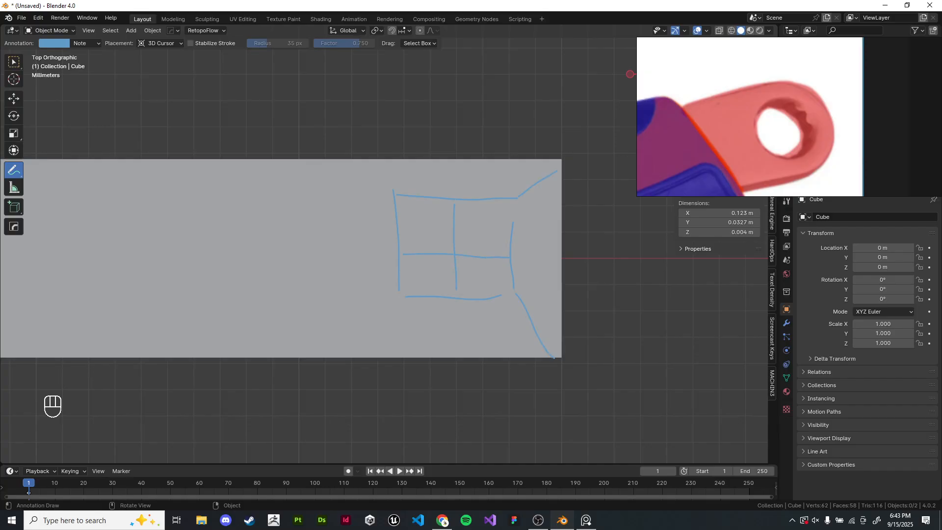
drag(328, 159, 339, 402)
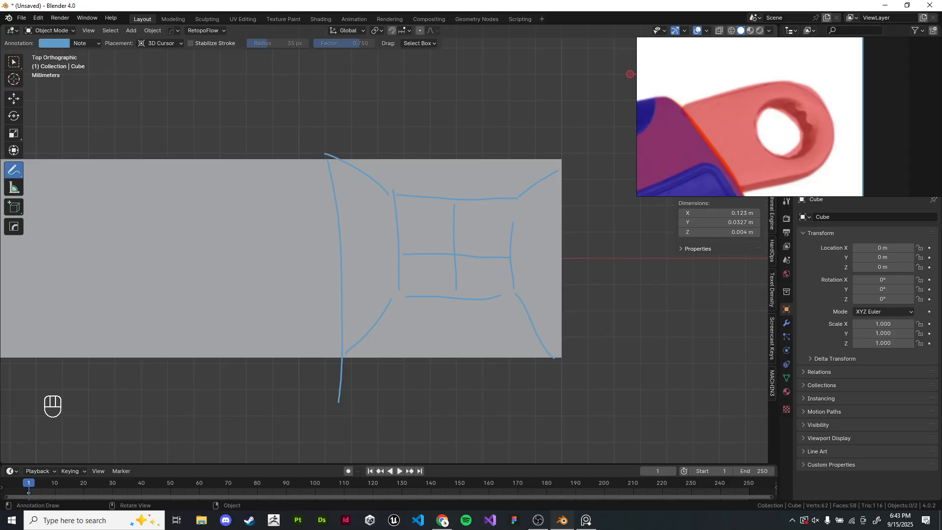
scroll(384, 248, up, 1)
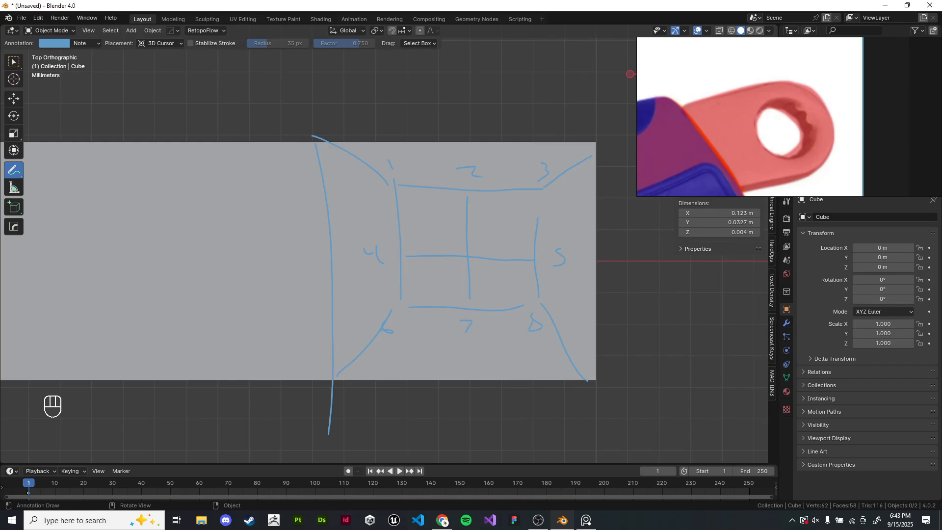
mouse_move(385, 247)
shift+middle_down()
mouse_move(360, 257)
mouse_move(357, 279)
shift+middle_up()
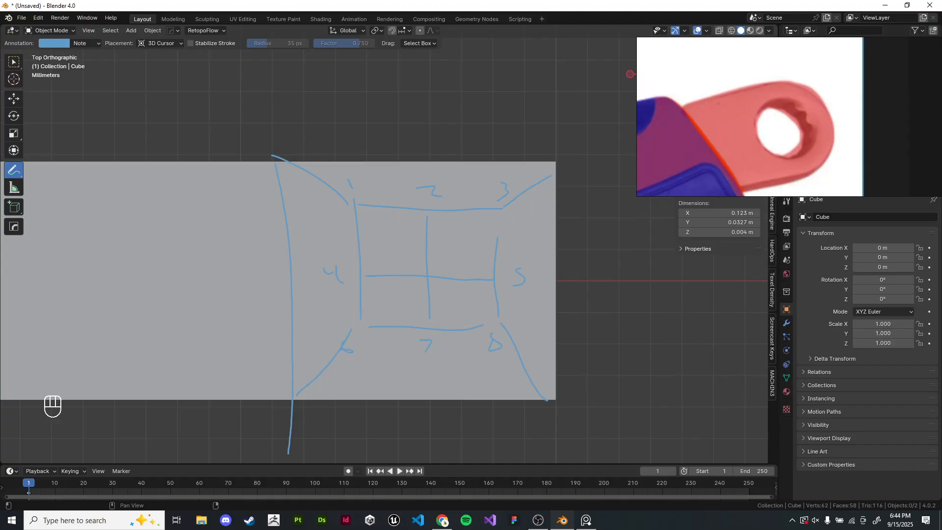
key(ctrl+z)
mouse_move(273, 159)
ctrl+mouse_down()
mouse_move(315, 151)
mouse_move(347, 240)
ctrl+mouse_up()
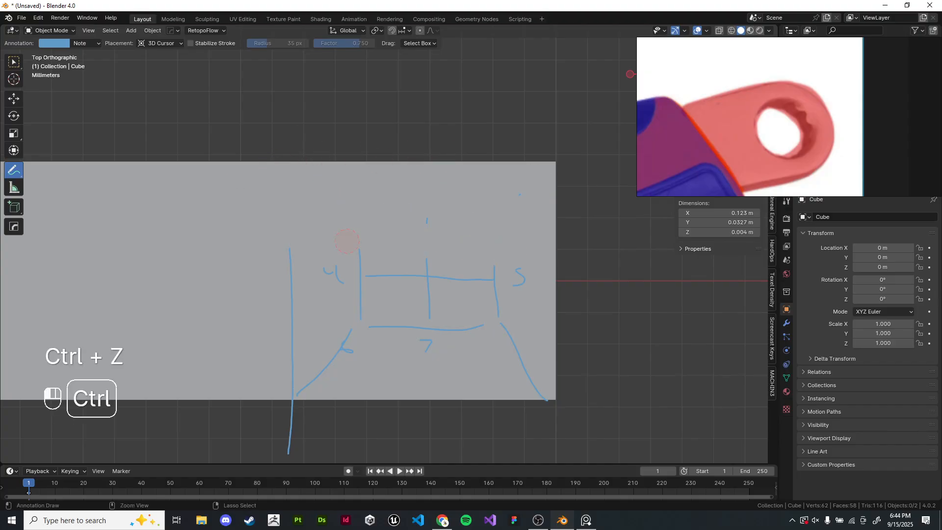
mouse_move(262, 193)
ctrl+mouse_down()
mouse_move(427, 304)
mouse_move(221, 336)
mouse_move(211, 386)
ctrl+mouse_up()
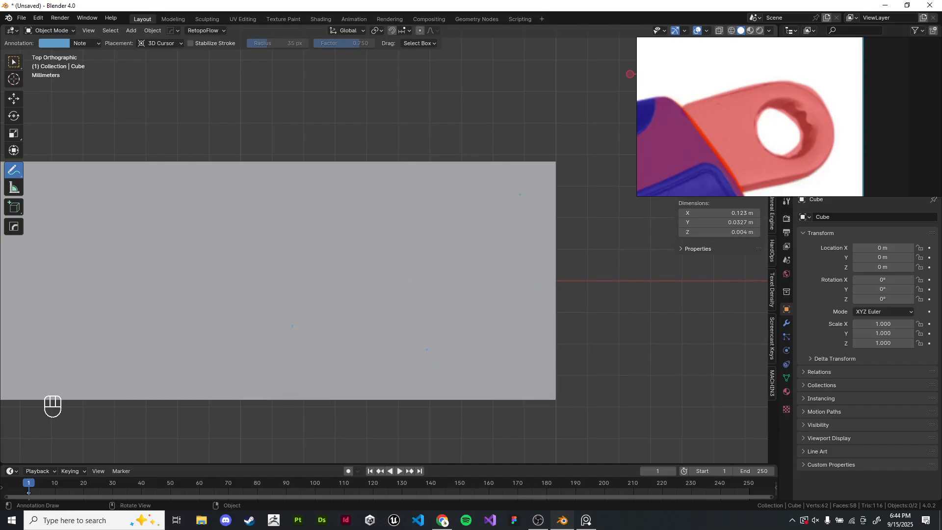
click(13, 62)
scroll(388, 244, down, 8)
scroll(389, 244, up, 6)
scroll(388, 244, down, 1)
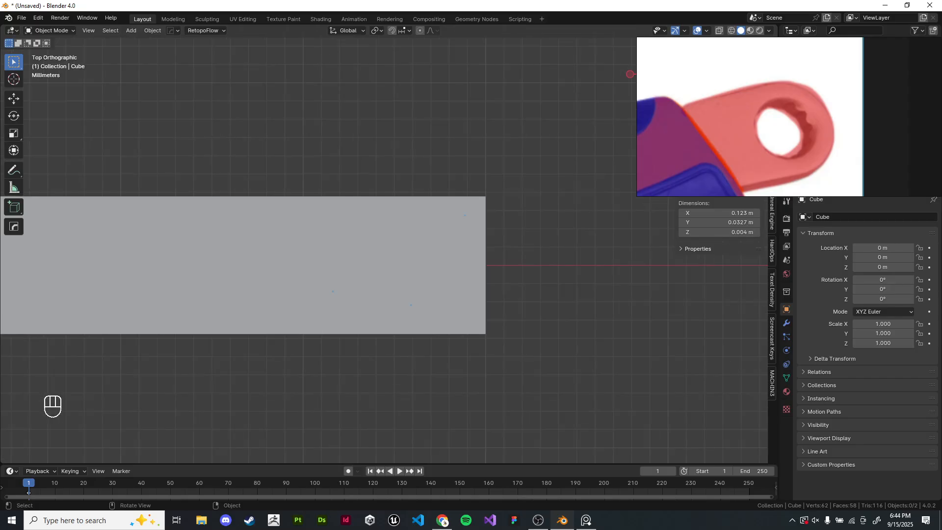
scroll(388, 244, down, 6)
key(shift+a)
scroll(388, 244, up, 3)
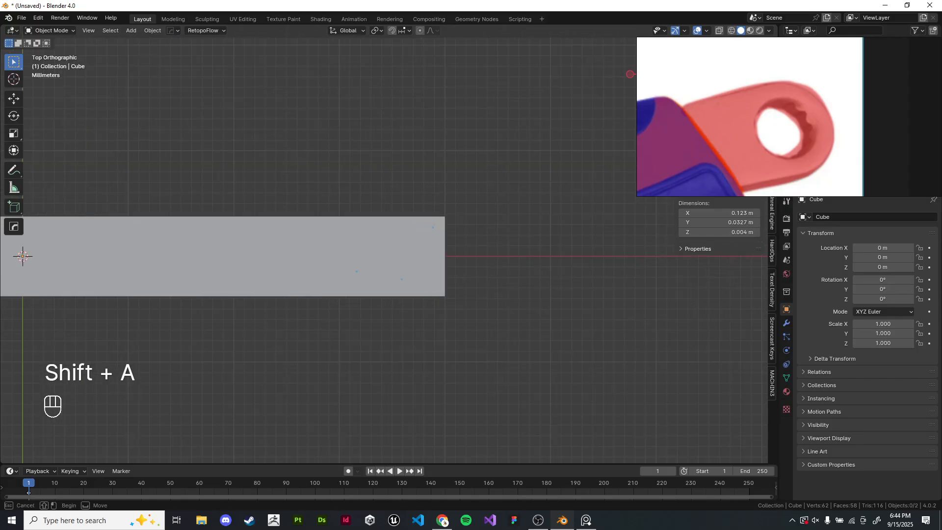
click(417, 250)
shift+middle_drag(417, 250, 366, 239)
key(Tab)
scroll(388, 244, up, 4)
key(z)
mouse_move(446, 111)
mouse_down()
mouse_move(345, 313)
mouse_move(338, 350)
mouse_up()
key(e)
click(575, 147)
key(s)
right_click(555, 172)
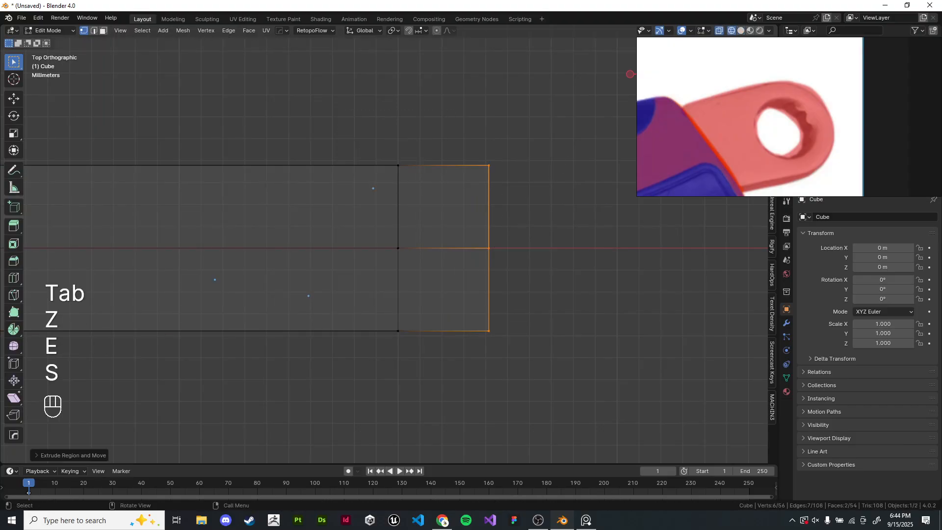
key(y)
key(s)
key(y)
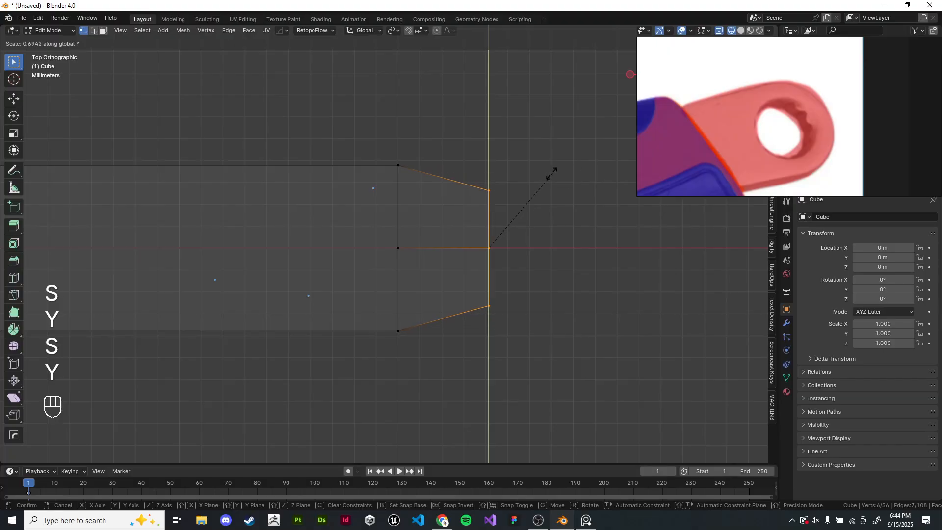
click(550, 174)
key(g)
key(x)
click(524, 176)
key(e)
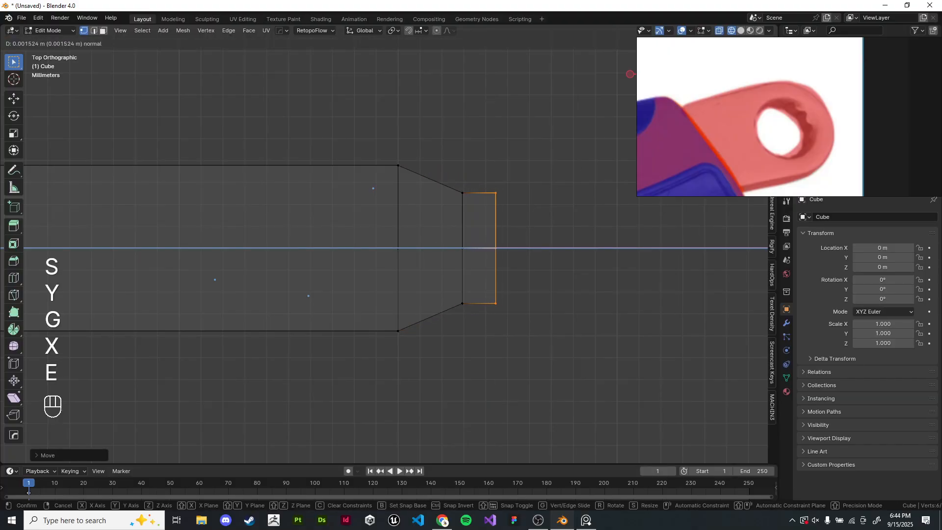
click(549, 171)
key(s)
key(y)
click(521, 172)
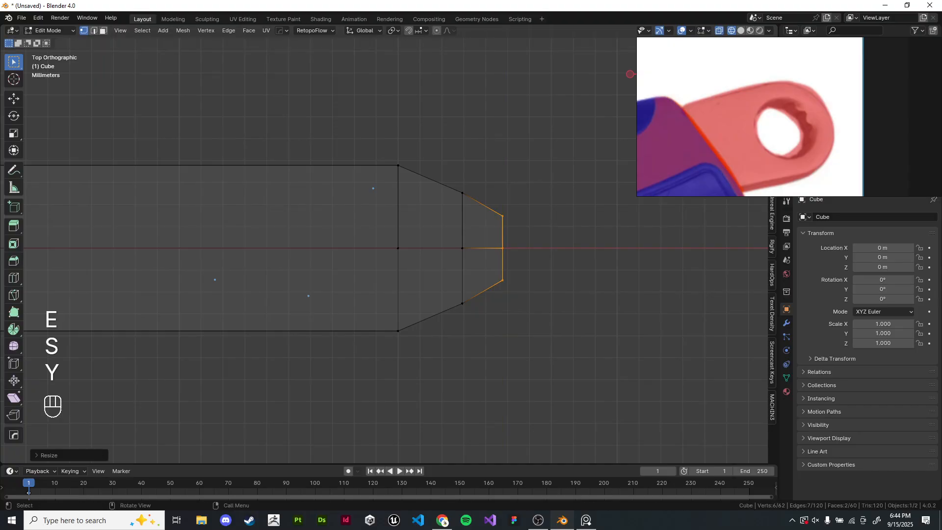
key(g)
key(x)
key(Return)
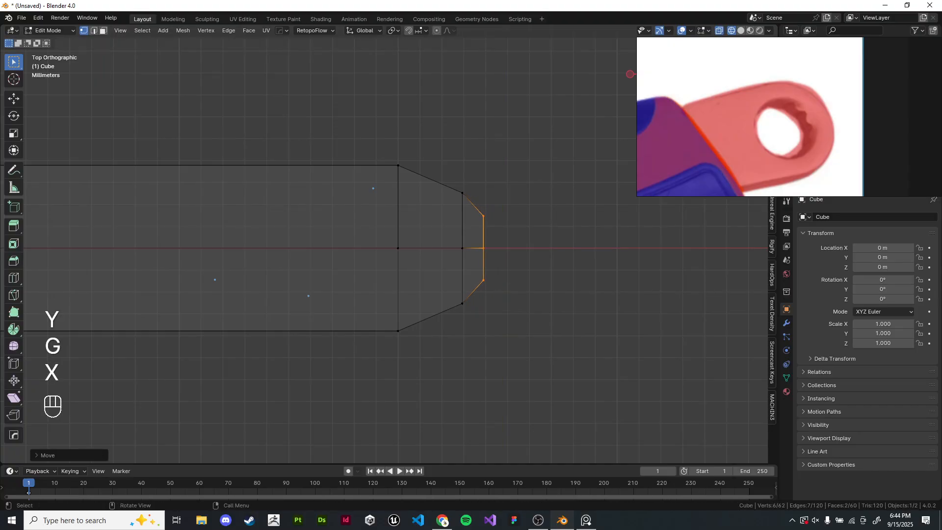
key(ctrl)
key(ctrl+z)
key(ctrl+z)
key(ctrl+z)
key(ctrl+z)
key(ctrl+z)
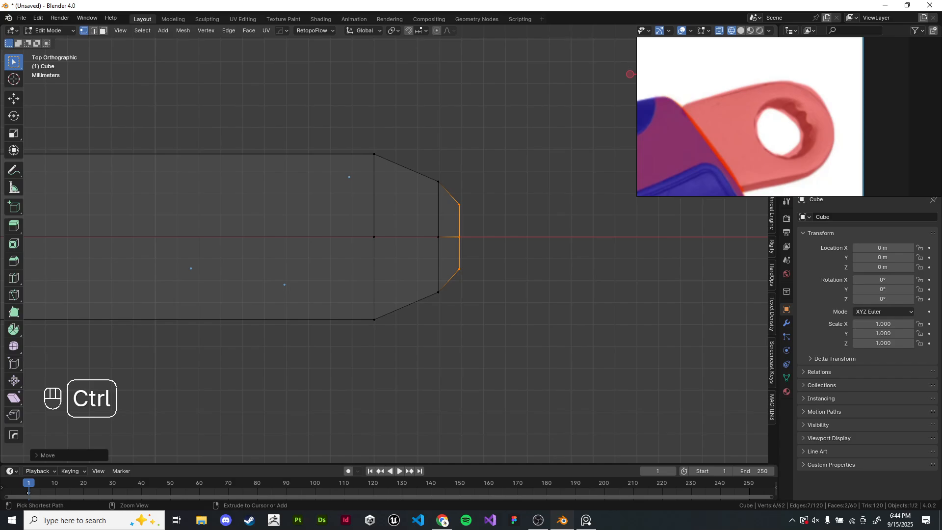
key(ctrl+z)
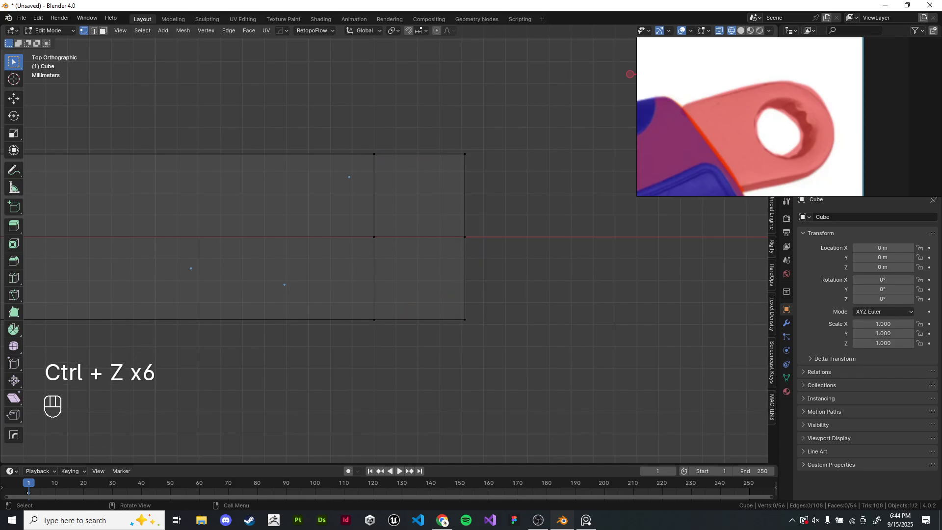
- Erase the leftover annotation marks and delete the faces at the handle's end
click(13, 169)
mouse_move(191, 269)
ctrl+mouse_down()
mouse_move(330, 151)
mouse_move(319, 294)
ctrl+mouse_up()
click(14, 62)
key(z)
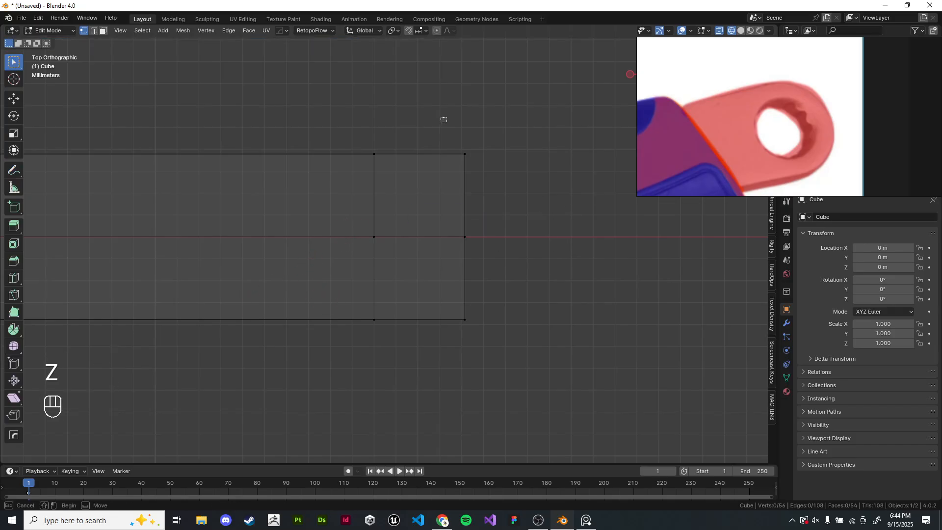
drag(490, 132, 432, 338)
key(x)
click(470, 179)
key(z)
mouse_move(344, 245)
middle_down()
mouse_move(393, 221)
mouse_move(383, 231)
mouse_move(402, 235)
middle_up()
key(Tab)
- Add a cylinder and set its vertex count to 8
scroll(343, 220, down, 3)
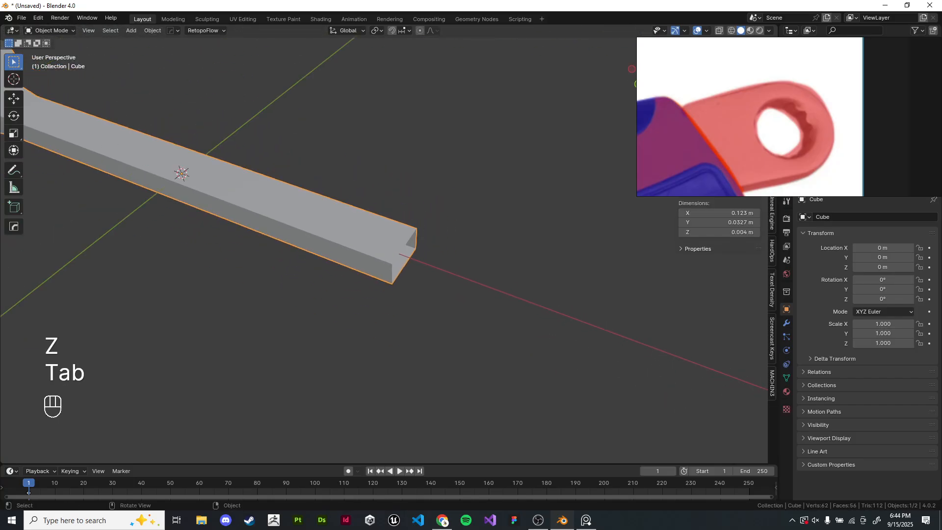
key(shift+a)
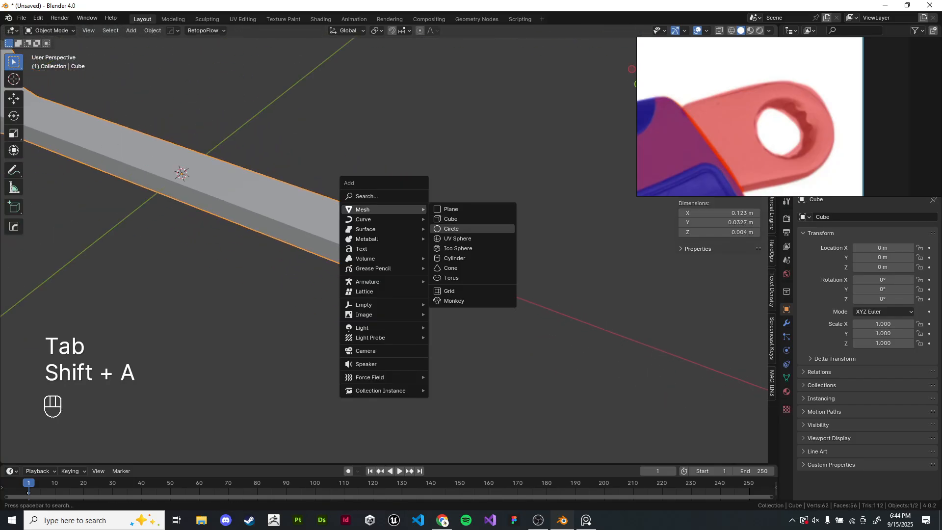
click(454, 258)
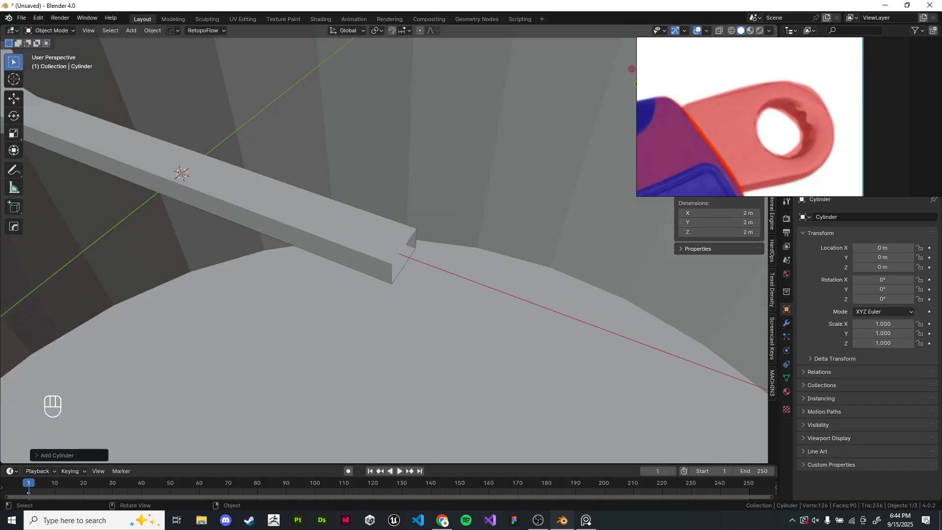
scroll(383, 250, down, 5)
click(56, 455)
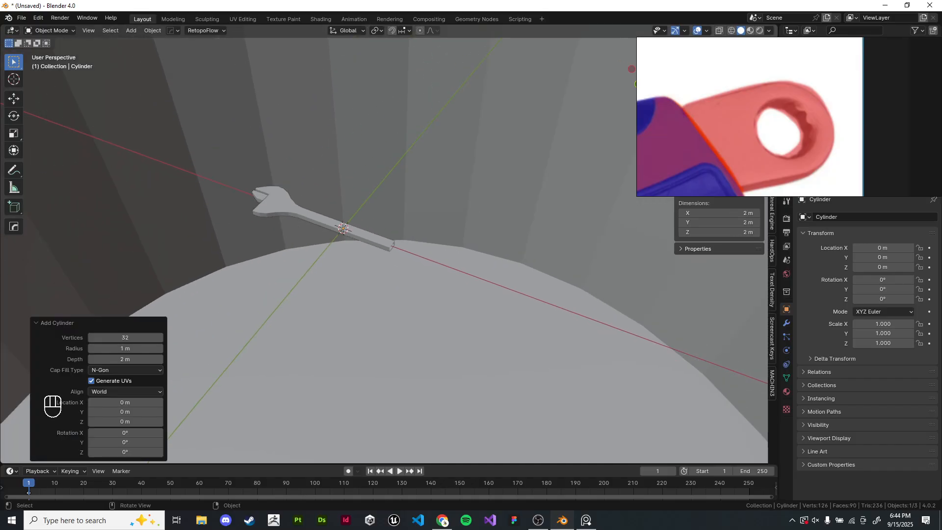
click(125, 337)
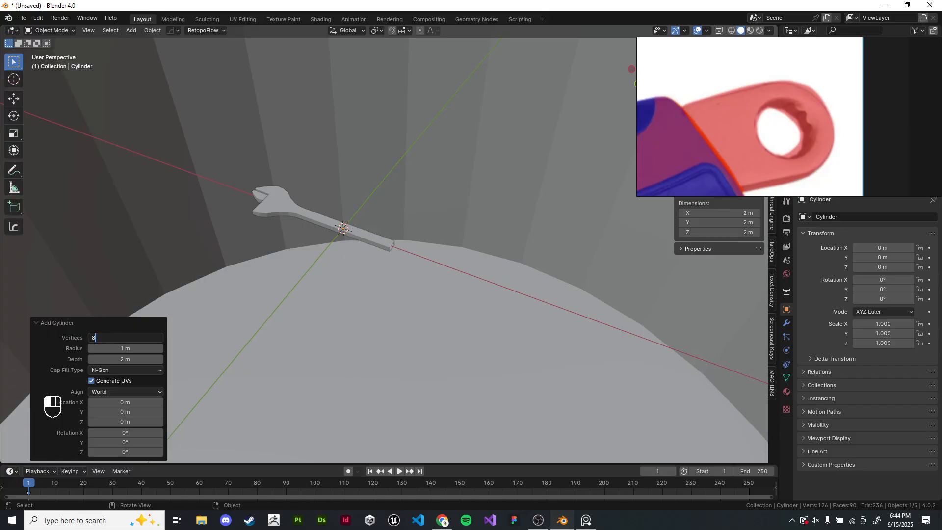
key(Return)
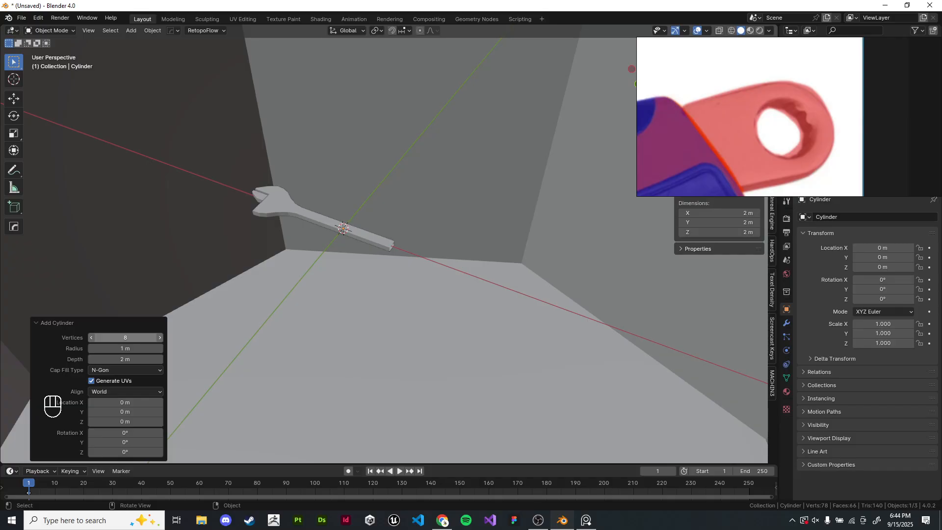
- Scale the cylinder down to about 7.6 mm across and frame it
key(s)
click(338, 236)
key(s)
click(338, 235)
key(s)
click(339, 236)
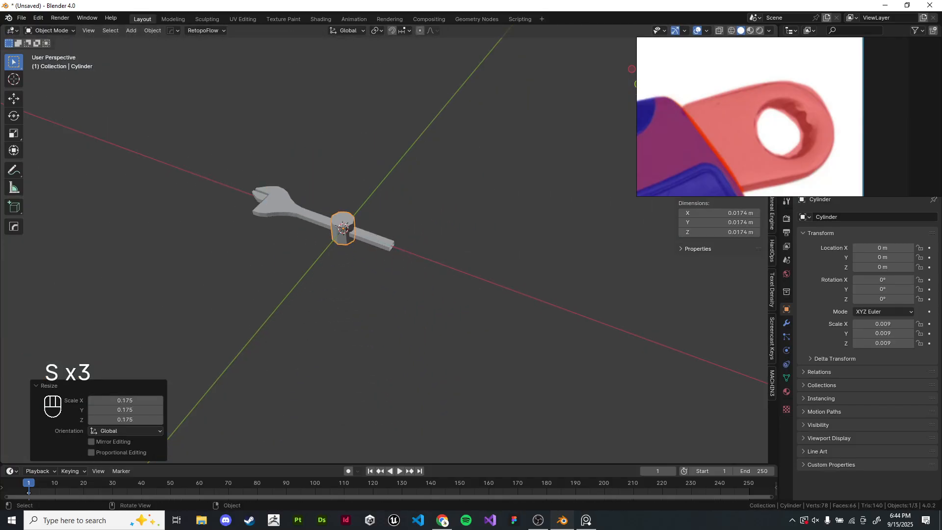
key(s)
click(338, 235)
key(KP_Decimal)
key(KP_Decimal)
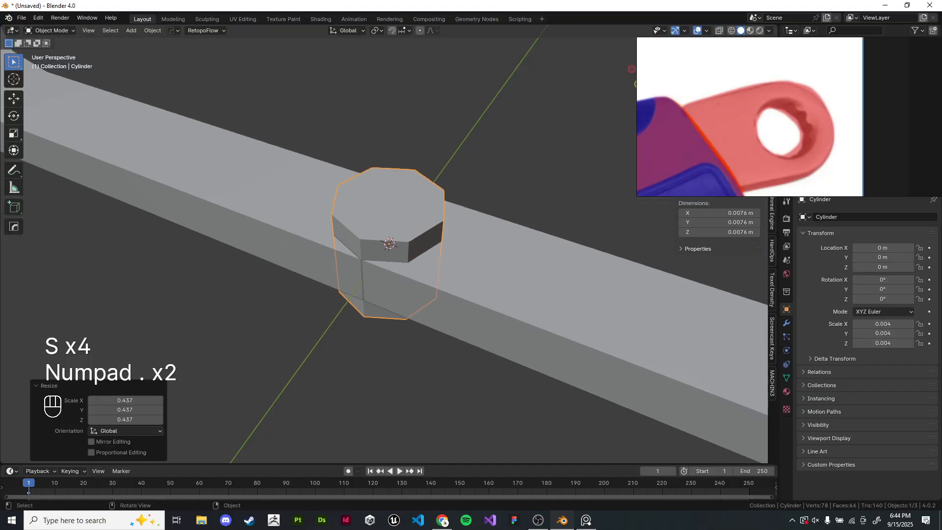
- Move the cylinder along X to about 45 mm, just past the handle's end
key(KP_7)
key(g)
key(x)
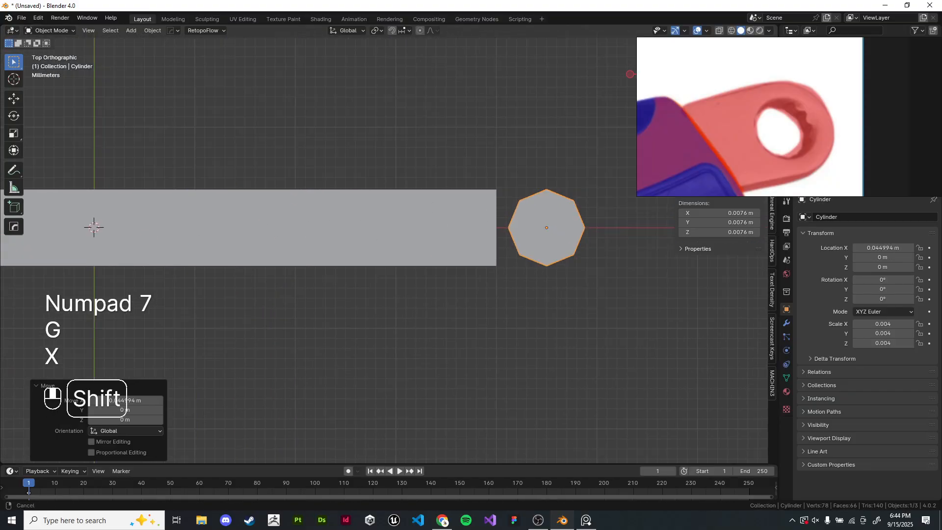
shift+middle_drag(490, 235, 357, 236)
scroll(389, 245, up, 5)
- Delete the cylinder's vertices on the half facing the handle, keeping the far-side wall
key(Tab)
key(z)
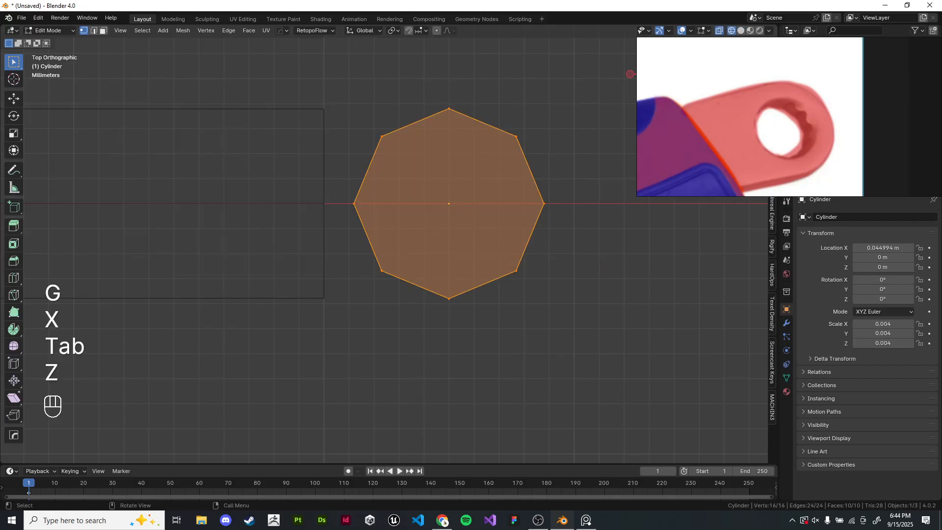
drag(319, 91, 428, 396)
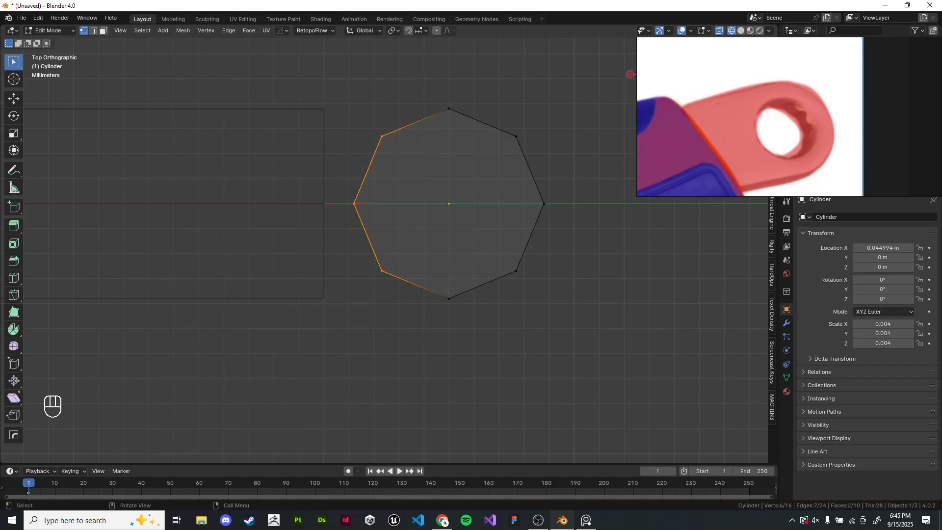
key(x)
click(488, 280)
key(z)
- Extrude the cylinder's open edge along X about 4 mm toward the handle
click(624, 273)
mouse_move(613, 275)
middle_down()
mouse_move(544, 170)
mouse_move(573, 209)
middle_up()
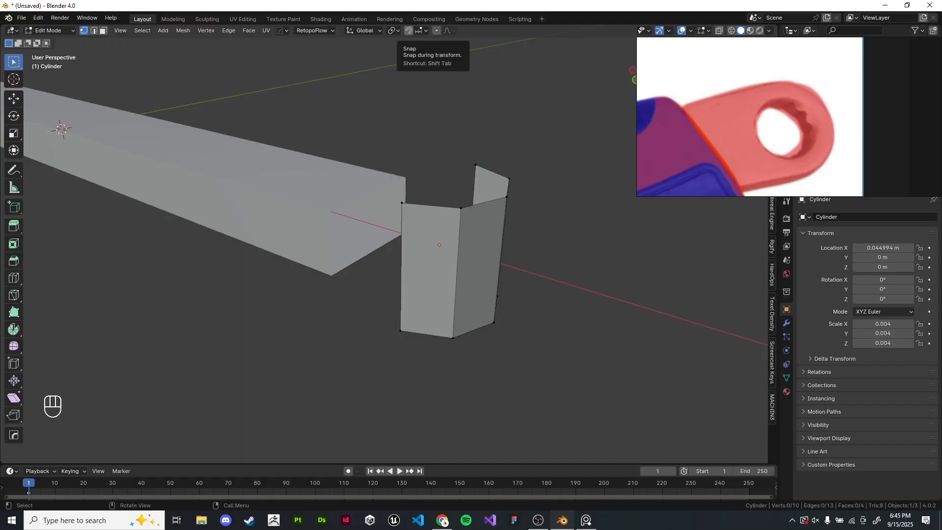
drag(353, 97, 540, 254)
middle_drag(540, 254, 538, 184)
click(539, 231)
drag(387, 282, 539, 351)
middle_drag(538, 343, 560, 396)
click(539, 371)
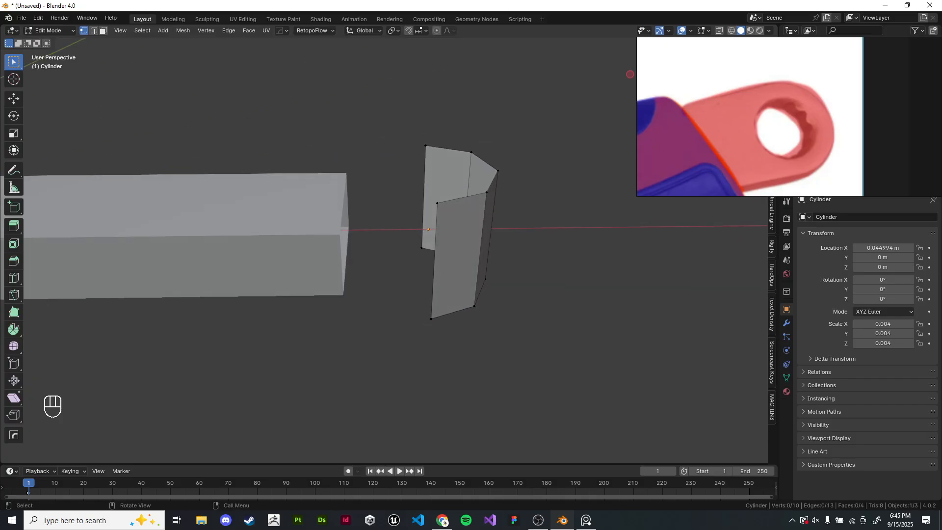
shift+click(423, 196)
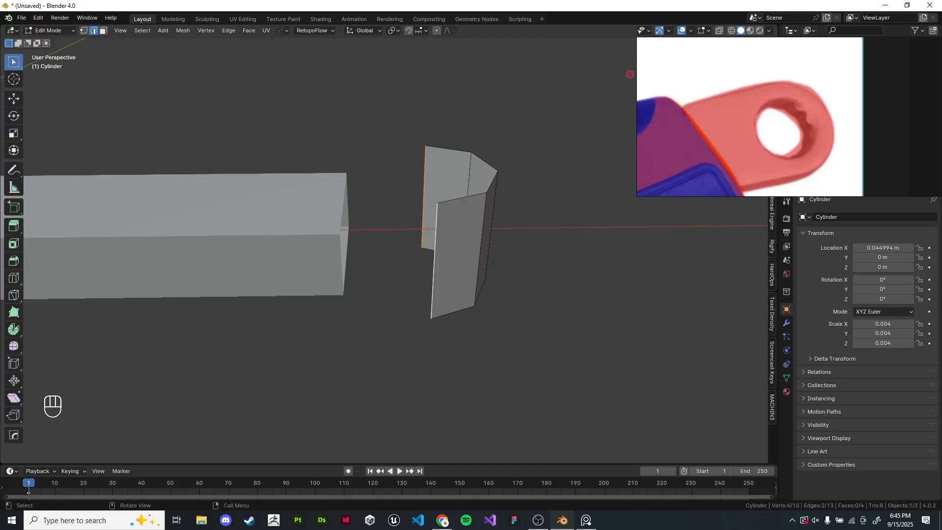
key(e)
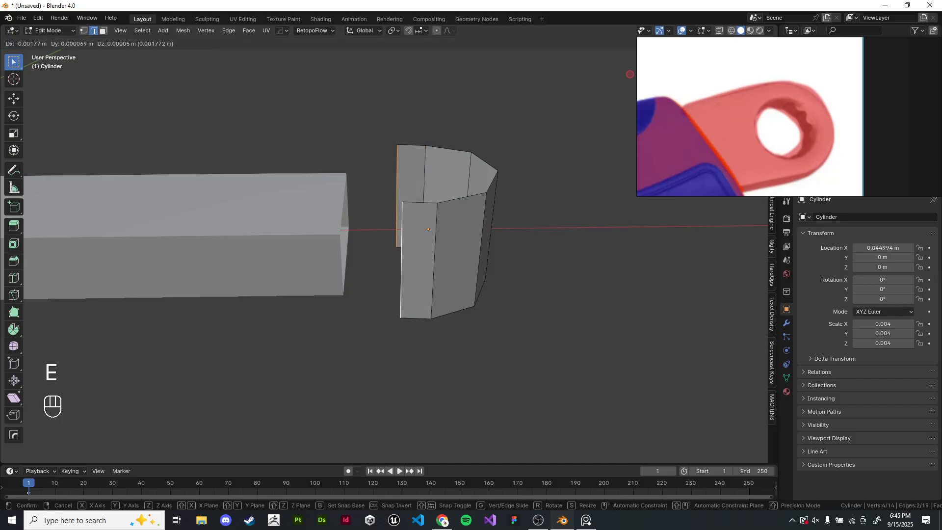
key(x)
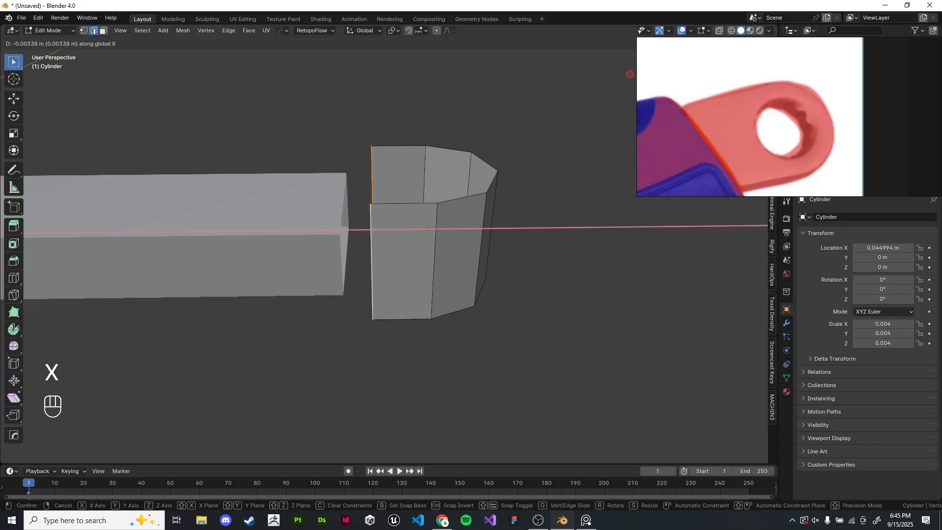
click(357, 231)
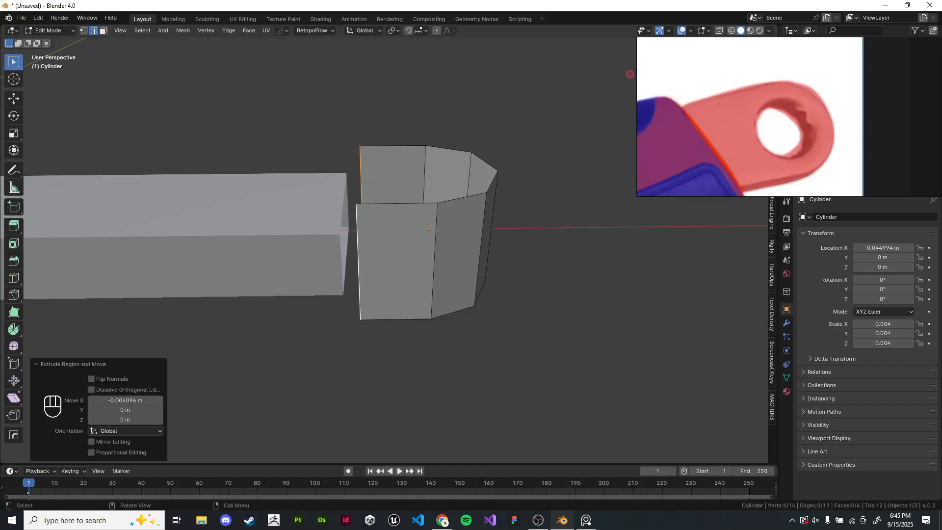
- Enable vertex snapping and move the cylinder's top edge loop along Z onto the handle's top corner
click(409, 31)
click(421, 31)
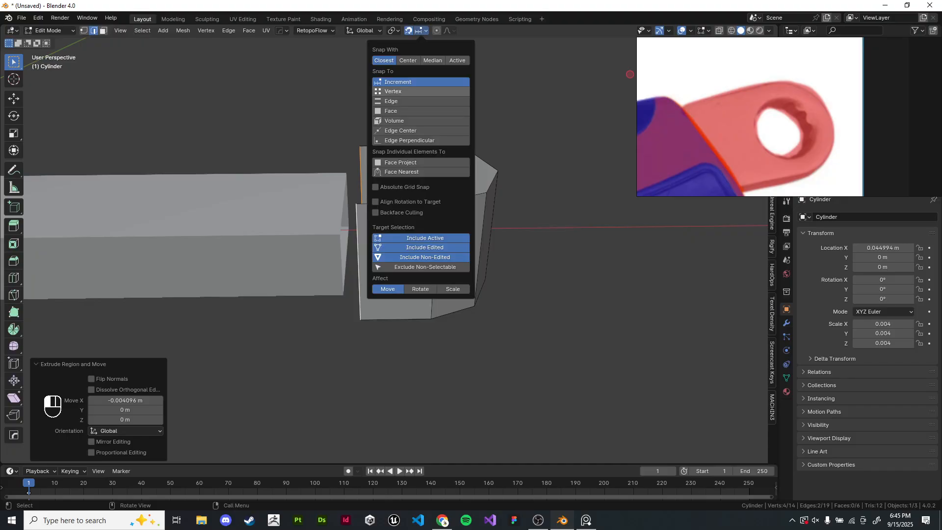
click(421, 92)
click(456, 60)
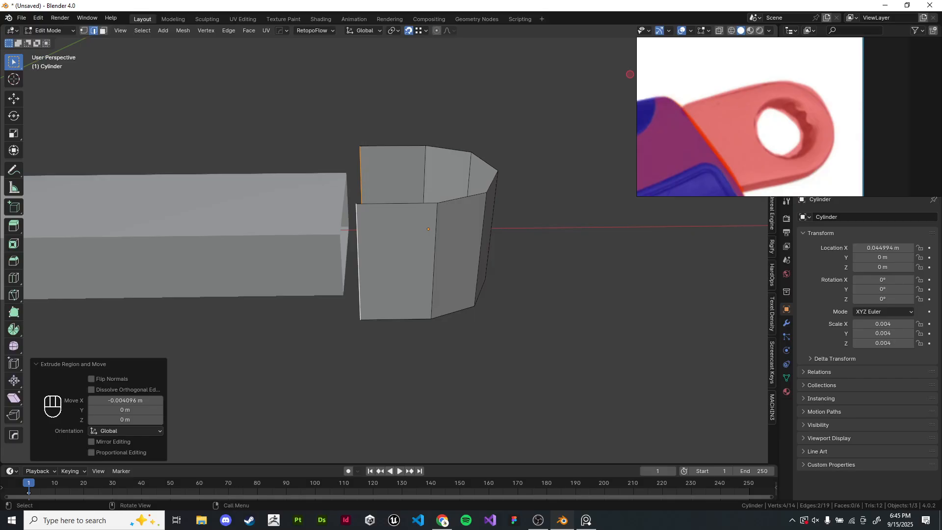
alt+shift+click(461, 198)
key(g)
key(z)
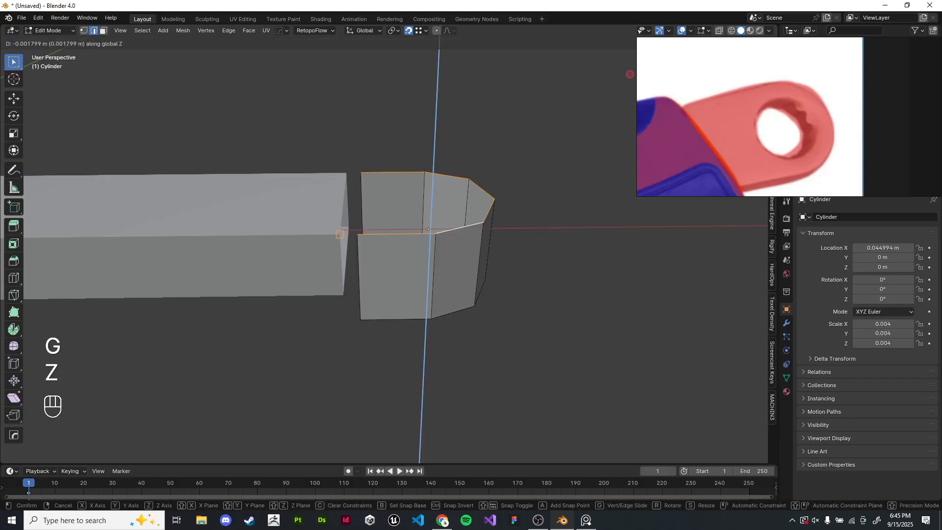
click(339, 234)
- Move the cylinder's bottom edge loop along Z onto the handle's bottom corner and return to object mode
click(396, 319)
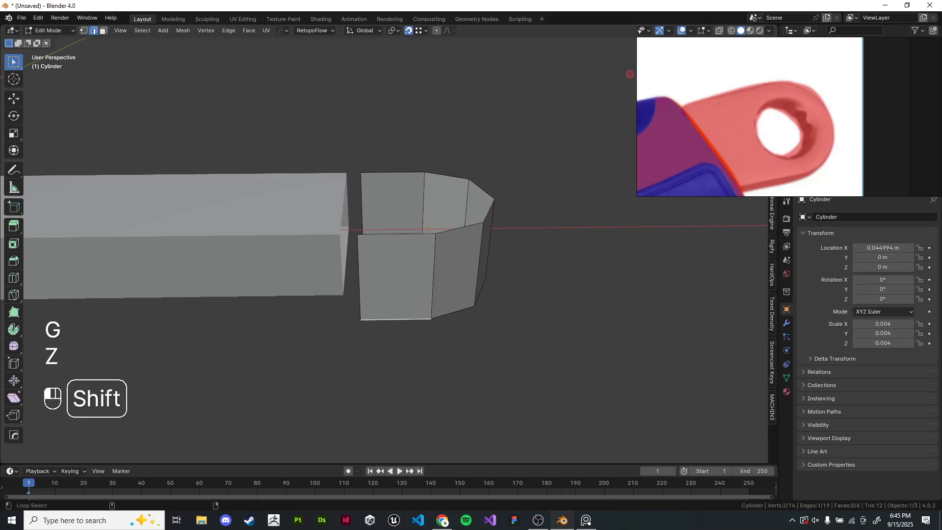
alt+shift+click(397, 319)
alt+shift+click(396, 319)
key(g)
key(z)
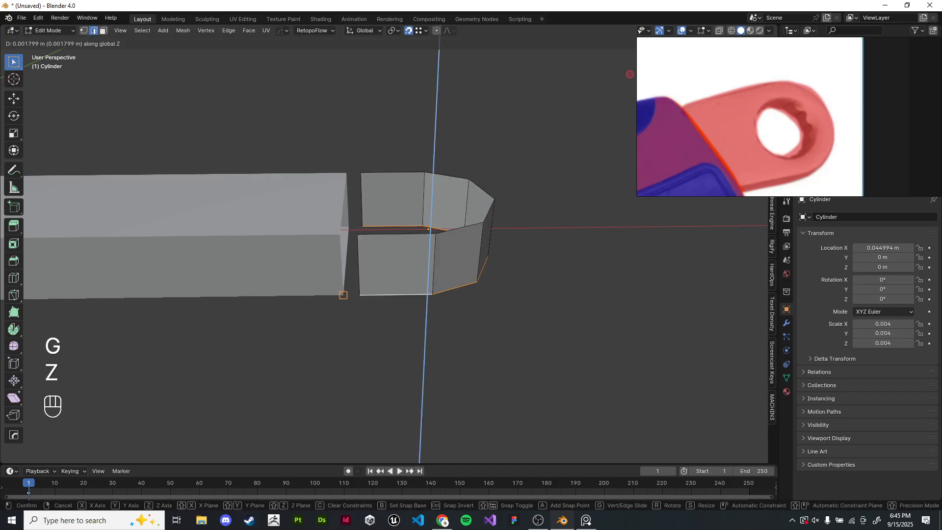
click(342, 294)
middle_drag(343, 294, 342, 345)
key(KP_7)
key(z)
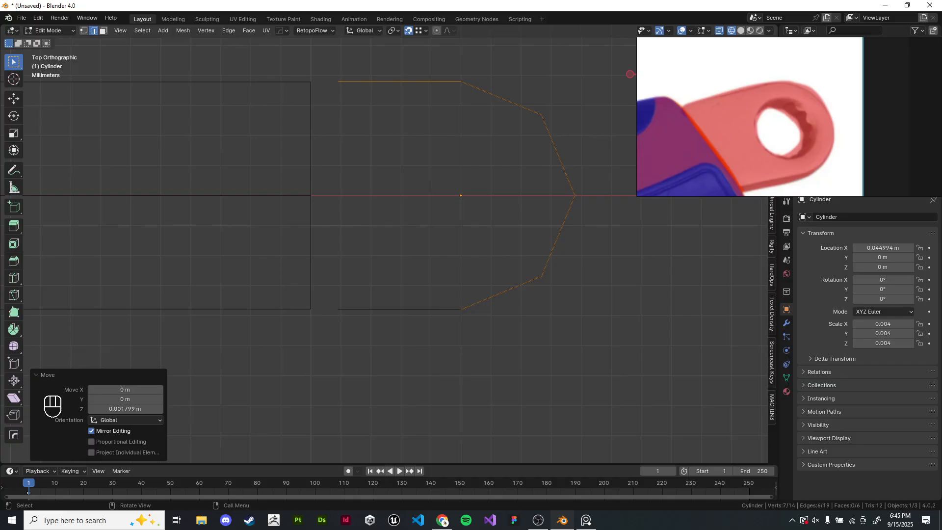
key(Tab)
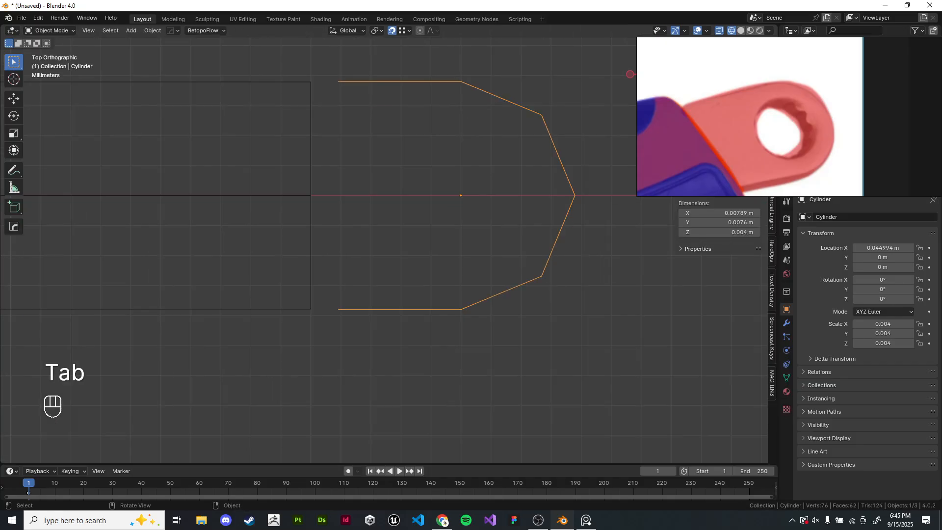
- Try to move the cylinder object along X toward the handle
click(310, 295)
click(354, 309)
key(g)
key(x)
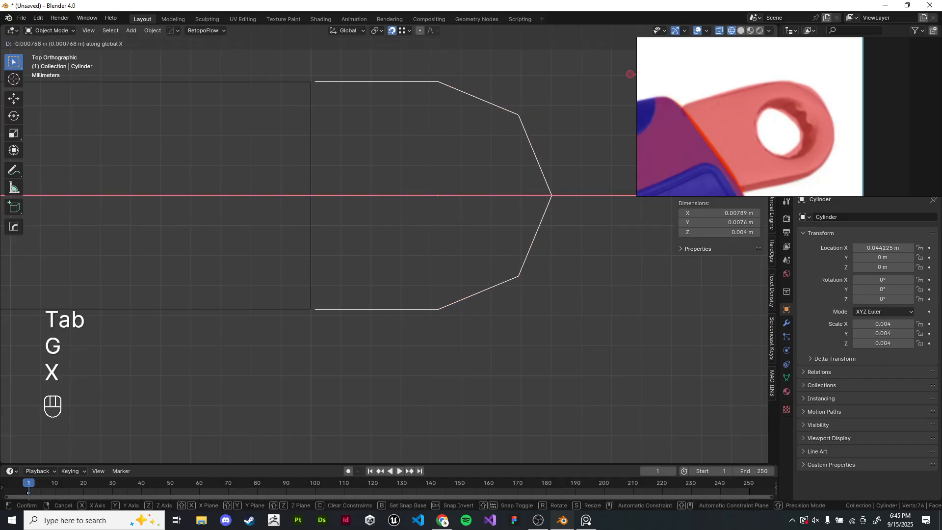
click(325, 299)
shift+middle_drag(325, 245, 412, 364)
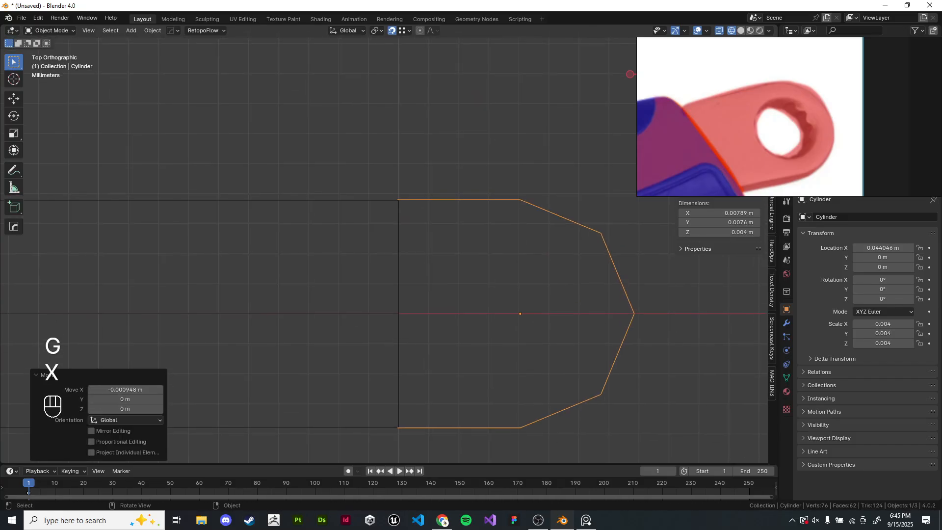
- Undo the recent moves back past the extrusion, then redo to restore the extruded edge
key(ctrl+z)
key(ctrl+z)
key(ctrl+z)
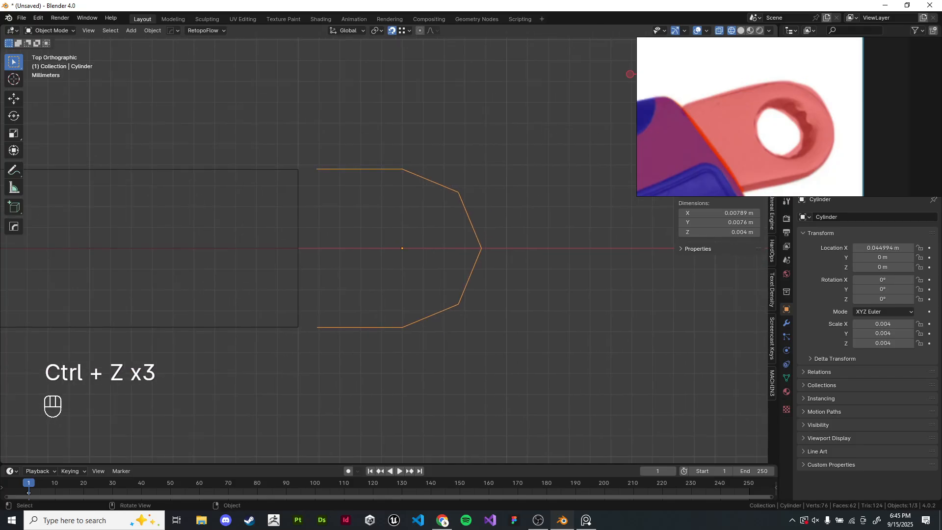
middle_drag(412, 363, 442, 319)
key(ctrl+z)
key(ctrl+z)
key(ctrl+z)
key(ctrl+z)
key(ctrl+z)
key(ctrl+z)
key(ctrl+z)
key(ctrl+z)
key(ctrl+z)
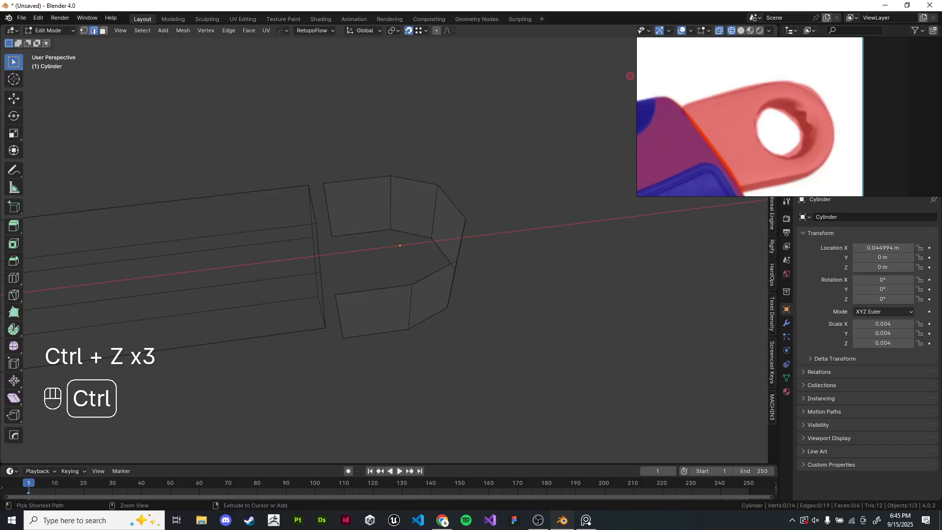
key(ctrl+z)
key(ctrl+z)
key(z)
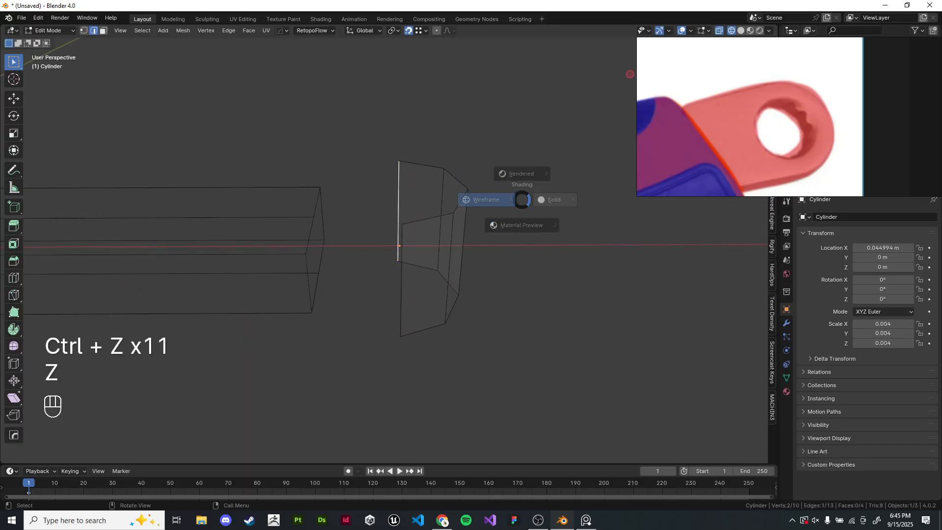
key(ctrl+shift+z)
key(ctrl+shift+z)
- Move the cylinder's top edge loop down along Z about 2 mm
click(355, 147)
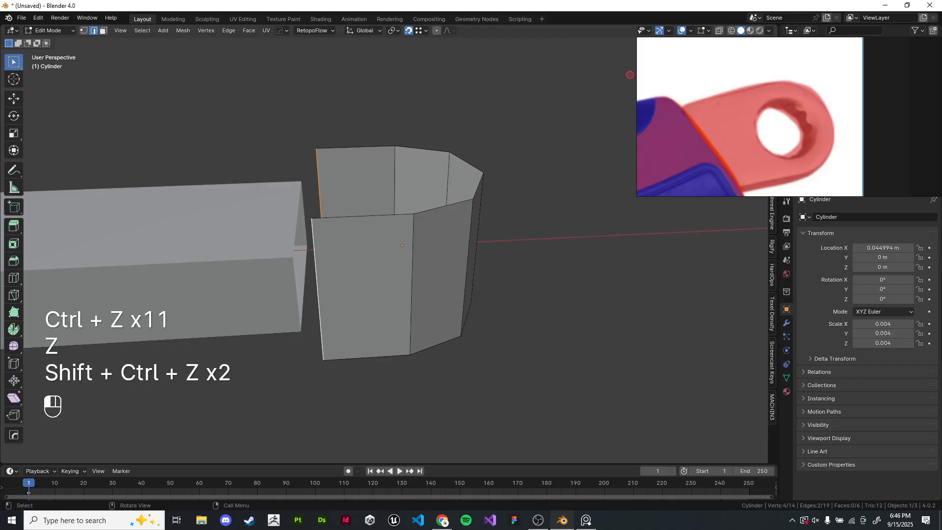
alt+shift+click(362, 146)
middle_drag(363, 157, 400, 147)
shift+middle_drag(363, 196, 390, 203)
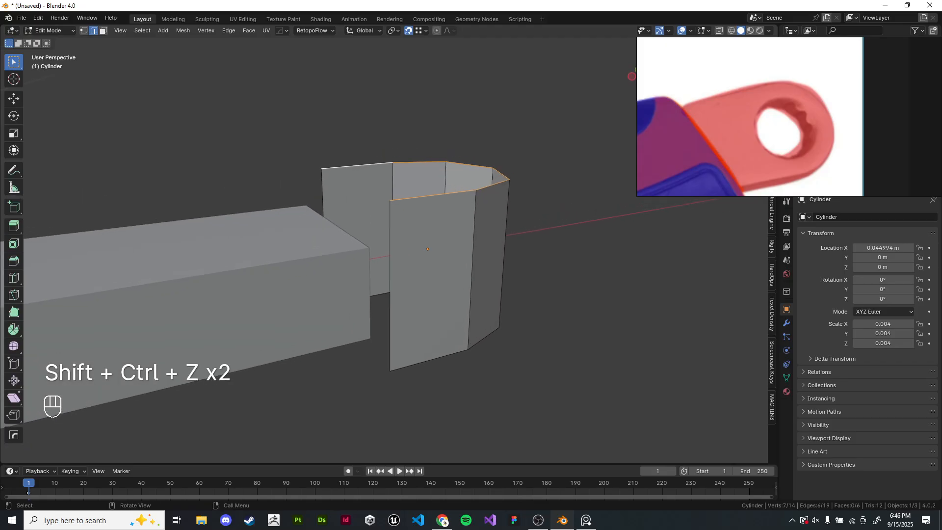
key(g)
key(z)
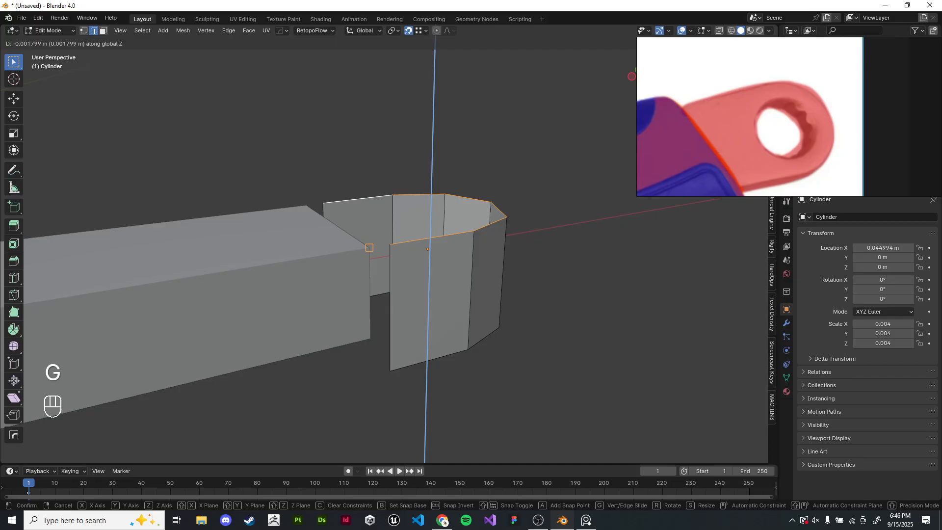
right_click(369, 248)
shift+middle_drag(370, 247, 338, 258)
right_drag(726, 123, 769, 153)
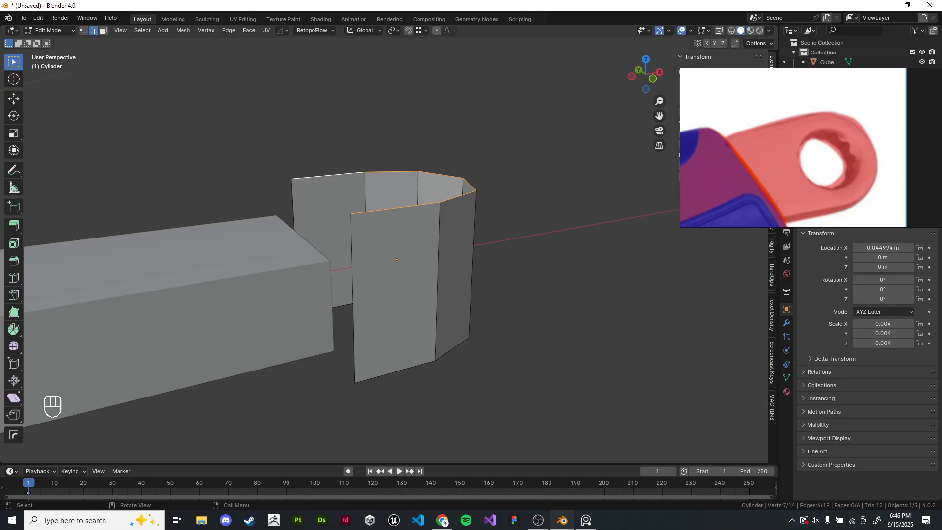
key(g)
key(z)
click(377, 252)
- Raise the cylinder's top edge loop along Z by about 5.6 mm
scroll(377, 252, up, 4)
scroll(377, 252, down, 4)
key(g)
key(z)
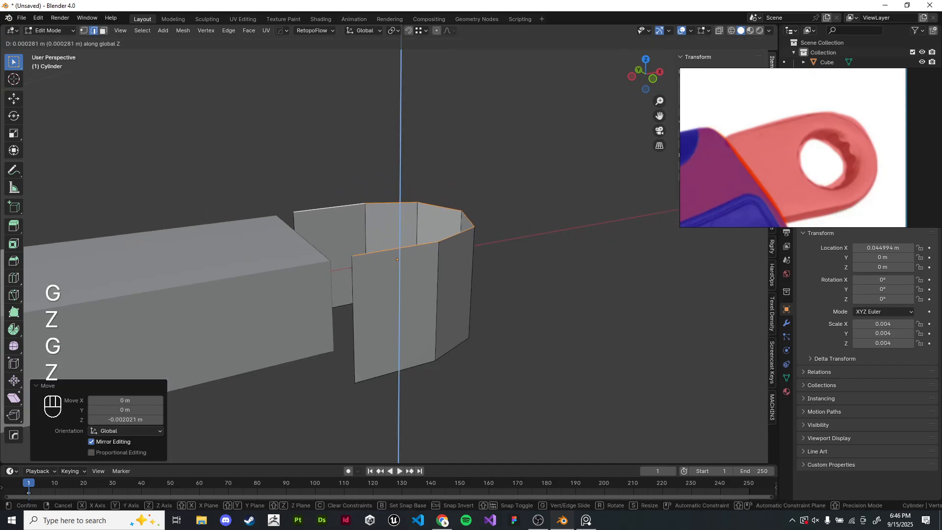
right_click(380, 242)
key(g)
key(z)
click(380, 130)
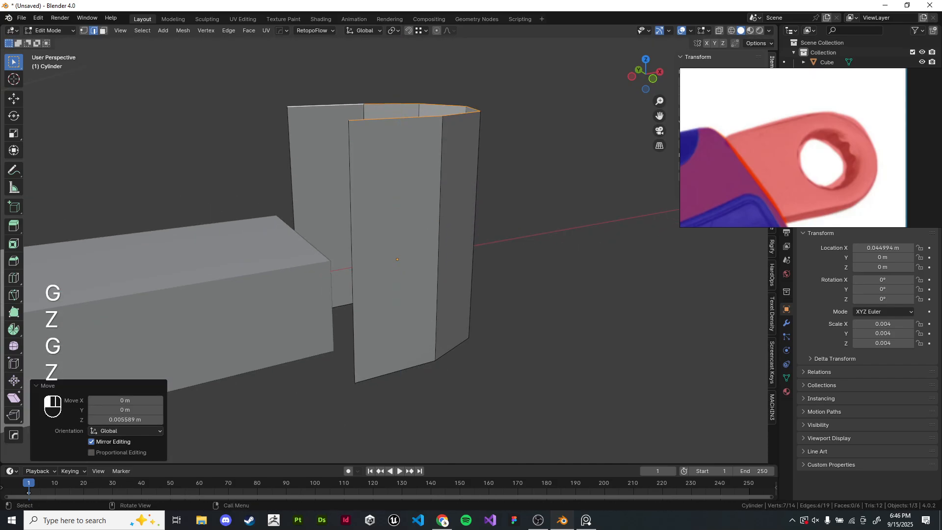
shift+middle_drag(380, 130, 426, 154)
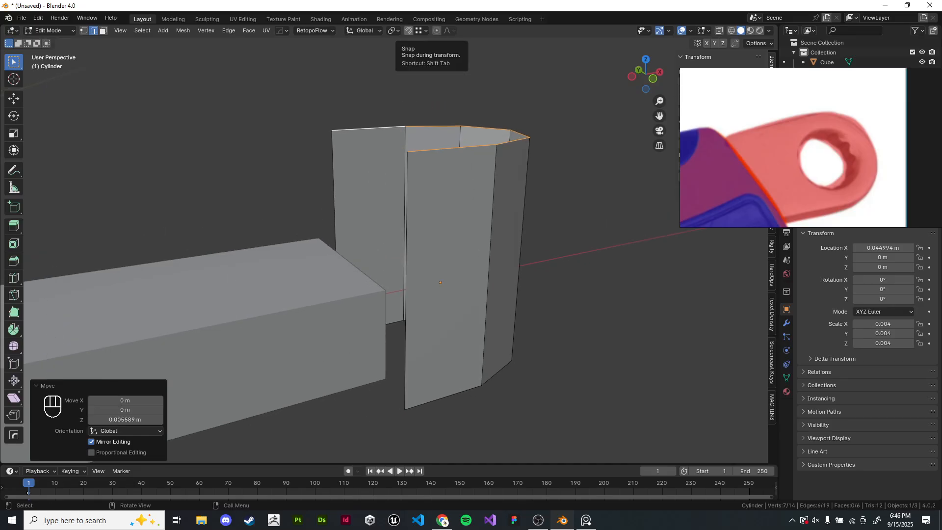
- Turn on vertex snapping and try to snap the cylinder object onto the handle's corner
key(shift+Tab)
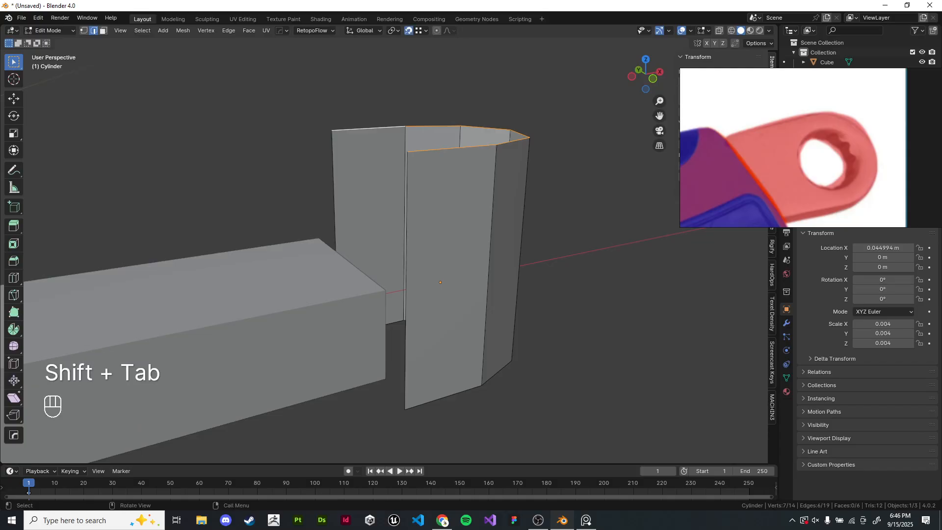
click(422, 30)
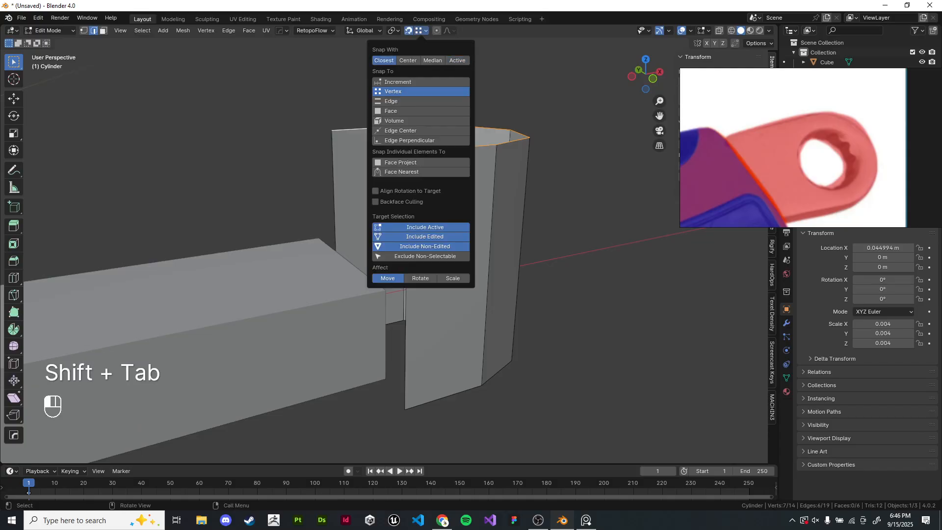
key(Tab)
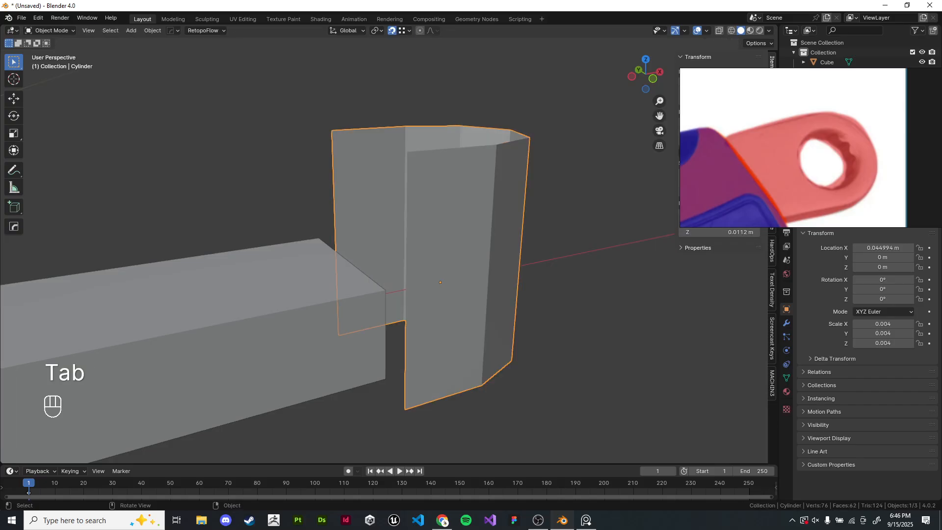
shift+middle_drag(422, 246, 399, 212)
middle_drag(399, 211, 420, 219)
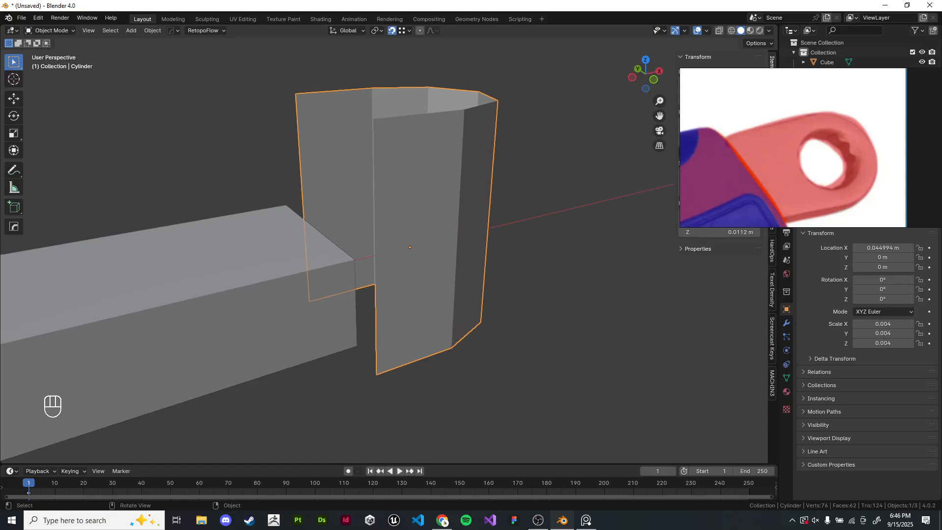
key(g)
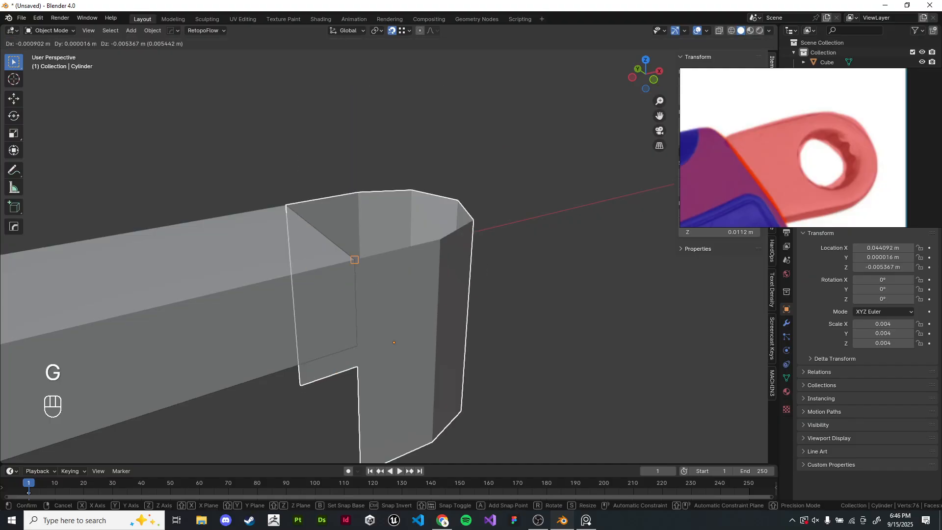
right_click(354, 259)
key(g)
right_click(354, 260)
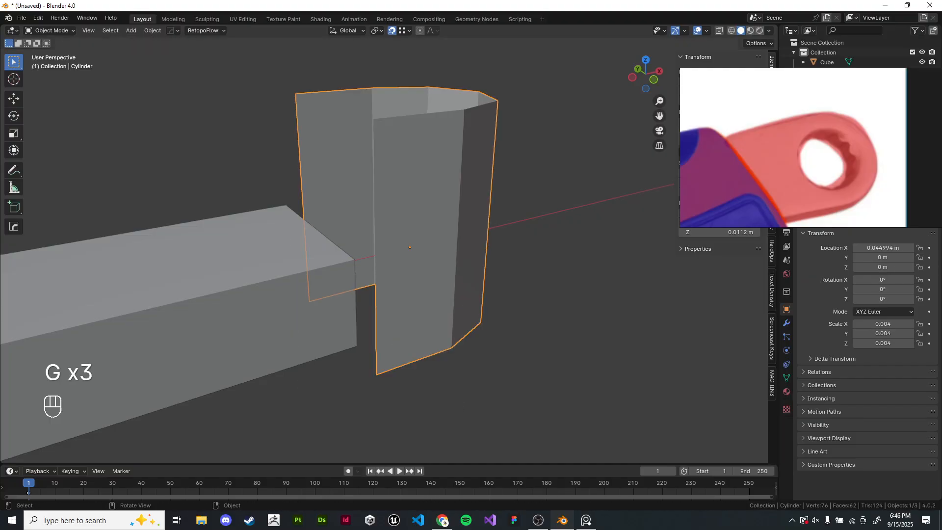
key(g)
right_click(355, 259)
key(g)
right_click(354, 260)
key(g)
right_click(354, 260)
middle_drag(354, 259, 353, 230)
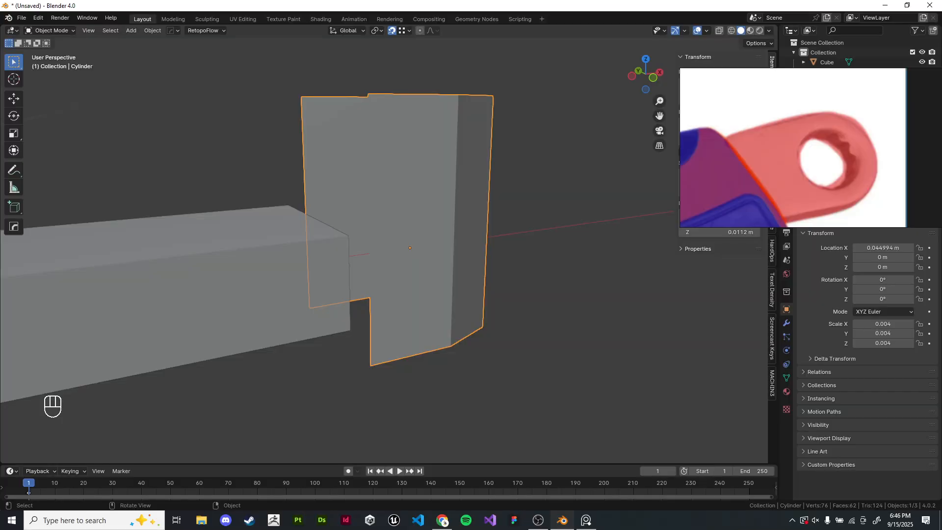
- Try again to move the cylinder with snapping, then return to edit mode in wireframe view
key(g)
click(348, 235)
click(402, 30)
key(g)
key(g)
key(g)
key(g)
key(g)
key(g)
key(Tab)
key(z)
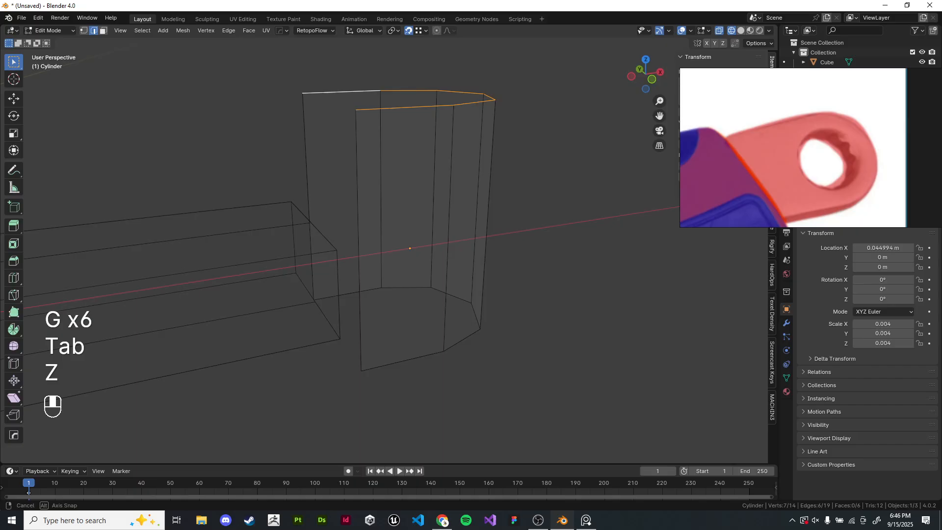
- Move the cylinder's top edge loop down along Z, snapping it level with the bar's top corner
middle_drag(392, 221, 444, 331)
click(84, 31)
shift+click(324, 143)
shift+click(324, 143)
scroll(395, 250, up, 2)
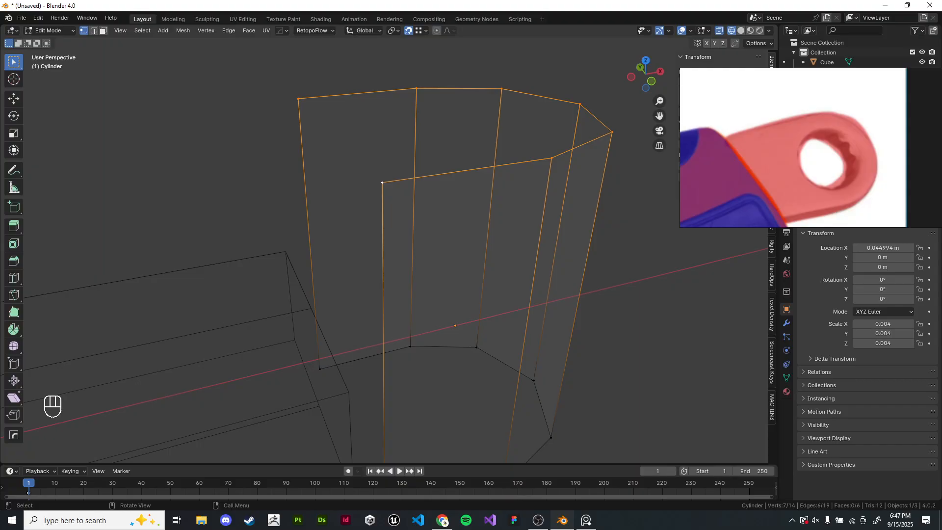
scroll(443, 332, down, 1)
shift+middle_drag(444, 331, 459, 306)
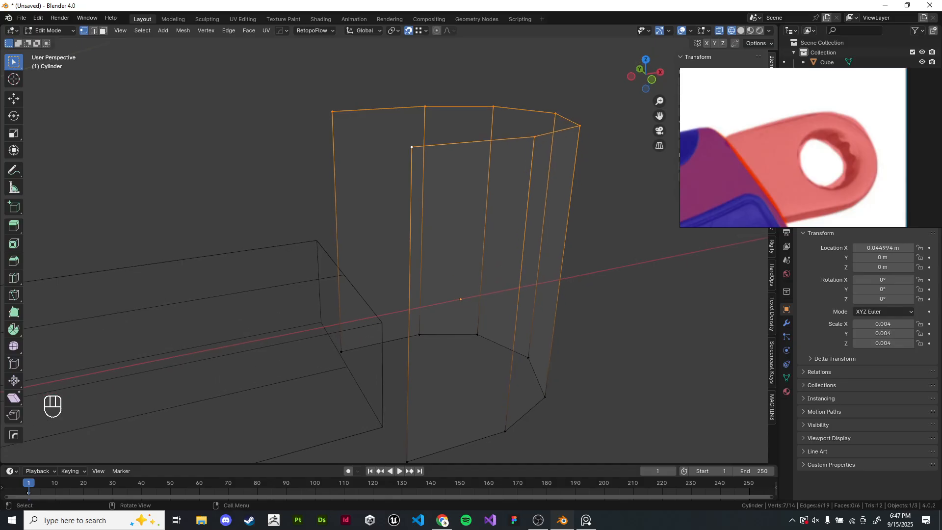
key(g)
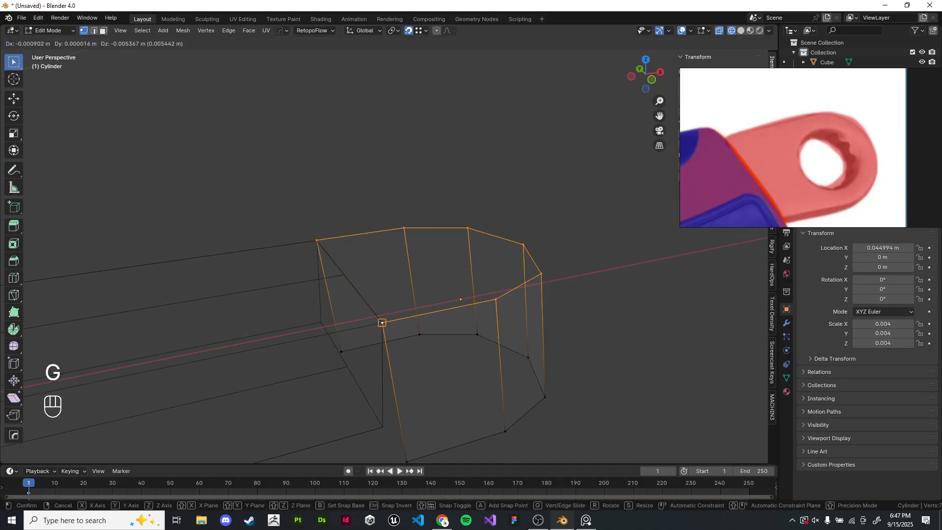
right_click(382, 323)
scroll(382, 322, up, 2)
shift+middle_drag(382, 322, 414, 239)
scroll(417, 239, down, 1)
key(g)
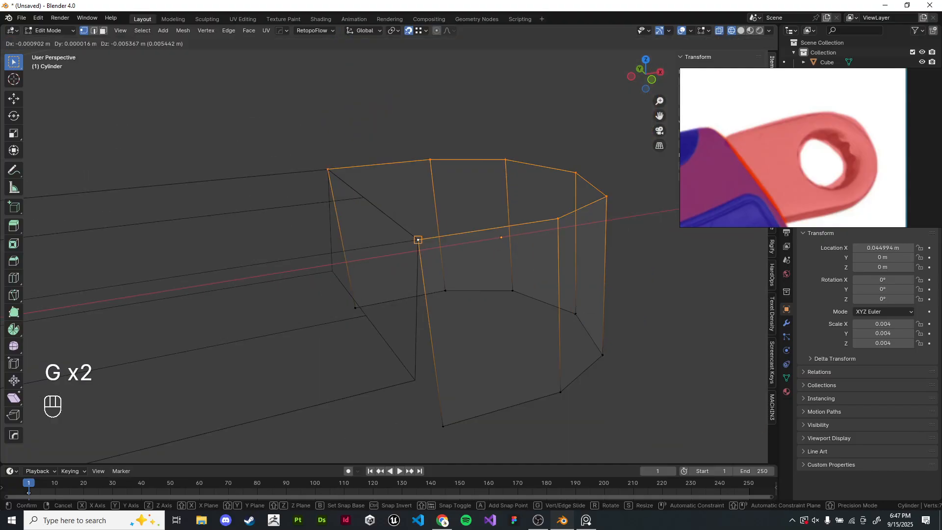
key(g)
key(g)
key(g)
key(g)
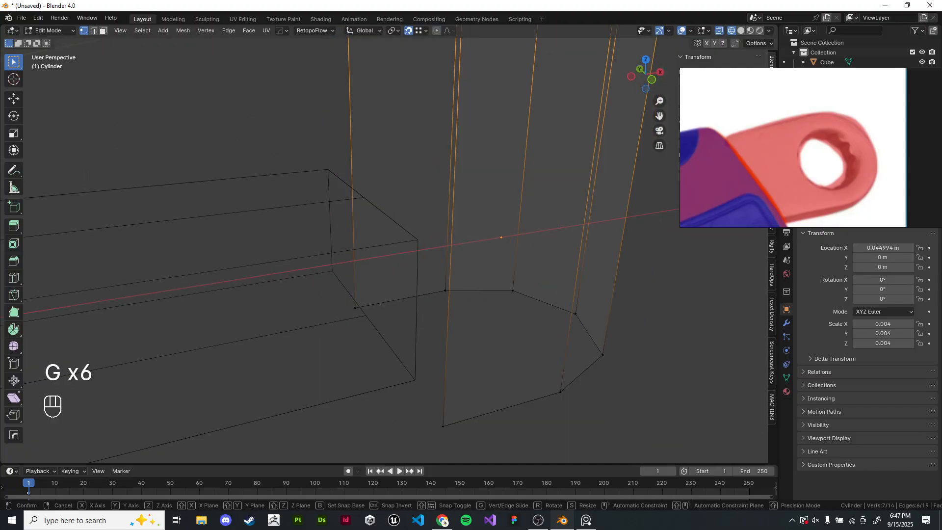
key(g)
key(g)
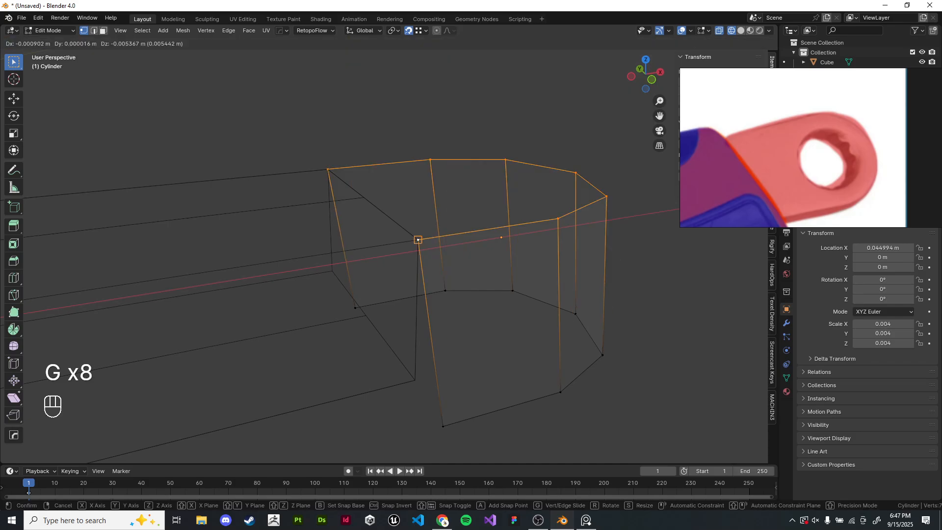
key(z)
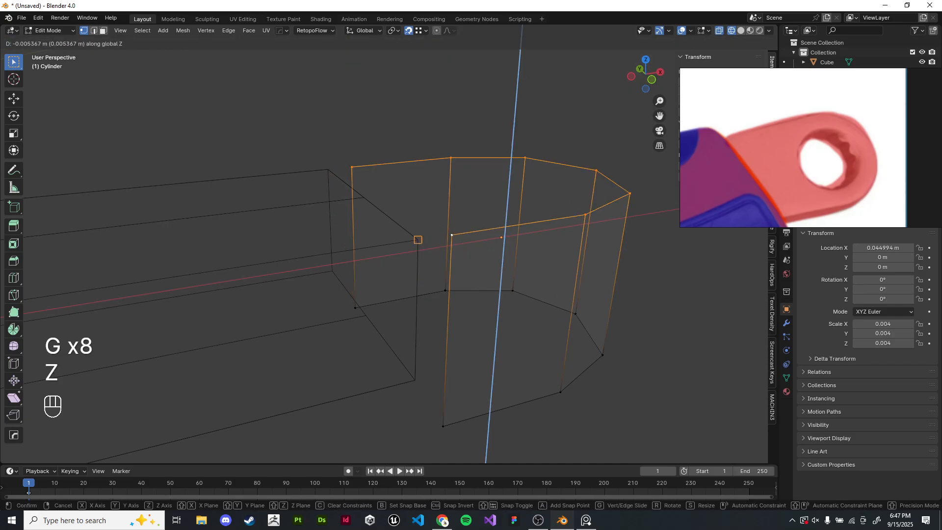
right_click(418, 239)
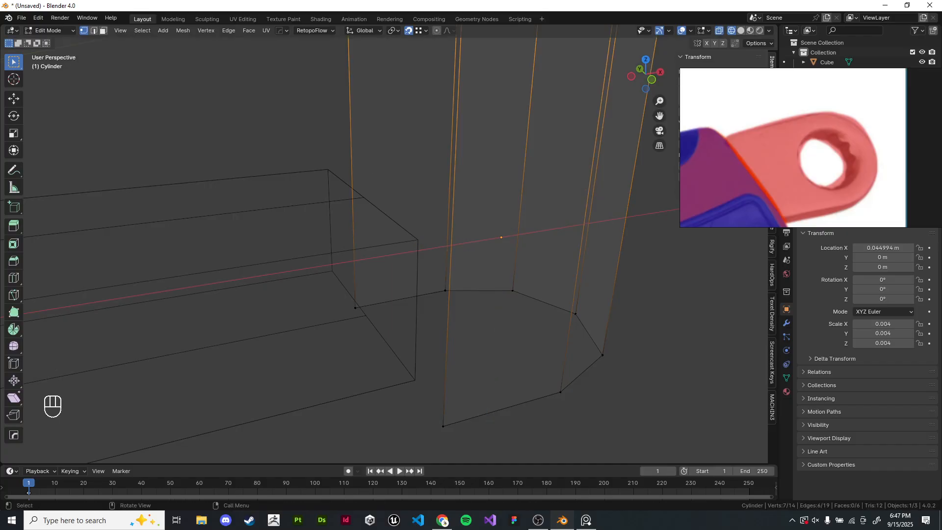
key(g)
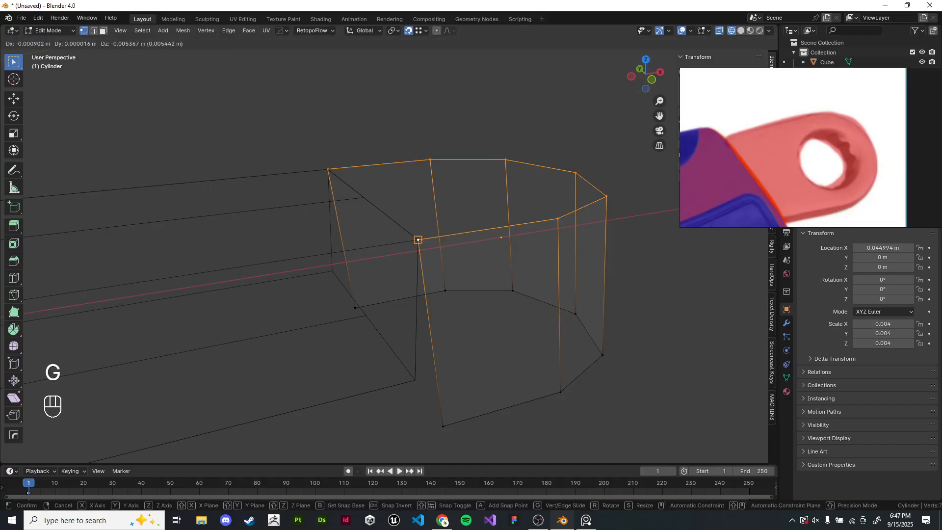
key(z)
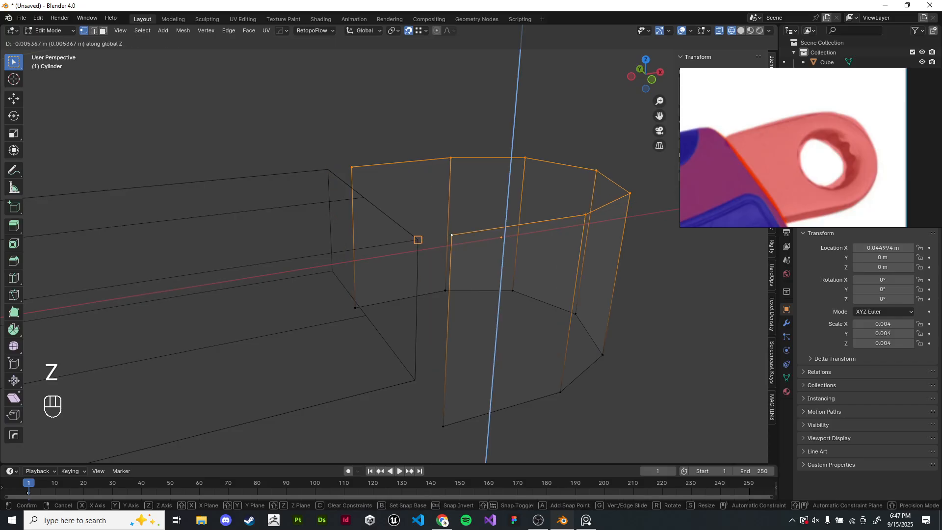
click(418, 240)
scroll(418, 240, up, 1)
scroll(509, 240, down, 3)
middle_drag(528, 253, 508, 233)
- Move the cylinder's bottom edge loop up along Z, snapping it to the bar's bottom corner, and return to solid shading
key(z)
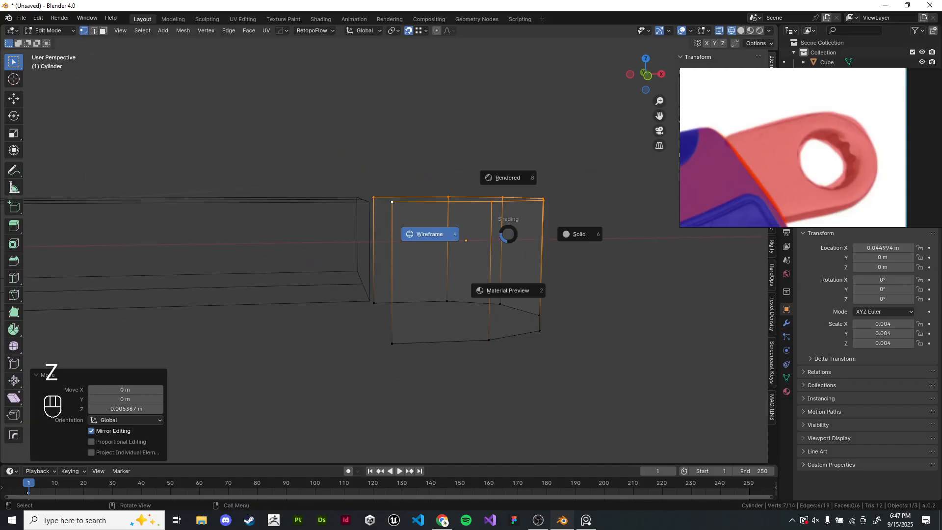
drag(338, 277, 584, 375)
key(g)
key(z)
click(370, 301)
click(392, 338)
key(z)
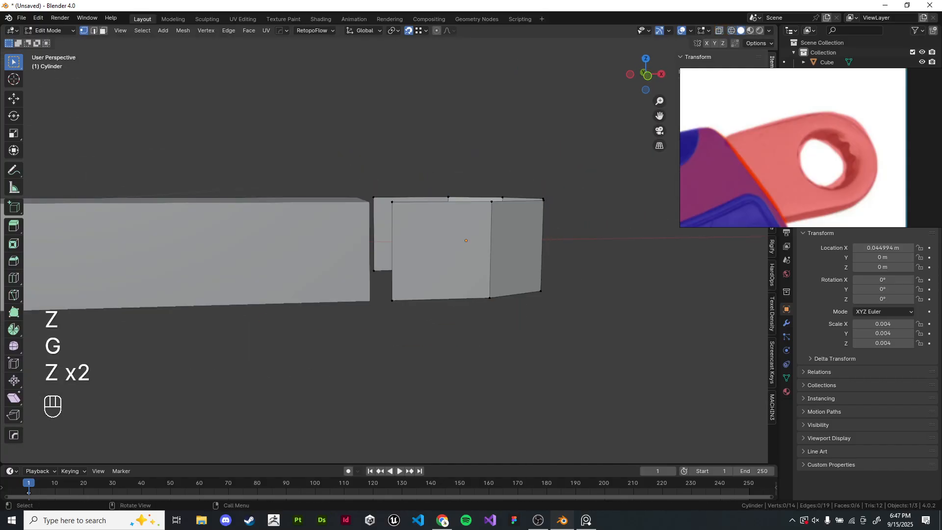
- Fill the open side of the cylinder facing the bar with new faces
mouse_move(432, 314)
middle_down()
mouse_move(457, 366)
mouse_move(399, 349)
mouse_move(429, 385)
middle_up()
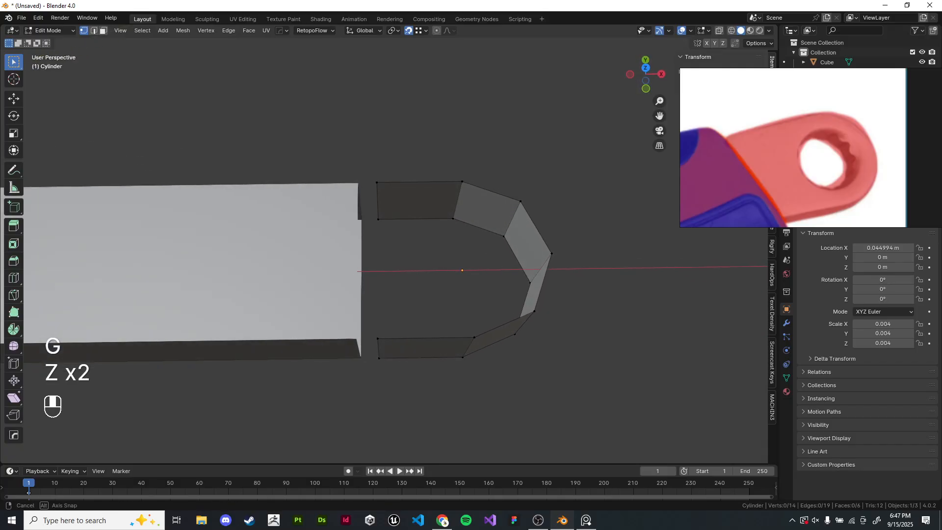
scroll(430, 385, down, 1)
key(KP_7)
scroll(417, 266, up, 3)
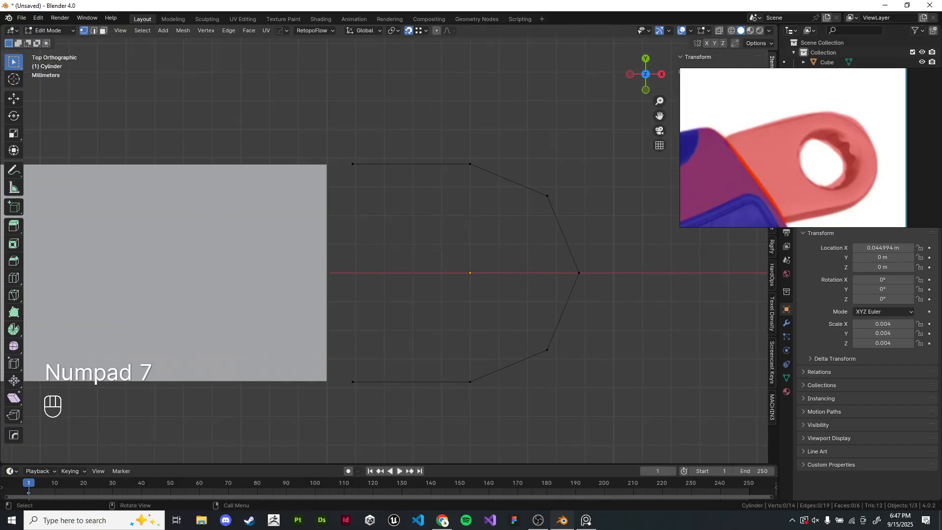
key(Tab)
key(Tab)
key(z)
middle_drag(416, 275, 429, 211)
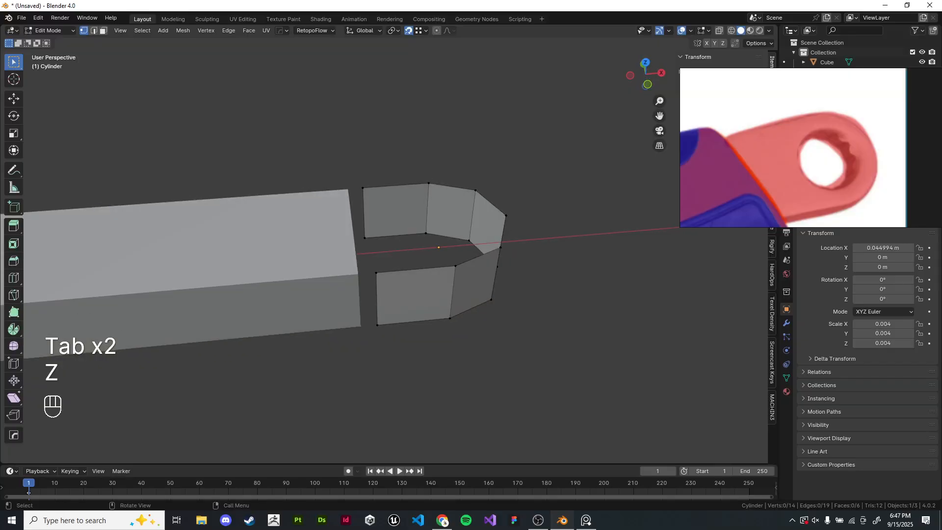
click(363, 188)
shift+click(376, 273)
key(f)
key(f)
key(f)
key(f)
middle_drag(448, 294, 439, 253)
key(z)
drag(359, 259, 461, 304)
key(f)
key(z)
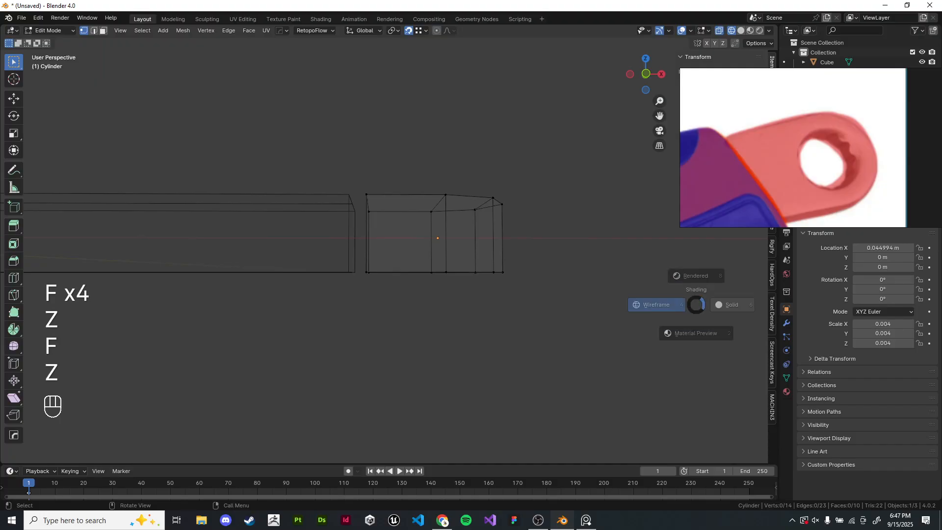
click(724, 305)
- Adjust a vertex where the cylinder meets the bar, then return to object mode
middle_drag(724, 305, 633, 245)
key(KP_7)
key(Tab)
key(Tab)
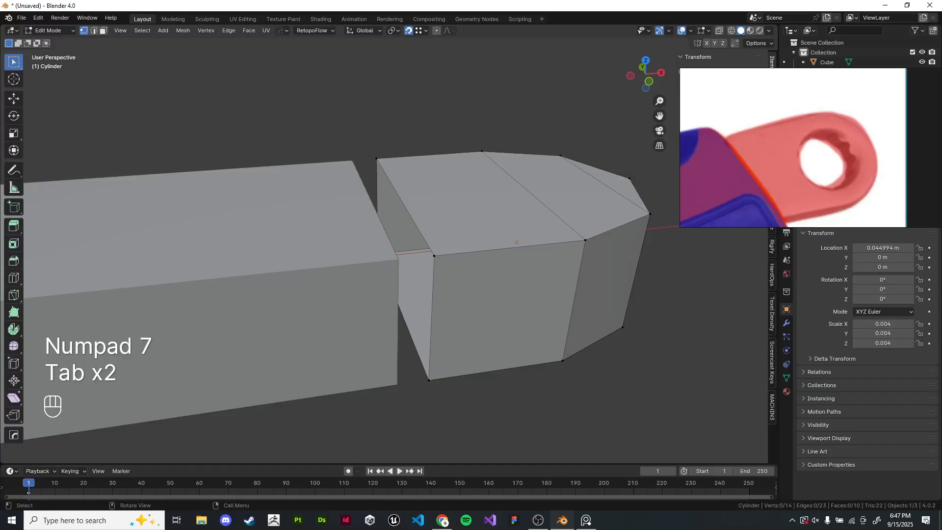
key(a)
key(a)
key(a)
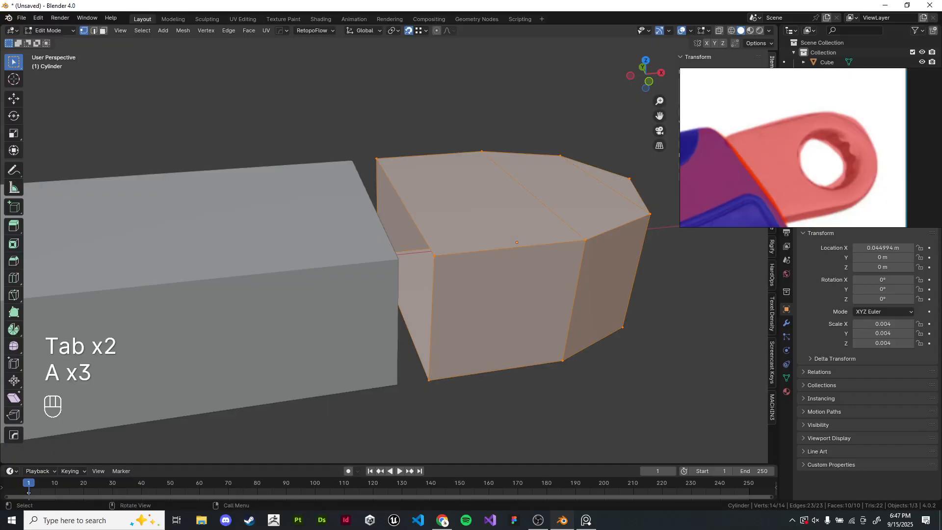
shift+middle_drag(491, 245, 441, 234)
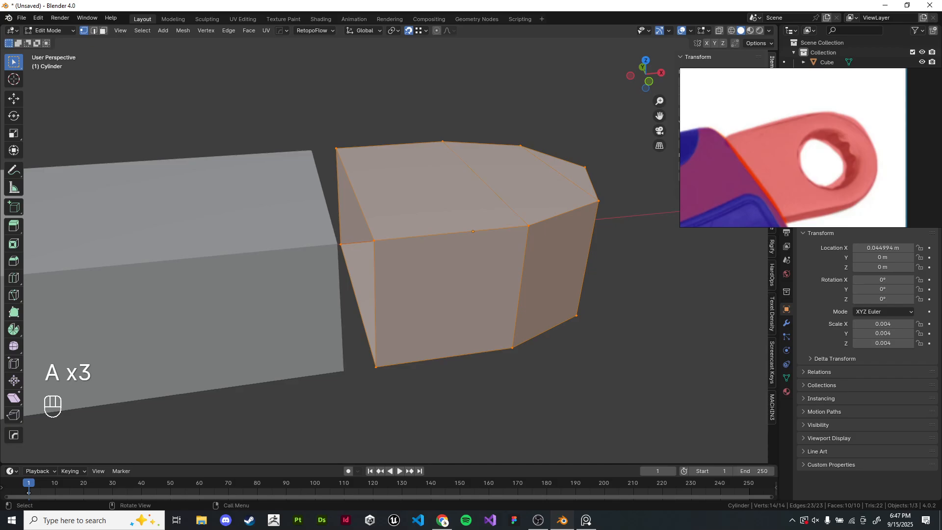
scroll(381, 242, up, 2)
scroll(380, 241, down, 4)
shift+click(381, 241)
shift+click(381, 242)
shift+middle_drag(380, 242, 407, 248)
key(g)
click(384, 235)
scroll(384, 235, down, 2)
scroll(382, 264, down, 3)
scroll(381, 263, up, 4)
key(Tab)
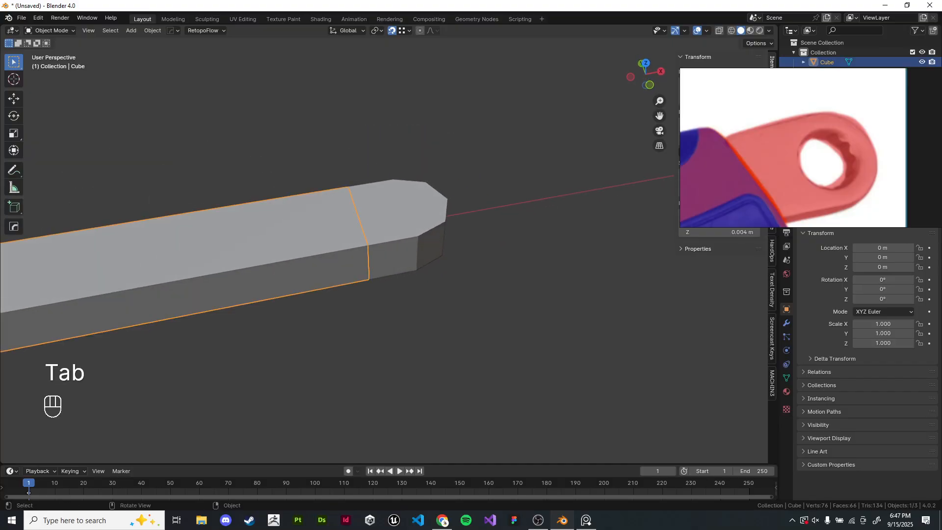
key(g)
key(g)
key(g)
right_click(486, 231)
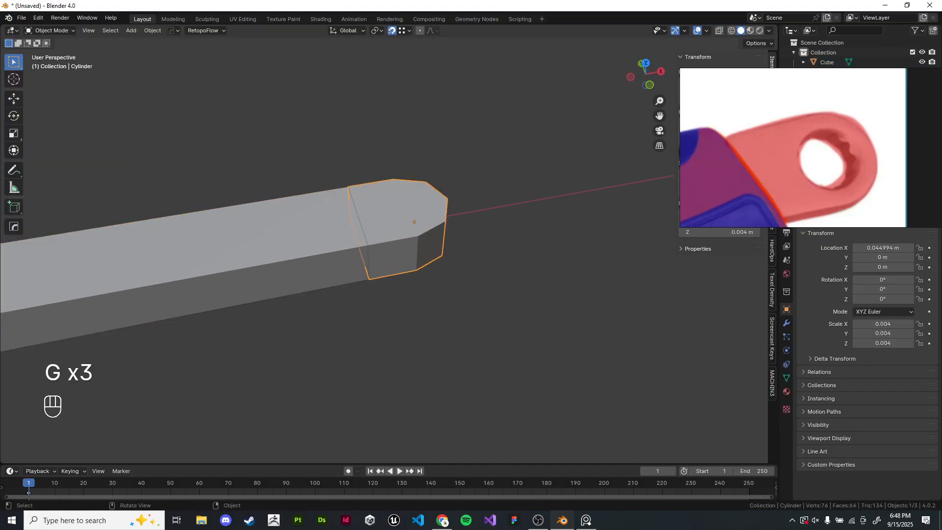
click(510, 294)
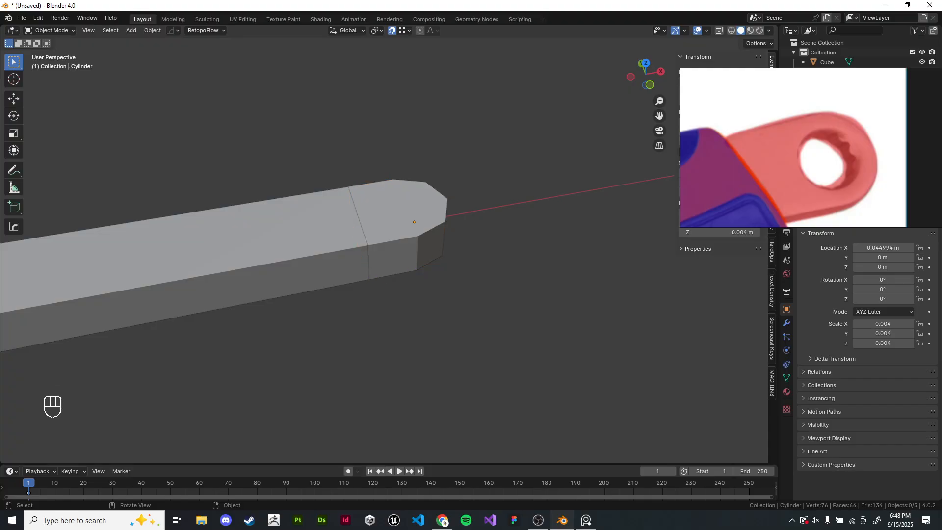
- Select the bar and the cylinder and join them into one object
click(330, 231)
shift+click(387, 214)
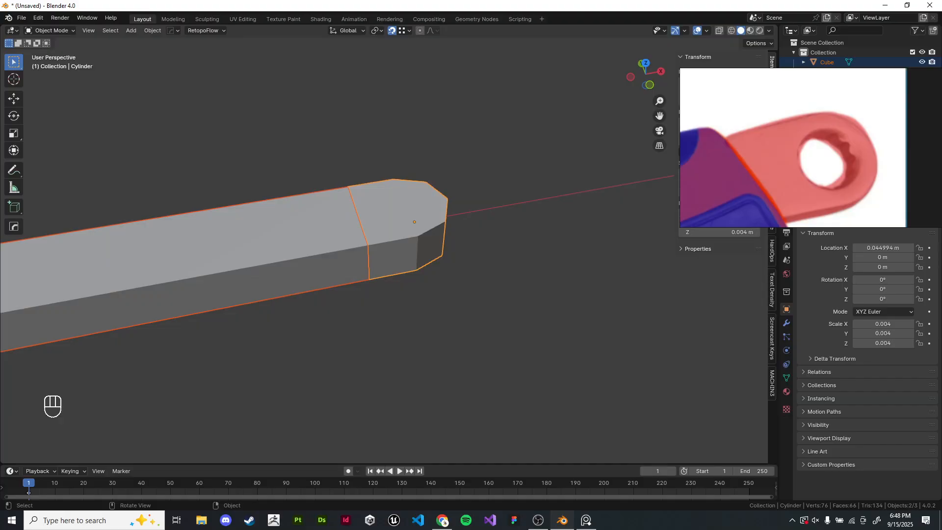
mouse_move(422, 235)
shift+middle_down()
mouse_move(443, 235)
mouse_move(418, 226)
shift+middle_up()
shift+middle_drag(419, 226, 423, 234)
middle_drag(423, 234, 426, 248)
scroll(425, 247, up, 1)
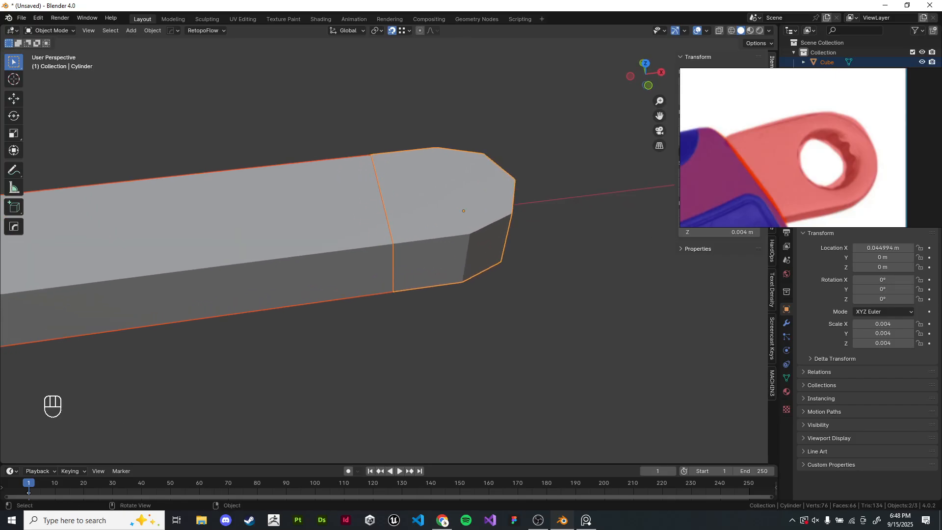
key(ctrl+j)
key(ctrl+z)
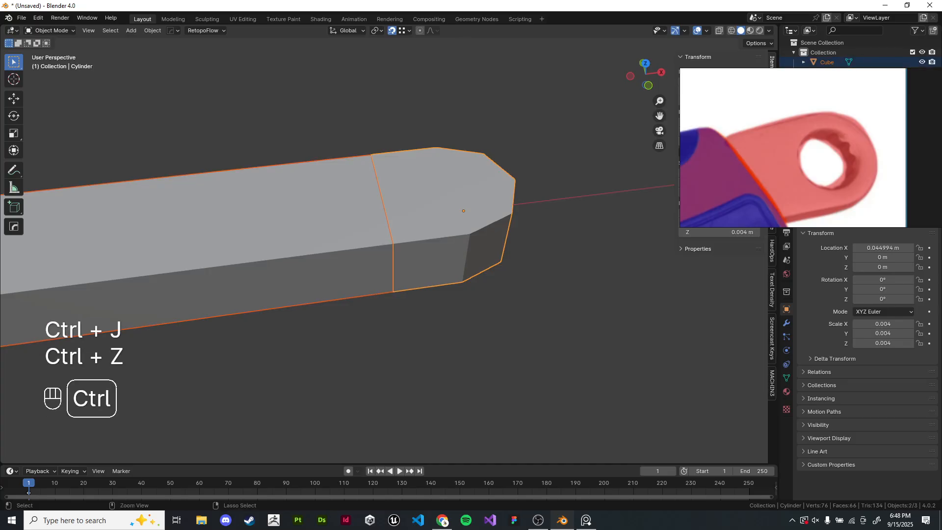
key(ctrl+j)
key(ctrl+z)
key(ctrl+j)
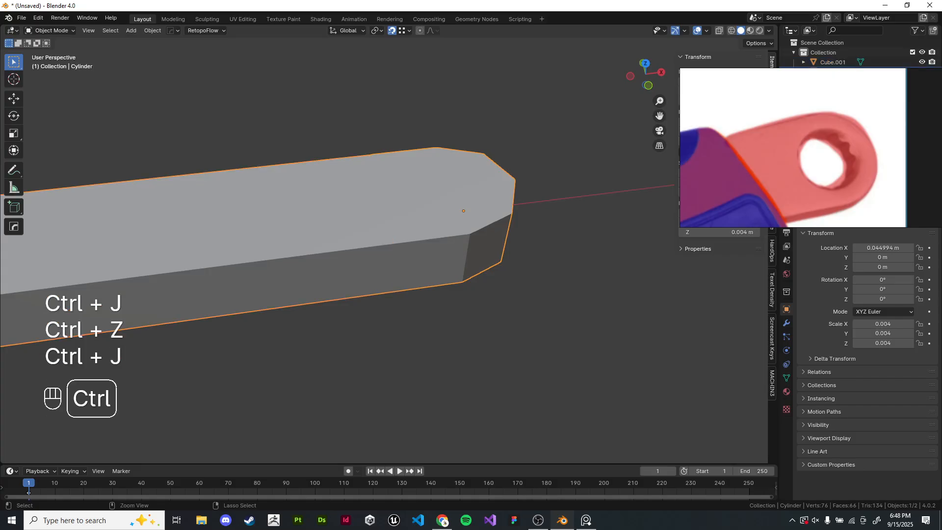
key(ctrl+z)
key(ctrl+j)
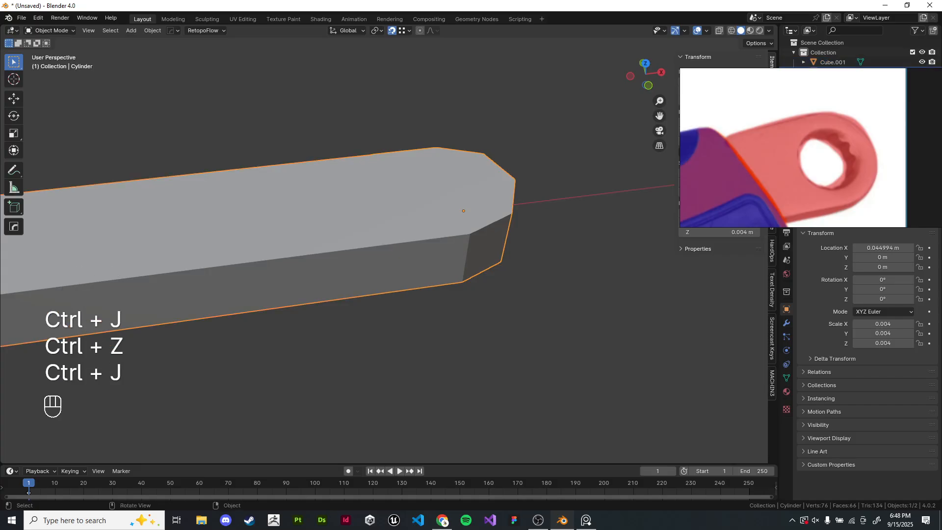
- Examine the joined wrench model from a wider view
key(Tab)
shift+middle_drag(540, 314, 542, 297)
click(542, 298)
key(Tab)
scroll(376, 243, down, 5)
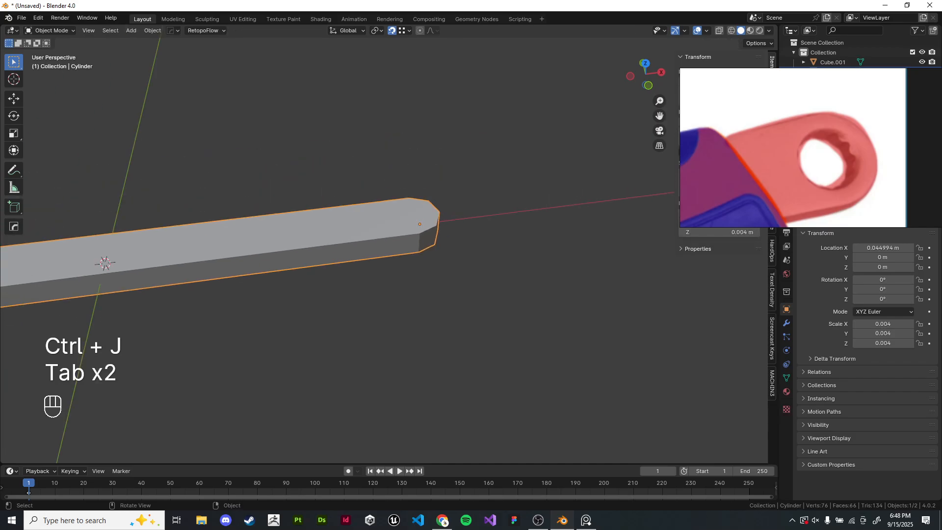
shift+middle_drag(352, 243, 377, 242)
key(g)
right_click(377, 242)
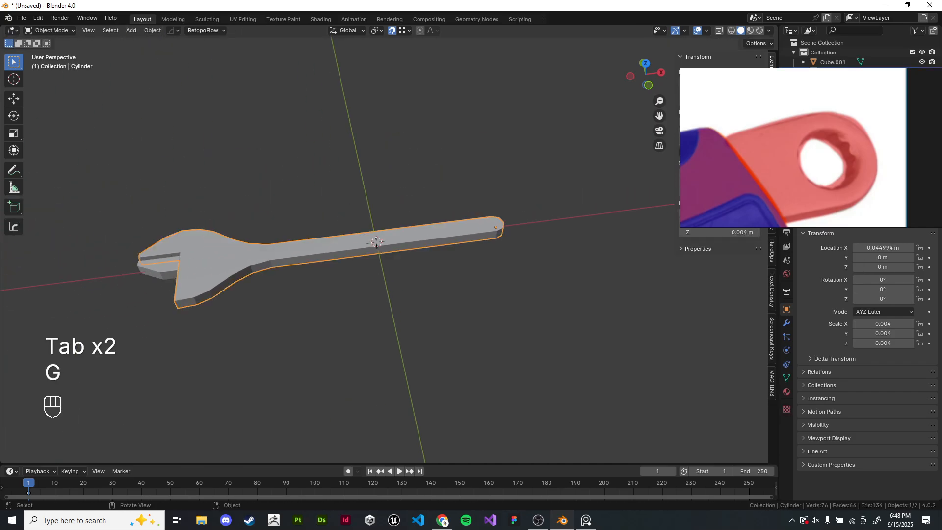
scroll(338, 246, up, 6)
shift+middle_drag(490, 235, 368, 236)
scroll(368, 236, up, 4)
shift+middle_drag(294, 220, 446, 295)
- Select all of the joined mesh in edit mode and merge its vertices by distance
key(Tab)
scroll(213, 253, up, 3)
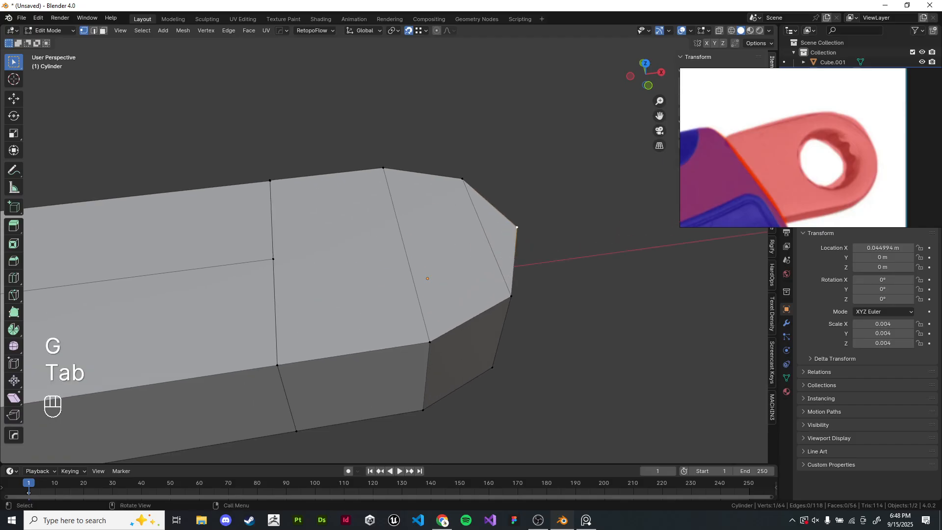
shift+middle_drag(213, 253, 235, 245)
key(a)
key(a)
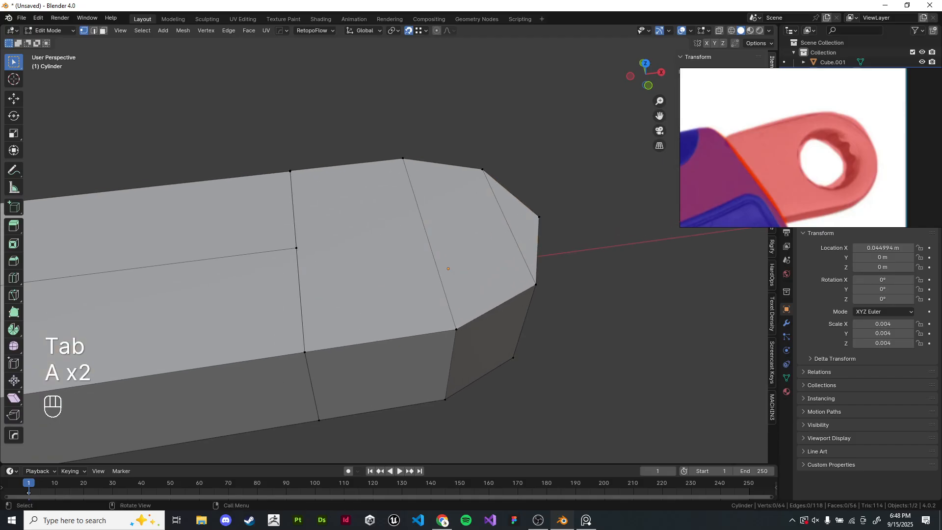
key(a)
scroll(384, 250, down, 1)
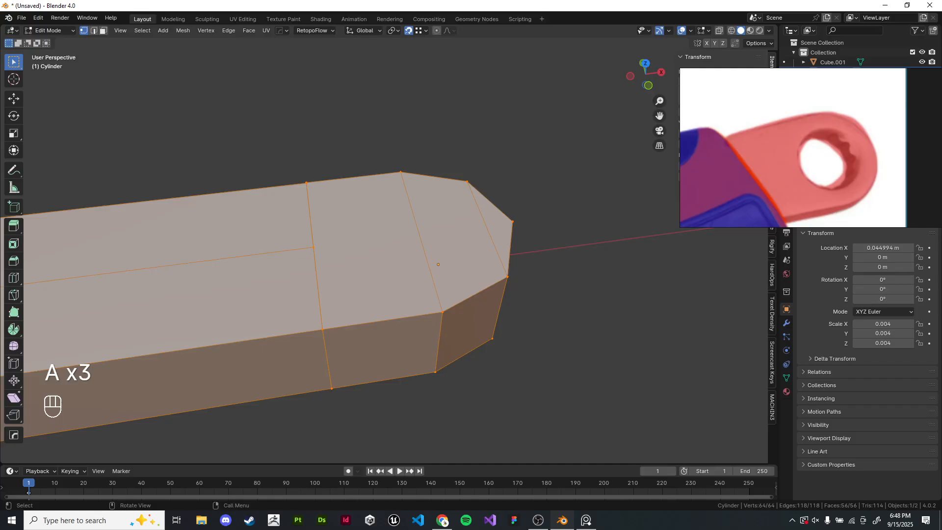
key(m)
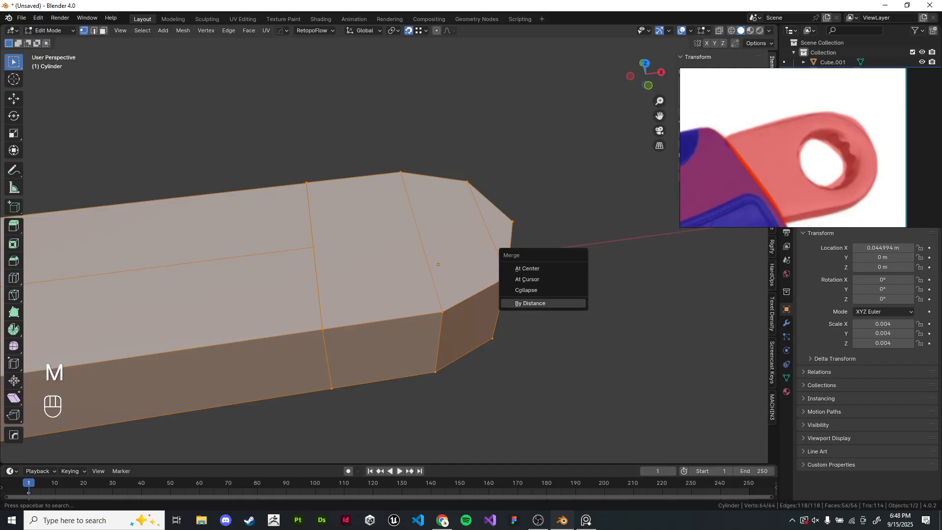
click(529, 303)
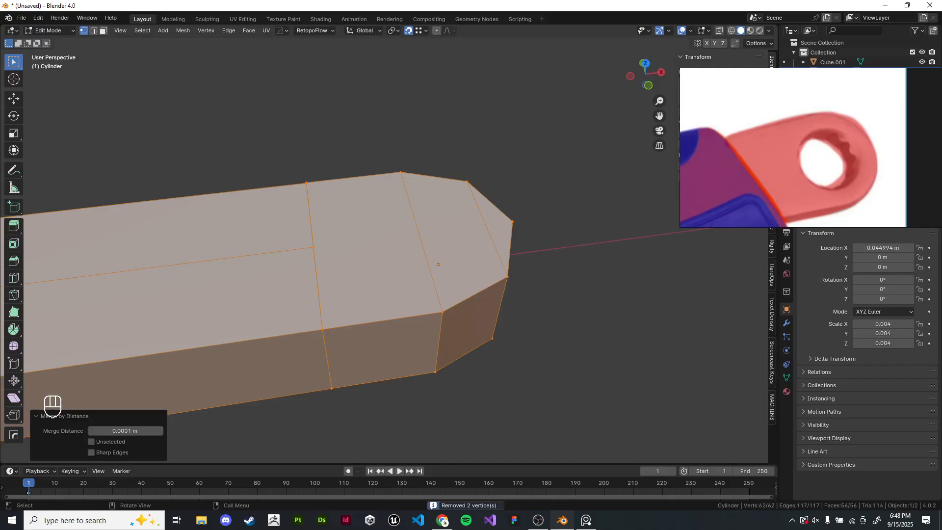
middle_drag(529, 303, 493, 315)
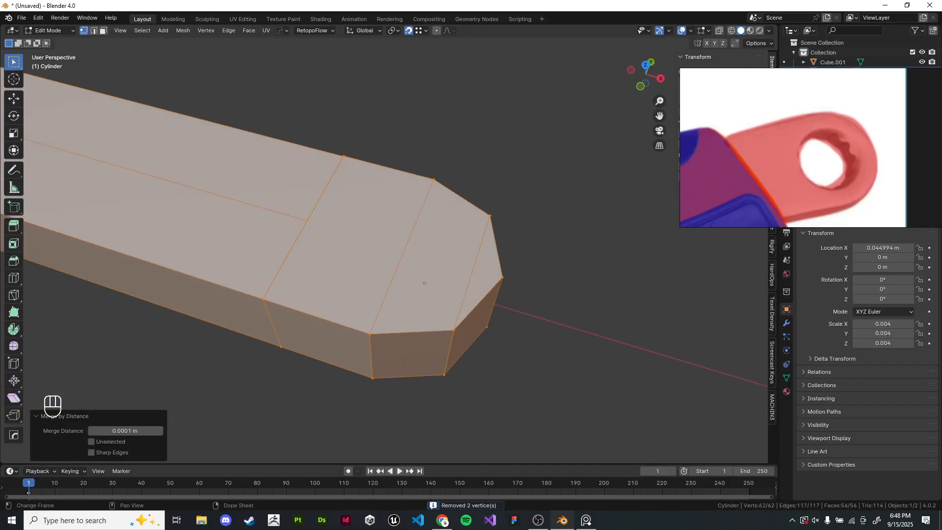
- Dissolve two redundant edges on the face at the handle's rounded end
scroll(384, 243, down, 3)
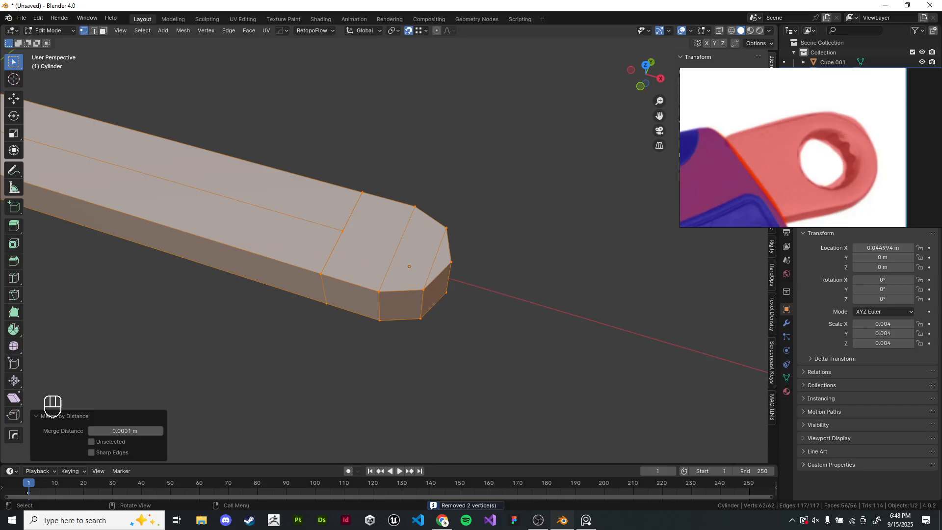
middle_drag(500, 88, 528, 224)
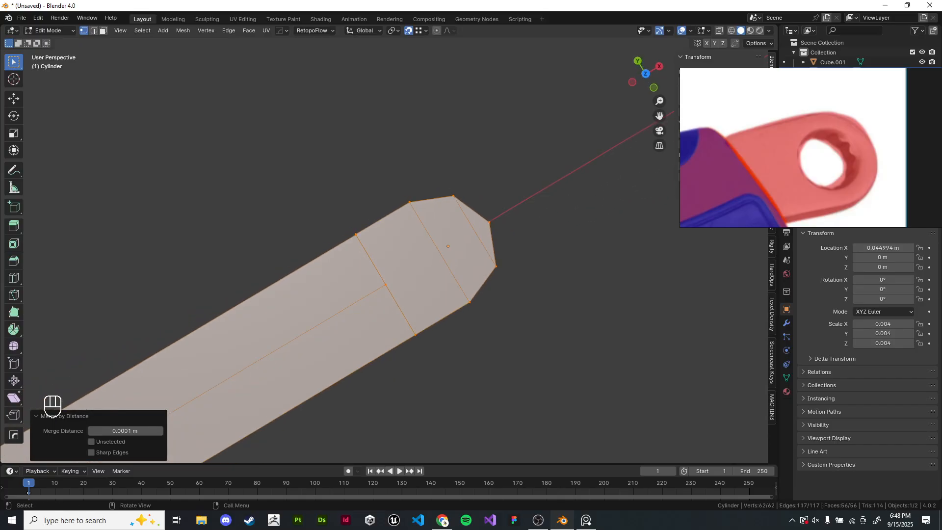
key(2)
click(474, 231)
key(ctrl+x)
click(439, 252)
key(ctrl+x)
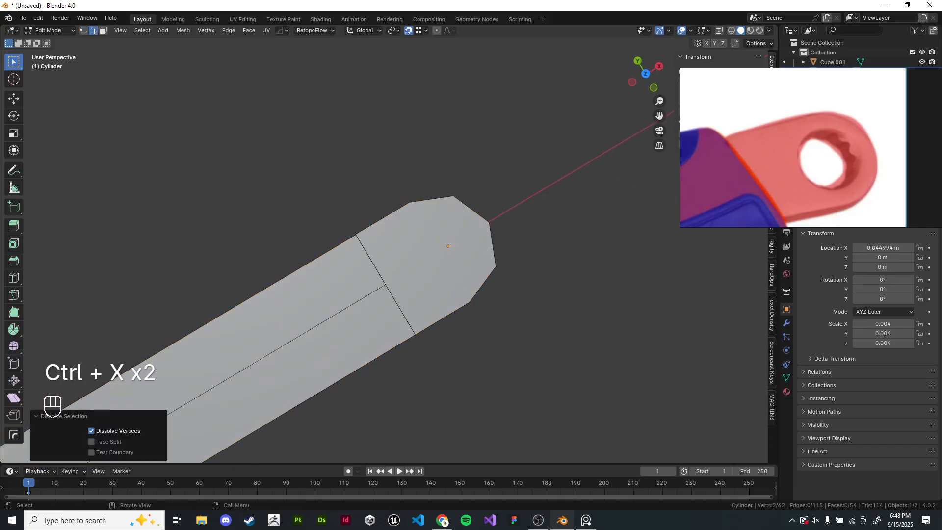
- Move a corner vertex on the side of the handle end slightly along Y
middle_drag(439, 252, 545, 249)
scroll(544, 249, up, 3)
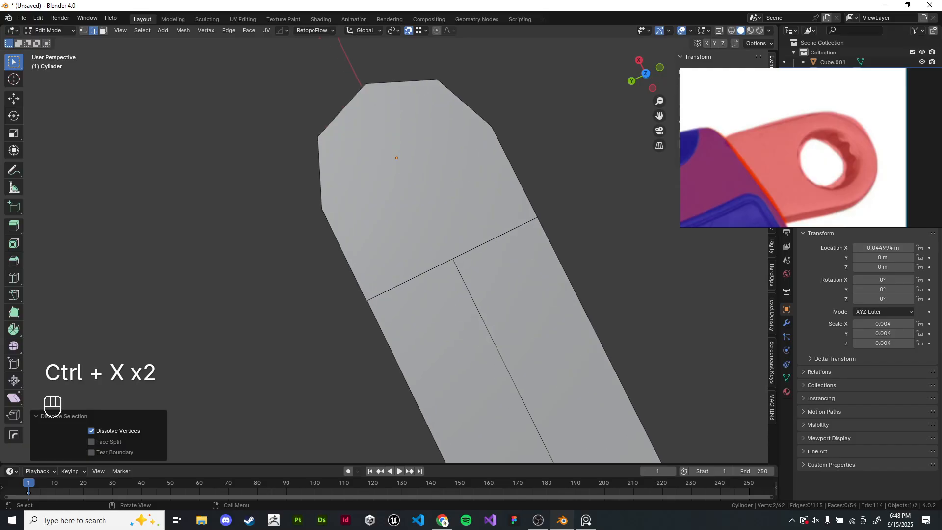
middle_drag(432, 314, 481, 265)
click(356, 380)
middle_drag(360, 375, 285, 438)
middle_drag(490, 294, 202, 233)
key(g)
key(Escape)
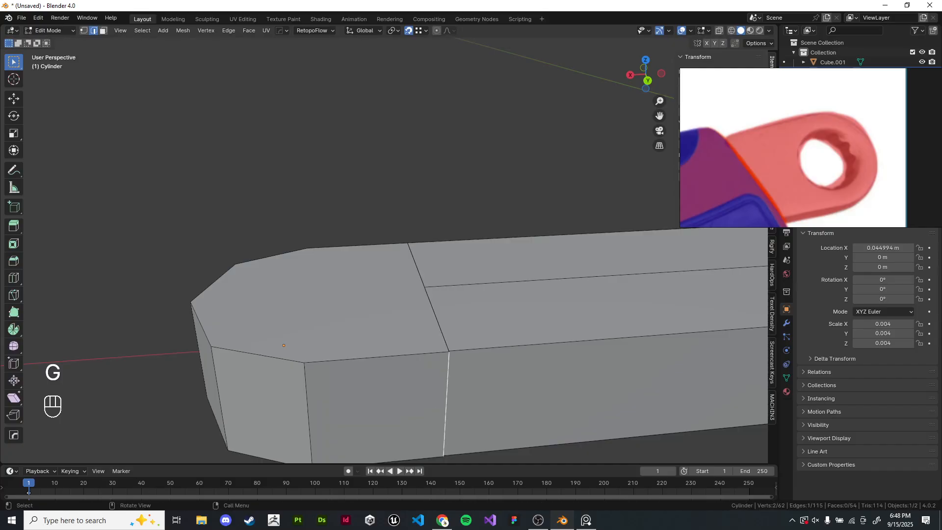
key(1)
shift+click(449, 352)
key(g)
click(444, 456)
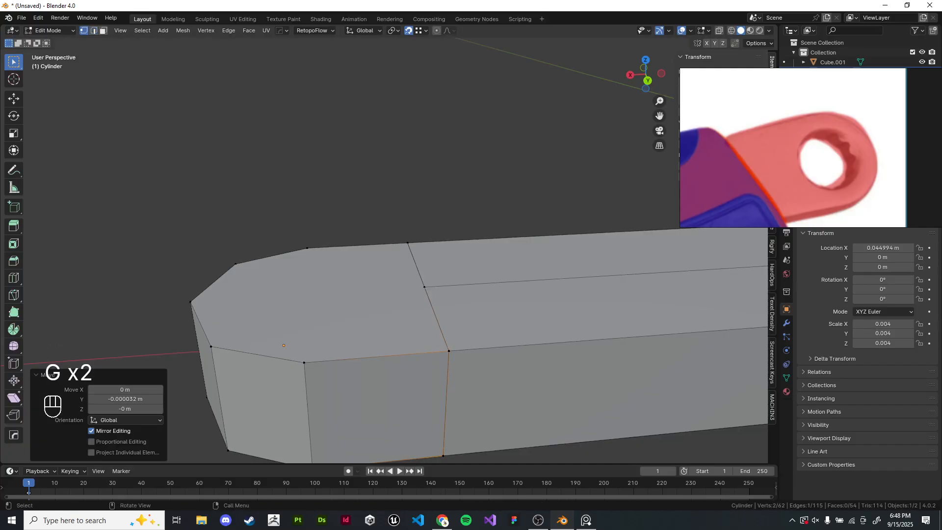
- Select the whole mesh again and merge its vertices by distance
scroll(384, 251, down, 2)
key(a)
key(m)
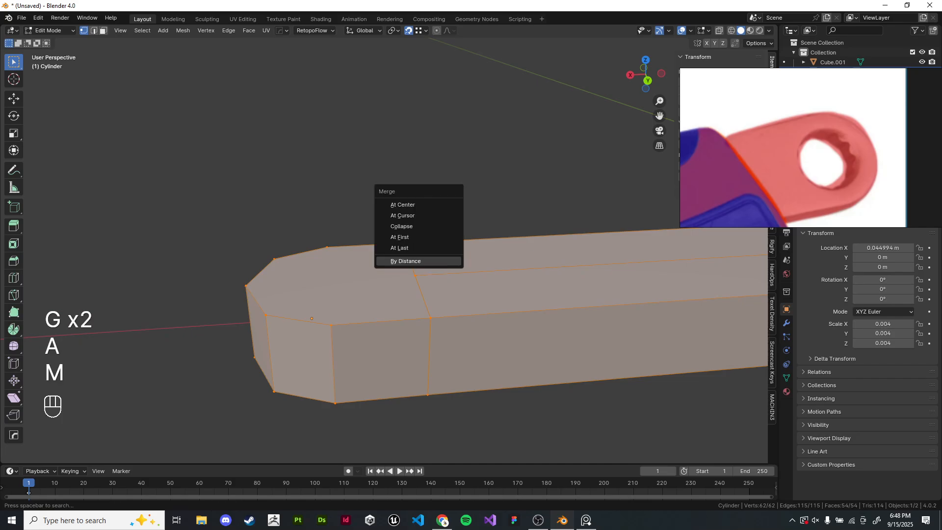
click(419, 261)
- Try to connect two vertices across the handle end's face
middle_drag(418, 261, 512, 168)
click(441, 171)
scroll(442, 171, down, 3)
click(339, 250)
shift+click(361, 333)
middle_drag(365, 329, 510, 282)
key(j)
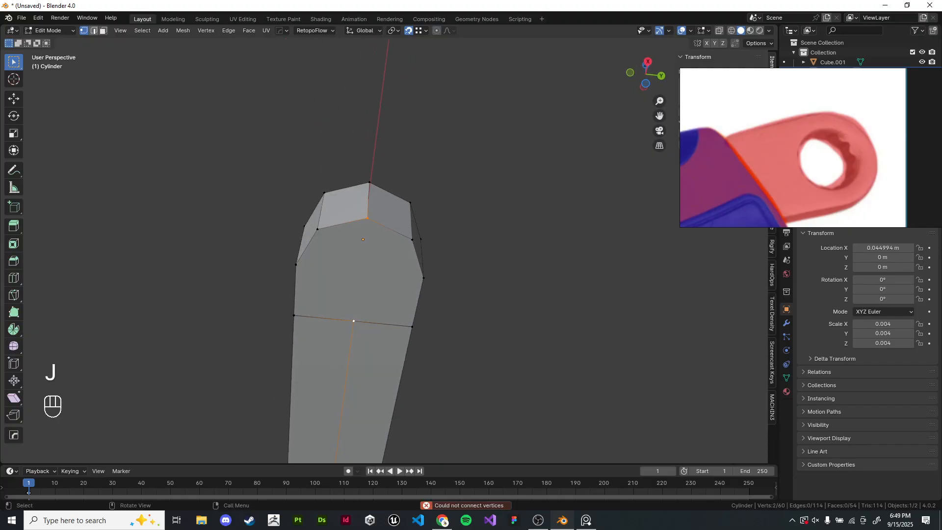
- Delete one face at the handle end and refill it from its boundary edge loop
key(2)
click(379, 286)
key(x)
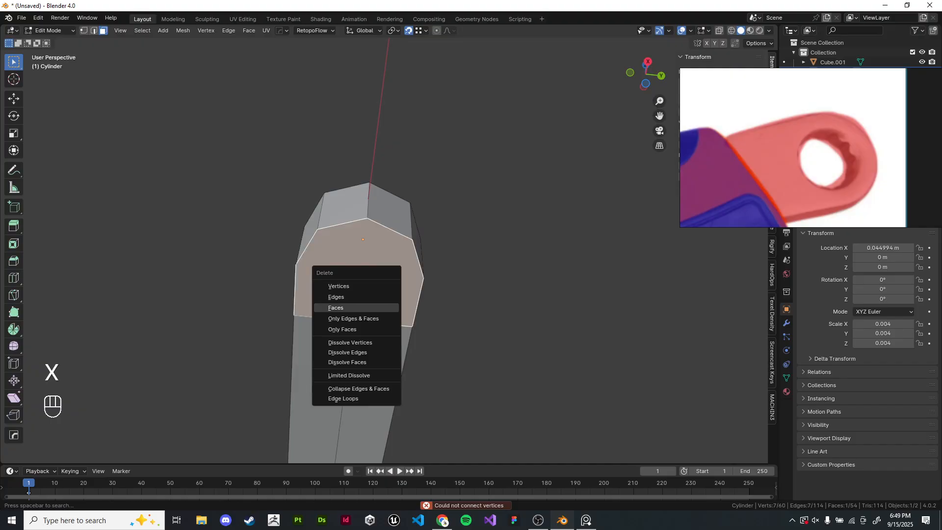
click(377, 307)
alt+shift+click(377, 282)
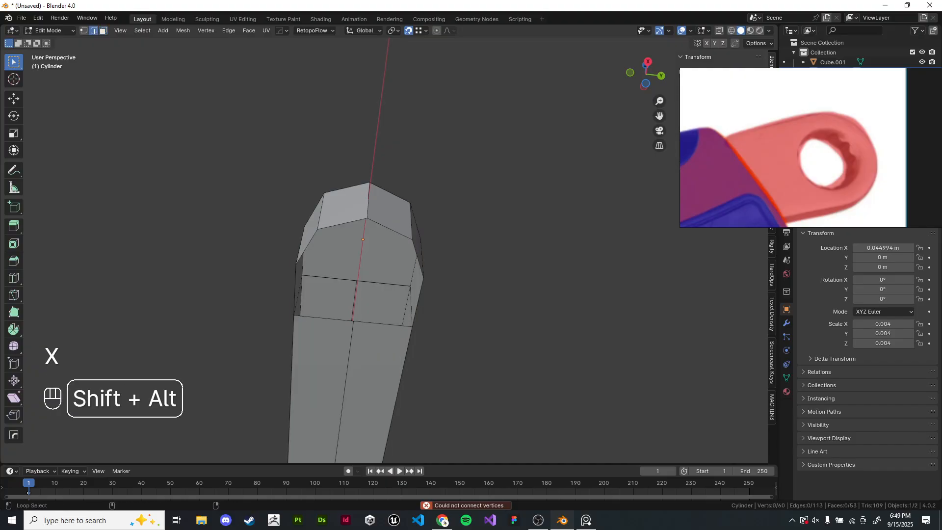
key(f)
middle_drag(377, 282, 466, 367)
- Delete the handle end's top face and refill it as a single face from its boundary loop
key(3)
scroll(299, 348, up, 4)
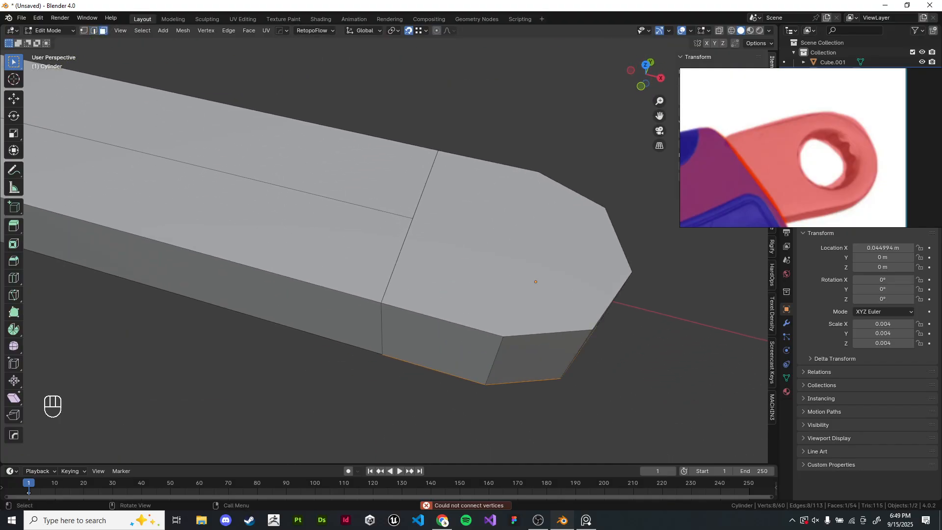
shift+middle_drag(299, 348, 236, 361)
click(428, 251)
key(g)
right_click(469, 260)
key(g)
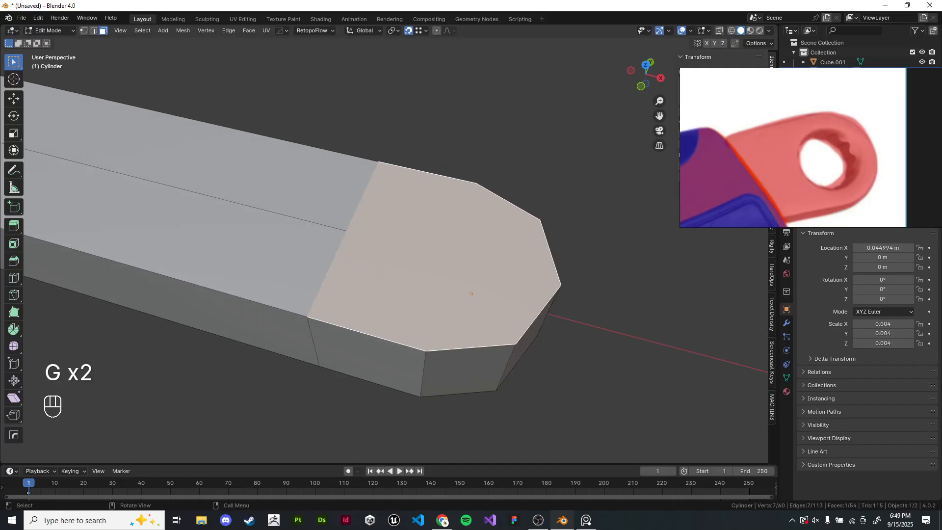
key(g)
key(g)
key(g)
right_click(471, 267)
key(g)
right_click(471, 268)
key(x)
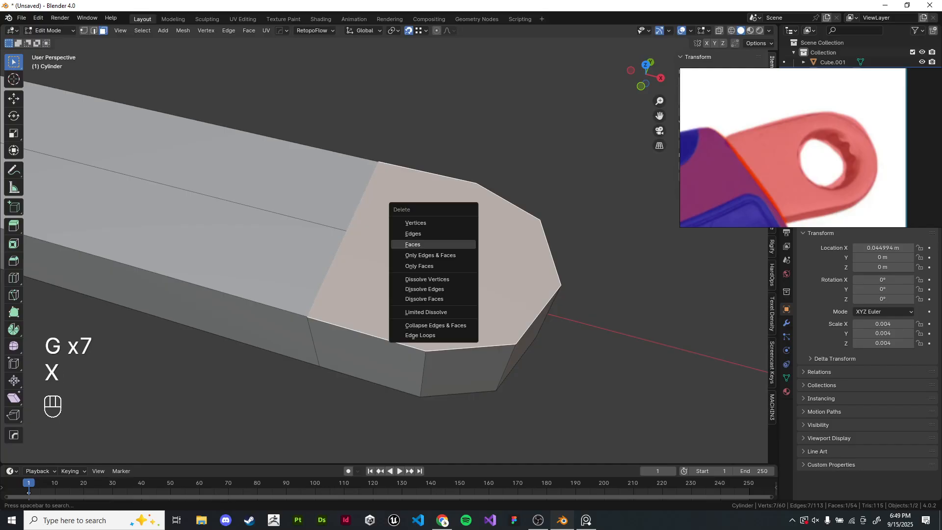
click(426, 243)
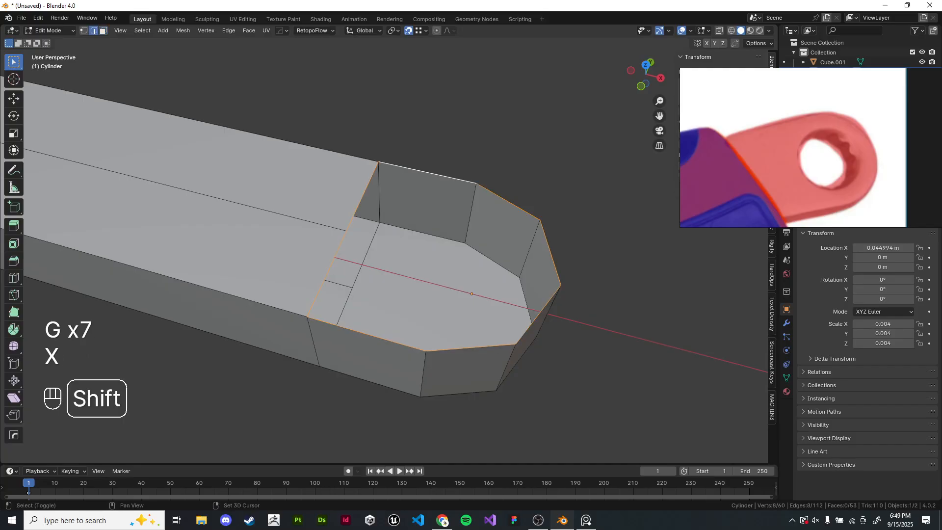
key(f)
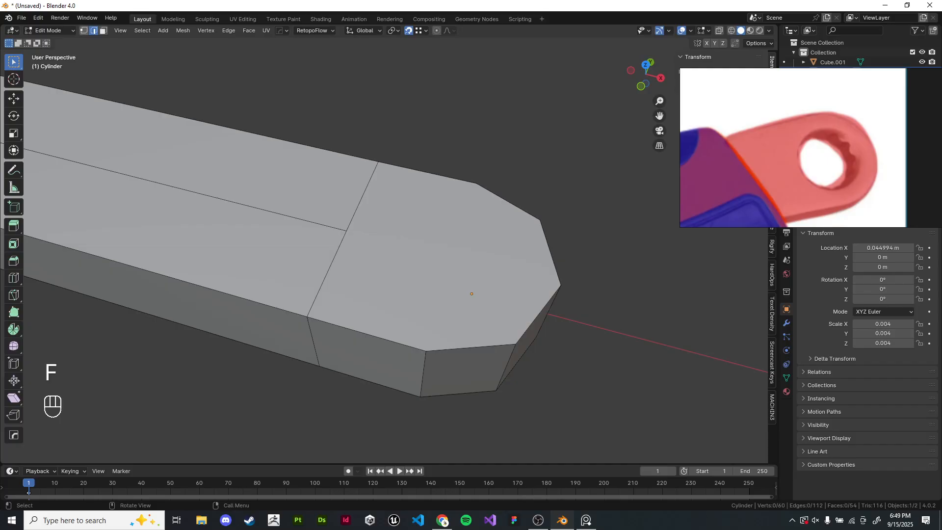
- Connect pairs of vertices across the handle end's top face to split it into smaller faces
shift+click(560, 285)
scroll(384, 250, down, 1)
click(466, 422)
middle_drag(466, 422, 463, 284)
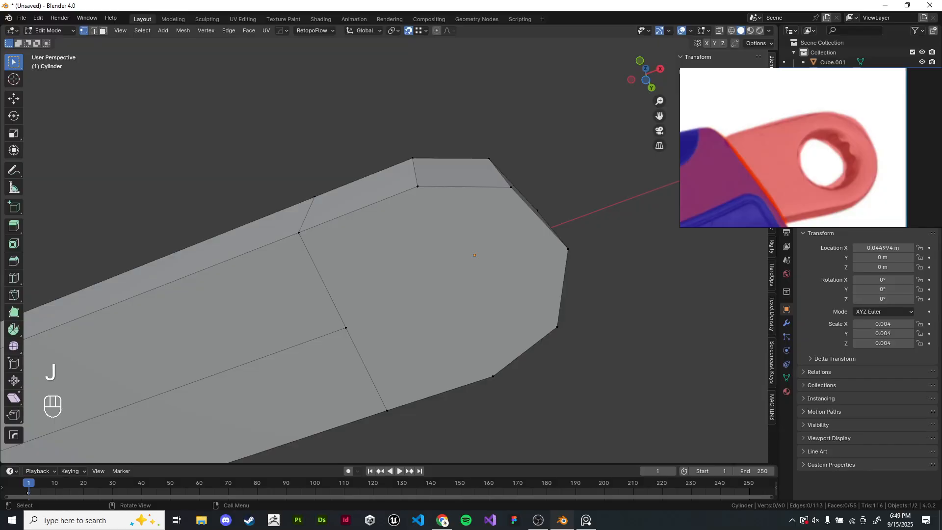
click(345, 328)
shift+click(568, 248)
click(604, 265)
scroll(601, 255, down, 5)
middle_drag(588, 236, 613, 399)
scroll(613, 399, up, 2)
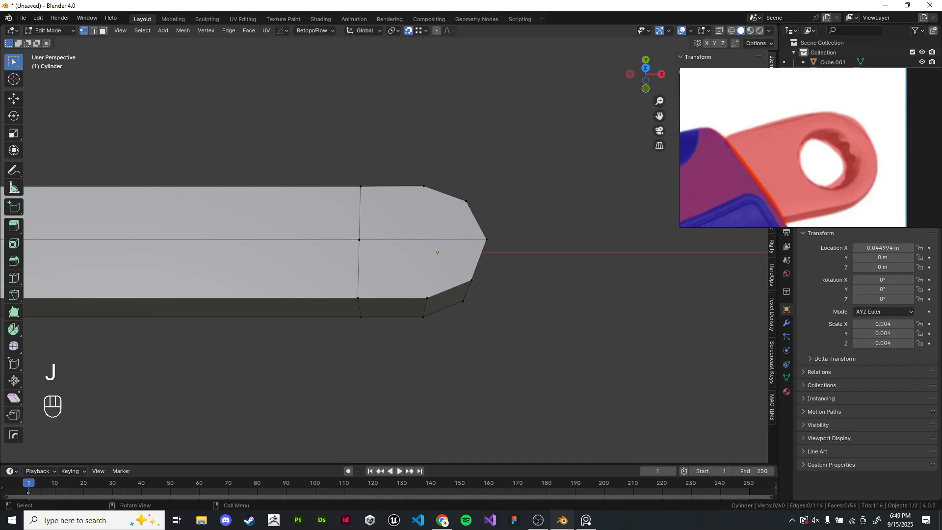
- Try connecting two vertices across the handle end's top face, undoing each attempt
scroll(461, 253, up, 2)
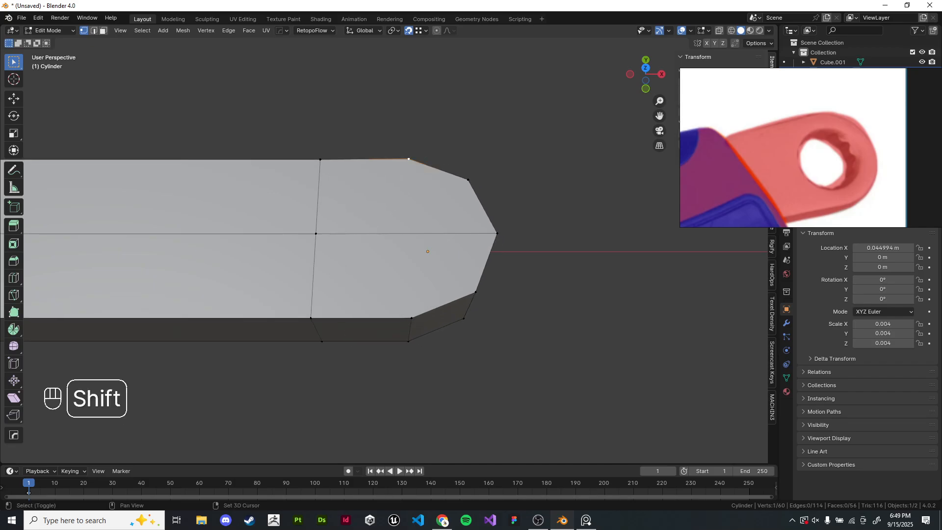
shift+click(412, 319)
shift+middle_drag(412, 320, 409, 335)
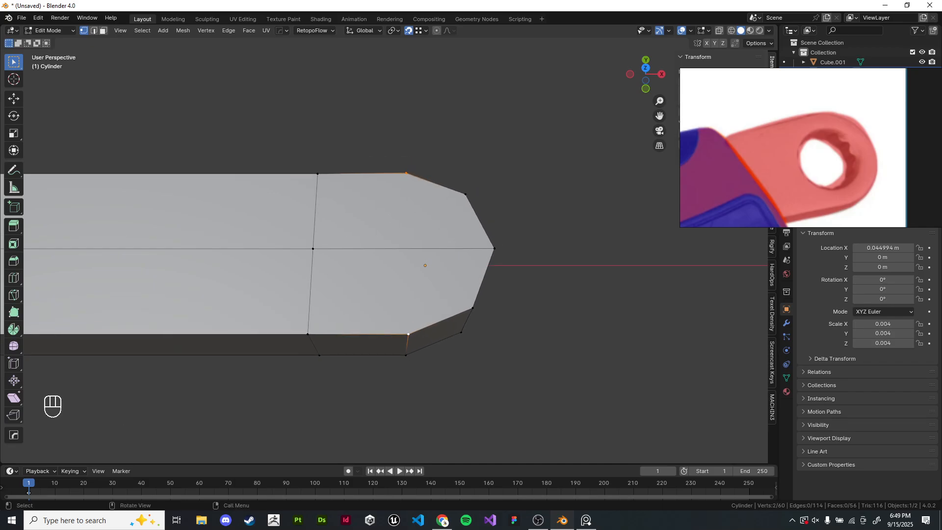
click(400, 225)
shift+middle_drag(399, 224, 408, 232)
scroll(408, 232, up, 2)
shift+click(422, 392)
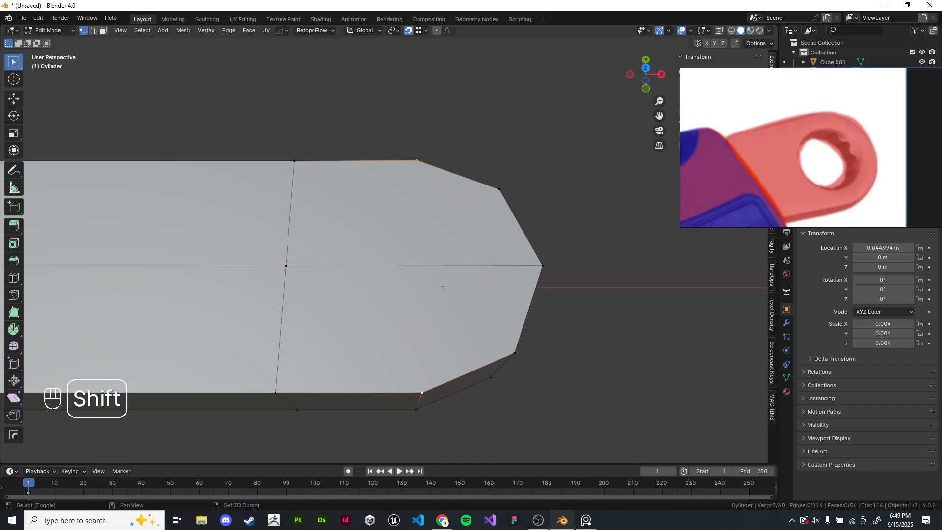
key(ctrl+z)
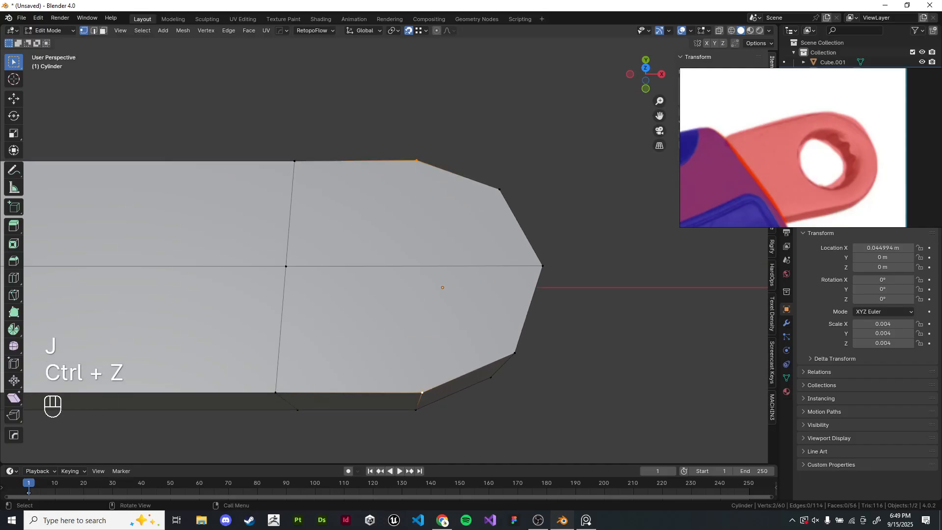
key(j)
key(ctrl+z)
key(j)
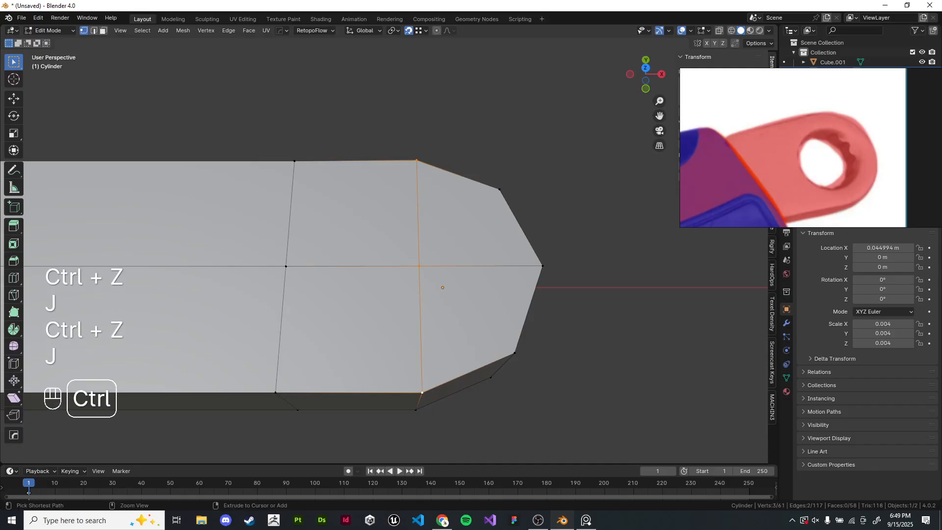
key(ctrl+z)
- Knife-cut a line across the handle end's top face and another across the opposite face
key(k)
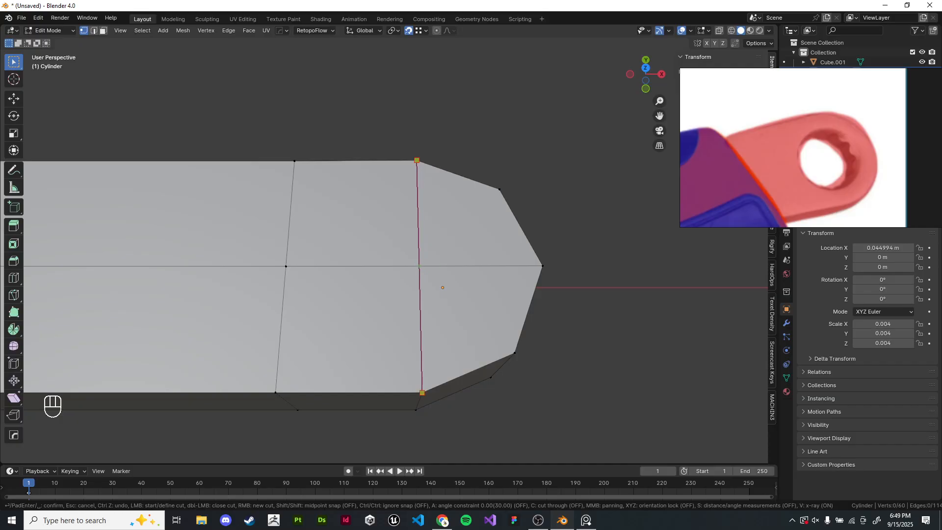
key(Return)
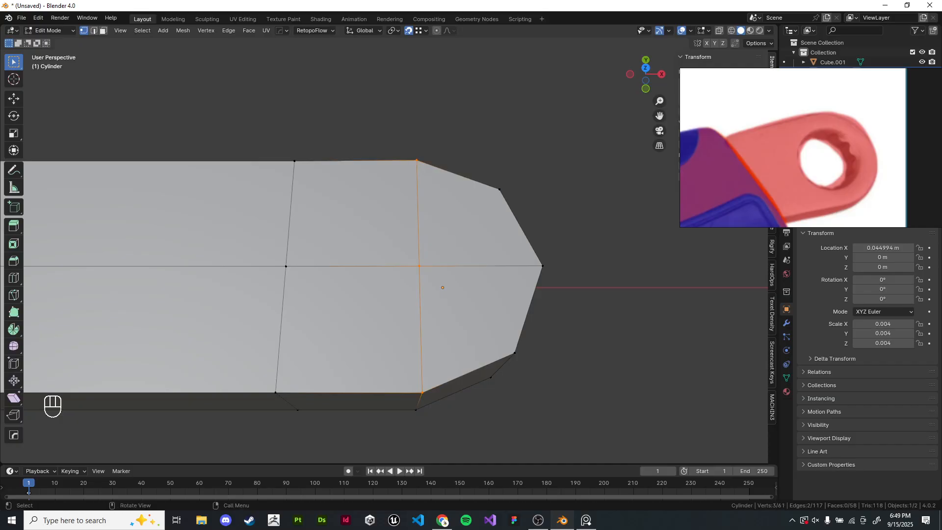
click(539, 392)
middle_drag(539, 392, 551, 221)
middle_drag(544, 275, 532, 228)
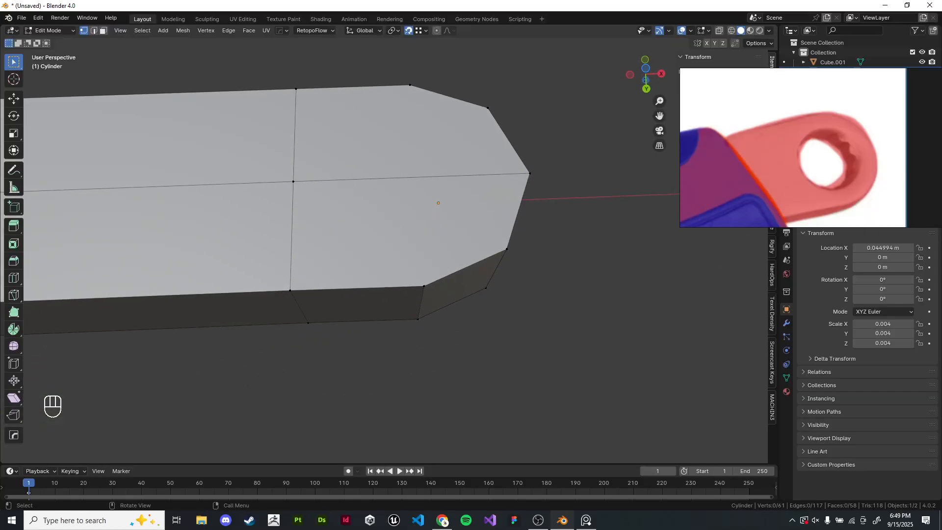
key(k)
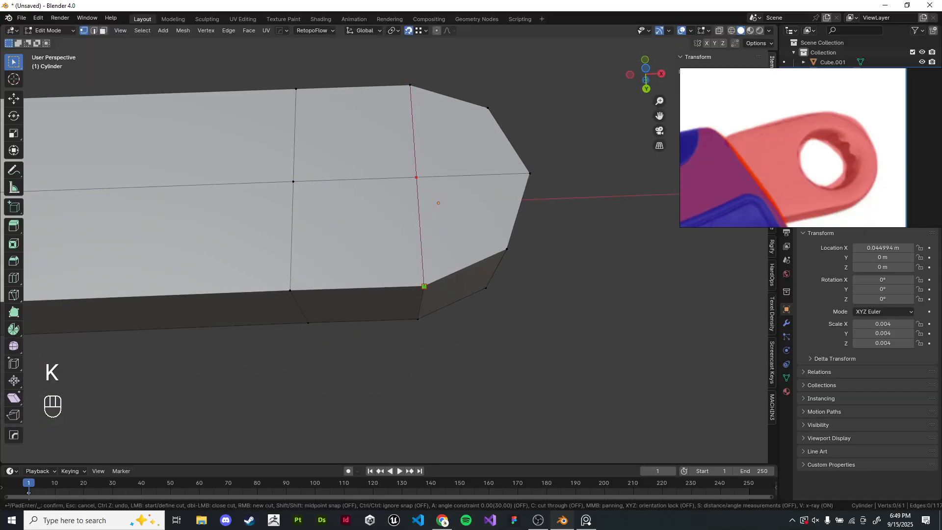
click(425, 286)
key(Return)
- In top view with X-ray, select the handle end's upper vertices, move them along Y, and leave edit mode
click(515, 353)
scroll(515, 245, down, 5)
middle_drag(515, 211, 461, 387)
middle_drag(461, 304, 505, 358)
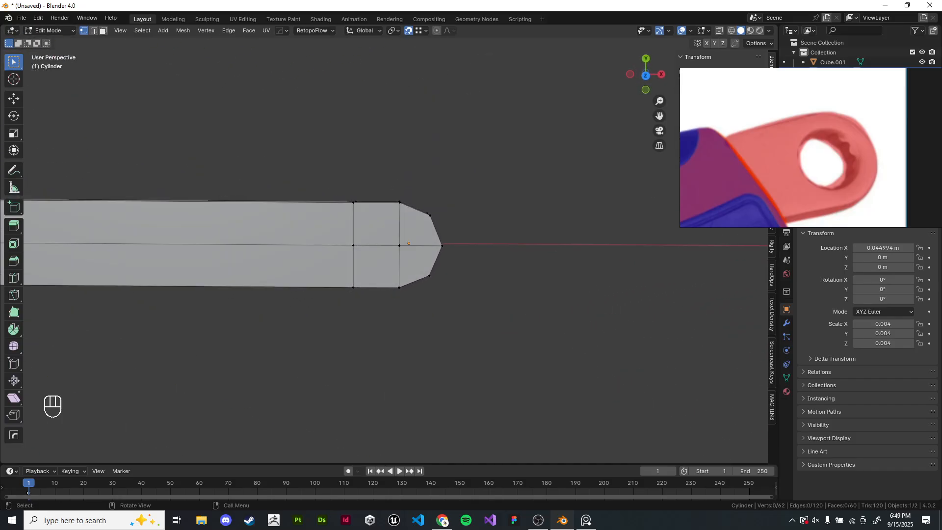
key(KP_7)
scroll(275, 246, up, 3)
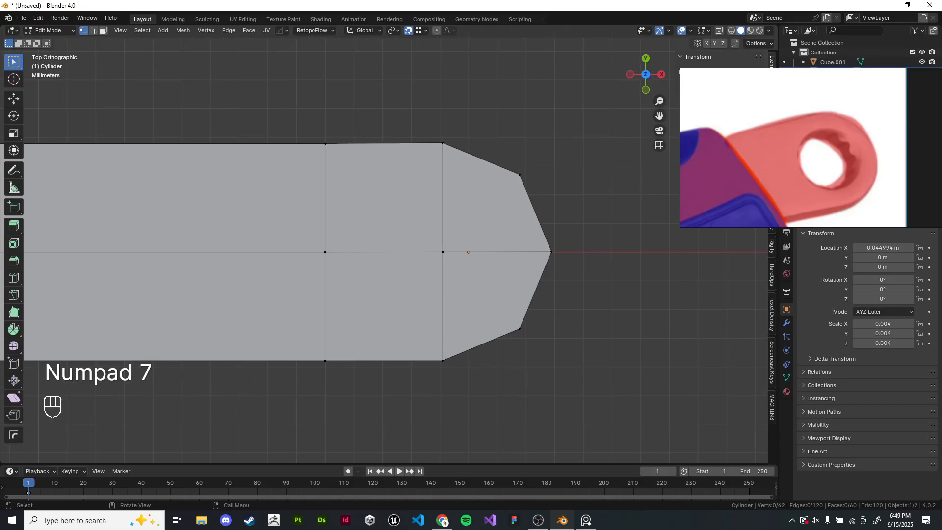
key(z)
mouse_move(468, 120)
mouse_down()
mouse_move(413, 151)
mouse_move(412, 161)
mouse_up()
key(z)
key(g)
key(y)
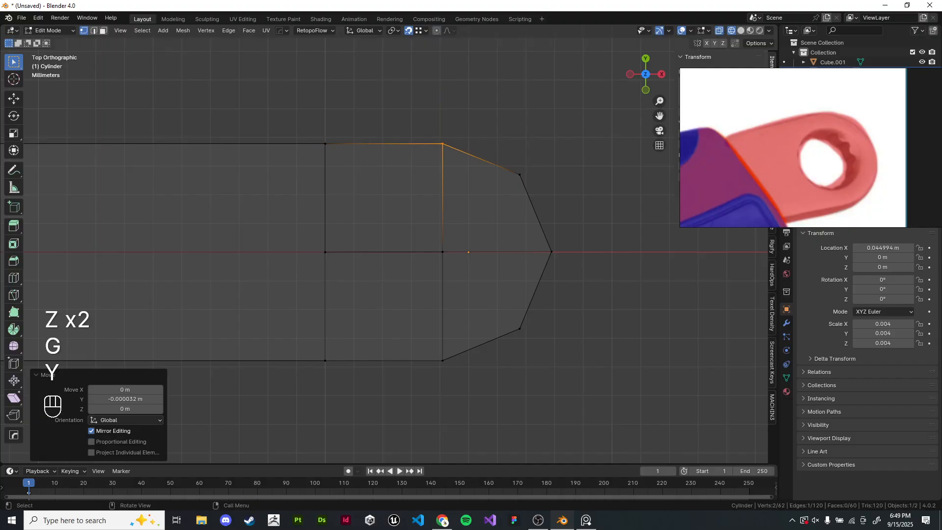
key(z)
key(Tab)
scroll(275, 250, down, 2)
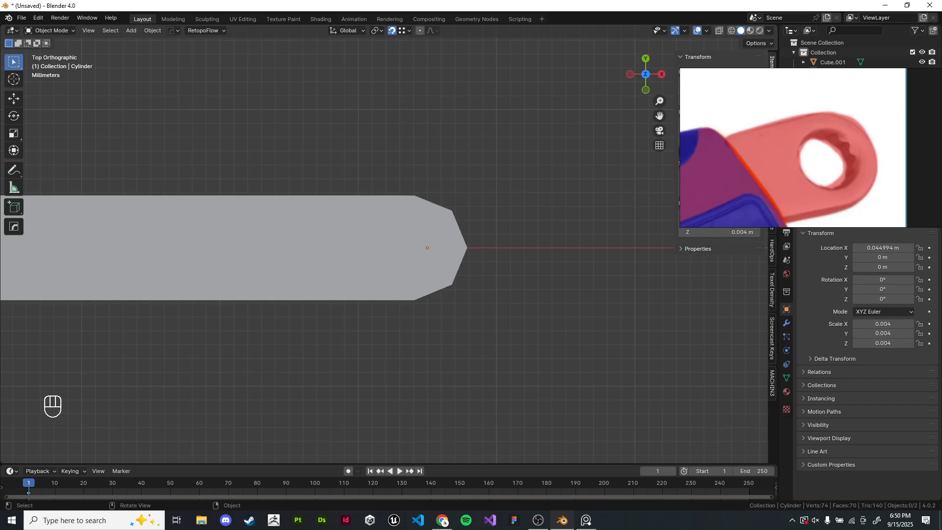
shift+middle_drag(382, 250, 435, 267)
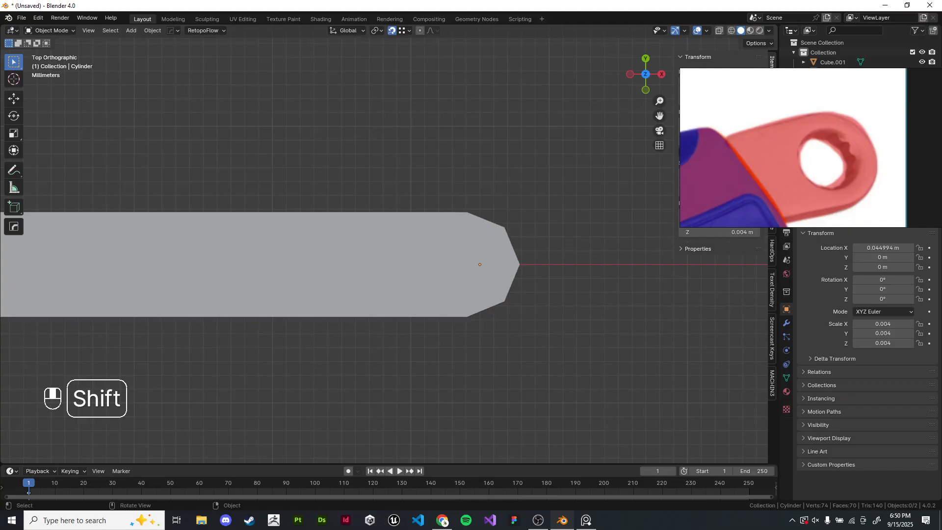
click(538, 520)
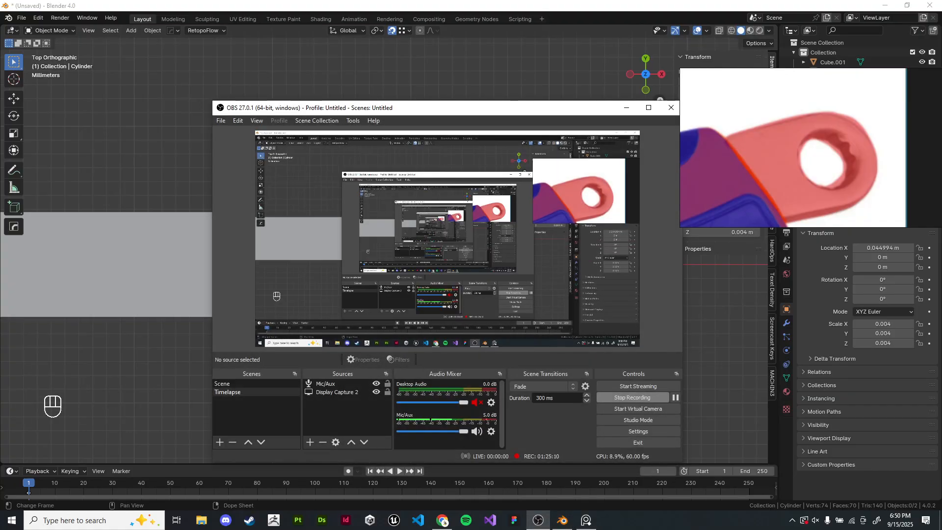
click(538, 520)
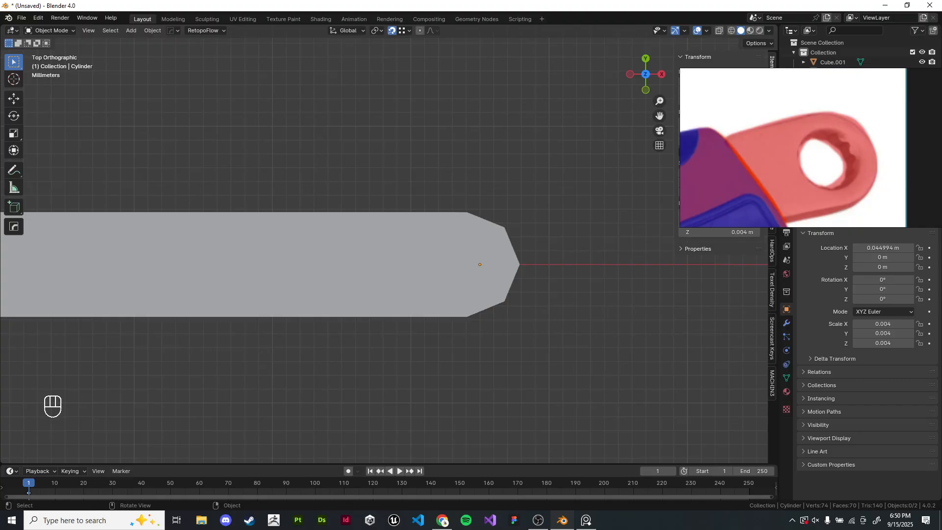
shift+middle_drag(442, 274, 437, 224)
- Add a cube, scale it to about 0.39 and raise it about 1.11 m along Z
key(shift+a)
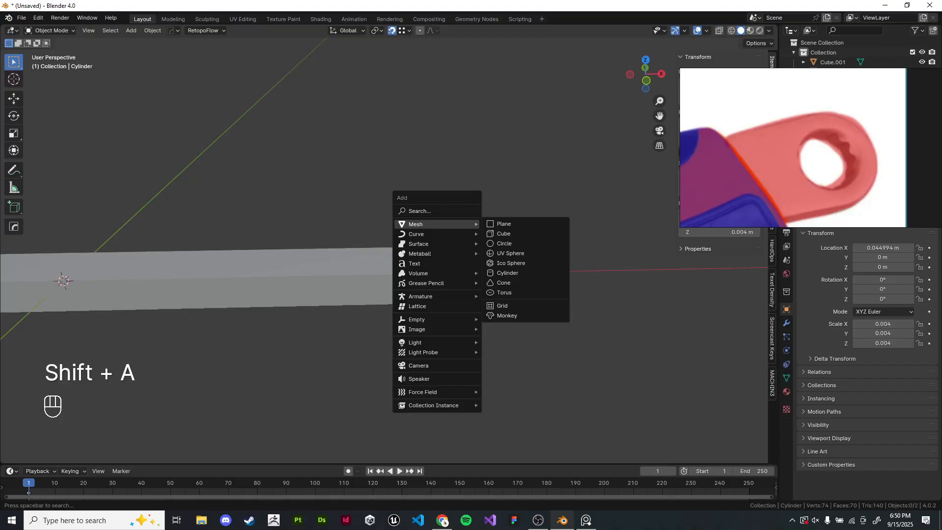
scroll(294, 196, down, 5)
shift+middle_drag(284, 194, 422, 244)
key(shift+a)
mouse_move(422, 244)
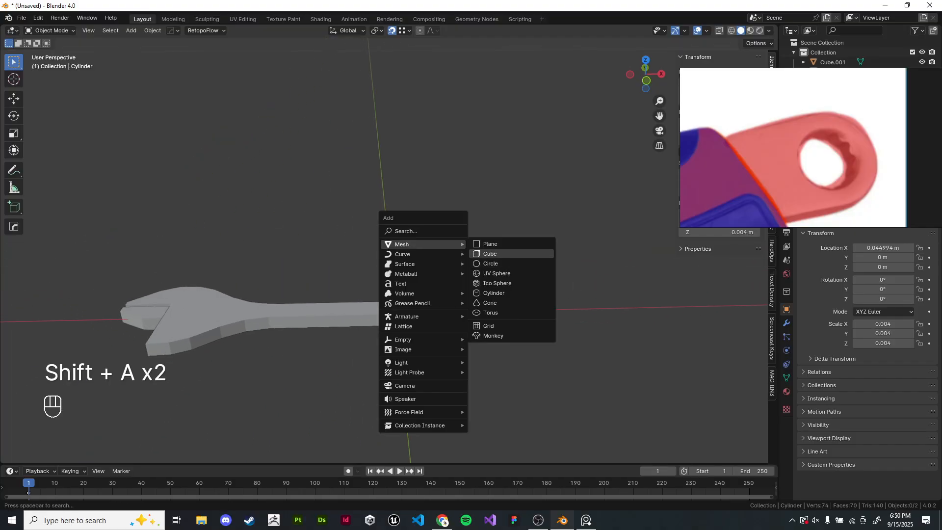
click(490, 254)
key(s)
click(449, 239)
key(g)
key(z)
click(377, 248)
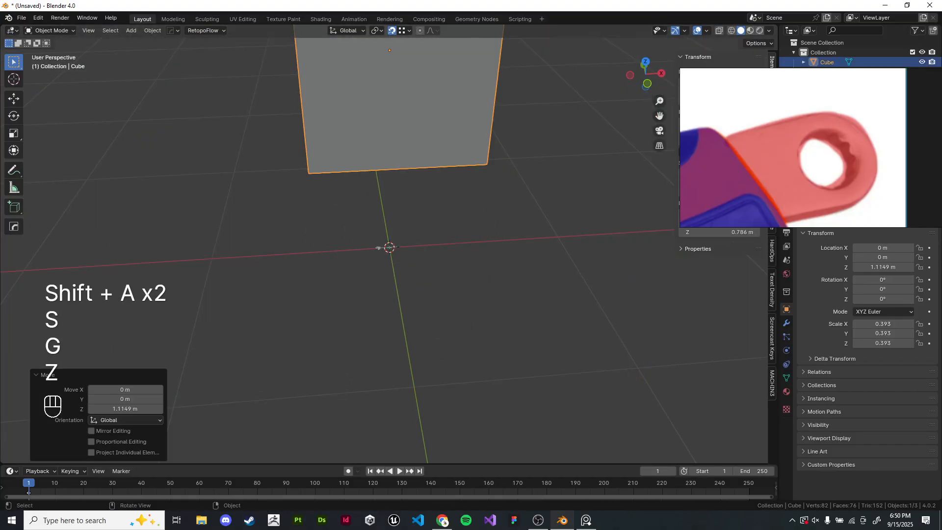
scroll(389, 236, down, 3)
key(g)
key(y)
right_click(388, 196)
- Move the small cube along X to about -8.51 m
scroll(388, 196, down, 3)
key(g)
key(x)
click(73, 225)
key(KP_Decimal)
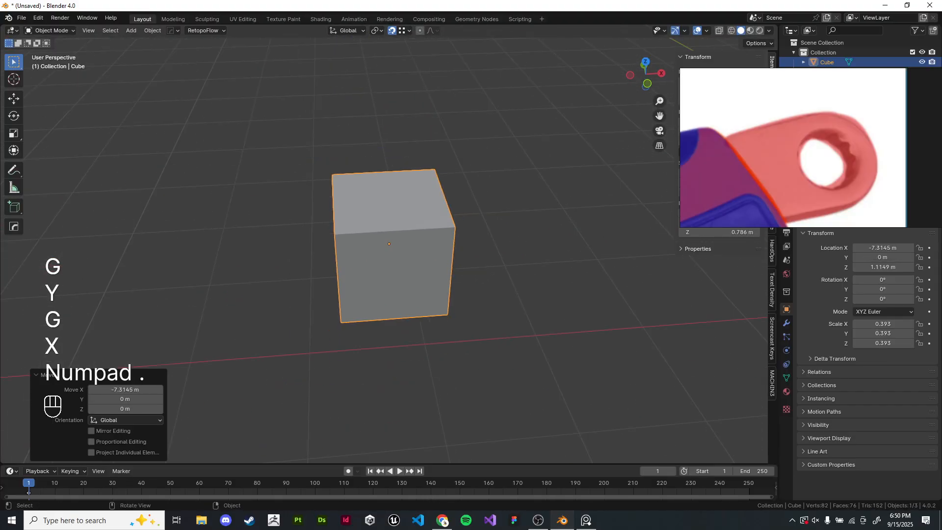
key(g)
key(x)
click(221, 251)
scroll(382, 221, down, 4)
key(KP_Decimal)
shift+middle_drag(384, 245, 244, 225)
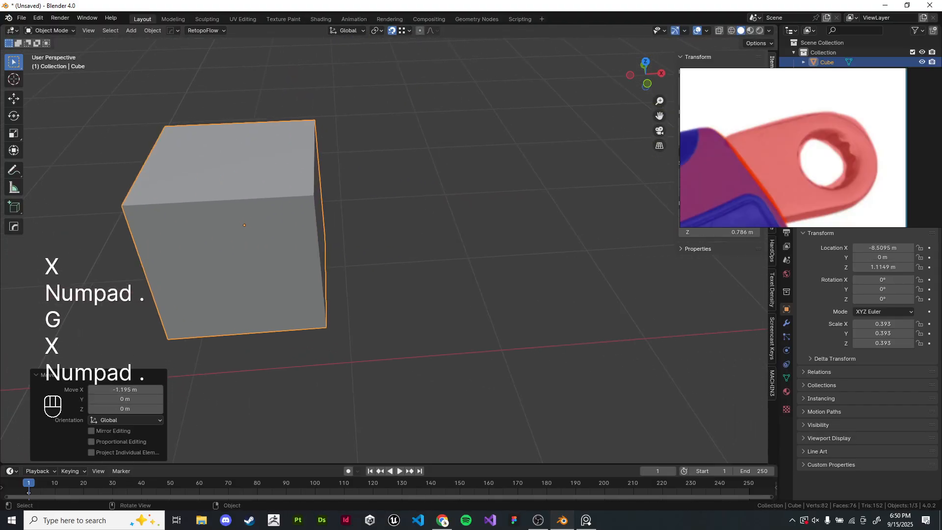
- Add a new cube at the 3D cursor
scroll(412, 267, down, 3)
shift+middle_drag(538, 268, 411, 267)
key(shift+a)
click(495, 279)
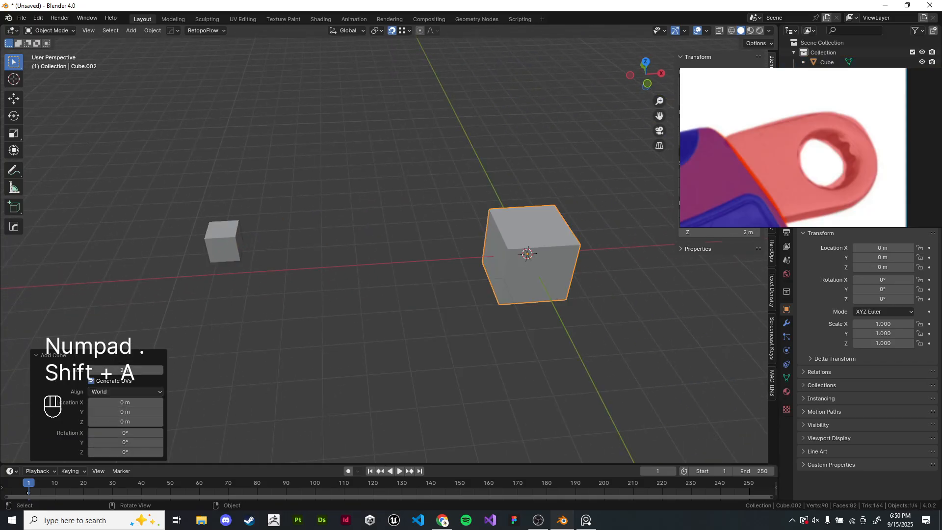
- Move the new cube along X, then freely to about X -6.54, Y 0.77, Z 1.87 m
key(g)
key(x)
click(246, 285)
scroll(245, 284, up, 4)
middle_drag(245, 284, 245, 269)
key(g)
click(279, 167)
scroll(280, 166, down, 4)
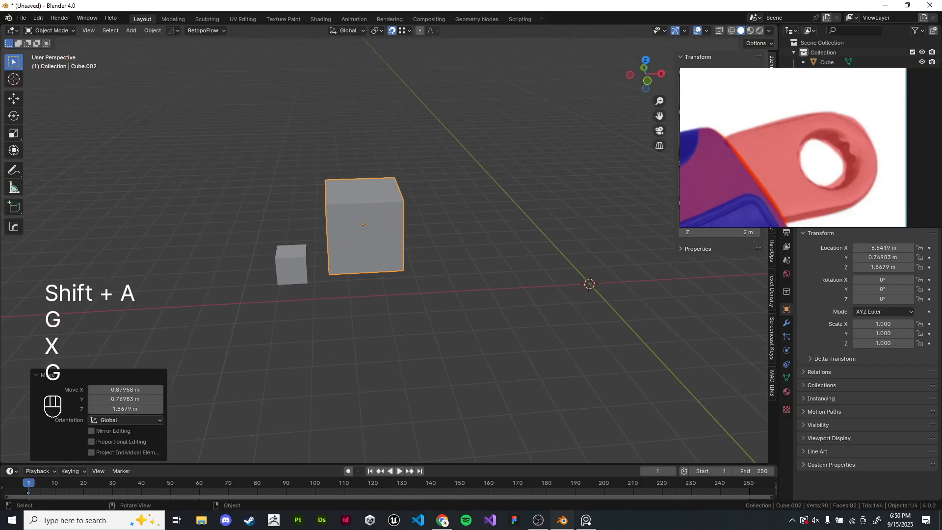
- Add another cube to the scene
key(KP_Decimal)
middle_drag(396, 299, 419, 256)
scroll(431, 299, down, 5)
key(shift+a)
mouse_move(419, 256)
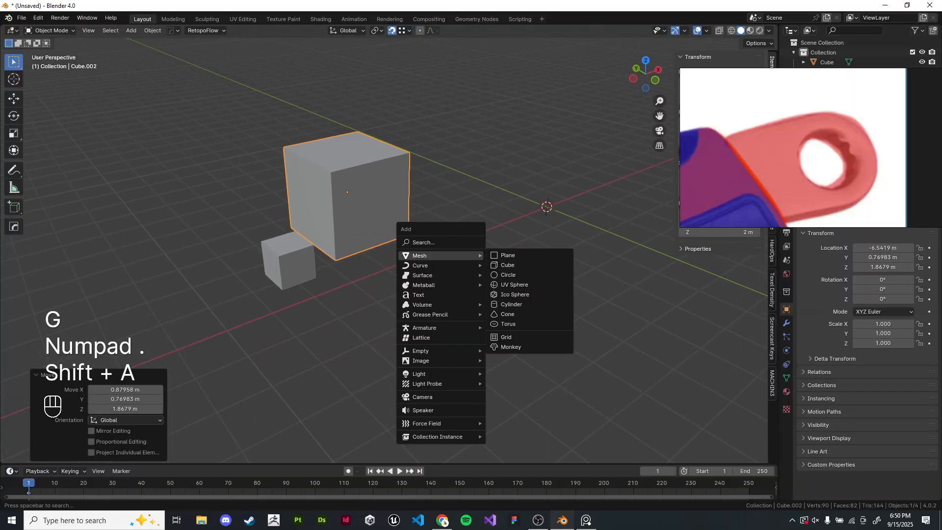
click(508, 265)
- Move the newest cube along X to about -10.18 m
key(g)
key(x)
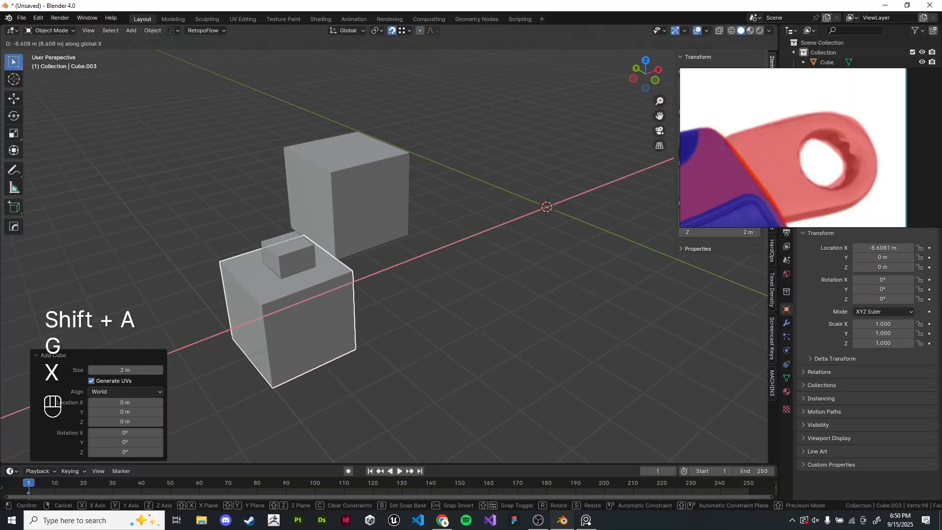
click(196, 353)
scroll(196, 353, up, 3)
middle_drag(197, 353, 153, 345)
- Select the small cube and lower it along Z to about 0.6 m in front view
click(426, 316)
mouse_move(338, 304)
shift+middle_down()
mouse_move(427, 316)
mouse_move(446, 298)
mouse_move(433, 334)
mouse_move(349, 307)
shift+middle_up()
scroll(383, 235, down, 2)
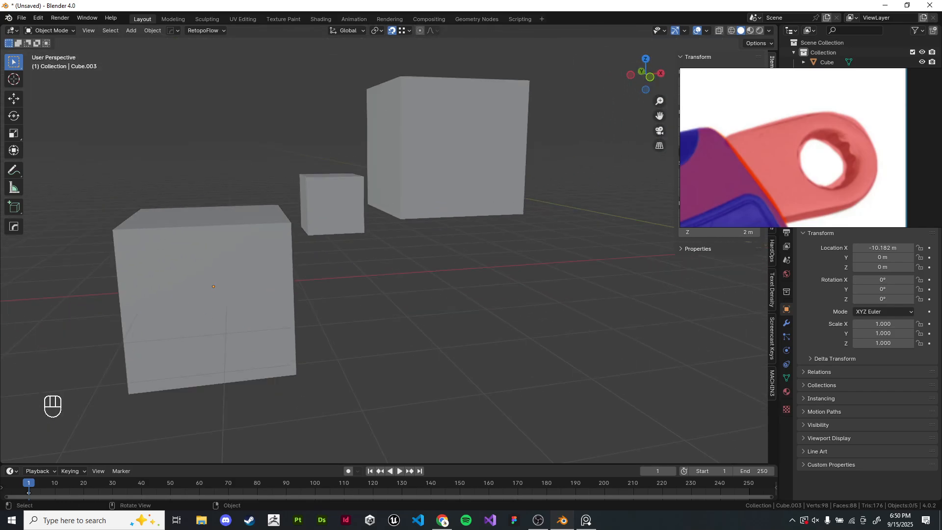
shift+middle_drag(383, 236, 450, 286)
click(392, 253)
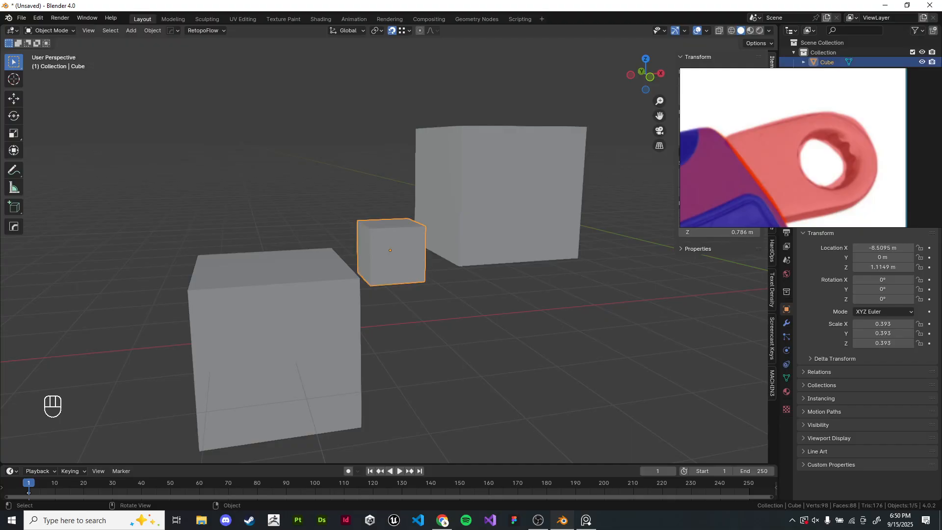
key(KP_1)
scroll(388, 245, up, 4)
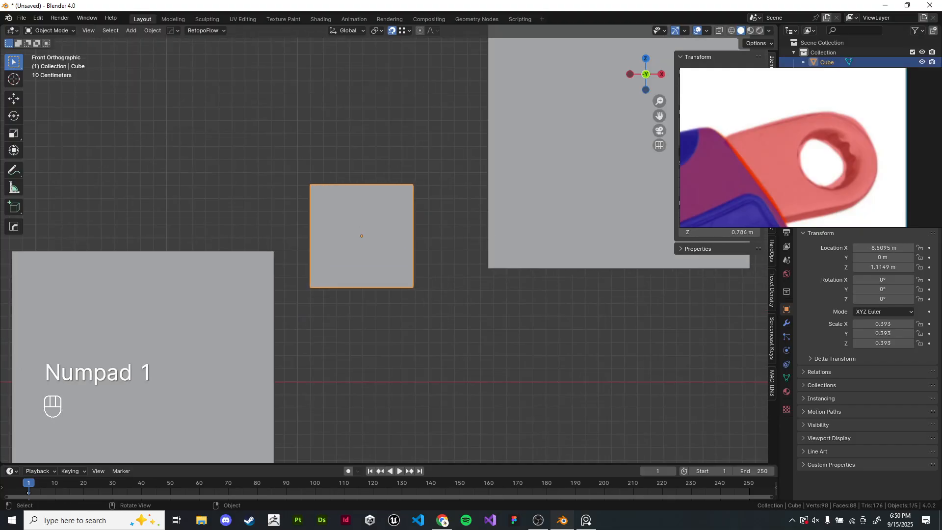
key(g)
key(z)
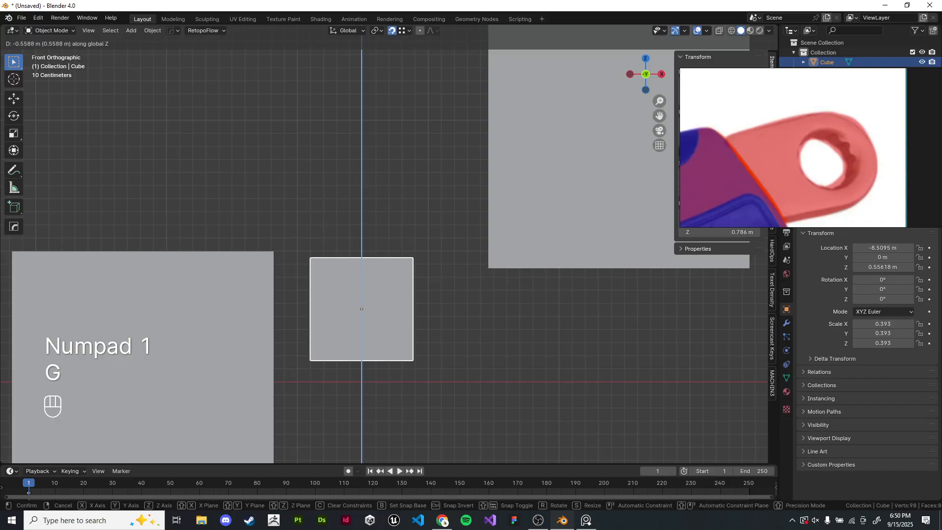
key(Escape)
key(g)
key(z)
scroll(121, 266, up, 3)
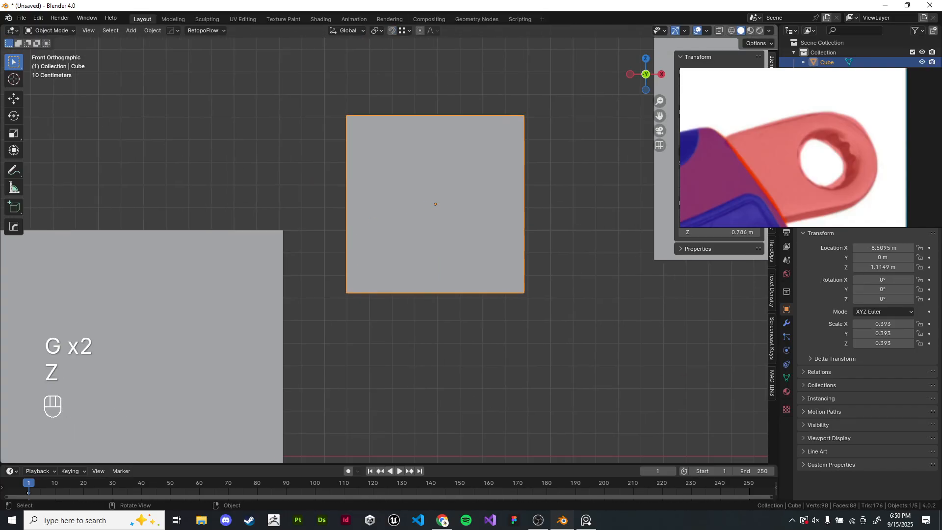
scroll(387, 244, down, 1)
shift+middle_drag(392, 236, 381, 260)
scroll(348, 281, down, 1)
scroll(380, 260, up, 5)
key(g)
key(z)
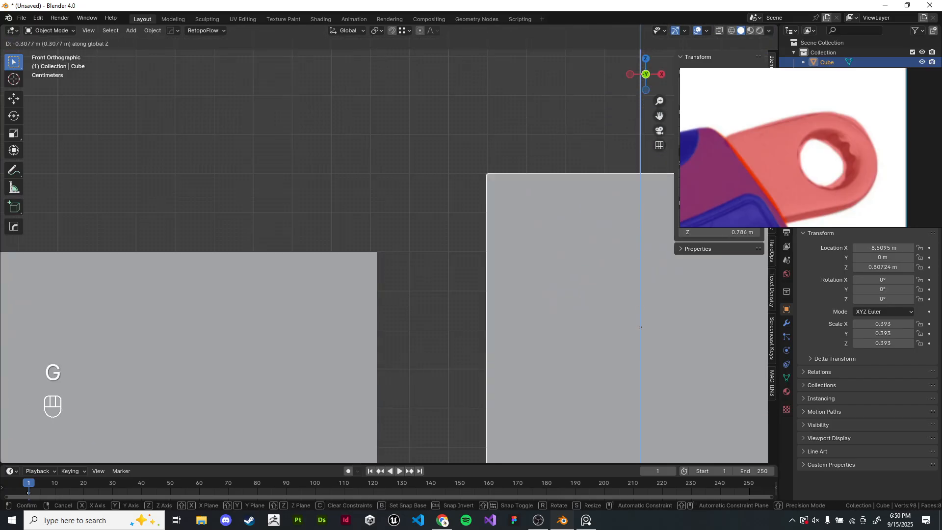
click(588, 274)
- Select the large cube near the origin and lower it along Z to about 0 m
scroll(589, 255, down, 6)
shift+middle_drag(618, 235, 402, 230)
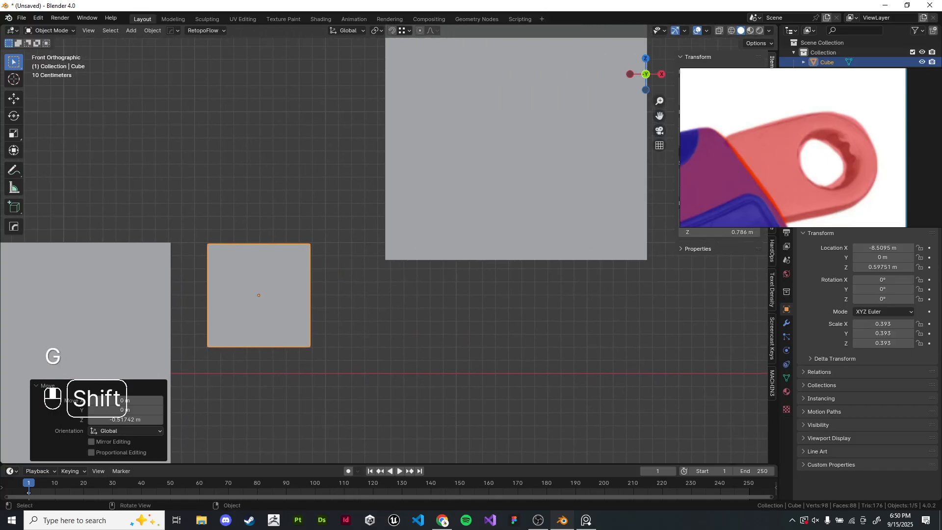
click(471, 191)
shift+middle_drag(470, 191, 542, 275)
scroll(541, 275, down, 1)
key(g)
key(z)
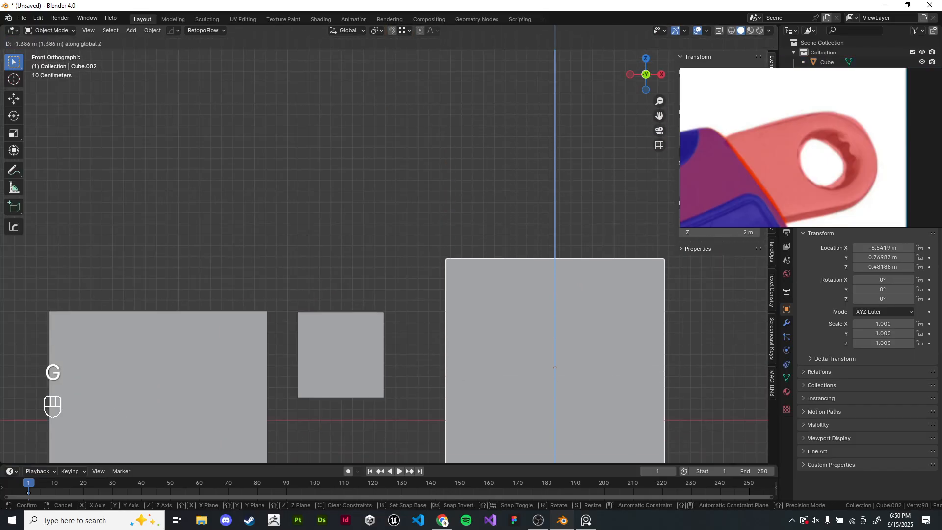
click(542, 275)
scroll(542, 274, up, 2)
scroll(541, 275, up, 4)
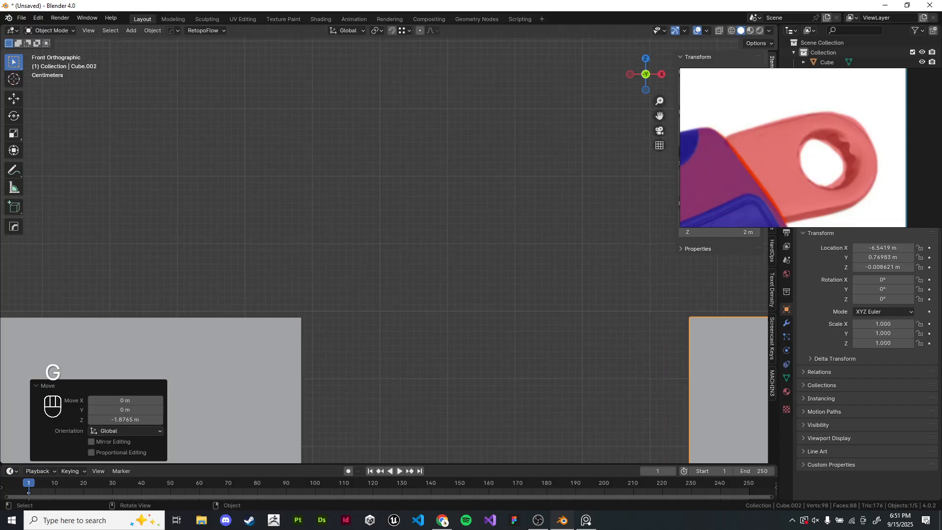
scroll(542, 275, down, 10)
middle_drag(542, 274, 557, 305)
scroll(558, 310, down, 3)
click(557, 309)
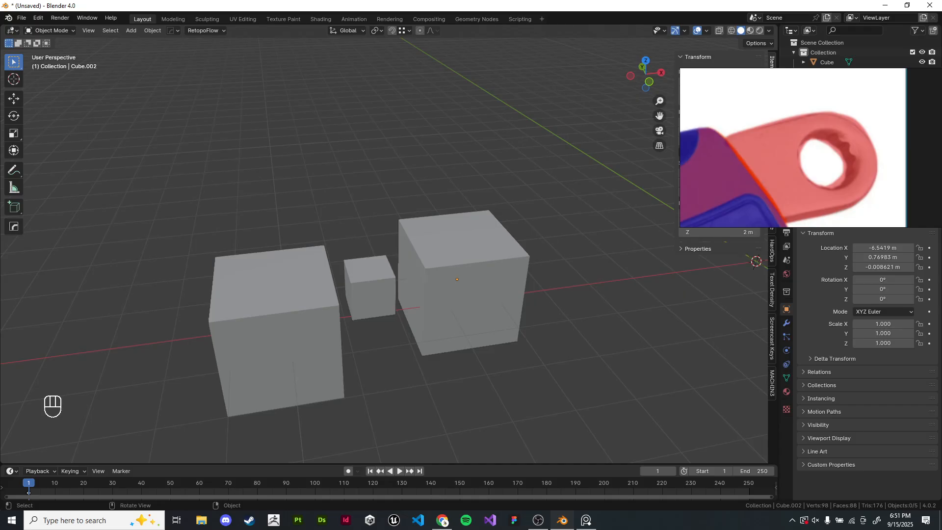
key(KP_1)
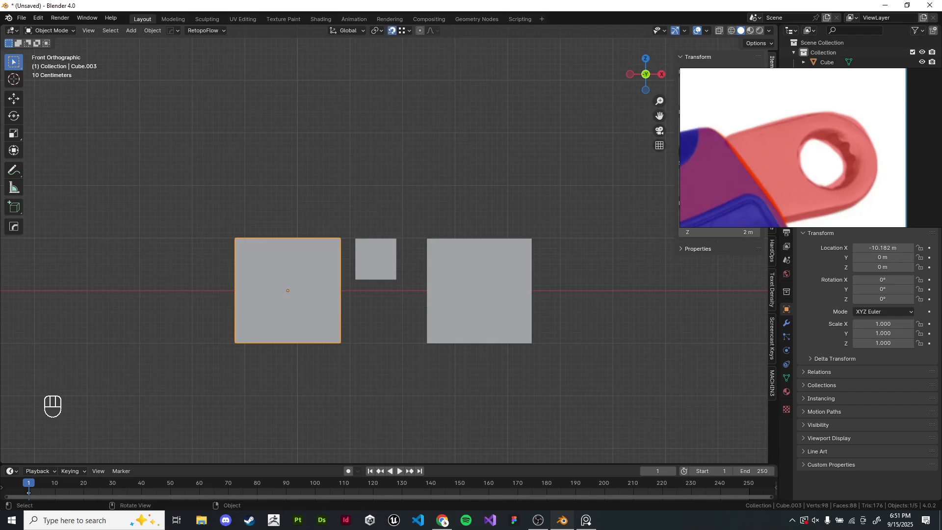
click(409, 30)
scroll(387, 246, down, 1)
scroll(388, 245, up, 3)
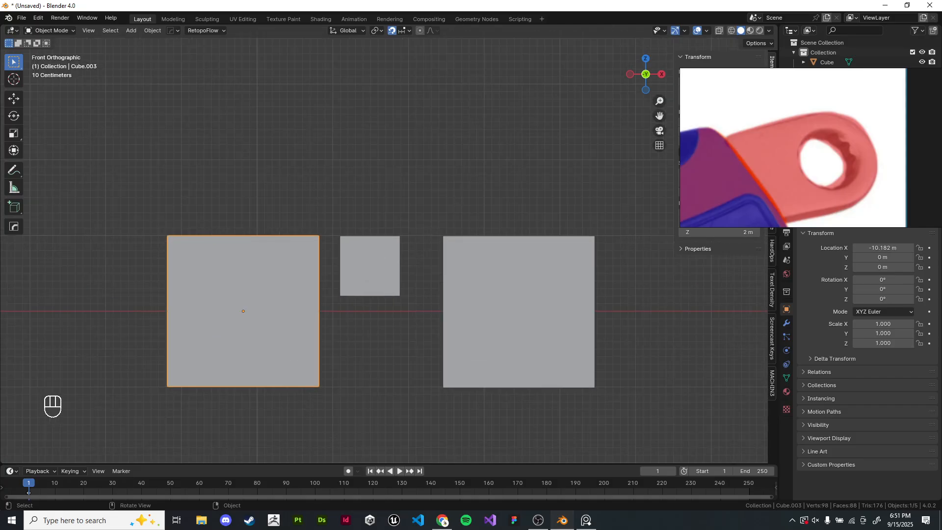
key(g)
right_click(314, 240)
scroll(384, 244, down, 7)
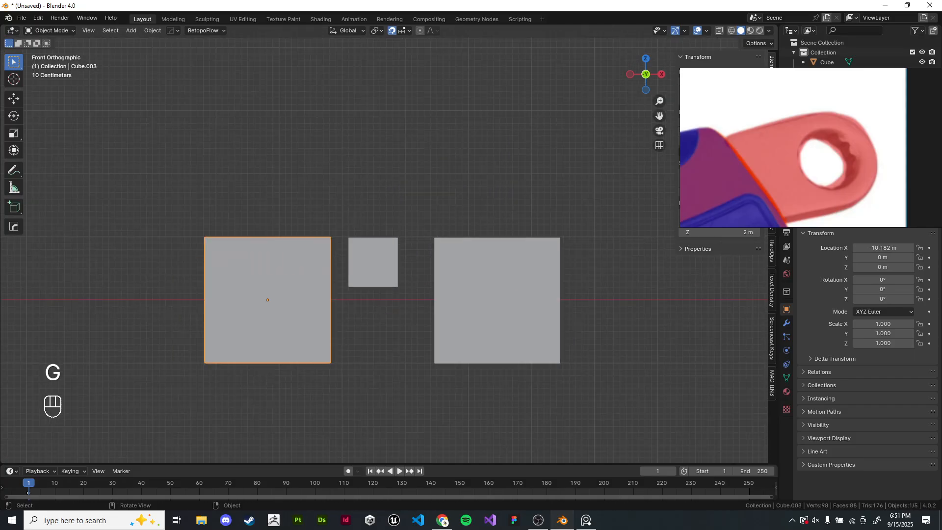
key(g)
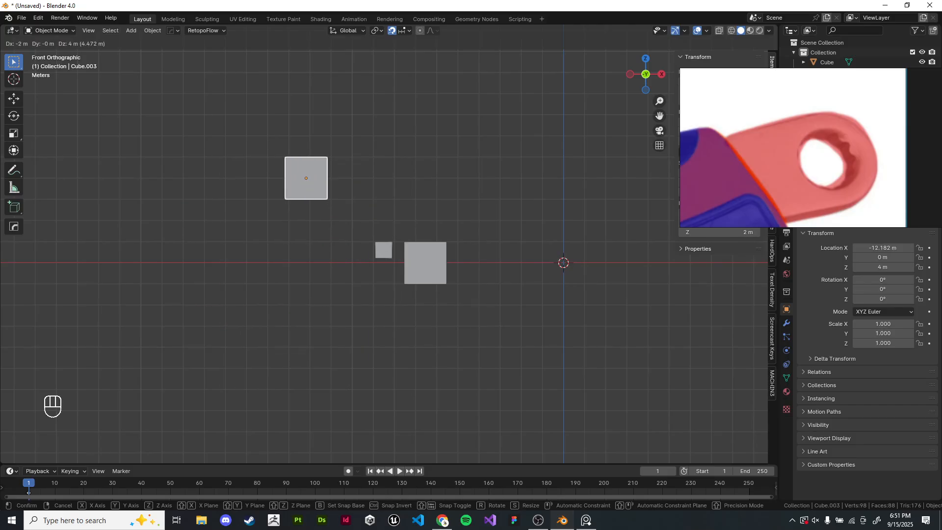
right_click(306, 263)
scroll(389, 244, up, 6)
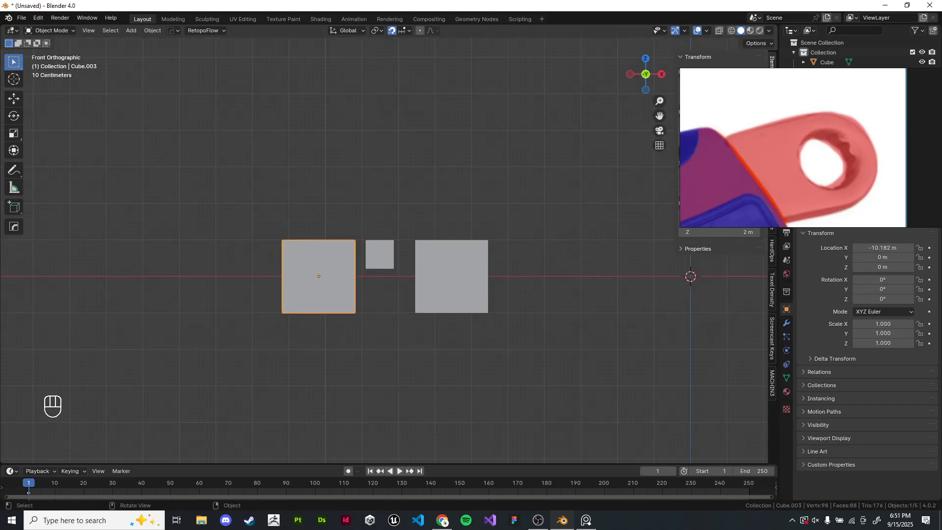
scroll(385, 244, up, 3)
shift+middle_drag(388, 278, 417, 252)
scroll(385, 244, down, 2)
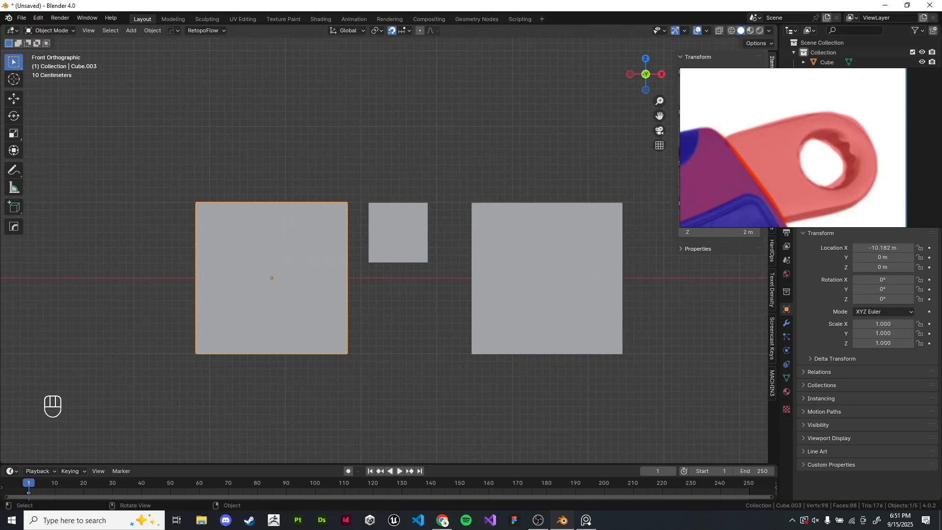
- Set the snapping target to Vertex
click(405, 31)
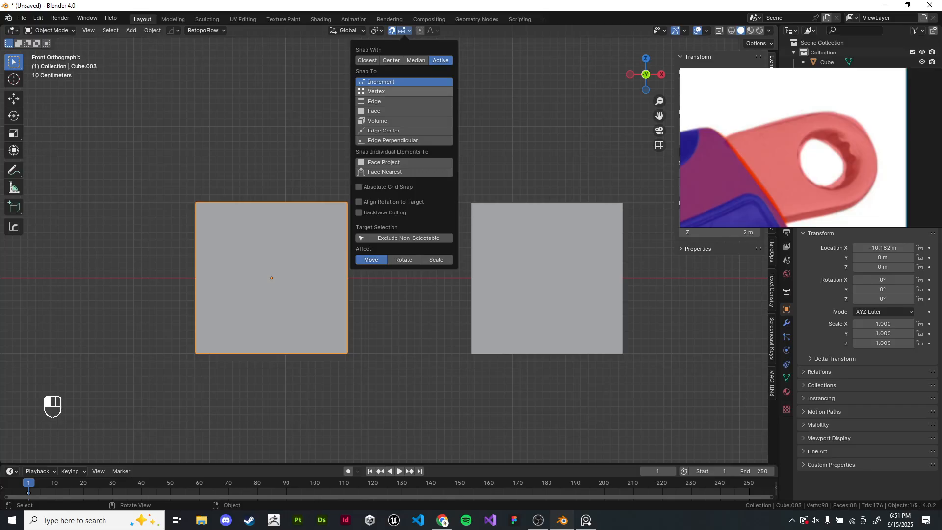
click(387, 91)
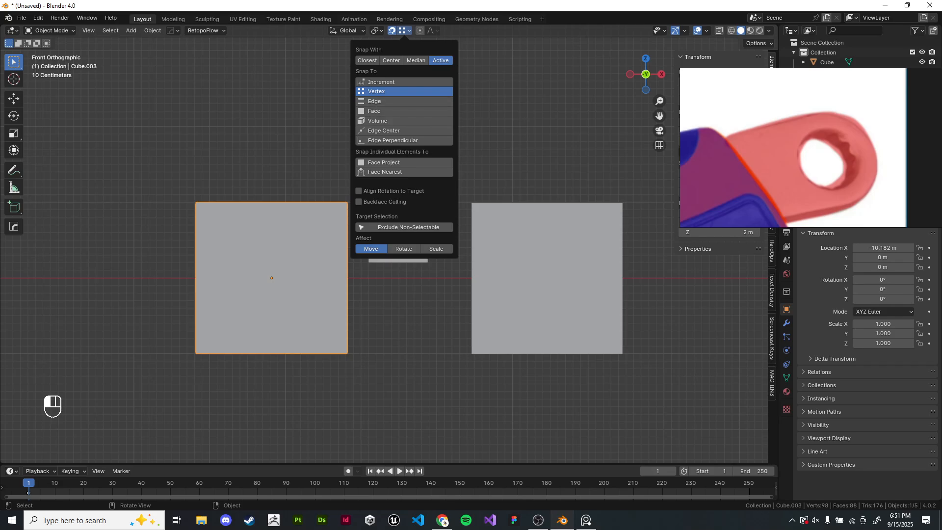
shift+middle_drag(402, 275, 431, 248)
- Select the small cube, enter edit mode, select its top face and start moving it freely
click(426, 208)
shift+middle_drag(427, 211, 422, 244)
scroll(422, 244, up, 5)
key(Tab)
key(z)
drag(370, 117, 627, 199)
key(z)
mouse_move(582, 167)
middle_down()
mouse_move(577, 201)
mouse_move(610, 138)
middle_up()
scroll(586, 201, down, 4)
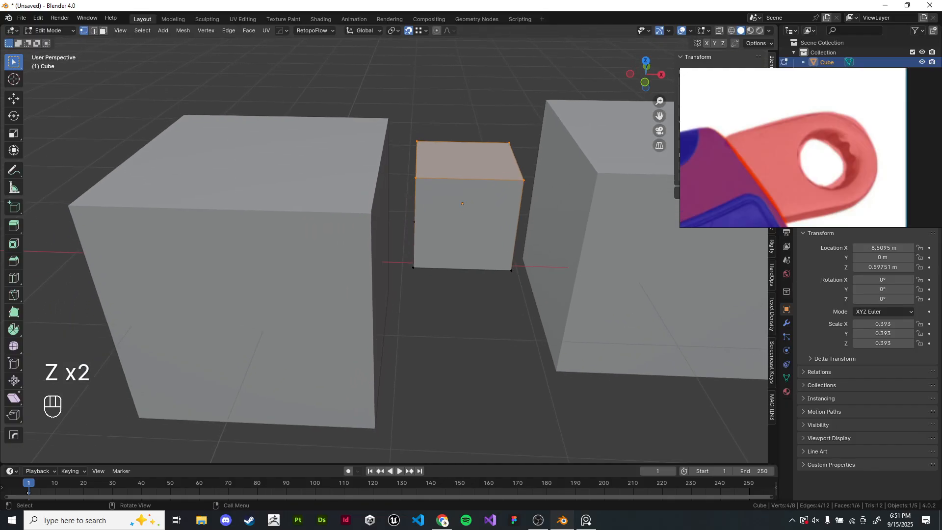
key(g)
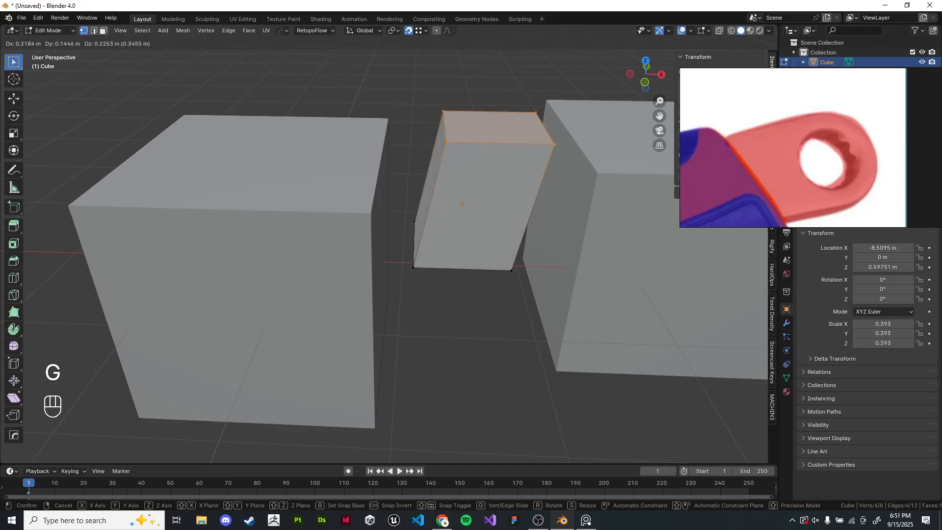
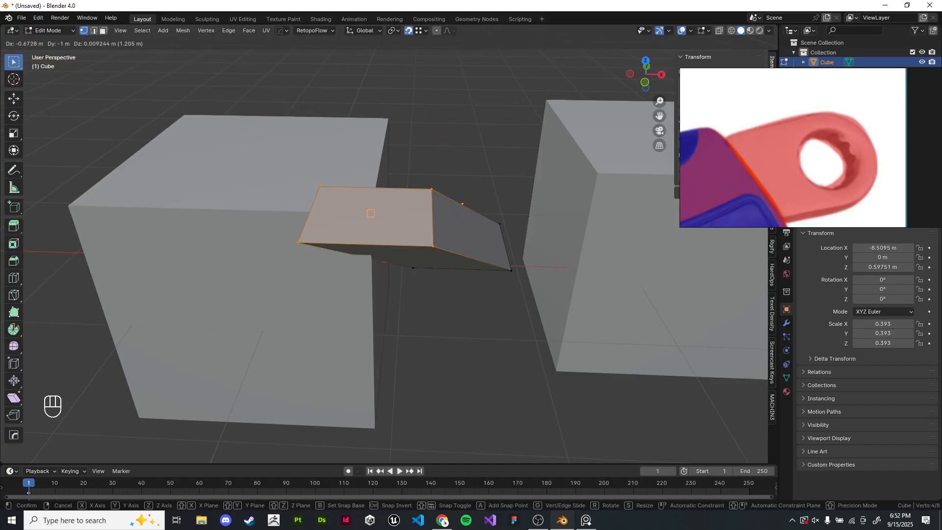
right_click(370, 214)
shift+middle_drag(370, 214, 375, 261)
scroll(377, 248, up, 2)
key(g)
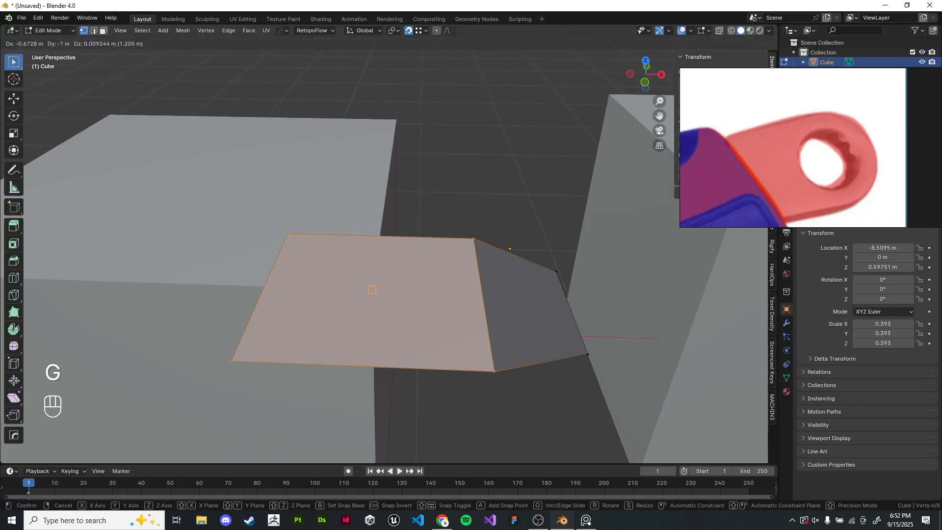
right_click(372, 290)
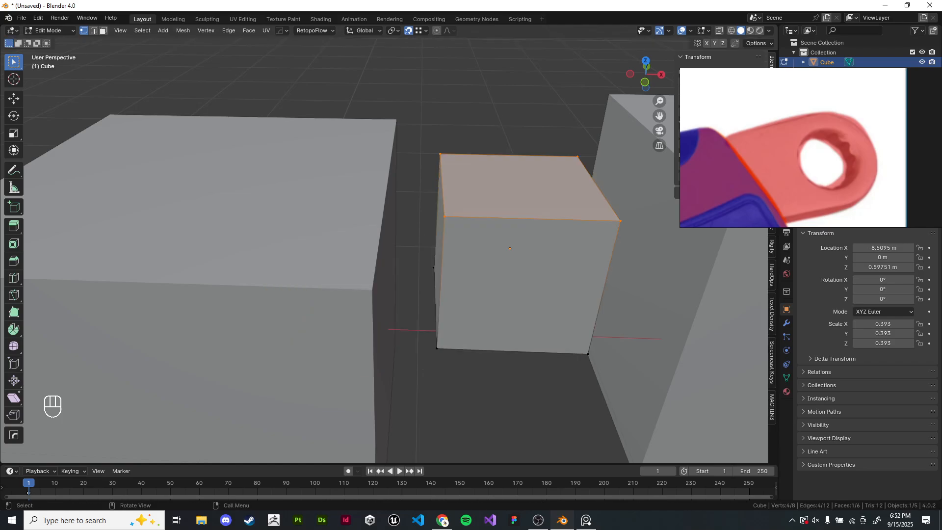
scroll(281, 160, down, 4)
middle_drag(280, 161, 264, 174)
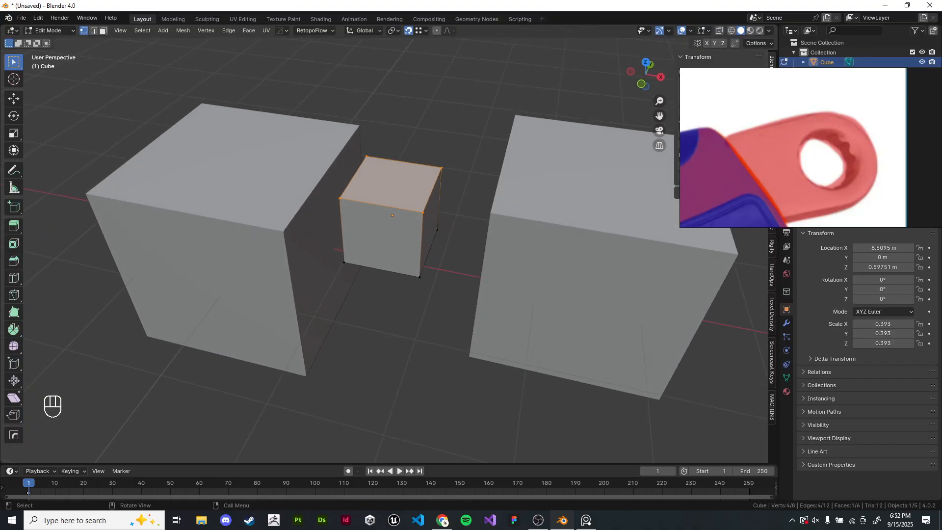
- Snap the small cube's top face along Z so it aligns with the top corner vertex of the large cube
key(g)
key(z)
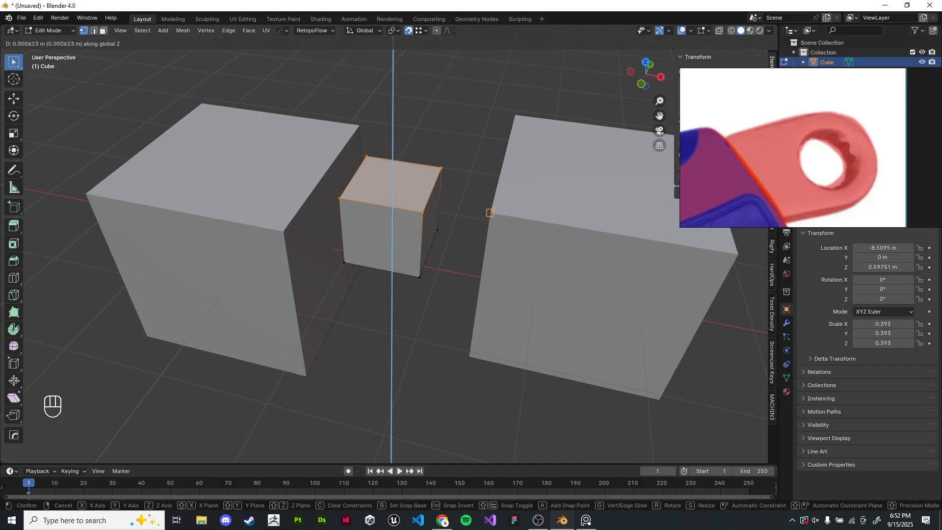
click(490, 213)
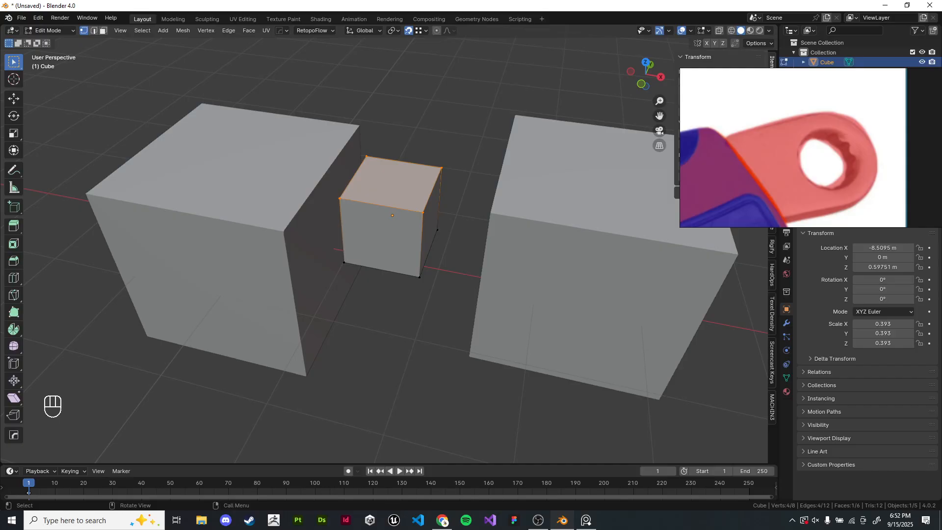
key(3)
scroll(390, 244, up, 3)
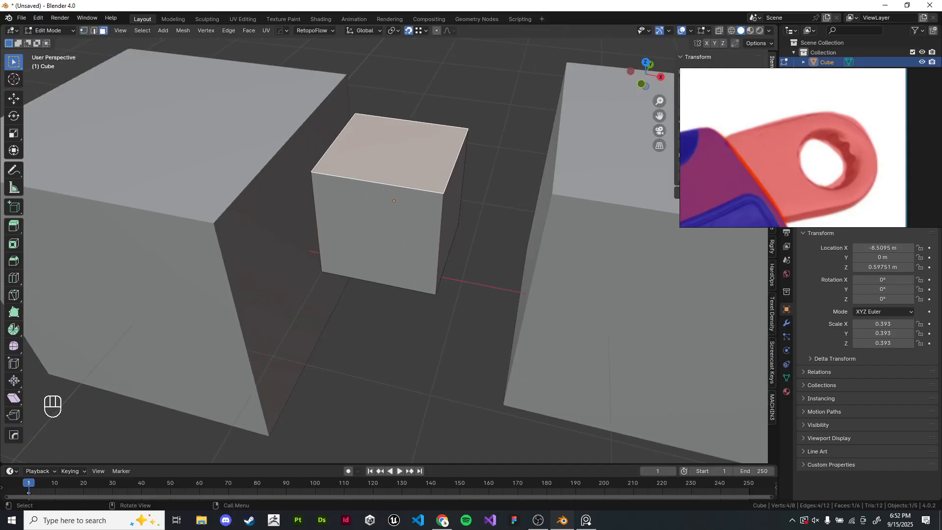
key(g)
key(z)
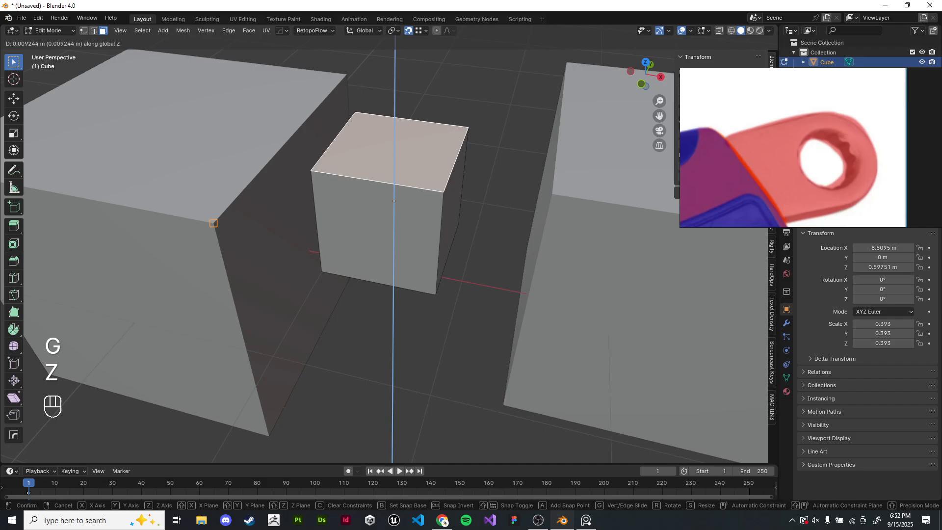
click(393, 201)
- Select the top face of the large cube on the other side in edit mode
key(KP_1)
scroll(393, 201, up, 5)
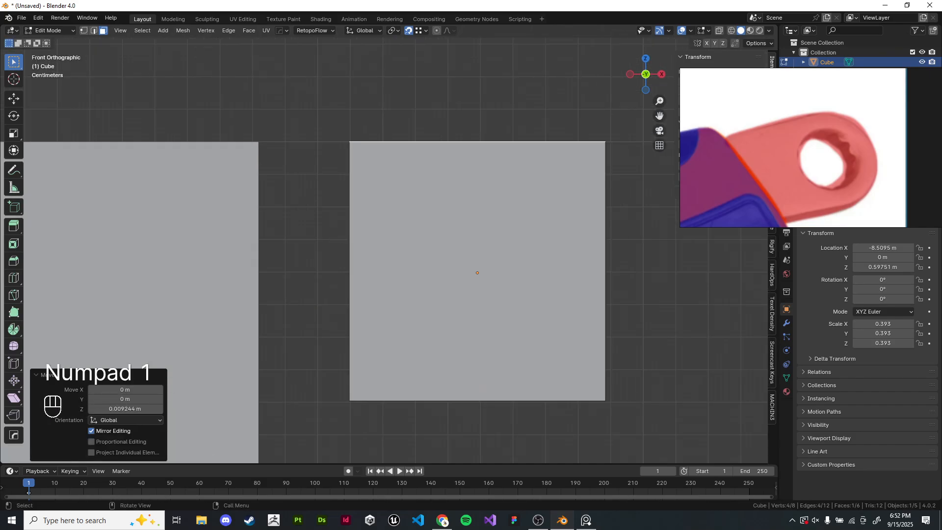
shift+middle_drag(471, 235, 235, 282)
click(300, 275)
key(Tab)
click(545, 216)
key(Tab)
click(545, 215)
middle_drag(544, 216, 542, 195)
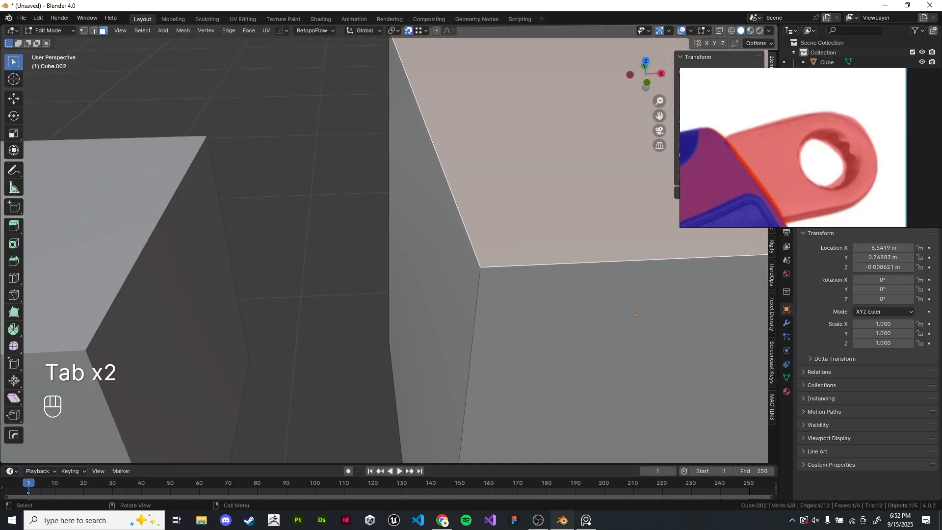
- Lower the large cube's top face along Z
key(KP_1)
shift+middle_drag(490, 211, 400, 244)
scroll(388, 250, up, 1)
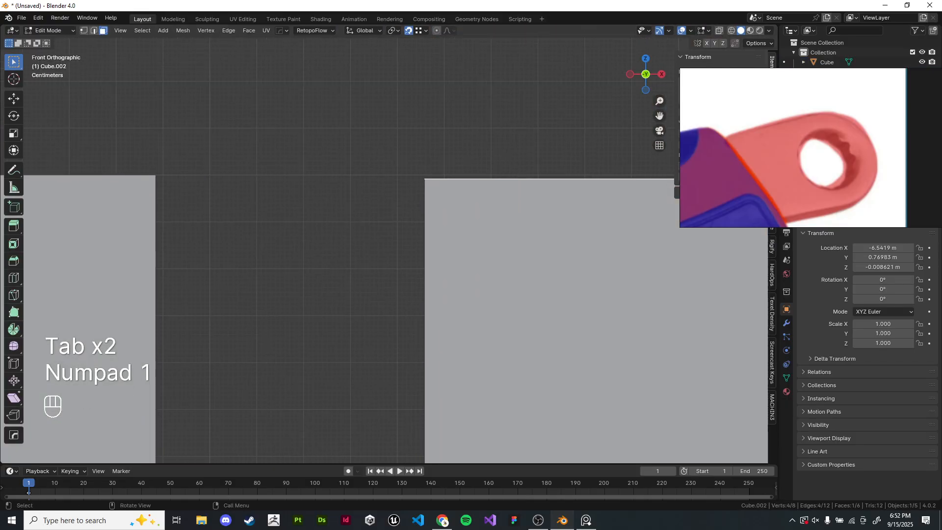
scroll(389, 250, down, 6)
key(g)
right_click(360, 339)
key(g)
key(z)
click(368, 407)
- Snap the large cube's top face along Z to the small cube's top corner vertex and leave edit mode
shift+middle_drag(368, 407, 400, 332)
key(g)
key(z)
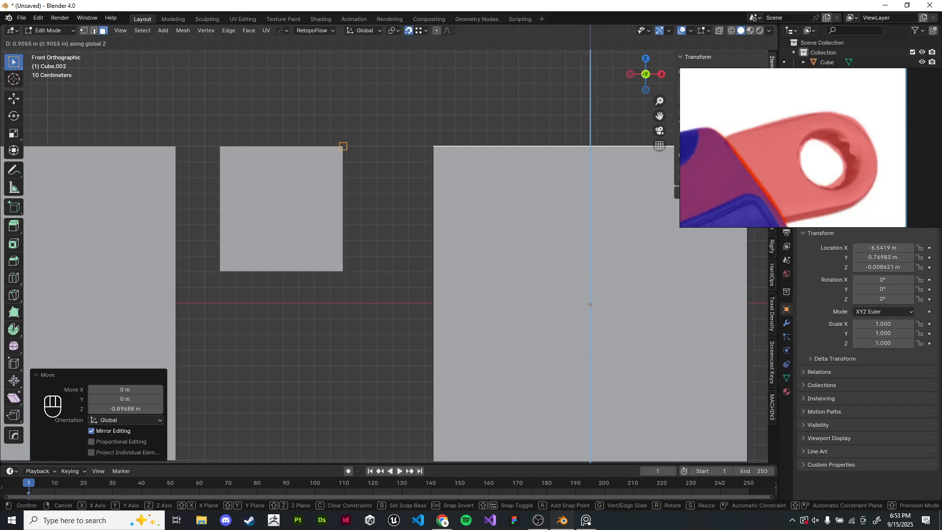
click(343, 146)
scroll(342, 146, down, 5)
key(Tab)
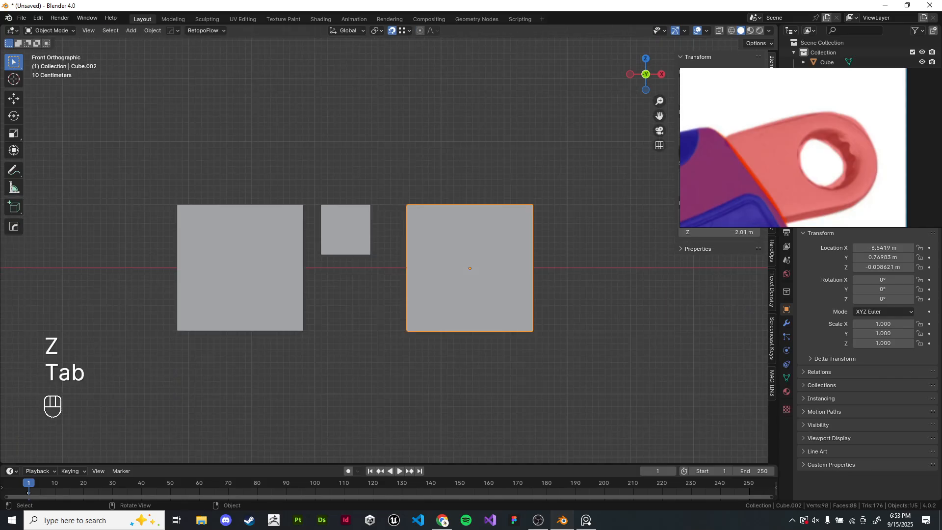
- Delete the test cubes from the scene
middle_drag(342, 147, 355, 186)
middle_drag(318, 235, 329, 252)
click(405, 267)
scroll(405, 266, down, 1)
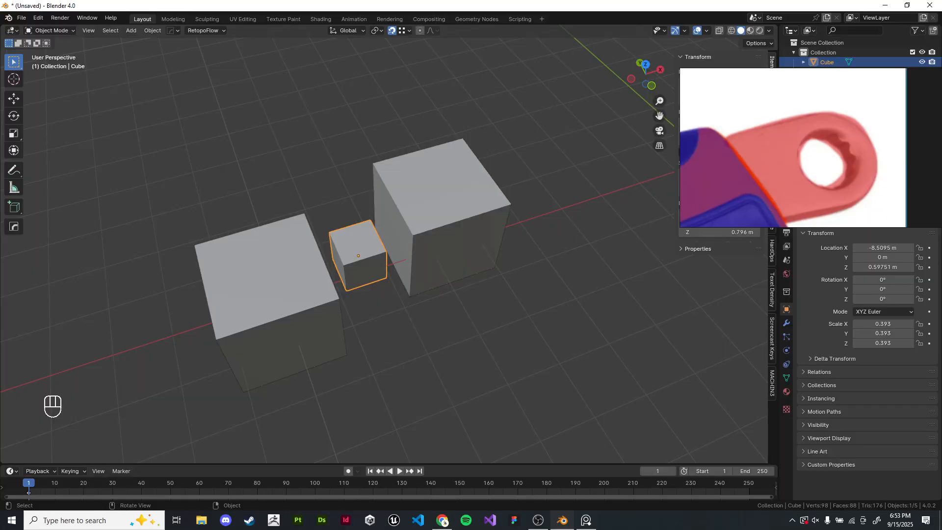
click(432, 209)
shift+click(362, 250)
shift+click(293, 299)
key(x)
click(294, 301)
scroll(304, 294, down, 4)
shift+middle_drag(584, 201, 454, 191)
key(shift+a)
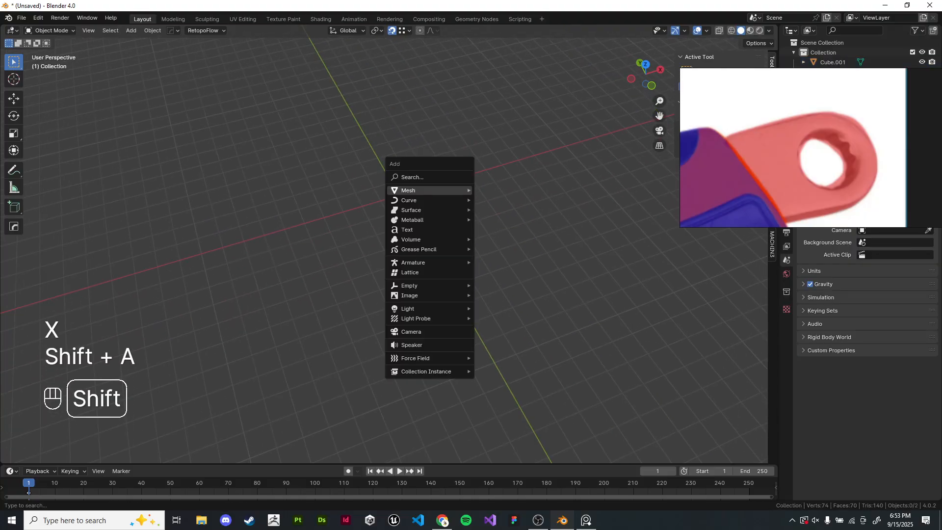
mouse_move(456, 190)
click(496, 199)
key(x)
click(496, 197)
- Add a plane at the origin, frame it, and enter edit mode
key(shift+a)
mouse_move(497, 197)
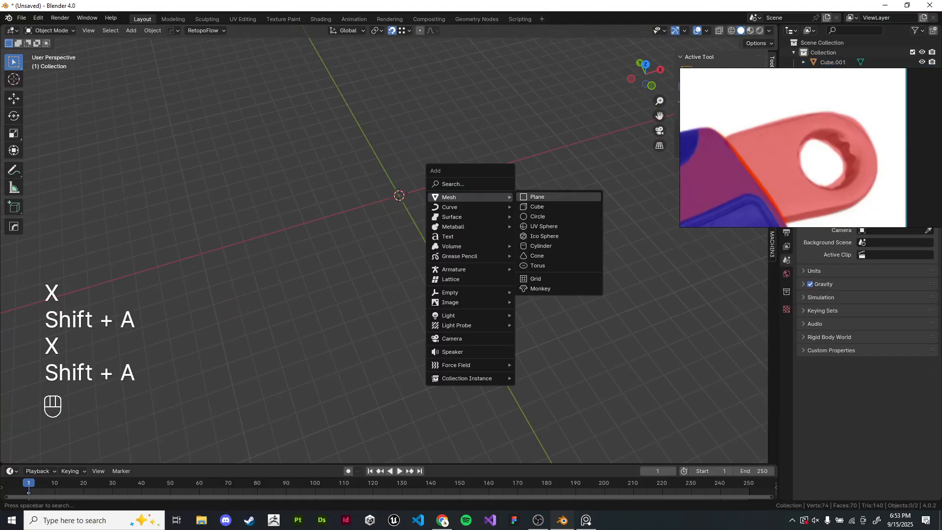
click(538, 197)
key(KP_Decimal)
key(Tab)
- Add two centered loop cuts across the plane in both directions
key(ctrl+r)
click(431, 161)
right_click(432, 161)
key(ctrl+r)
click(483, 203)
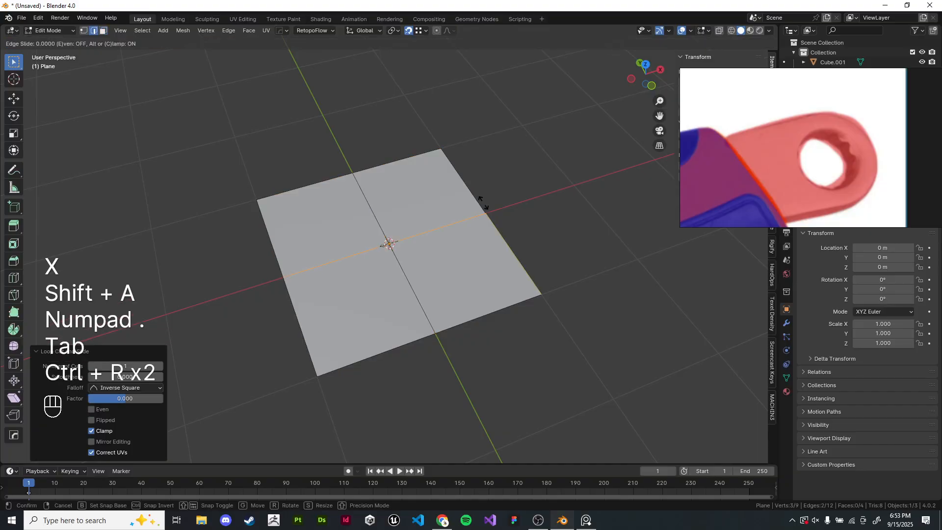
right_click(483, 203)
- Edge-slide the vertical center edge toward the plane's right side with a factor of about 0.844
key(3)
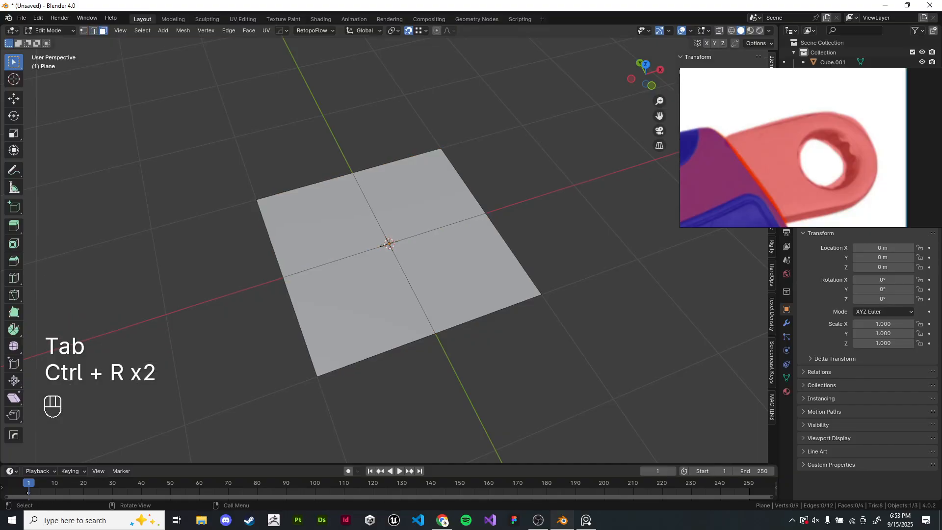
key(2)
alt+click(377, 221)
key(KP_7)
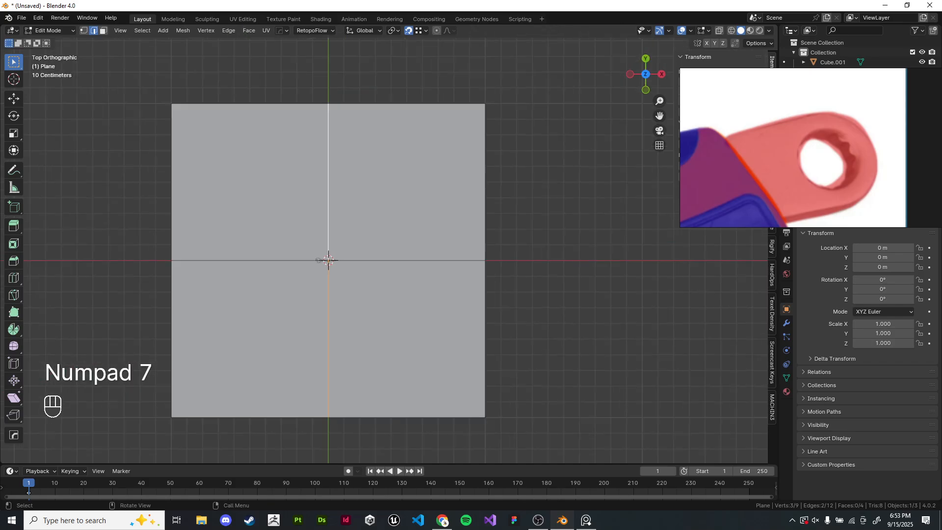
key(g)
key(g)
click(686, 286)
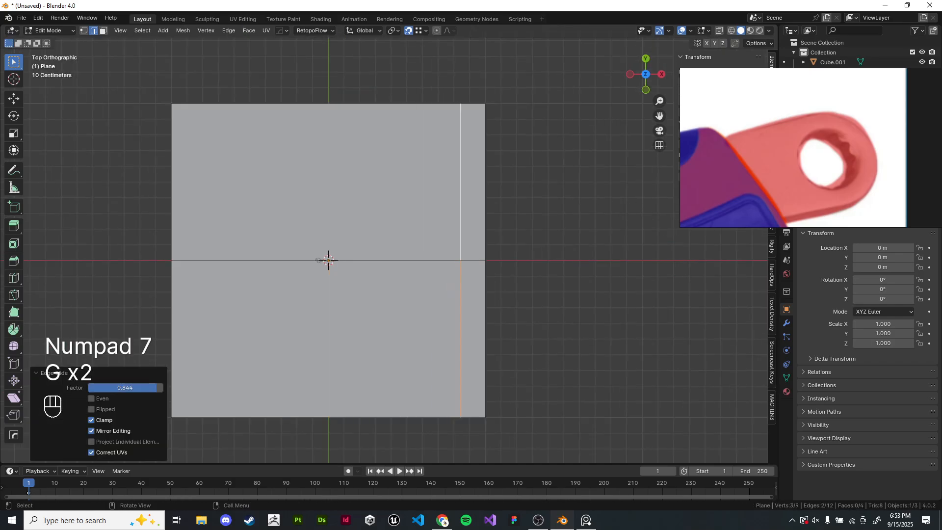
- Edge-slide the horizontal center edge toward the plane's top edge with a factor of about -0.897
alt+click(473, 260)
key(g)
key(g)
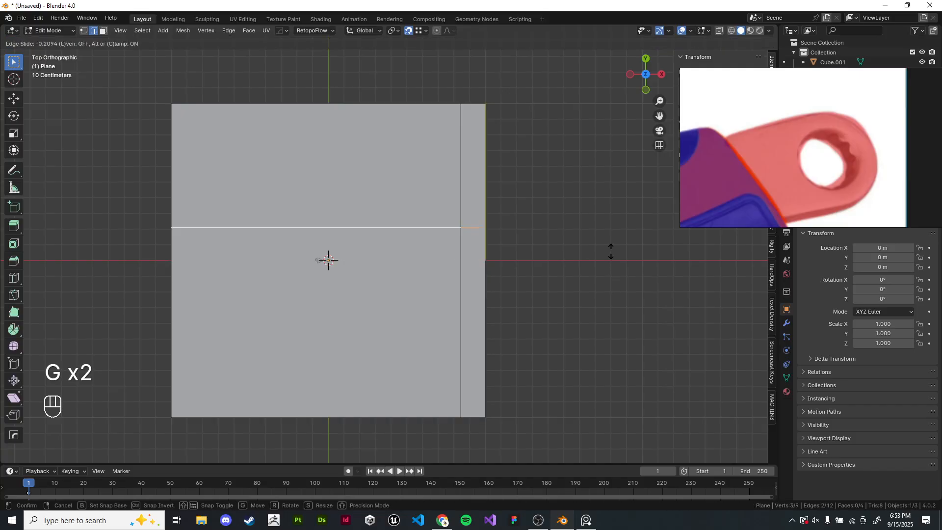
click(578, 150)
- Select the small top-right corner face of the plane in face mode
shift+middle_drag(578, 150, 617, 300)
scroll(526, 246, up, 2)
scroll(438, 299, up, 8)
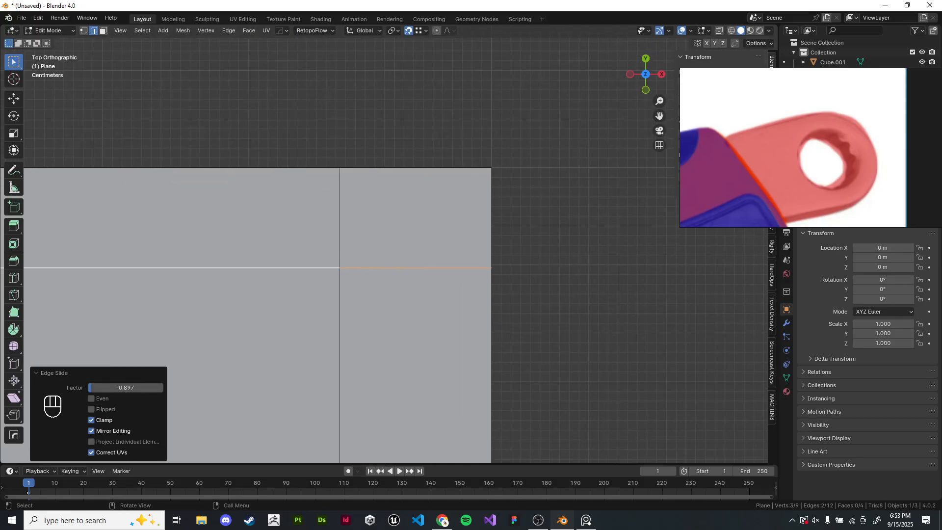
click(357, 220)
key(3)
click(388, 221)
scroll(387, 222, down, 7)
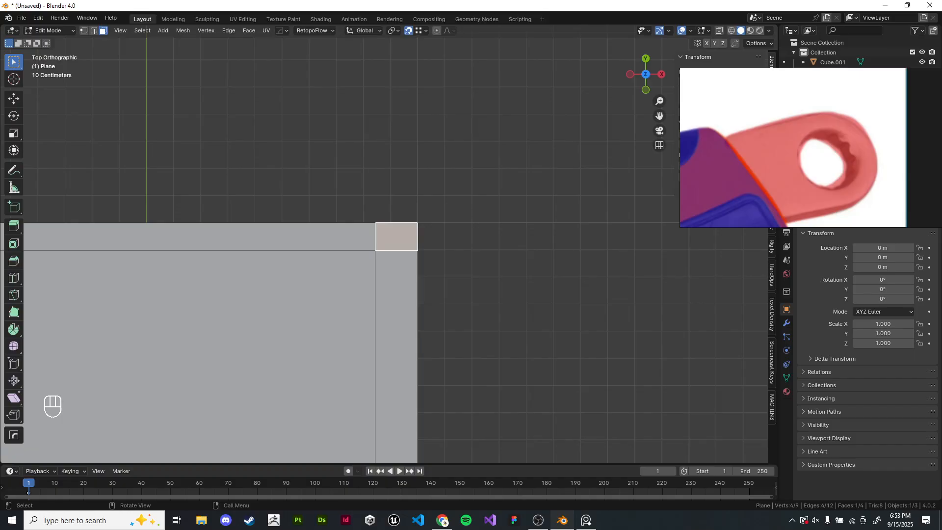
scroll(219, 416, down, 4)
shift+middle_drag(219, 416, 365, 290)
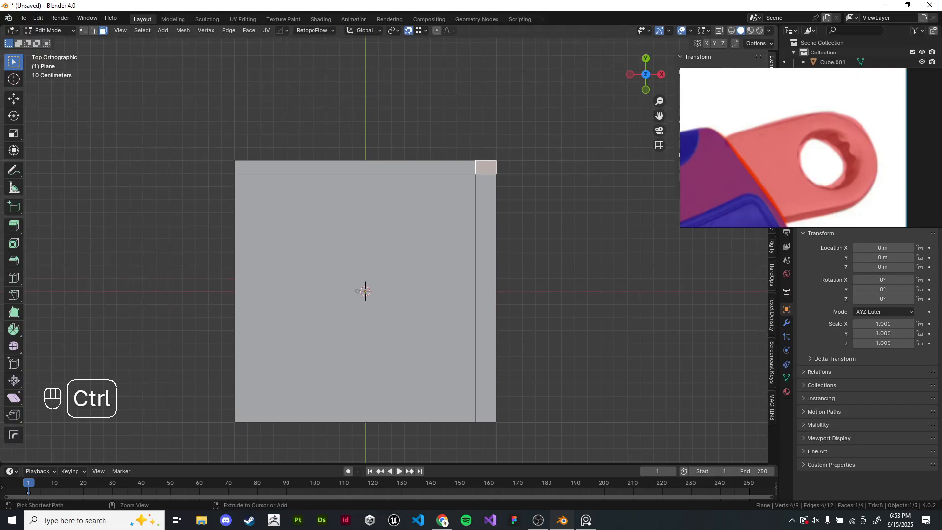
- Add two loop cuts slid near the plane's left and bottom edges, then undo them
key(ctrl+r)
click(365, 291)
key(g)
key(g)
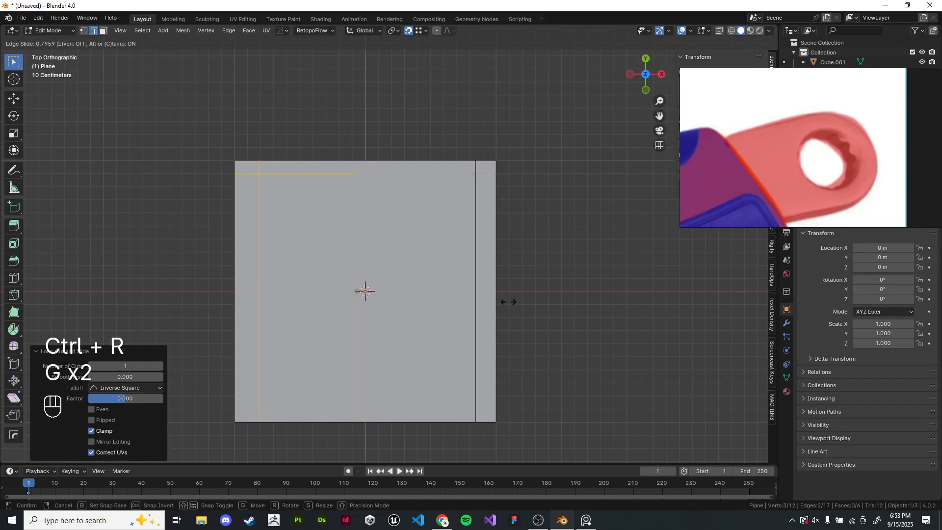
click(508, 318)
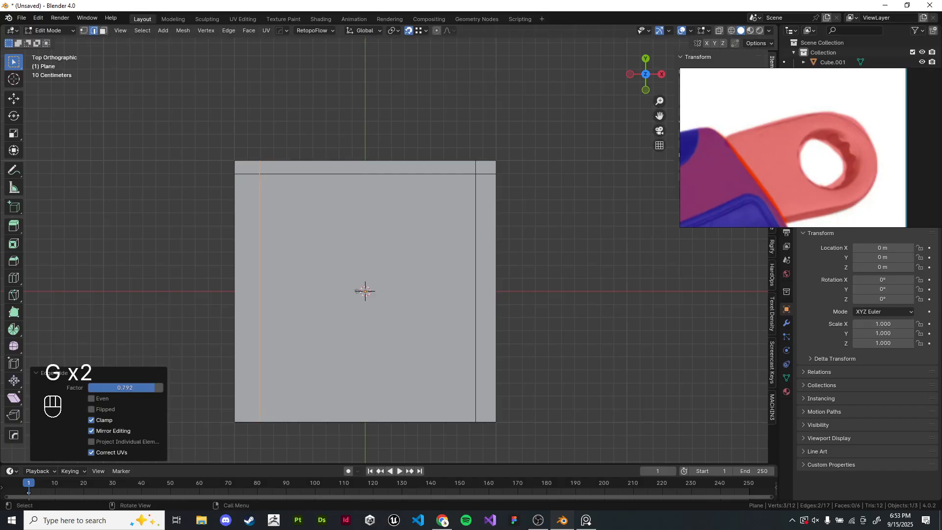
key(ctrl+r)
click(508, 317)
key(g)
key(g)
click(561, 326)
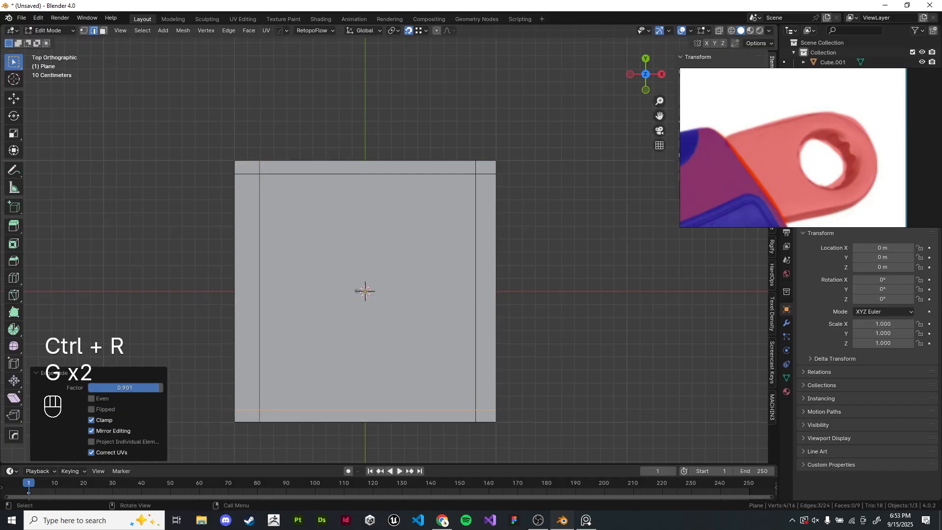
key(ctrl+z)
key(ctrl+z)
key(ctrl+z)
key(ctrl+z)
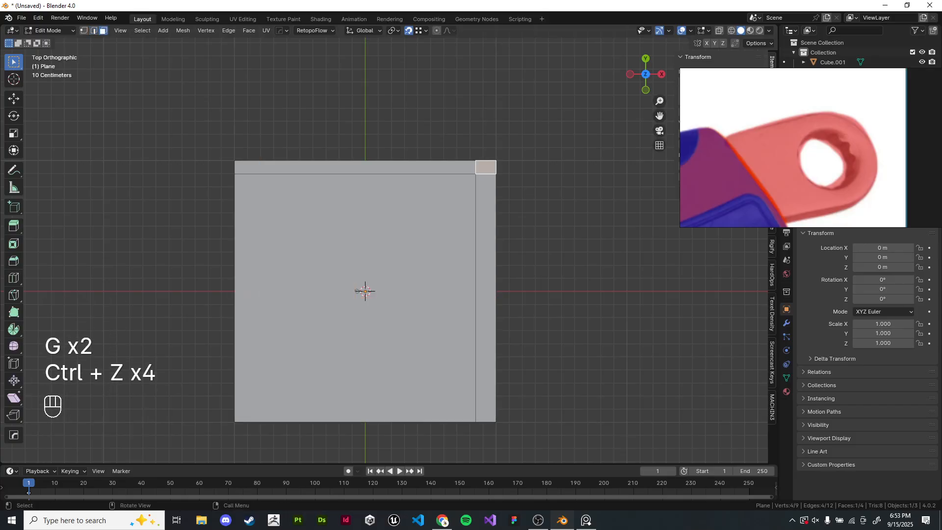
- Duplicate the corner face and place the copy above the plane
shift+middle_drag(539, 295, 544, 373)
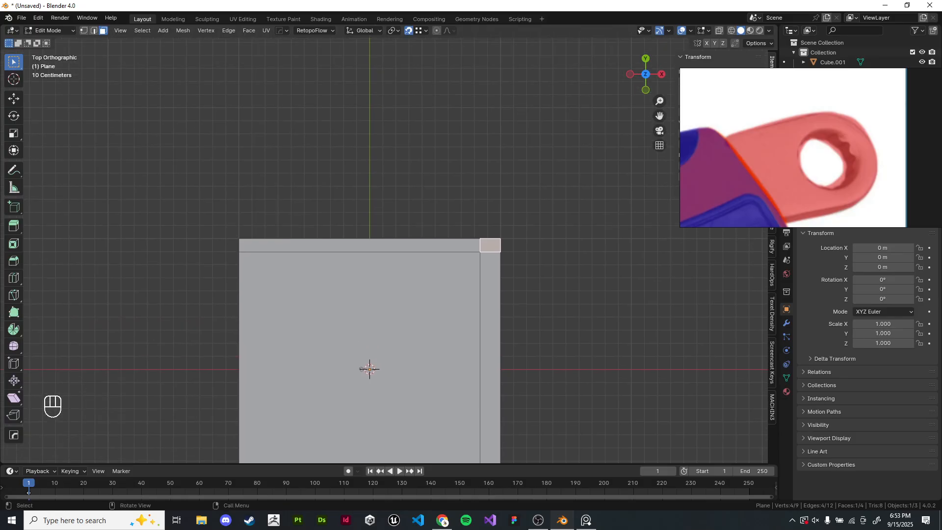
scroll(315, 239, up, 2)
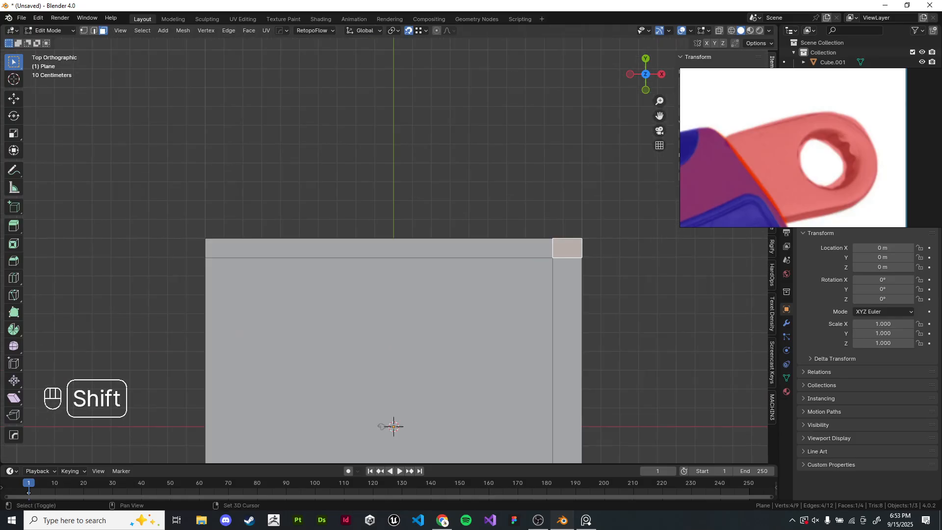
key(shift+d)
click(367, 115)
scroll(242, 169, up, 2)
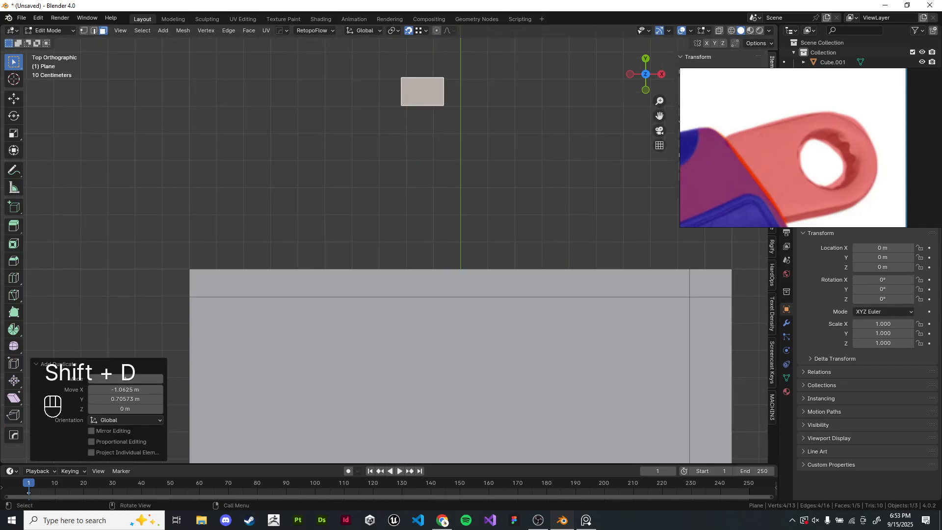
- Move the duplicated face so its corner snaps to the plane's top-left corner vertex
key(g)
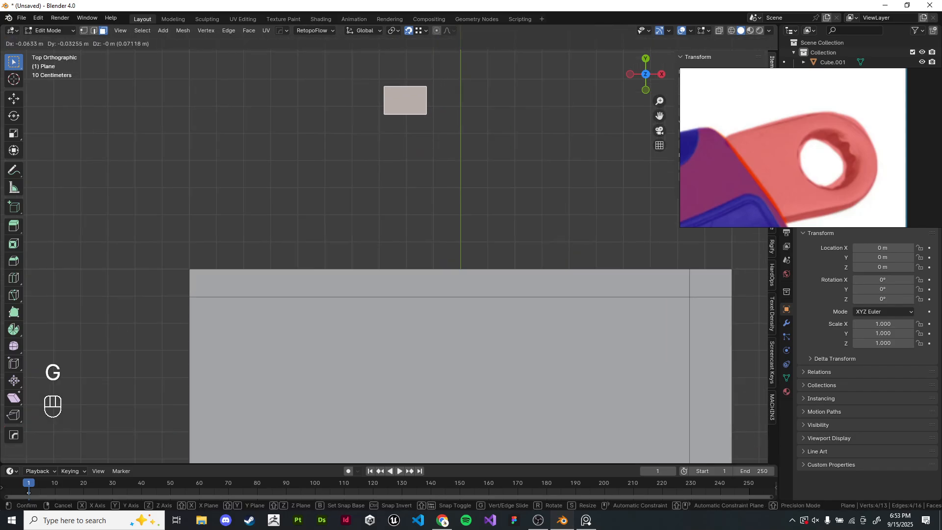
key(Escape)
key(1)
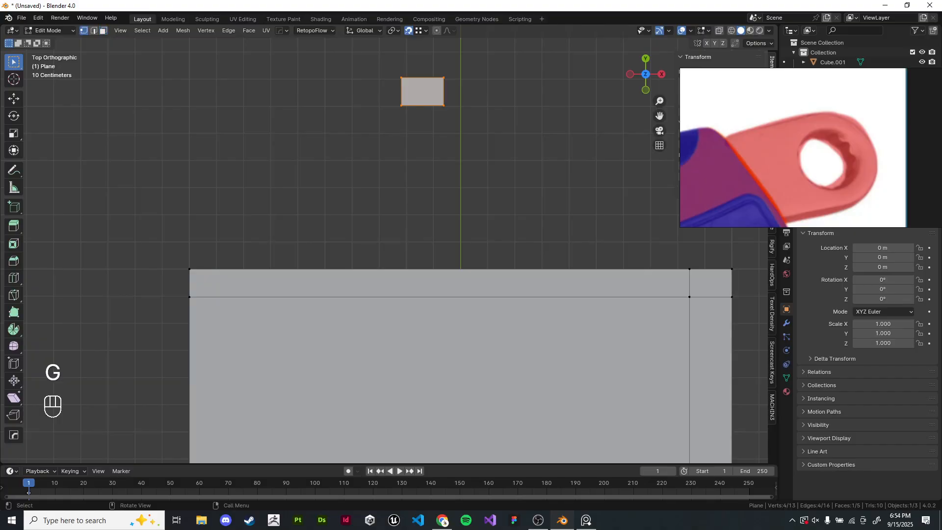
key(g)
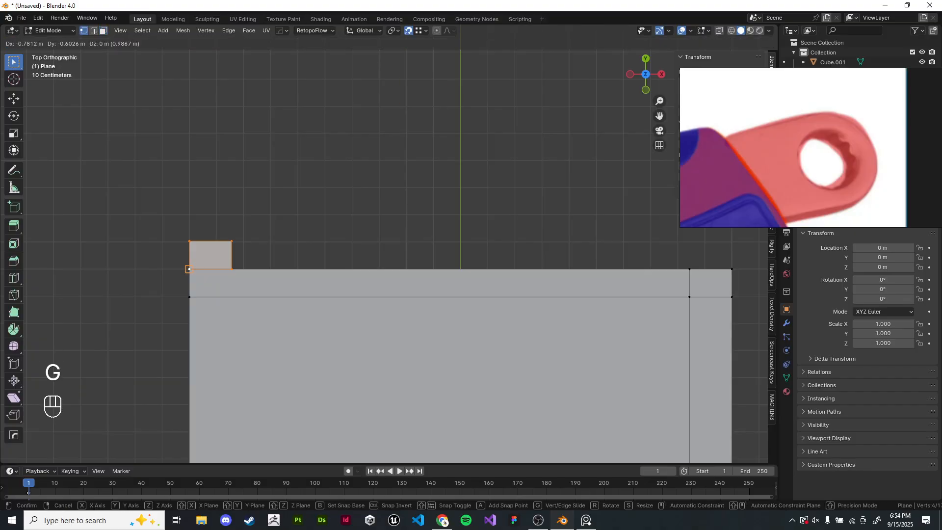
click(188, 269)
click(269, 206)
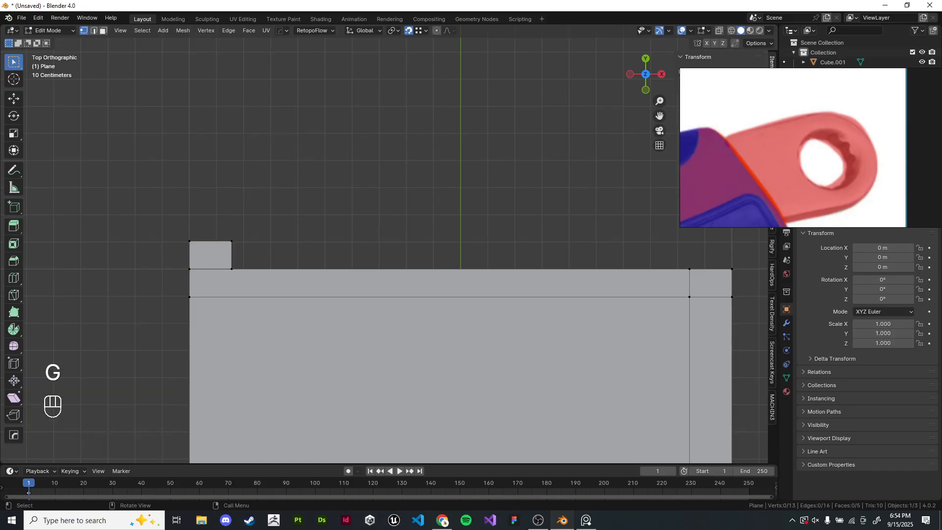
- Add a centered vertical loop cut across the plane
scroll(448, 387, down, 1)
shift+scroll(448, 387, down, 4)
key(ctrl+r)
click(450, 388)
right_click(450, 388)
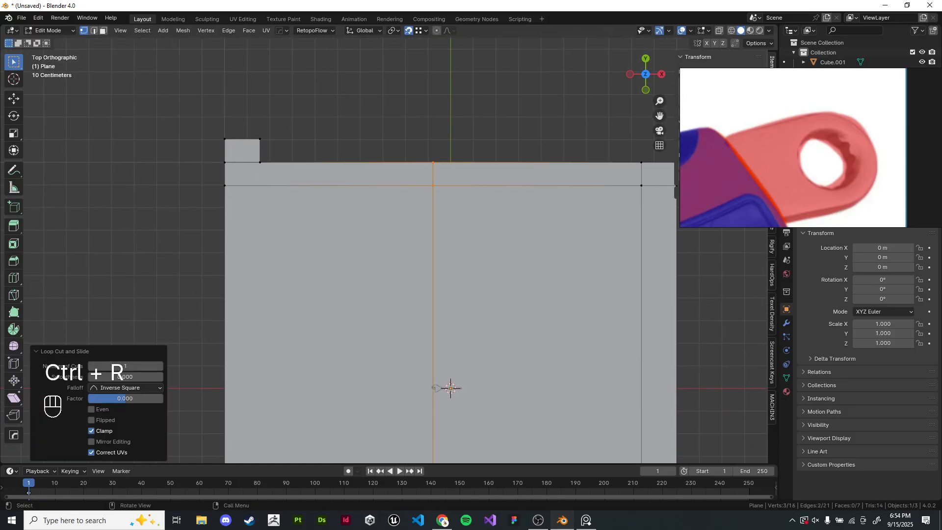
- Slide the vertical loop cut along X until it snaps onto the duplicated face's right corner vertex
scroll(384, 250, up, 1)
shift+middle_drag(384, 250, 481, 357)
scroll(498, 292, up, 2)
key(g)
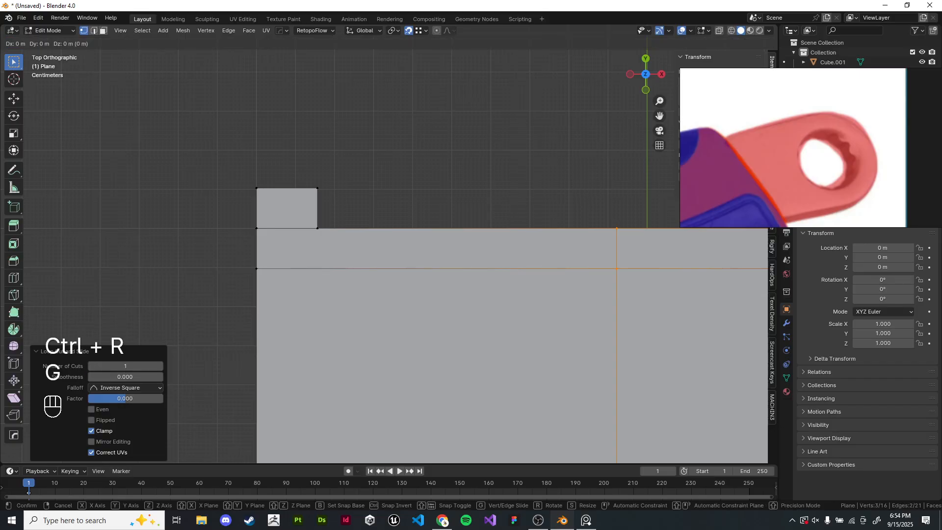
key(x)
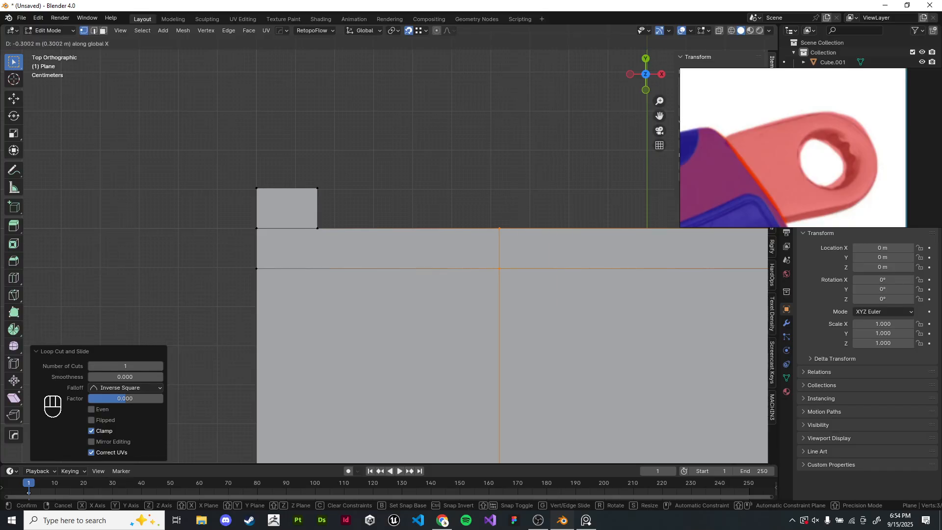
click(318, 188)
click(317, 188)
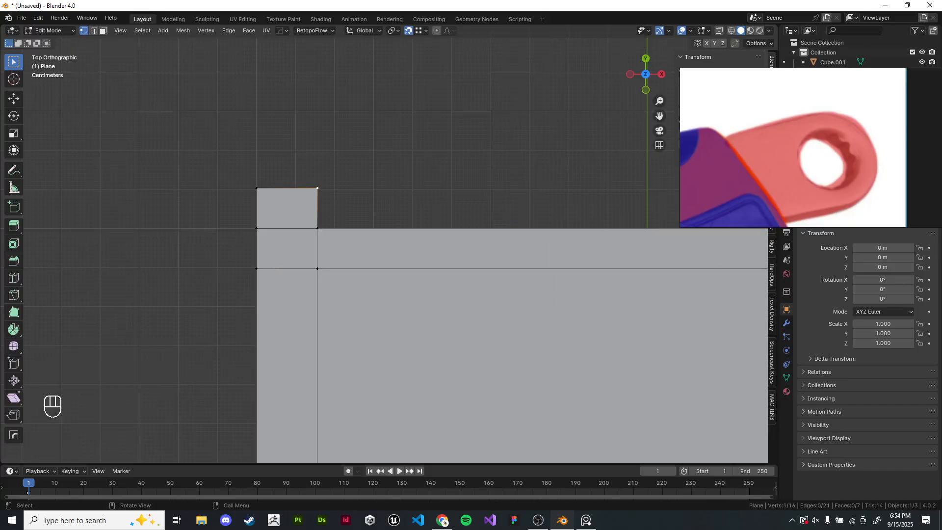
- Move the duplicated face up and away from the plane
key(l)
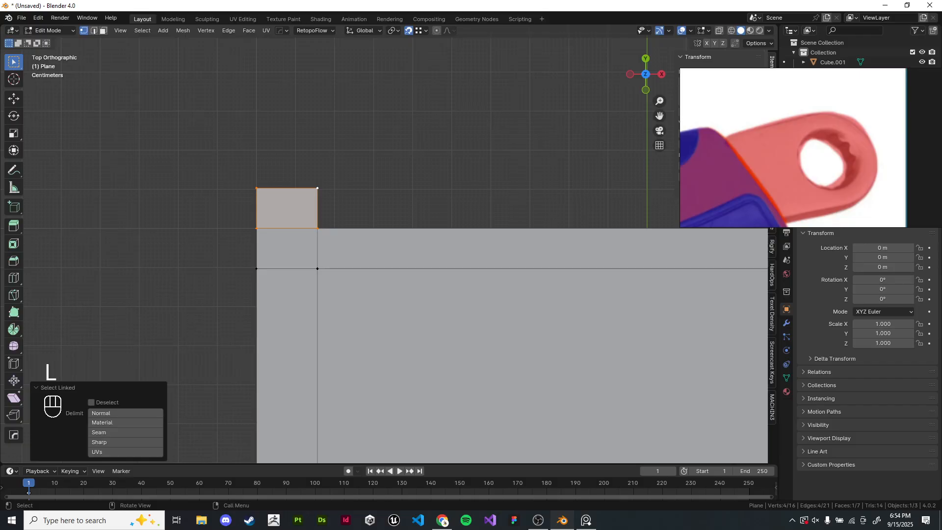
key(g)
click(314, 115)
click(363, 127)
scroll(389, 245, down, 4)
shift+middle_drag(441, 197, 293, 177)
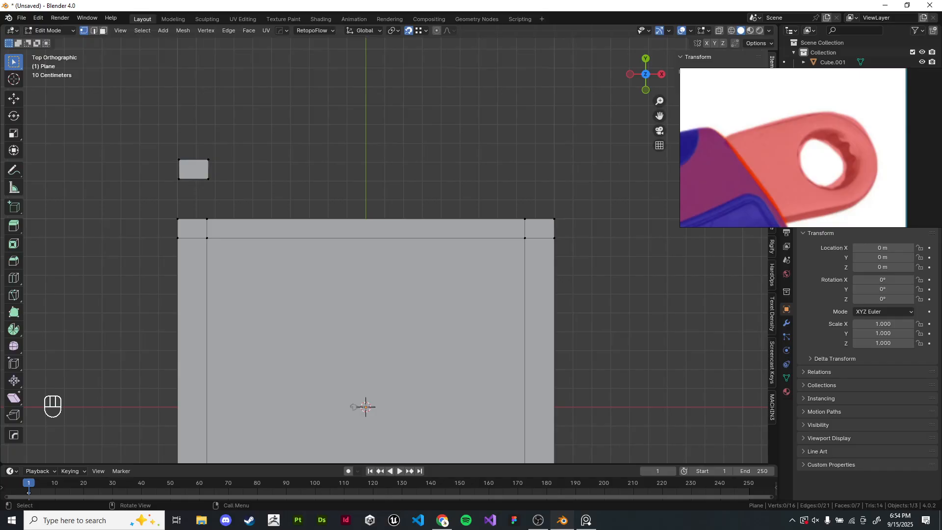
shift+middle_drag(206, 162, 325, 170)
drag(243, 135, 343, 194)
scroll(348, 198, down, 2)
shift+middle_drag(348, 199, 378, 68)
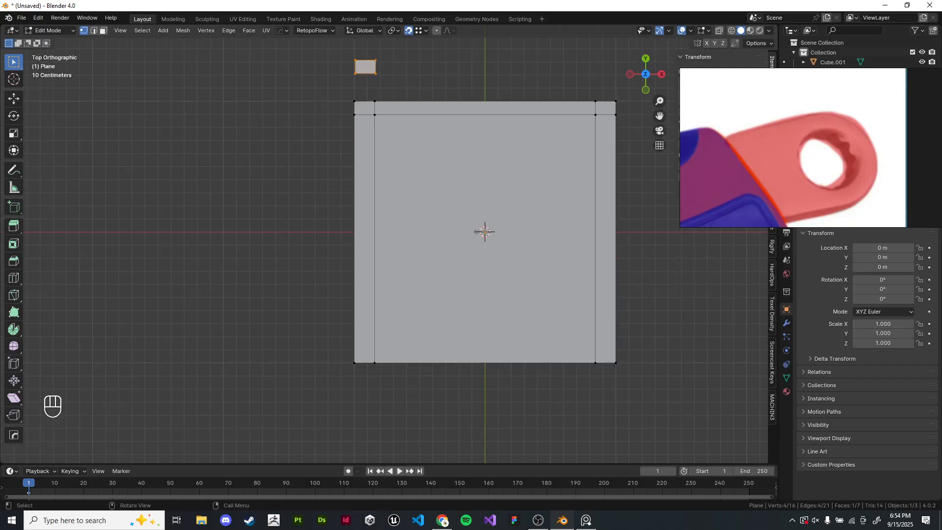
- Move the duplicated face below the plane and snap its corner vertex to the plane's bottom-left corner
key(g)
click(303, 287)
shift+middle_drag(304, 287, 300, 256)
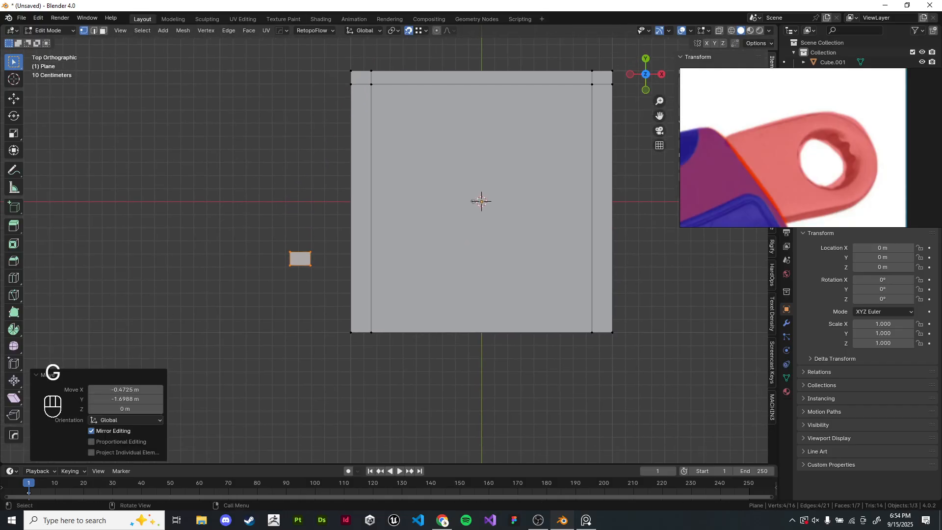
scroll(387, 243, up, 3)
shift+click(253, 281)
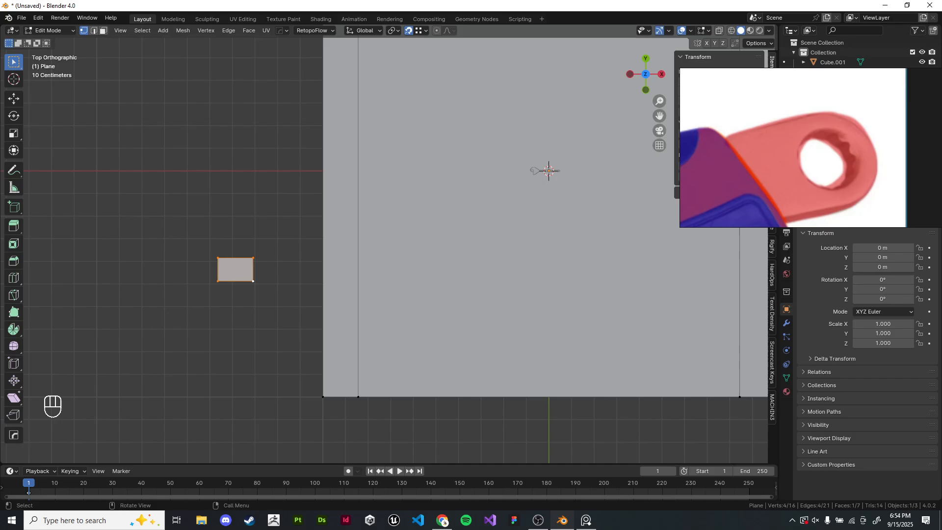
key(g)
click(323, 396)
shift+middle_drag(323, 396, 300, 392)
- Add a horizontal loop cut and slide it along Y to snap onto the duplicated face's top corner
scroll(387, 243, down, 1)
key(ctrl+r)
click(316, 338)
right_click(316, 338)
shift+middle_drag(316, 338, 345, 271)
scroll(388, 243, up, 3)
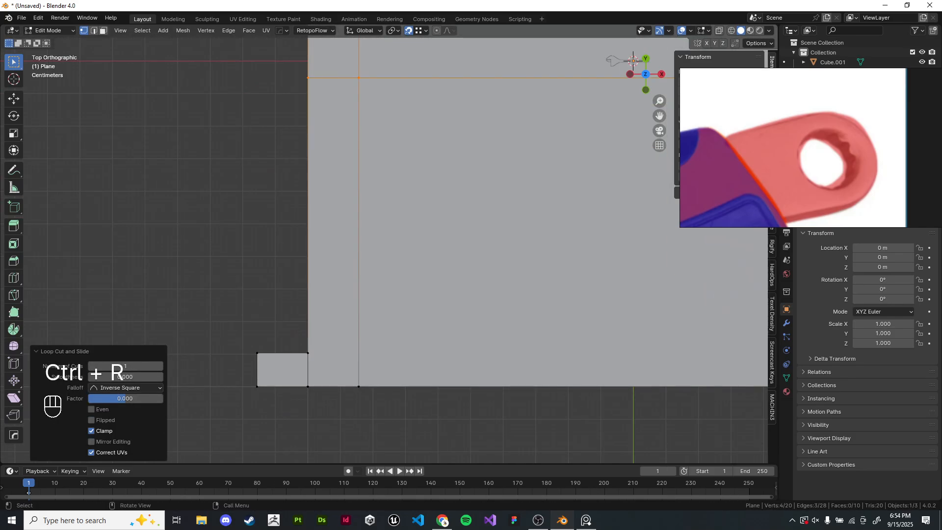
key(g)
key(y)
click(308, 353)
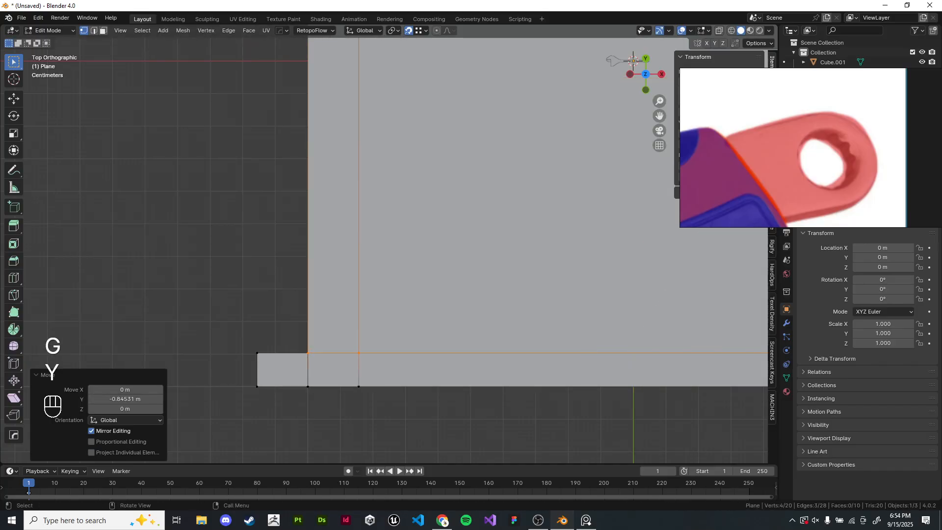
- Select the duplicated corner face and delete its vertices
click(256, 353)
key(l)
key(x)
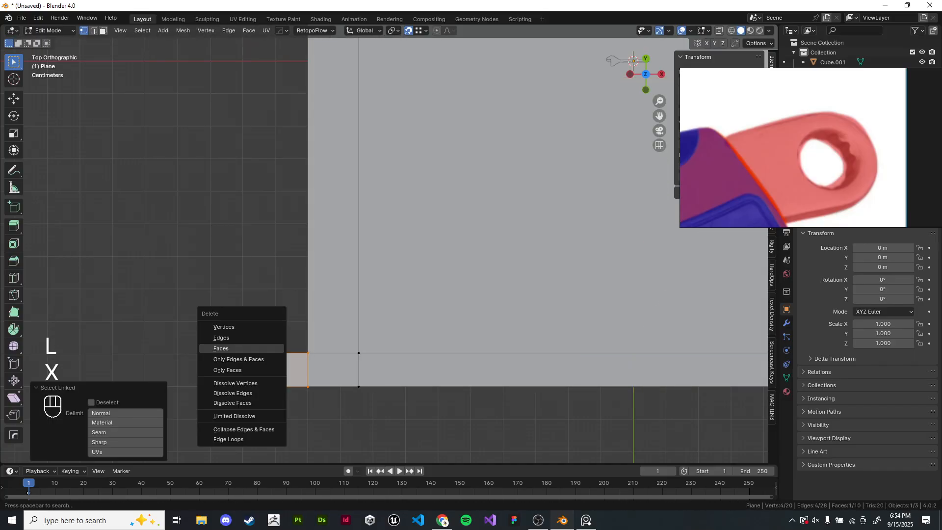
click(224, 326)
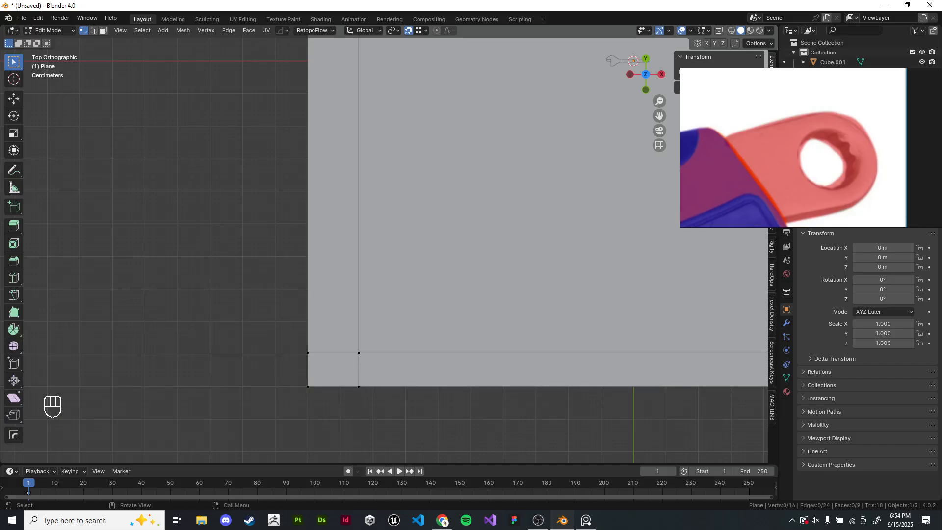
- Add a test cube in Object Mode and move it up along Z
click(425, 30)
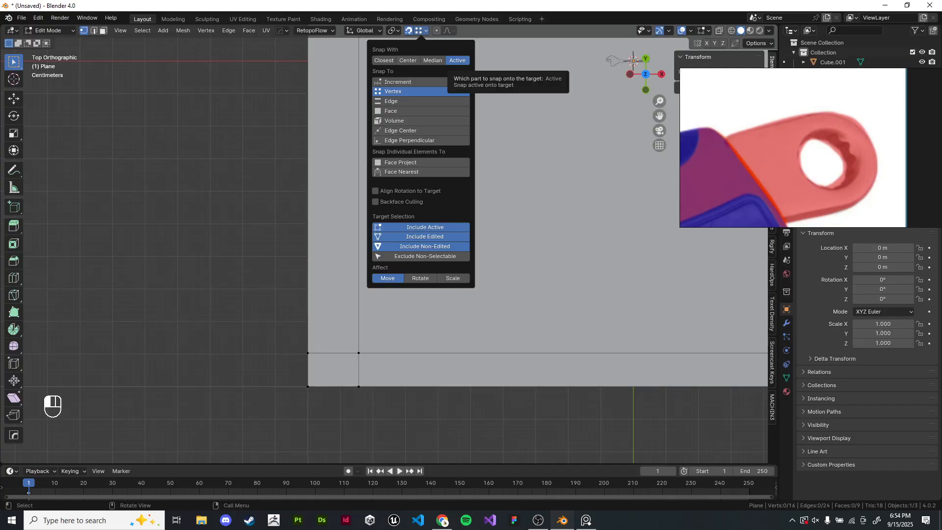
key(shift+c)
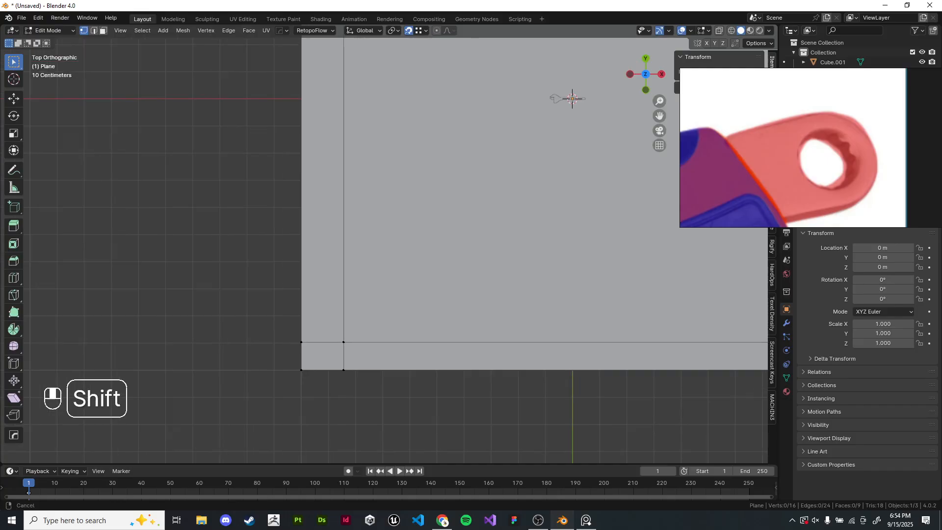
key(Tab)
key(shift+a)
click(559, 247)
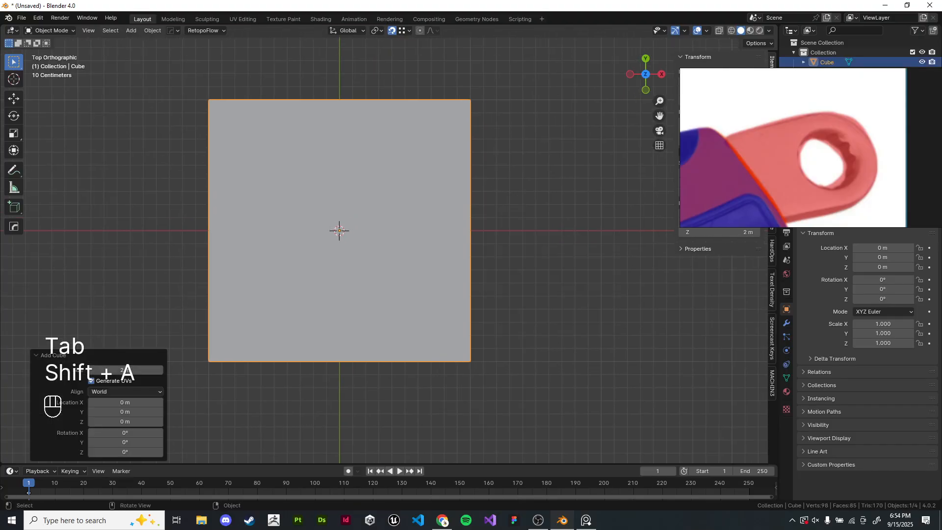
middle_drag(560, 247, 382, 317)
key(g)
key(z)
click(379, 173)
scroll(378, 173, up, 2)
shift+middle_drag(379, 173, 398, 206)
- Scale the test cube down to 0.538, then delete it
key(s)
click(423, 134)
scroll(398, 206, up, 1)
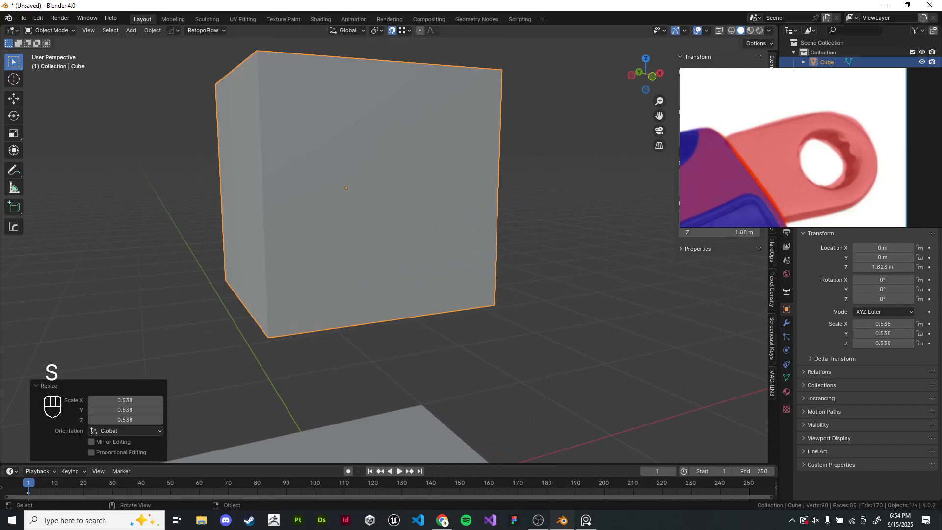
scroll(398, 205, down, 2)
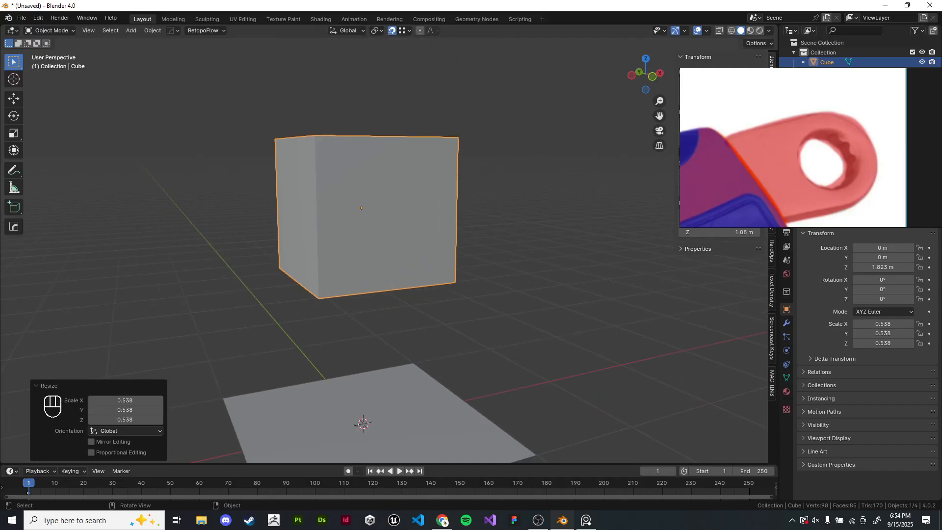
shift+middle_drag(398, 206, 444, 80)
scroll(473, 137, up, 1)
key(g)
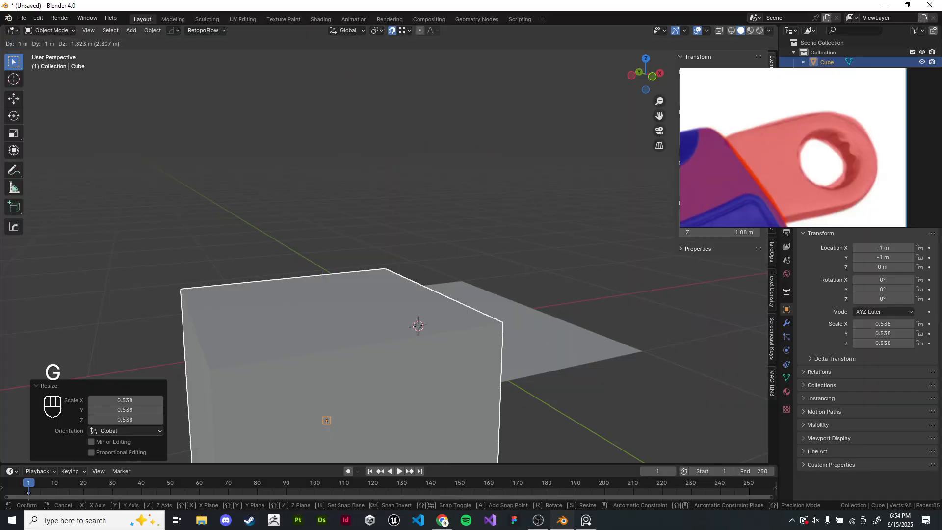
right_click(461, 140)
key(x)
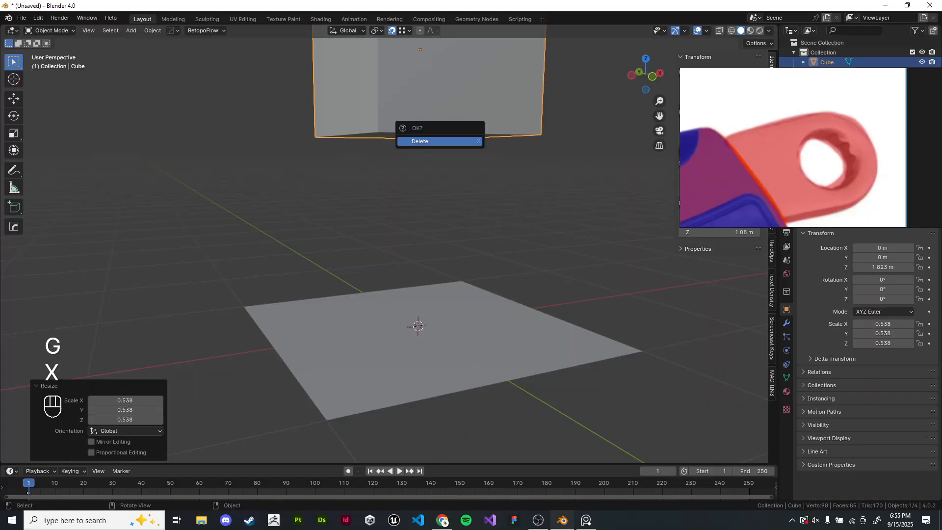
click(461, 141)
middle_drag(461, 141, 485, 131)
- Duplicate the plane's bottom-left corner face in Edit Mode and place the copy left of the plane
key(KP_7)
click(441, 216)
key(Tab)
click(103, 31)
click(308, 352)
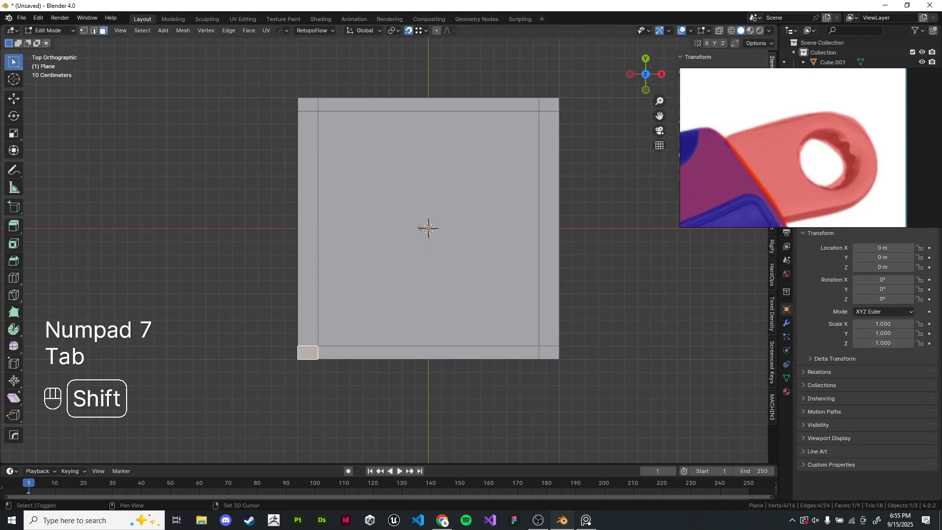
key(shift+d)
click(245, 306)
shift+middle_drag(244, 306, 294, 271)
scroll(232, 254, up, 4)
shift+middle_drag(127, 277, 245, 271)
scroll(245, 271, up, 2)
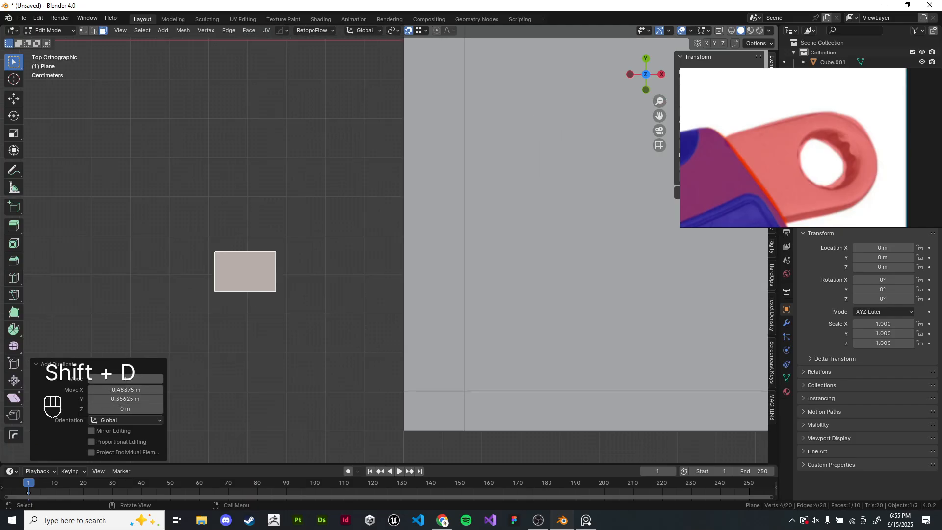
click(245, 272)
key(g)
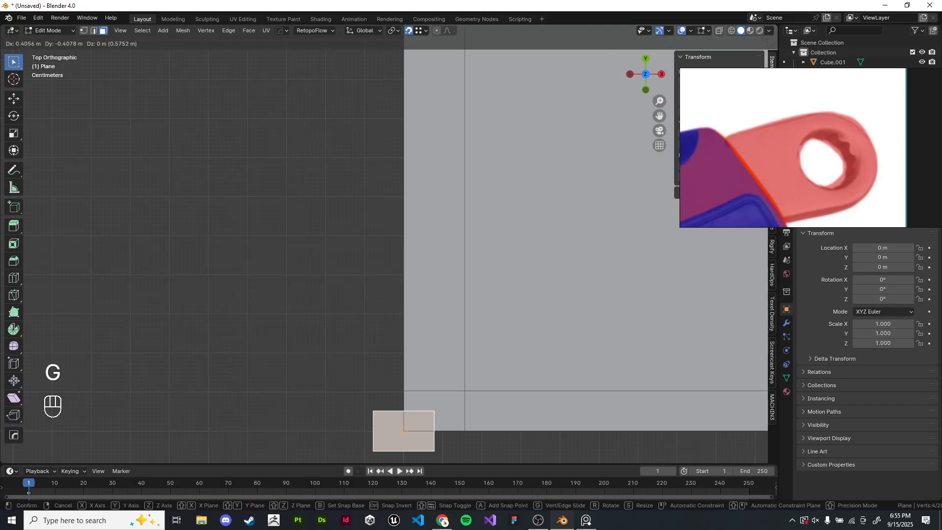
right_click(403, 430)
key(1)
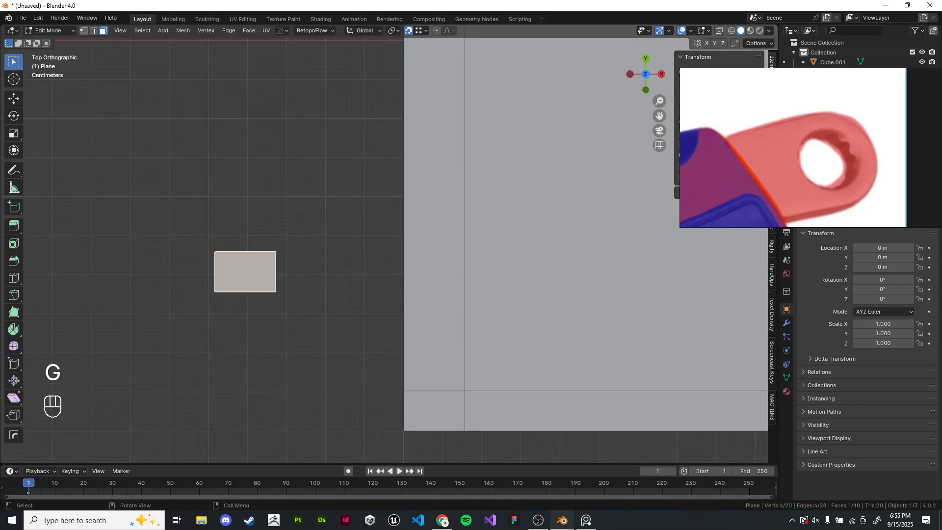
key(shift)
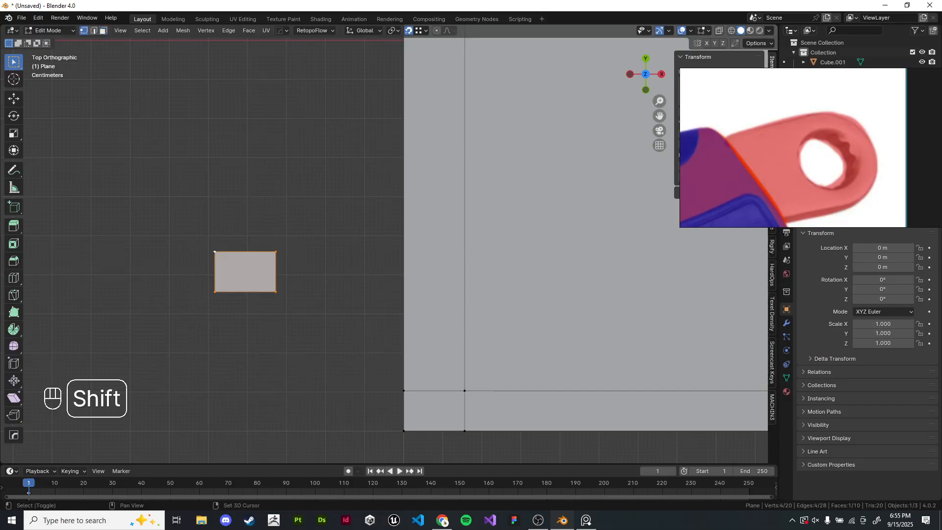
shift+click(276, 292)
shift+click(276, 292)
shift+click(275, 292)
shift+click(276, 292)
shift+click(275, 291)
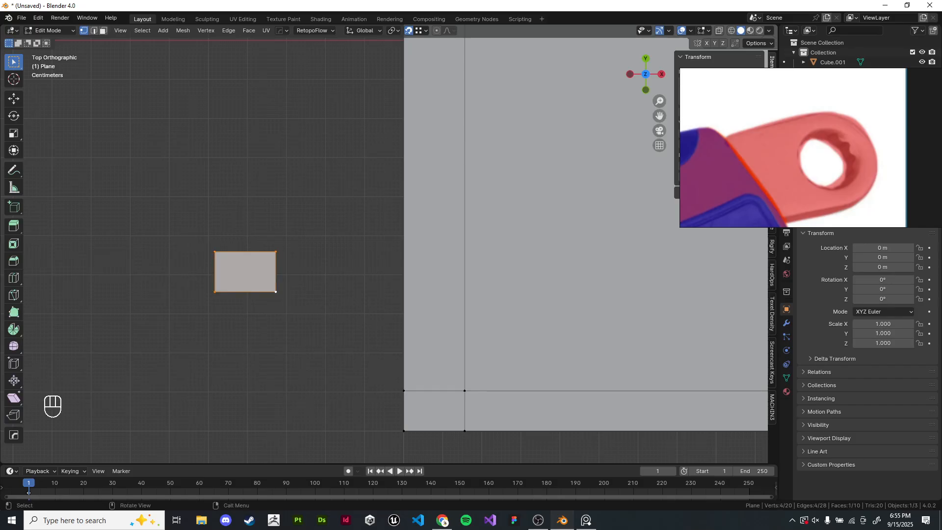
key(g)
right_click(404, 391)
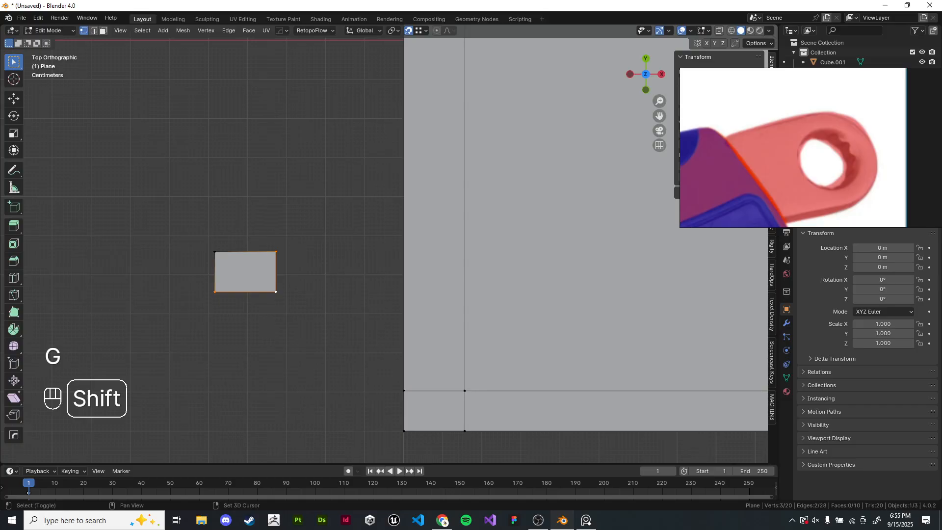
key(g)
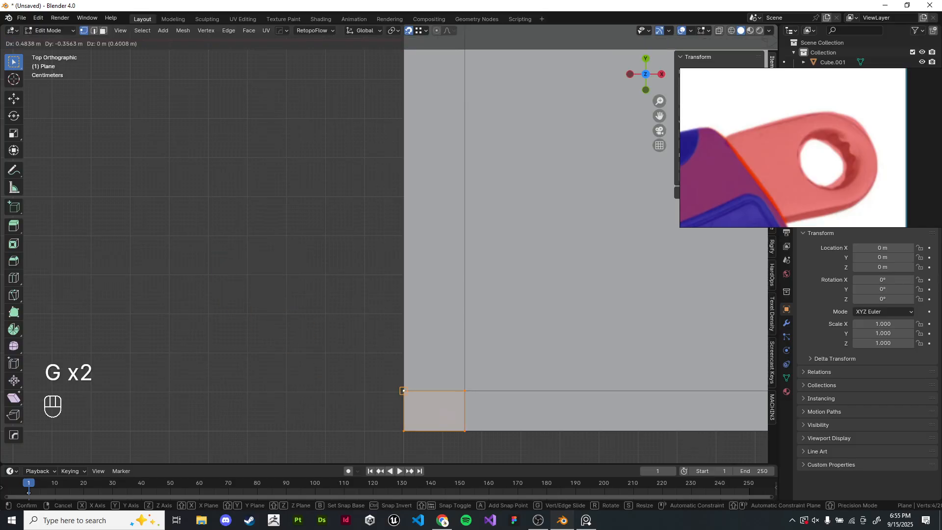
right_click(403, 390)
- Select the copy's vertices with its bottom-right corner active and snap the copy to the plane's bottom-left corner
shift+click(276, 252)
shift+click(276, 252)
shift+click(276, 292)
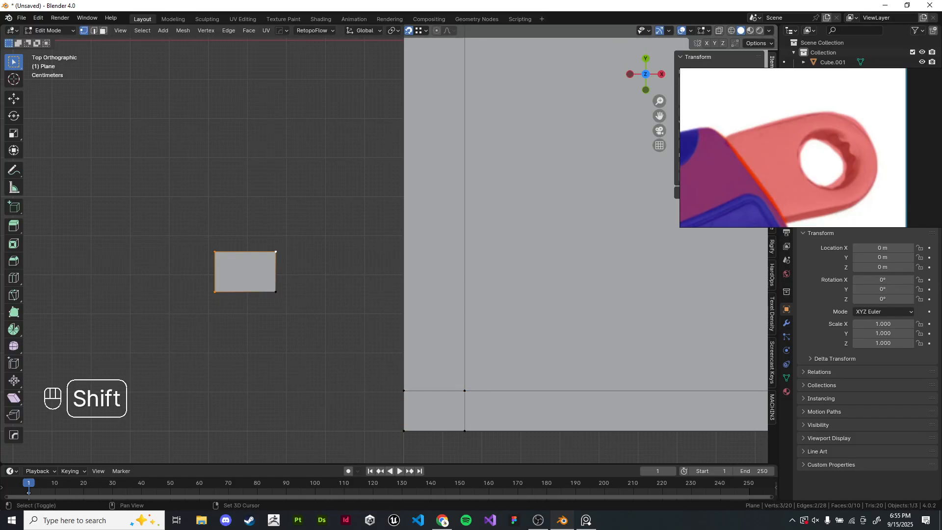
shift+click(215, 292)
shift+click(276, 292)
shift+click(215, 292)
shift+click(275, 292)
shift+click(276, 292)
shift+middle_drag(276, 292, 235, 203)
scroll(235, 204, up, 2)
key(g)
click(353, 386)
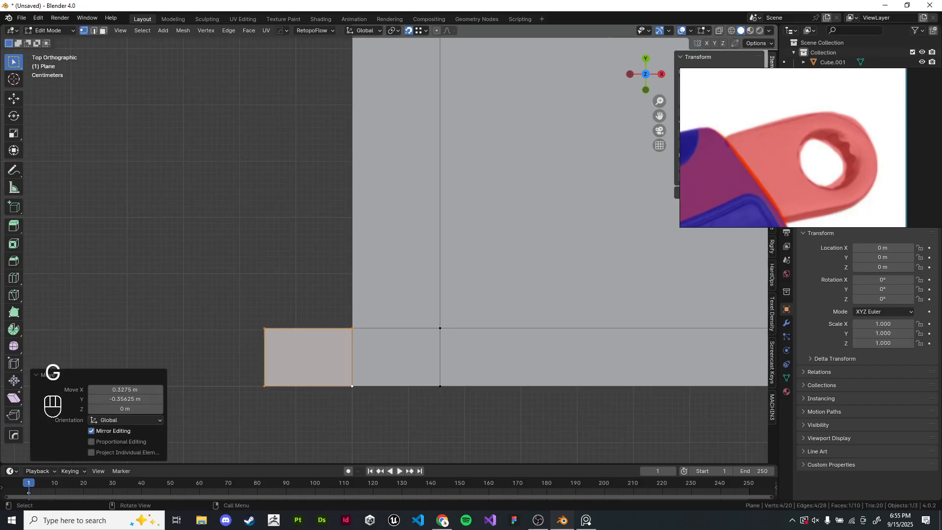
- Nudge the copy left along X, then box-select and delete its vertices
key(g)
click(319, 386)
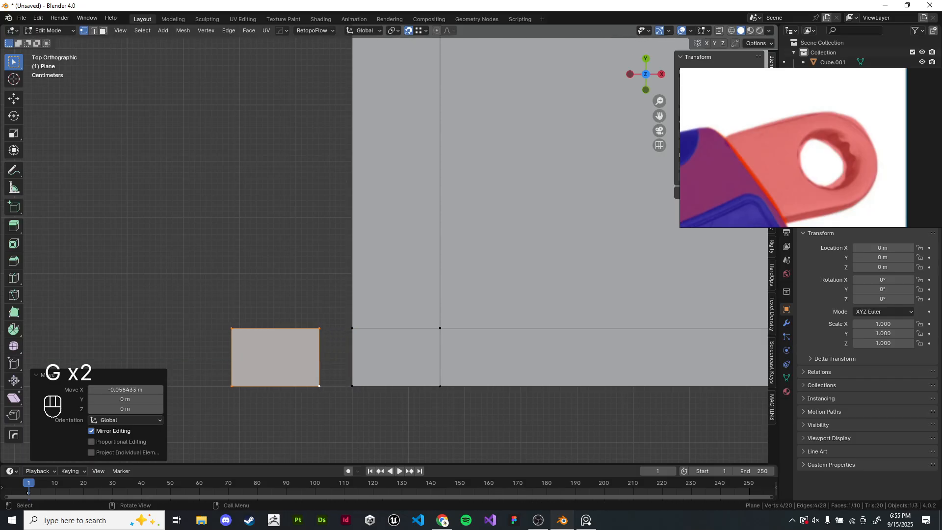
shift+middle_drag(319, 386, 355, 350)
drag(214, 175, 354, 404)
key(x)
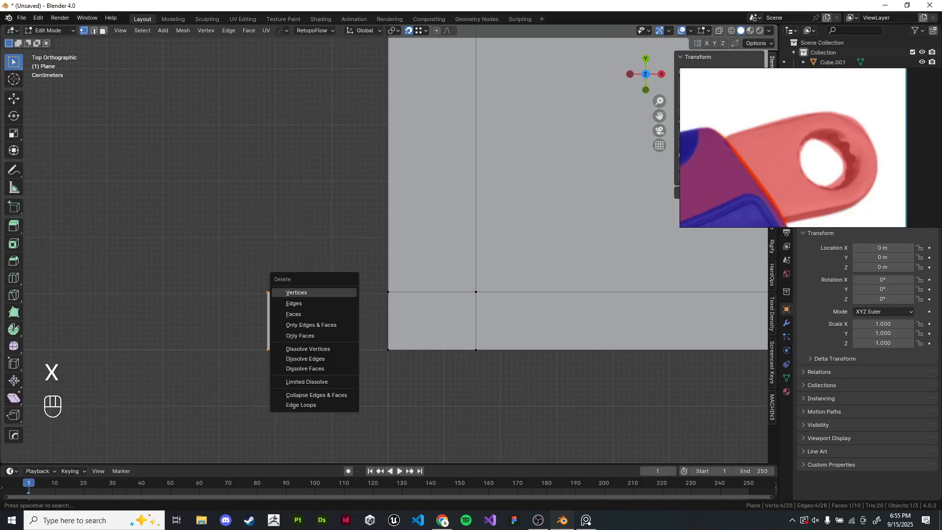
click(338, 293)
- Duplicate the plane's bottom-left corner face again and place the copy to the left of the plane
scroll(338, 293, down, 6)
shift+middle_drag(339, 293, 151, 448)
scroll(151, 449, down, 2)
key(Tab)
key(Tab)
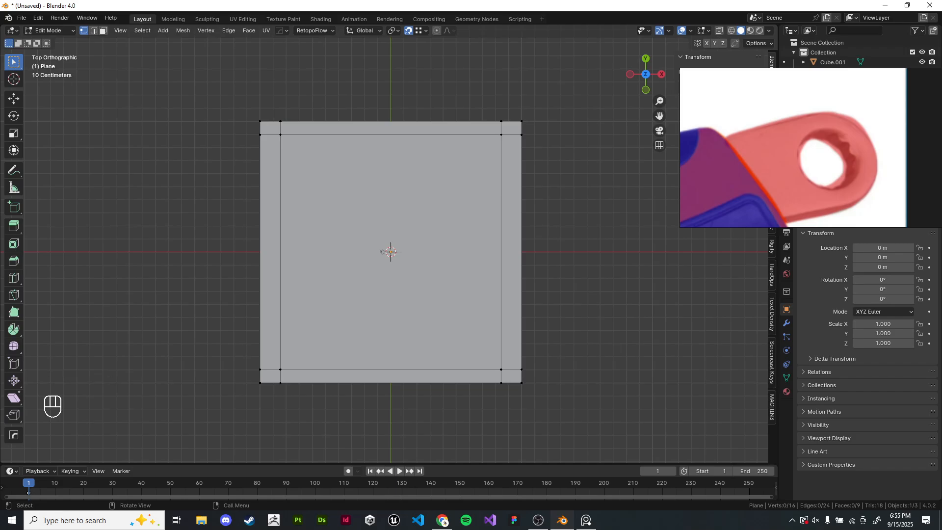
key(3)
click(270, 375)
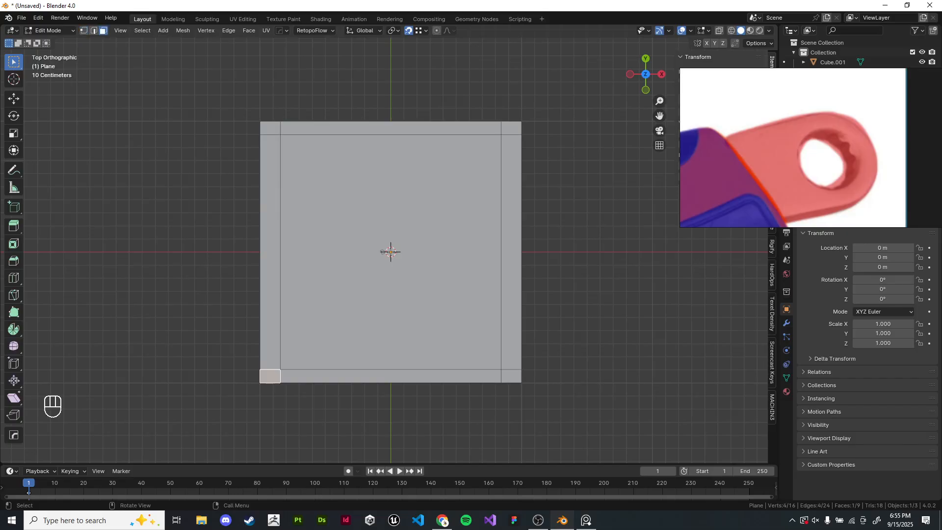
key(shift+d)
click(174, 247)
- Select all of the copy's vertices with its bottom-right corner active and snap the copy onto the plane's bottom-left corner
scroll(389, 243, up, 4)
shift+middle_drag(388, 243, 719, 279)
key(1)
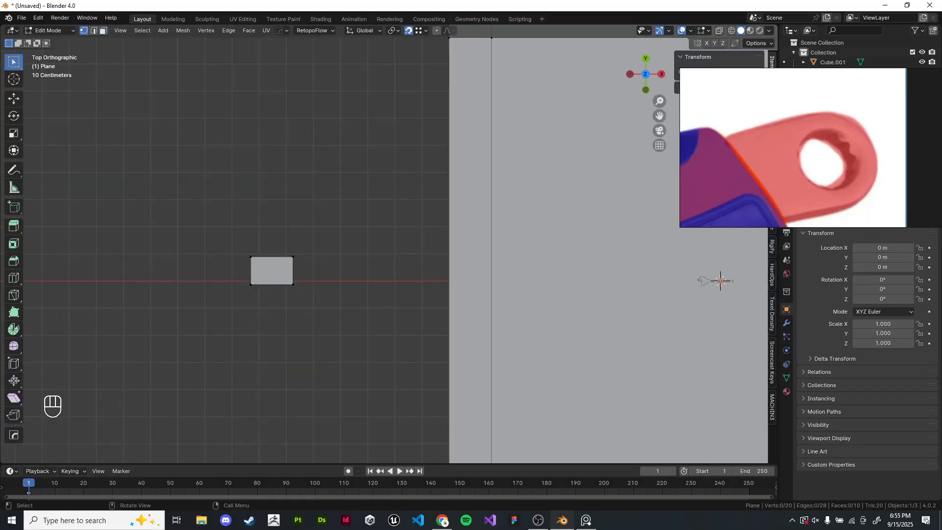
scroll(720, 281, up, 2)
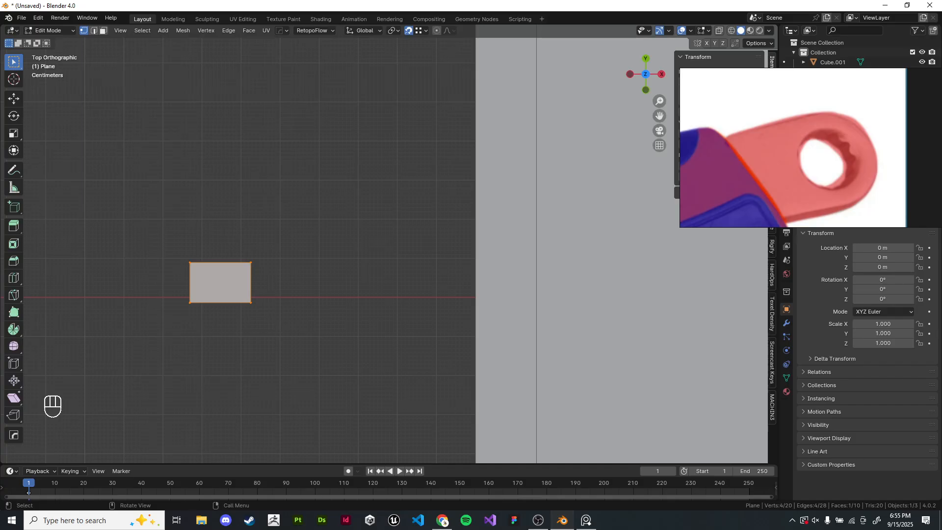
shift+click(250, 262)
key(shift)
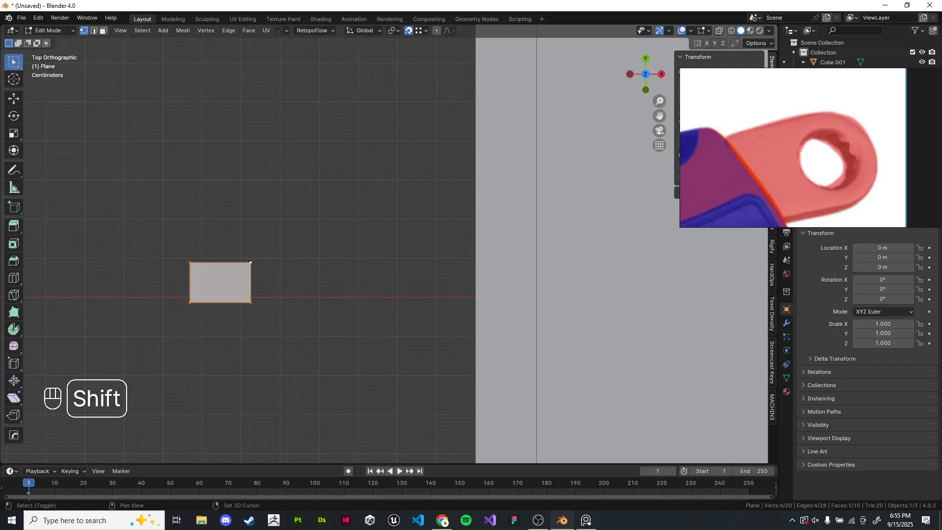
shift+click(190, 262)
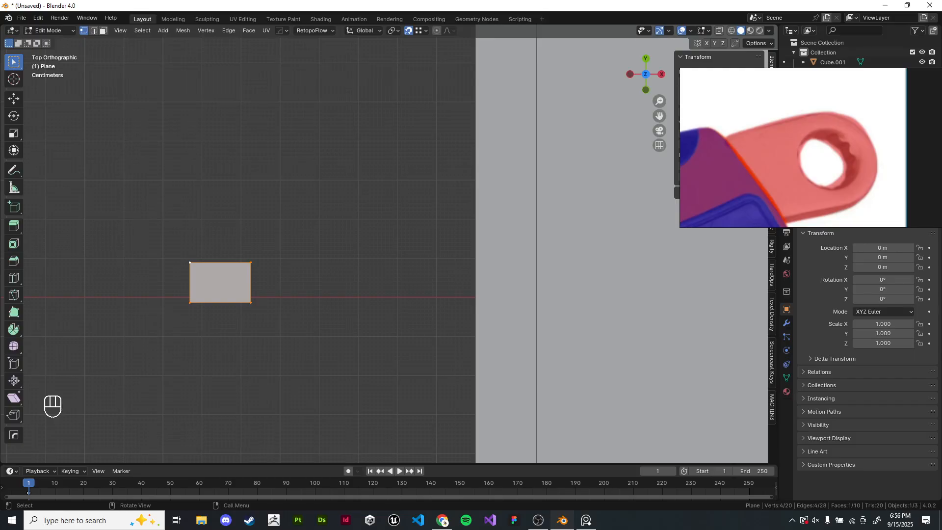
click(189, 263)
scroll(189, 262, down, 4)
shift+middle_drag(190, 262, 282, 133)
key(g)
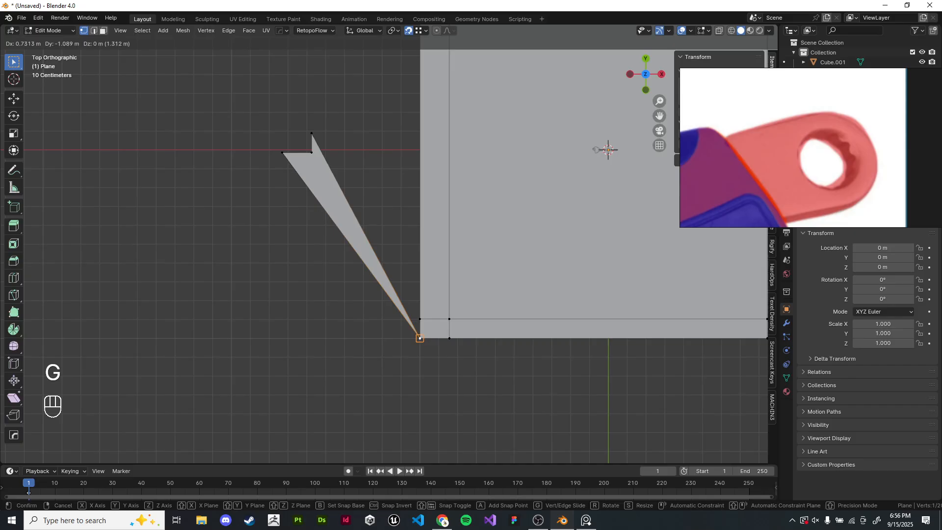
right_click(420, 338)
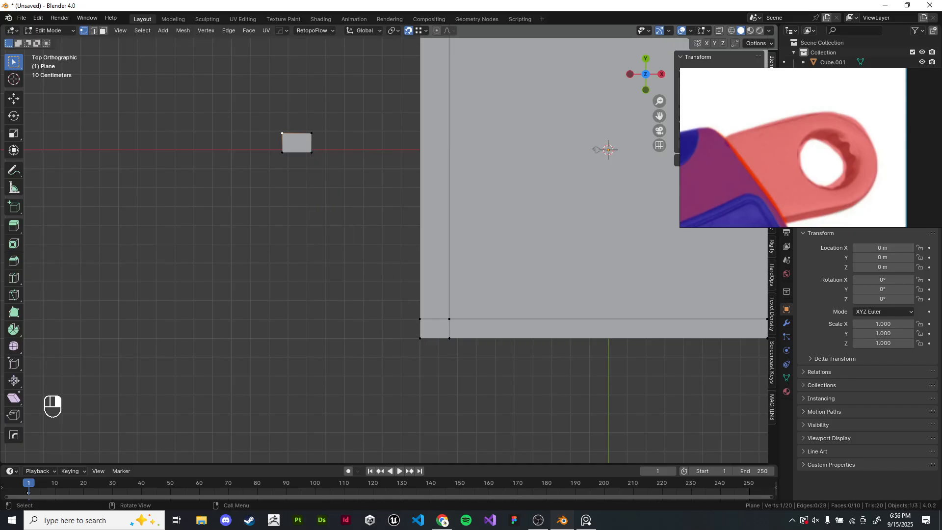
scroll(296, 143, up, 3)
shift+middle_drag(233, 69, 316, 241)
scroll(315, 241, up, 3)
drag(162, 118, 338, 294)
shift+middle_drag(338, 294, 414, 282)
scroll(414, 282, up, 4)
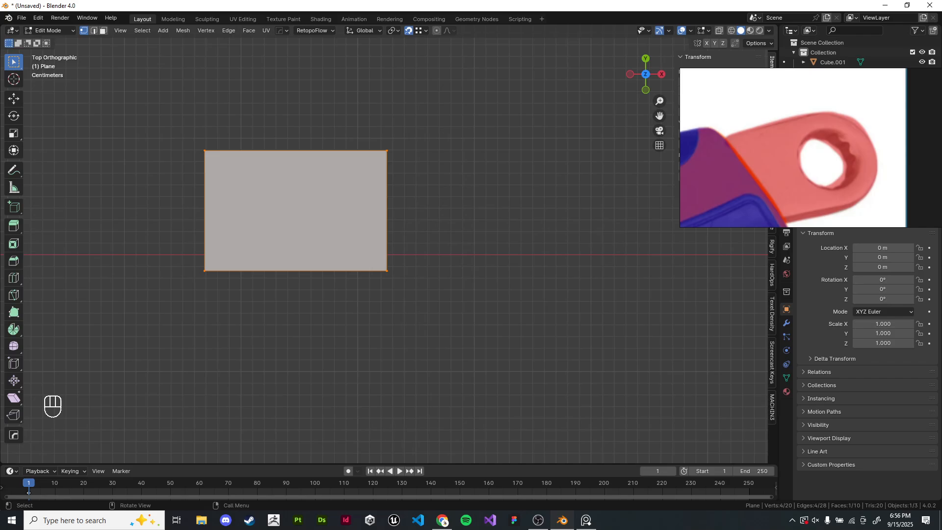
shift+middle_drag(338, 211, 386, 325)
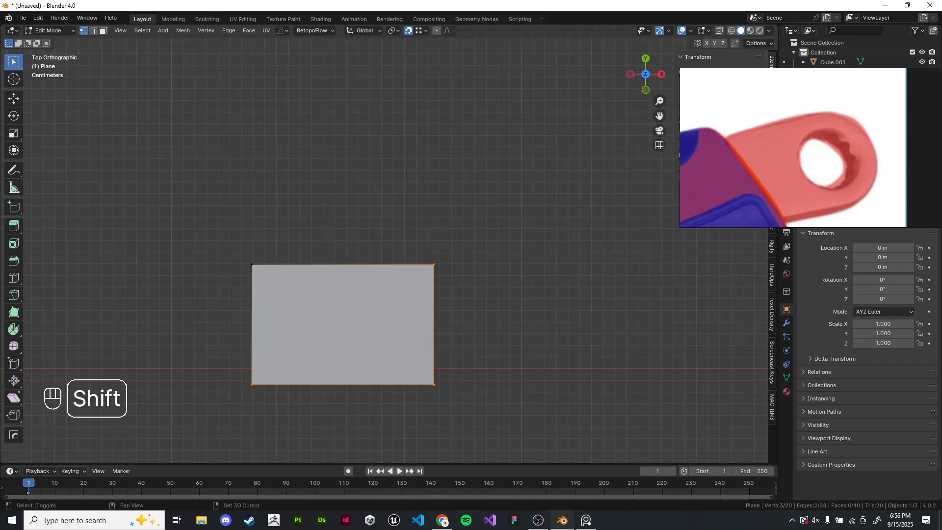
shift+click(251, 264)
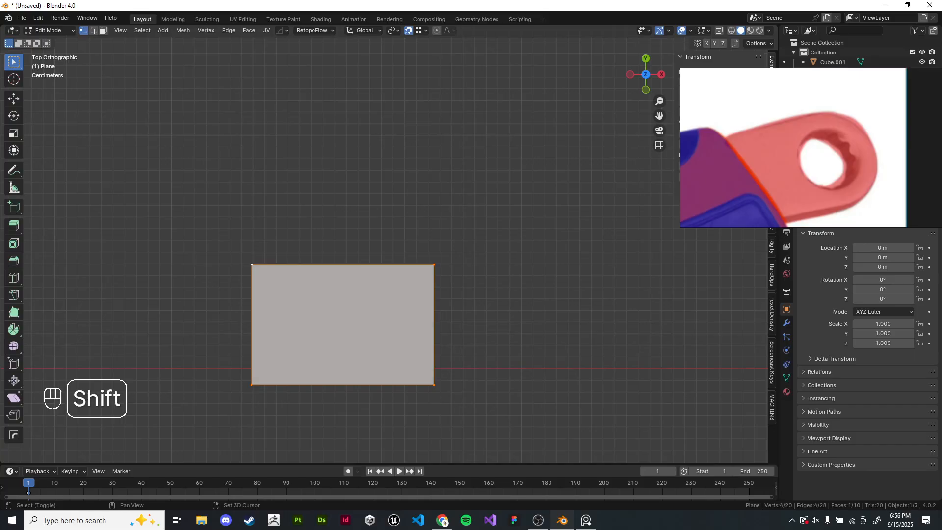
shift+click(434, 264)
shift+click(252, 264)
shift+click(252, 264)
shift+click(252, 384)
shift+click(252, 384)
shift+click(252, 264)
shift+click(434, 385)
shift+click(433, 385)
scroll(433, 385, down, 6)
shift+middle_drag(434, 384, 218, 155)
scroll(336, 320, down, 1)
key(g)
click(387, 385)
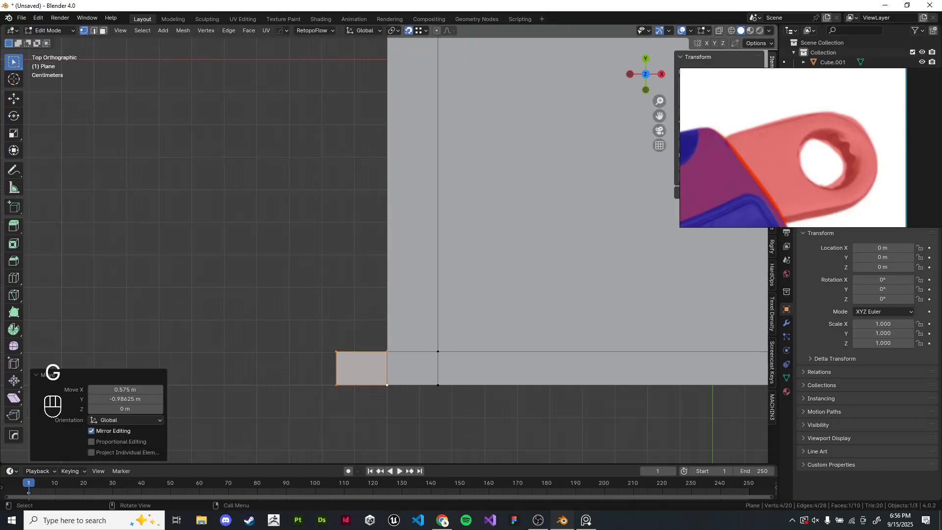
- Return to Object Mode and delete the plane object
scroll(386, 385, down, 7)
shift+middle_drag(387, 385, 330, 415)
key(Tab)
key(x)
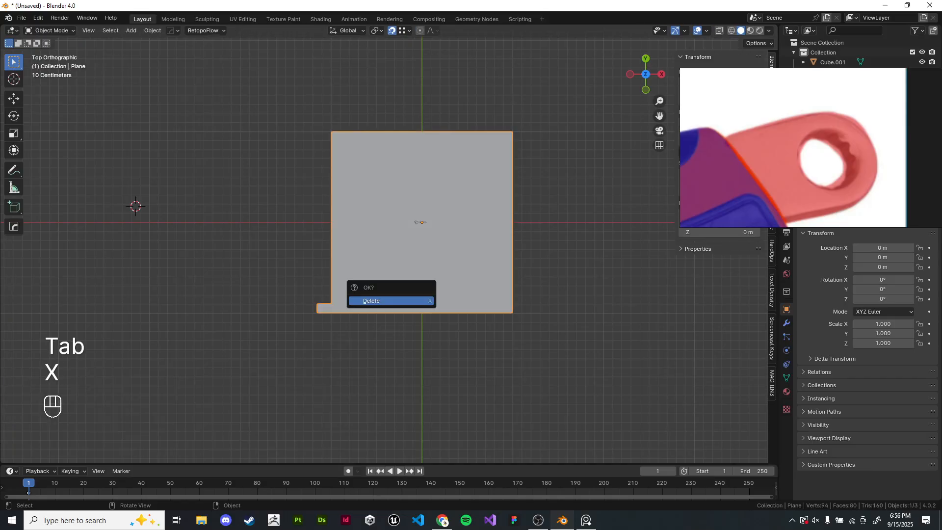
click(415, 301)
key(KP_Decimal)
key(KP_Decimal)
click(414, 301)
shift+middle_drag(415, 301, 265, 332)
click(294, 277)
scroll(296, 275, up, 5)
middle_drag(294, 278, 269, 145)
key(KP_7)
scroll(271, 177, up, 4)
key(Tab)
key(z)
drag(426, 112, 540, 291)
key(z)
key(z)
scroll(393, 270, down, 5)
shift+middle_drag(392, 270, 594, 296)
key(z)
key(Tab)
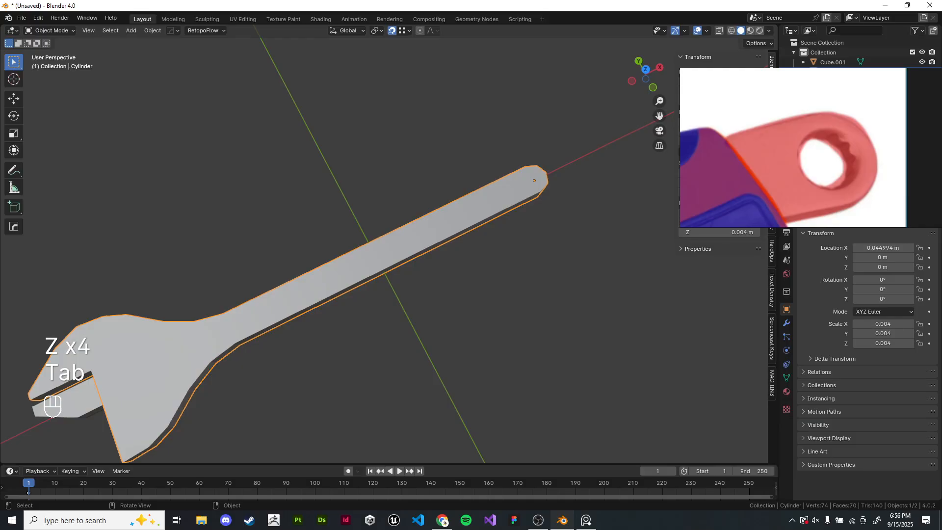
- Select the eight faces around the wrench handle's rounded end in Edit Mode and inset them by 0.399 m
key(KP_7)
shift+middle_drag(392, 314, 206, 370)
click(417, 301)
scroll(231, 295, up, 8)
key(Tab)
scroll(233, 383, up, 4)
click(234, 383)
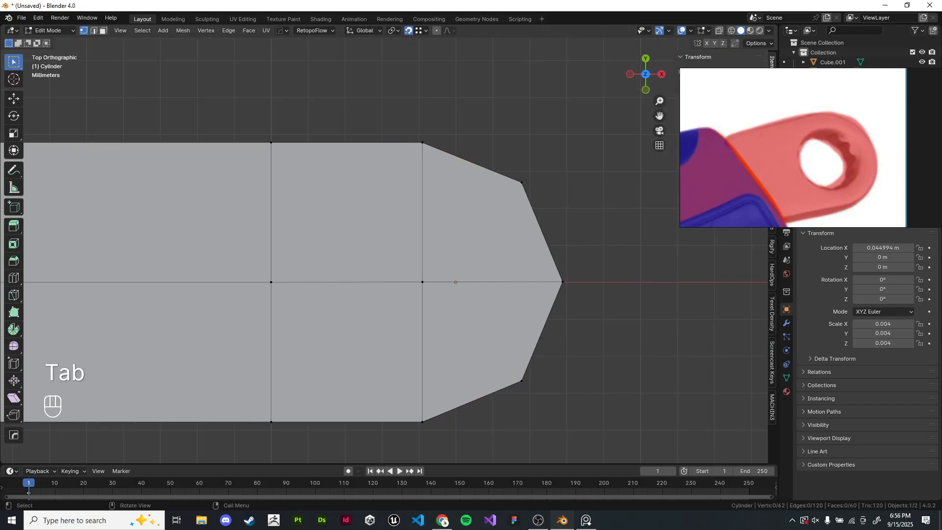
key(3)
drag(343, 194, 491, 363)
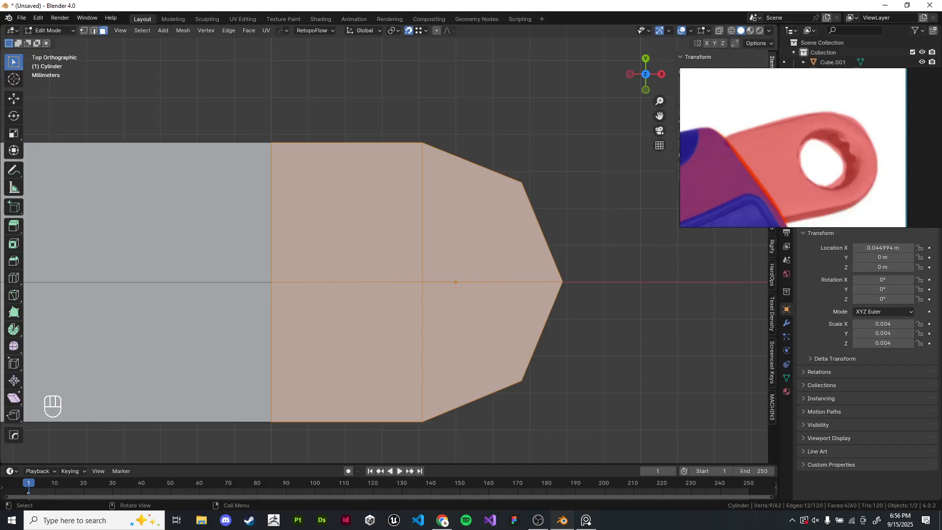
scroll(385, 247, down, 3)
scroll(385, 247, up, 3)
middle_drag(369, 382, 382, 216)
scroll(381, 235, down, 2)
shift+click(381, 240)
shift+click(375, 321)
shift+click(451, 324)
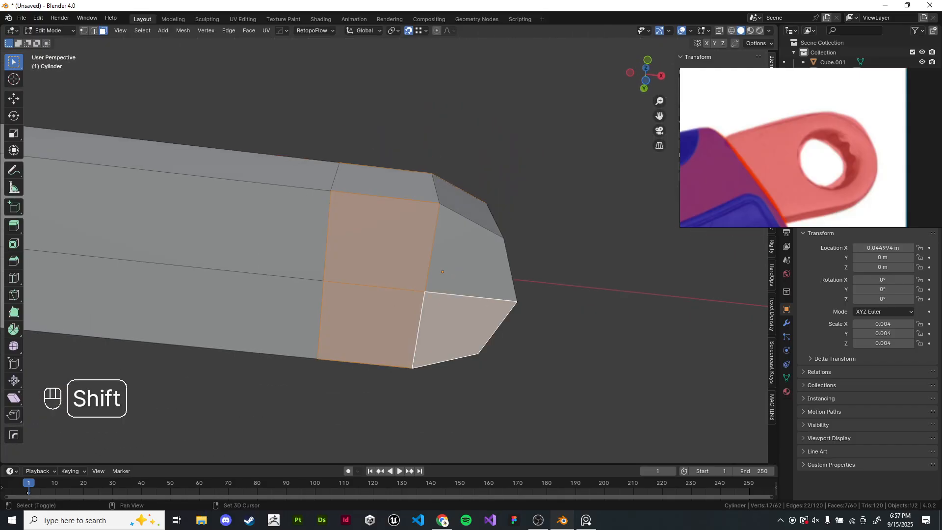
shift+click(464, 260)
middle_drag(463, 250, 464, 398)
scroll(463, 397, up, 3)
scroll(387, 246, up, 1)
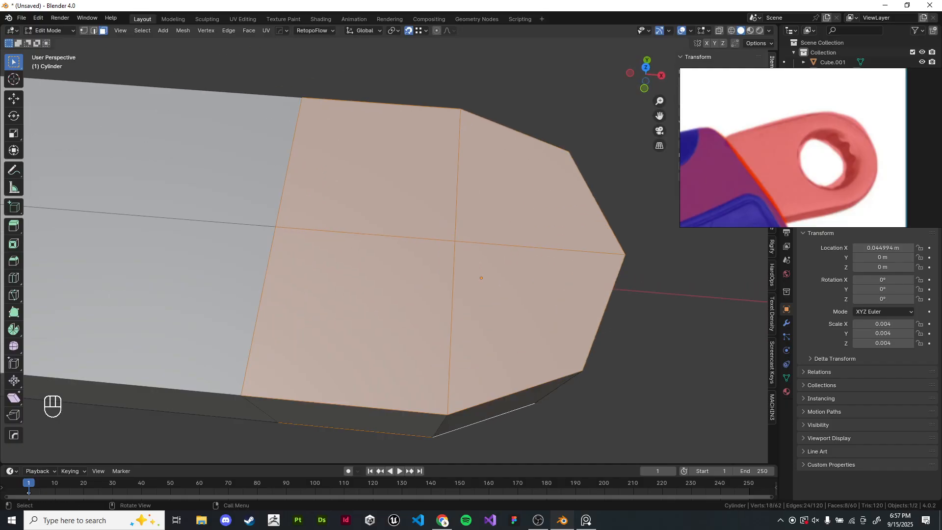
key(i)
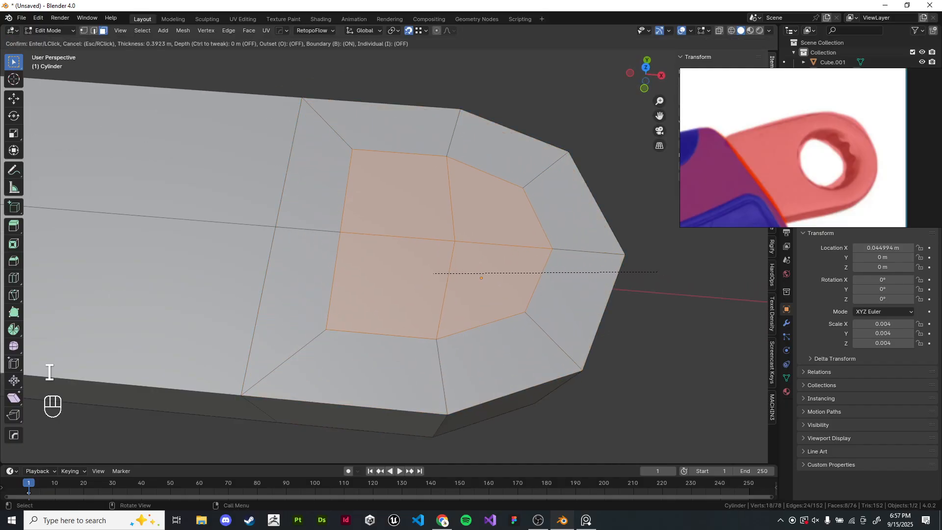
click(49, 372)
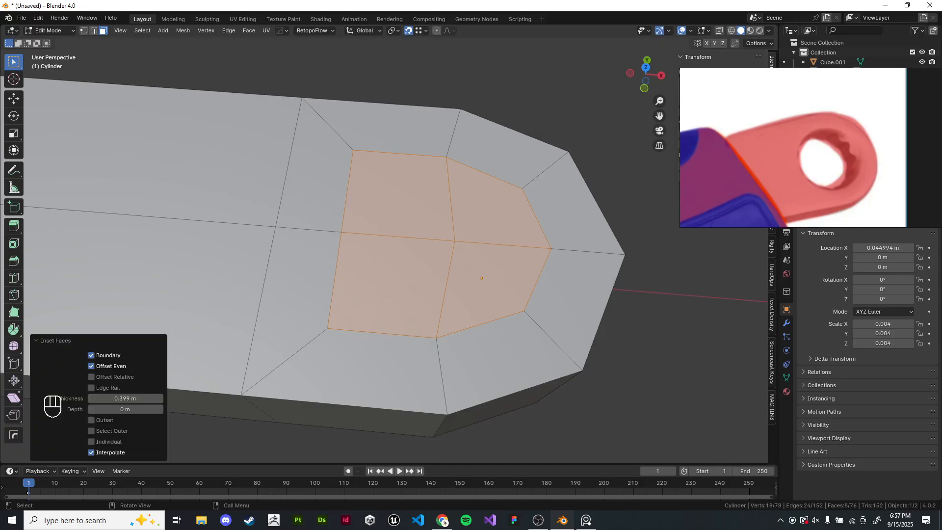
- Make the inset faces' outline round with LoopTools Circle
scroll(388, 245, down, 2)
shift+middle_drag(387, 245, 365, 267)
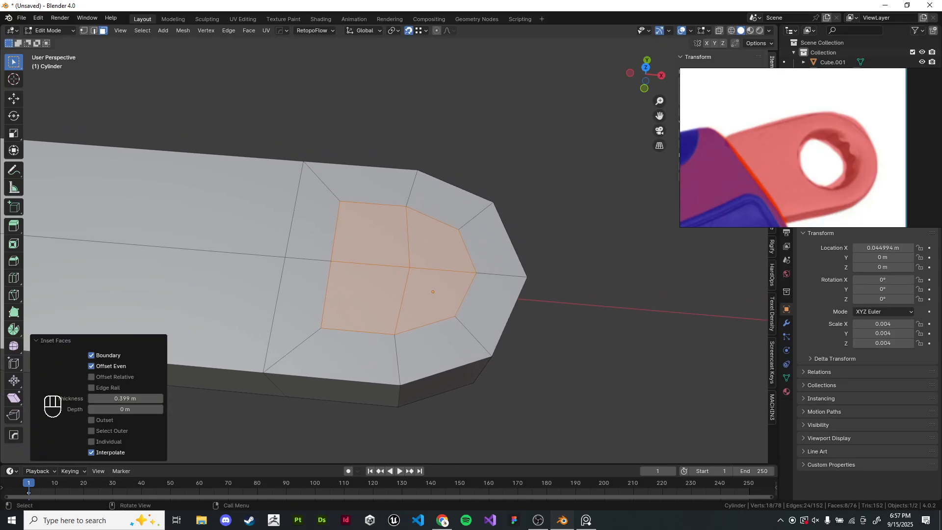
key(ctrl+f)
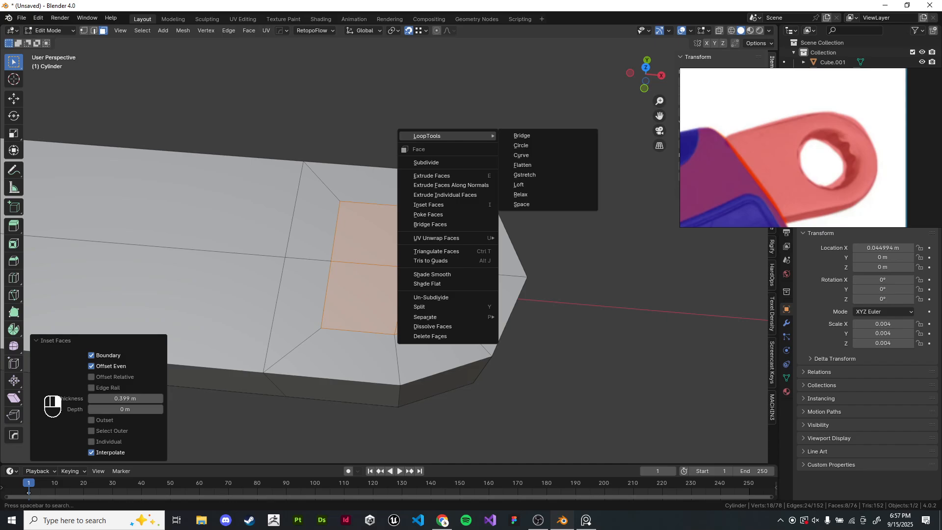
click(521, 145)
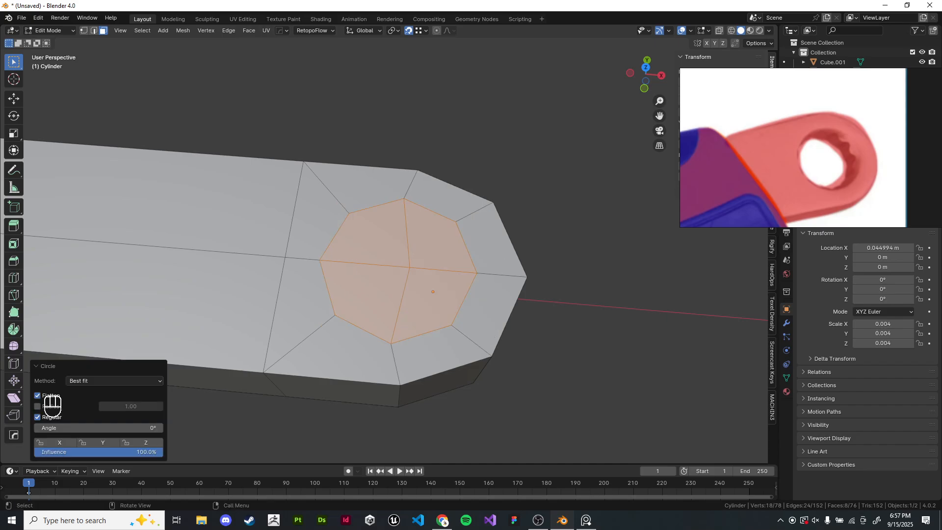
middle_drag(471, 206, 499, 187)
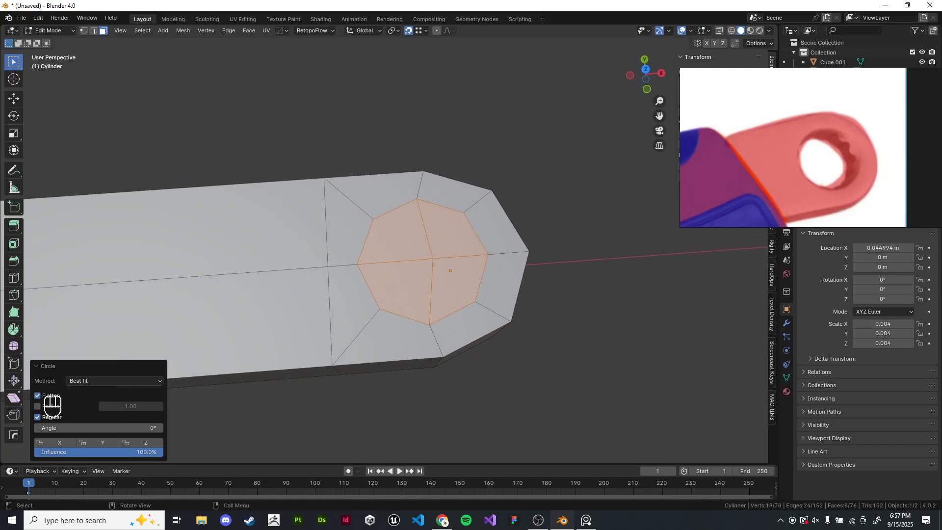
- Select the round faces on both sides of the handle end and bridge them with LoopTools to cut a hole through
click(84, 30)
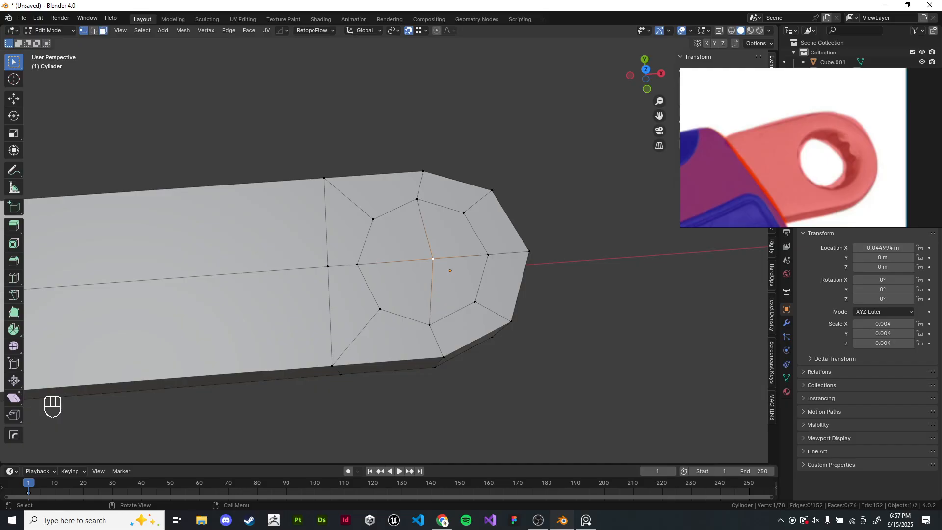
drag(413, 238, 452, 278)
middle_drag(452, 279, 451, 111)
shift+drag(423, 252, 452, 288)
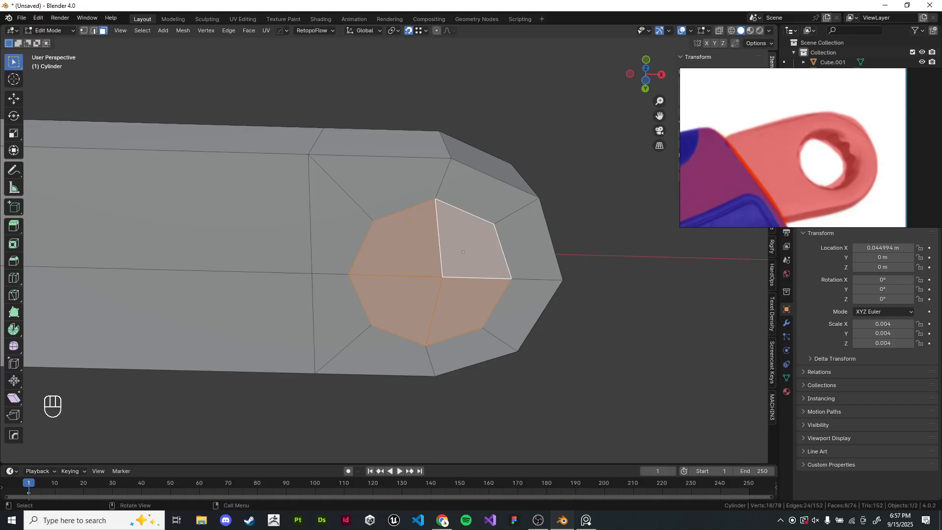
right_click(402, 227)
mouse_move(402, 227)
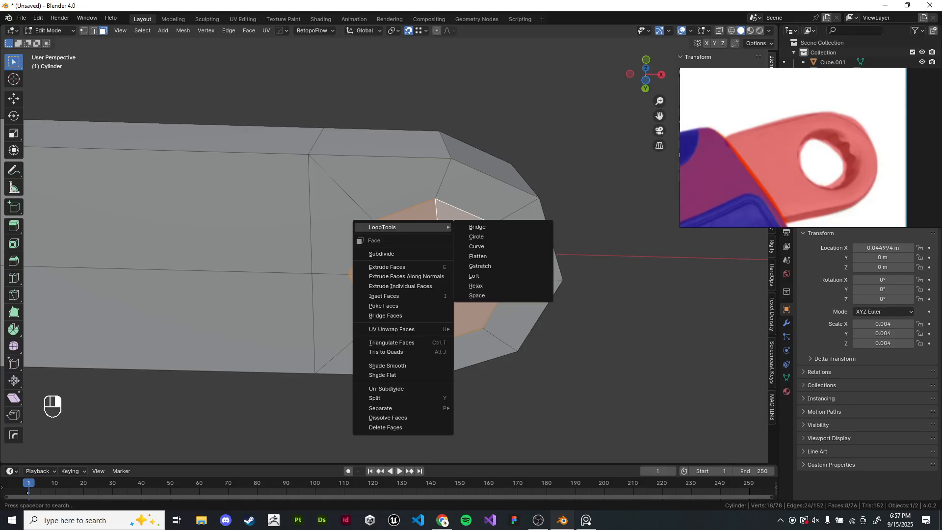
click(477, 227)
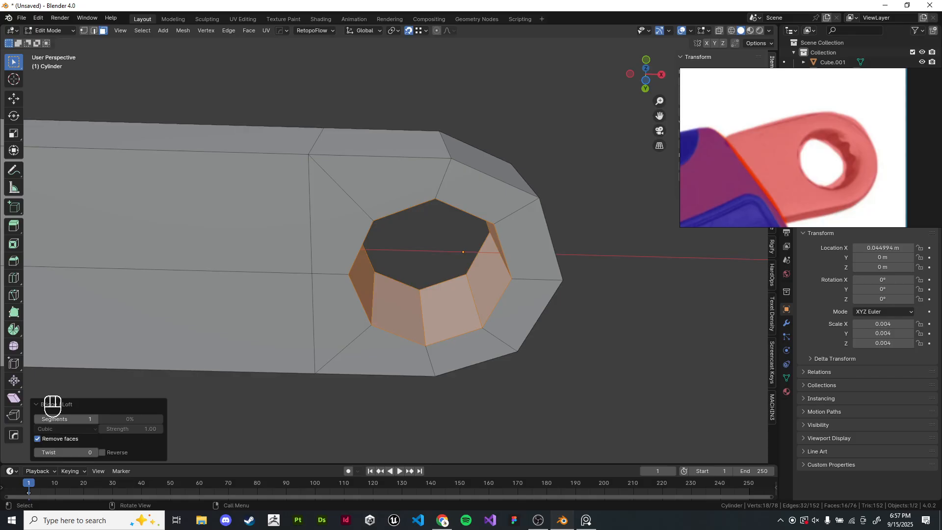
- Enlarge the hole by scaling its faces on X and Y only, excluding Z
scroll(461, 245, down, 6)
middle_drag(451, 186, 473, 357)
key(Tab)
click(474, 358)
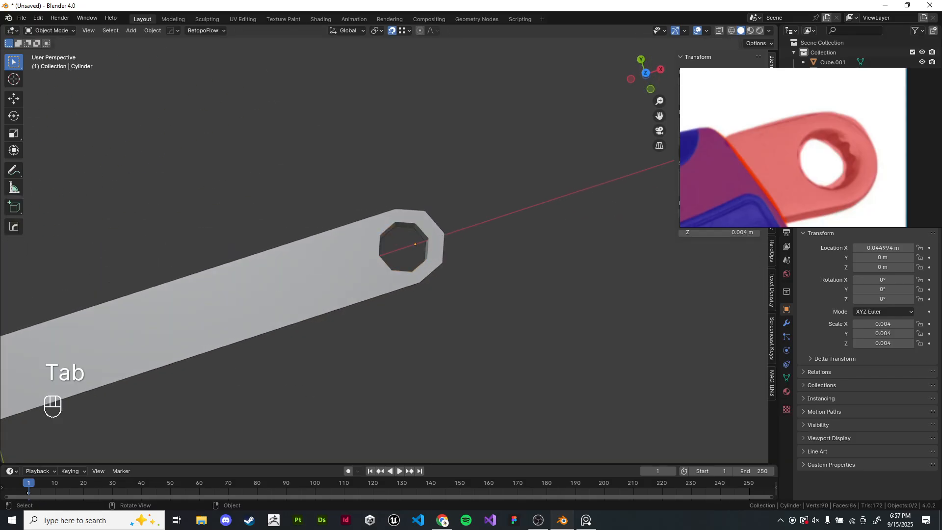
scroll(402, 244, down, 5)
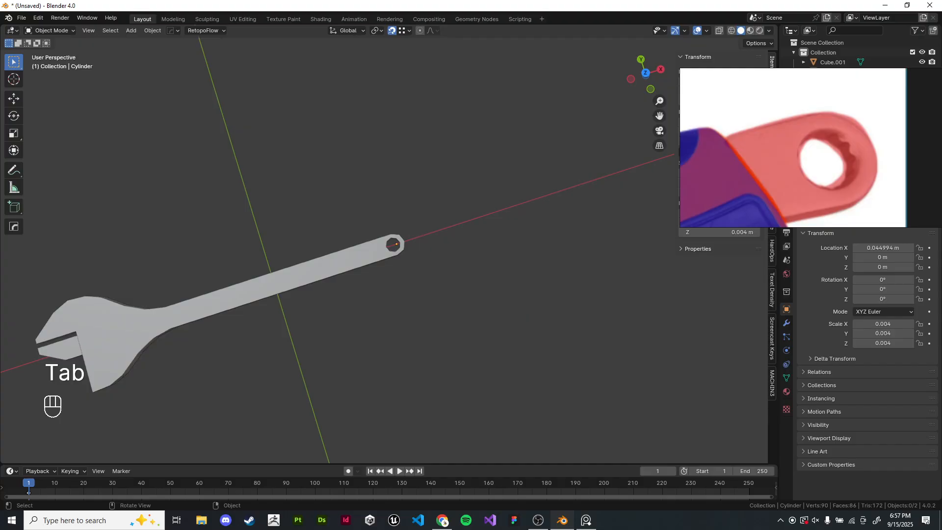
scroll(394, 244, up, 5)
key(Tab)
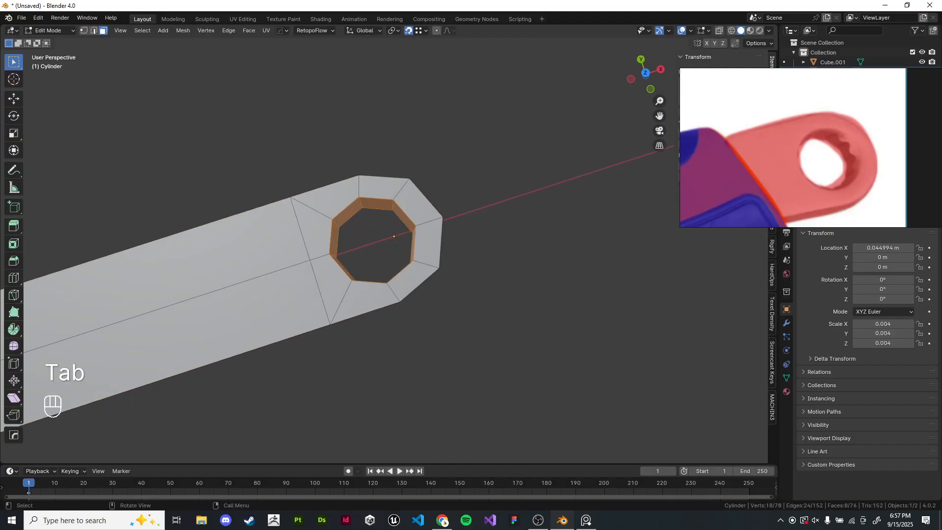
middle_drag(392, 246, 388, 280)
middle_drag(579, 191, 456, 191)
scroll(599, 179, down, 4)
key(s)
key(shift+z)
click(563, 187)
- Select all of the wrench's geometry and scale it along Z to 0.618 to thin it, then leave Edit Mode
key(Tab)
scroll(483, 179, down, 4)
key(KP_1)
scroll(389, 245, down, 8)
key(Tab)
scroll(388, 246, up, 4)
key(a)
scroll(563, 176, up, 5)
key(s)
key(z)
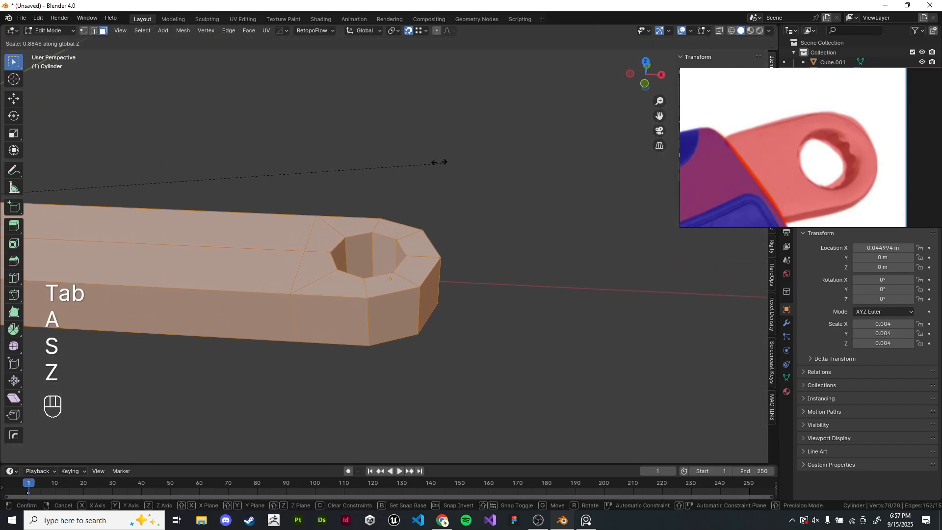
click(164, 143)
scroll(164, 143, down, 5)
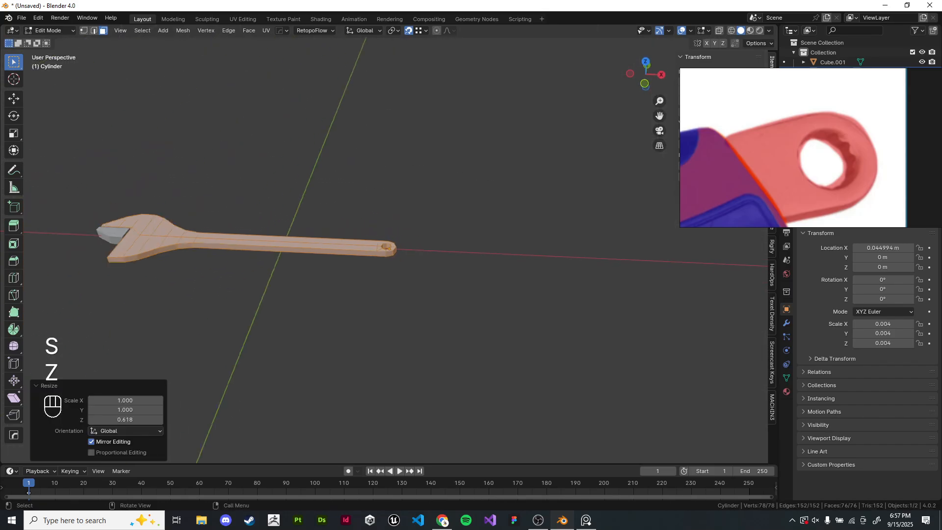
shift+middle_drag(164, 143, 394, 144)
scroll(262, 135, up, 5)
key(Tab)
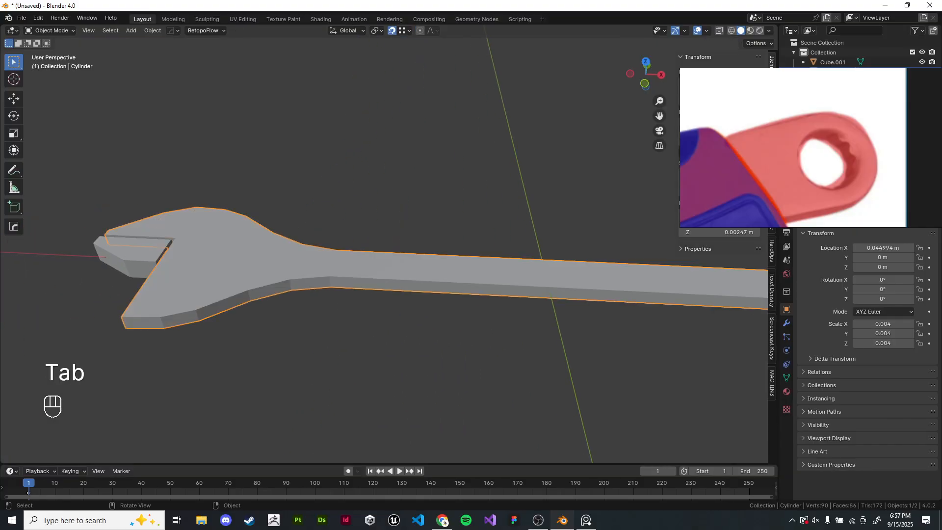
scroll(793, 147, down, 5)
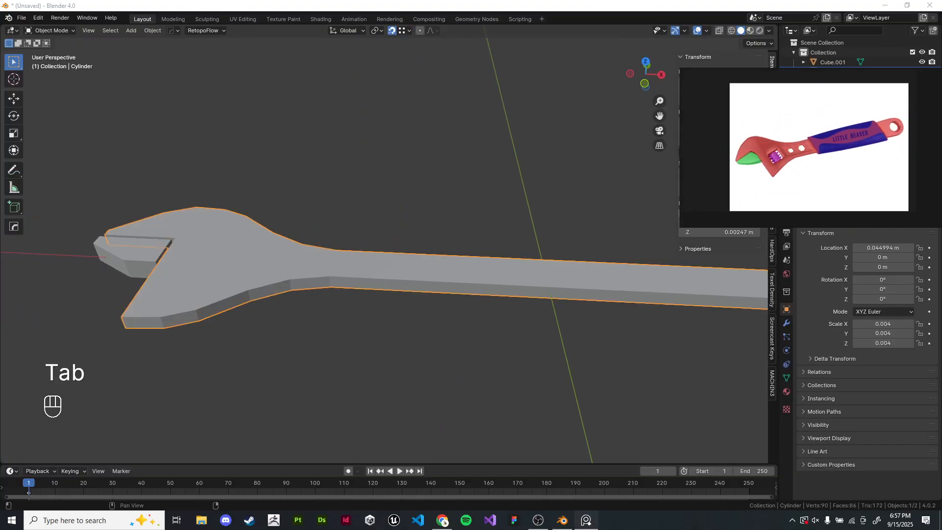
- Inspect the wrench's handle from the top view in Edit Mode
scroll(815, 145, up, 2)
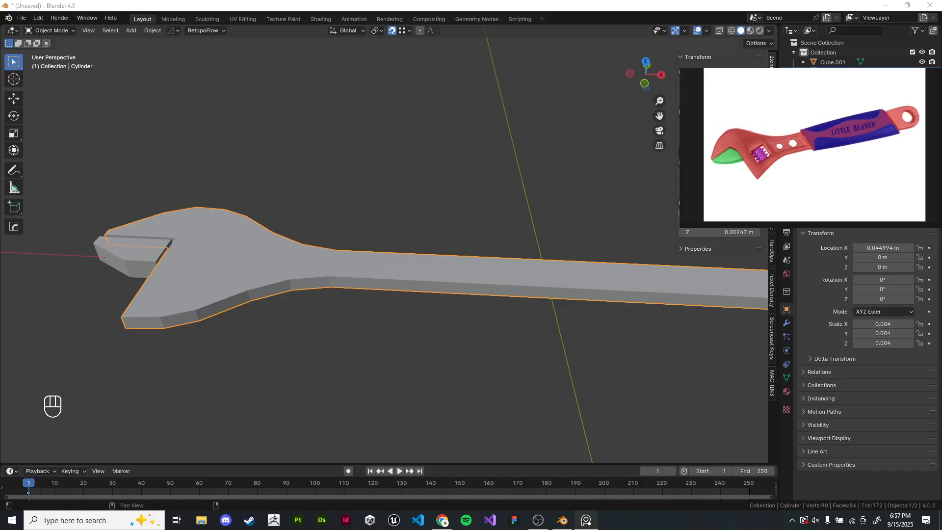
click(458, 220)
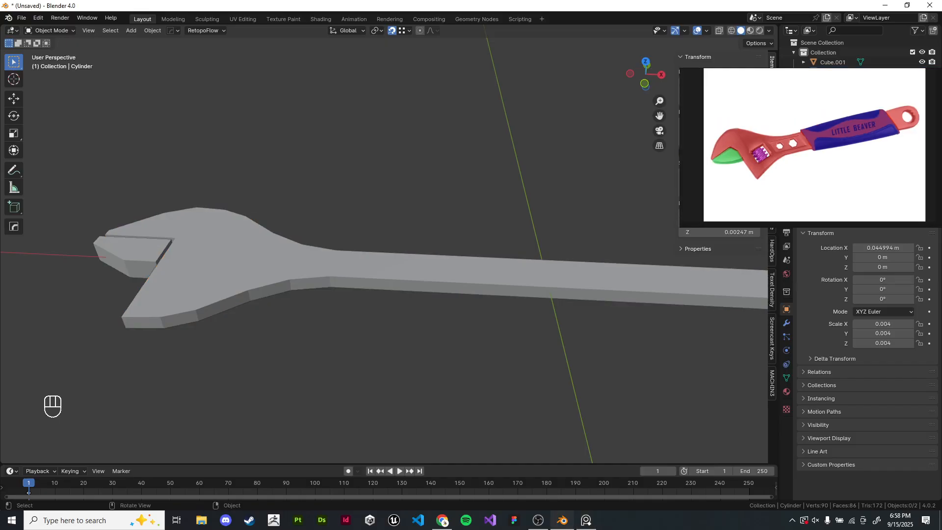
key(z)
shift+middle_drag(458, 221, 387, 193)
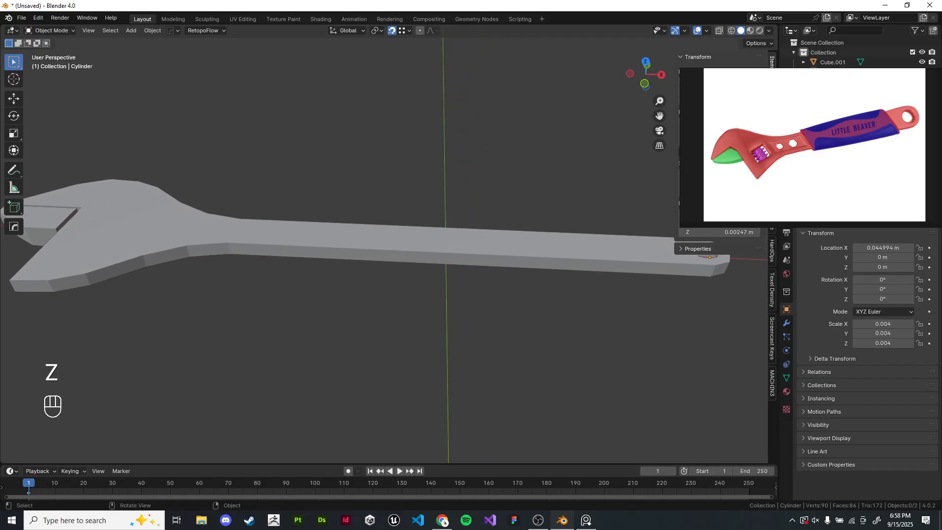
key(KP_7)
shift+middle_drag(670, 240, 495, 281)
scroll(495, 281, up, 2)
key(Tab)
right_click(497, 279)
click(497, 282)
scroll(496, 281, up, 6)
drag(366, 109, 545, 331)
shift+middle_drag(544, 331, 556, 346)
shift+middle_drag(275, 240, 630, 276)
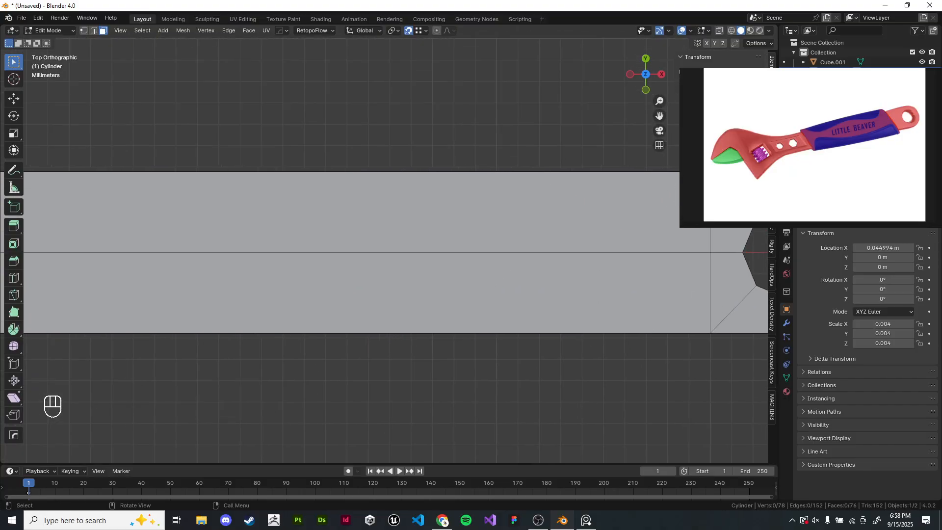
scroll(540, 269, down, 8)
shift+middle_drag(373, 260, 519, 264)
key(Tab)
middle_drag(519, 265, 463, 244)
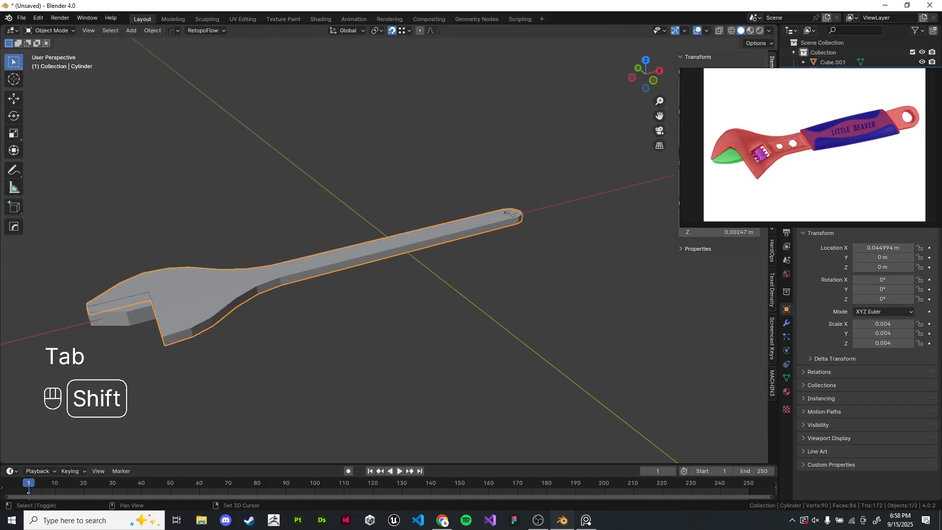
- Add a cube and snap it to the world origin together with the 3D cursor
key(shift+a)
key(shift+a)
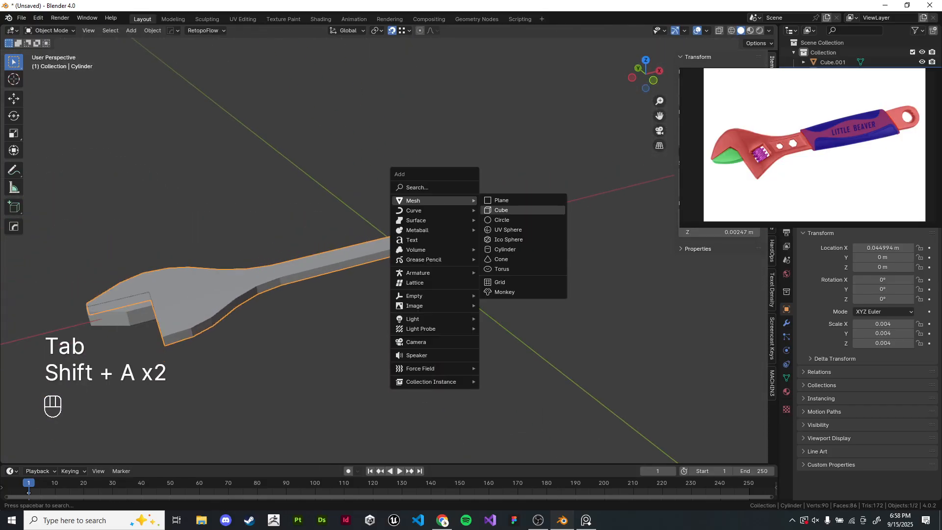
click(538, 210)
scroll(538, 210, down, 20)
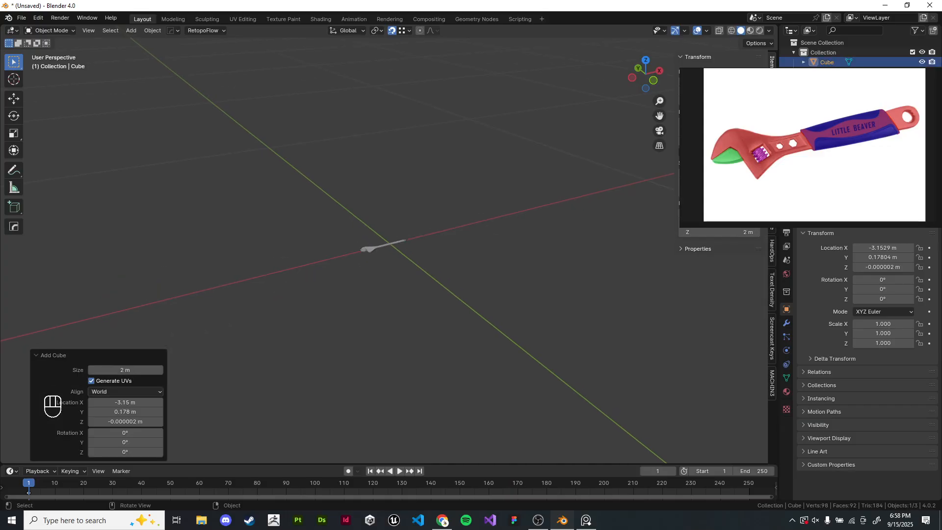
key(shift)
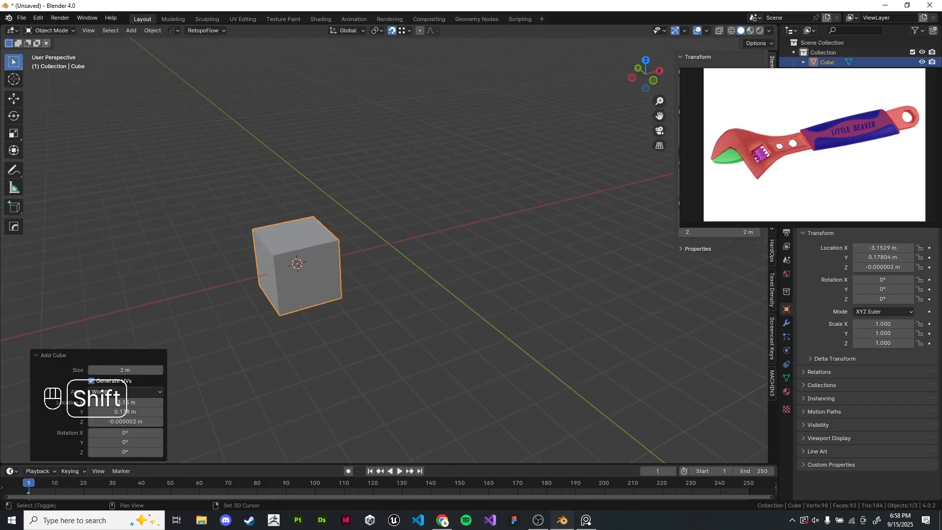
key(shift+c)
key(shift+s)
click(544, 254)
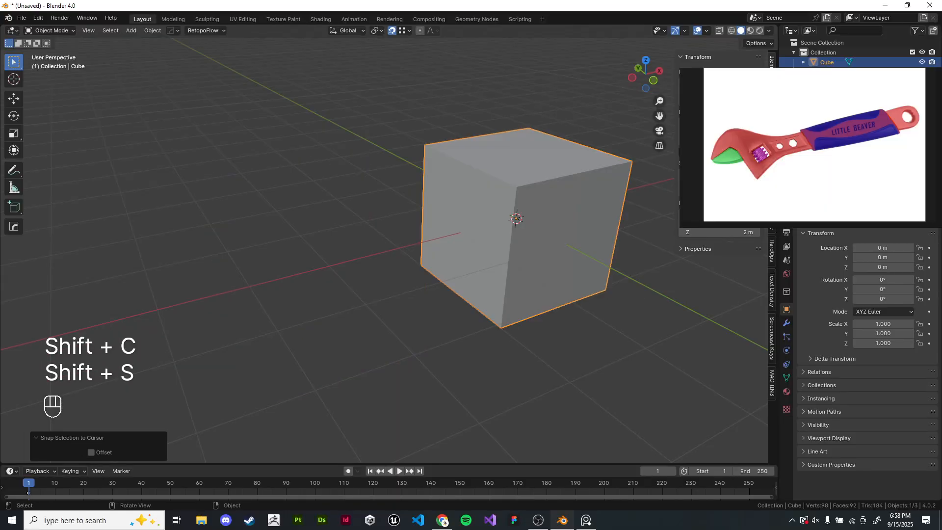
- Move the cube up along Z by about 2.66 m
shift+middle_drag(545, 255, 410, 272)
scroll(413, 257, up, 2)
scroll(414, 256, down, 2)
key(g)
key(z)
key(Return)
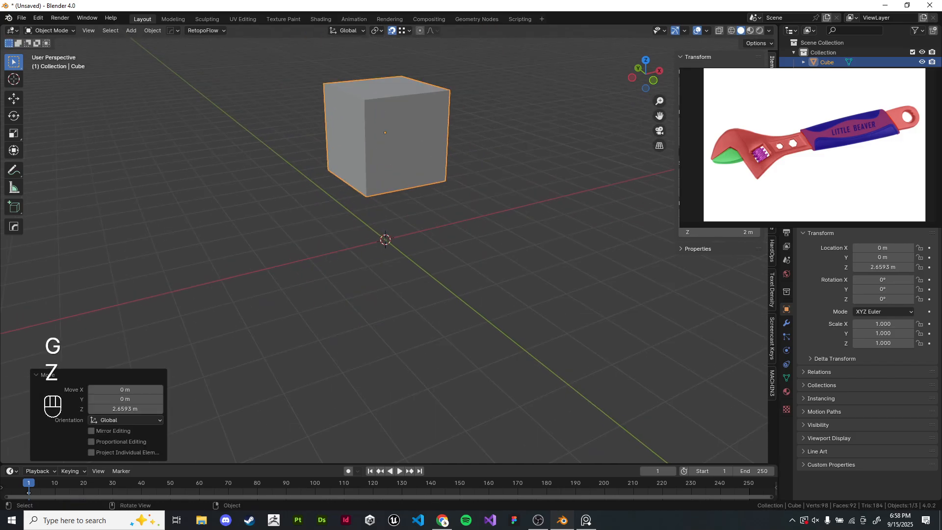
- Draw an arch-shaped annotation above the cube in front view and erase it
key(KP_1)
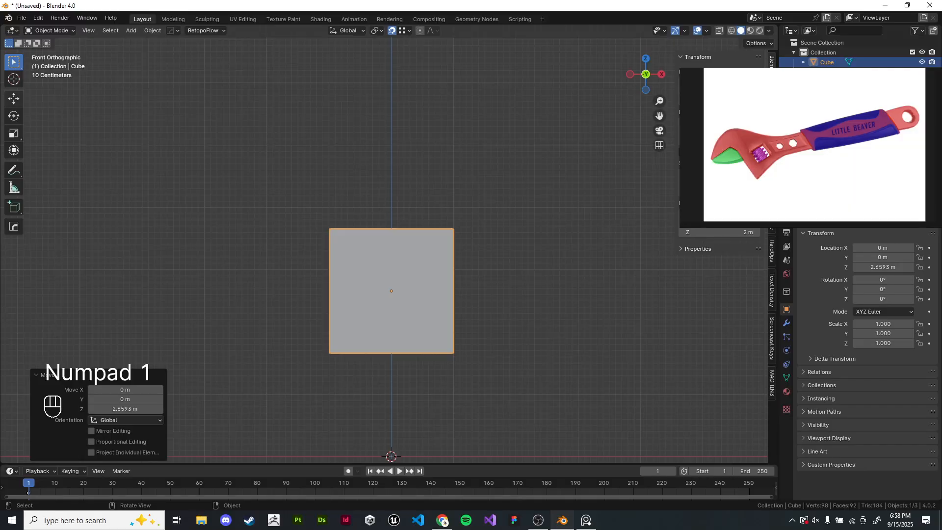
click(14, 170)
drag(331, 229, 333, 186)
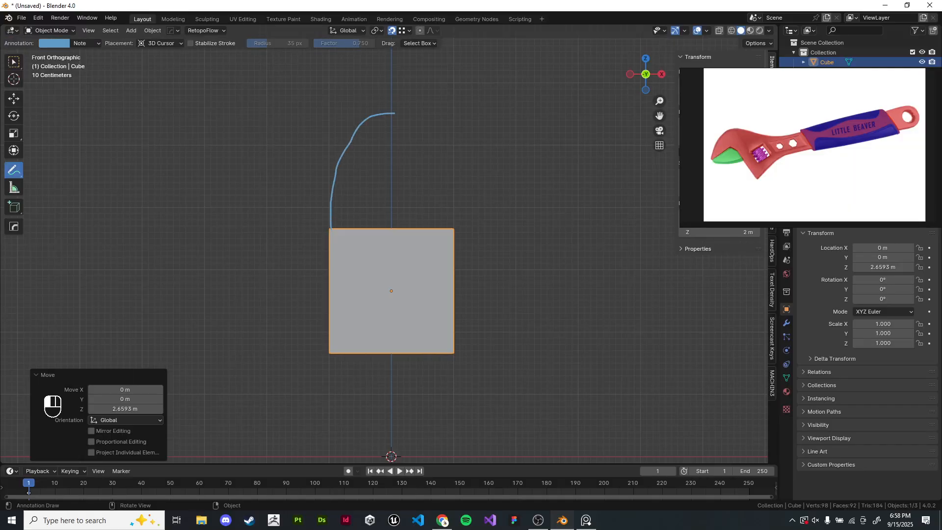
drag(461, 220, 464, 230)
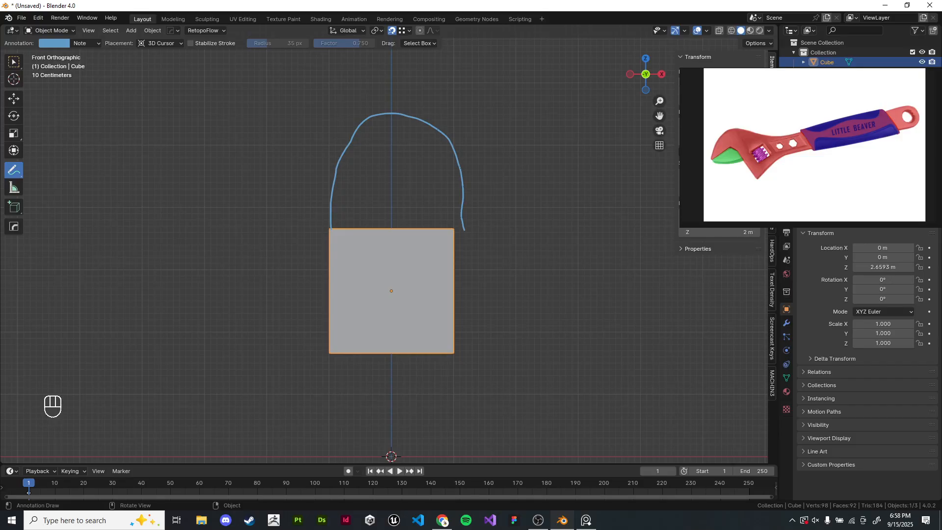
key(ctrl)
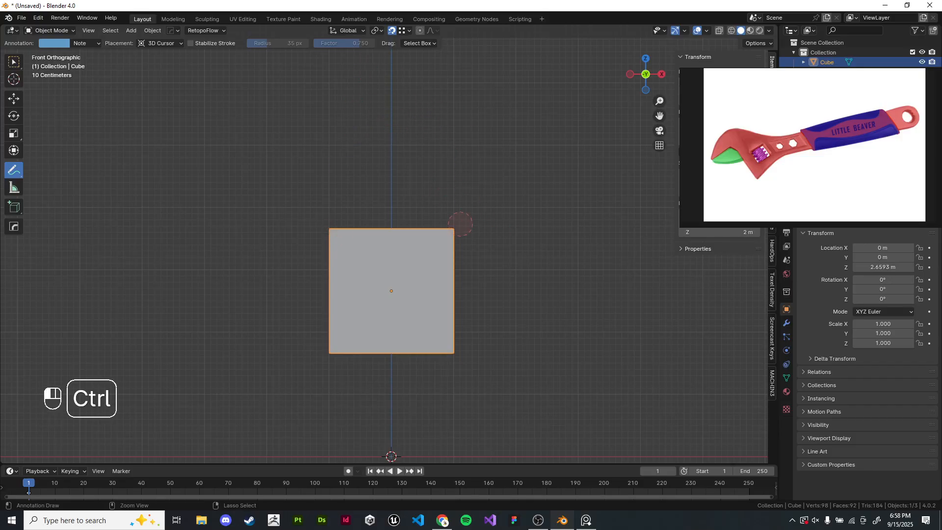
ctrl+drag(460, 223, 461, 226)
click(14, 62)
- Add a cylinder with 16 vertices and rotate it 90° about X
mouse_move(392, 275)
shift+middle_down()
mouse_move(387, 233)
mouse_move(401, 182)
shift+middle_up()
key(shift+a)
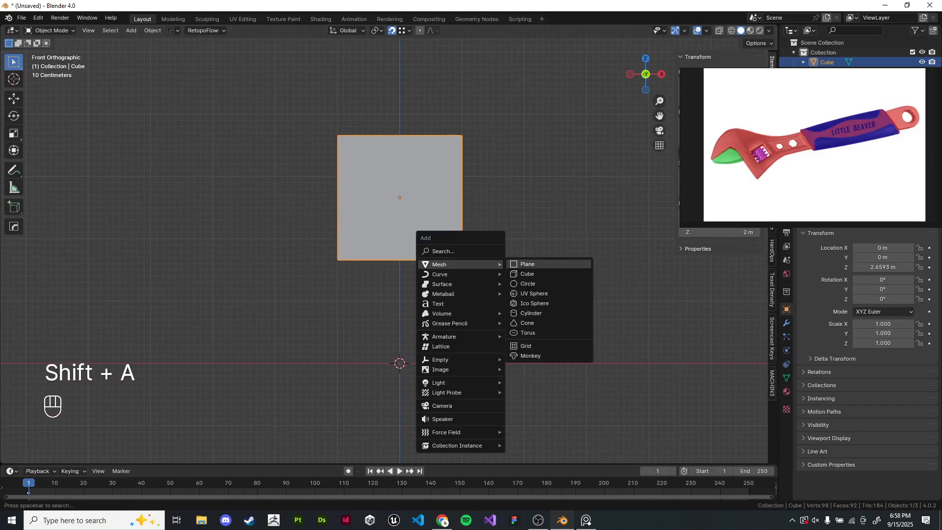
click(530, 313)
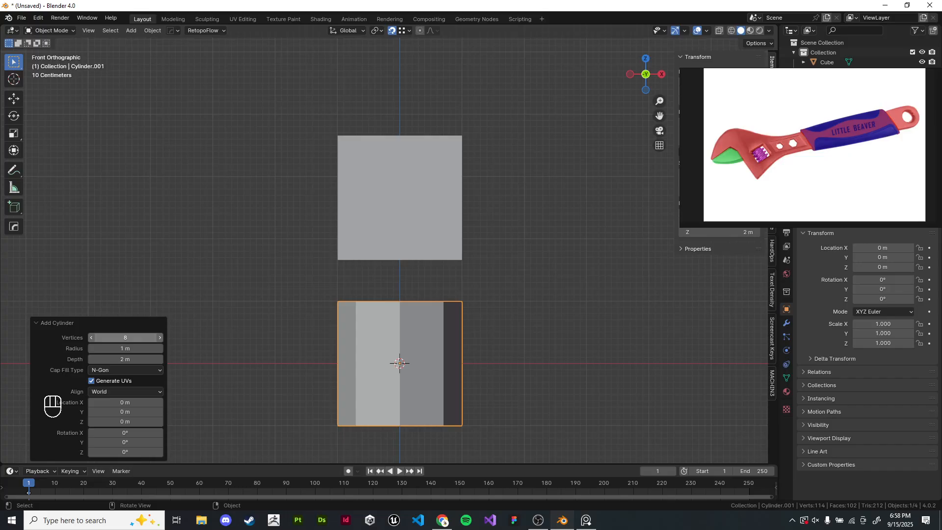
click(125, 337)
text(16)
key(Return)
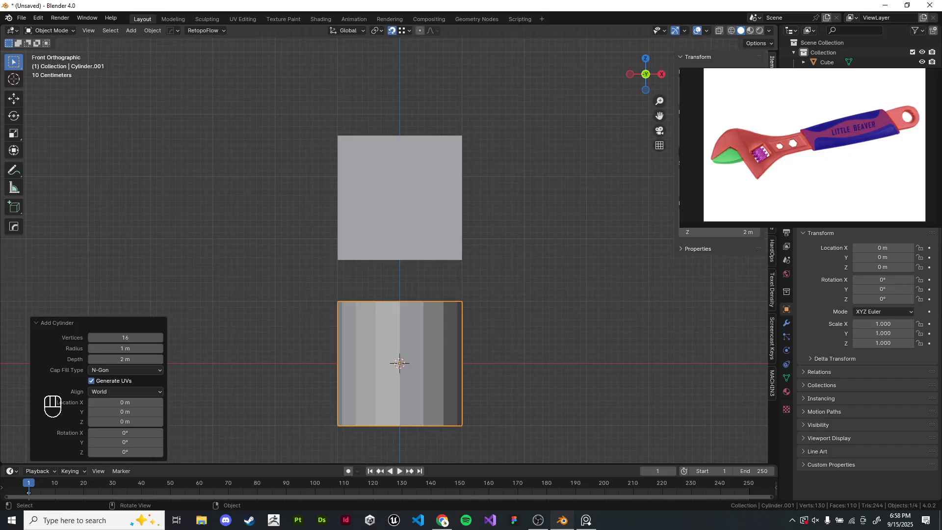
key(r)
key(KP_9)
key(KP_0)
key(x)
key(Return)
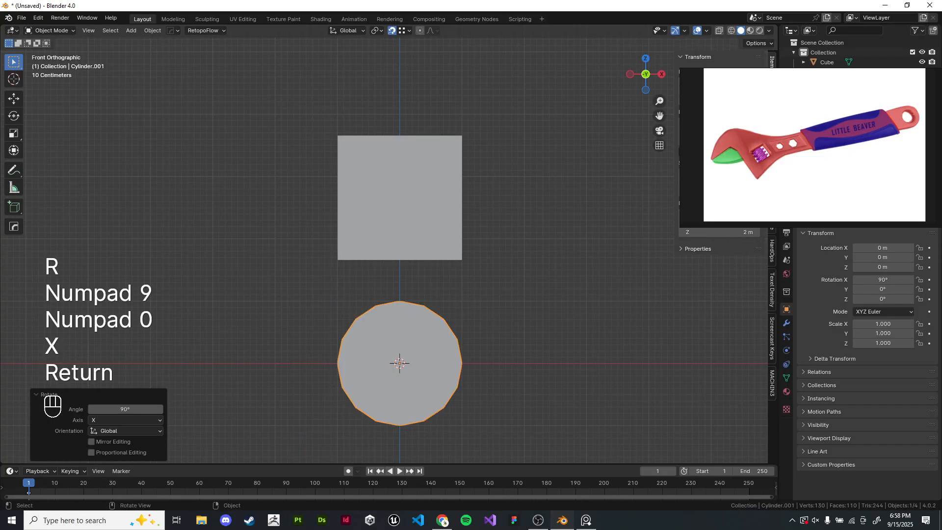
- Move the cylinder up along Z to about 4.9 m
scroll(426, 357, down, 1)
key(g)
key(g)
key(z)
click(425, 104)
- Delete the lower half of the cylinder's vertices in Edit Mode to leave an arch
mouse_move(426, 104)
shift+middle_down()
mouse_move(424, 181)
mouse_move(369, 305)
shift+middle_up()
scroll(415, 206, up, 5)
key(Tab)
key(z)
scroll(388, 245, up, 1)
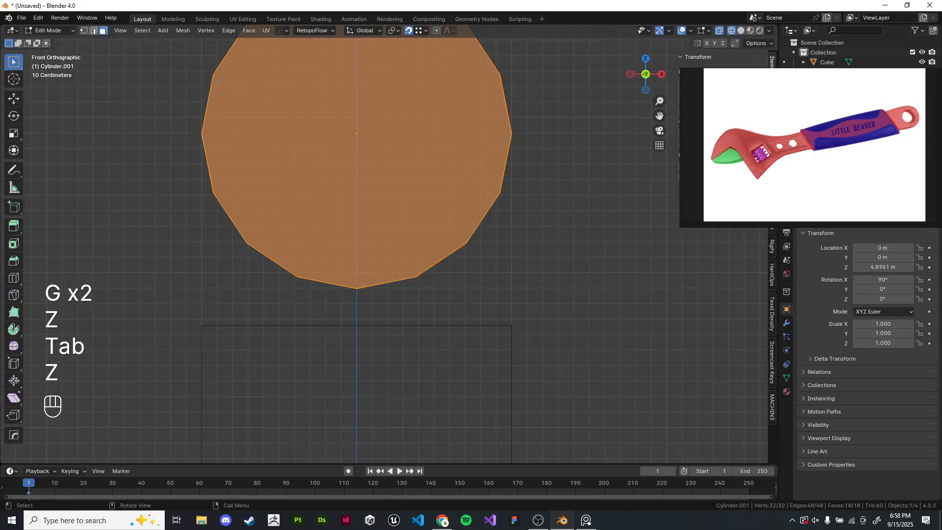
key(KP_1)
key(KP_3)
key(KP_1)
scroll(389, 246, down, 2)
click(393, 246)
shift+middle_drag(392, 245, 412, 260)
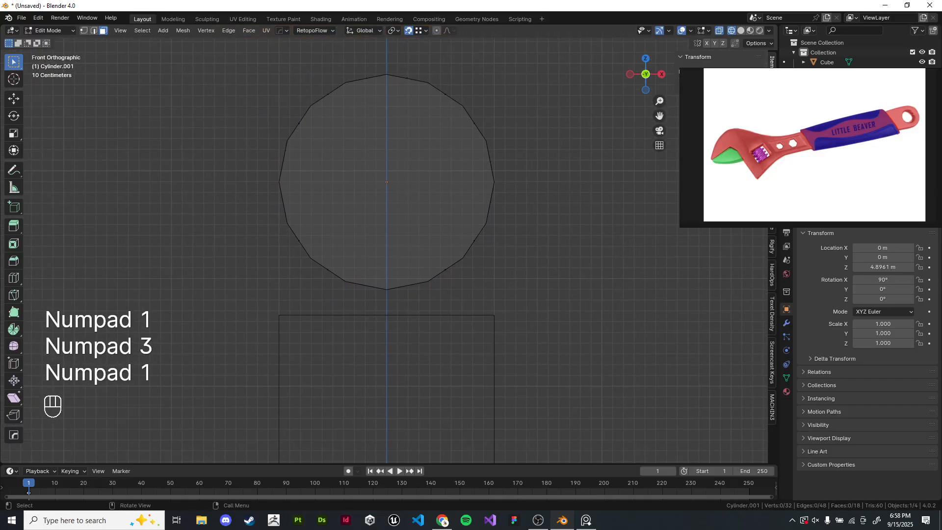
drag(262, 198, 527, 360)
mouse_move(491, 220)
middle_down()
mouse_move(564, 183)
mouse_move(397, 215)
mouse_move(441, 184)
mouse_move(505, 211)
middle_up()
key(x)
click(569, 183)
key(z)
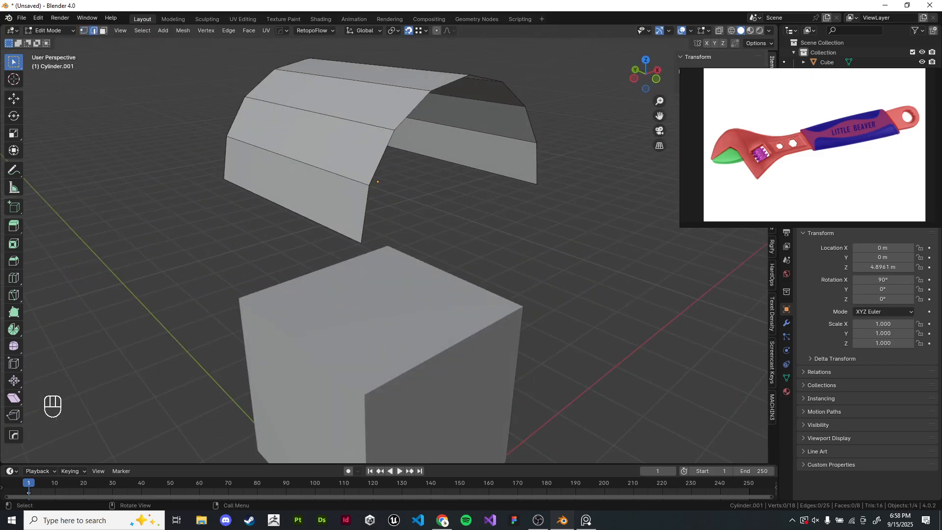
- Move all arch vertices down, snapping the arch's lower corner vertex onto the cube's top corner, then leave Edit Mode
key(a)
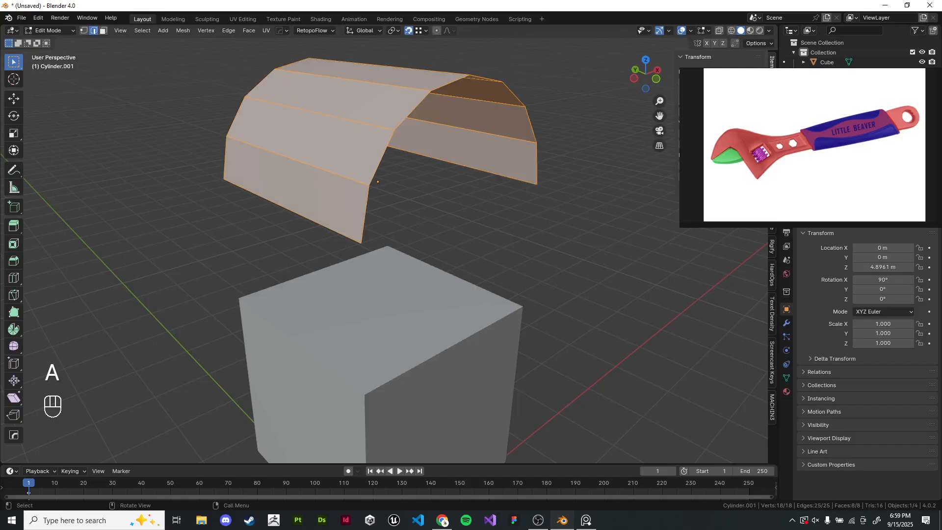
key(a)
key(a)
click(84, 31)
click(177, 127)
key(a)
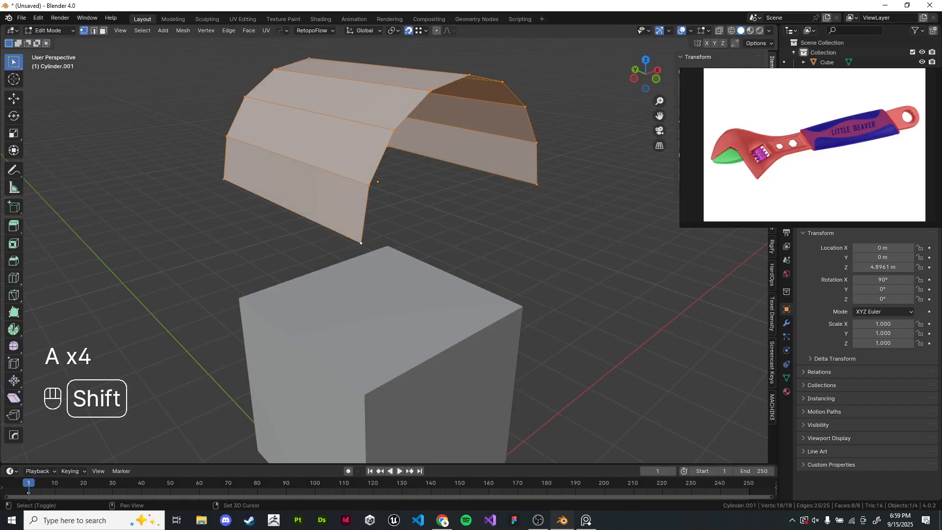
scroll(389, 247, up, 5)
shift+middle_drag(382, 206, 357, 170)
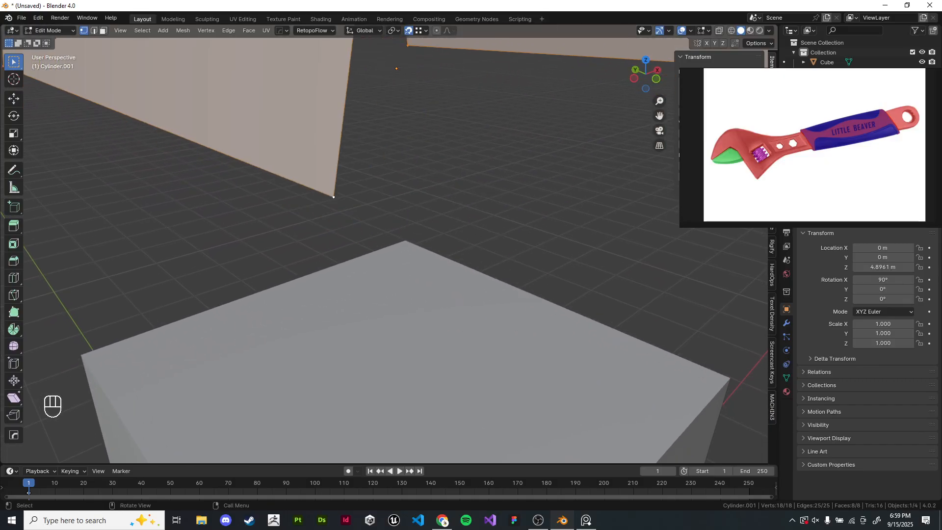
click(334, 198)
scroll(343, 211, down, 4)
key(a)
scroll(353, 216, up, 3)
shift+click(357, 217)
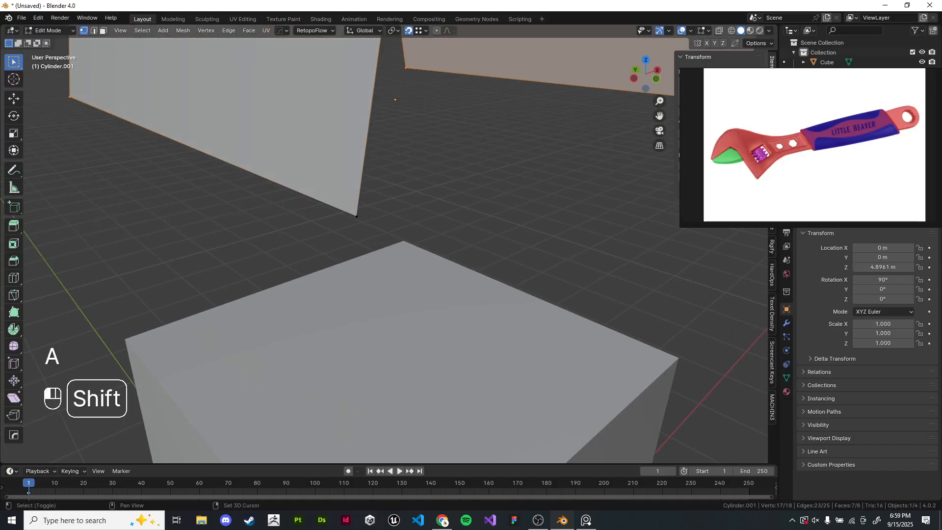
shift+click(356, 216)
scroll(357, 217, up, 1)
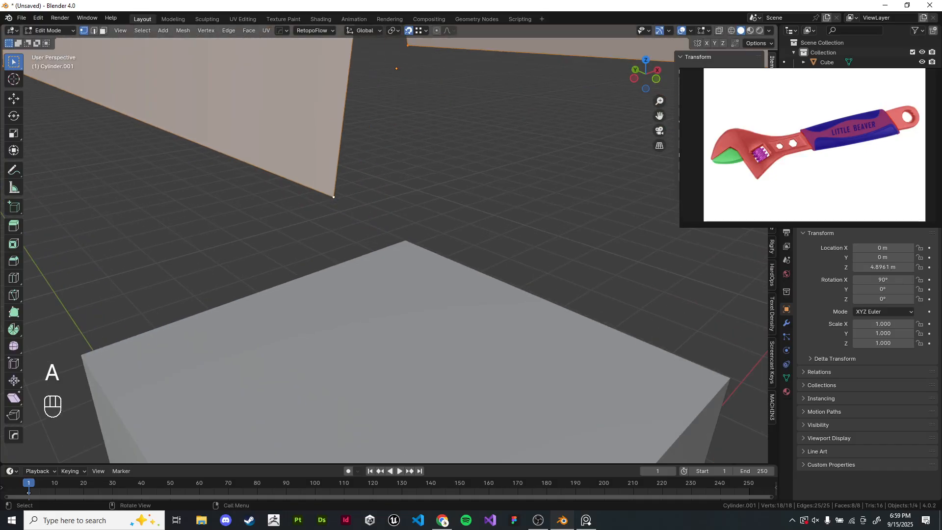
key(g)
key(g)
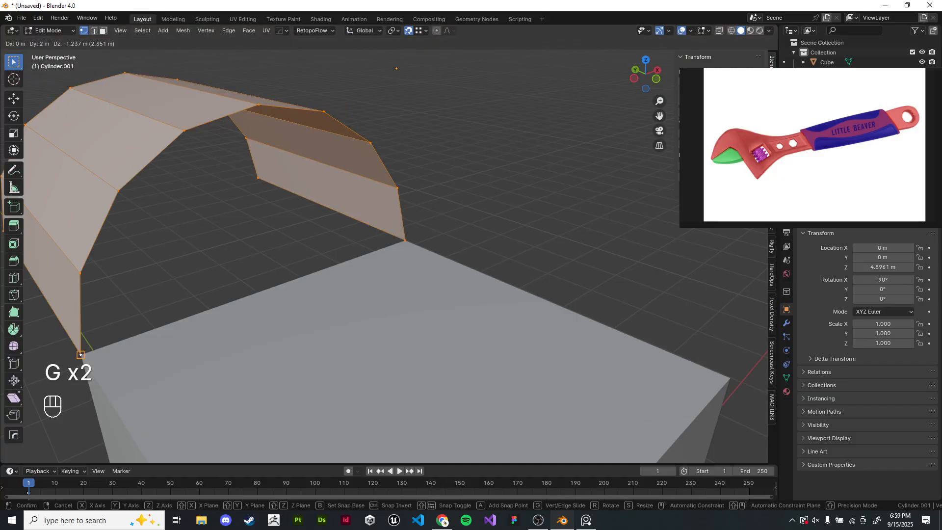
right_click(82, 355)
scroll(383, 238, down, 4)
key(g)
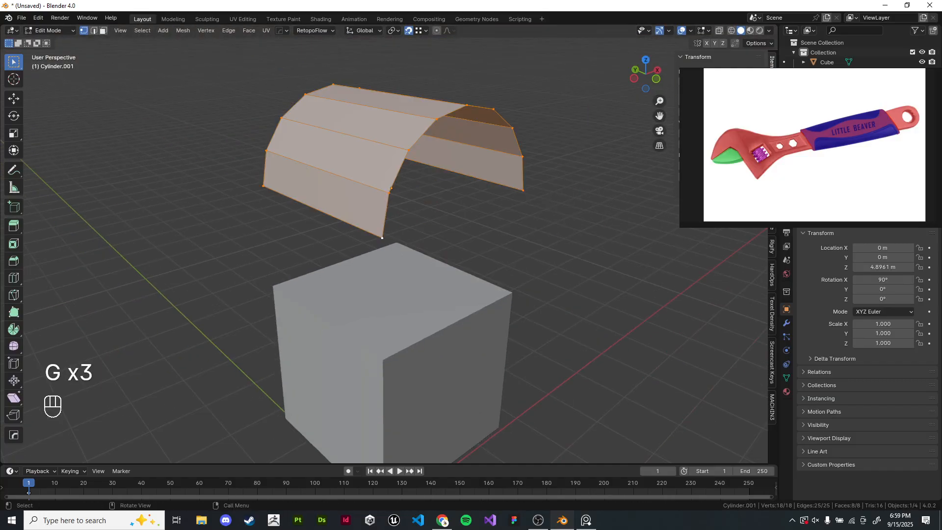
key(g)
key(g)
right_click(383, 360)
key(g)
right_click(511, 293)
key(g)
right_click(397, 245)
key(g)
right_click(273, 285)
key(g)
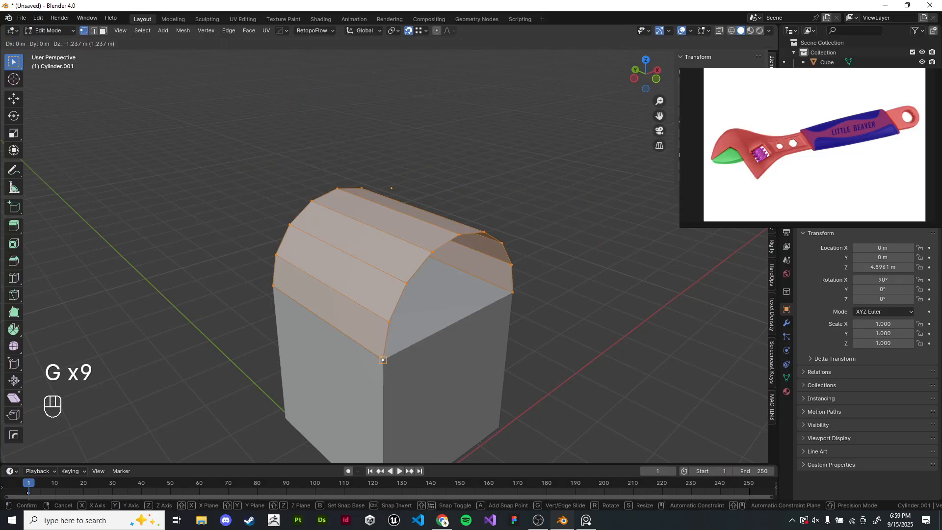
right_click(382, 359)
key(g)
click(383, 360)
key(Tab)
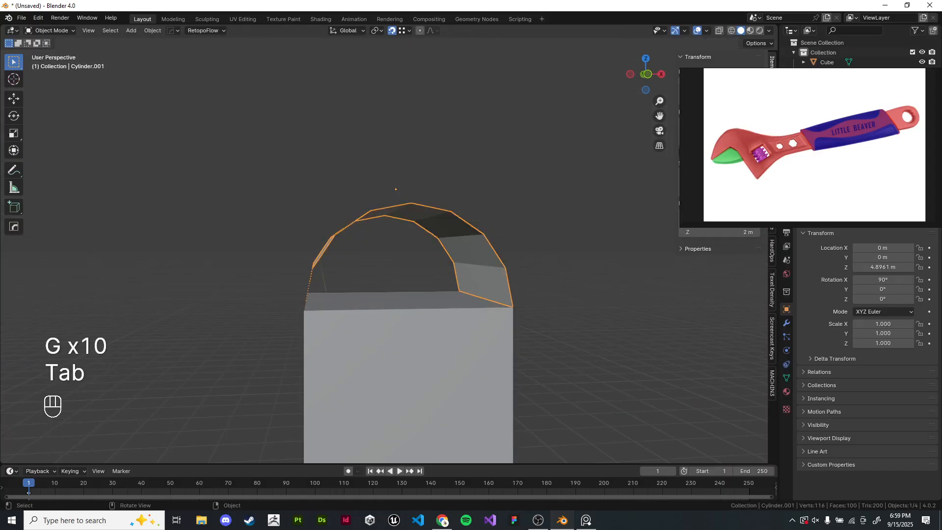
- Join the arch and the cube into one object
middle_drag(382, 344, 410, 367)
click(423, 373)
shift+click(353, 270)
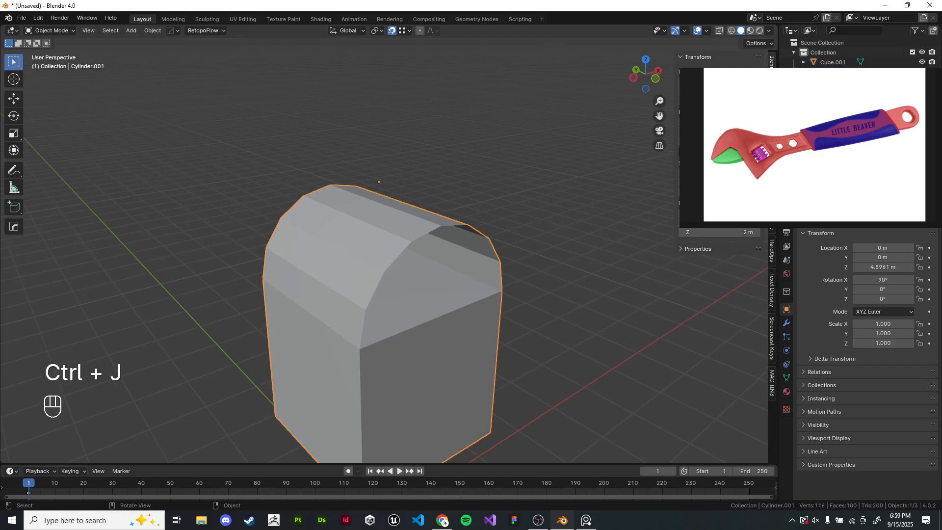
- Delete the cube's top face beneath the arch in Edit Mode and return to Object Mode
key(Tab)
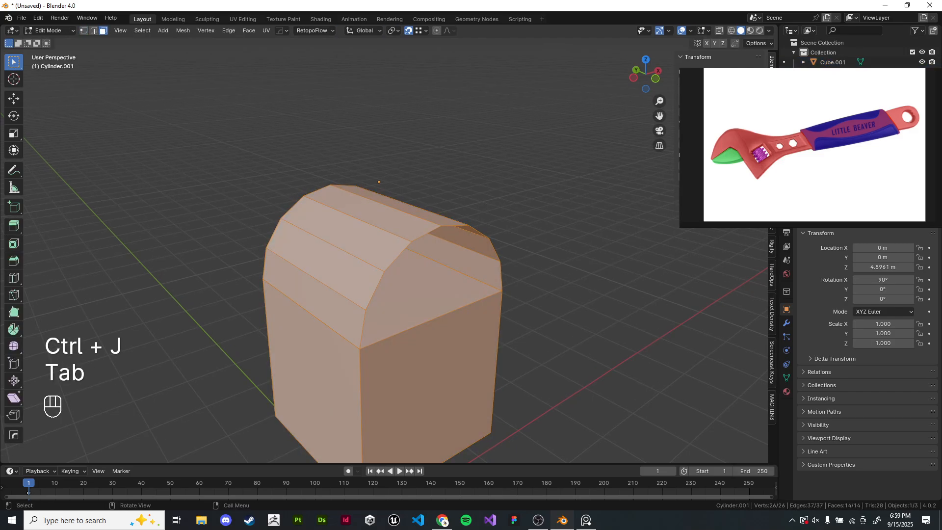
click(429, 294)
key(x)
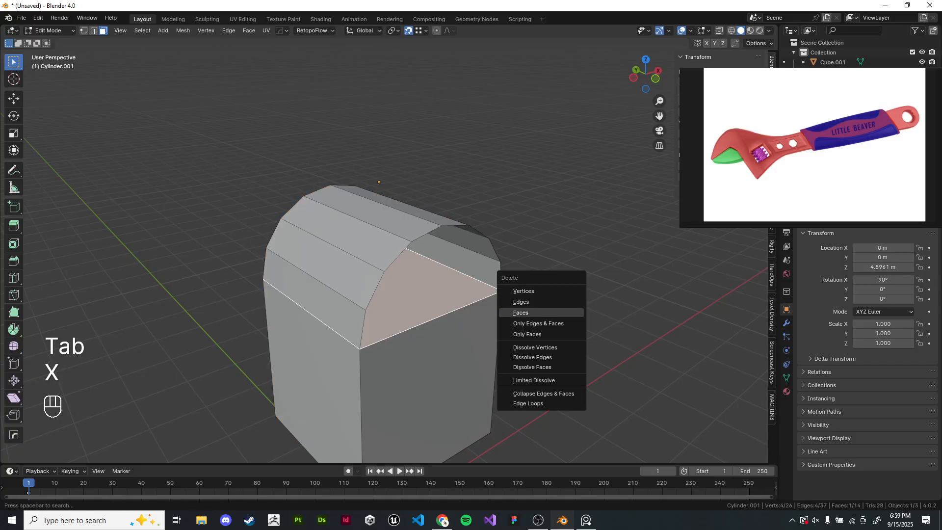
click(521, 313)
key(z)
key(Tab)
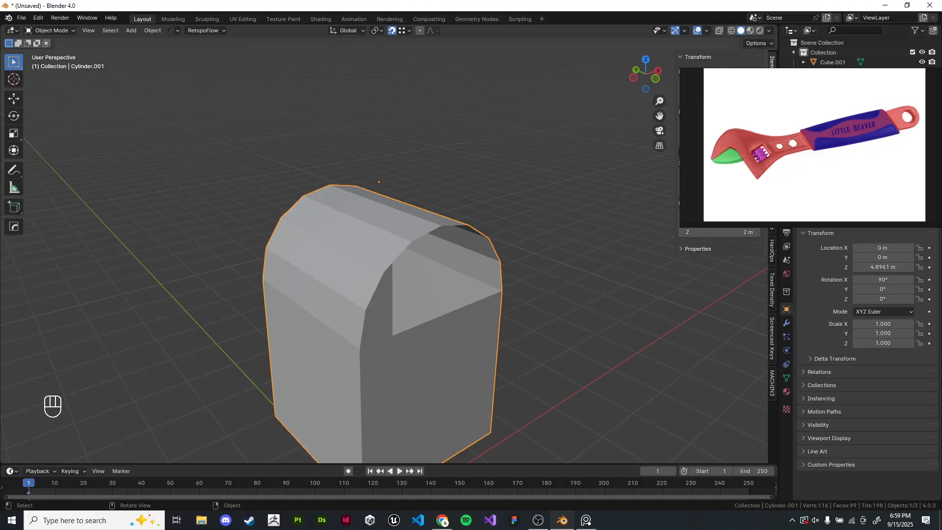
- Delete the object, then undo repeatedly to return to the joined arch and cube in Edit Mode
shift+middle_drag(542, 270, 524, 258)
key(x)
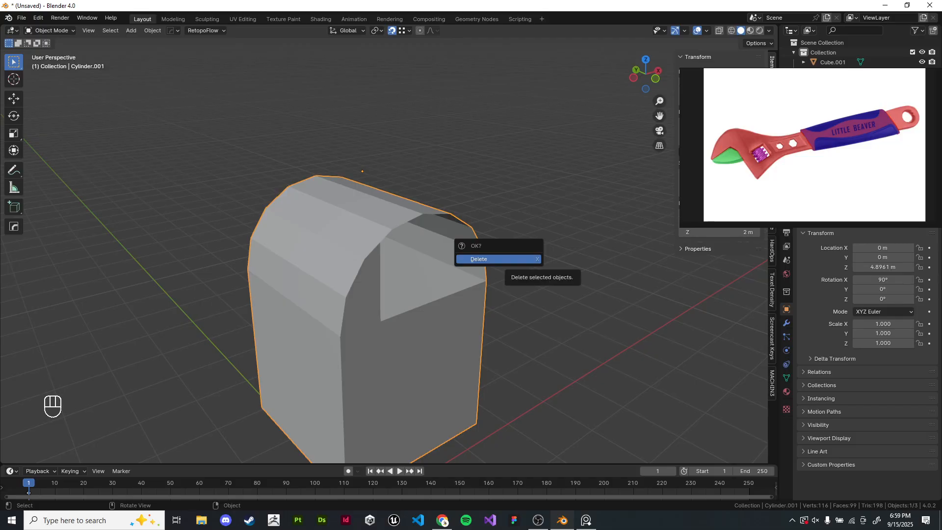
click(524, 259)
scroll(524, 259, down, 1)
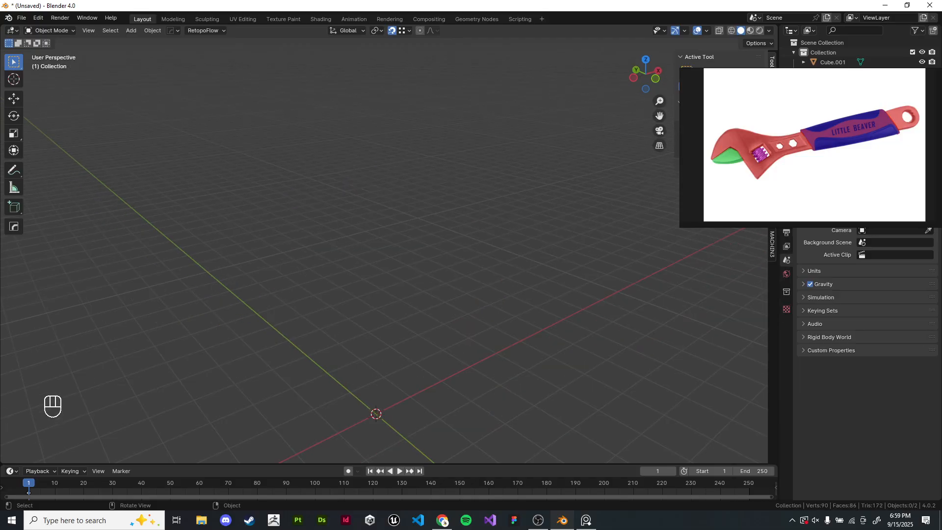
key(ctrl+z)
key(ctrl+z)
key(ctrl+z)
key(ctrl+z)
key(ctrl+z)
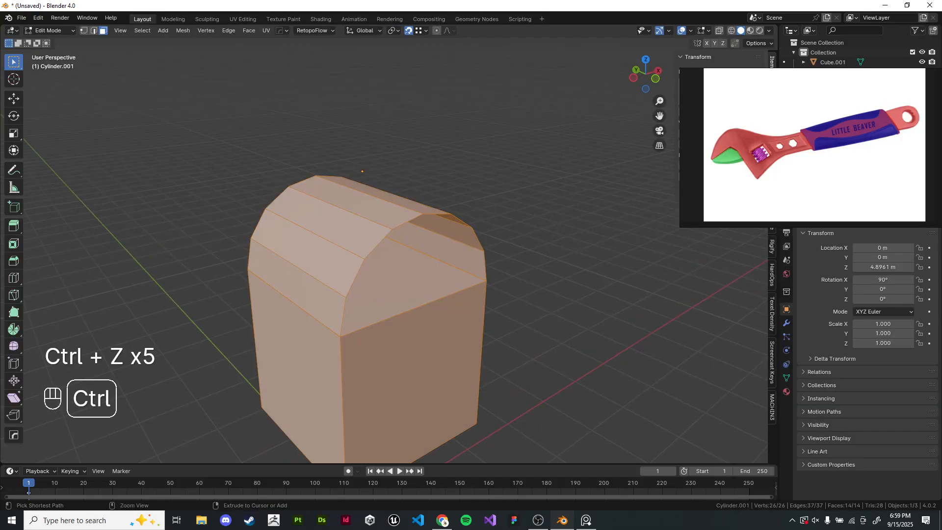
key(ctrl+z)
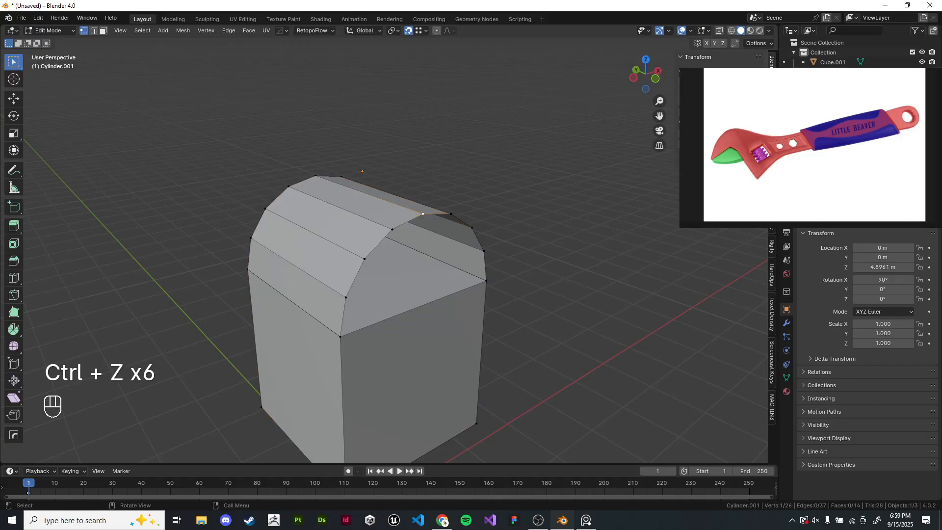
- Select the arch part, move it up along Z, and separate it from the cube into its own object
key(l)
key(g)
key(z)
key(Tab)
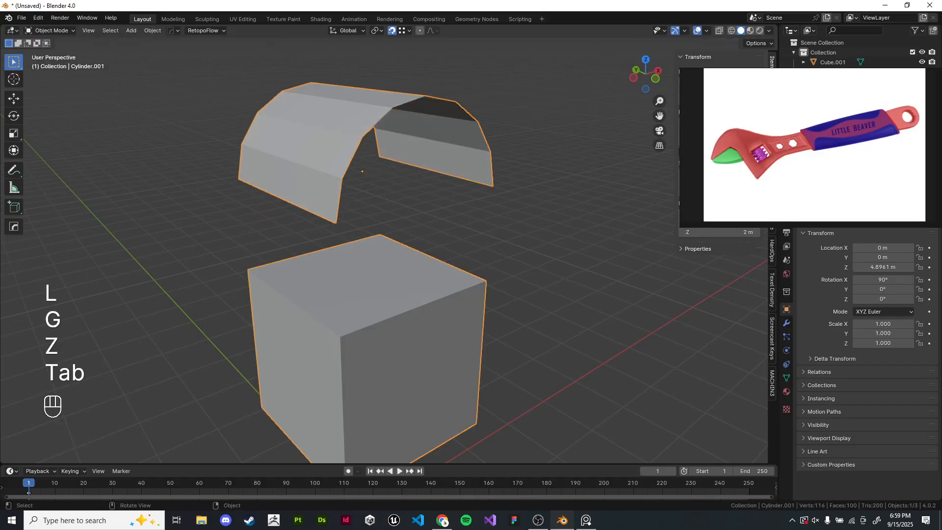
key(Tab)
key(p)
key(Tab)
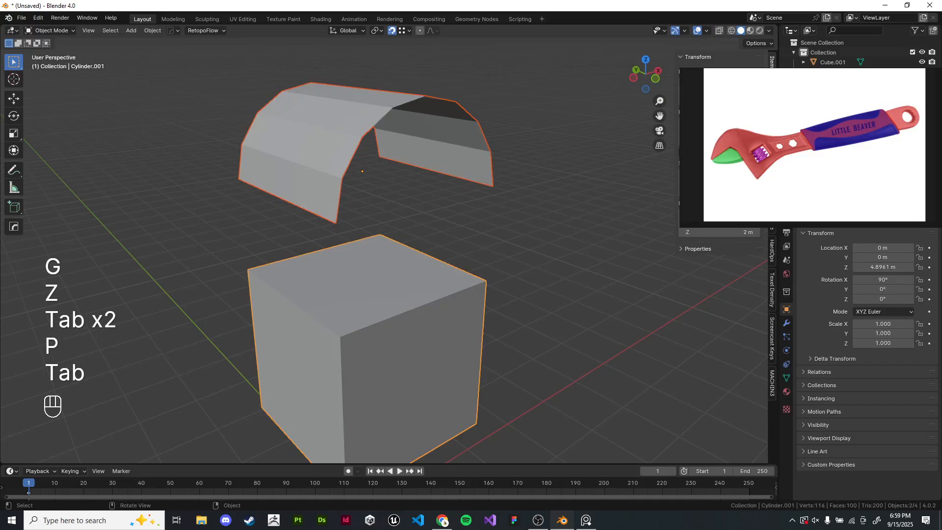
key(g)
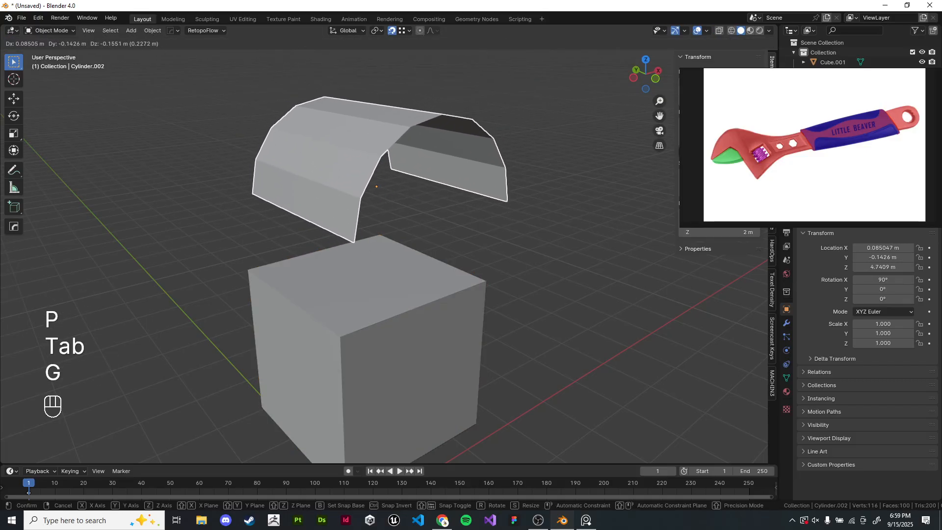
right_click(377, 186)
click(377, 294)
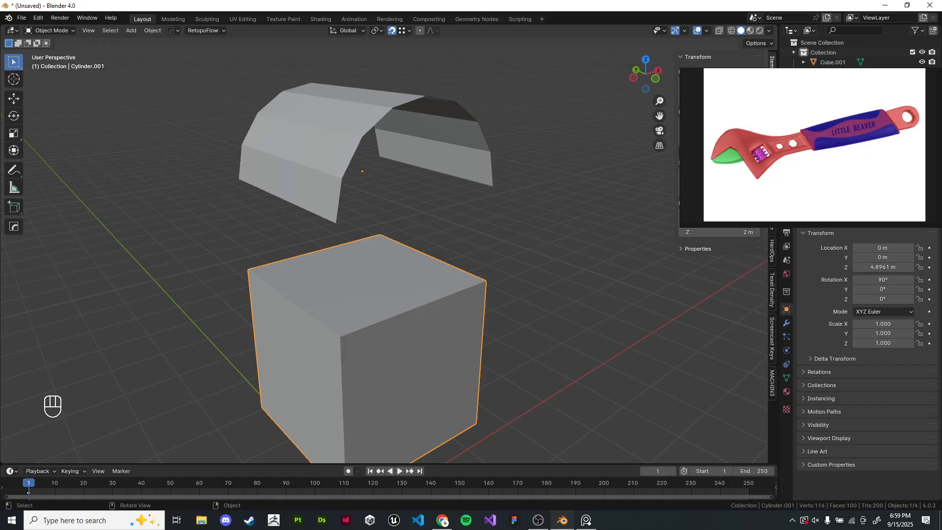
scroll(344, 206, down, 6)
middle_drag(343, 206, 341, 243)
scroll(295, 147, up, 3)
shift+middle_drag(197, 74, 343, 175)
drag(341, 173, 345, 177)
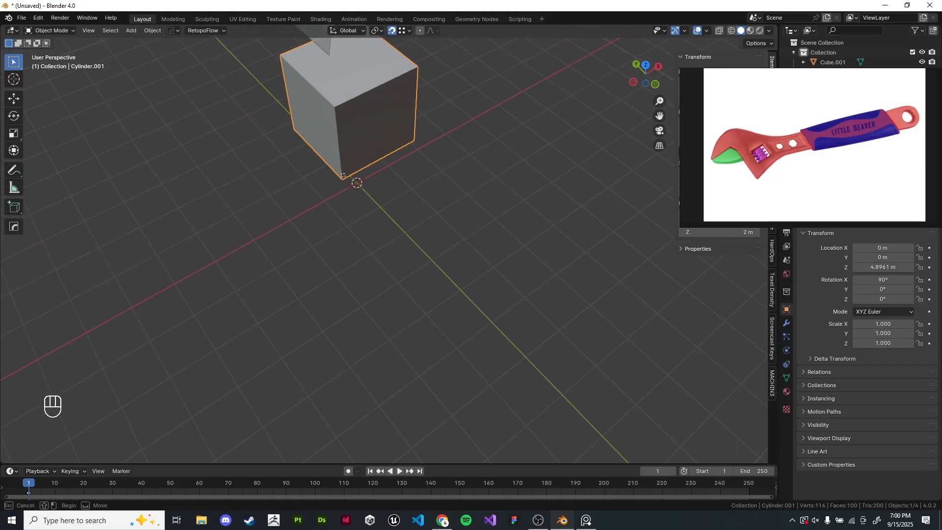
key(KP_Decimal)
key(KP_Decimal)
key(KP_Decimal)
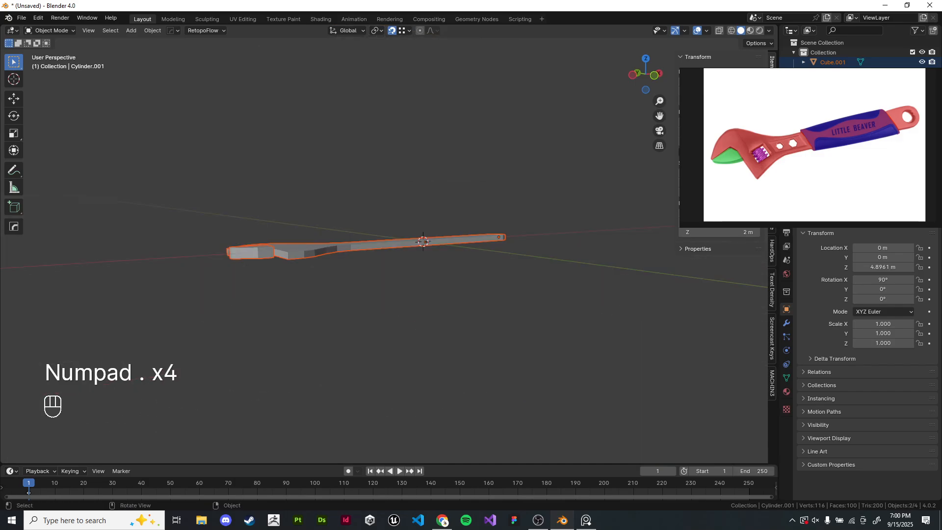
- Select the arch and snap all its vertices down so its lower corner vertex lands on the cube's top corner, then exit Edit Mode
scroll(384, 244, down, 18)
shift+middle_drag(372, 157, 377, 319)
scroll(380, 295, down, 4)
click(387, 280)
middle_drag(388, 279, 399, 254)
click(370, 88)
shift+middle_drag(371, 88, 351, 145)
scroll(353, 147, up, 3)
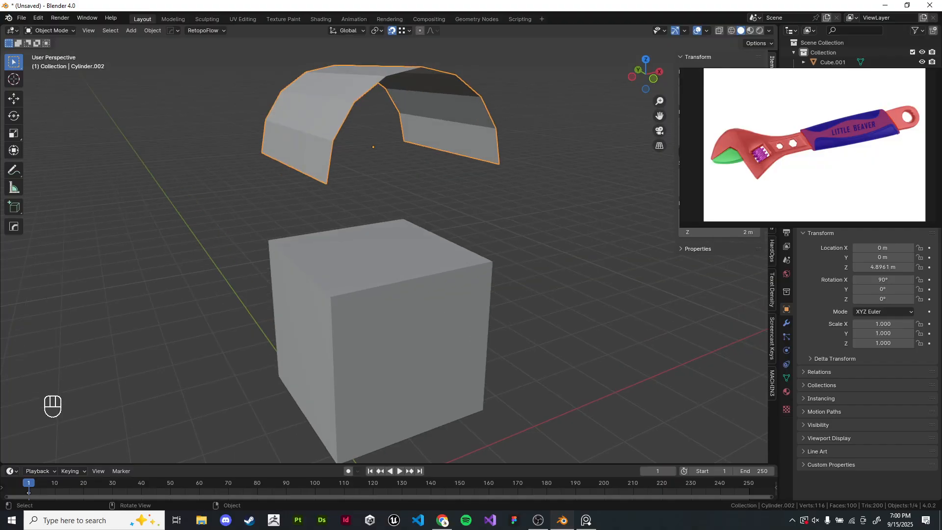
key(Tab)
key(a)
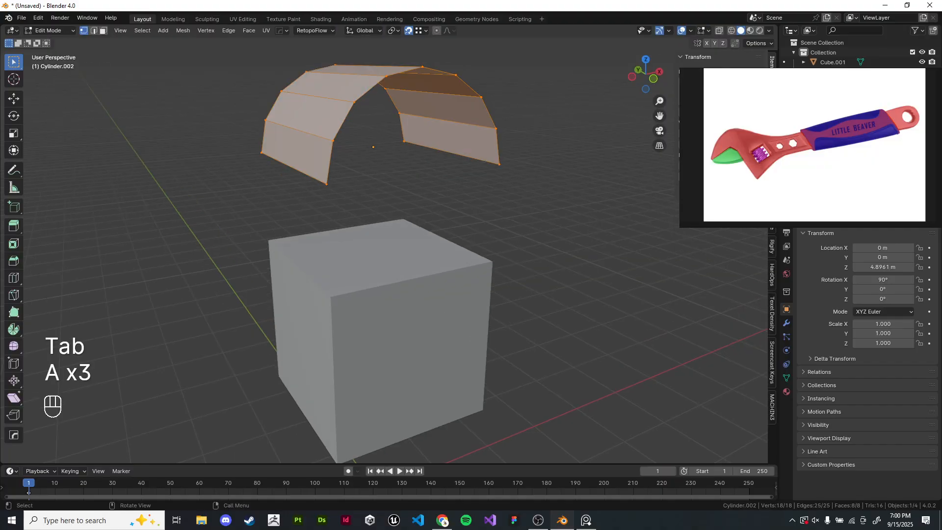
shift+click(326, 184)
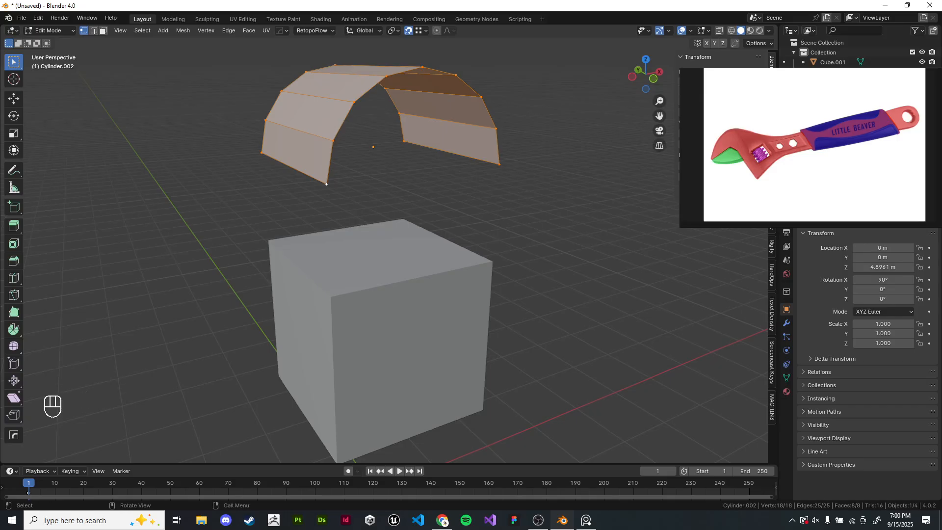
key(g)
key(f)
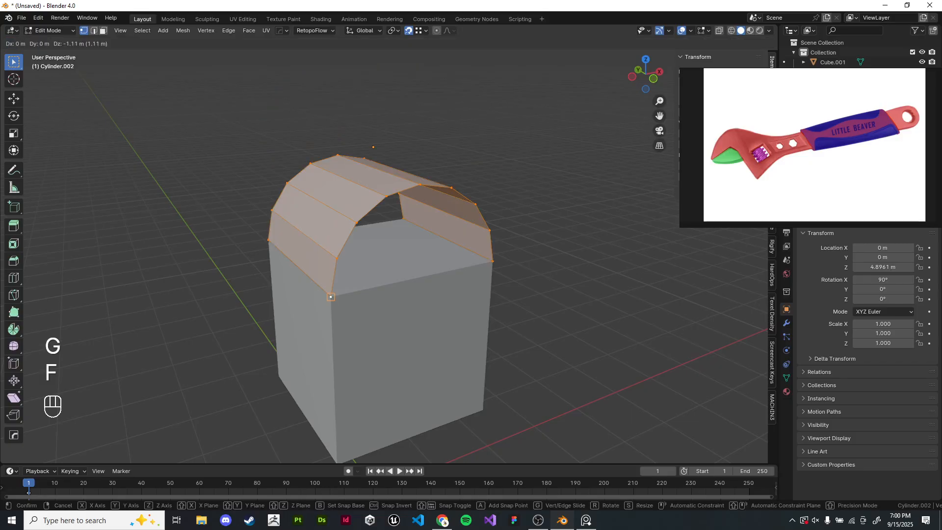
key(g)
key(g)
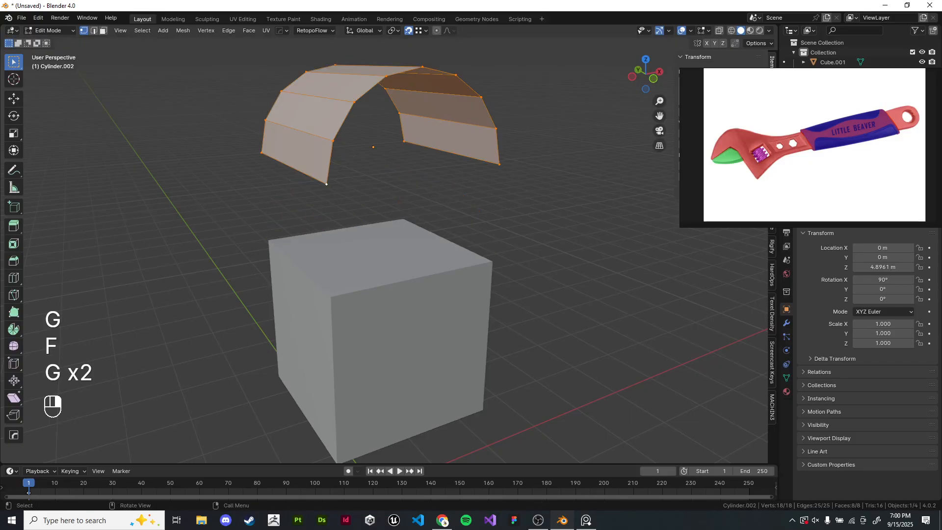
key(g)
key(g)
key(g)
key(g)
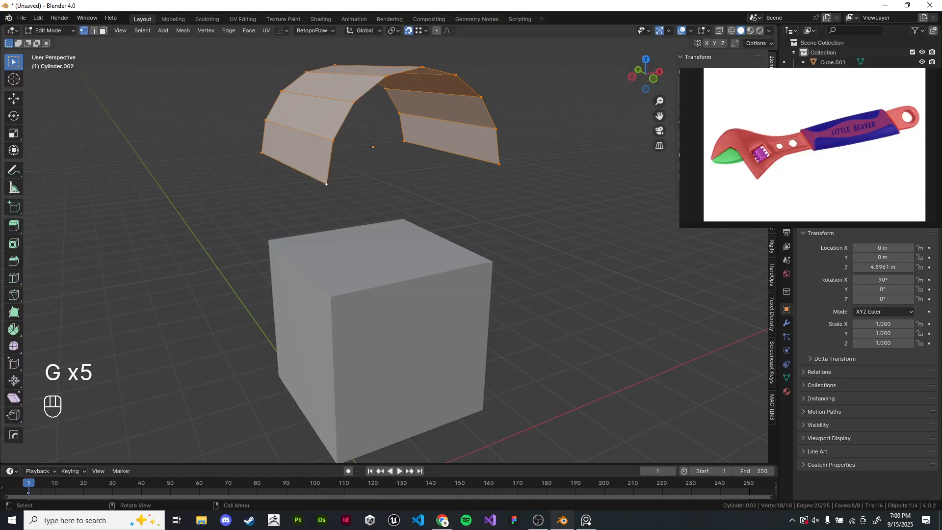
click(331, 297)
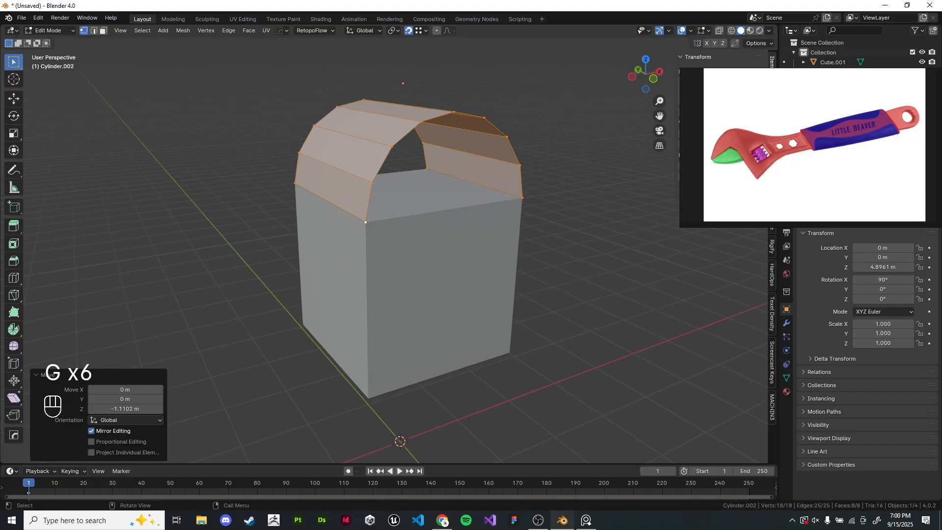
scroll(330, 297, up, 5)
key(Tab)
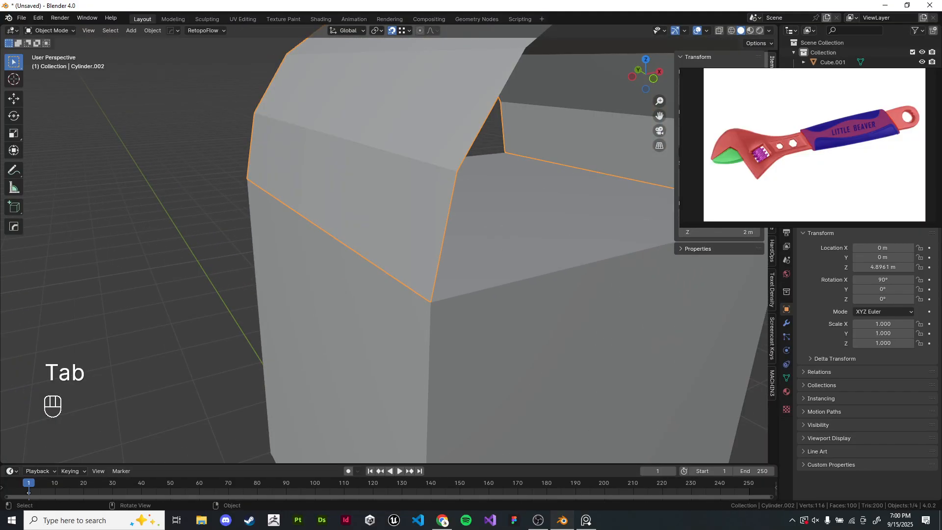
- Orbit around to inspect where the arch meets the cube from several angles
shift+middle_drag(430, 301, 368, 275)
key(Tab)
key(Tab)
scroll(384, 255, up, 3)
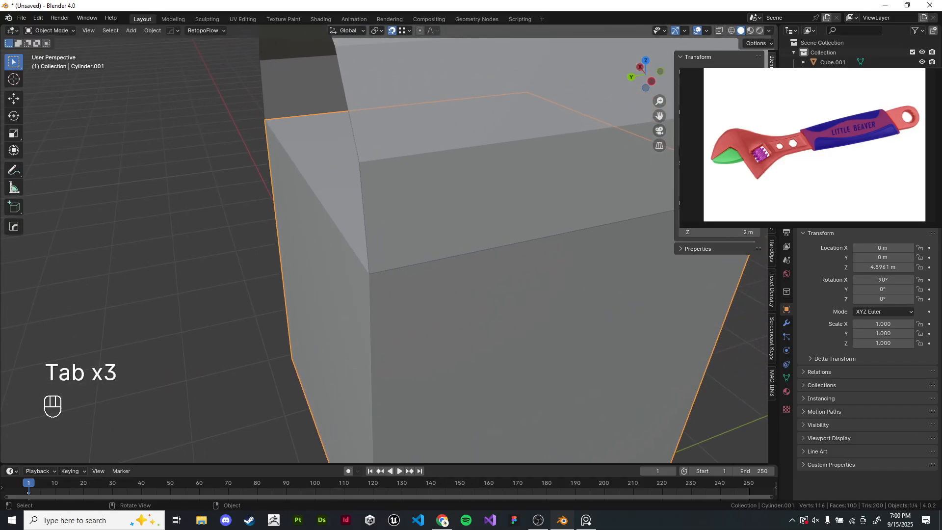
shift+click(422, 211)
scroll(422, 211, down, 2)
middle_drag(421, 211, 532, 216)
shift+middle_drag(373, 225, 432, 255)
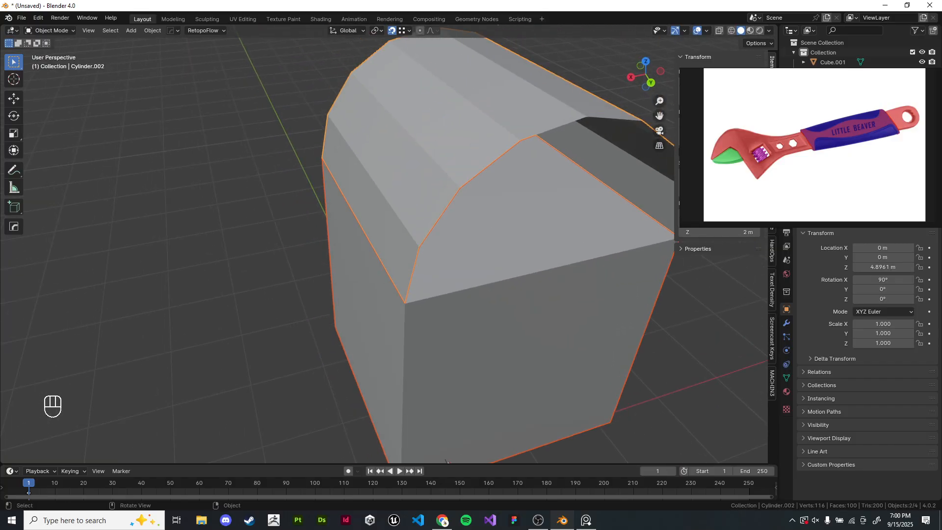
scroll(431, 255, up, 2)
scroll(373, 246, down, 2)
middle_drag(373, 246, 554, 248)
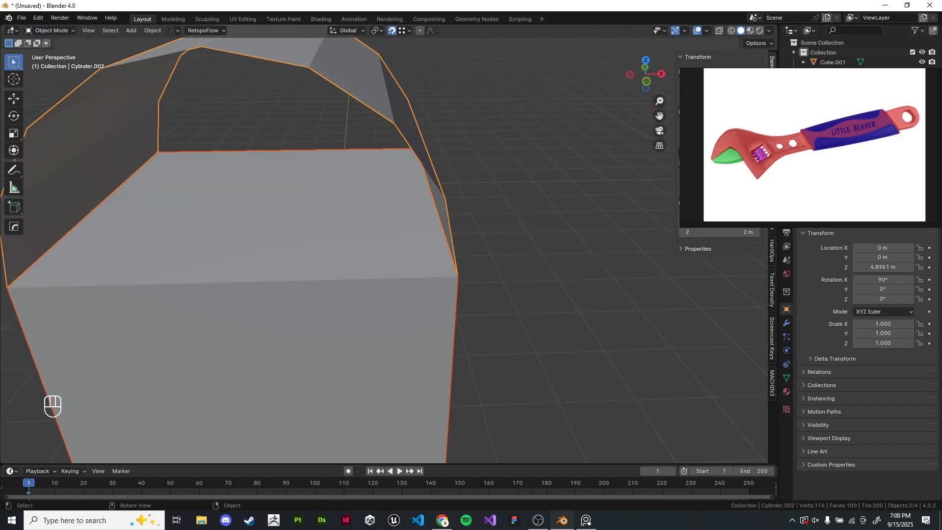
middle_drag(456, 245, 427, 248)
scroll(353, 289, up, 2)
shift+middle_drag(427, 248, 427, 289)
scroll(353, 290, down, 3)
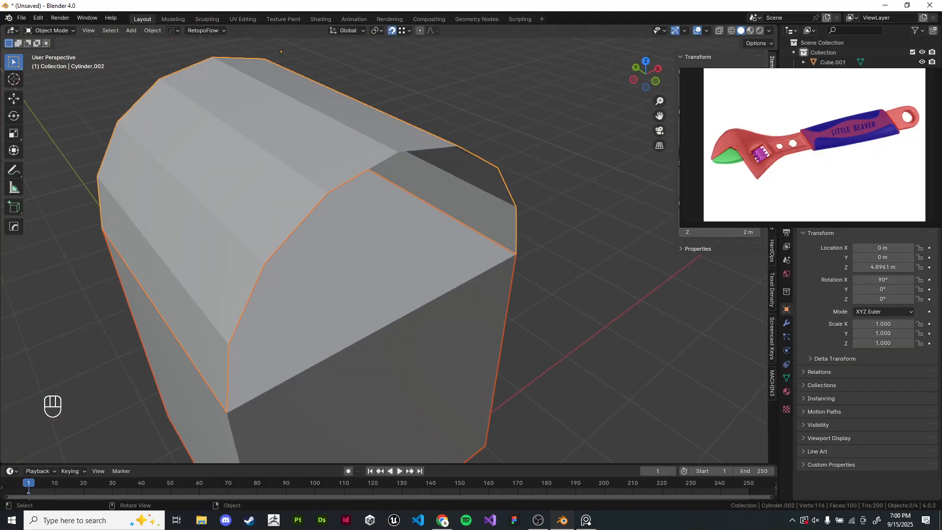
- Select the cube and delete its top, front and back faces in Edit Mode
shift+middle_drag(353, 344, 444, 311)
click(443, 318)
key(Tab)
click(462, 227)
key(x)
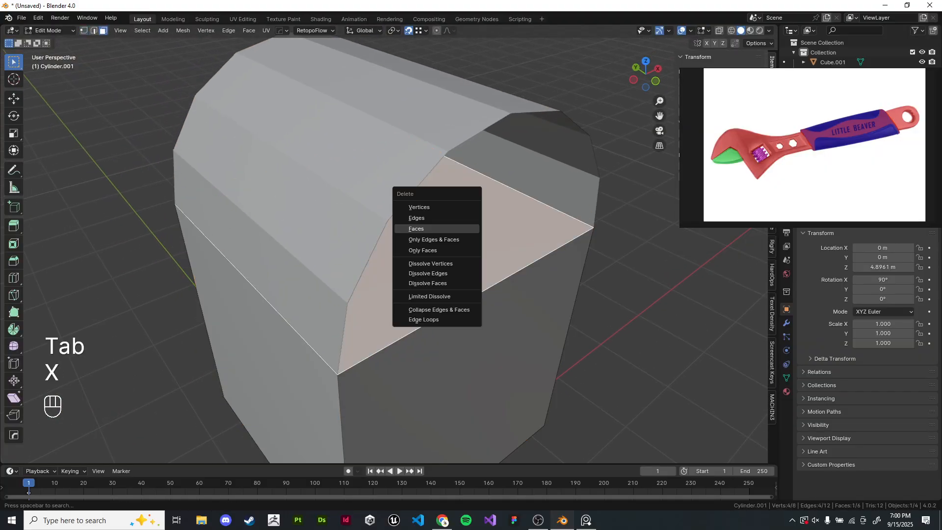
click(463, 227)
scroll(463, 227, down, 3)
mouse_move(462, 227)
middle_down()
mouse_move(426, 216)
mouse_move(449, 230)
middle_up()
click(446, 294)
key(x)
click(421, 294)
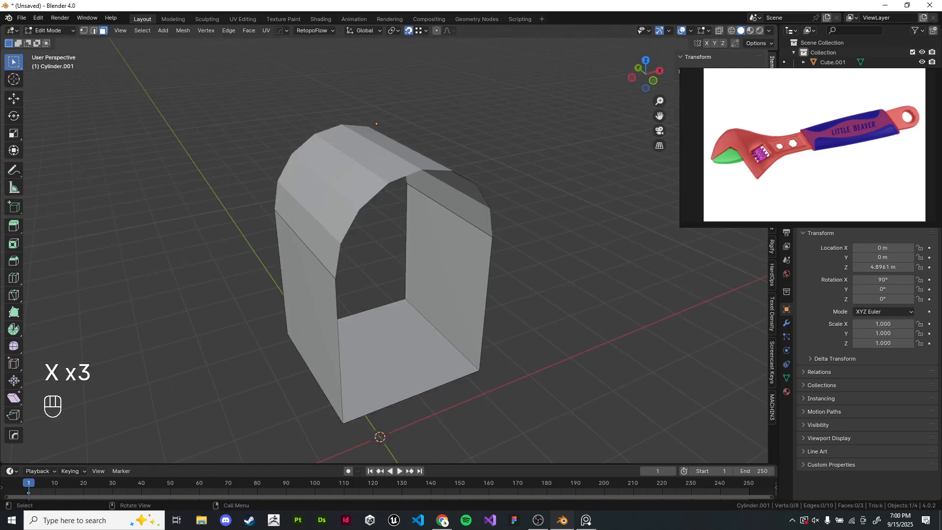
scroll(422, 294, down, 1)
scroll(422, 294, up, 2)
- Return to Object Mode, join the arch and the cube into one object, and enter Edit Mode
key(Tab)
scroll(383, 275, down, 1)
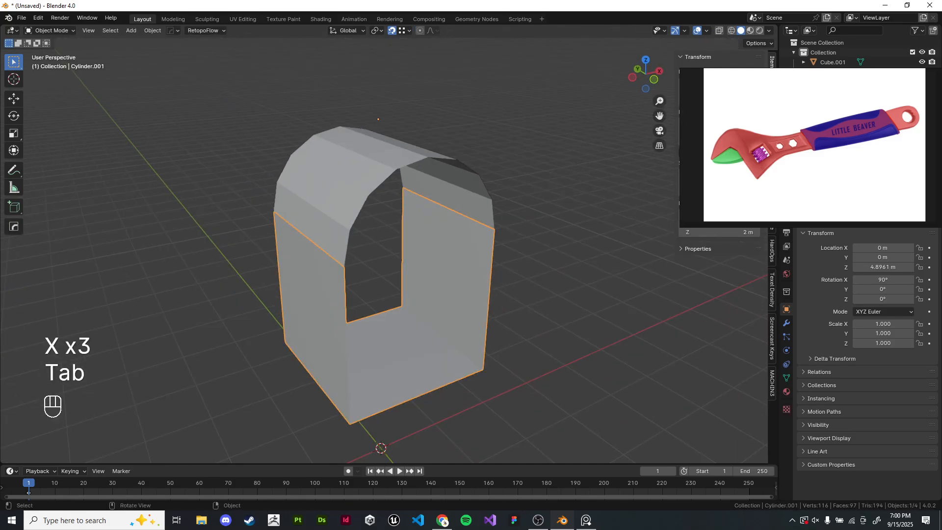
key(ctrl+j)
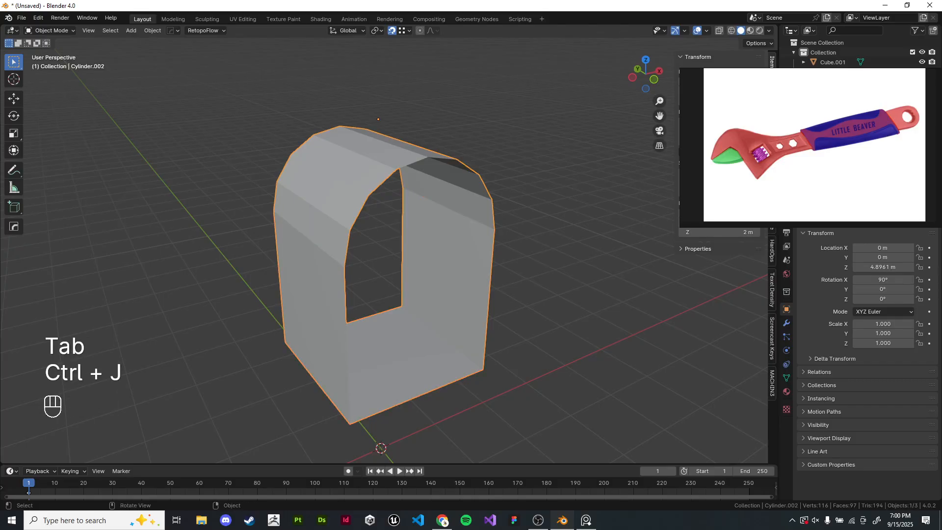
key(Tab)
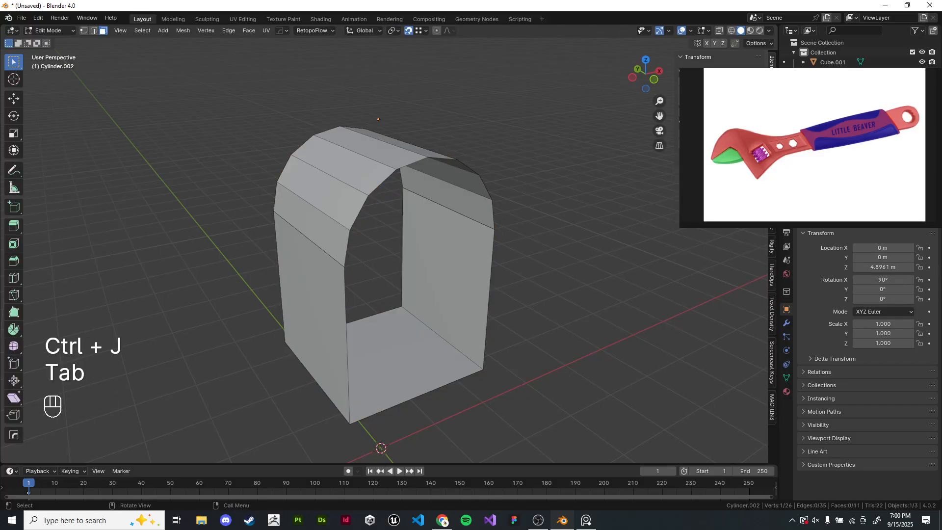
key(l)
key(g)
key(g)
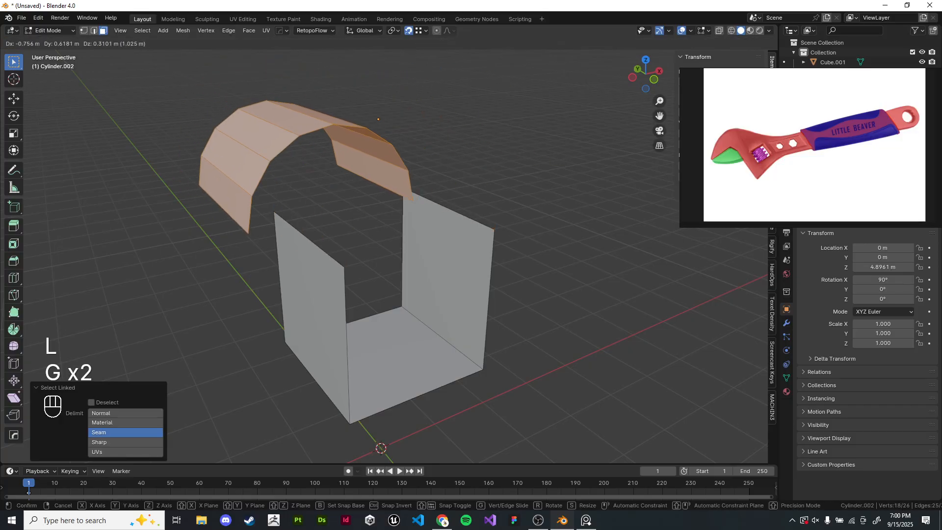
right_click(314, 206)
key(g)
right_click(304, 206)
key(g)
right_click(305, 206)
drag(321, 519, 350, 520)
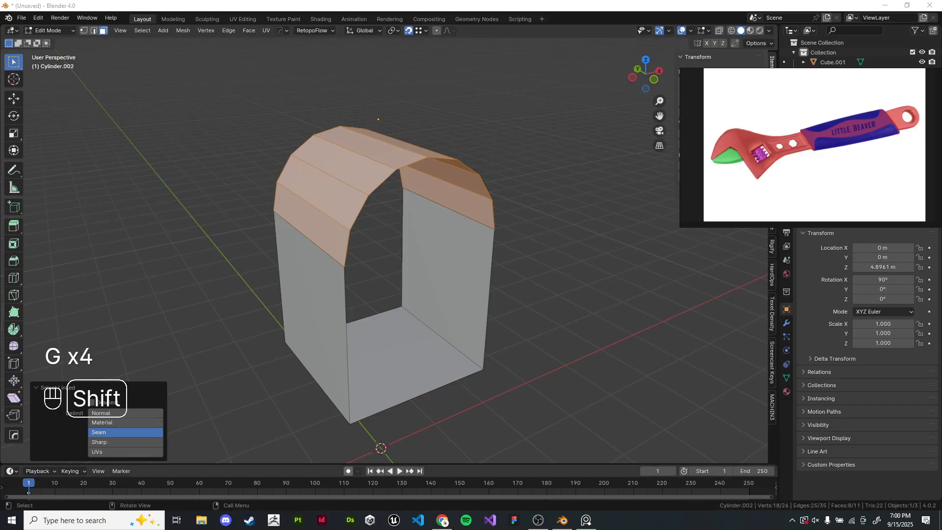
scroll(382, 245, up, 5)
key(1)
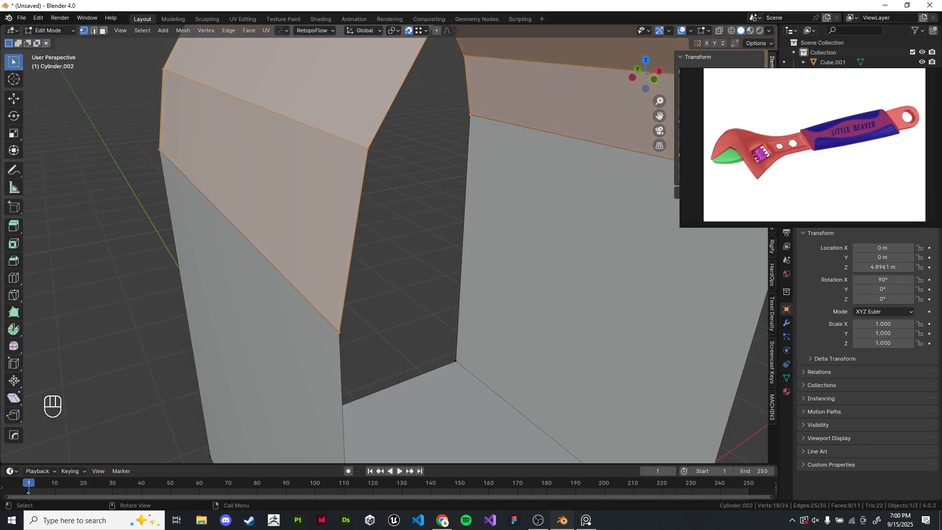
drag(319, 314, 356, 353)
key(z)
key(g)
right_click(363, 329)
click(340, 332)
key(z)
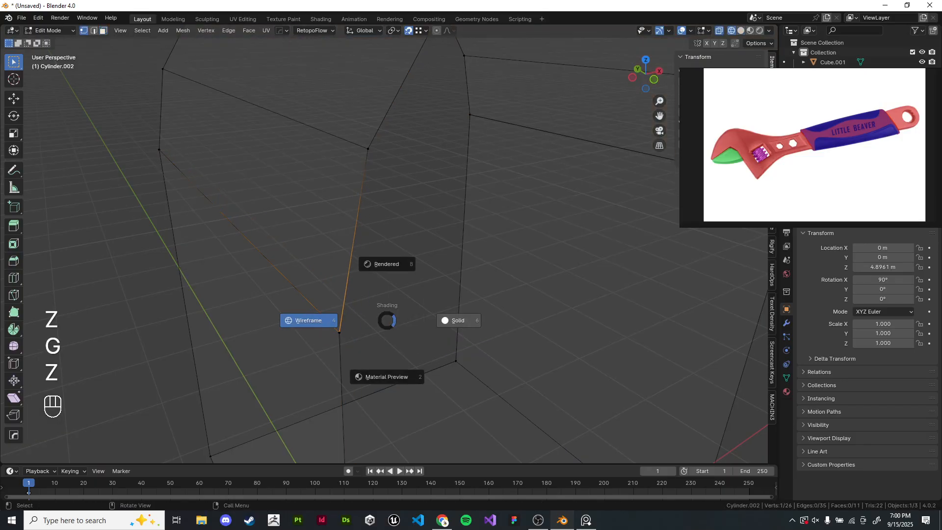
click(457, 319)
key(g)
right_click(431, 319)
key(g)
right_click(421, 265)
scroll(407, 255, down, 5)
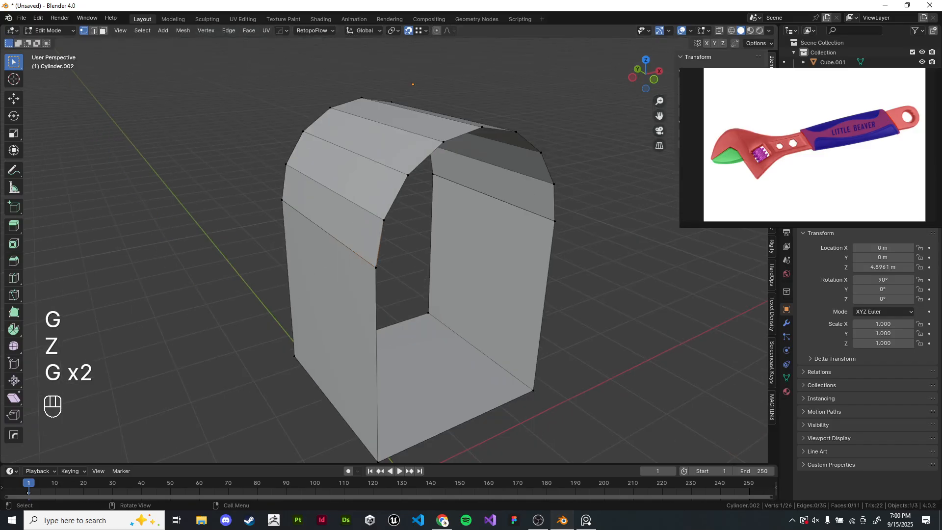
- Select all vertices of the joined mesh and merge them by distance
key(a)
shift+middle_drag(408, 246, 365, 253)
key(m)
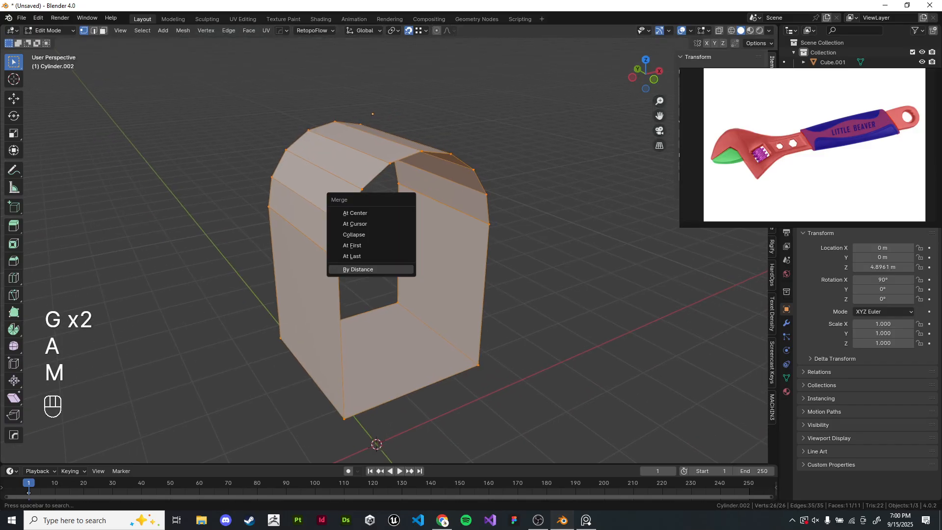
click(358, 270)
- Select all linked geometry of the merged mesh and test-move it to check the arch and cube are connected
key(Tab)
key(Tab)
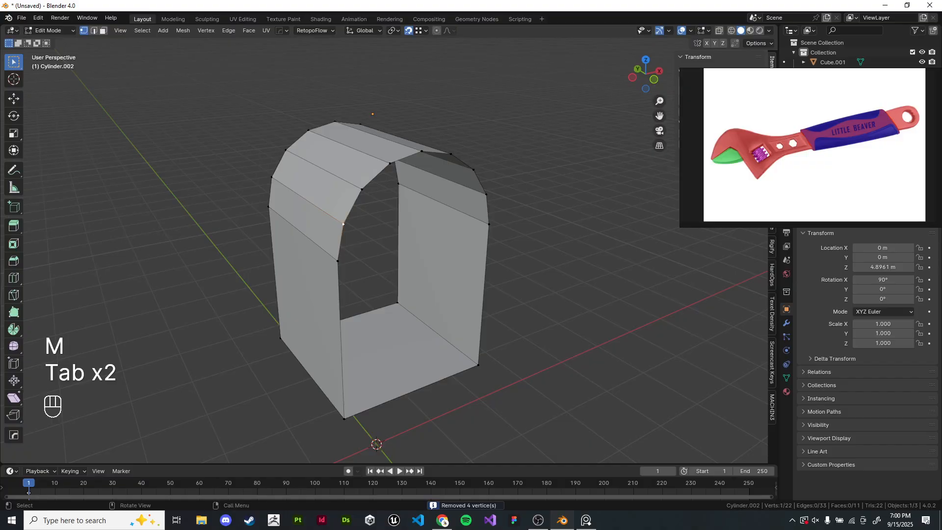
key(l)
scroll(380, 255, down, 3)
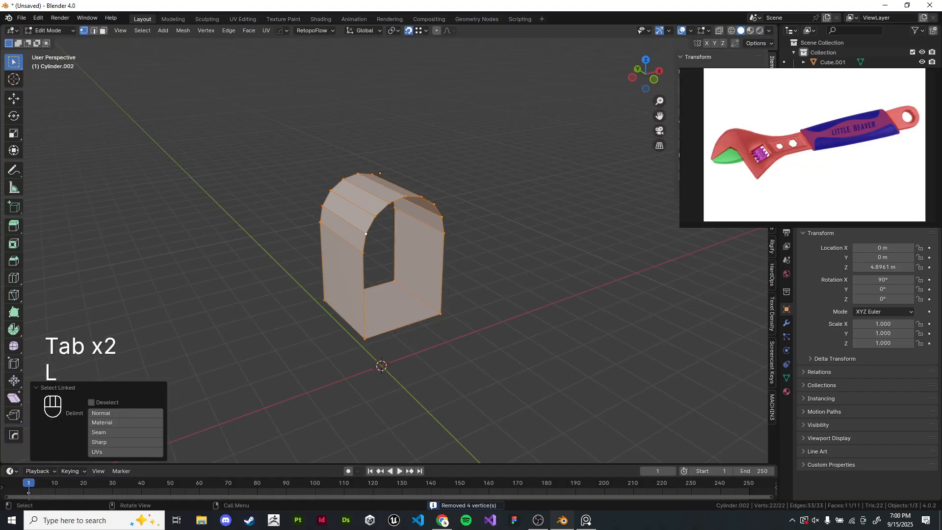
scroll(380, 255, up, 3)
key(g)
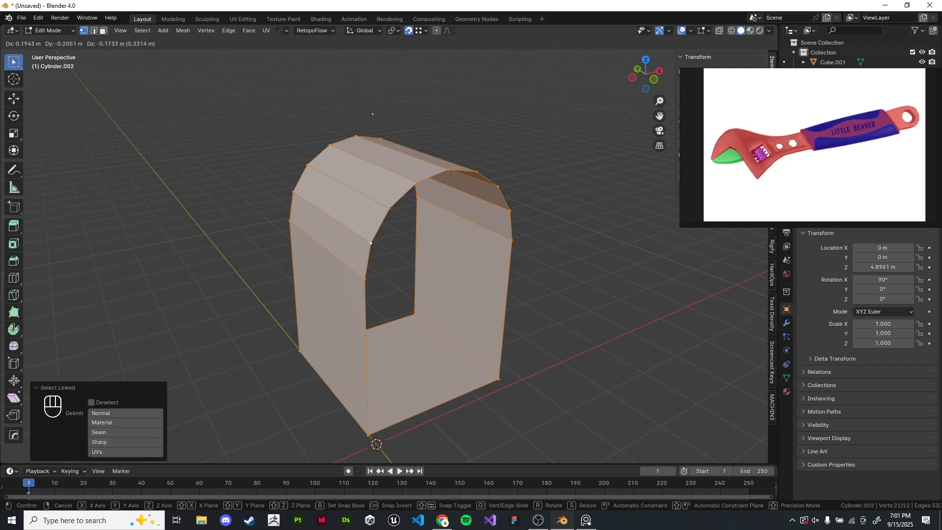
key(Tab)
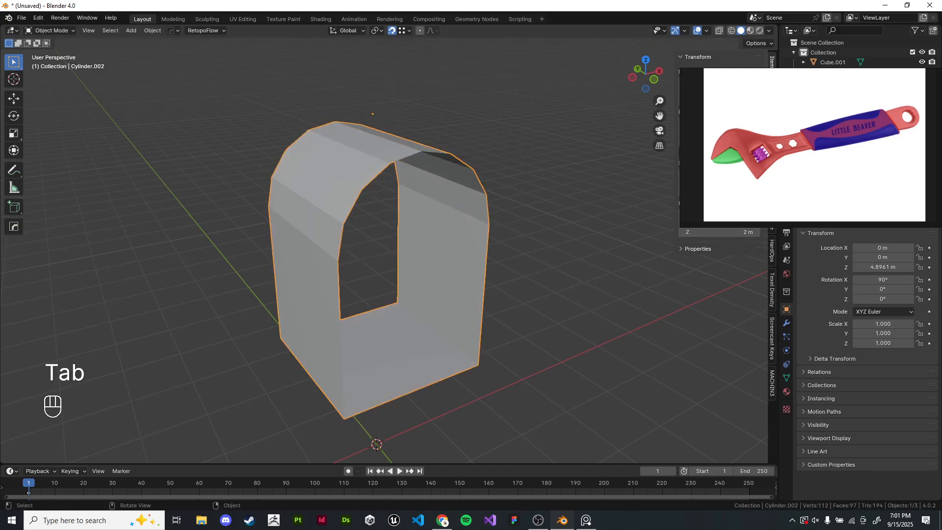
- Try filling the open top and front faces of the joined mesh
shift+middle_drag(377, 295, 359, 213)
scroll(360, 187, down, 2)
scroll(360, 186, up, 1)
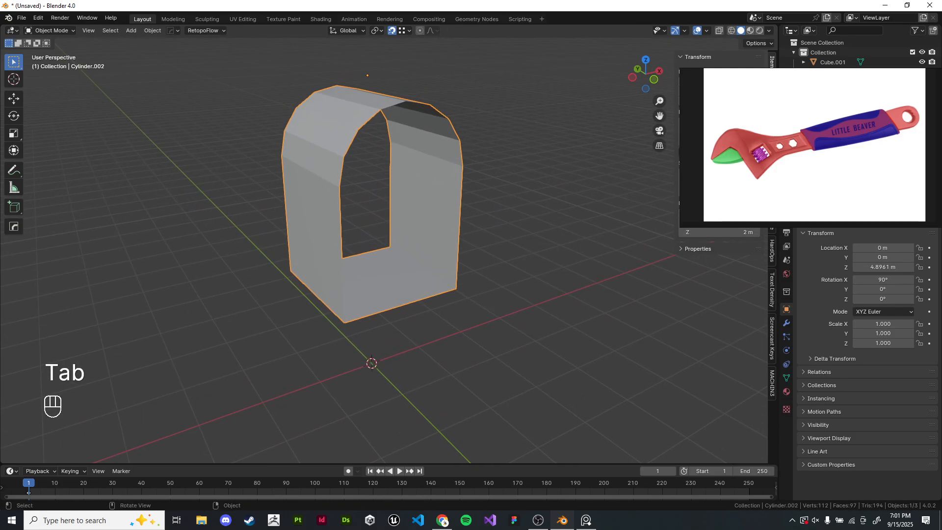
scroll(372, 206, up, 1)
key(Tab)
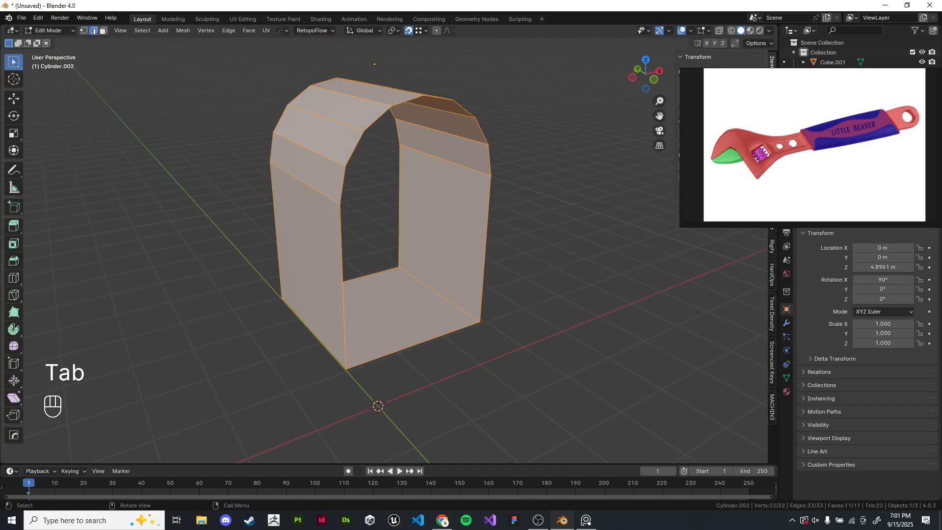
key(f)
key(f)
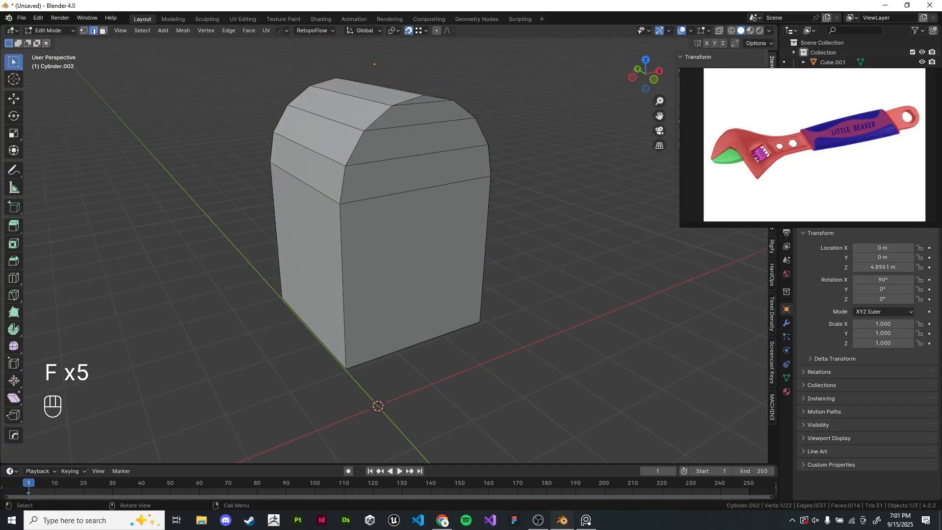
key(ctrl+z)
key(ctrl+z)
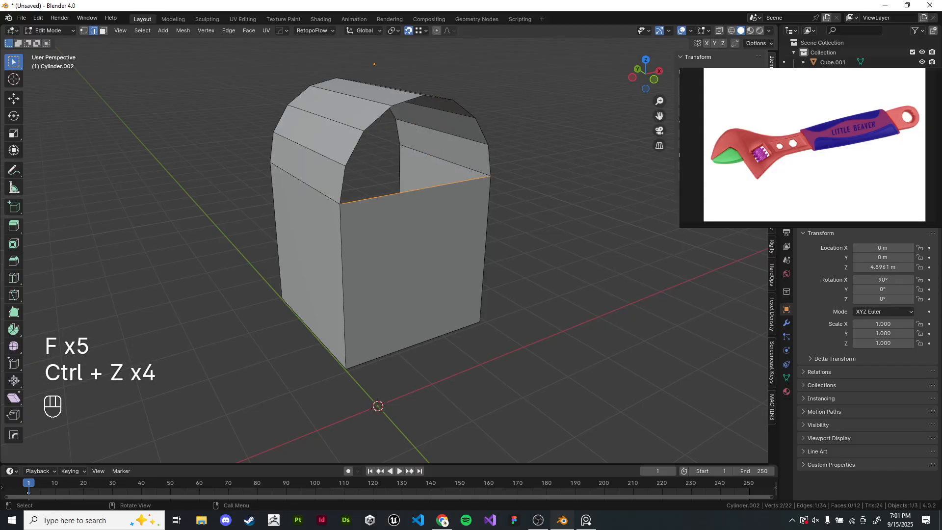
- Fill the arched front opening with a face and symmetrize the mesh to close the back opening too
alt+shift+click(464, 109)
key(f)
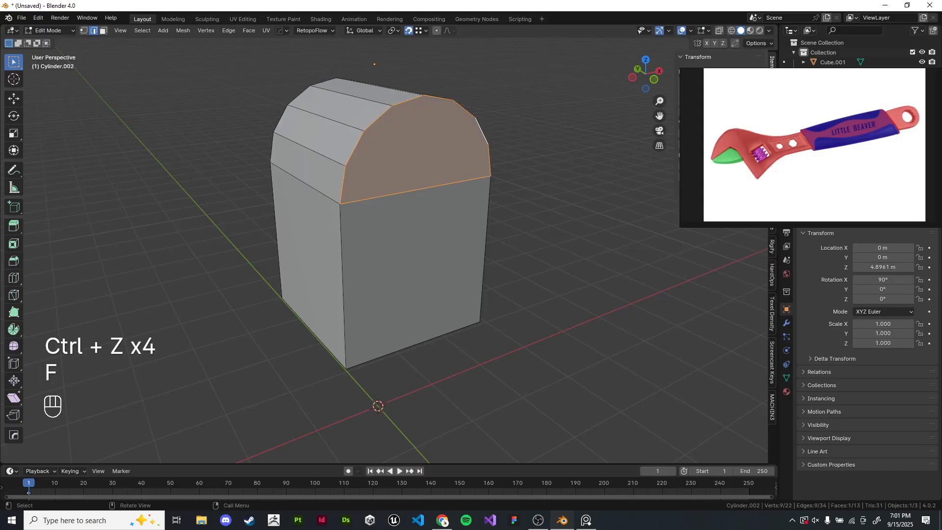
alt+middle_drag(378, 220, 34, 243)
key(alt+x)
click(37, 412)
middle_drag(392, 245, 147, 257)
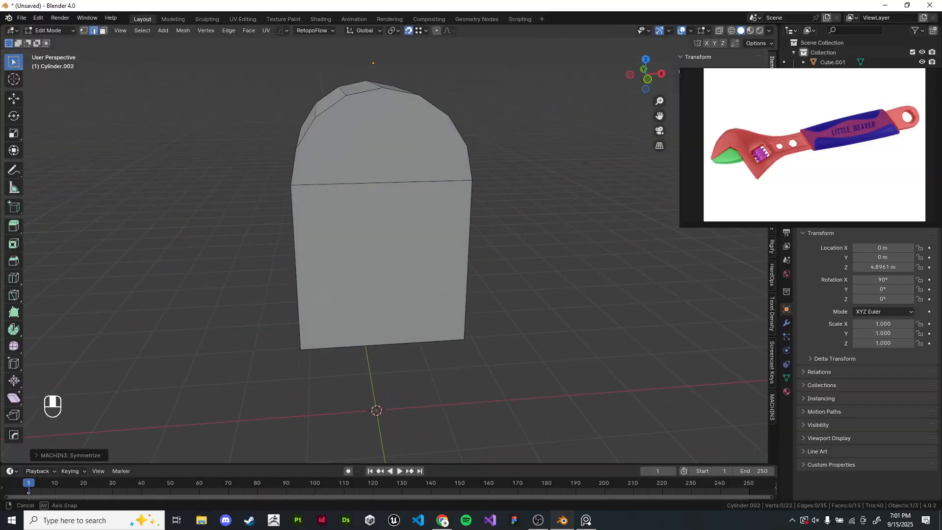
- Return to Object Mode and delete the arch-and-cube demo object
middle_drag(314, 235, 358, 164)
scroll(358, 196, up, 1)
shift+middle_drag(358, 196, 361, 228)
key(Tab)
key(x)
- Delete the faces of the rounded end with the hole at the tip of the wrench handle
key(KP_Decimal)
key(KP_Decimal)
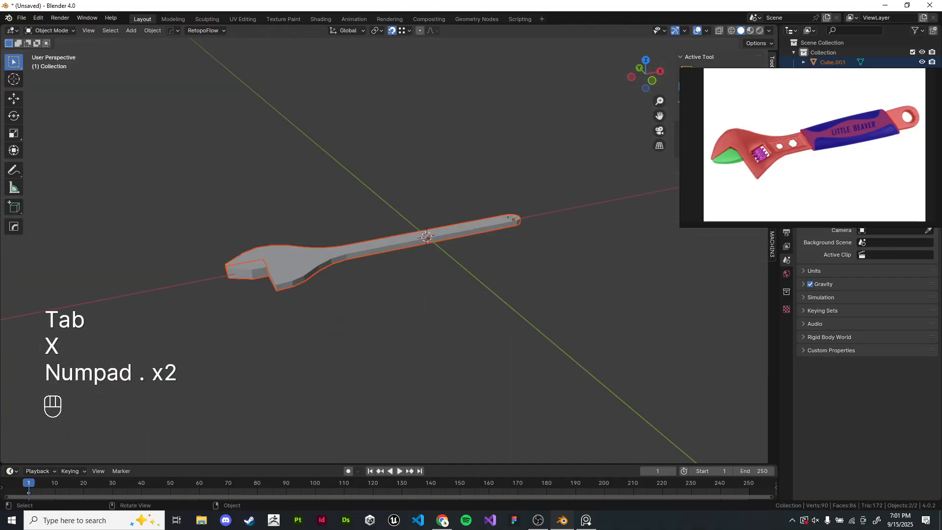
click(392, 314)
middle_drag(392, 314, 307, 319)
key(KP_7)
scroll(367, 350, up, 4)
click(344, 218)
click(353, 284)
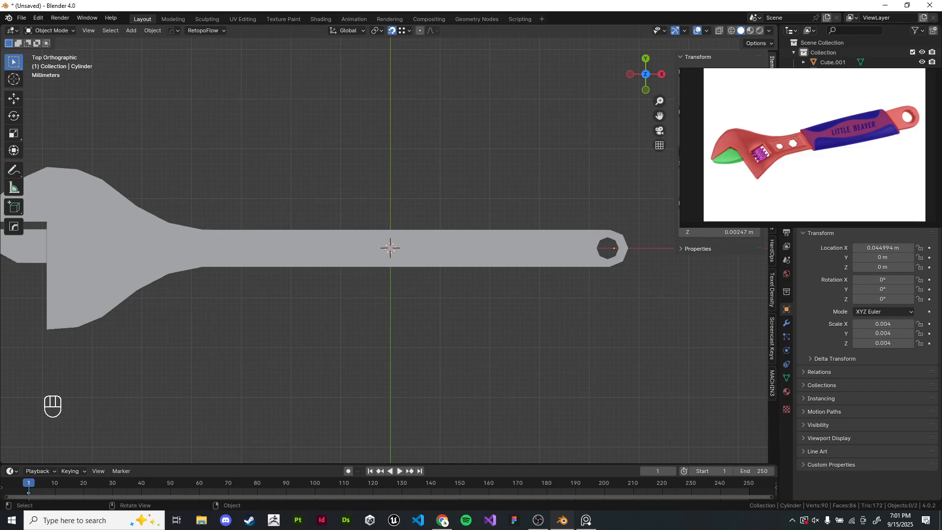
scroll(341, 255, up, 5)
mouse_move(564, 295)
shift+middle_down()
mouse_move(341, 255)
mouse_move(354, 329)
mouse_move(361, 316)
shift+middle_up()
key(Tab)
scroll(355, 328, up, 6)
key(z)
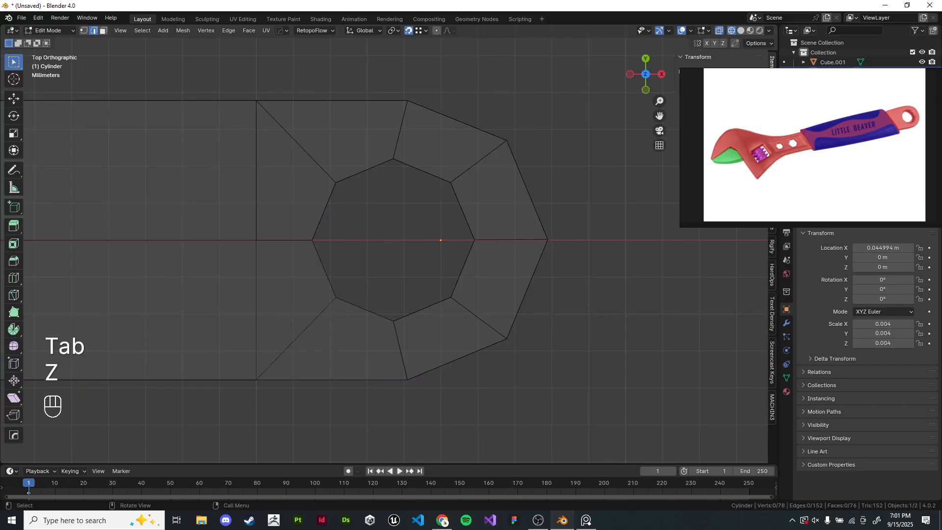
scroll(361, 316, down, 3)
drag(310, 113, 554, 360)
shift+middle_drag(481, 239, 485, 222)
key(x)
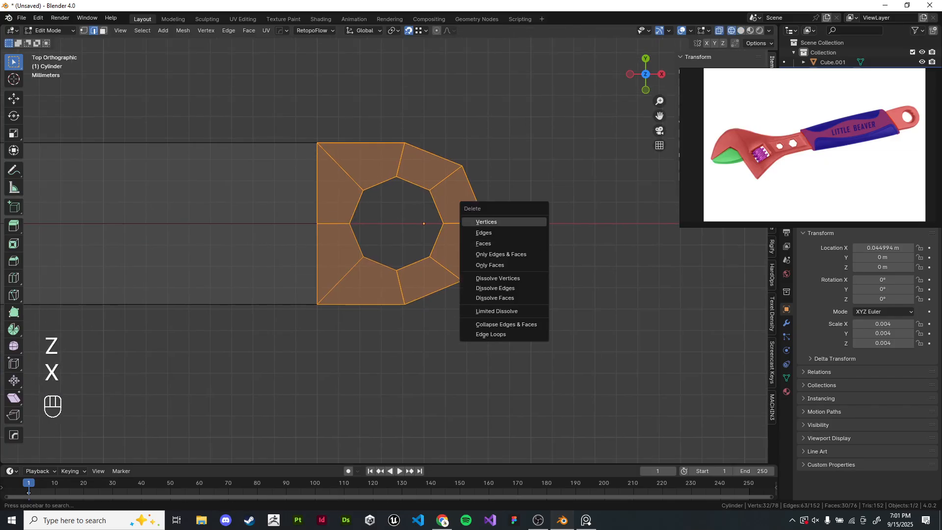
click(483, 243)
key(Tab)
- Snap the 3D cursor to the middle of the handle's open end edge
scroll(483, 243, down, 6)
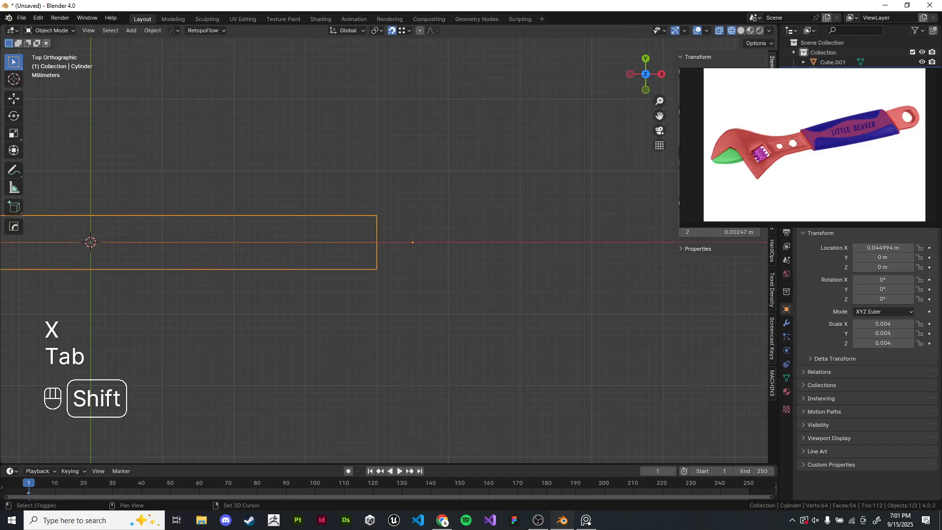
scroll(353, 240, up, 3)
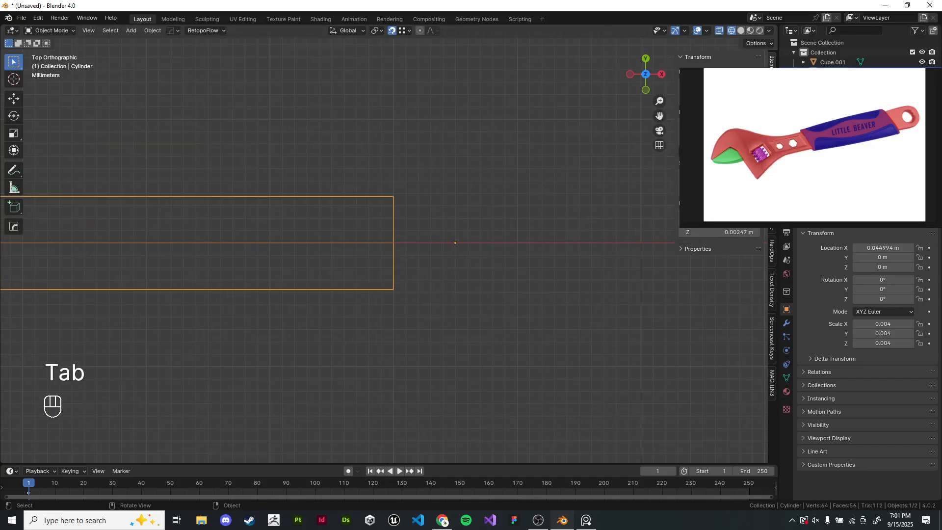
key(Tab)
key(shift+s)
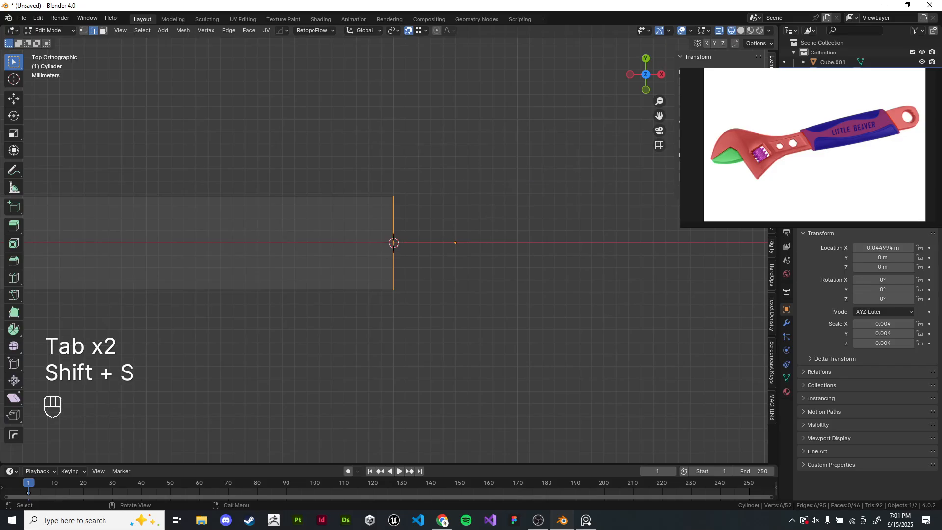
- Add a cylinder at the 3D cursor
key(Tab)
key(shift+a)
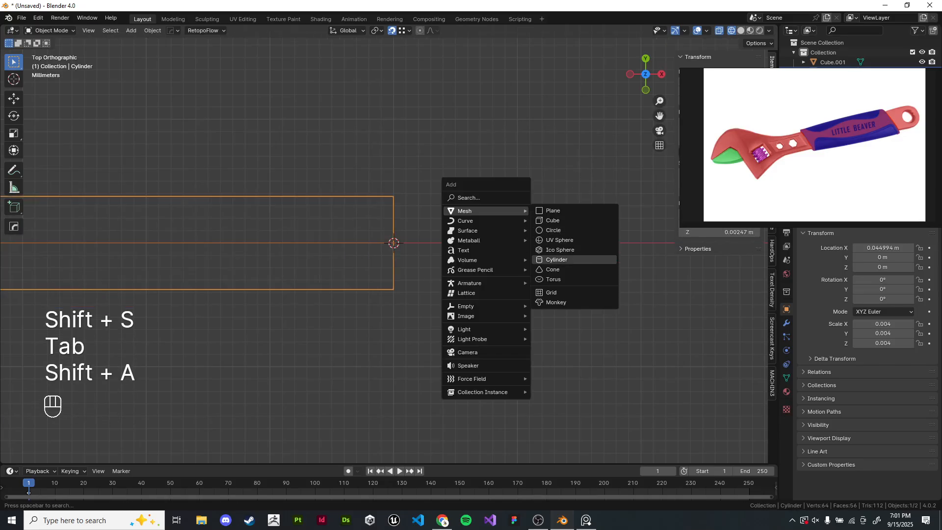
click(556, 259)
scroll(390, 243, down, 10)
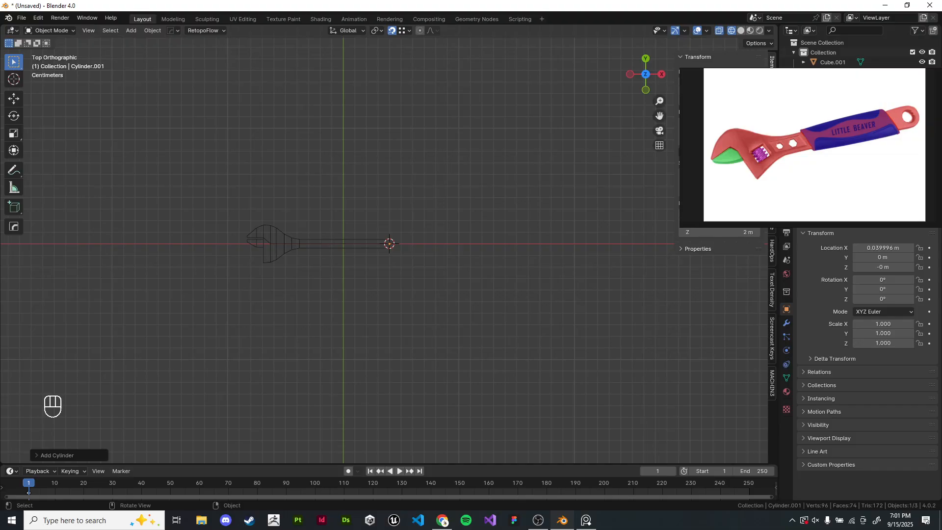
click(57, 455)
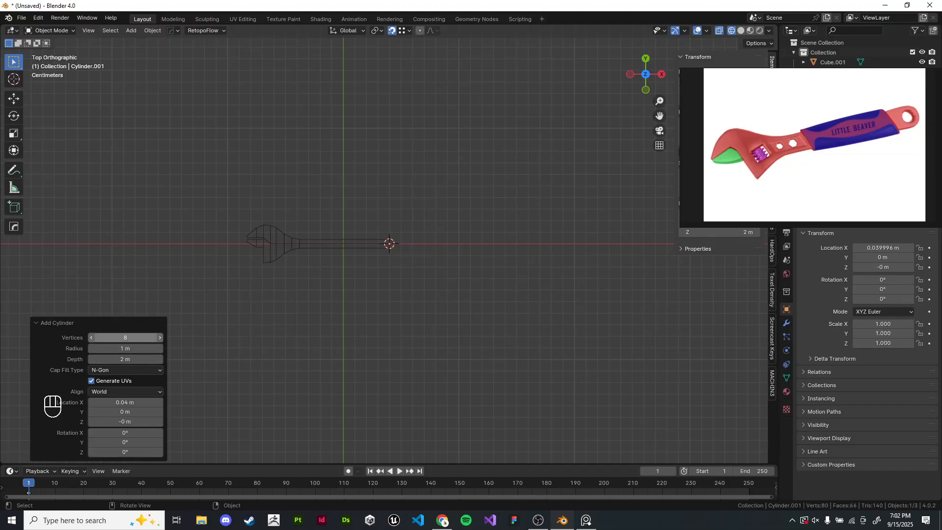
- Scale the cylinder down repeatedly until it roughly matches the handle's width
key(s)
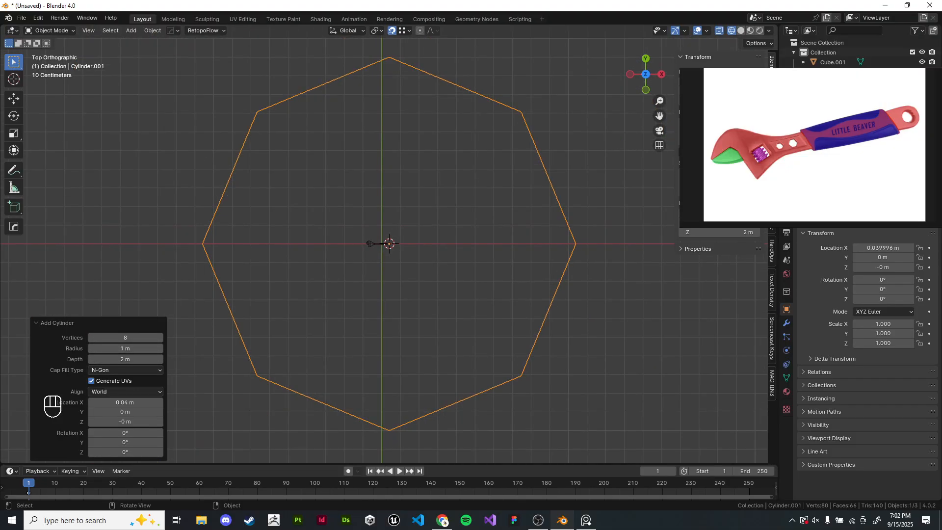
click(553, 269)
scroll(552, 269, up, 2)
key(s)
click(473, 254)
scroll(473, 254, up, 7)
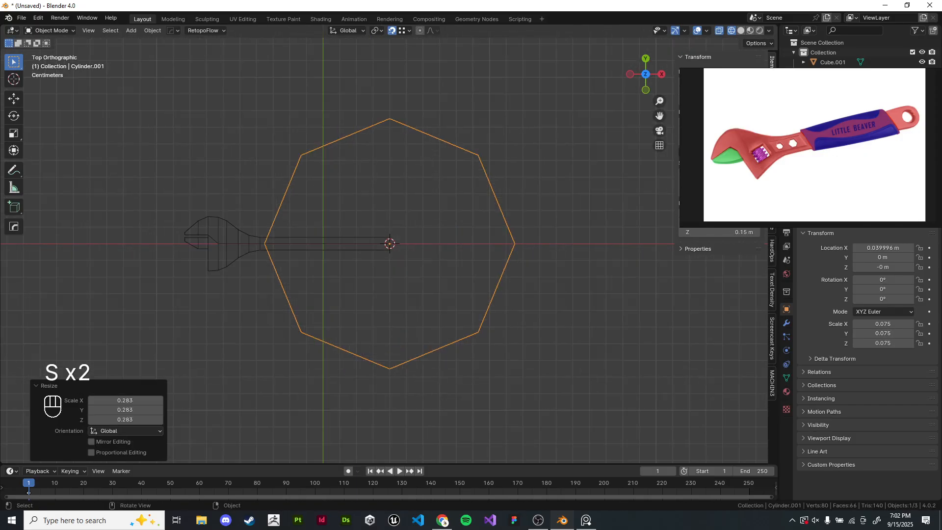
key(s)
click(469, 255)
scroll(469, 255, up, 3)
scroll(468, 255, up, 6)
key(s)
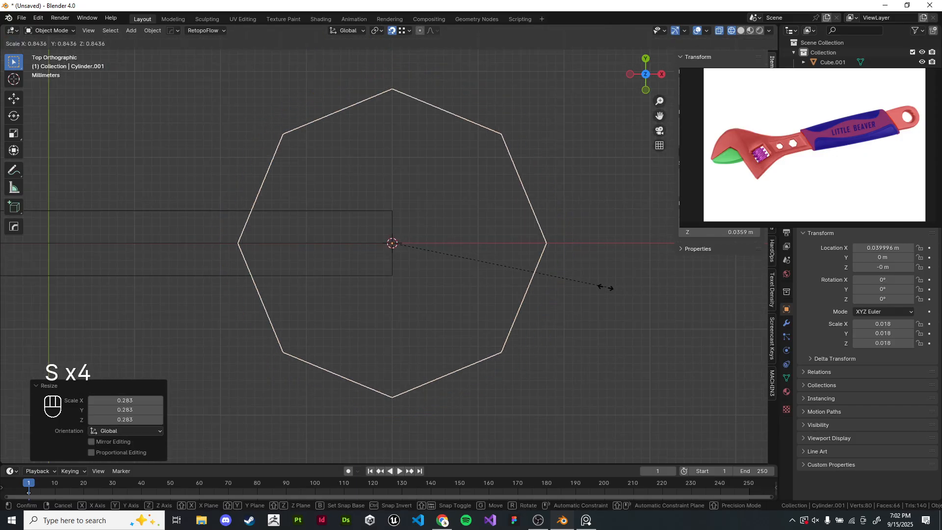
click(454, 254)
scroll(454, 255, up, 5)
key(s)
click(572, 290)
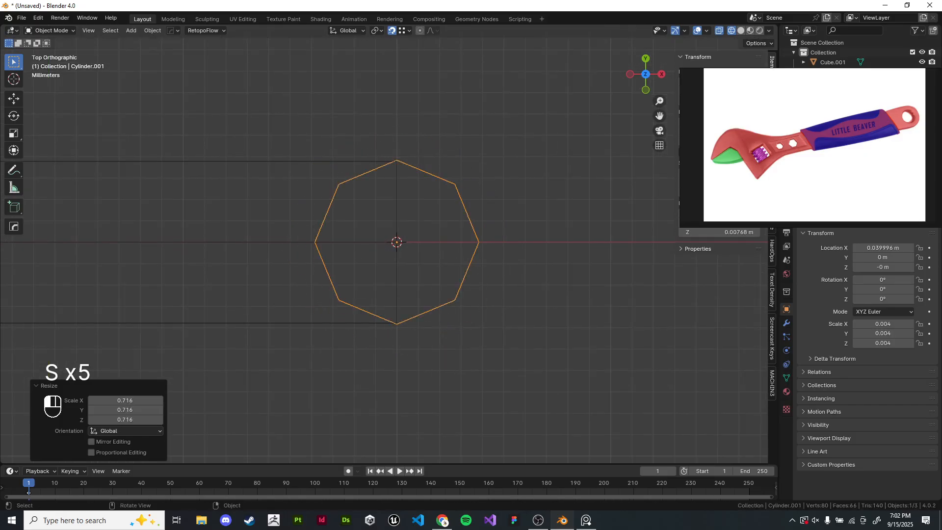
- Fine-tune the cylinder's scale so its outline lines up with the handle's edges
scroll(572, 290, up, 8)
scroll(550, 246, up, 5)
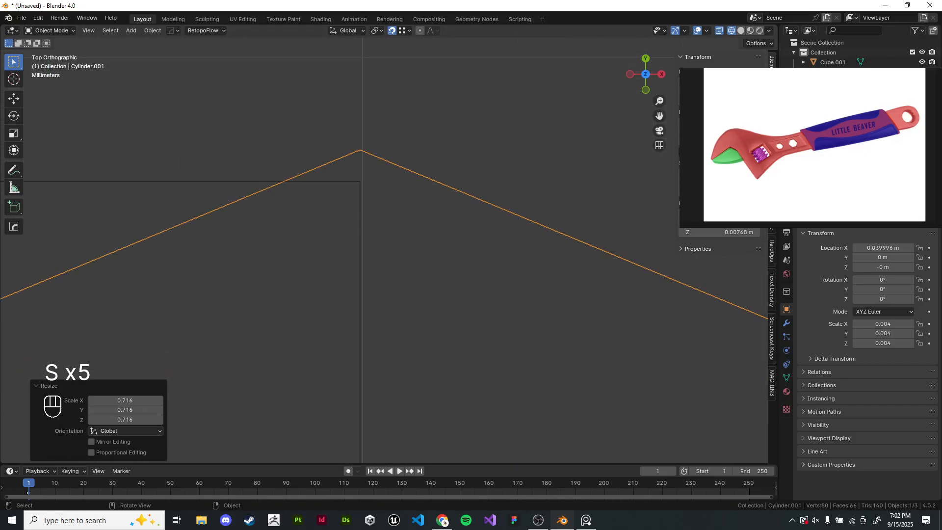
key(s)
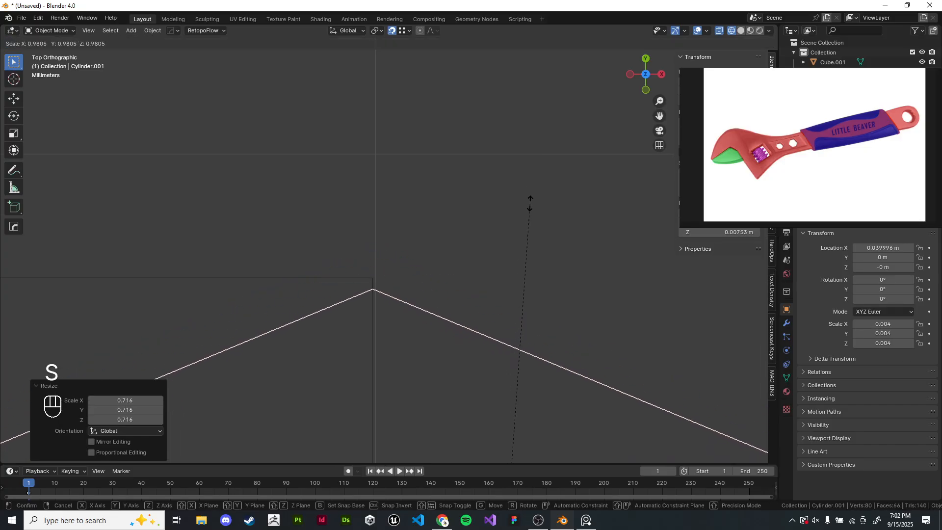
click(535, 194)
shift+middle_drag(535, 219, 533, 208)
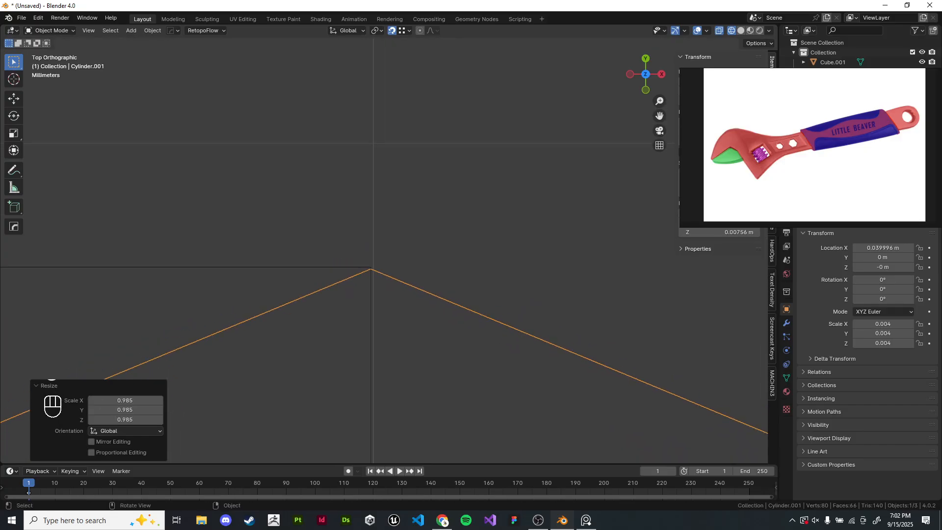
key(s)
click(533, 207)
key(s)
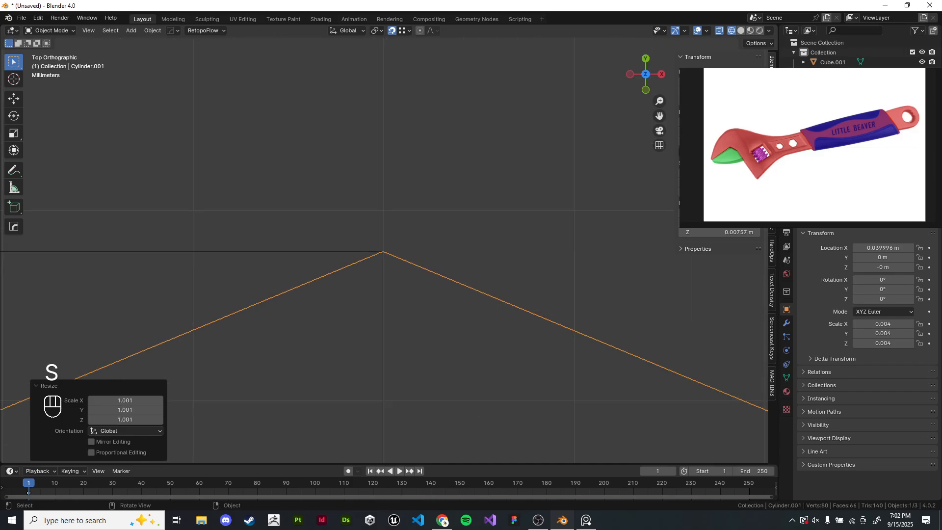
click(501, 179)
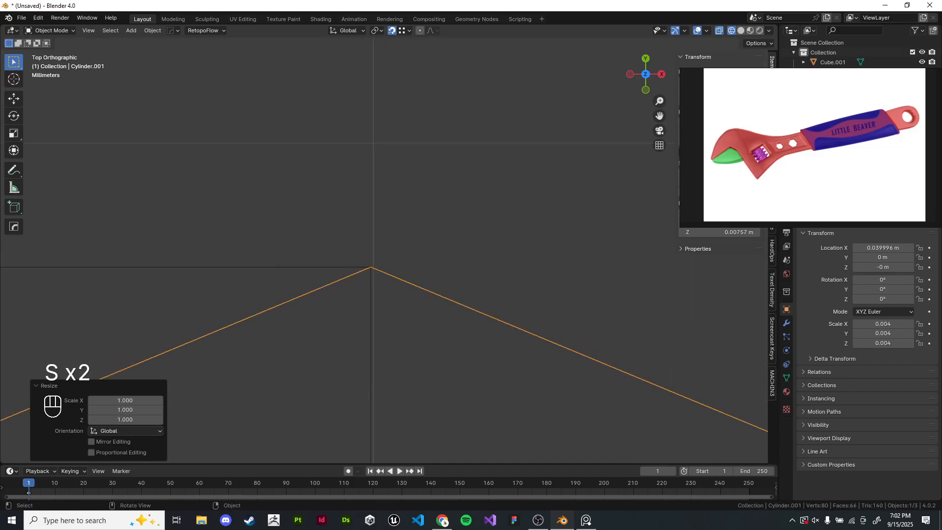
scroll(380, 165, down, 15)
scroll(388, 244, up, 3)
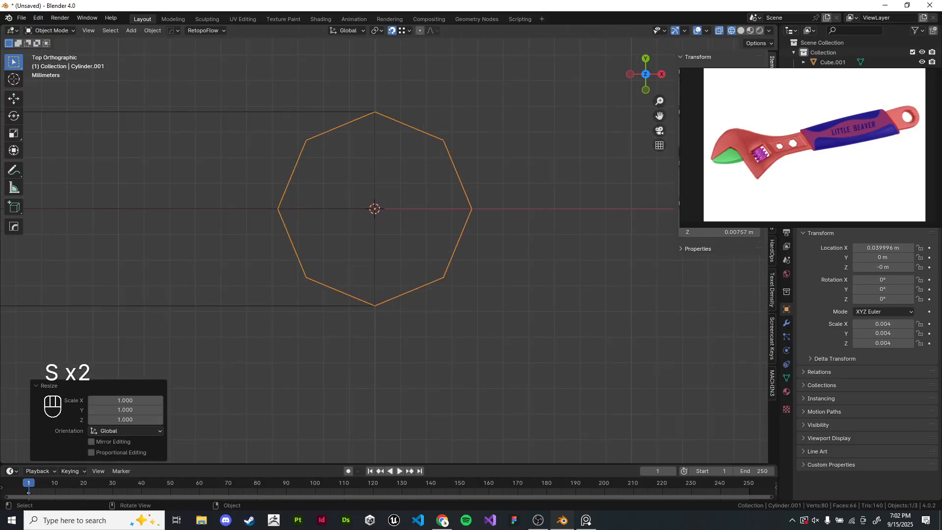
- Move the cylinder along X so its outline meets the end of the handle
key(g)
key(x)
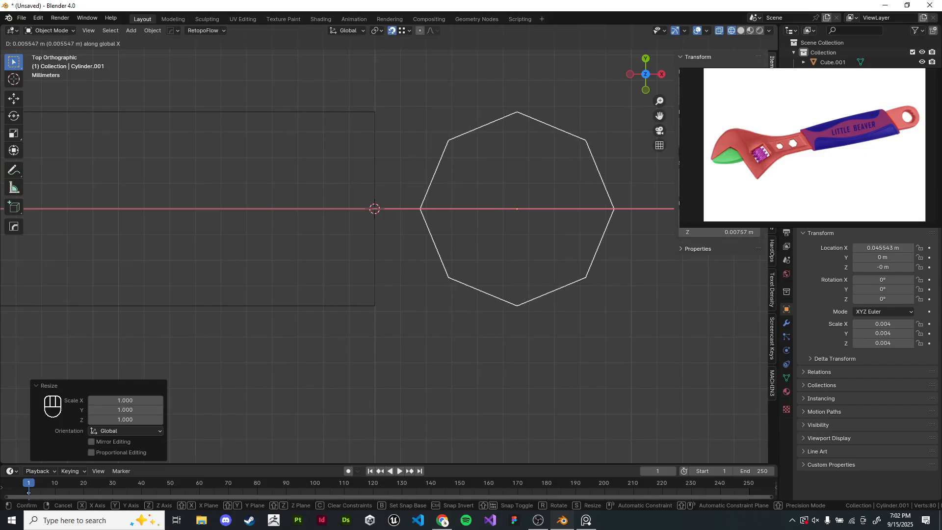
click(530, 235)
shift+middle_drag(530, 236, 486, 254)
- Delete the cylinder's vertices facing the handle, leaving the outer half of the cylinder
key(Tab)
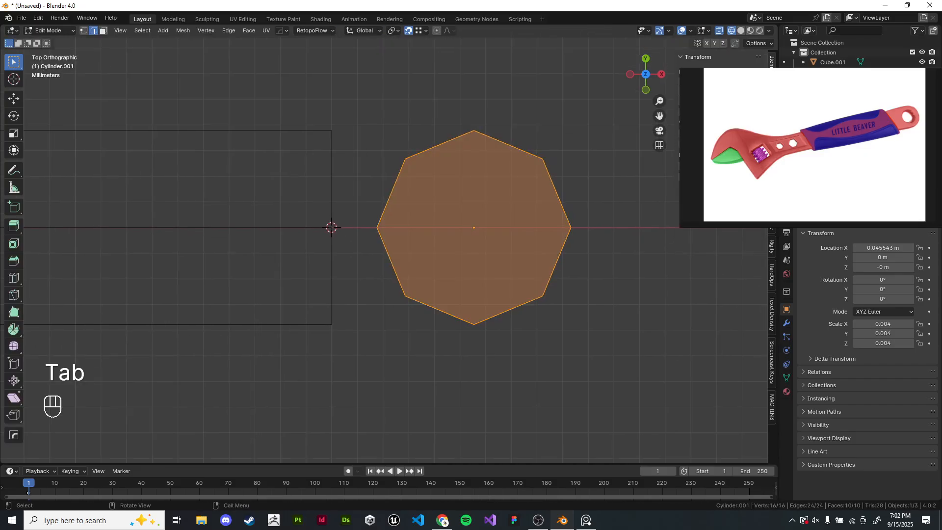
key(z)
mouse_move(343, 98)
mouse_down()
mouse_move(412, 319)
mouse_move(425, 440)
mouse_up()
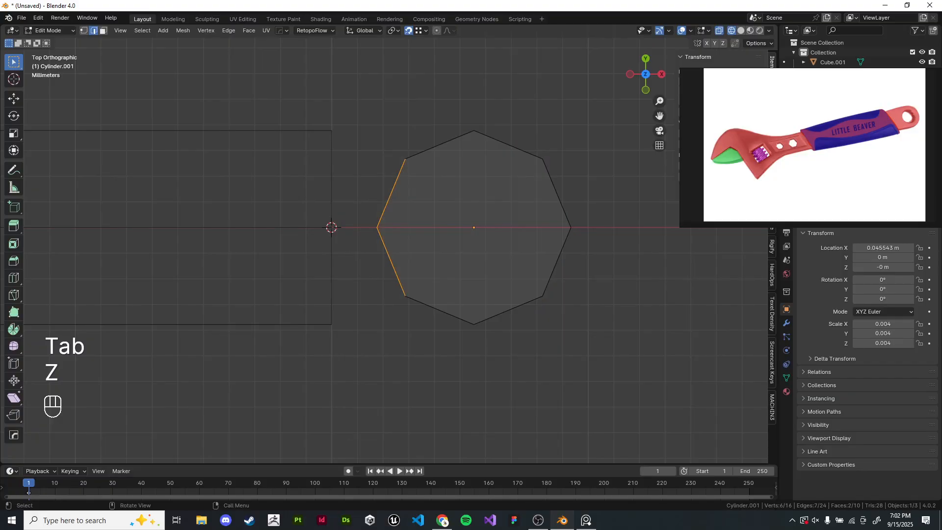
shift+middle_drag(594, 289, 554, 298)
key(x)
click(598, 277)
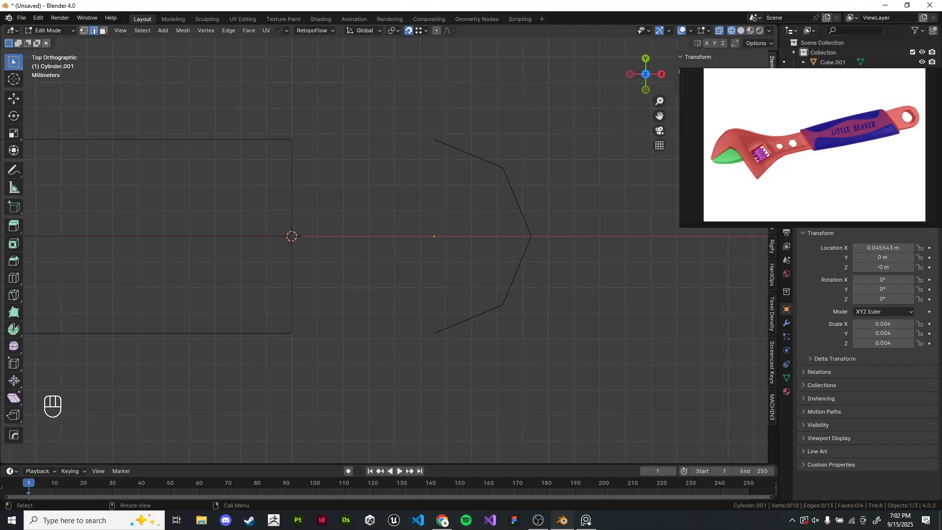
key(z)
mouse_move(568, 294)
middle_down()
mouse_move(593, 247)
mouse_move(612, 168)
middle_up()
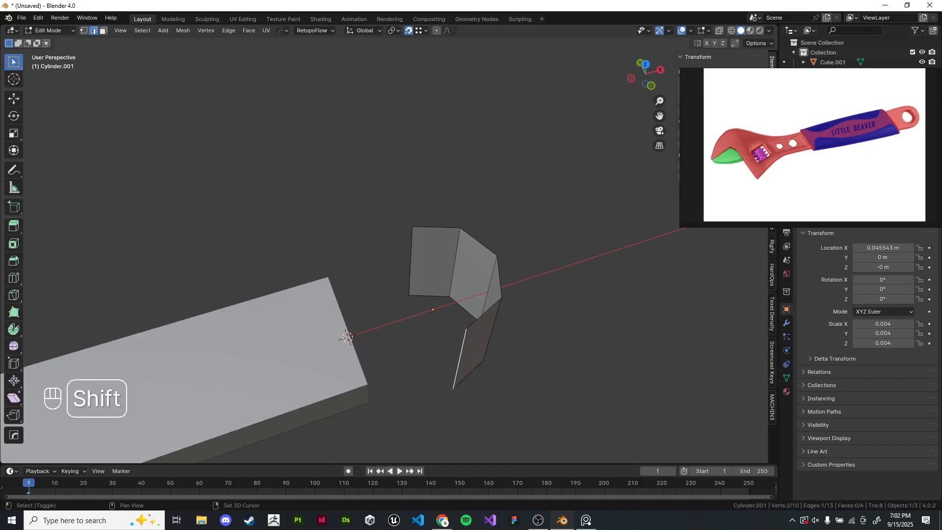
- Extrude the half cylinder's open end edge along X, snapping it to the handle's end corner
shift+click(460, 359)
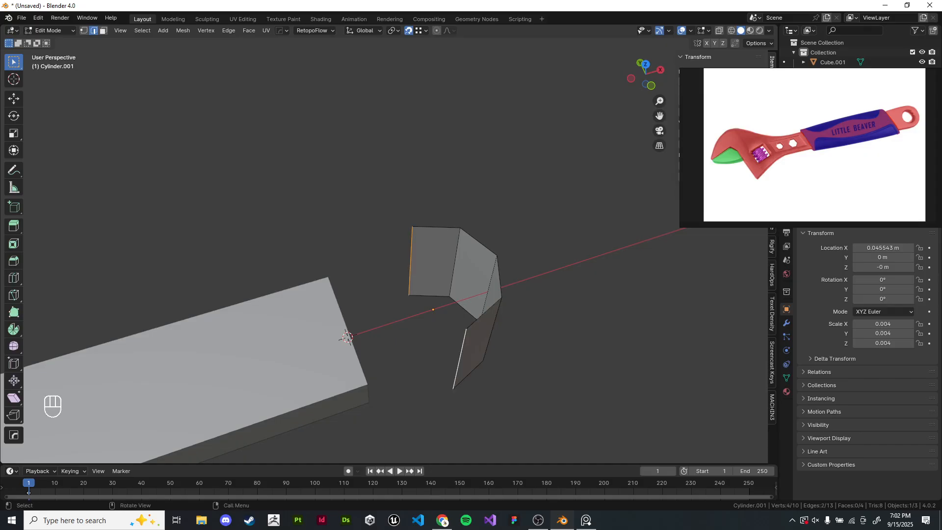
key(e)
key(x)
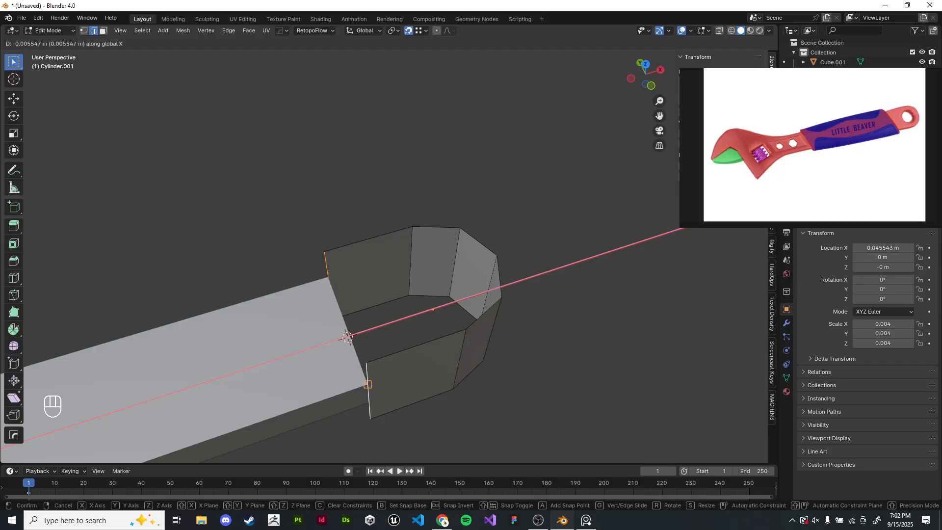
click(347, 338)
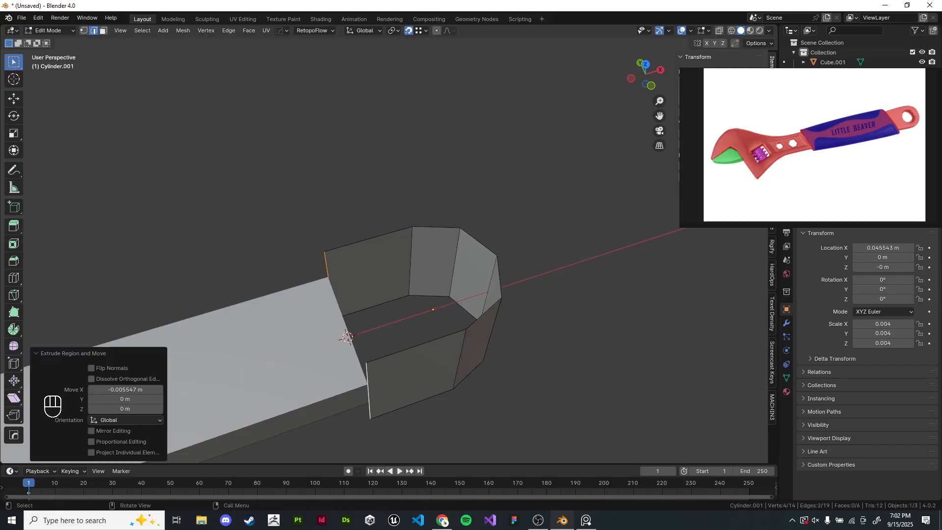
click(369, 239)
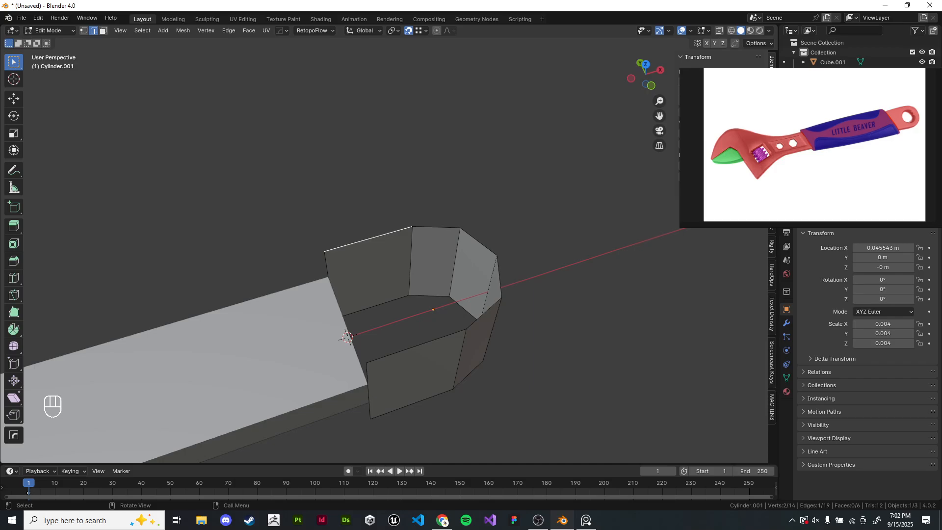
alt+shift+click(368, 238)
alt+shift+click(368, 239)
middle_drag(371, 238, 408, 115)
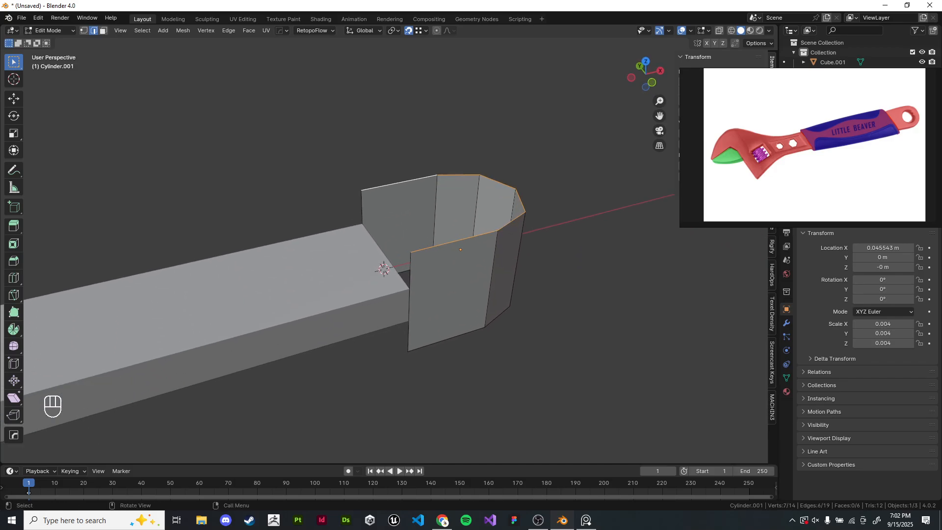
scroll(408, 116, up, 3)
key(g)
key(z)
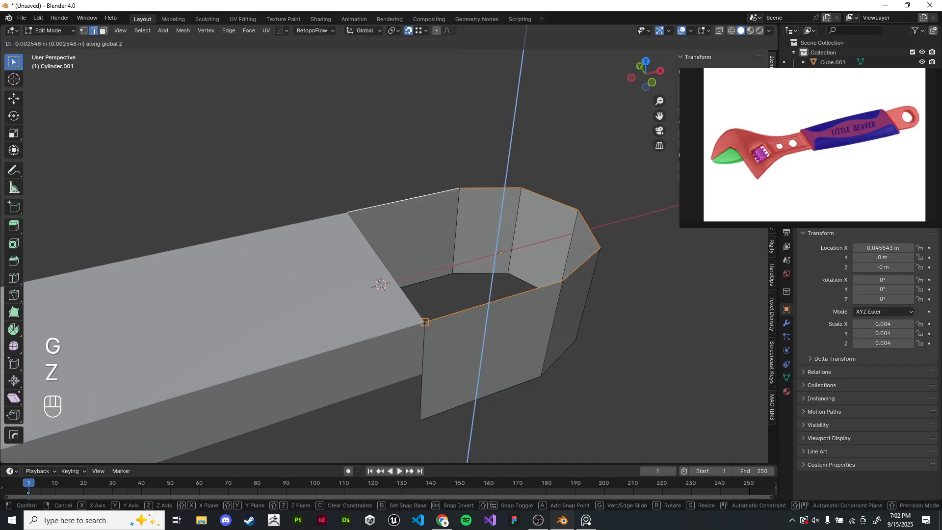
right_click(425, 322)
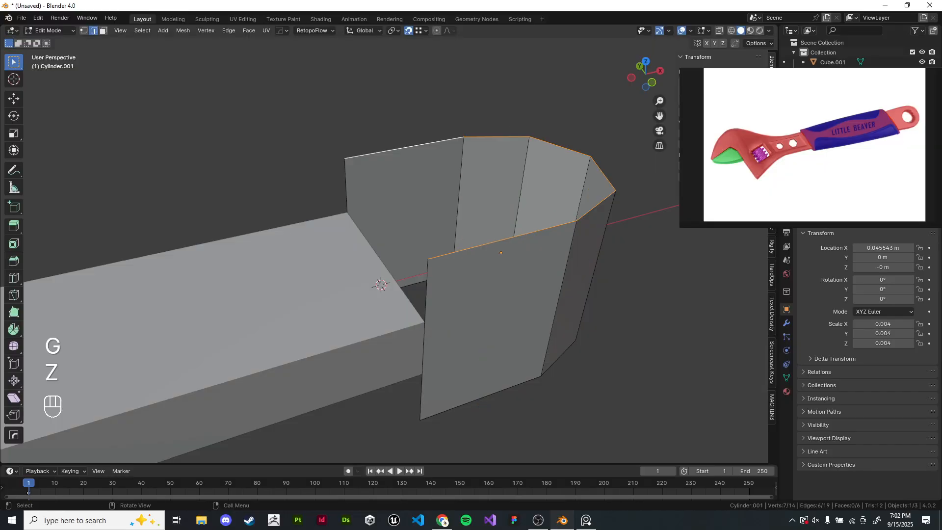
- In vertex mode, select the cylinder's top ring and move it along Z, snapping it to the handle's top corner
click(83, 31)
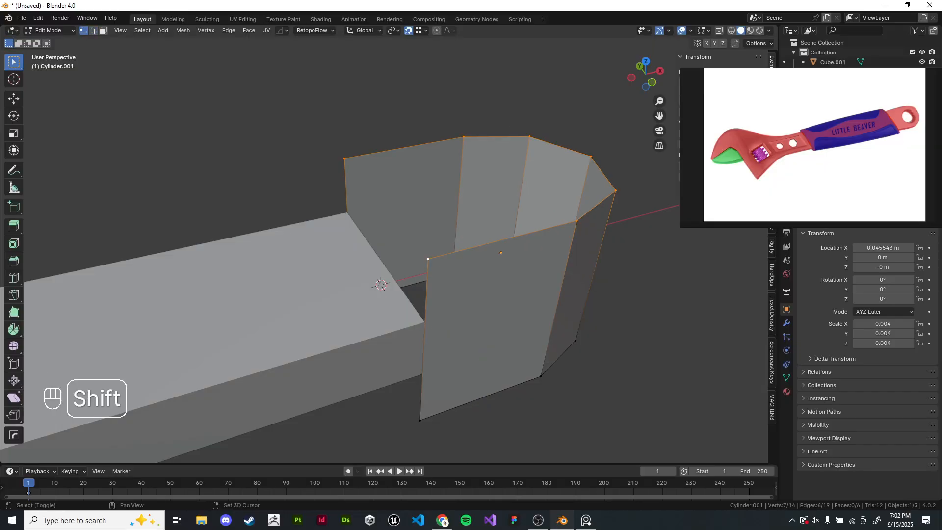
shift+middle_drag(428, 264, 430, 249)
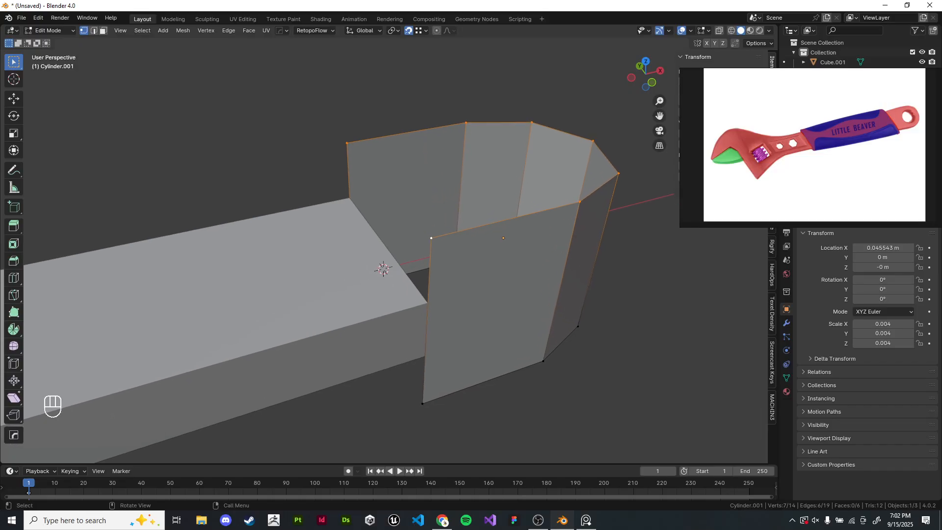
key(g)
key(z)
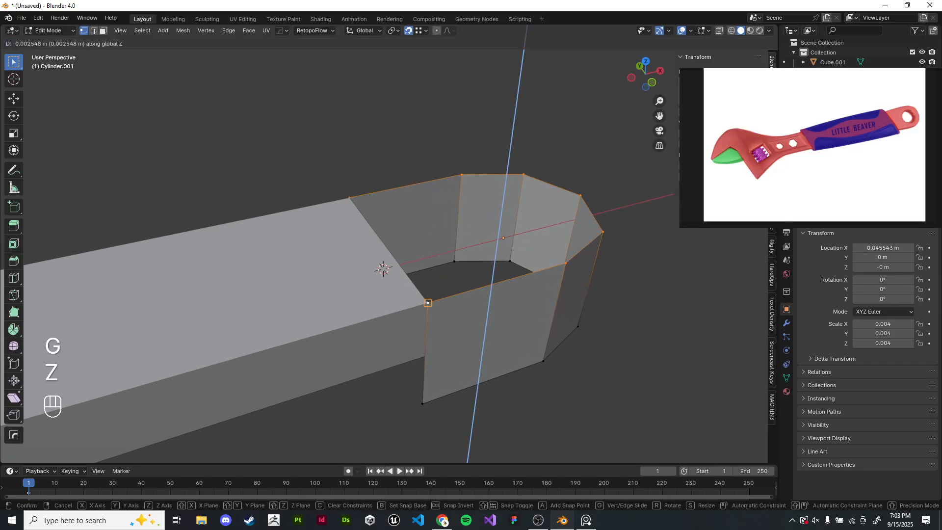
click(428, 303)
- Select the cylinder's bottom edge loop and move it along Z, snapping it to the handle's bottom corner
middle_drag(428, 303, 426, 292)
click(483, 351)
alt+shift+click(497, 306)
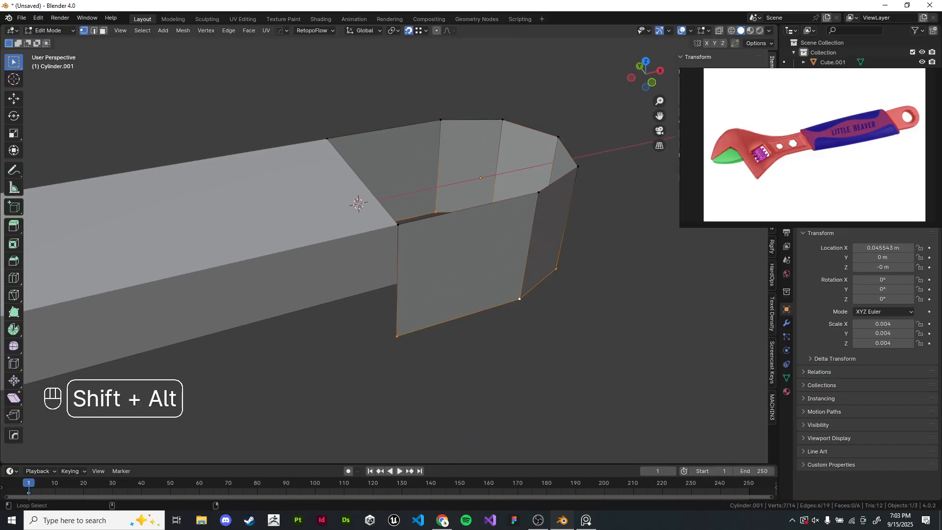
shift+click(397, 336)
shift+click(397, 336)
scroll(392, 339, up, 2)
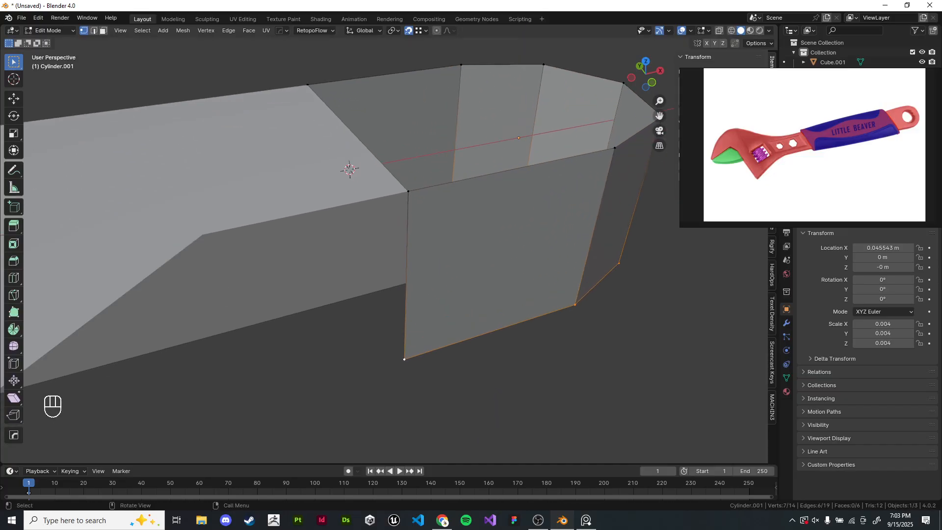
key(g)
key(z)
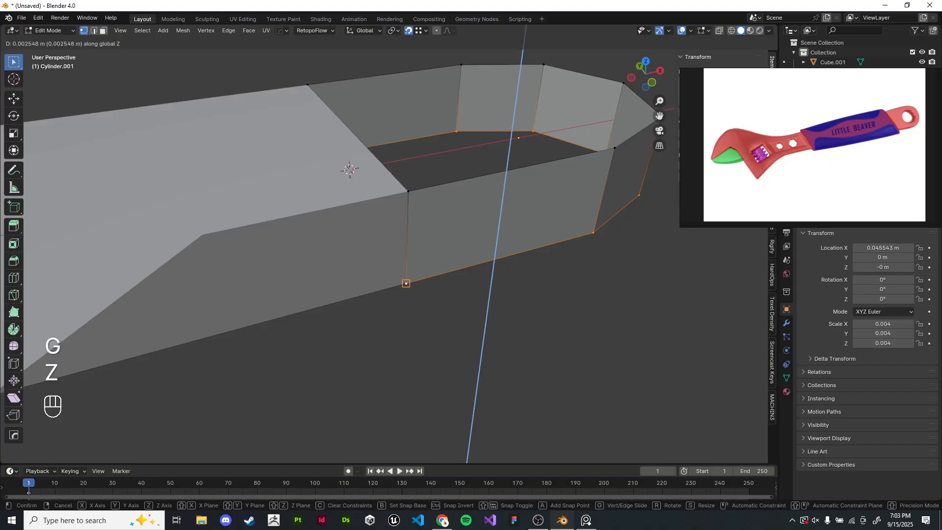
click(406, 283)
- Join the half cylinder and the handle into one object and enter Edit Mode
scroll(417, 294, down, 4)
click(454, 316)
middle_drag(453, 316, 288, 280)
scroll(316, 303, up, 2)
key(Tab)
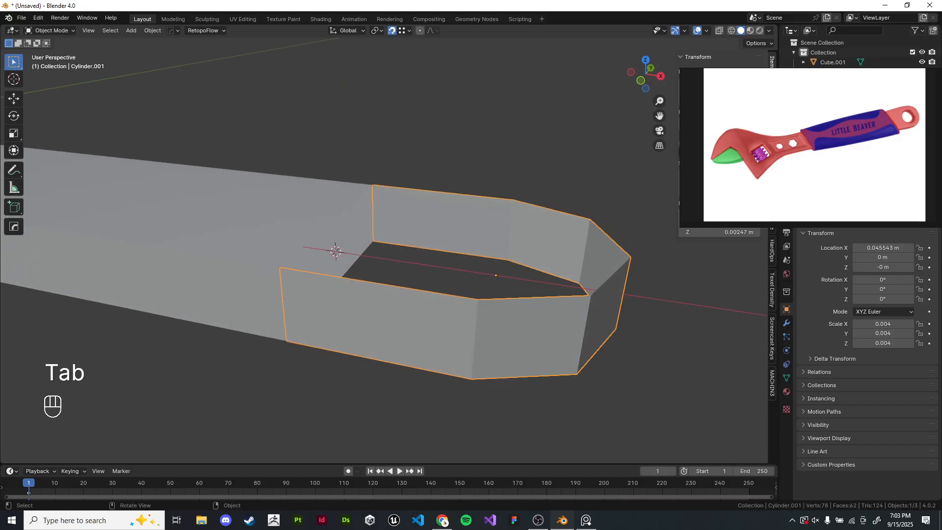
scroll(287, 280, down, 2)
click(289, 255)
shift+click(363, 292)
shift+middle_drag(363, 291, 380, 301)
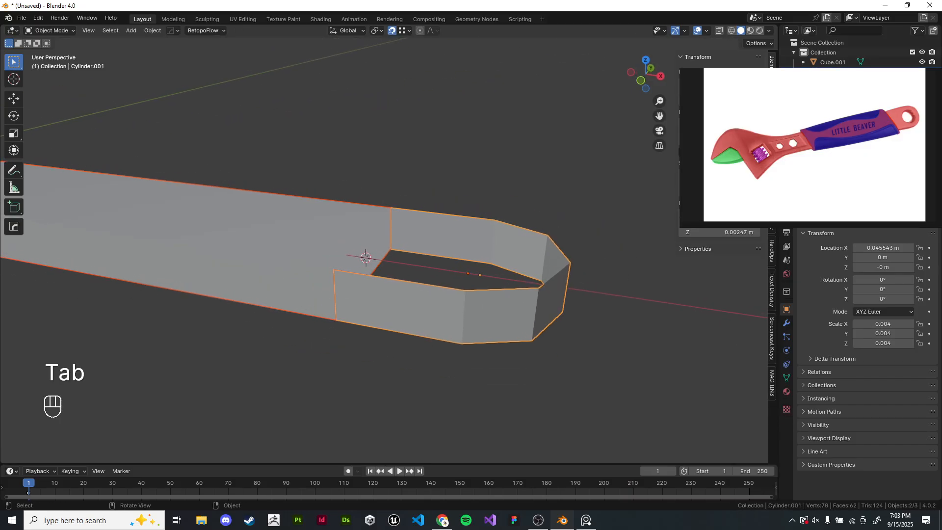
shift+click(299, 267)
click(323, 360)
click(301, 272)
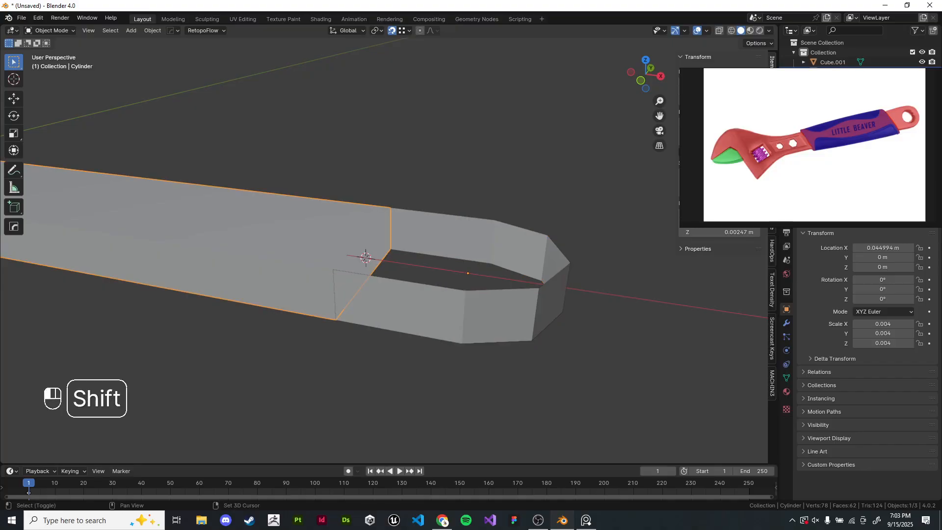
shift+click(385, 304)
key(ctrl+j)
key(Tab)
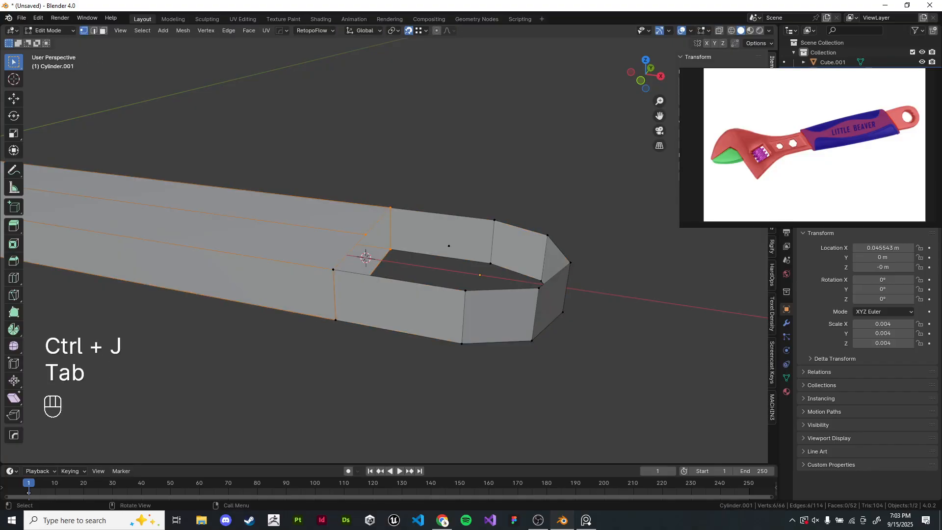
- Delete a stray vertex inside the cylinder's opening
middle_drag(436, 275, 423, 277)
click(465, 248)
key(x)
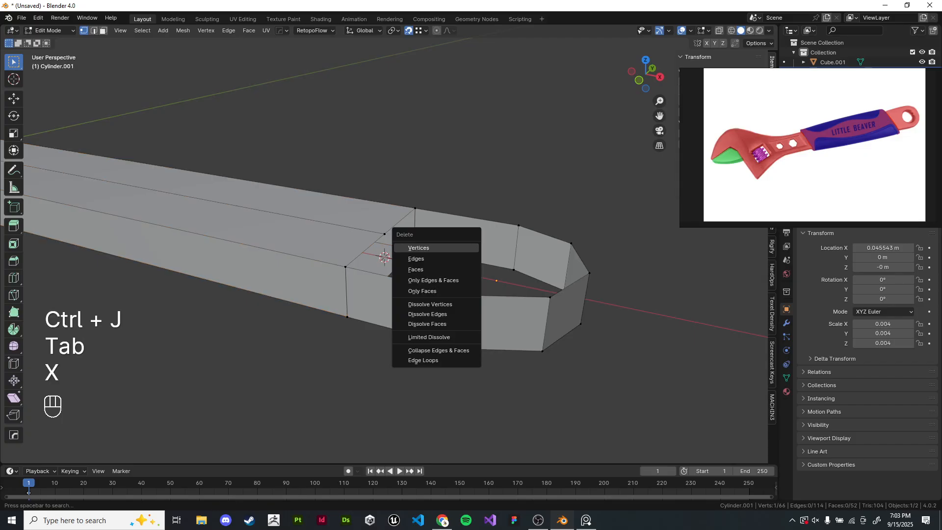
click(463, 248)
- Select all vertices and merge them by distance
key(a)
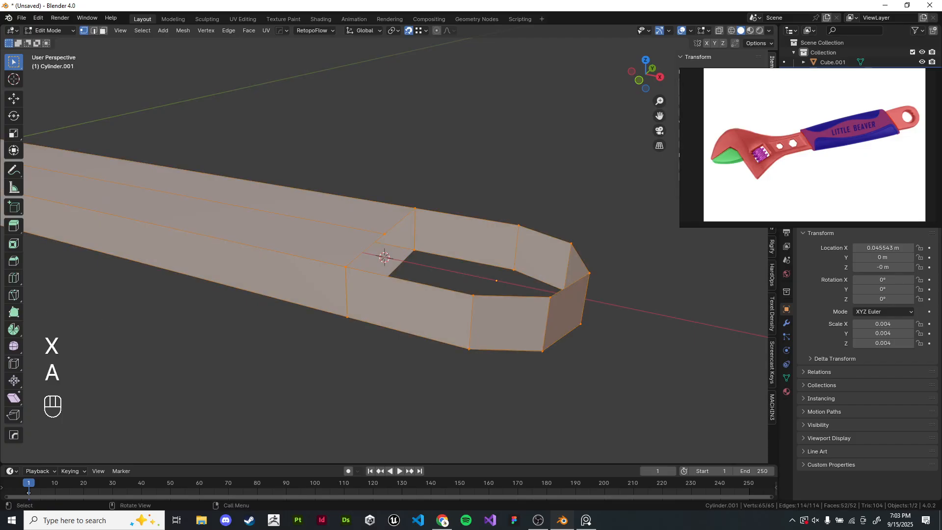
key(m)
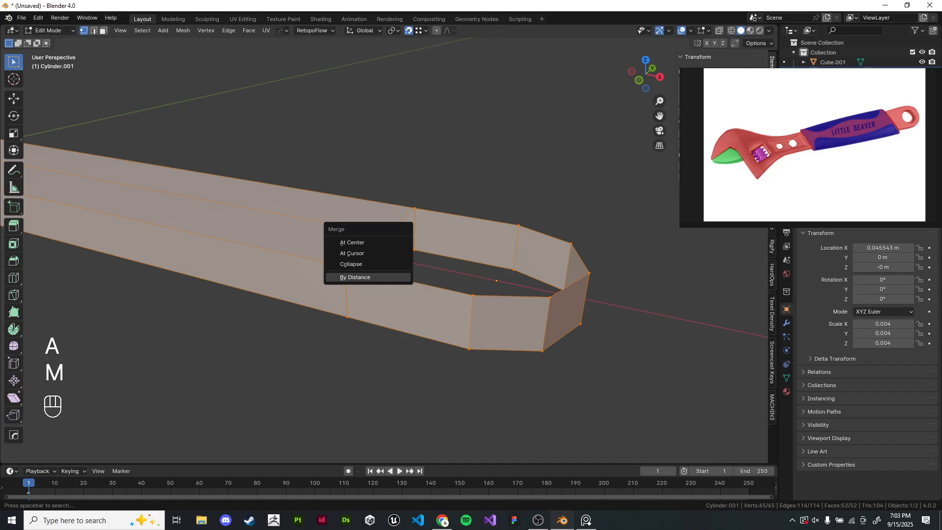
click(369, 277)
key(Tab)
key(Tab)
- Check the joined mesh's connectivity by selecting linked geometry from a ring vertex and trial-moving it
click(518, 225)
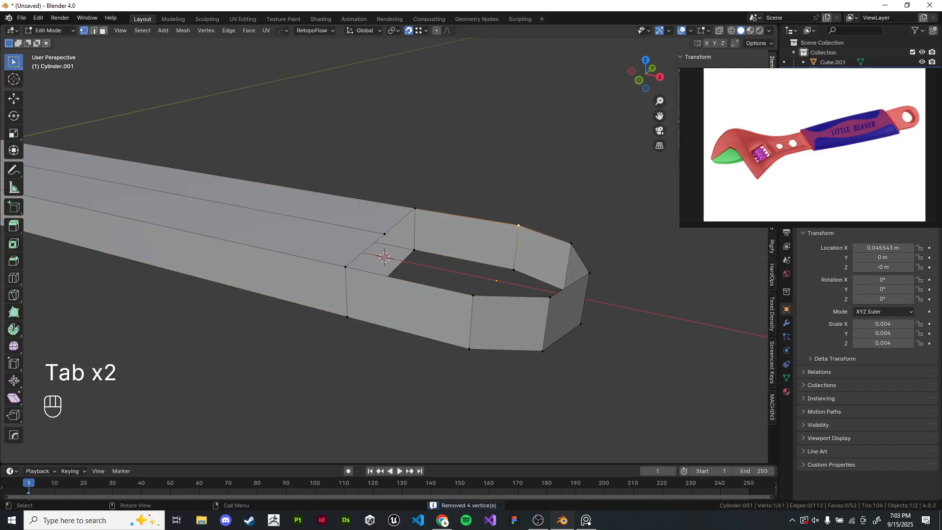
key(l)
scroll(518, 225, down, 4)
key(g)
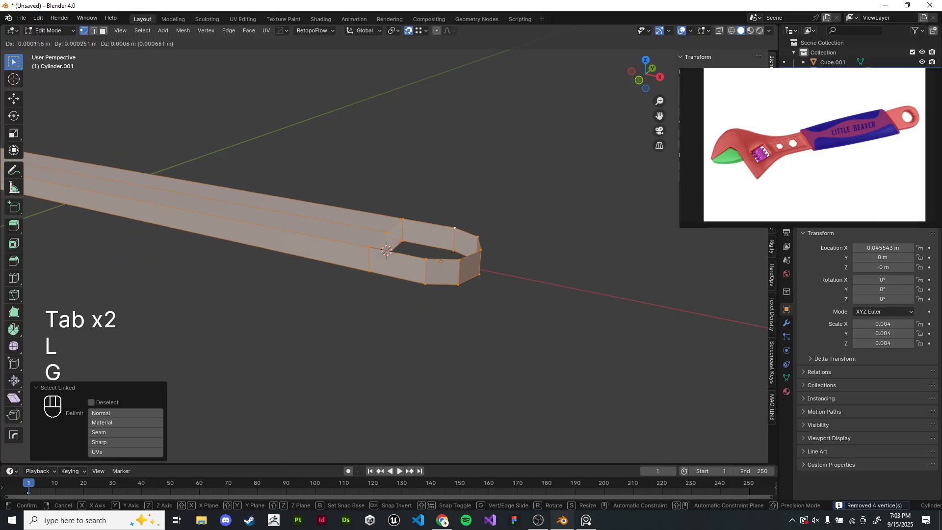
right_click(518, 225)
scroll(519, 225, up, 3)
key(Tab)
middle_drag(518, 225, 479, 304)
scroll(382, 245, up, 2)
key(Tab)
- Delete the remaining loose vertex in the middle of the handle's rounded end
shift+middle_drag(248, 223, 281, 235)
click(282, 235)
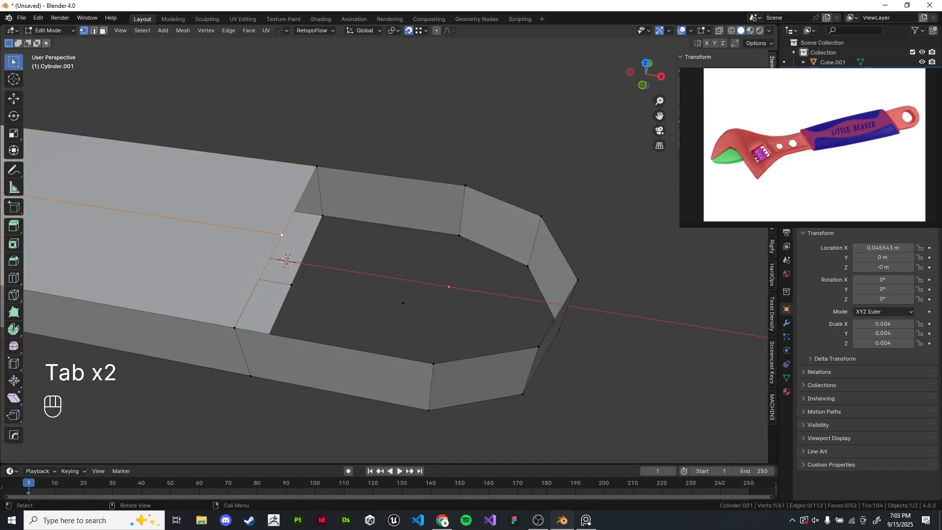
shift+click(541, 216)
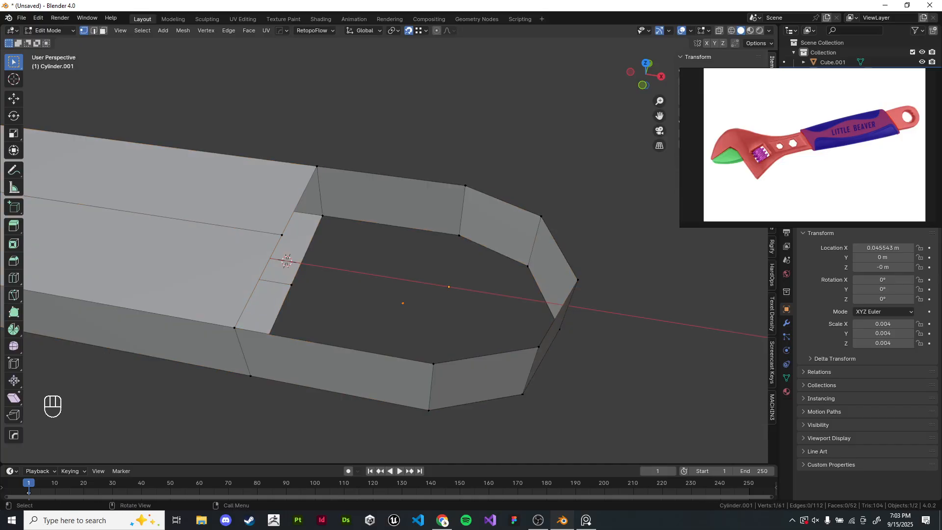
key(x)
click(400, 261)
shift+middle_drag(400, 261, 428, 238)
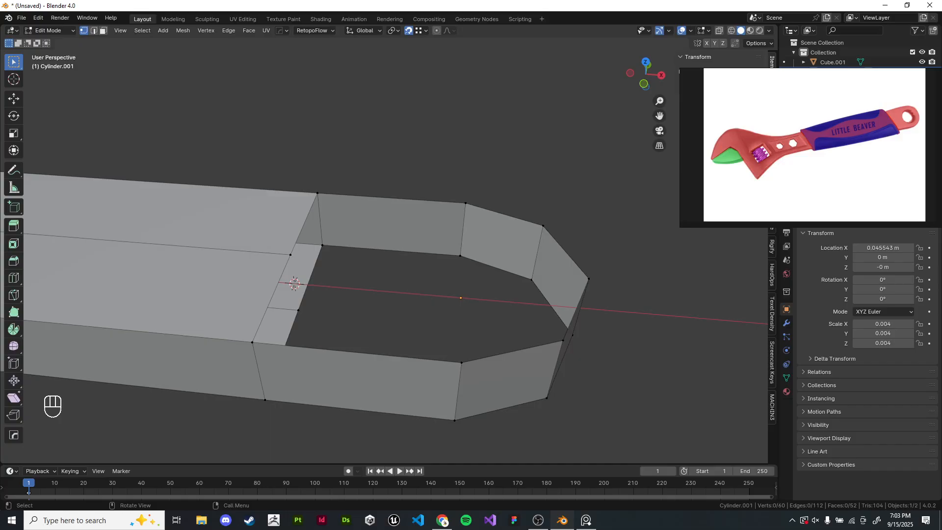
- Undo the recent edits to the cylinder ring
key(ctrl+z)
key(ctrl+z)
key(ctrl+z)
key(ctrl+z)
key(ctrl+z)
key(ctrl+z)
key(ctrl+z)
key(ctrl+z)
key(ctrl+z)
key(ctrl+z)
key(ctrl+z)
key(ctrl+z)
key(ctrl+z)
key(ctrl+z)
key(ctrl+z)
key(ctrl+z)
key(ctrl+z)
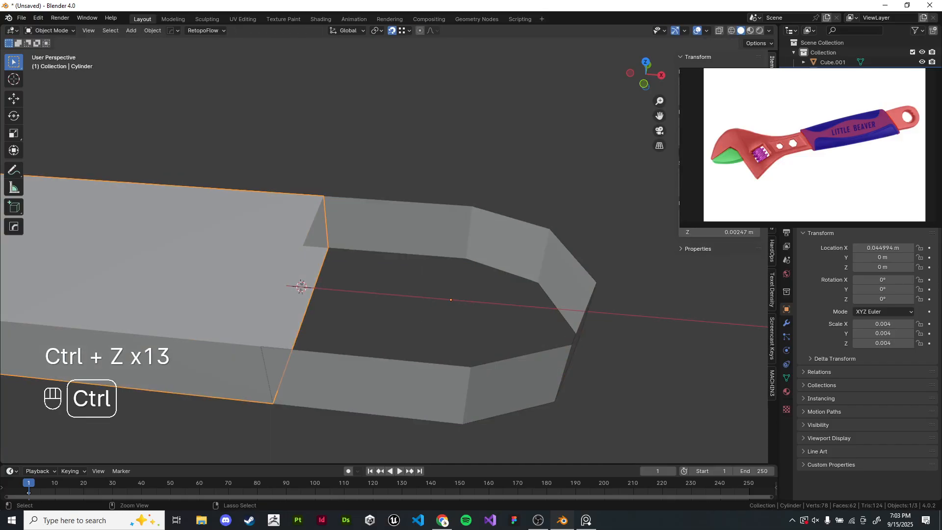
key(ctrl+z)
key(ctrl+z)
key(ctrl+z)
key(ctrl+z)
key(ctrl+z)
key(ctrl+z)
key(ctrl+z)
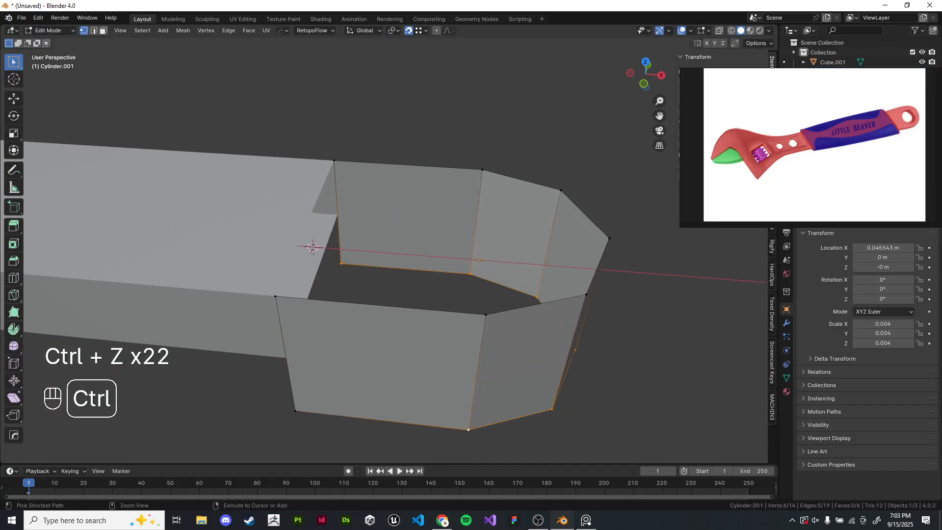
- Set the snapping base to Closest
middle_drag(372, 275, 414, 285)
key(Tab)
key(Tab)
click(419, 30)
click(383, 60)
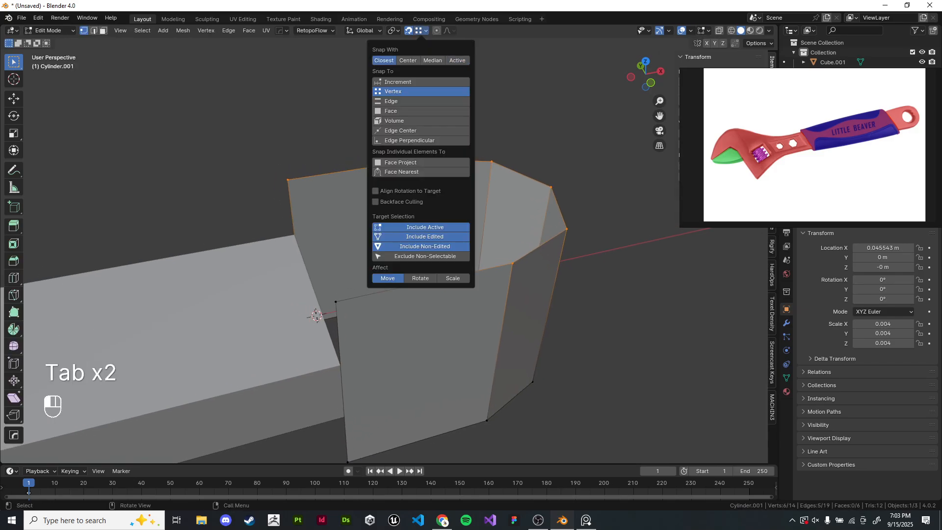
middle_drag(343, 245, 349, 223)
key(a)
shift+middle_drag(349, 280, 406, 223)
drag(277, 97, 687, 276)
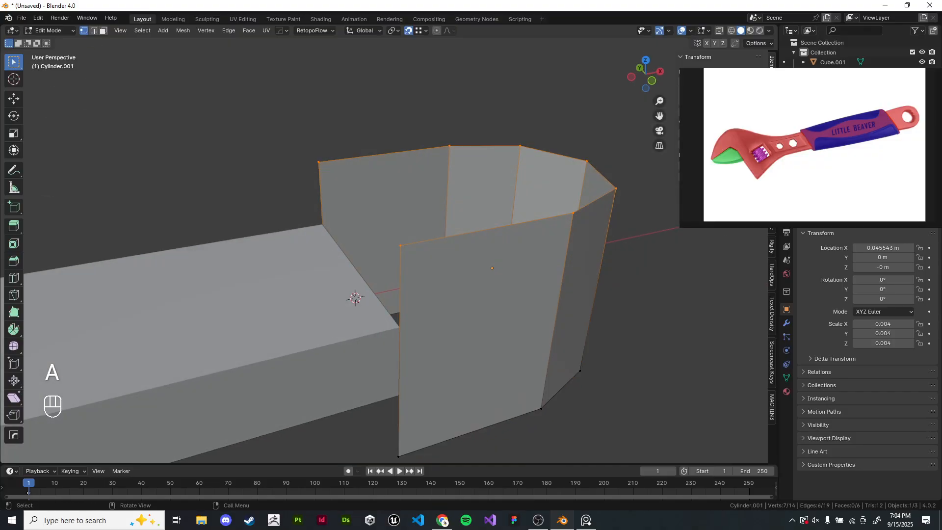
middle_drag(441, 255, 440, 251)
key(g)
right_click(318, 235)
key(g)
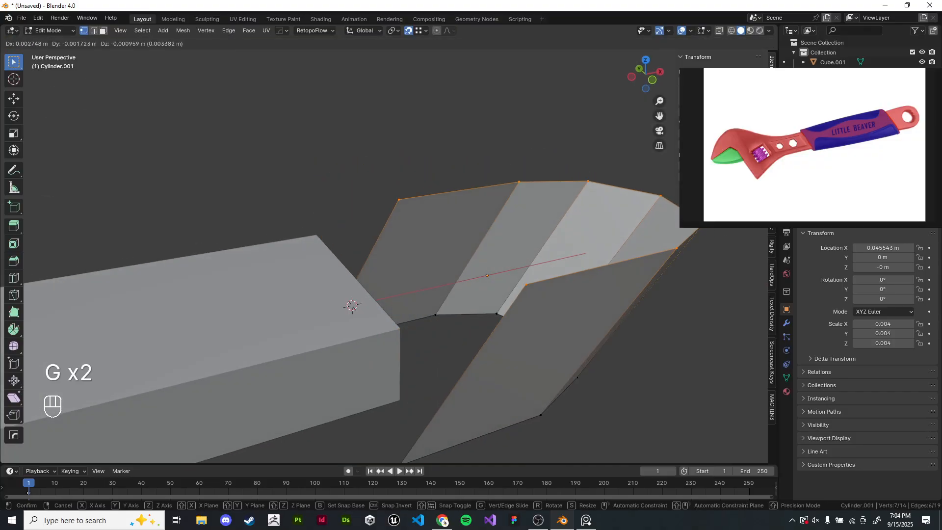
right_click(353, 304)
key(a)
key(g)
right_click(398, 325)
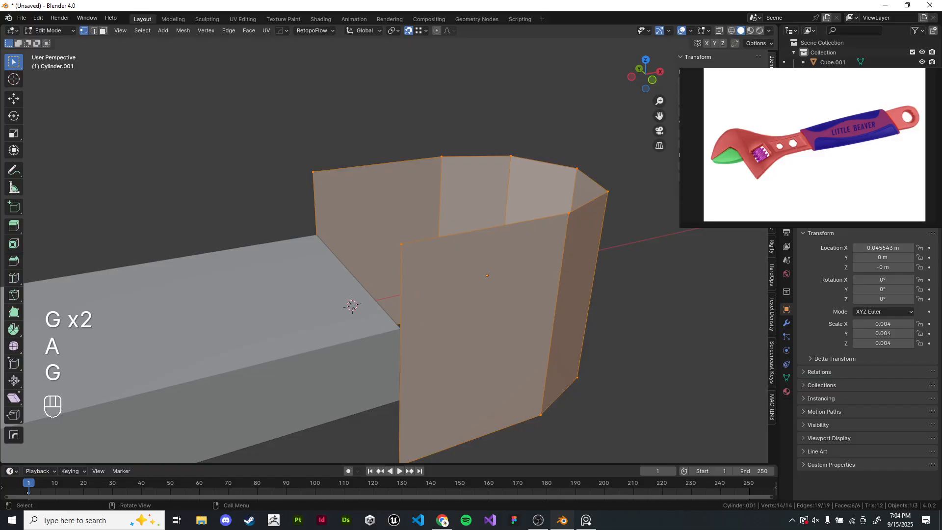
- Set the snapping base to Active and select a vertex on the ring's upper edge
scroll(398, 304, down, 1)
shift+middle_drag(398, 304, 376, 269)
click(422, 30)
click(457, 61)
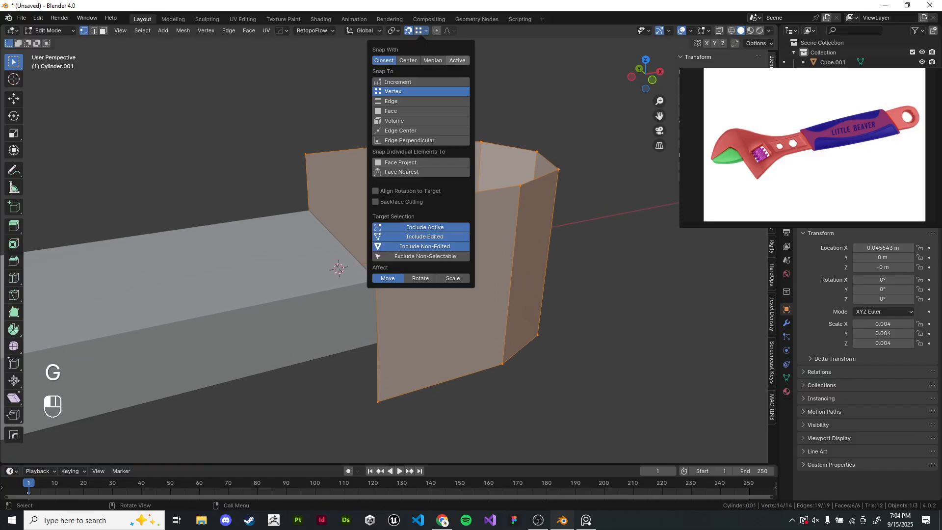
shift+middle_drag(520, 157, 547, 165)
click(608, 162)
alt+shift+click(527, 198)
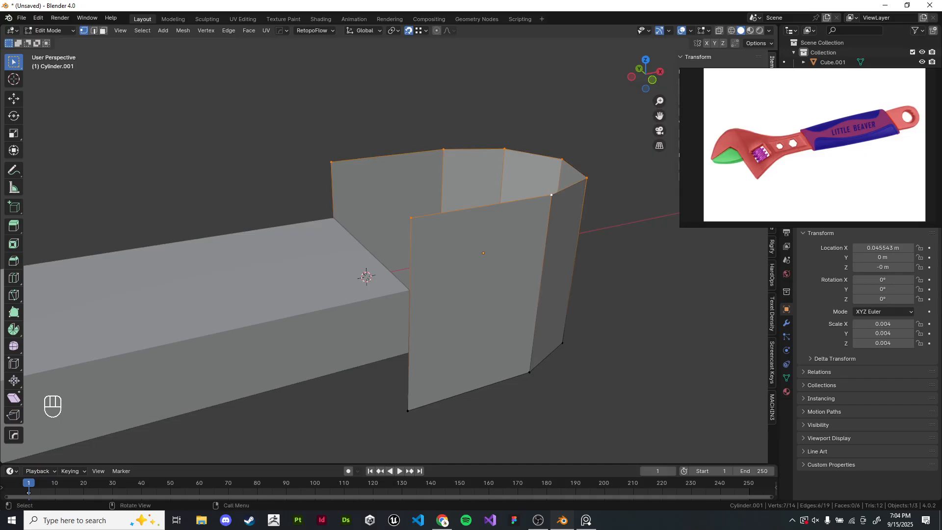
shift+middle_drag(527, 198, 511, 171)
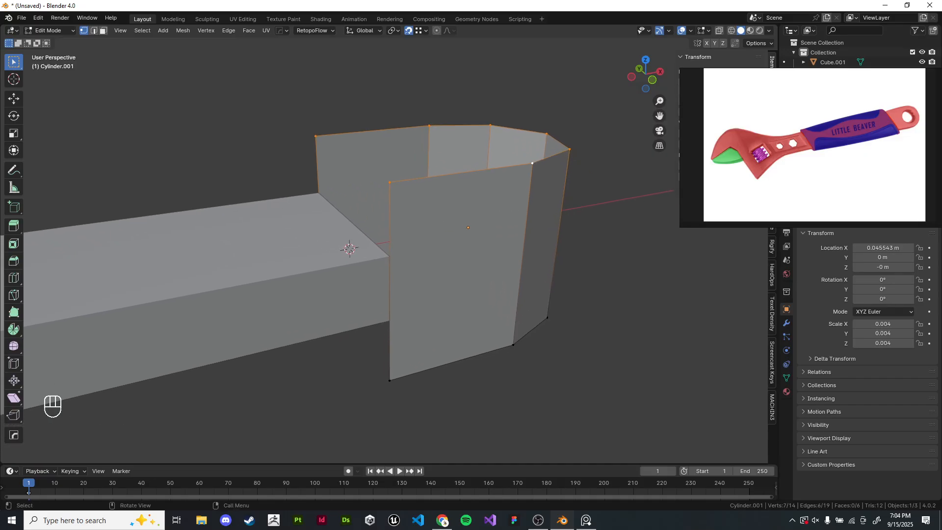
key(g)
key(z)
right_click(389, 257)
key(g)
key(z)
right_click(389, 256)
key(g)
key(g)
key(g)
key(g)
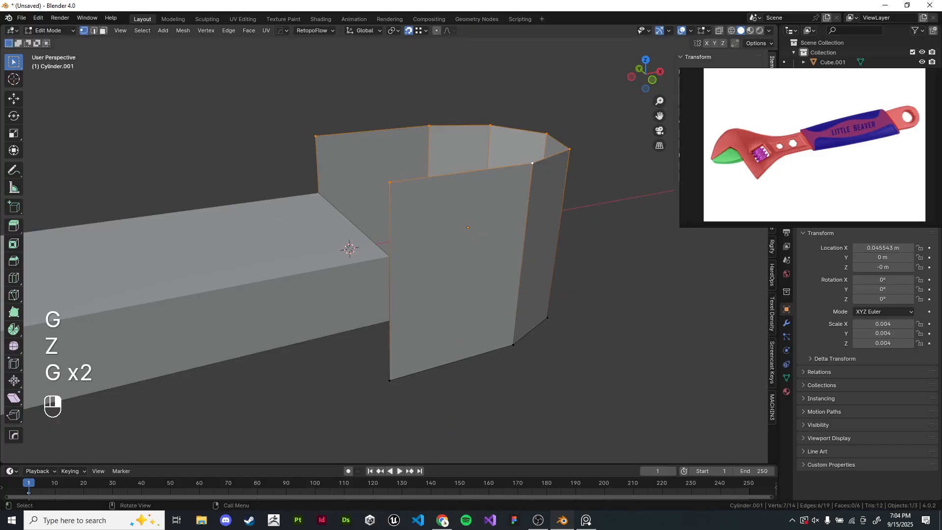
right_click(390, 257)
key(g)
key(z)
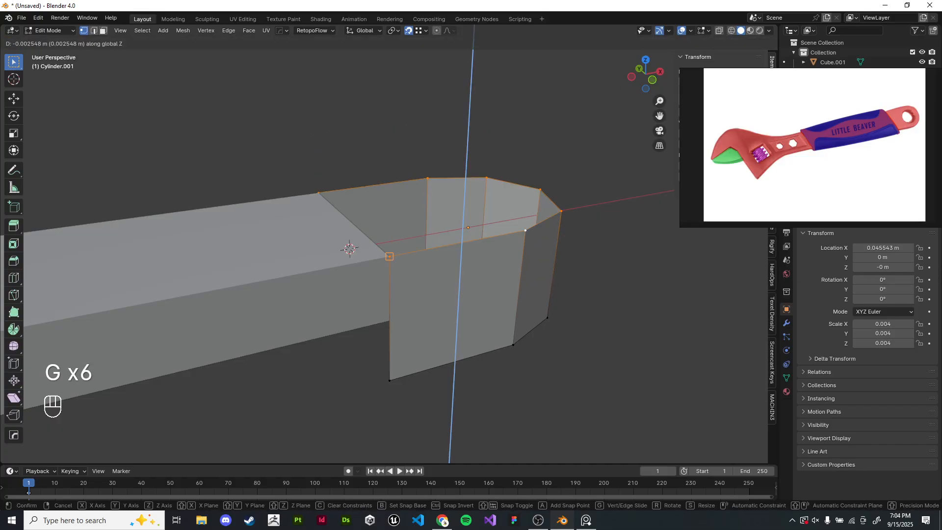
right_click(390, 257)
key(g)
key(z)
right_click(390, 256)
key(g)
key(z)
right_click(390, 256)
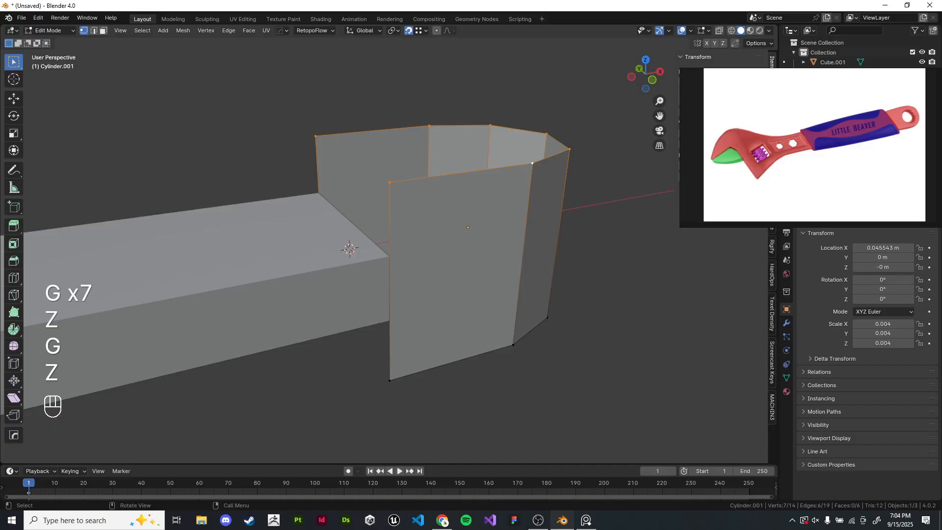
key(g)
key(z)
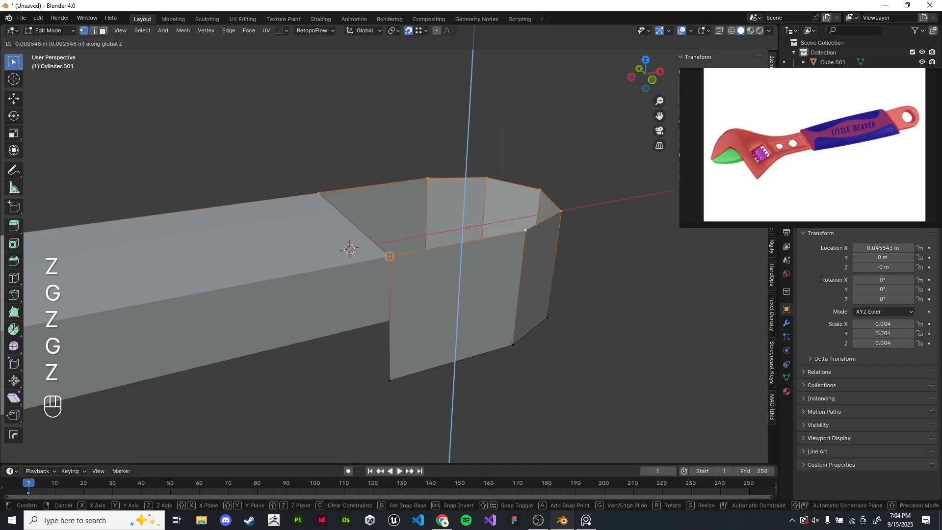
right_click(390, 257)
middle_drag(389, 257, 392, 275)
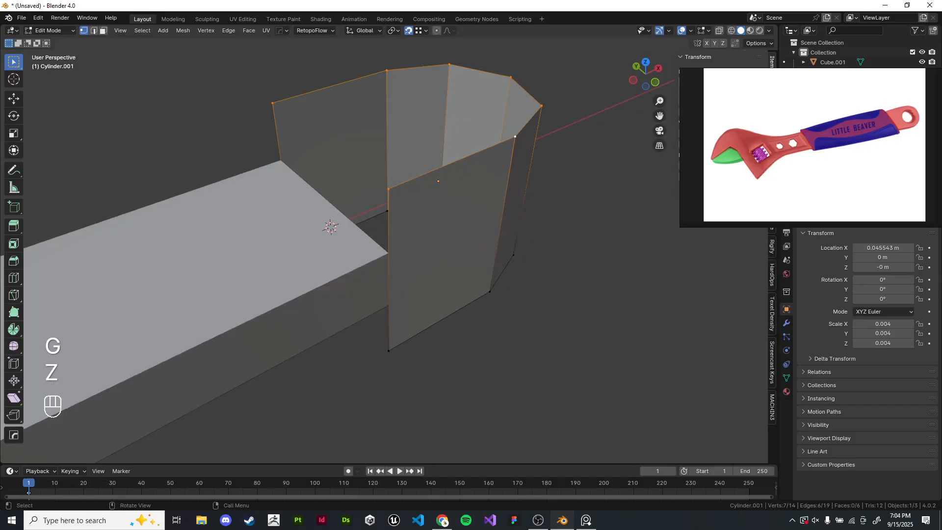
- Select the whole ring and move it freely away from the handle
key(a)
key(g)
click(538, 252)
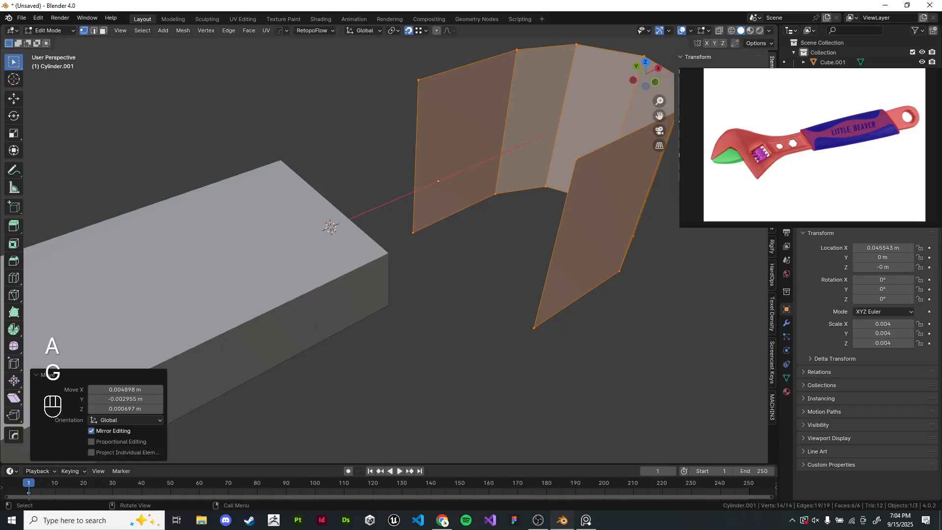
click(419, 30)
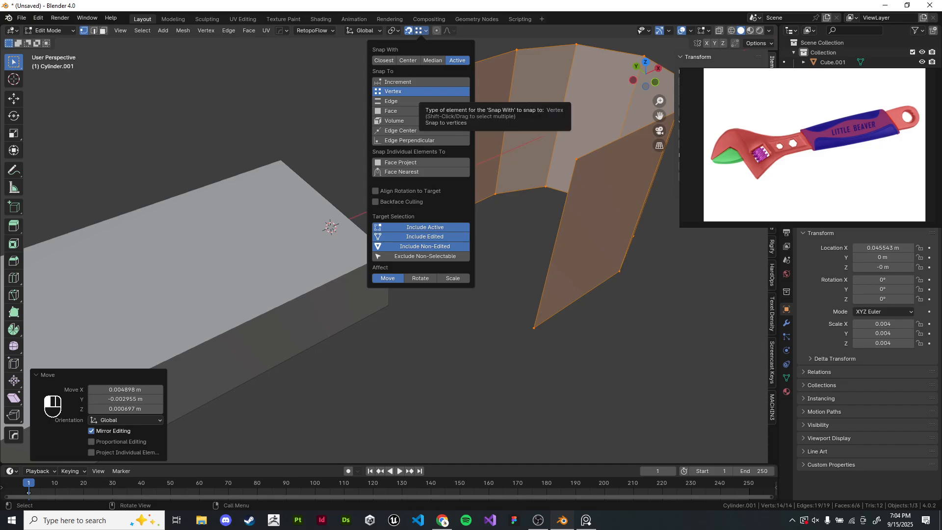
mouse_move(564, 162)
shift+middle_down()
mouse_move(532, 175)
mouse_move(549, 171)
shift+middle_up()
click(537, 176)
key(g)
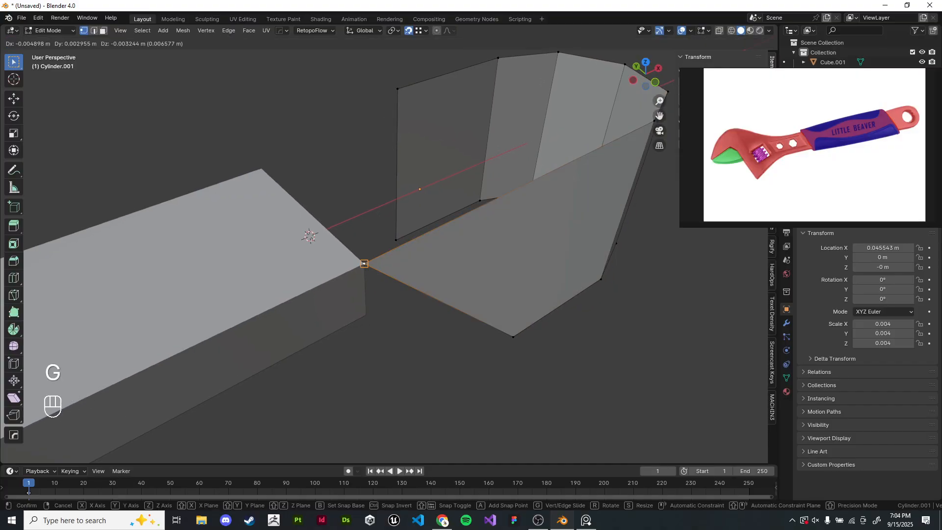
key(g)
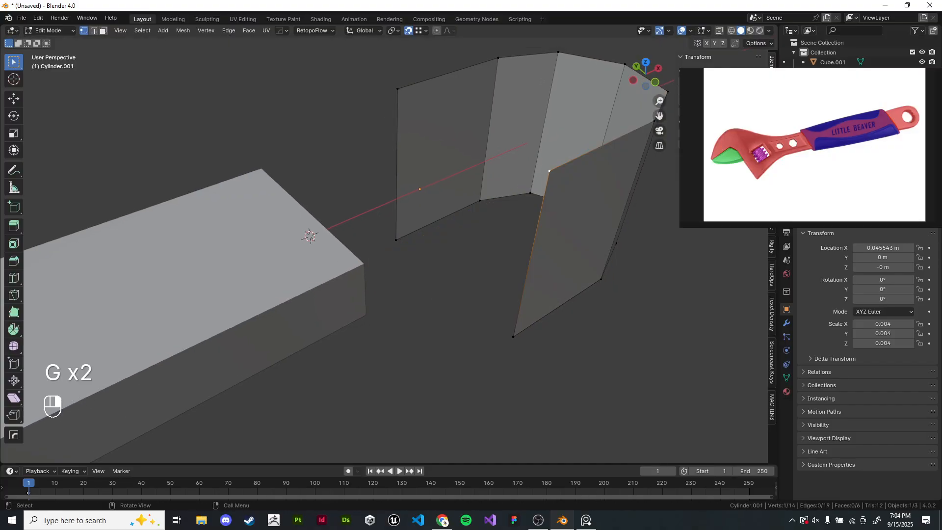
key(g)
right_click(364, 263)
shift+middle_drag(363, 263, 310, 280)
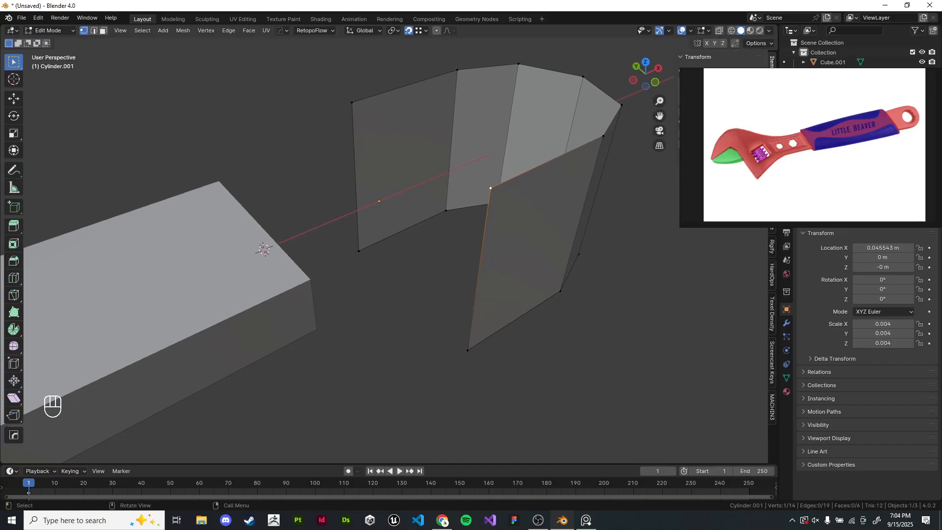
- Select the linked geometry, return to Object Mode and delete the old cylinder object
key(ctrl+l)
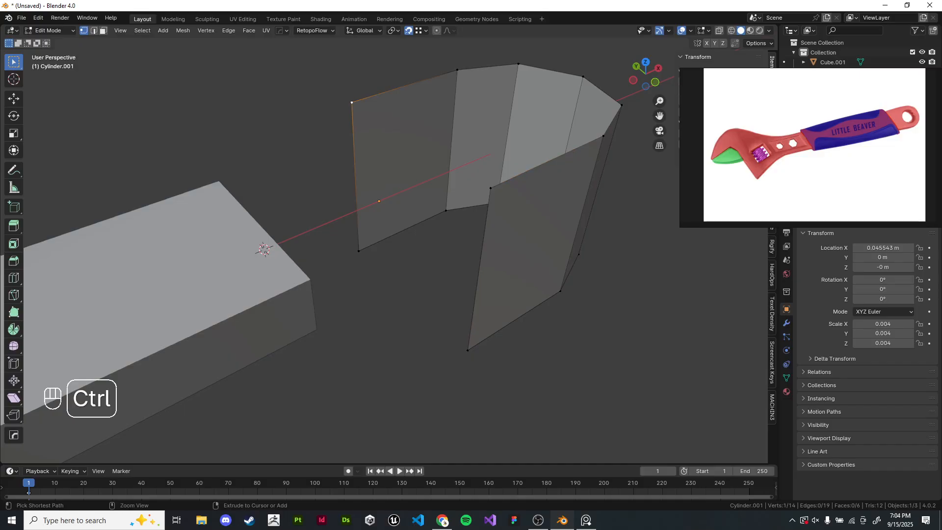
key(Tab)
key(x)
- Add a new cylinder and view it from the top in wireframe shading
key(shift+a)
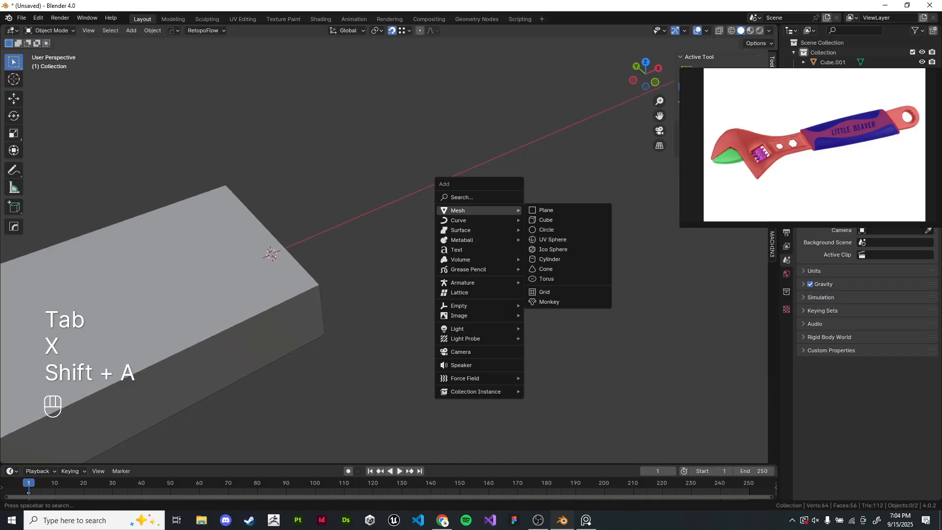
click(544, 259)
key(KP_7)
scroll(584, 274, down, 20)
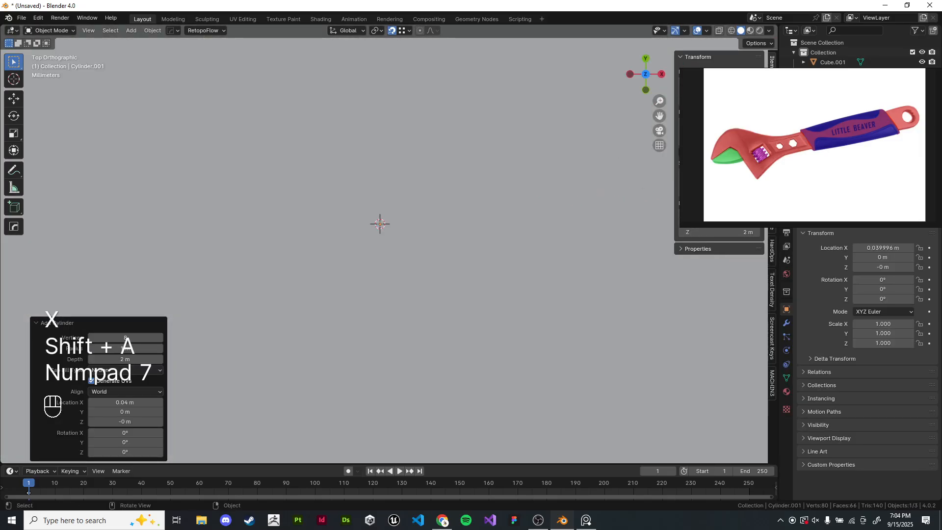
key(z)
click(506, 274)
- Scale the new cylinder down to about 0.004 so it fits the handle's end
scroll(506, 274, up, 6)
key(s)
key(s)
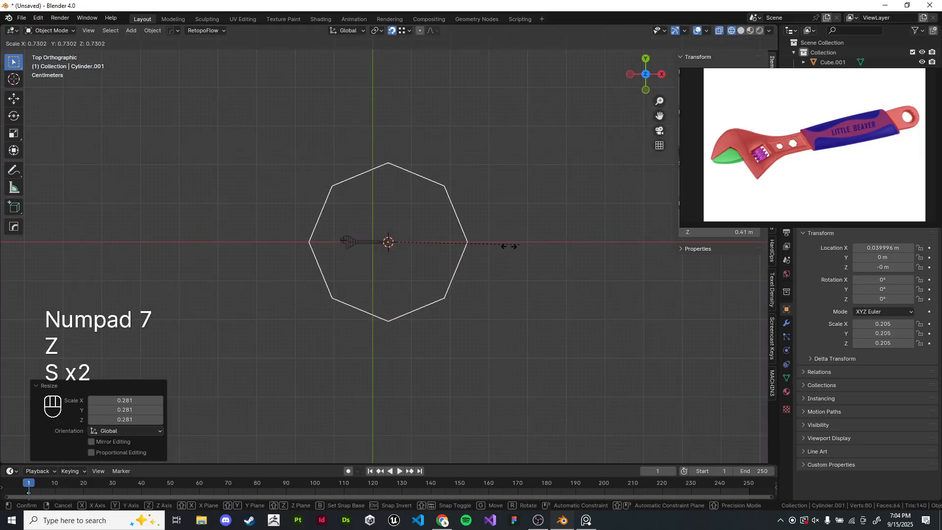
scroll(383, 235, up, 6)
scroll(390, 244, up, 2)
key(s)
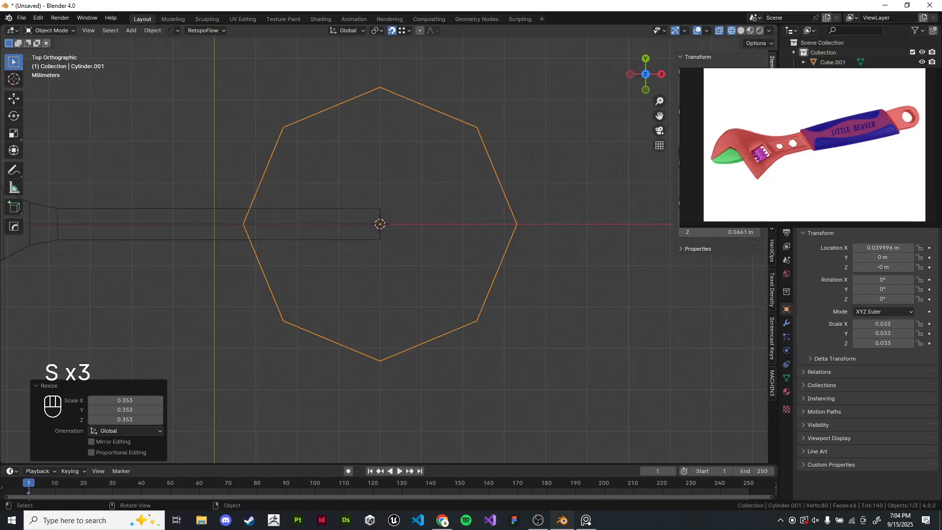
key(s)
click(388, 243)
scroll(389, 244, up, 10)
key(s)
click(365, 193)
shift+middle_drag(365, 194, 411, 333)
scroll(380, 211, up, 5)
shift+middle_drag(381, 211, 359, 294)
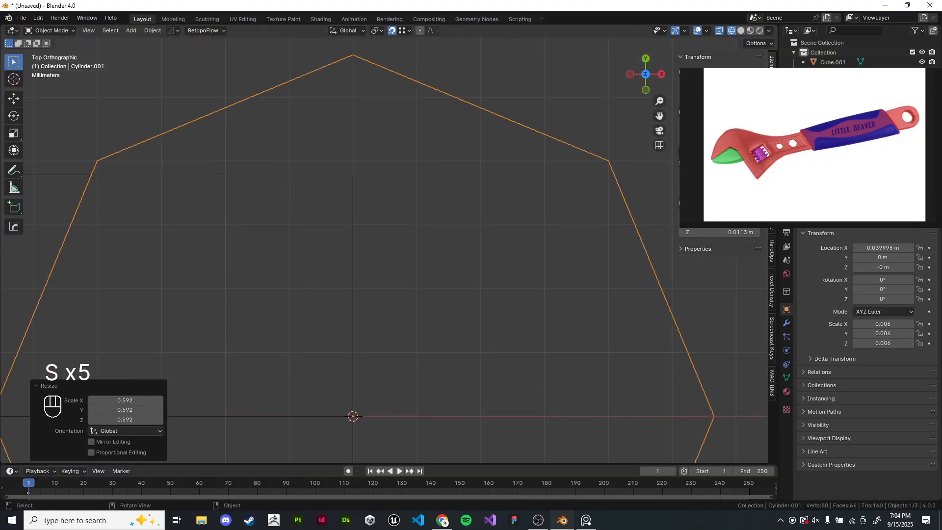
key(s)
click(472, 208)
scroll(387, 153, up, 6)
shift+middle_drag(295, 183, 368, 181)
scroll(368, 181, up, 6)
shift+middle_drag(464, 162, 526, 87)
key(s)
click(525, 156)
shift+middle_drag(525, 156, 479, 222)
key(s)
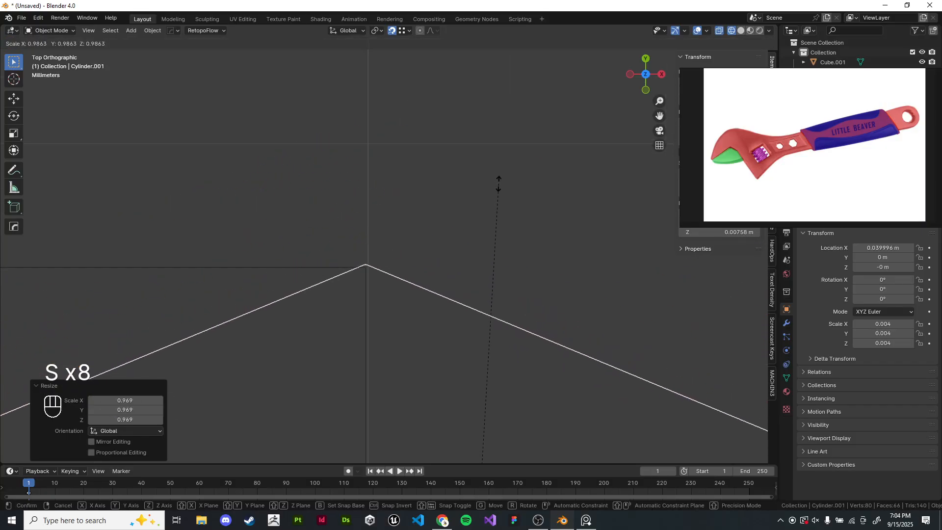
click(499, 186)
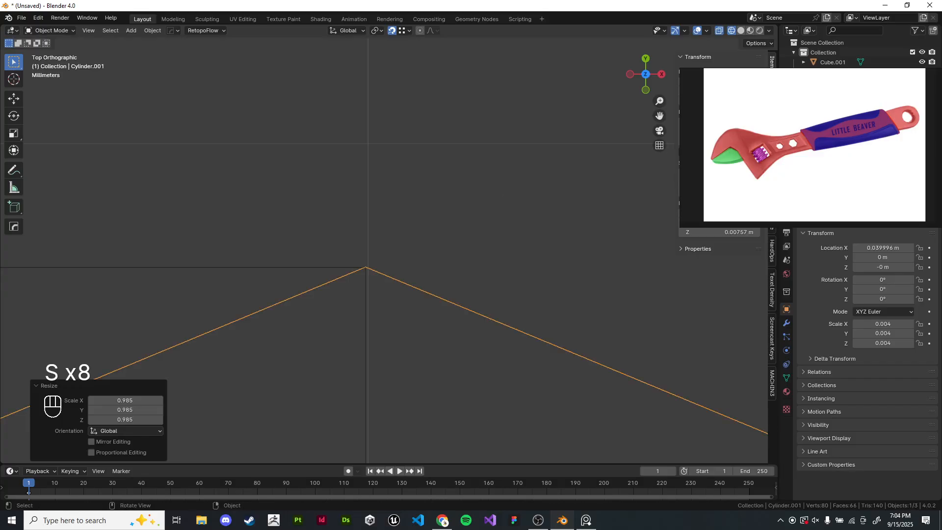
key(s)
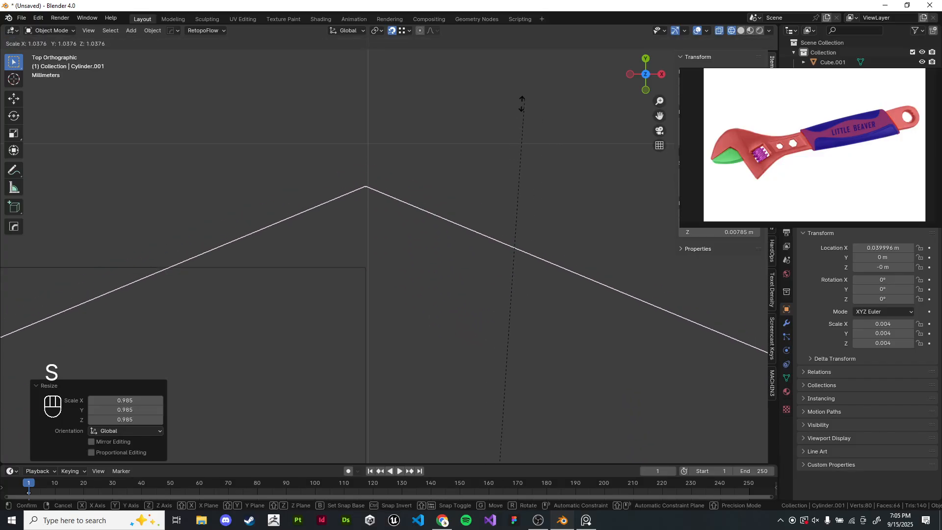
right_click(472, 174)
key(s)
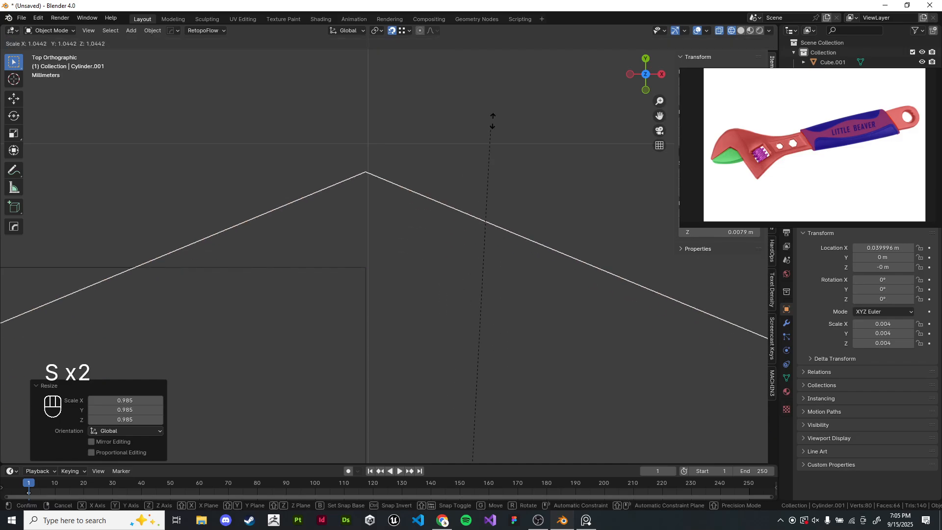
right_click(474, 221)
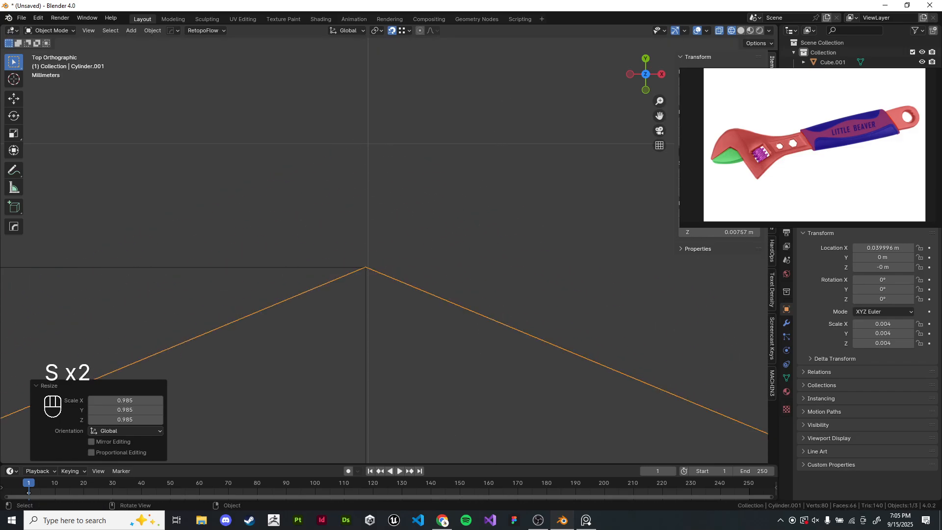
scroll(387, 241, down, 17)
shift+middle_drag(385, 230, 402, 98)
scroll(401, 98, up, 3)
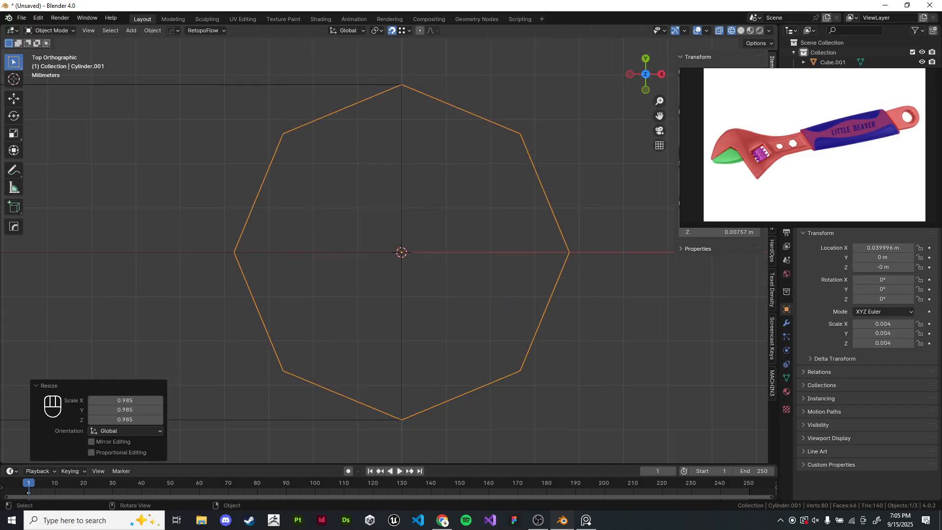
- Move the cylinder along X to about 0.0438 m, beyond the handle's end
key(g)
key(x)
click(570, 147)
- In Edit Mode, delete the cylinder's vertices on the side facing the handle
key(Tab)
key(z)
drag(370, 71, 488, 404)
key(x)
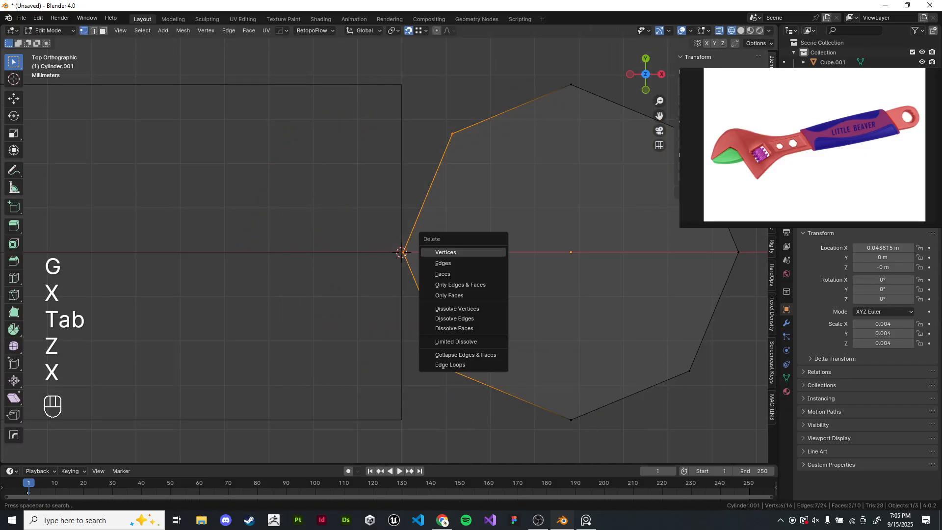
click(462, 252)
- Extrude the ring's two open end edges along X to meet the handle, then return to Object Mode
scroll(463, 252, down, 4)
key(z)
middle_drag(462, 252, 468, 204)
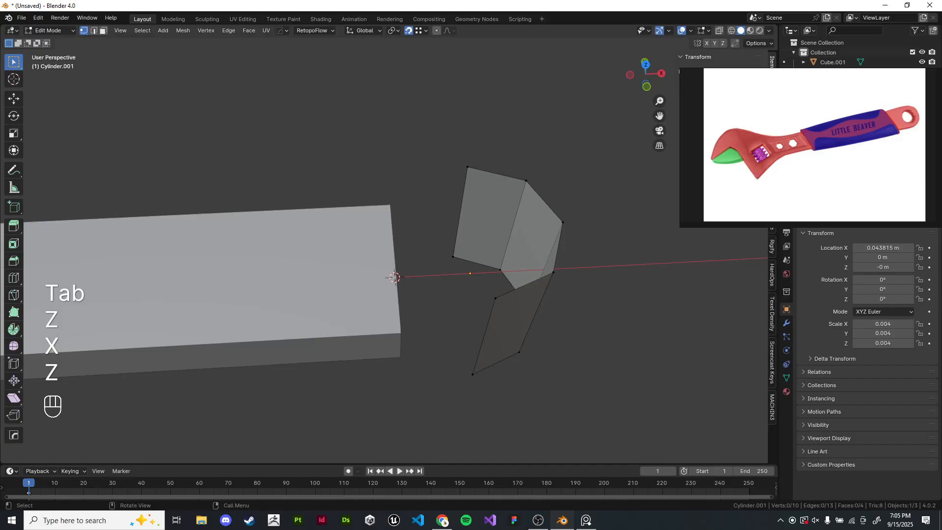
click(94, 31)
click(460, 212)
shift+click(484, 336)
key(e)
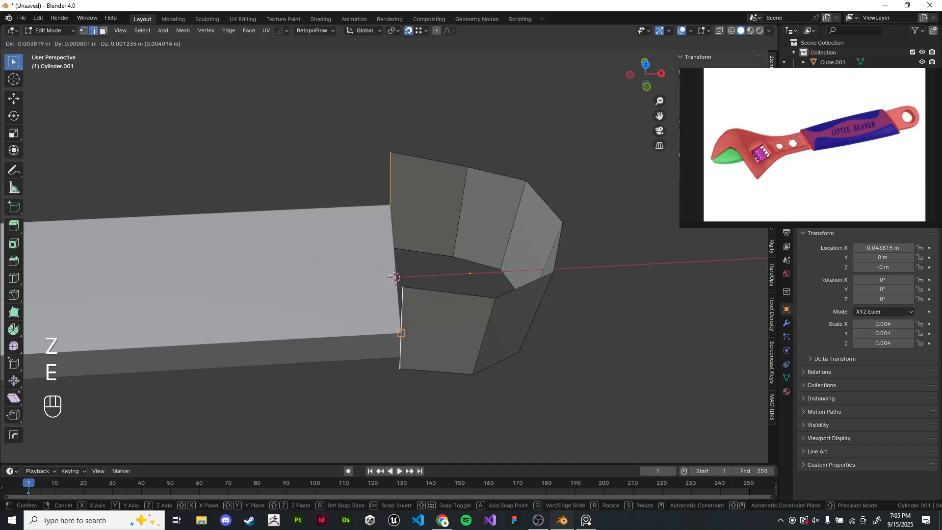
key(x)
click(393, 277)
key(Tab)
shift+middle_drag(394, 278, 353, 289)
scroll(426, 278, up, 3)
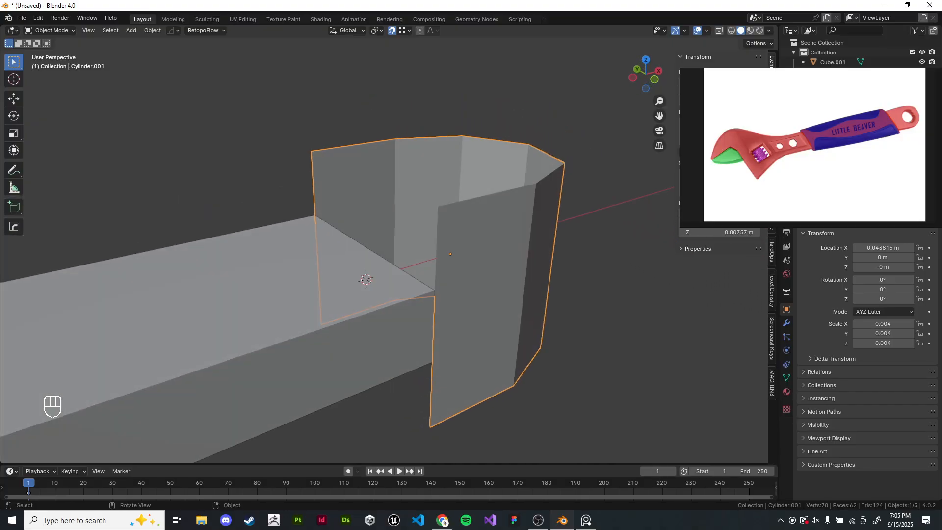
- In Edit Mode, shorten the ring's height by moving its top and bottom edges about 0.0025 m along Z
key(Tab)
scroll(384, 251, down, 12)
scroll(384, 251, up, 14)
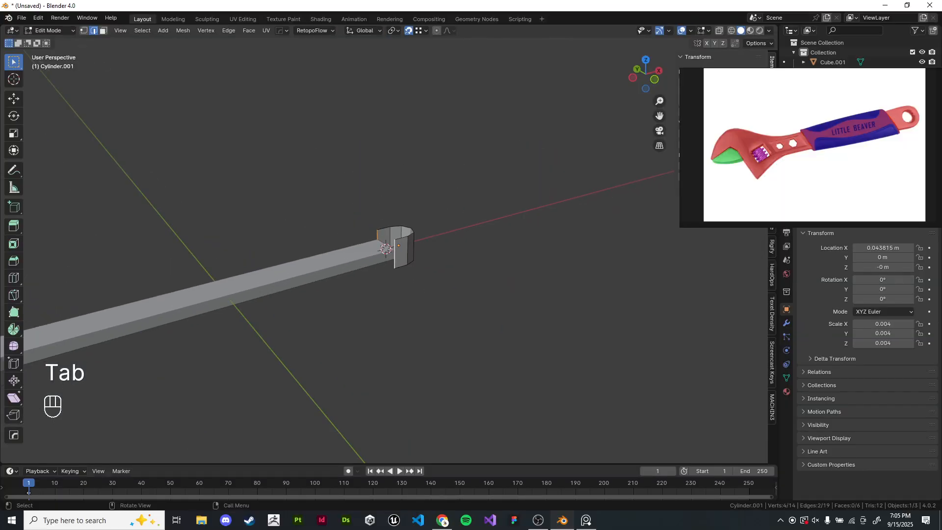
scroll(384, 252, down, 3)
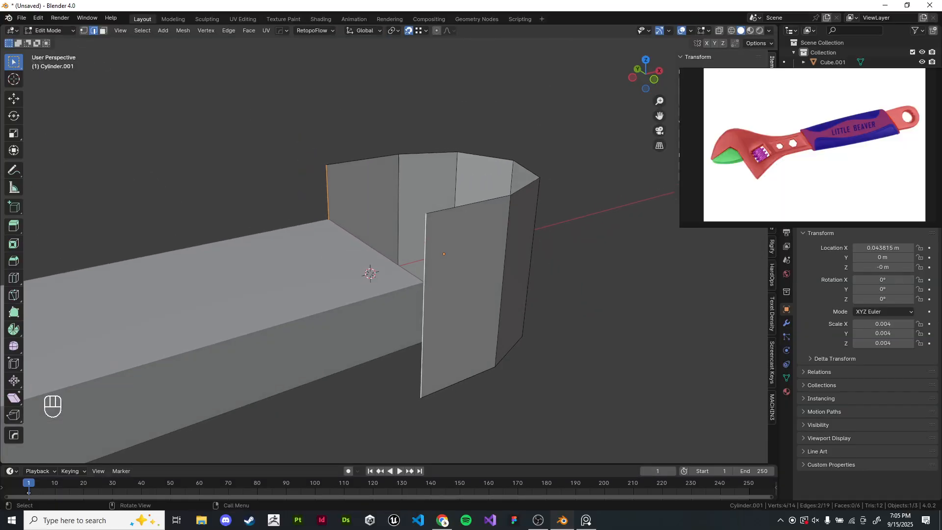
click(481, 118)
alt+shift+click(483, 156)
key(g)
key(z)
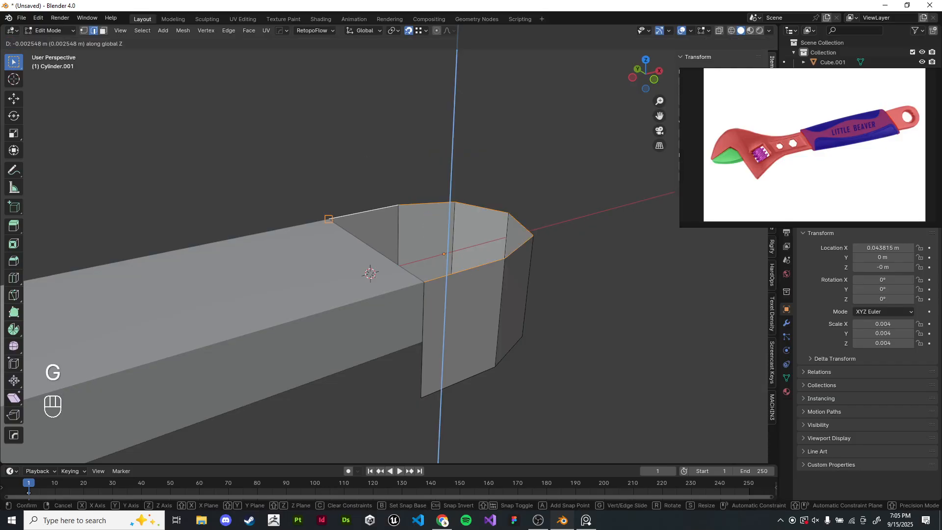
click(328, 219)
click(363, 172)
alt+shift+click(459, 382)
key(g)
middle_click(444, 360)
click(421, 341)
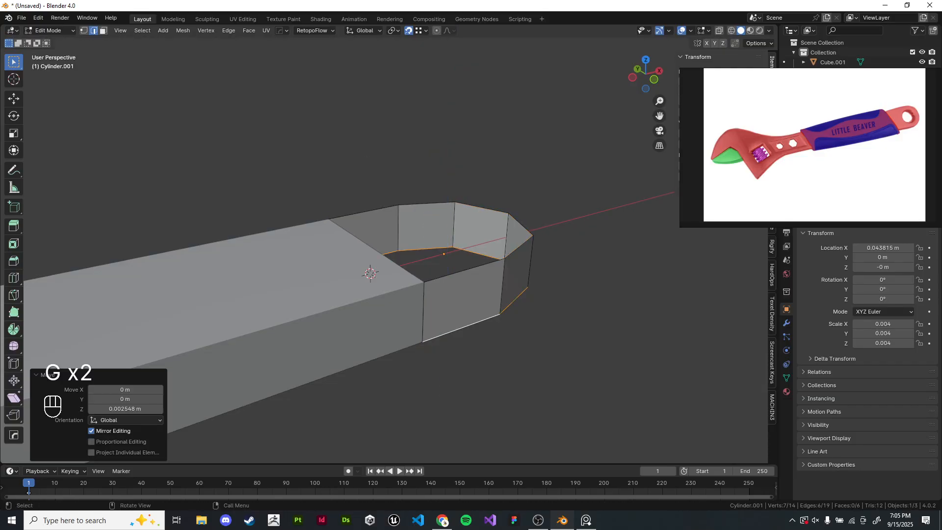
middle_drag(421, 341, 374, 365)
- In Object Mode, move the ring along X to about 0.0459 m
key(Tab)
key(g)
key(x)
click(425, 367)
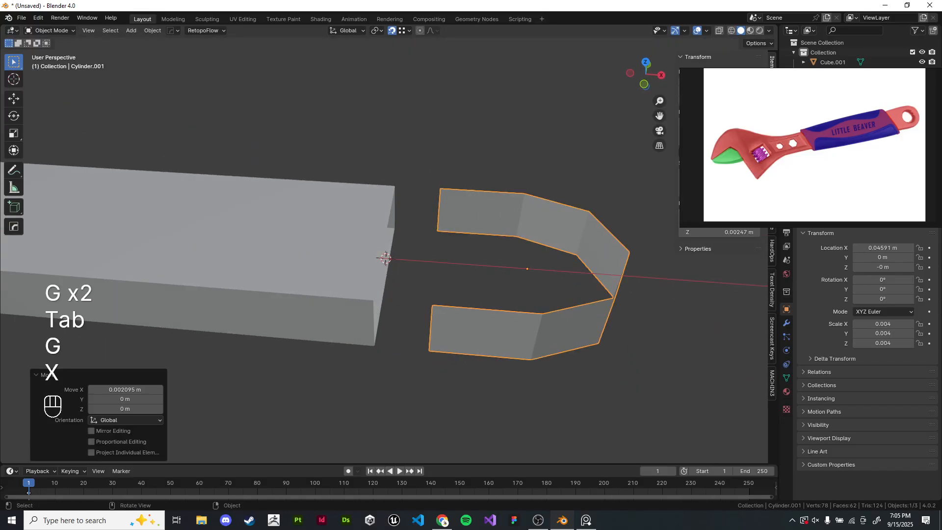
- In Edit Mode, slide both open arm ends about 0.0021 m back along X to meet the handle
key(Tab)
key(g)
click(395, 228)
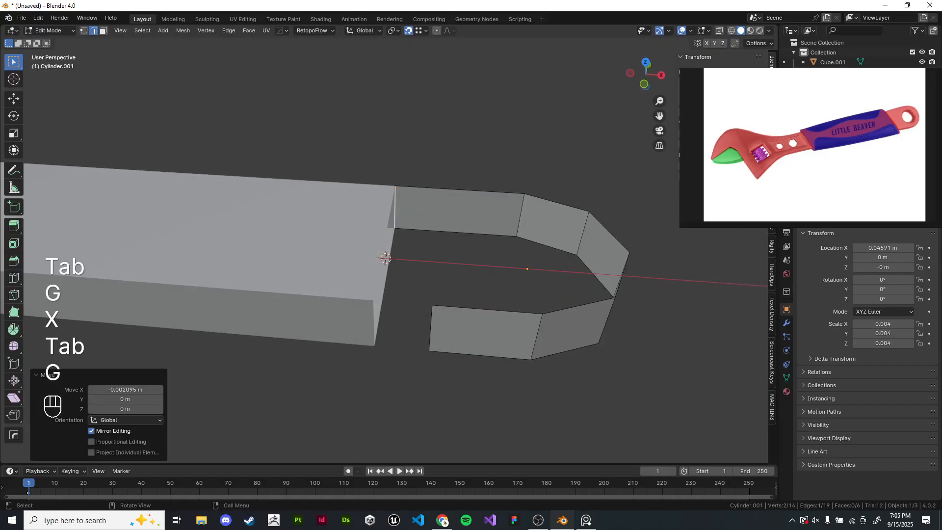
click(431, 327)
key(g)
key(x)
click(374, 345)
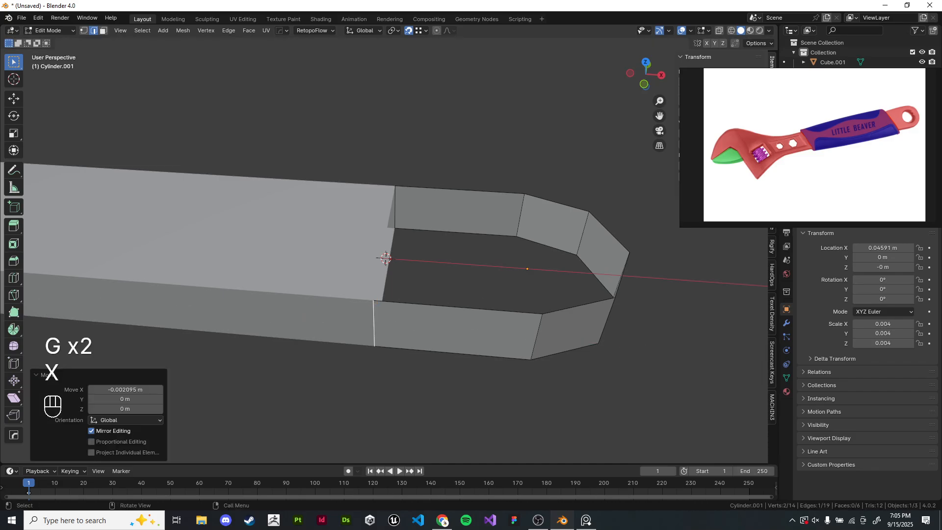
- Box-select the ring's far-side vertices, move them along X toward the handle, and return to Object Mode
key(z)
drag(493, 172, 686, 380)
key(g)
key(x)
click(662, 343)
key(z)
middle_drag(687, 343, 699, 341)
key(Tab)
click(698, 341)
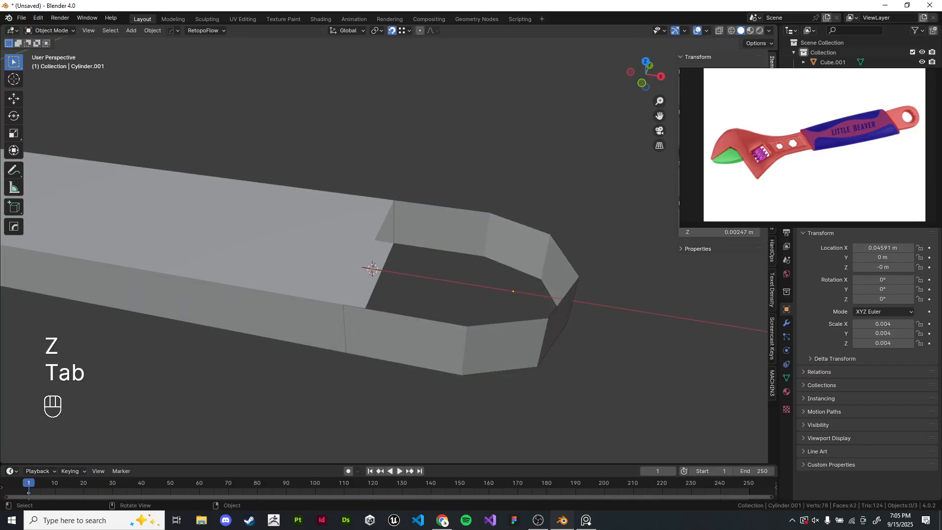
- Delete the ring object
click(545, 274)
key(x)
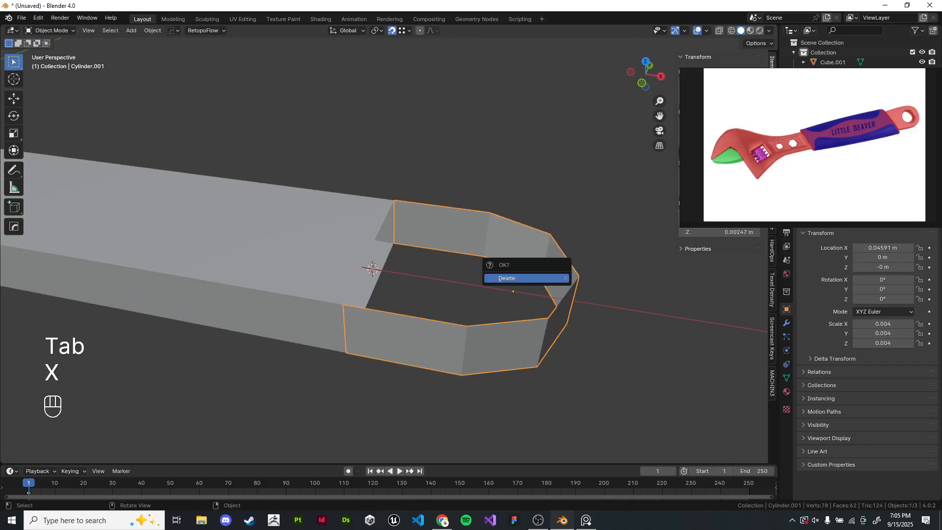
click(507, 278)
- Reset the 3D cursor to the origin and add a new mesh cylinder there
key(KP_7)
scroll(450, 237, down, 4)
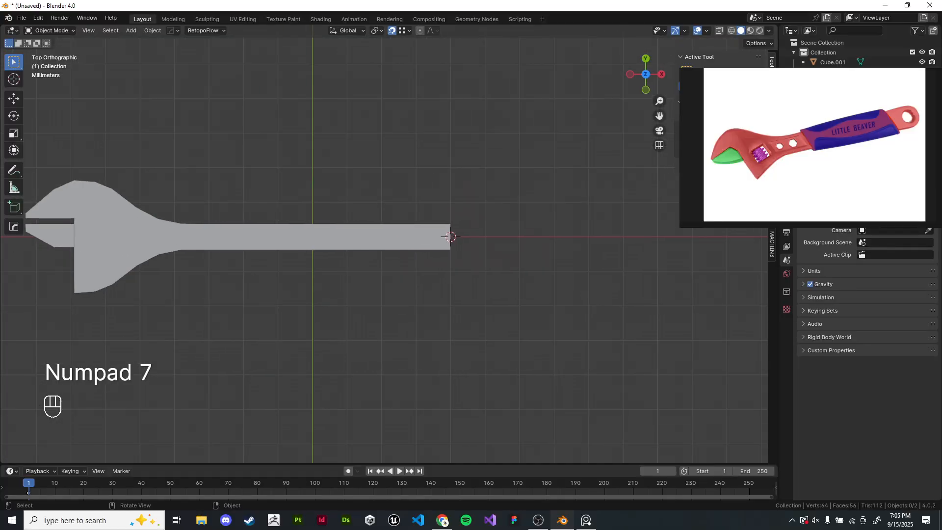
key(Tab)
key(Tab)
key(shift+c)
scroll(381, 249, down, 1)
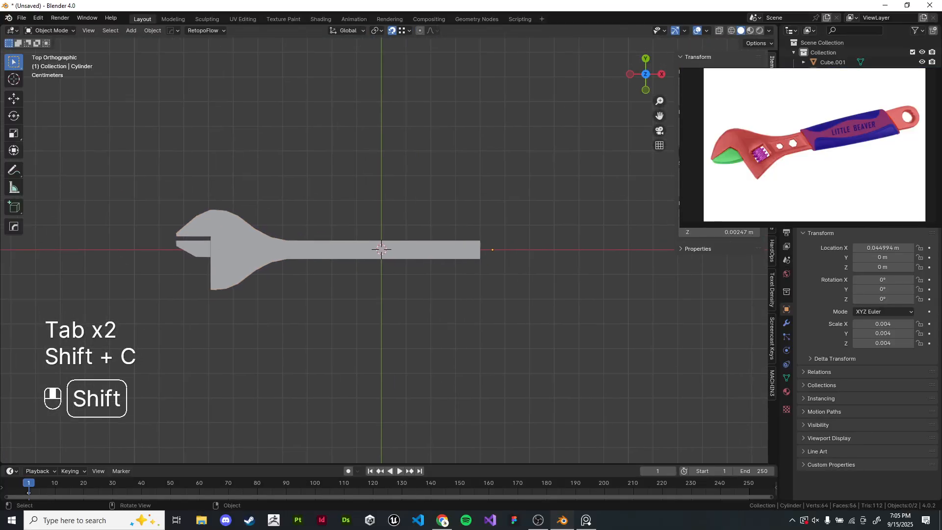
scroll(381, 249, up, 2)
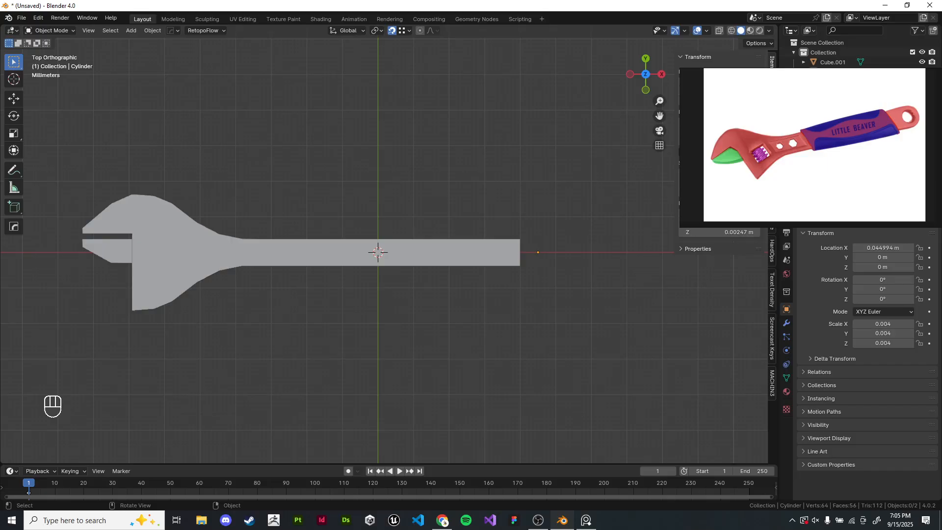
shift+middle_drag(377, 252, 530, 264)
scroll(437, 272, up, 1)
shift+middle_drag(490, 294, 361, 185)
scroll(334, 247, up, 2)
shift+middle_drag(361, 185, 361, 199)
key(shift+a)
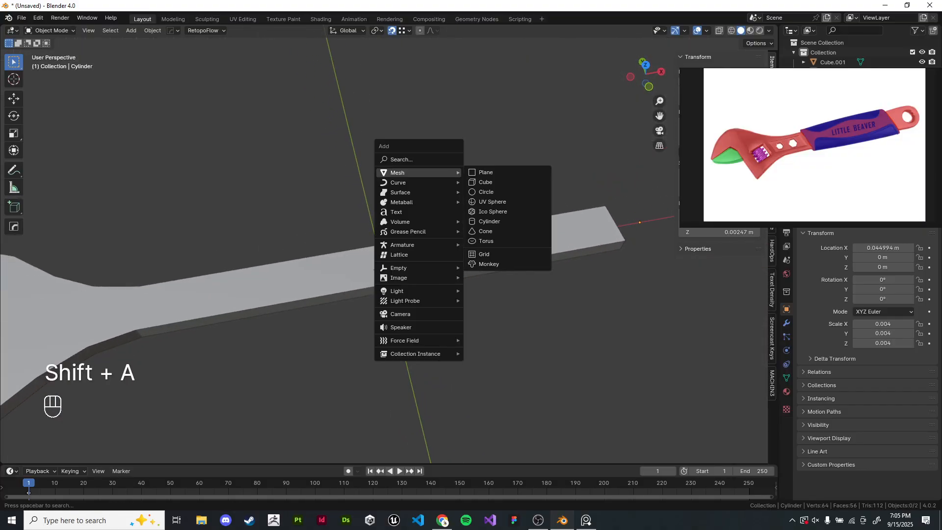
key(shift+a)
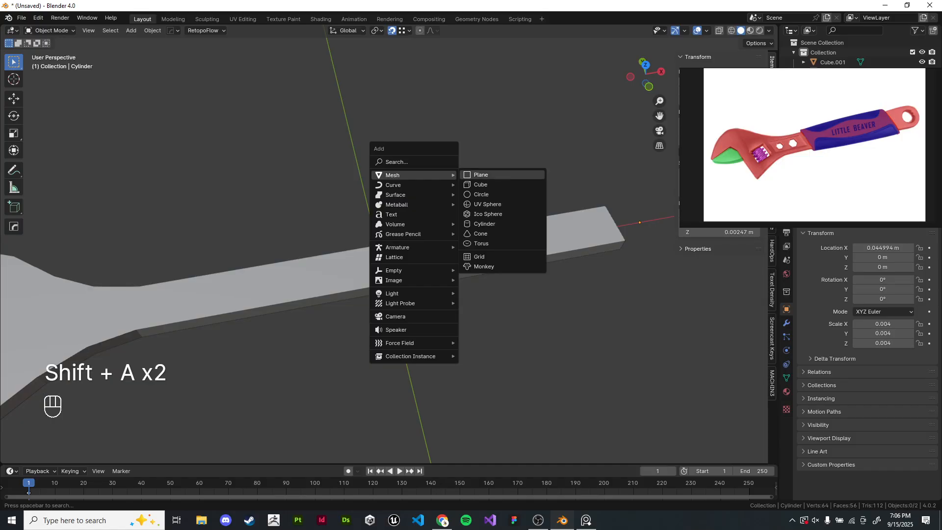
click(484, 223)
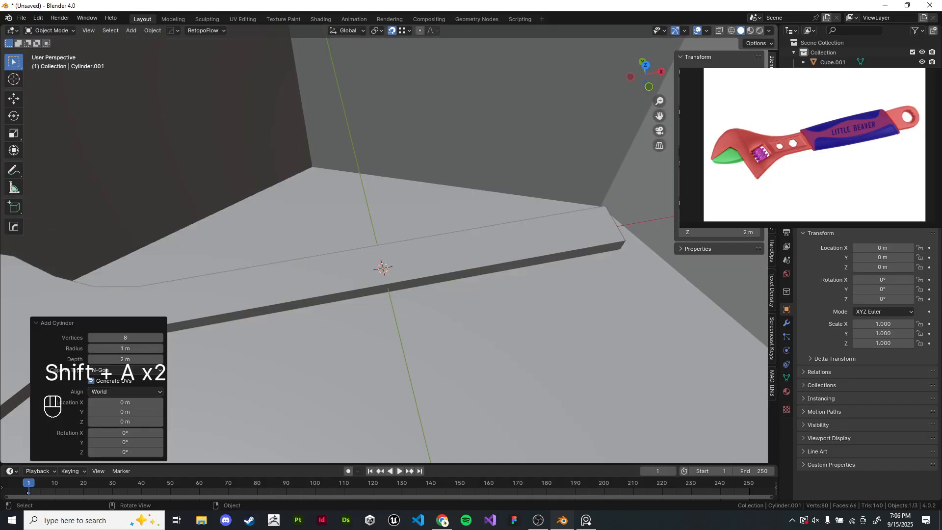
- Frame the new cylinder and shrink it uniformly in top view to a scale of about 0.004
key(KP_Decimal)
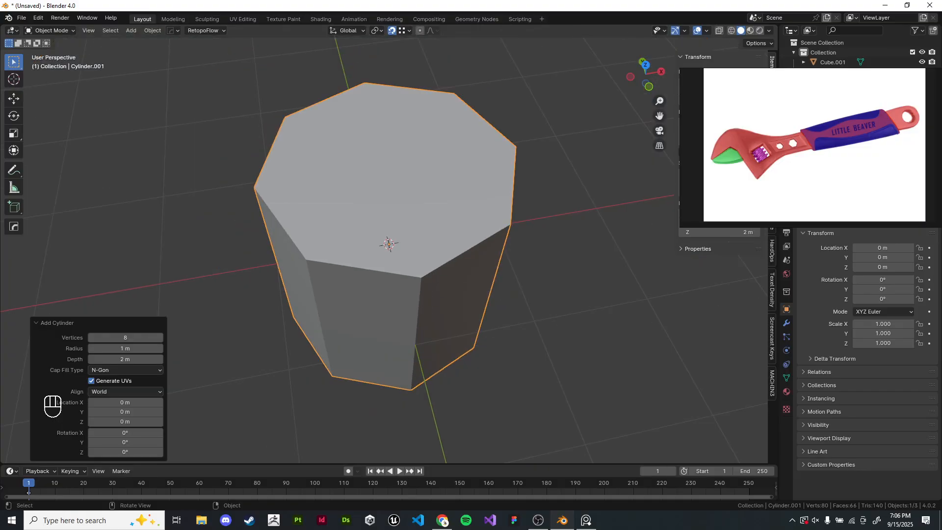
key(s)
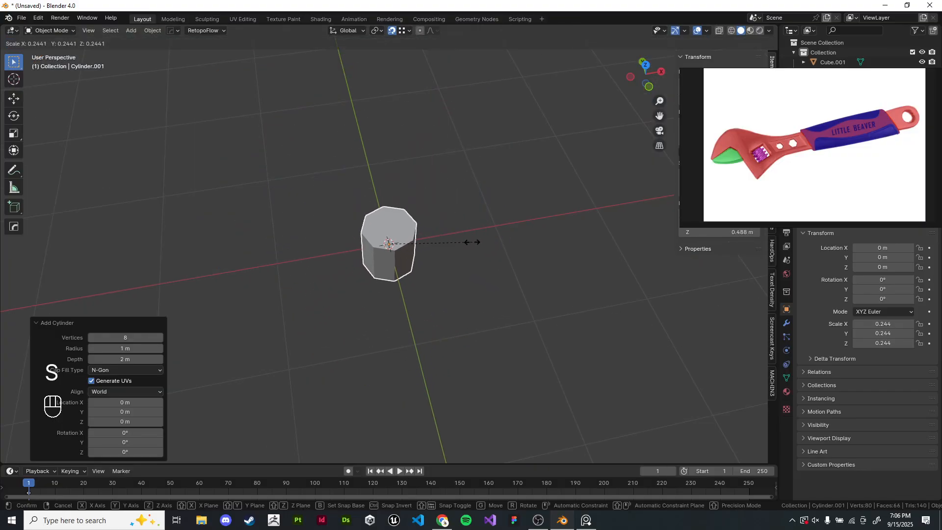
click(471, 242)
key(s)
click(453, 261)
key(KP_7)
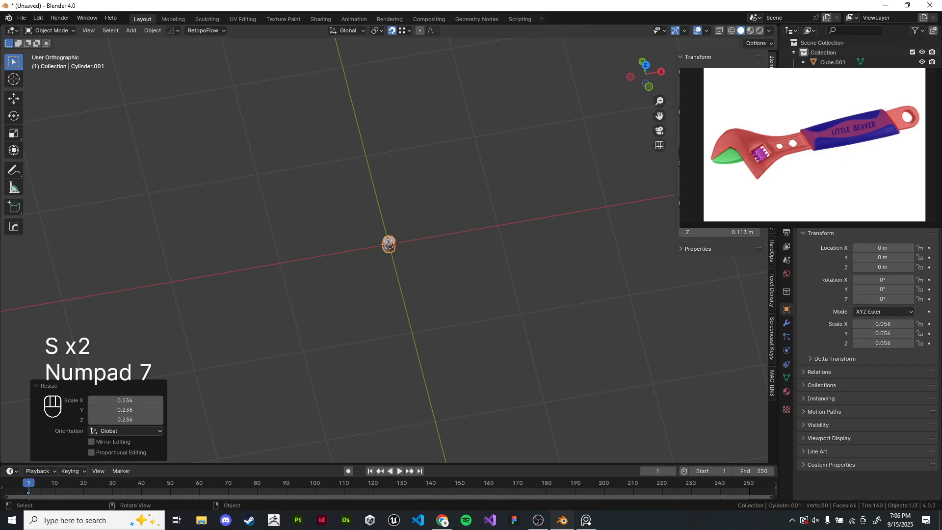
key(z)
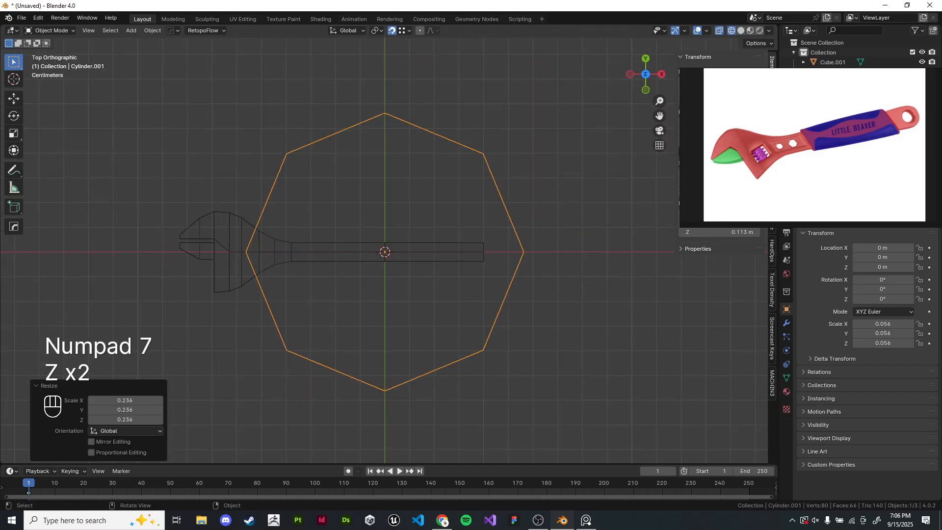
key(s)
click(432, 231)
scroll(390, 241, up, 8)
key(s)
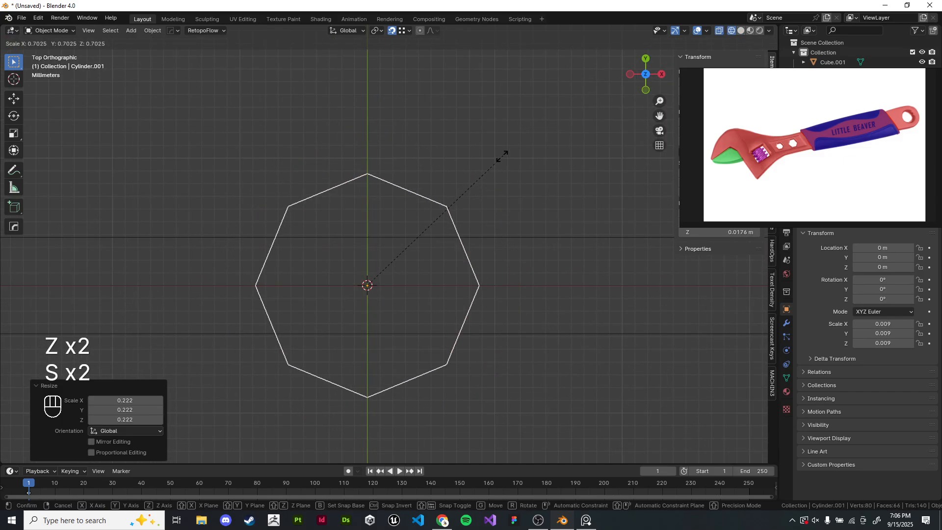
click(442, 206)
scroll(403, 259, up, 6)
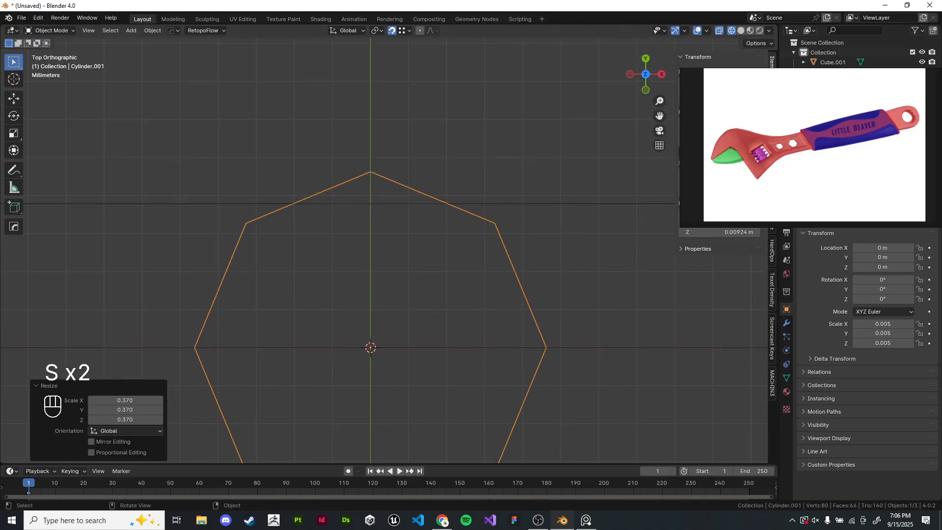
key(s)
click(501, 158)
- Scale the cylinder slightly further by a factor of about 0.997
scroll(350, 312, up, 6)
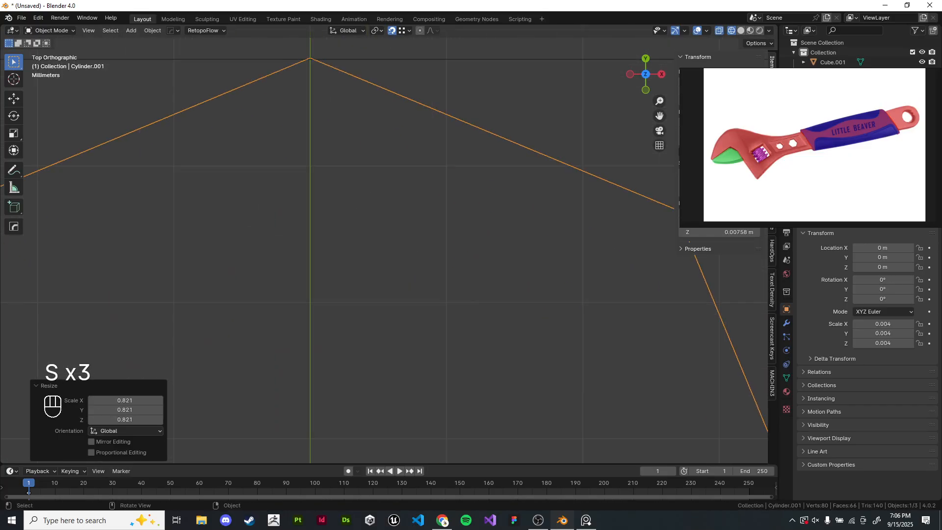
scroll(388, 244, down, 3)
shift+middle_drag(360, 196, 376, 260)
scroll(377, 261, up, 7)
shift+middle_drag(338, 157, 441, 315)
scroll(441, 314, up, 4)
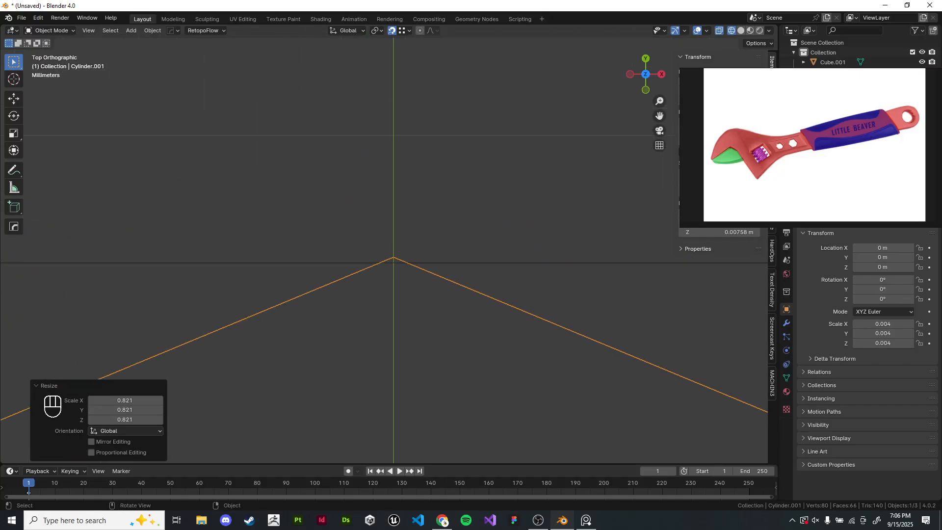
key(s)
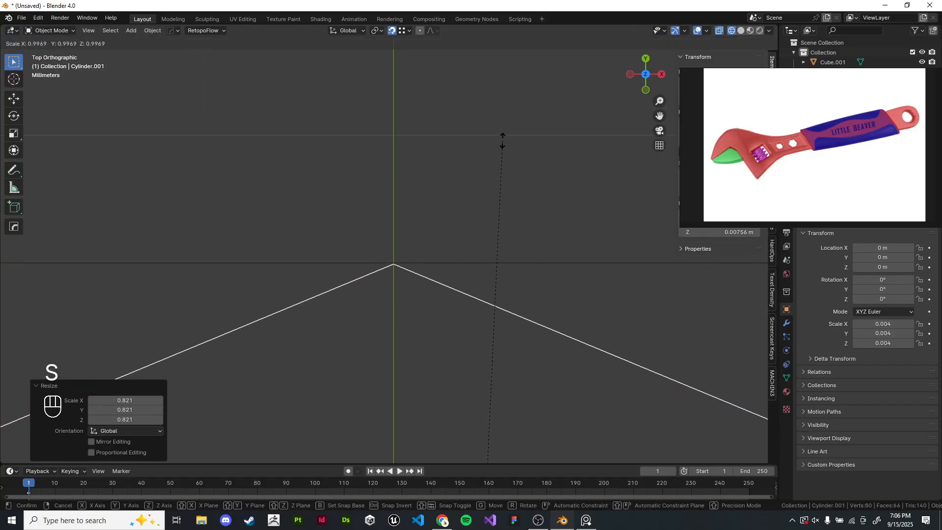
click(503, 139)
- Try twice more to scale the cylinder in top view, cancelling both attempts
scroll(389, 243, down, 20)
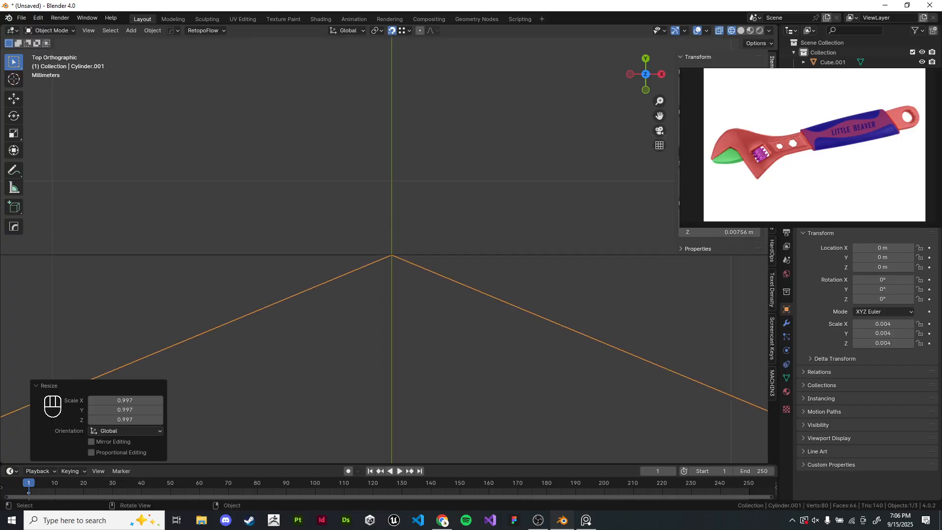
scroll(364, 245, up, 5)
shift+middle_drag(389, 312, 393, 284)
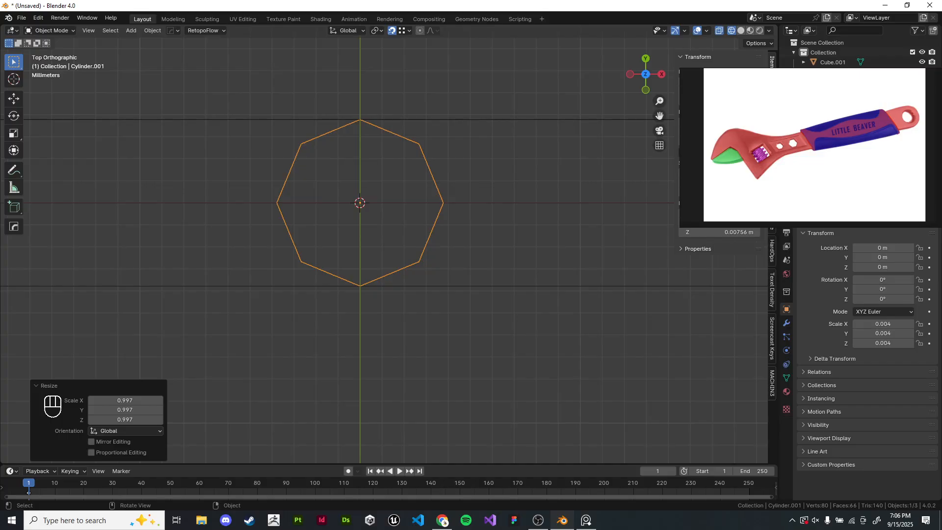
mouse_move(373, 236)
middle_down()
mouse_move(392, 191)
mouse_move(385, 231)
mouse_move(354, 281)
mouse_move(374, 194)
mouse_move(383, 207)
middle_up()
key(z)
key(KP_7)
scroll(391, 269, up, 5)
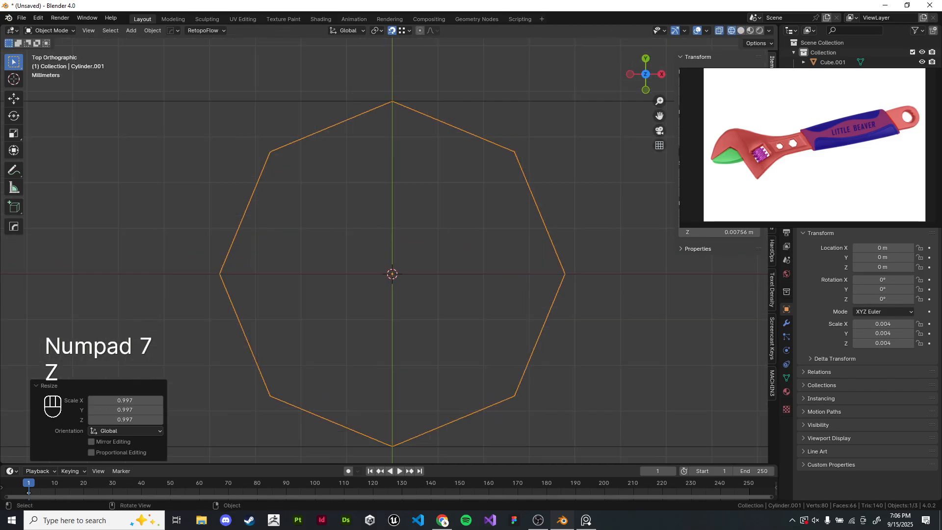
scroll(391, 268, down, 1)
scroll(392, 269, down, 1)
mouse_move(392, 268)
shift+middle_down()
mouse_move(381, 281)
mouse_move(386, 249)
mouse_move(380, 258)
shift+middle_up()
key(s)
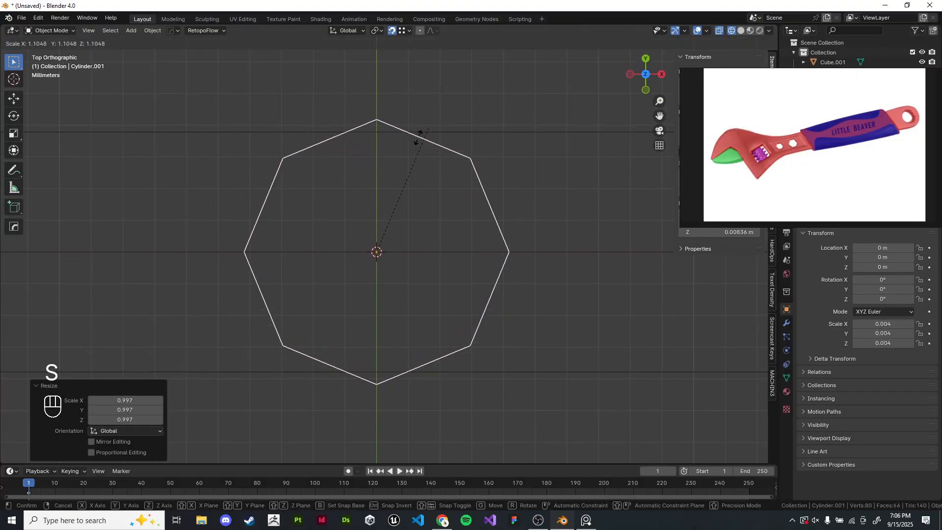
right_click(430, 113)
key(s)
right_click(381, 139)
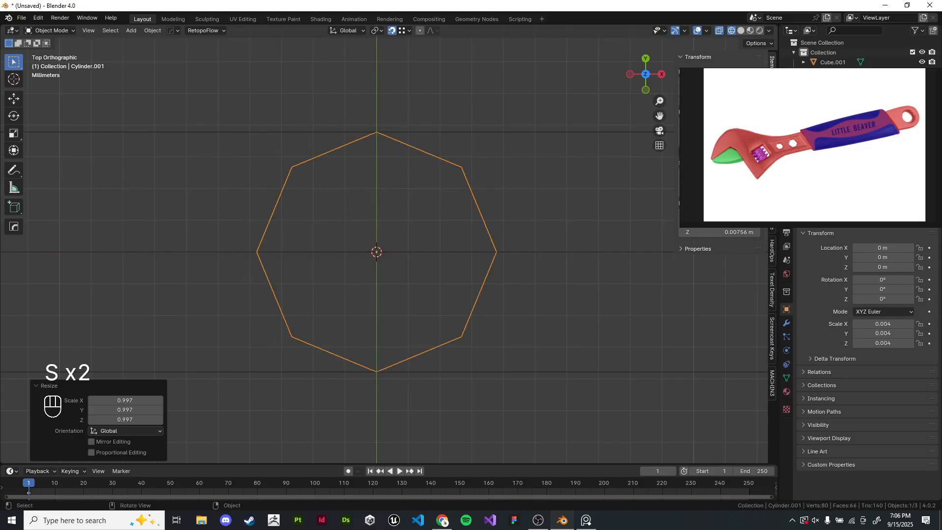
- Set snapping to Edge and test scaling the cylinder with it, cancelling the try
click(405, 31)
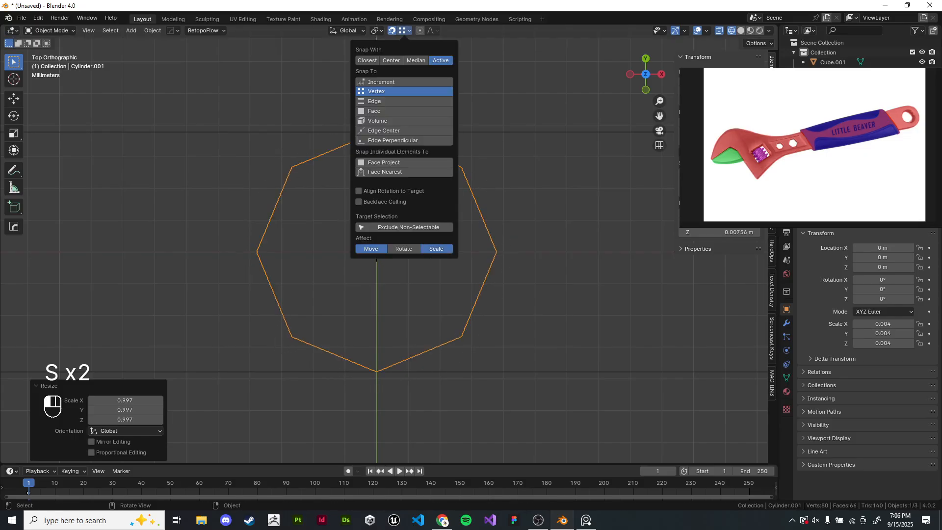
key(s)
right_click(381, 106)
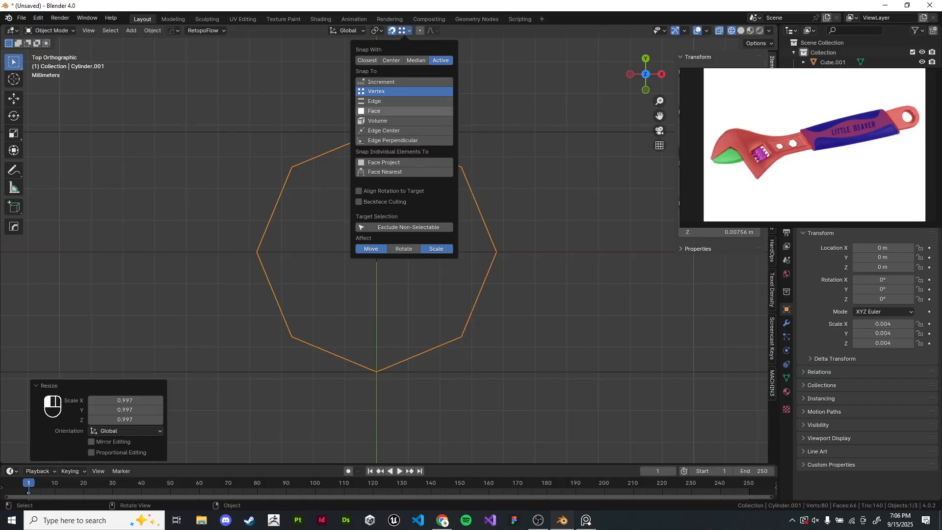
click(374, 101)
key(s)
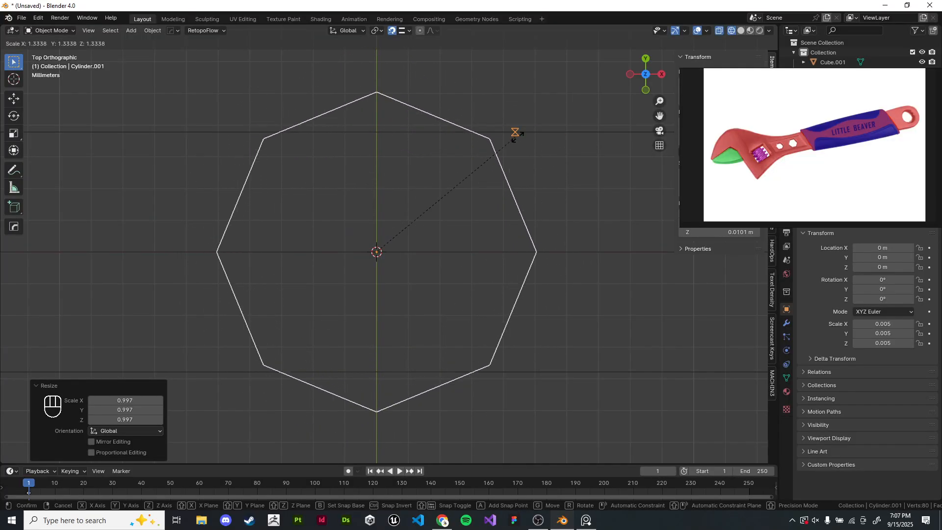
right_click(515, 134)
click(409, 30)
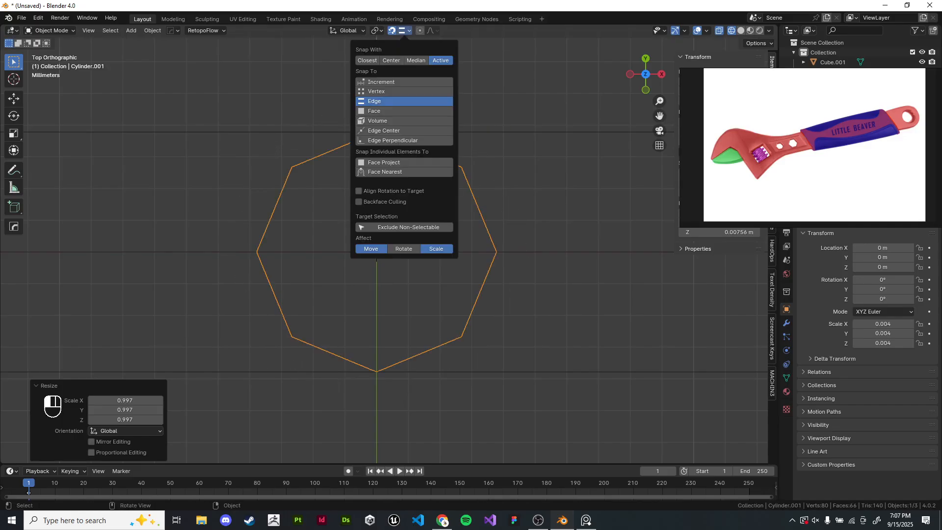
- In edit mode, select all of the cylinder's geometry and try three times to scale it, cancelling each attempt
key(Tab)
key(a)
key(shift)
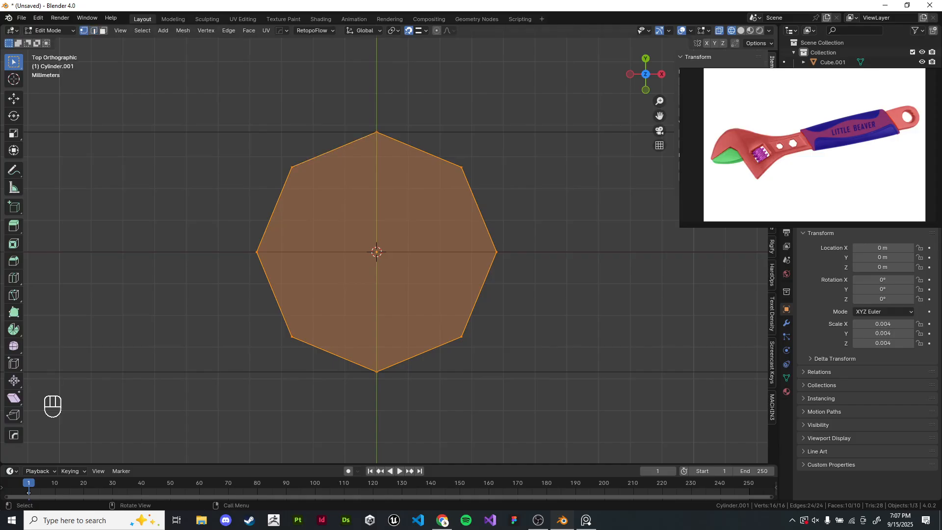
key(a)
shift+click(377, 132)
key(a)
scroll(373, 250, down, 4)
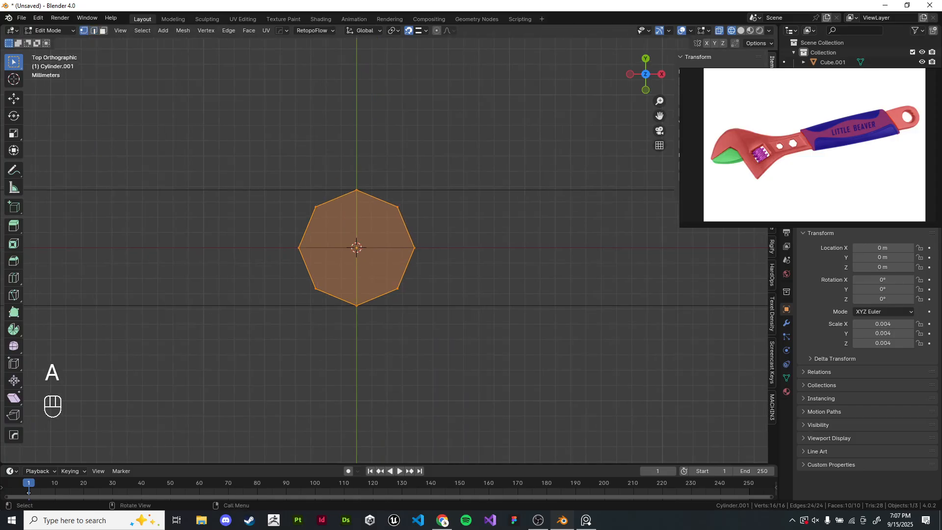
key(s)
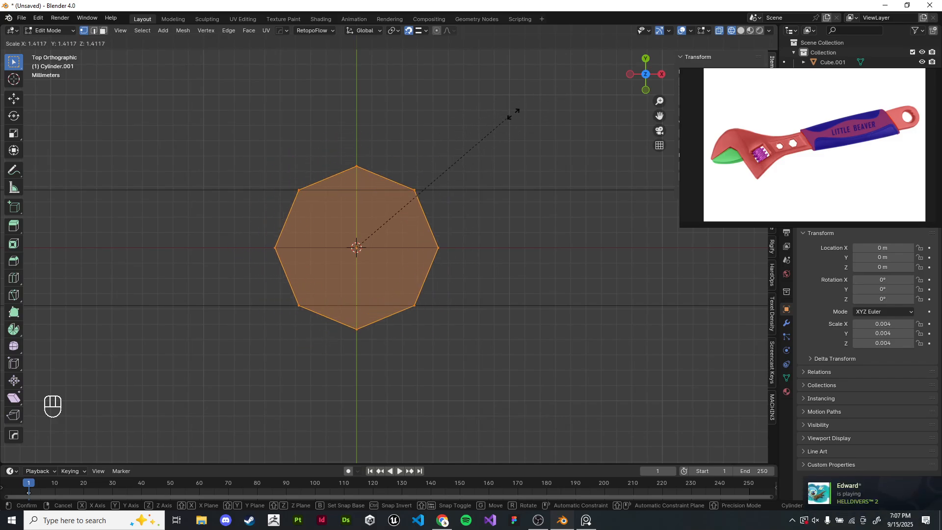
right_click(474, 122)
scroll(473, 122, down, 3)
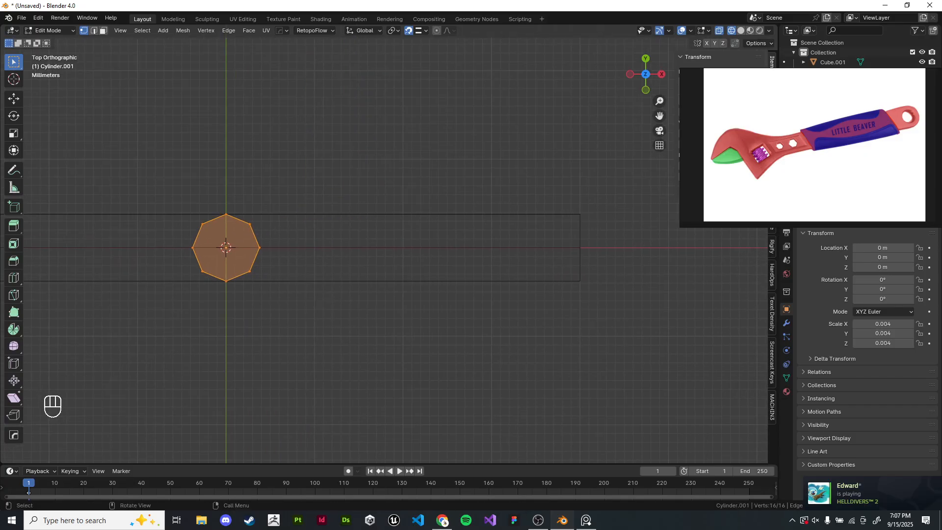
key(s)
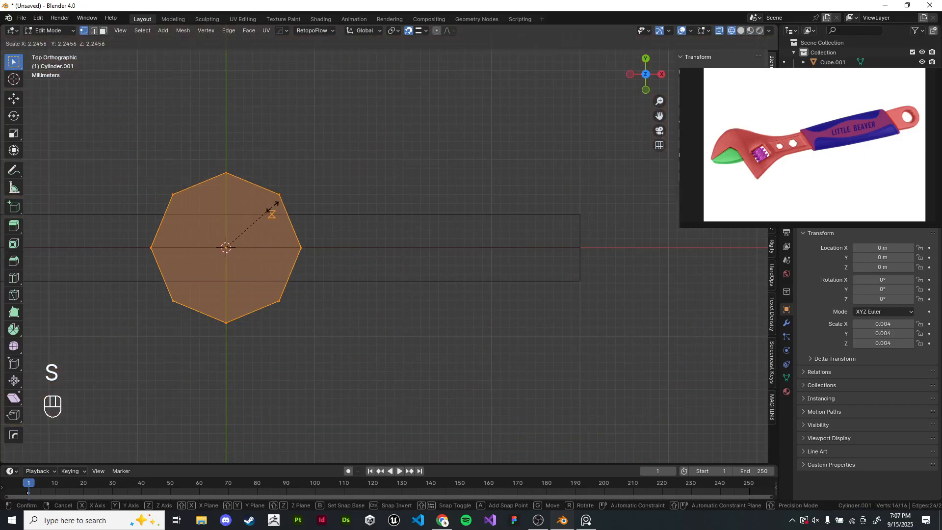
right_click(338, 213)
scroll(338, 212, up, 3)
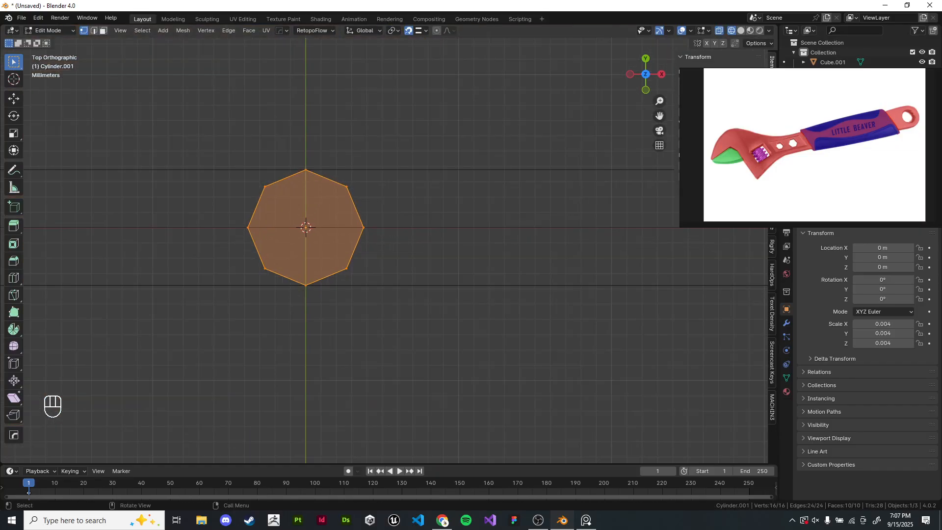
shift+middle_drag(339, 213, 328, 211)
key(s)
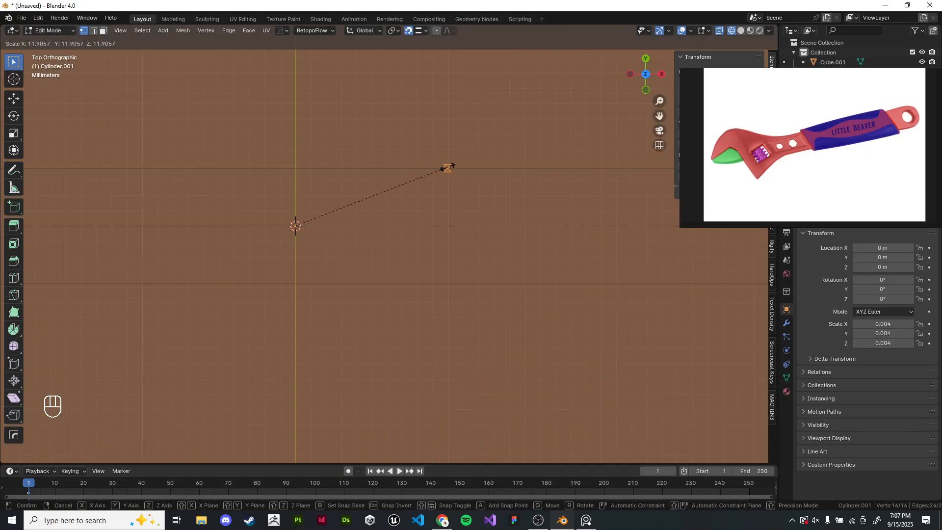
right_click(448, 166)
- Zoom in on the octagon's top vertex and try scaling the mesh once more with edge snapping
click(425, 30)
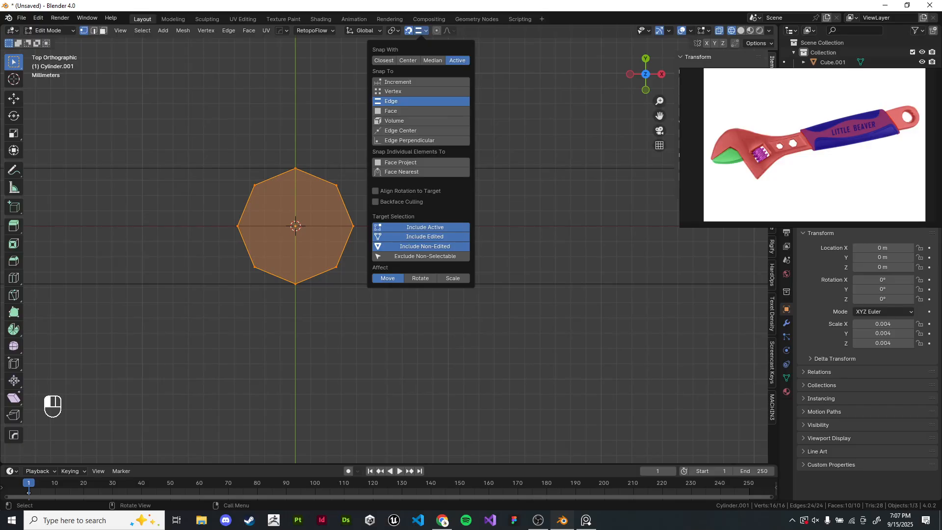
scroll(271, 160, up, 7)
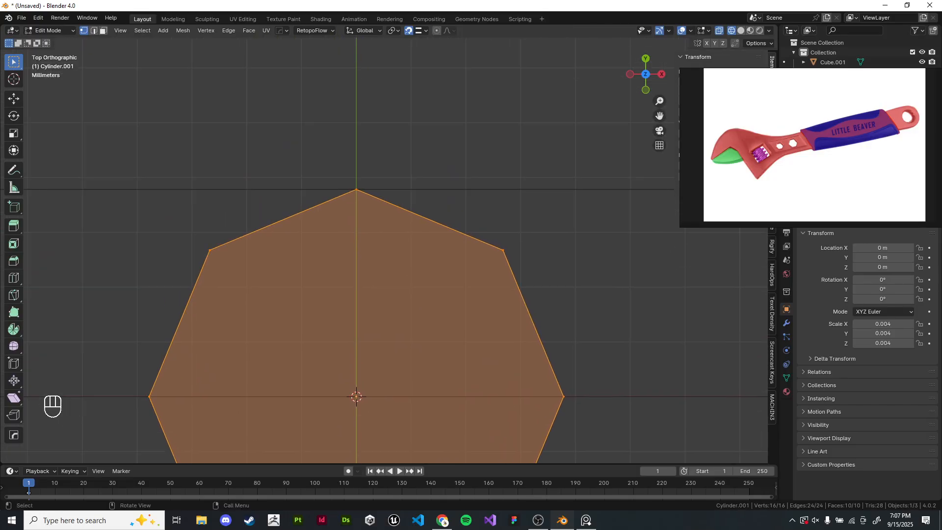
scroll(378, 171, up, 5)
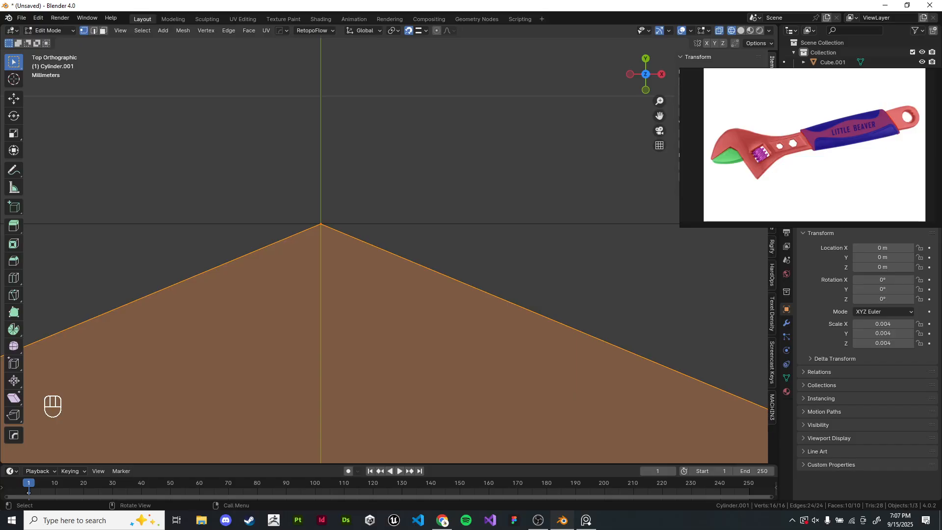
shift+scroll(377, 250, down, 3)
scroll(378, 251, down, 6)
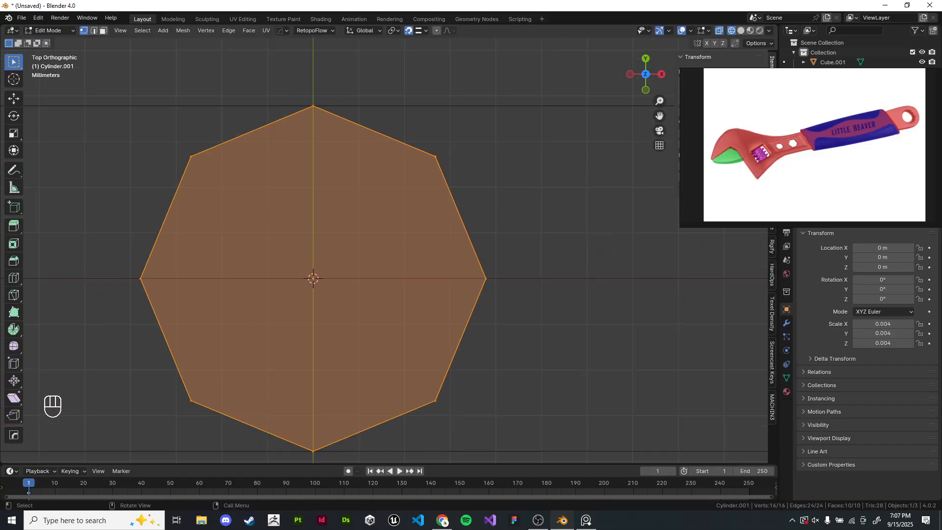
shift+scroll(377, 250, up, 3)
scroll(377, 250, up, 5)
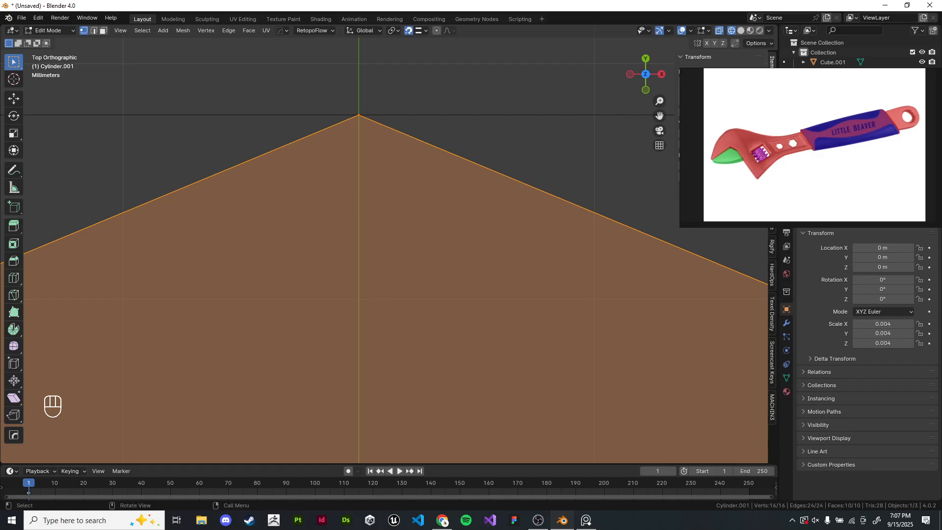
shift+scroll(378, 250, up, 3)
key(s)
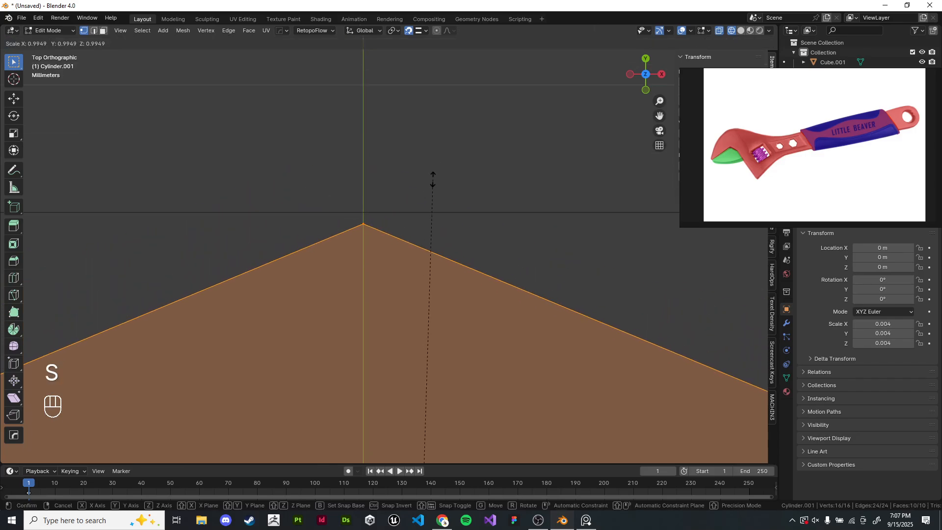
click(440, 169)
- Orbit around the cylinder in object mode, inspecting where it meets the handle, and reselect the cylinder
scroll(440, 168, down, 14)
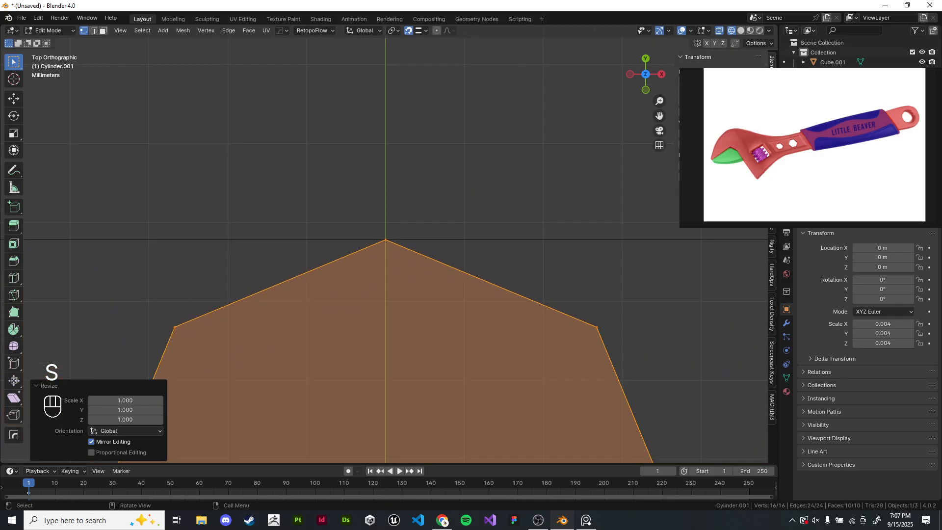
shift+middle_drag(441, 168, 428, 97)
scroll(427, 96, down, 2)
middle_drag(412, 255, 434, 157)
shift+middle_drag(434, 157, 438, 84)
middle_drag(438, 133, 446, 145)
shift+middle_drag(446, 145, 423, 191)
key(Tab)
key(z)
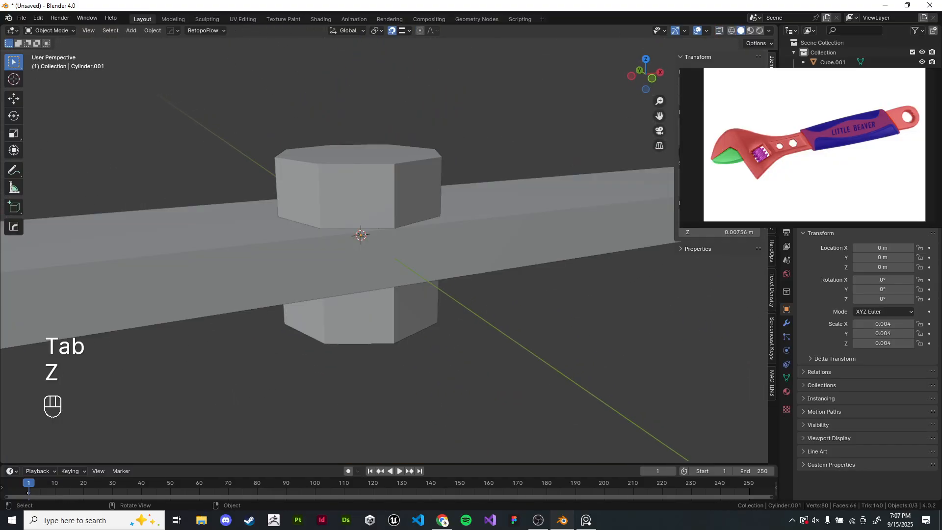
click(388, 244)
scroll(388, 245, down, 2)
scroll(388, 244, up, 4)
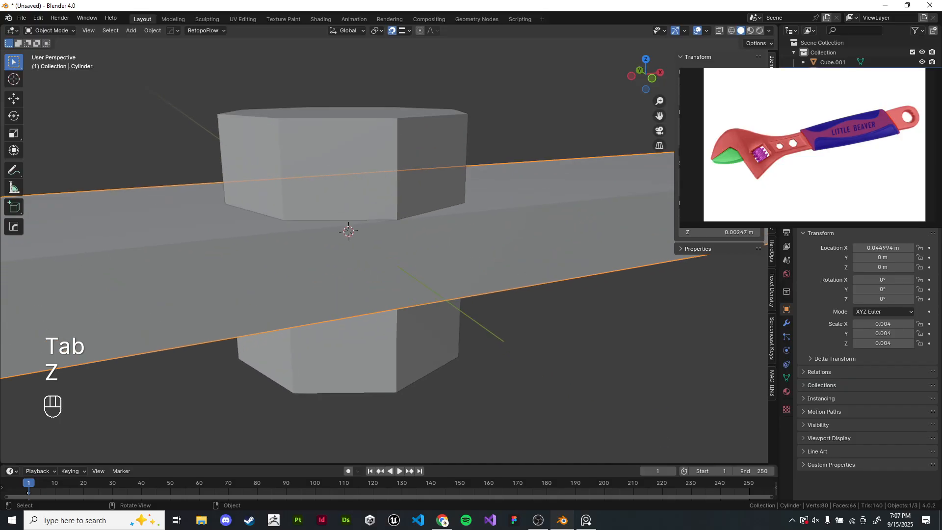
click(388, 245)
middle_drag(388, 244, 358, 257)
scroll(363, 245, down, 2)
click(372, 206)
click(373, 206)
- In edit mode, set snapping to Vertex and move the cylinder's top face along Z to the handle's top surface
key(Tab)
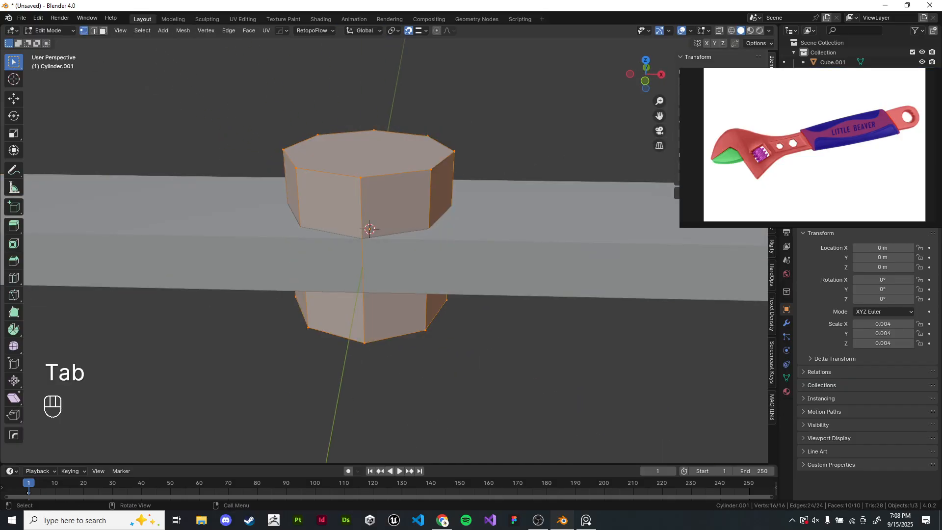
click(373, 132)
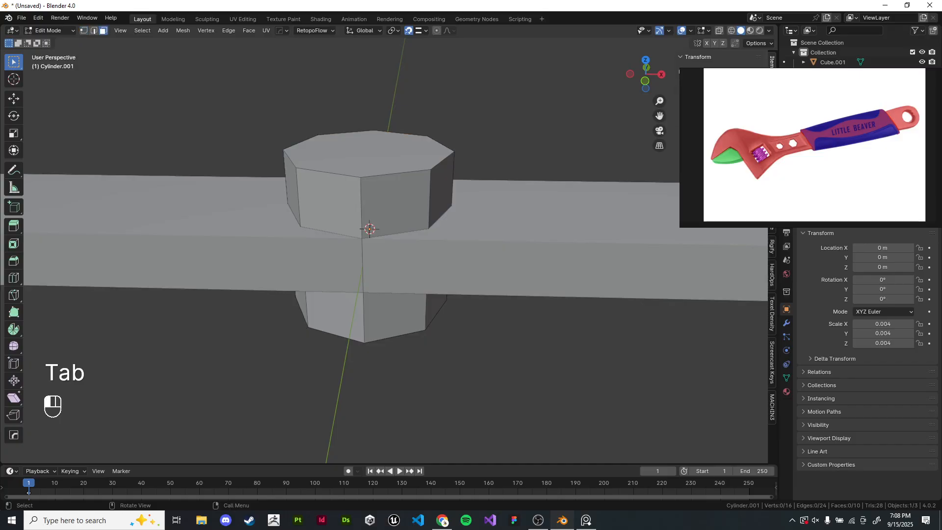
click(368, 154)
scroll(369, 162, down, 3)
middle_drag(369, 162, 338, 166)
shift+middle_drag(339, 166, 165, 168)
click(422, 30)
click(420, 91)
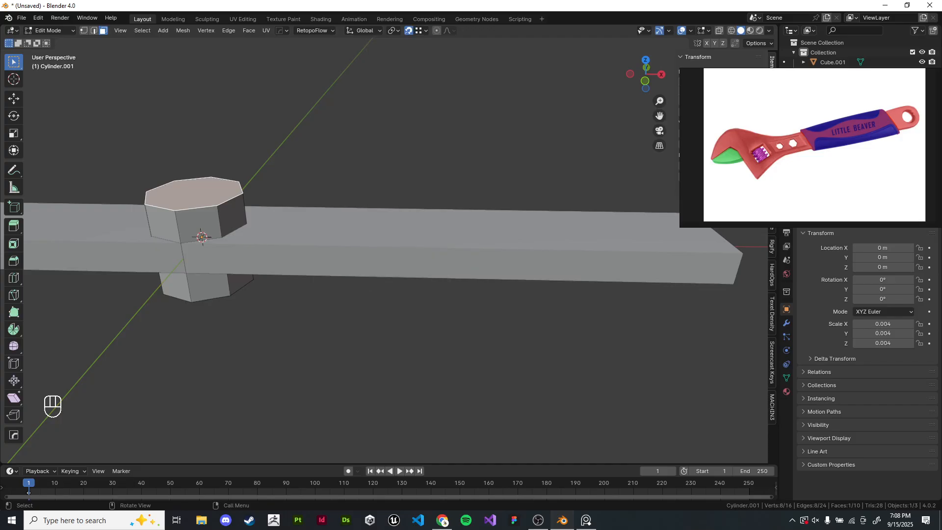
middle_drag(338, 206, 298, 194)
shift+middle_drag(298, 194, 287, 180)
scroll(292, 184, down, 1)
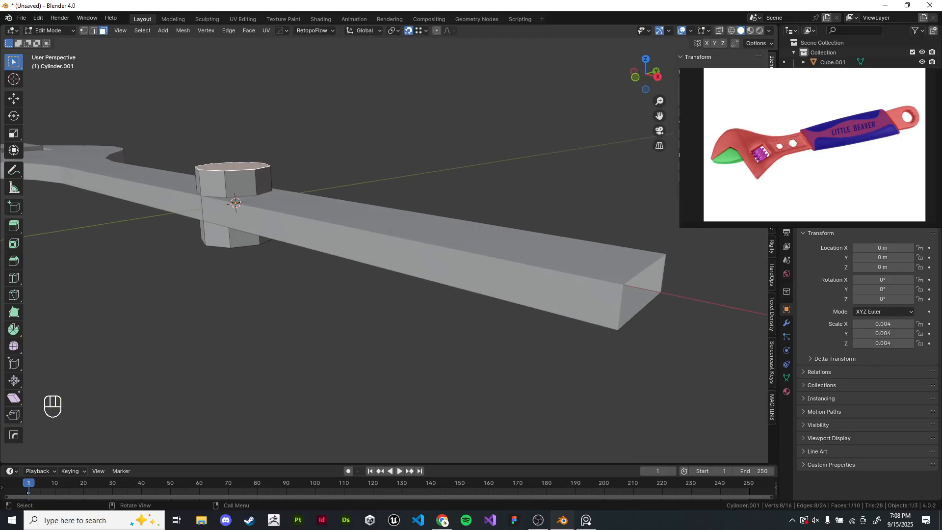
key(g)
key(z)
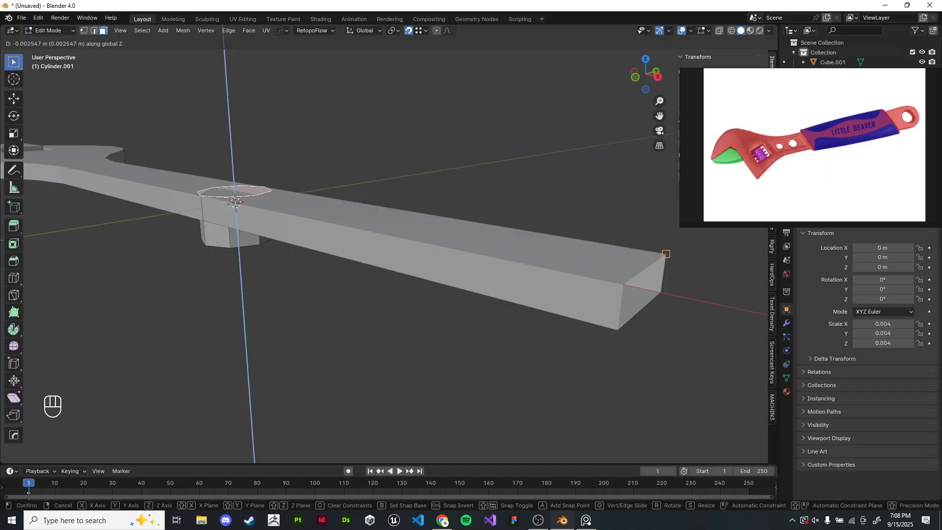
click(666, 254)
- Move the cylinder's bottom face along Z to snap to the handle's bottom surface
middle_drag(442, 294, 422, 240)
click(276, 353)
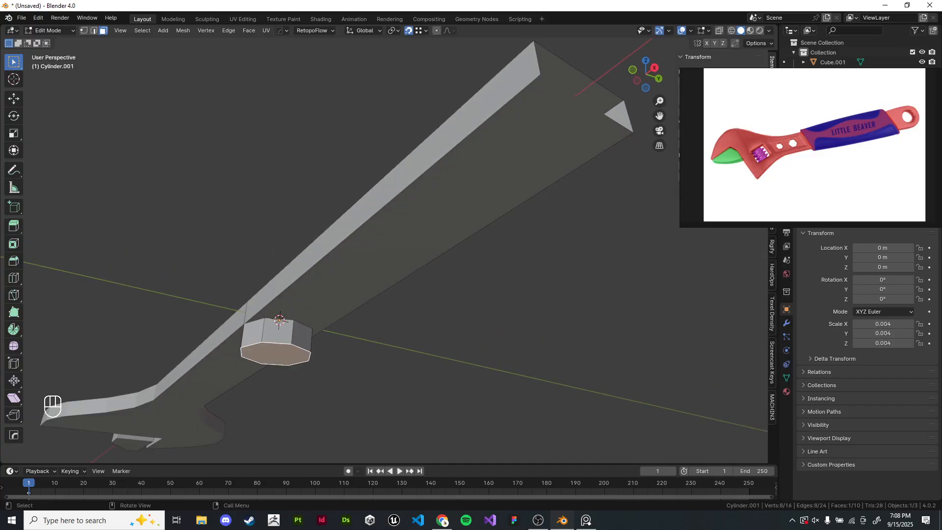
key(g)
key(z)
click(539, 76)
middle_drag(540, 75, 590, 178)
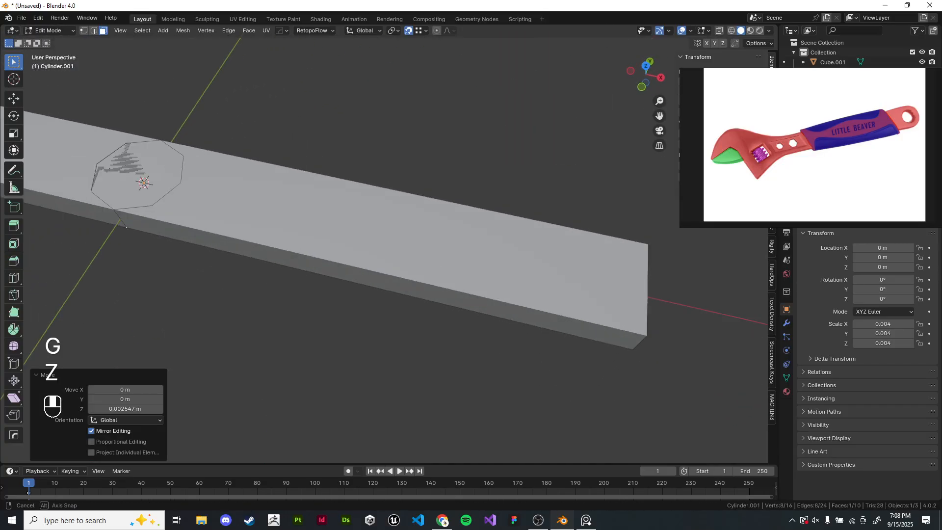
- Select the whole cylinder mesh and move it along X to sit just beyond the handle's end
key(a)
scroll(343, 221, down, 5)
key(g)
key(x)
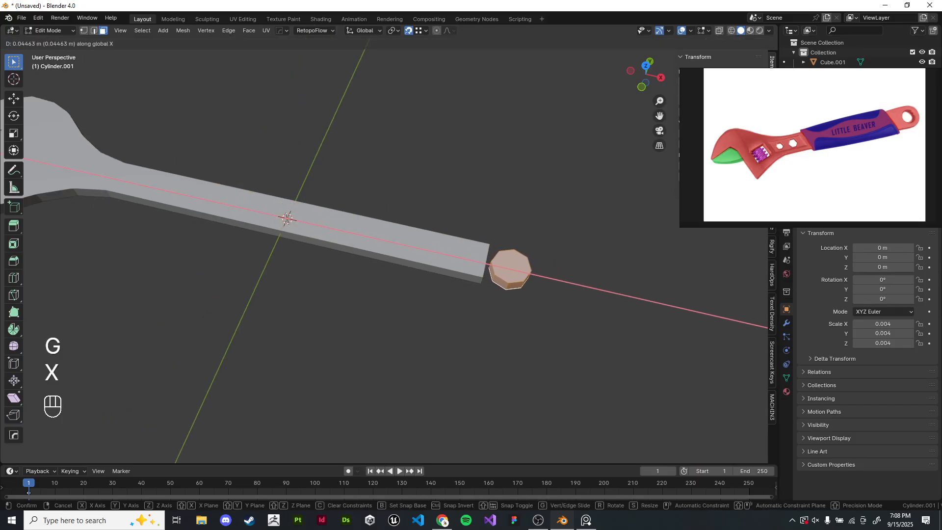
click(510, 269)
- In top view, select the cylinder's handle-side geometry and delete it to open the octagon into a ring
key(KP_7)
scroll(357, 241, up, 6)
shift+middle_drag(508, 265, 474, 313)
click(483, 307)
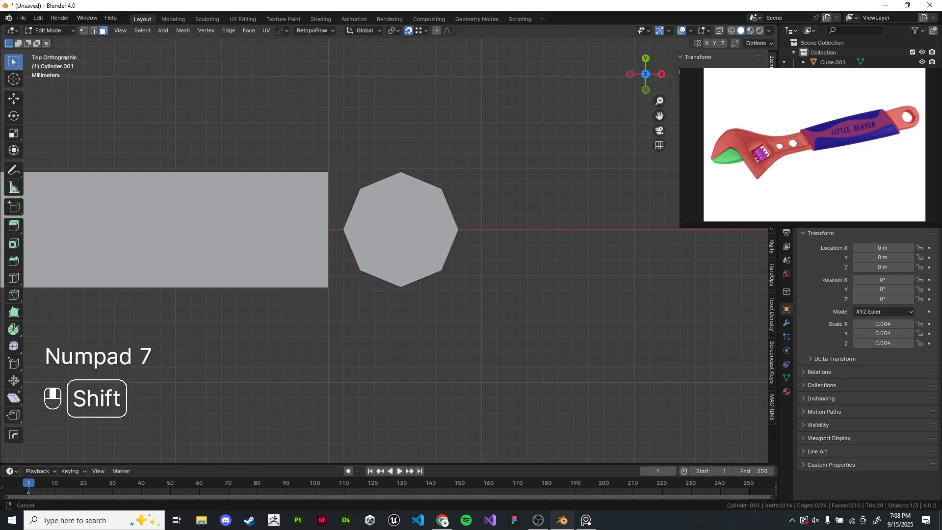
scroll(471, 298, up, 5)
key(z)
click(391, 296)
key(1)
drag(259, 63, 360, 343)
key(x)
click(354, 195)
key(z)
middle_drag(417, 230, 432, 150)
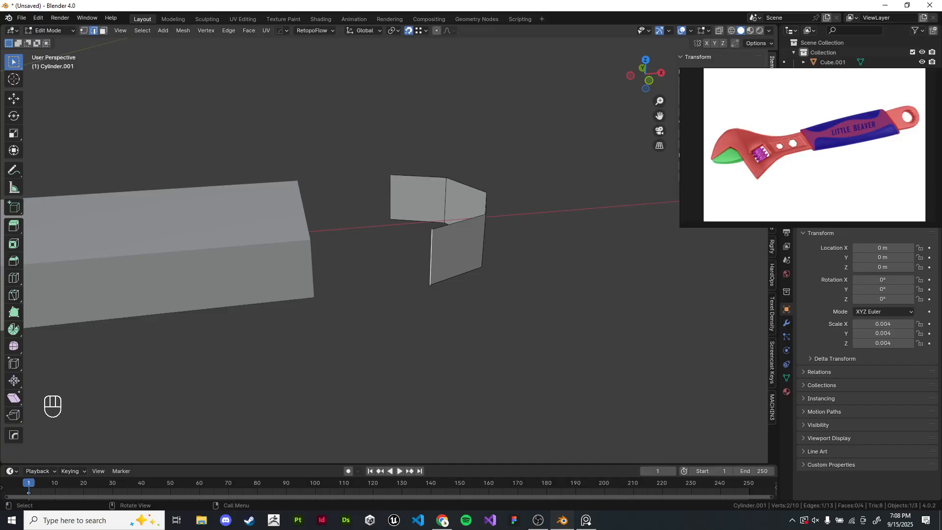
key(e)
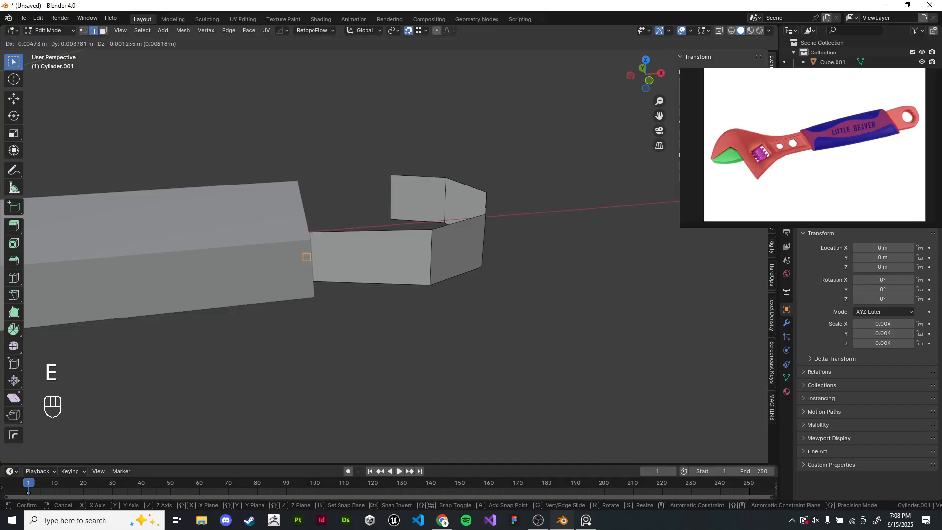
right_click(308, 257)
key(ctrl+z)
middle_drag(307, 256, 308, 269)
- Select the ring's two open end edges and extrude them along X, snapping to the handle's end
key(KP_7)
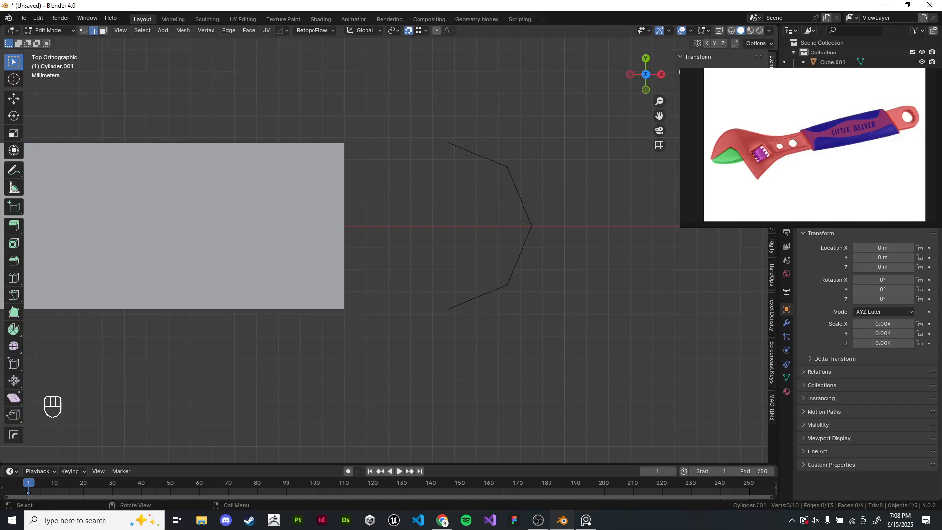
shift+middle_drag(401, 263, 378, 163)
scroll(395, 265, up, 2)
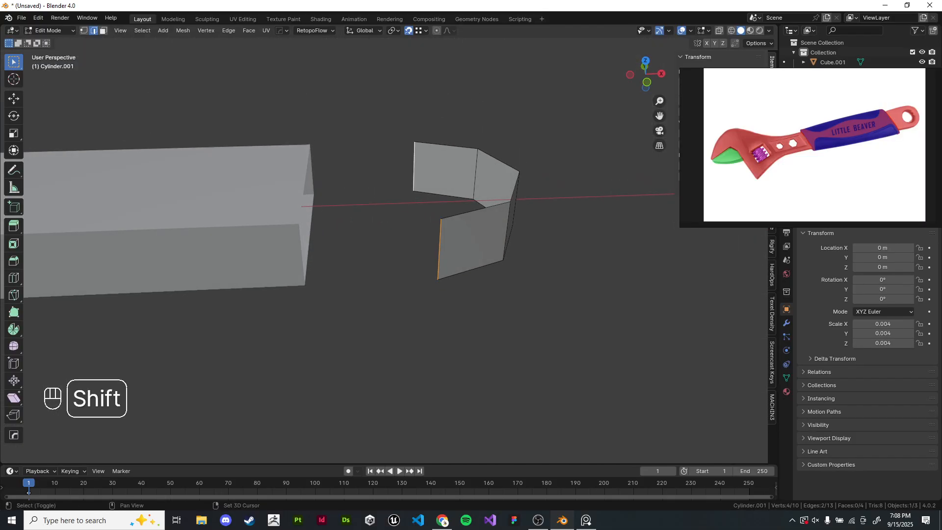
key(e)
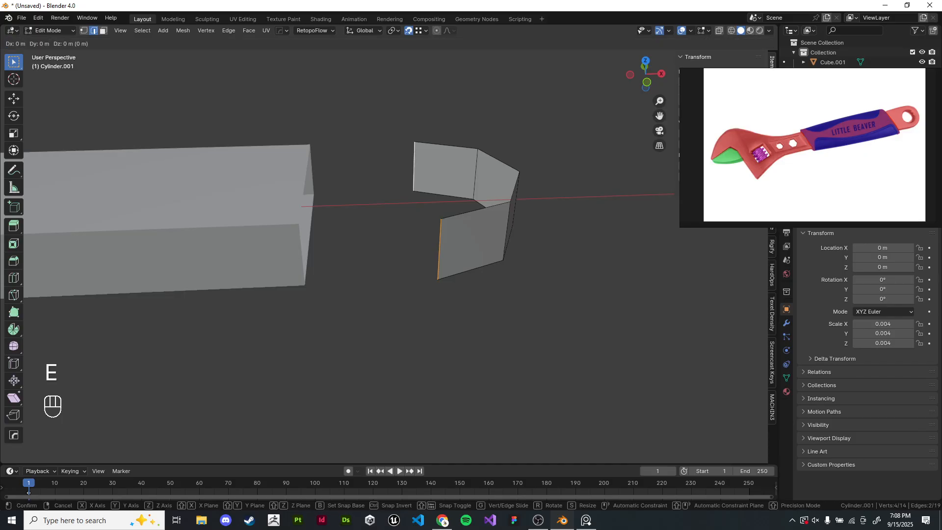
key(x)
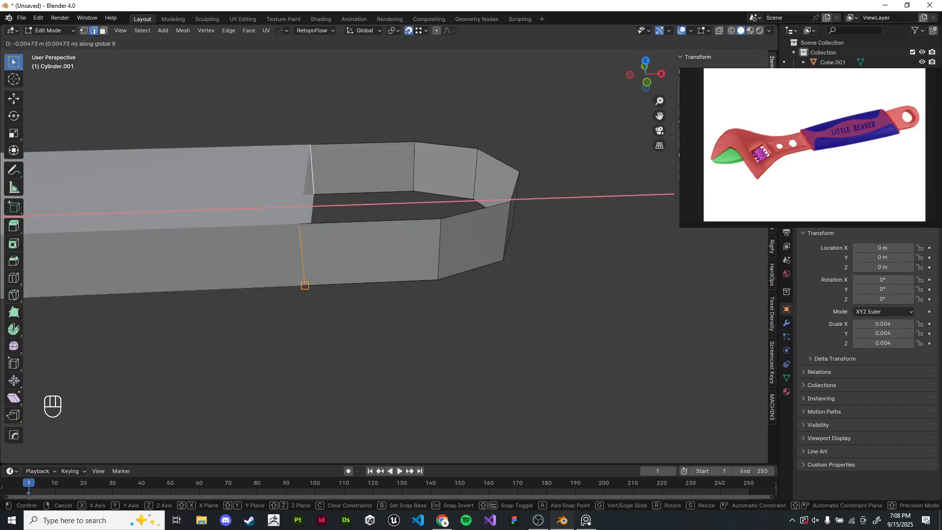
click(304, 285)
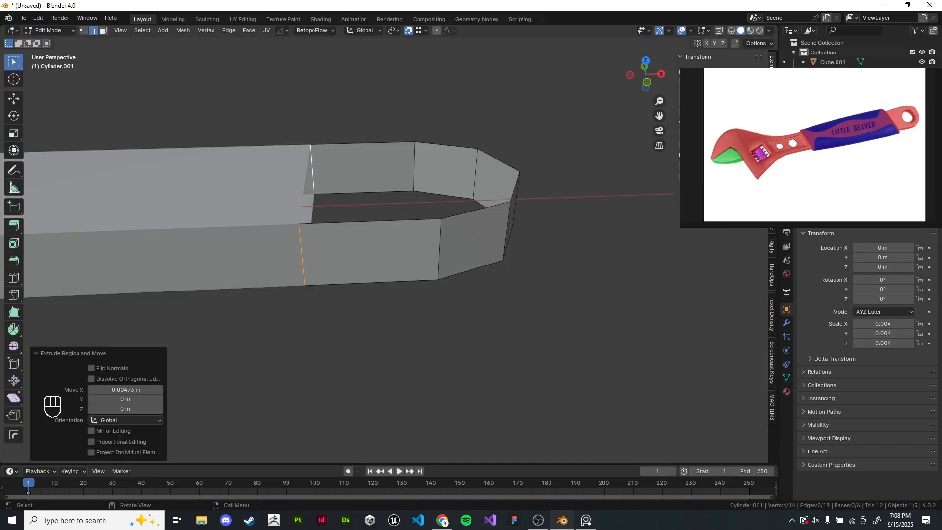
shift+middle_drag(305, 285, 328, 303)
key(g)
right_click(388, 303)
key(g)
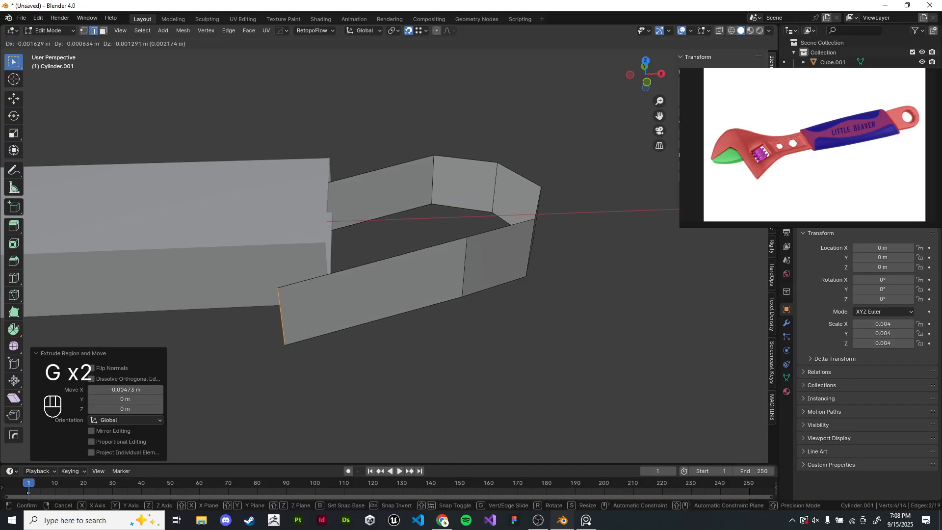
right_click(342, 348)
key(g)
right_click(411, 314)
key(g)
right_click(413, 344)
shift+middle_drag(413, 344, 371, 354)
click(421, 375)
- Return to object mode and add the handle to the selection alongside the ring
key(Tab)
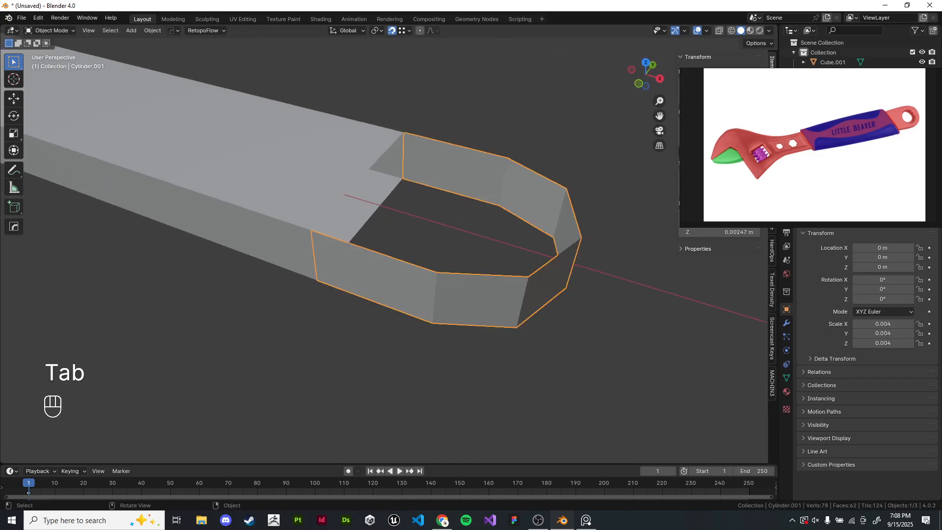
key(shift)
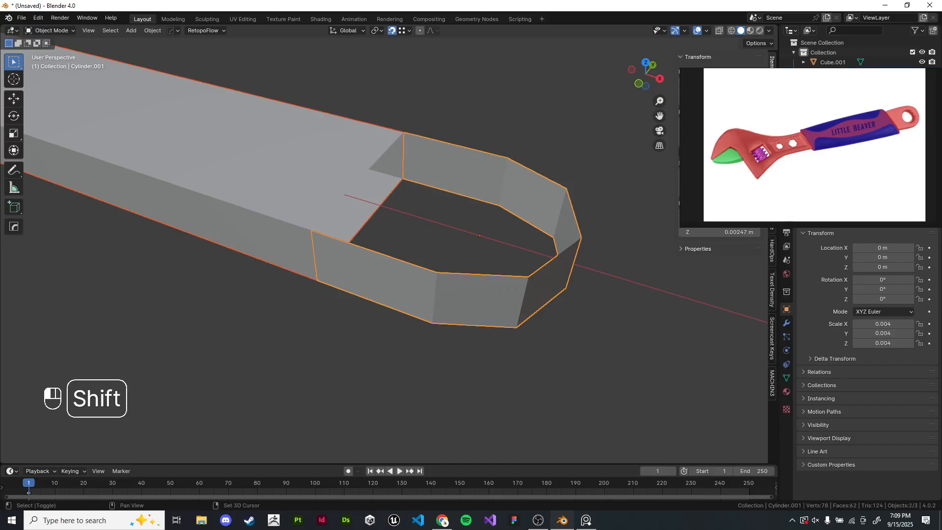
- Join the ring and the handle into a single object
shift+click(314, 181)
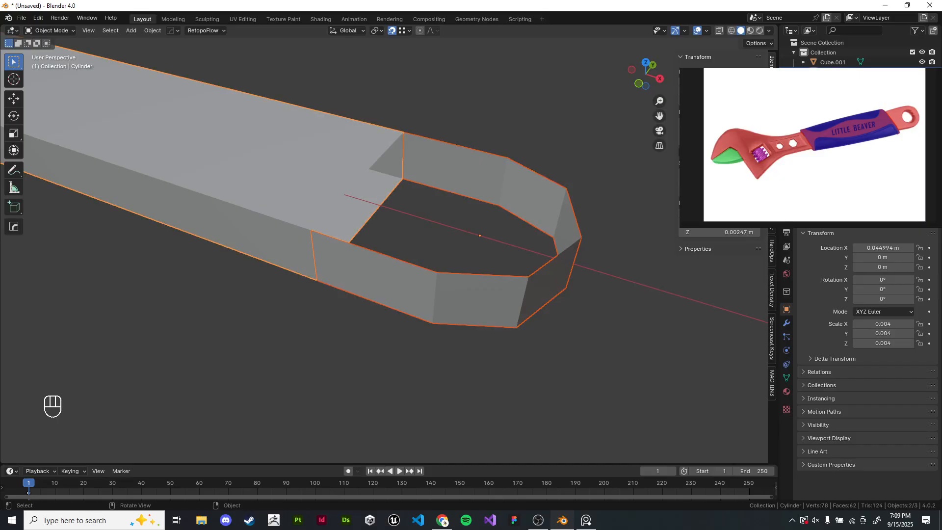
key(ctrl+j)
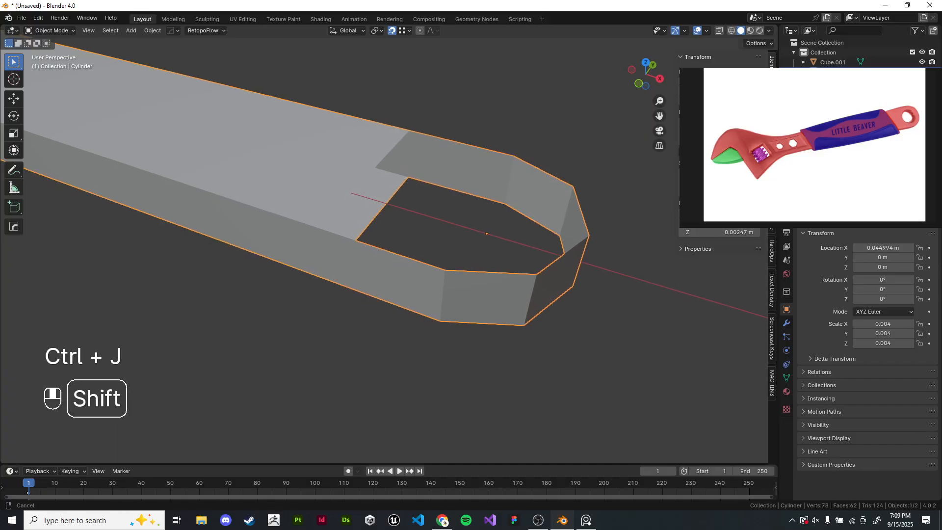
key(Tab)
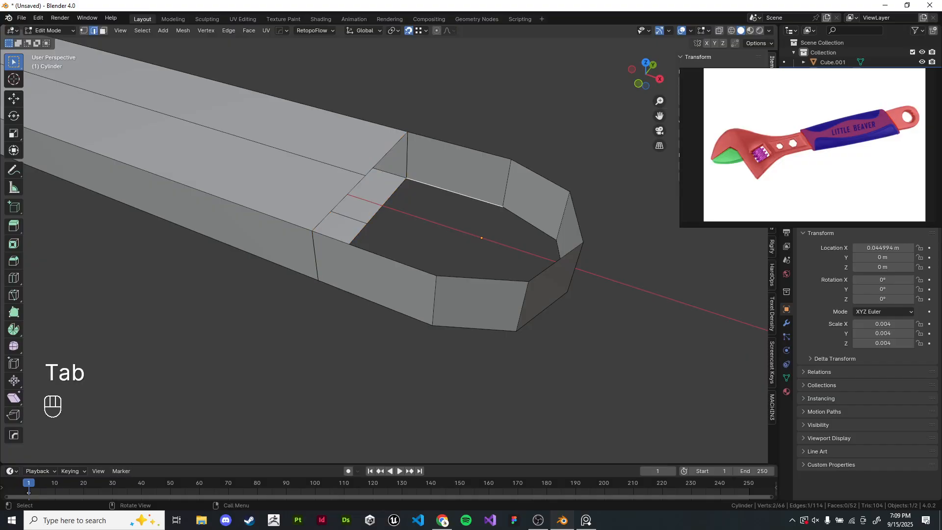
key(l)
key(g)
key(g)
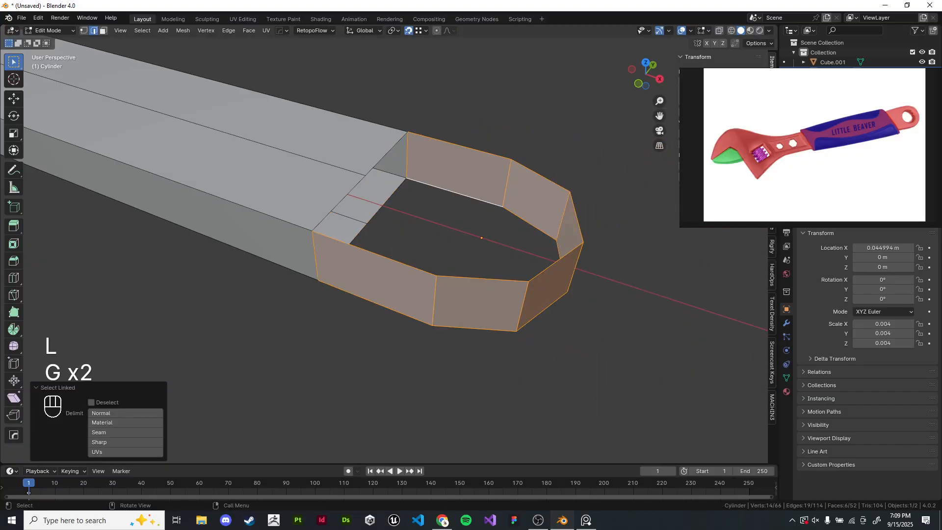
key(g)
key(g)
key(g)
key(g)
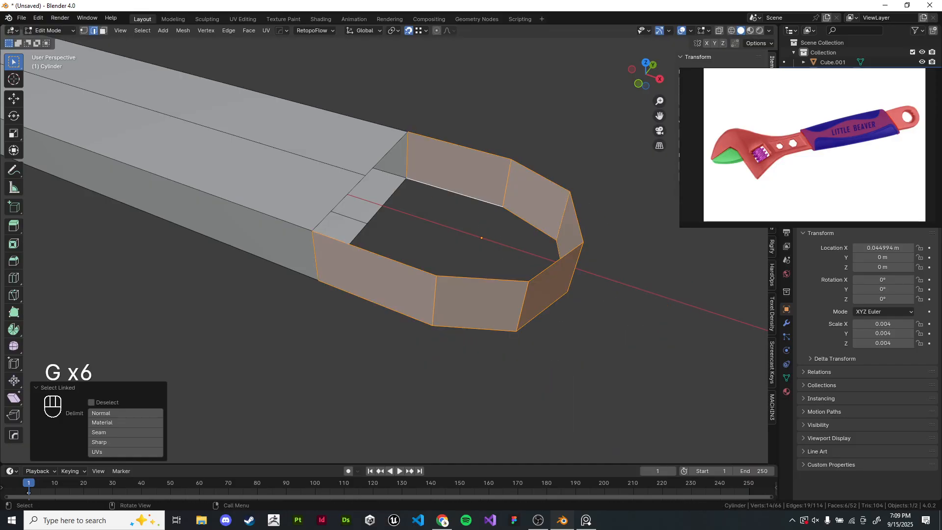
key(Tab)
scroll(384, 243, down, 12)
scroll(257, 187, up, 3)
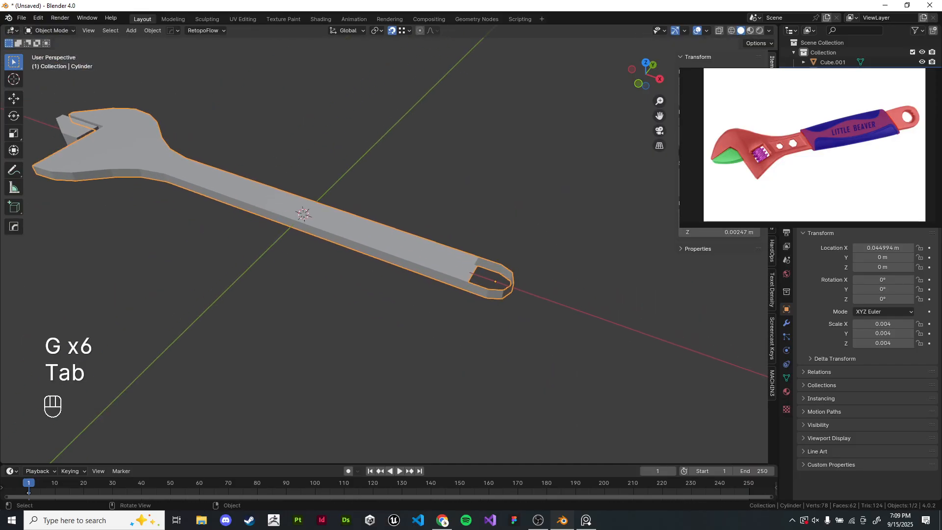
click(290, 147)
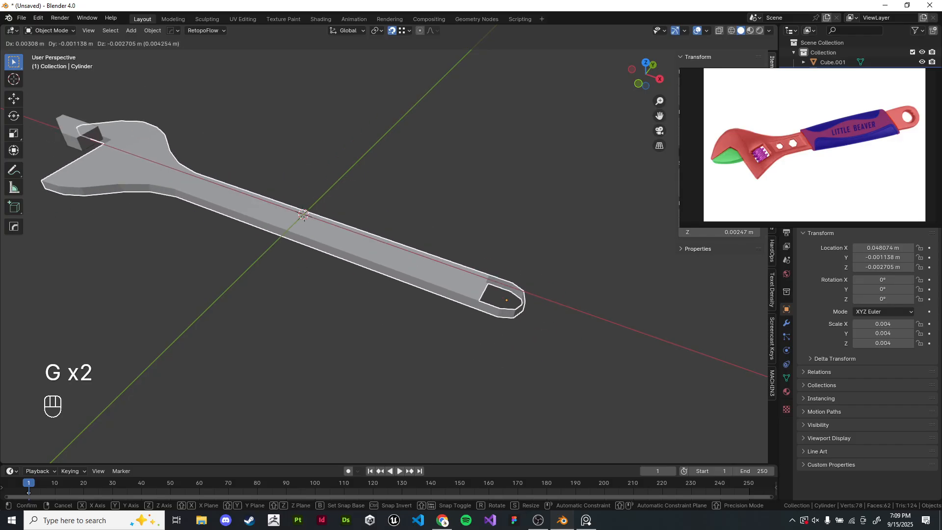
right_click(520, 287)
- Try merging all of the mesh's vertices by distance in edit mode
scroll(505, 277, up, 5)
key(Tab)
scroll(476, 275, up, 4)
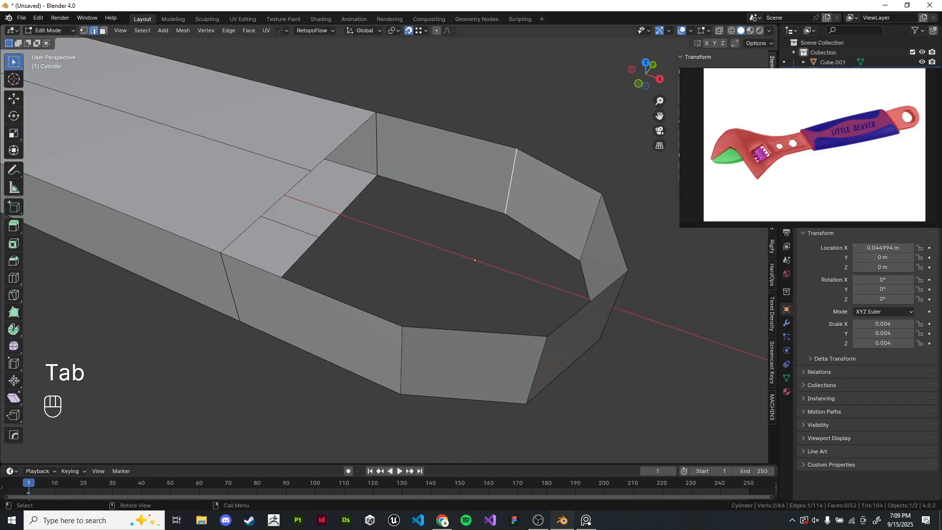
key(a)
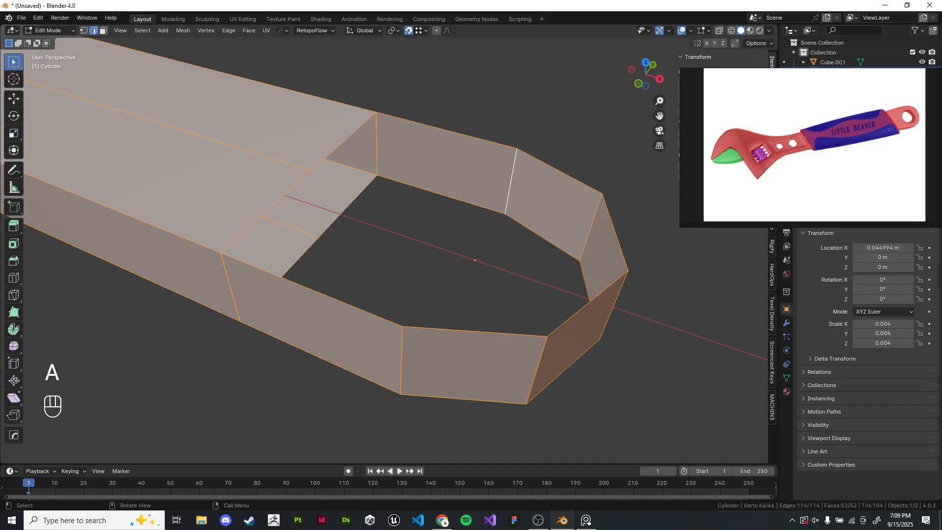
key(m)
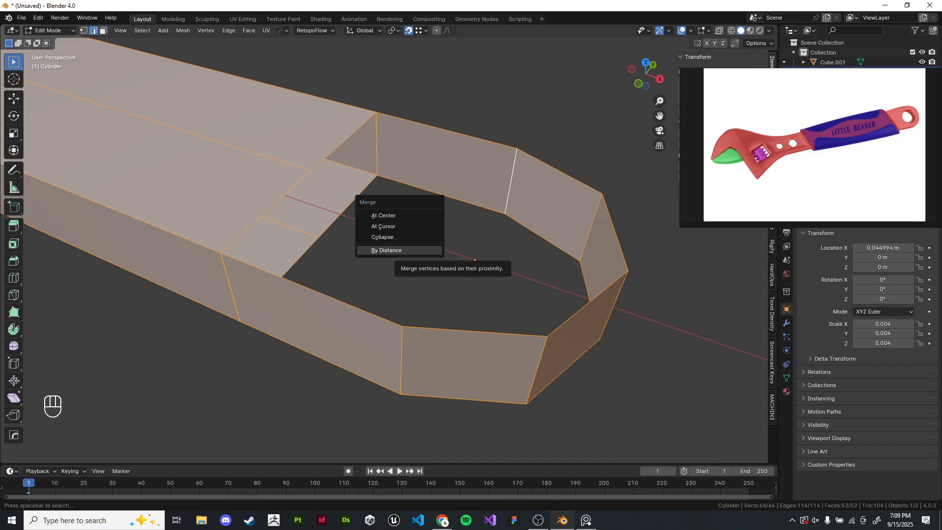
click(388, 251)
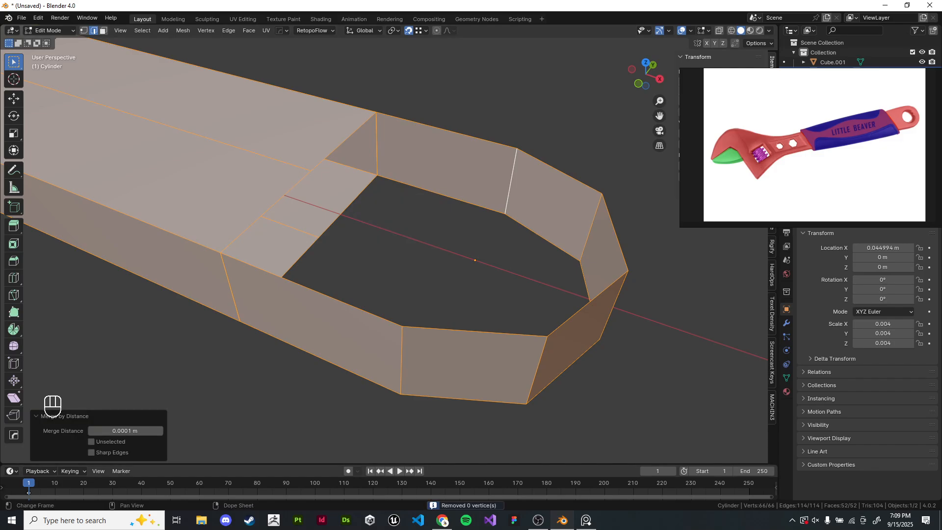
shift+middle_drag(402, 265, 477, 272)
click(477, 273)
key(a)
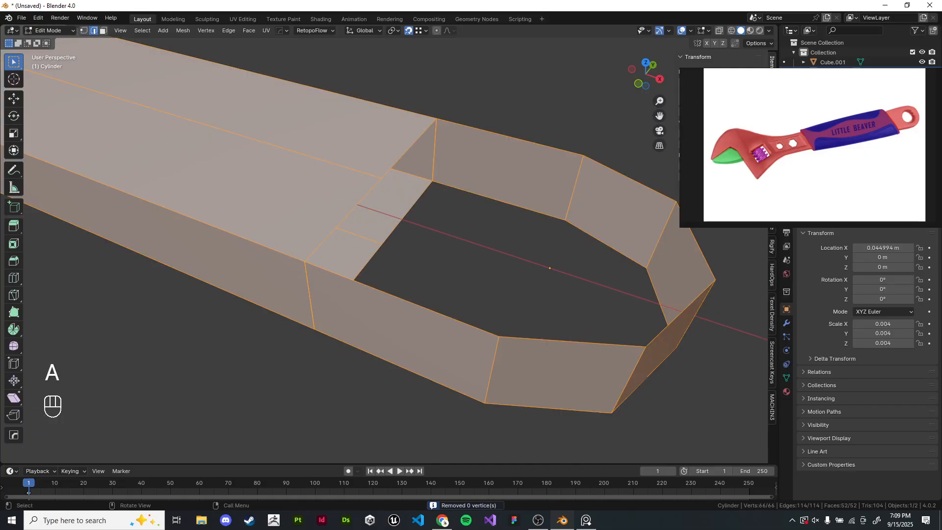
- Select all vertices and merge them by distance with a merge distance of 0.001 m
click(428, 309)
key(l)
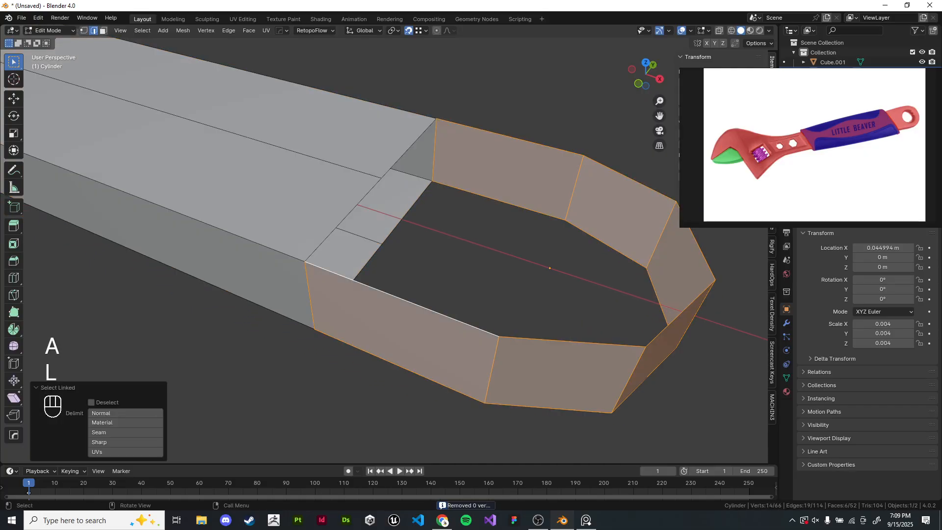
key(1)
key(alt+a)
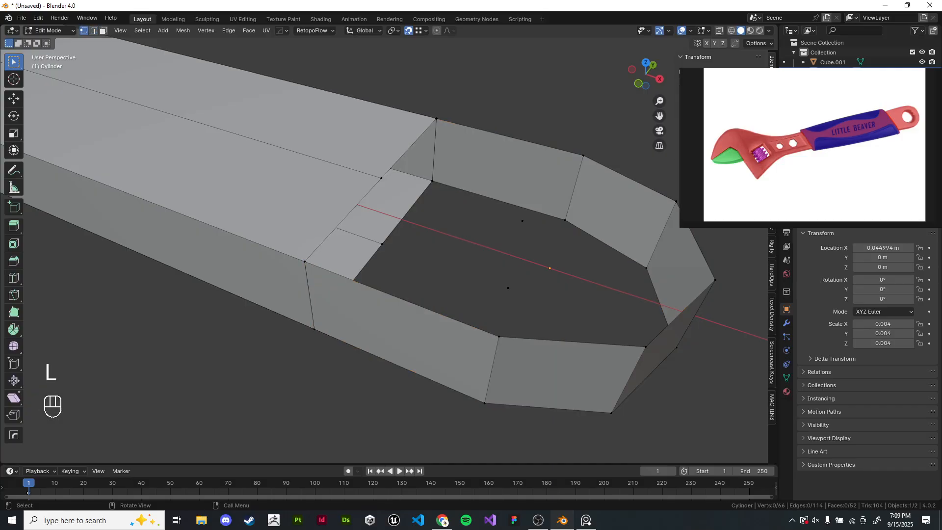
key(x)
key(a)
key(m)
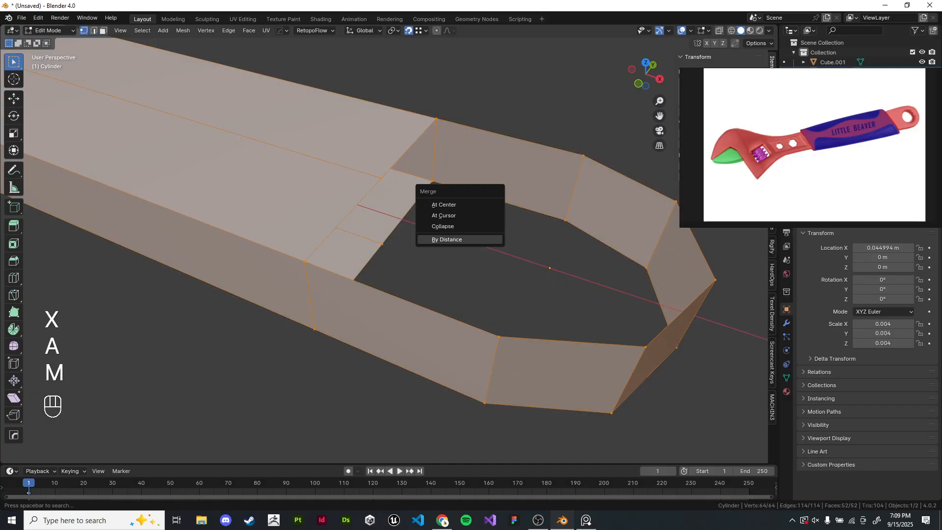
click(446, 239)
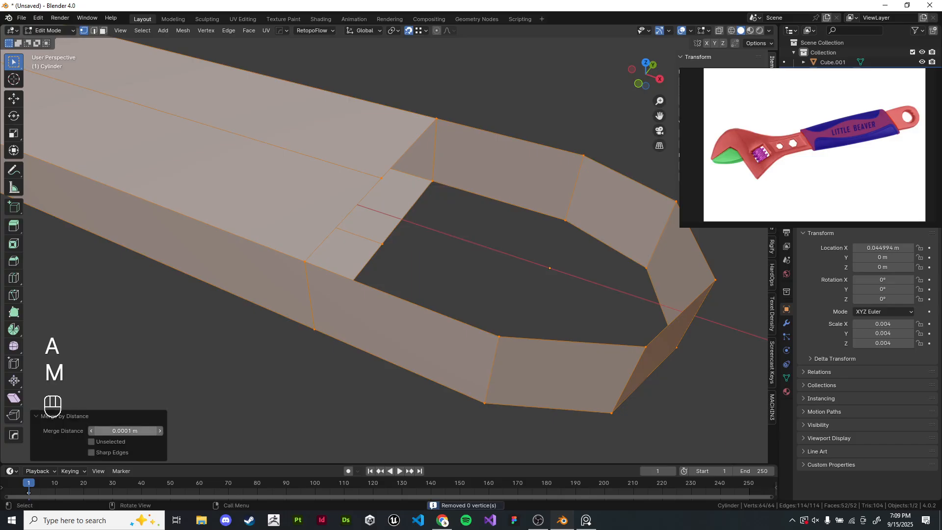
click(108, 430)
click(108, 431)
key(BackSpace)
key(Return)
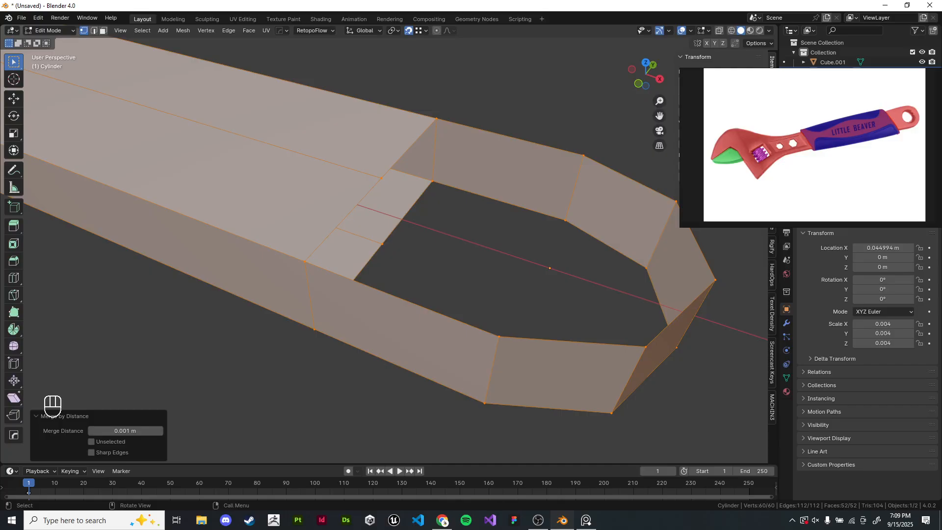
- Select the top boundary edges of the ring and handle end and fill them with one face
key(Tab)
key(Tab)
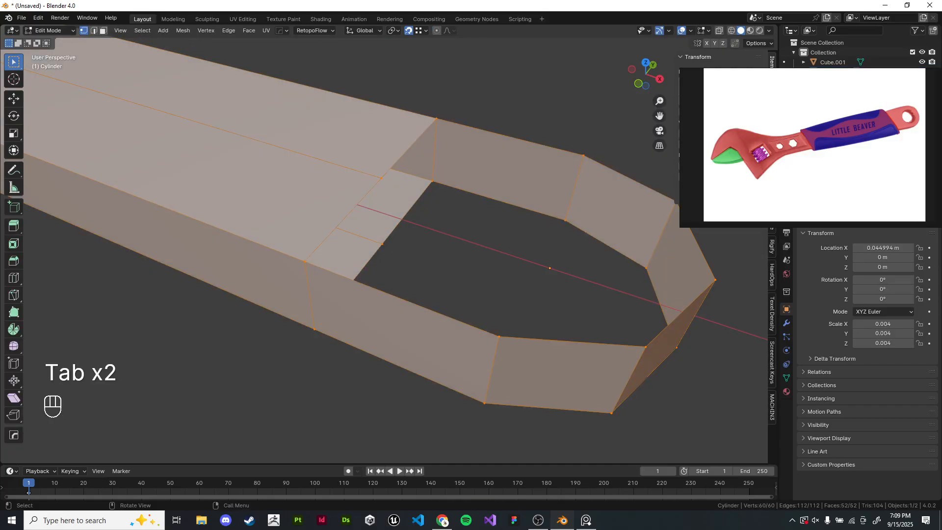
key(l)
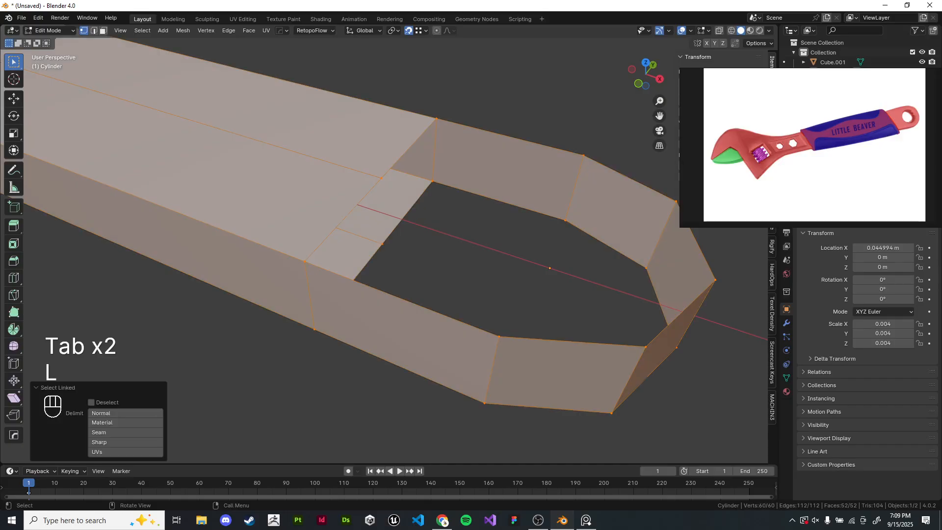
shift+middle_drag(314, 236, 354, 234)
click(94, 31)
click(351, 295)
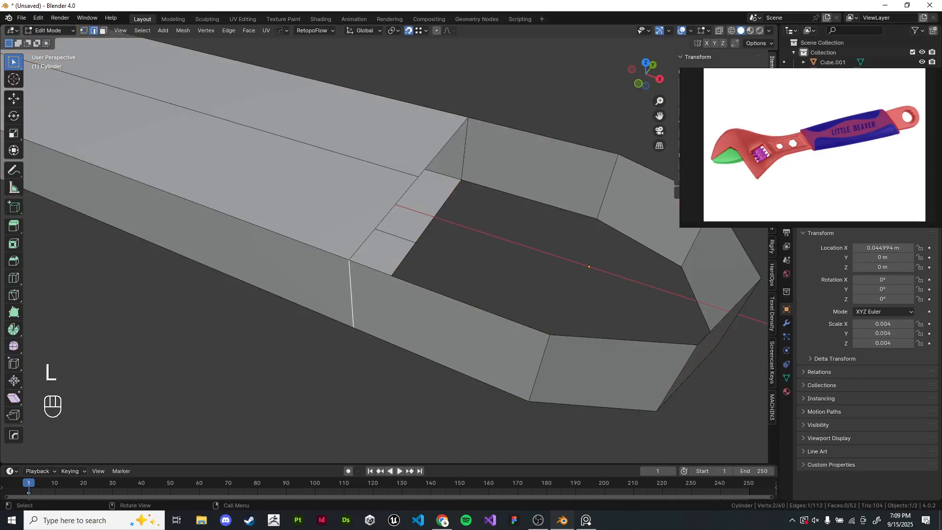
key(g)
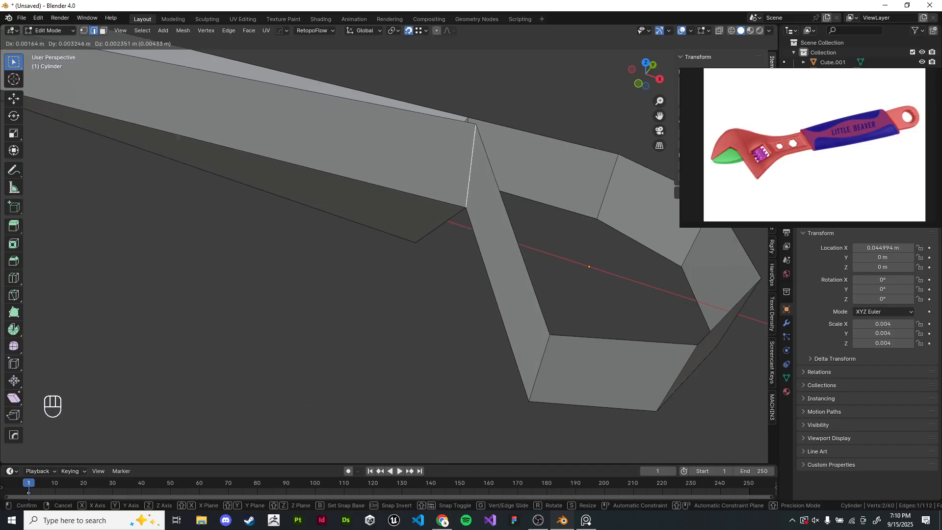
key(Escape)
shift+middle_drag(431, 196, 375, 206)
click(394, 156)
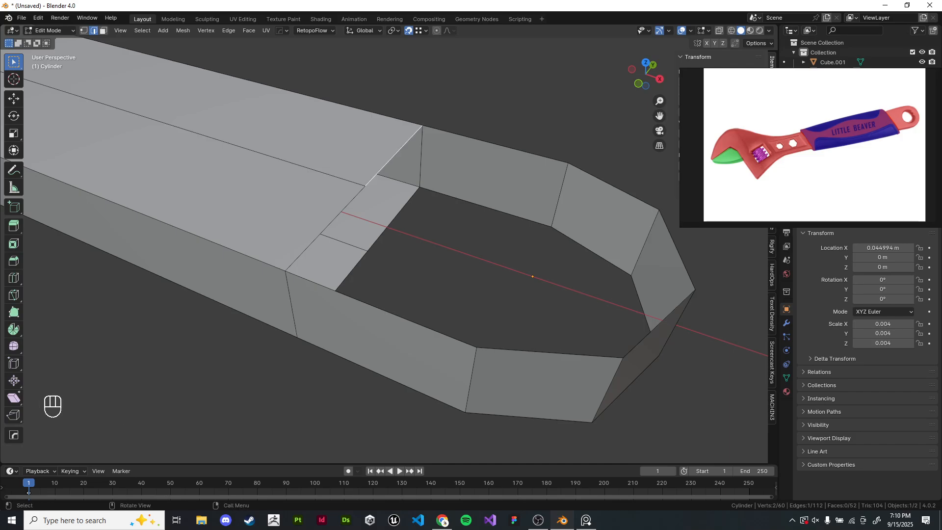
shift+click(325, 229)
alt+shift+click(495, 144)
key(f)
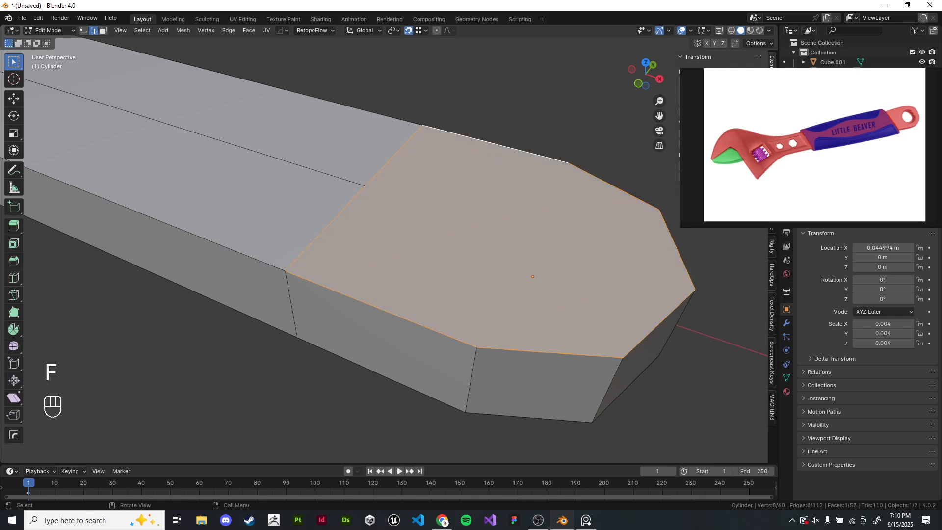
- Connect two opposite vertices across the new top face to split it
key(1)
click(365, 185)
shift+click(695, 290)
key(j)
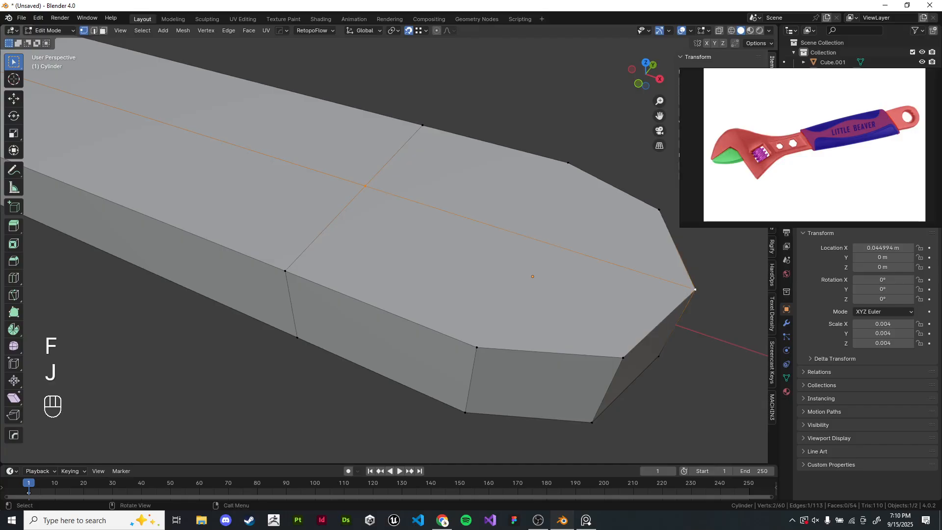
- Select the bottom boundary of the head and fill it with a face
scroll(672, 294, down, 4)
click(672, 295)
middle_drag(431, 314, 432, 196)
click(343, 234)
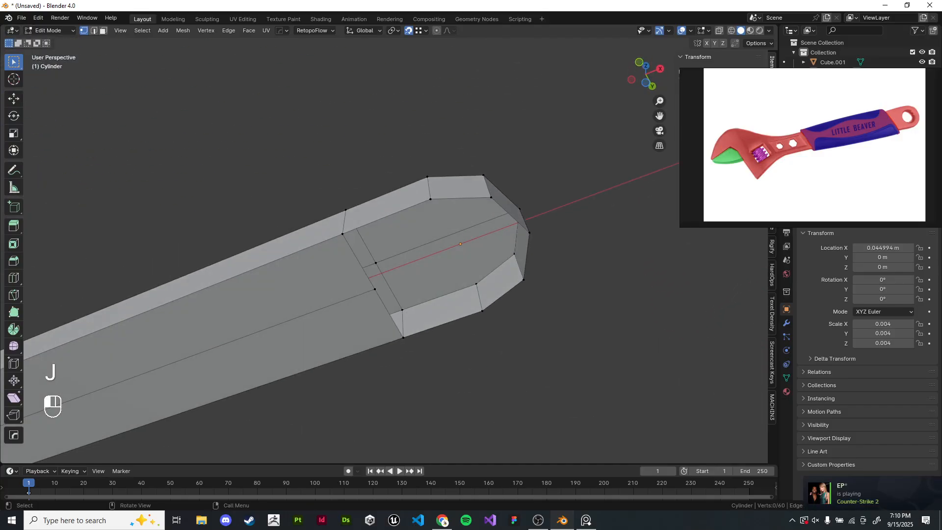
alt+shift+click(471, 314)
key(f)
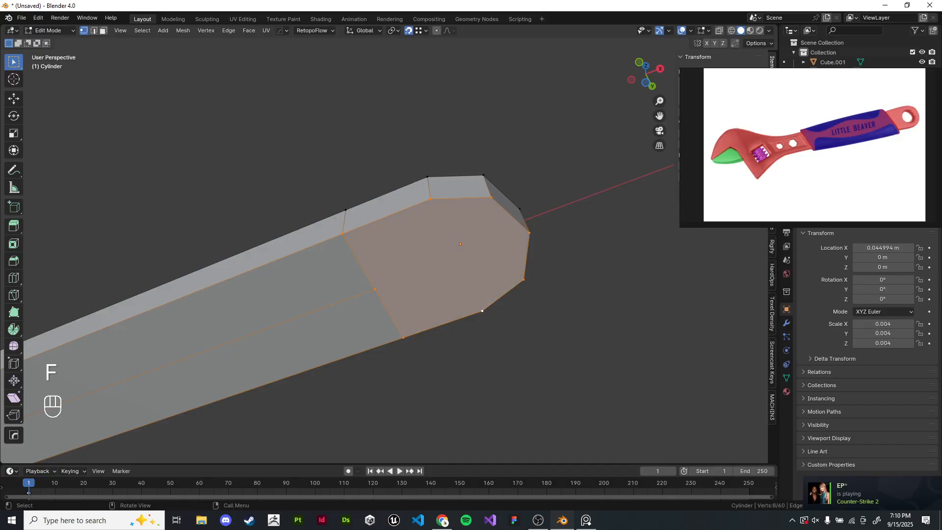
- Connect two pairs of opposite vertices across the bottom face to split it
click(520, 333)
middle_drag(520, 334, 515, 296)
click(359, 278)
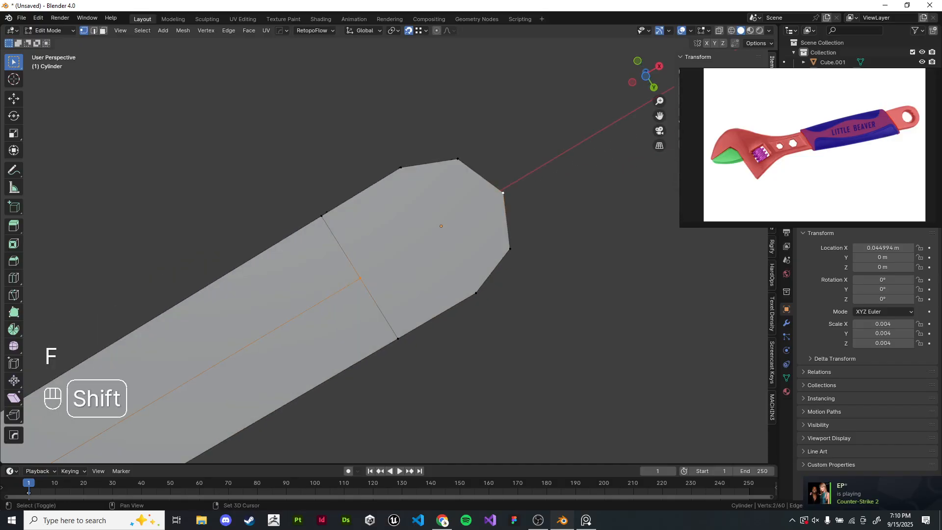
shift+click(505, 192)
middle_drag(505, 192, 510, 233)
key(j)
click(401, 202)
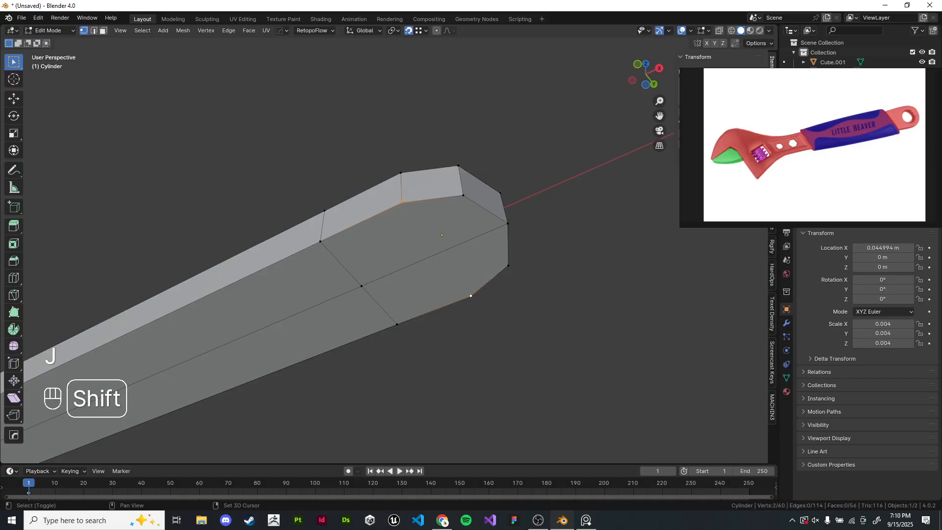
shift+click(471, 296)
key(j)
click(500, 314)
middle_drag(500, 313, 513, 432)
scroll(475, 206, up, 1)
click(472, 175)
shift+click(425, 318)
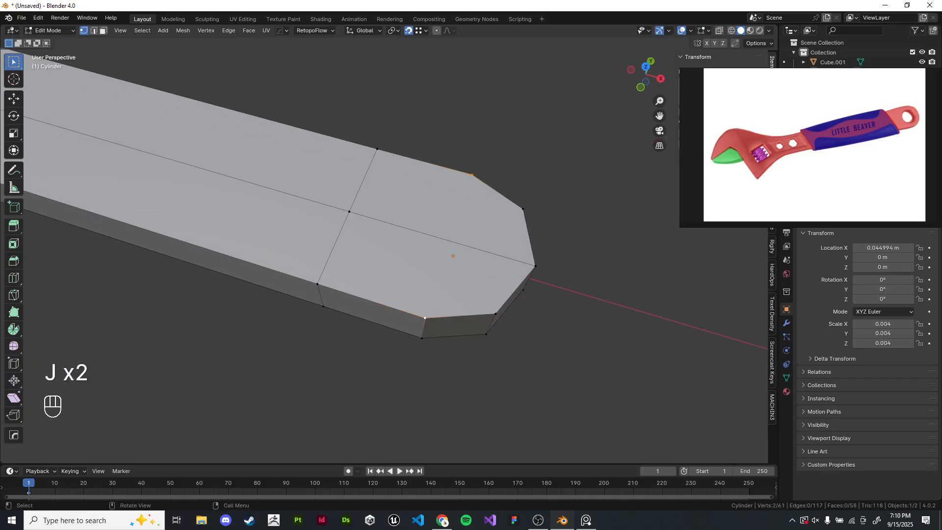
middle_drag(422, 217, 440, 228)
scroll(464, 212, up, 2)
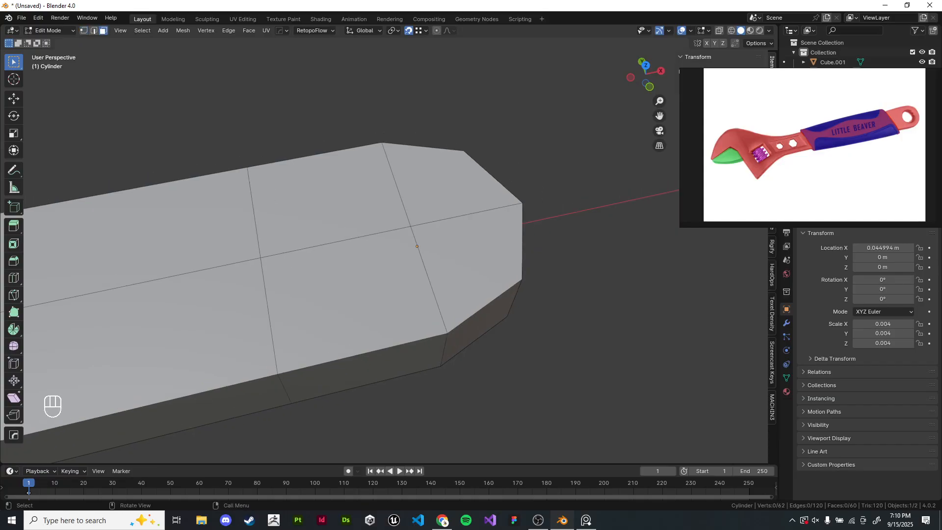
- Box-select the four central faces on the head's top and inset them by about 0.36 m
key(b)
drag(431, 243, 433, 245)
middle_drag(431, 244, 426, 122)
drag(385, 250, 404, 272)
middle_drag(404, 272, 387, 397)
drag(393, 216, 427, 249)
shift+middle_drag(427, 250, 429, 247)
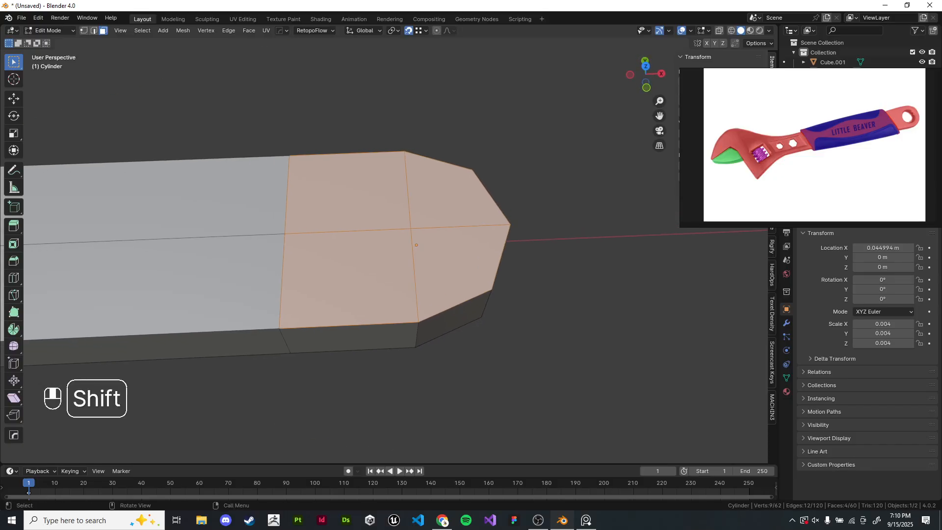
scroll(429, 246, up, 1)
key(i)
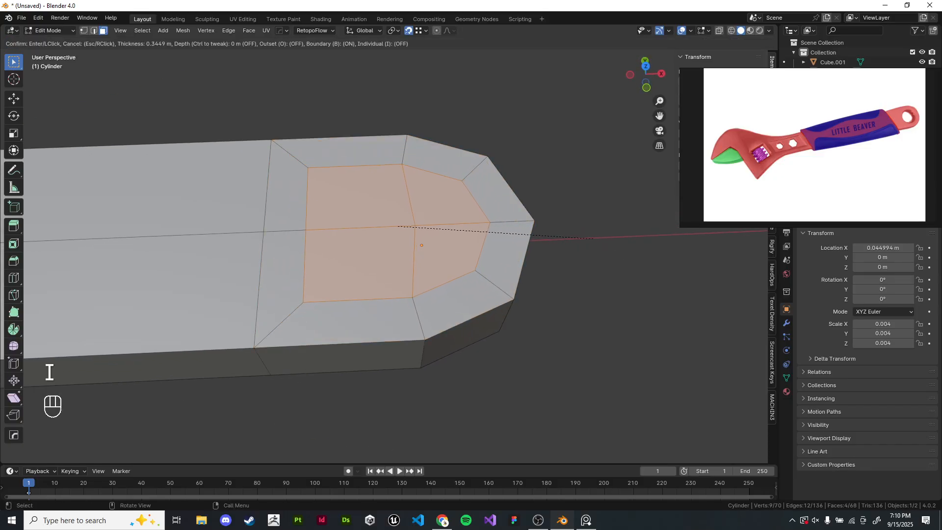
click(50, 372)
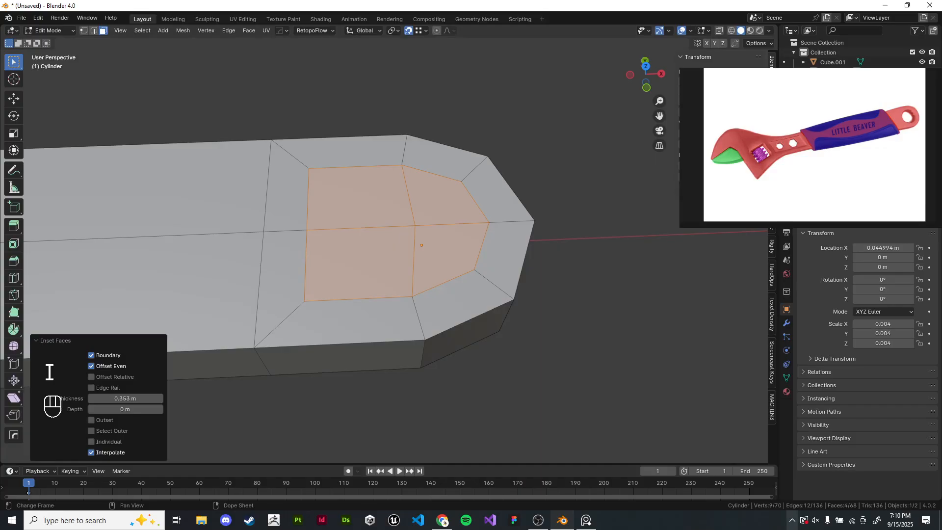
- Round the inset faces into a circle with LoopTools Circle
key(ctrl+f)
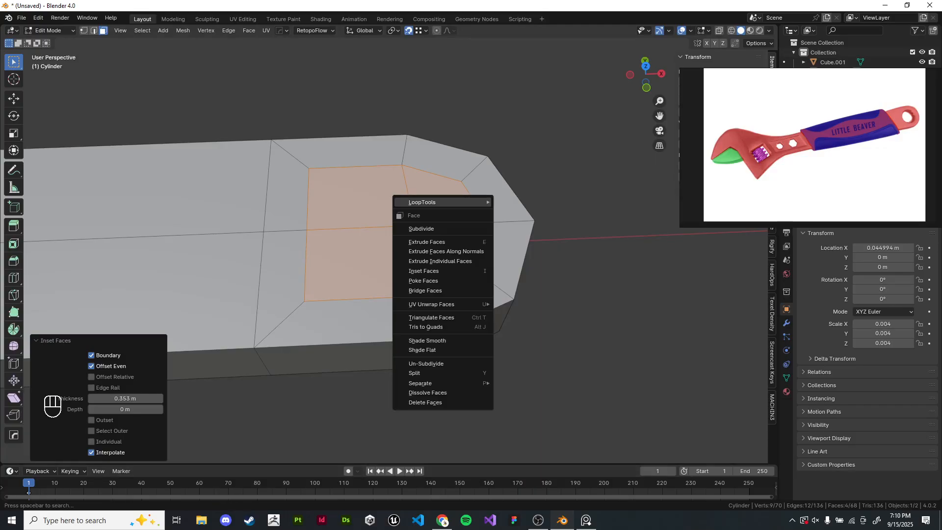
mouse_move(441, 202)
click(516, 211)
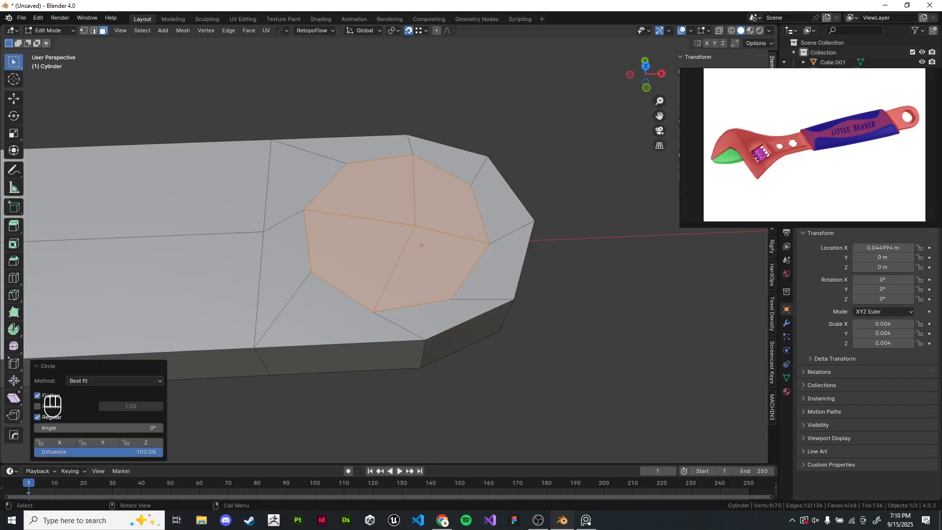
- Rotate the circled inset faces about -14° around Z in top view
key(KP_7)
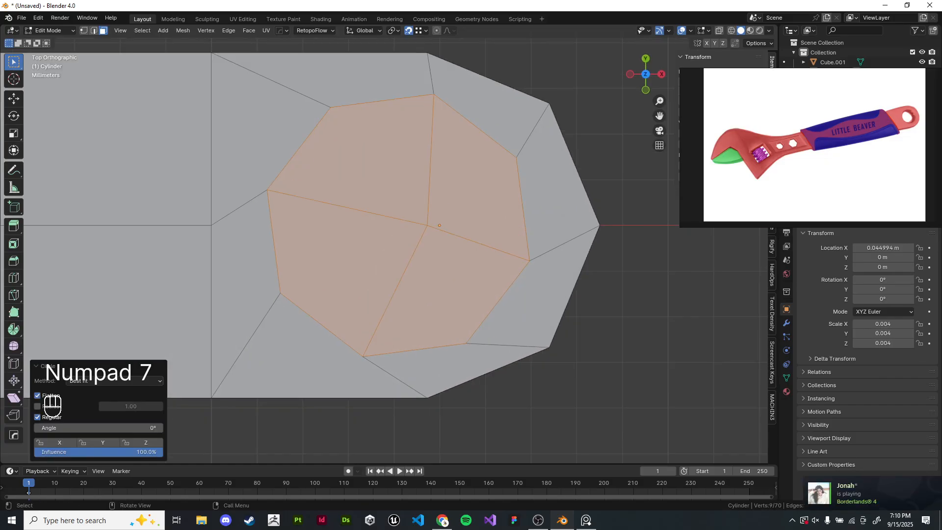
scroll(613, 245, down, 2)
key(r)
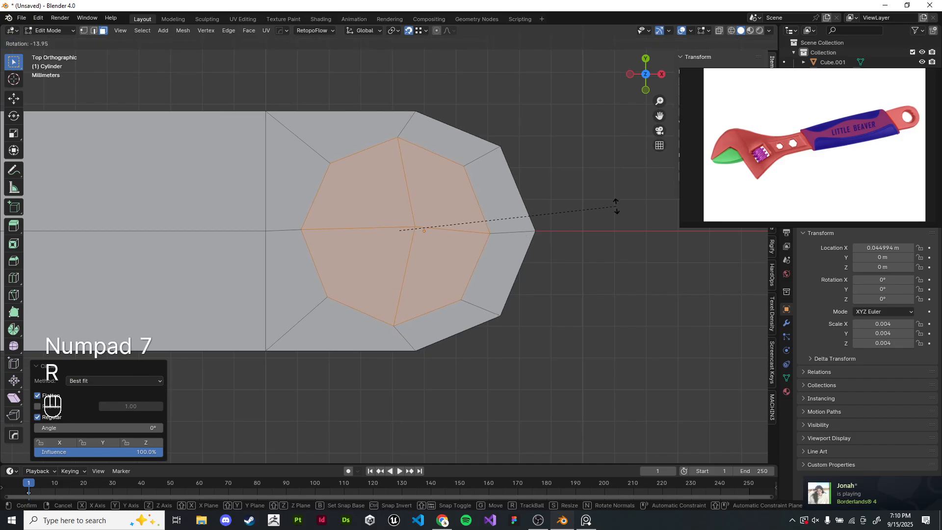
click(613, 206)
- Scale the circled faces down and symmetrize the mesh along Z
key(s)
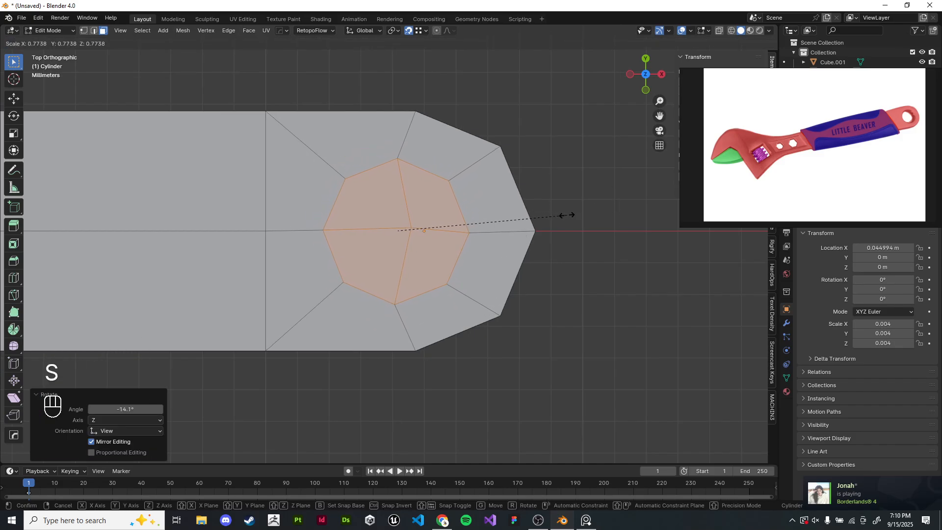
click(559, 216)
middle_drag(559, 217, 564, 294)
key(alt+x)
- Select the top and bottom circle faces of the head and bridge them with LoopTools Bridge
scroll(564, 294, up, 5)
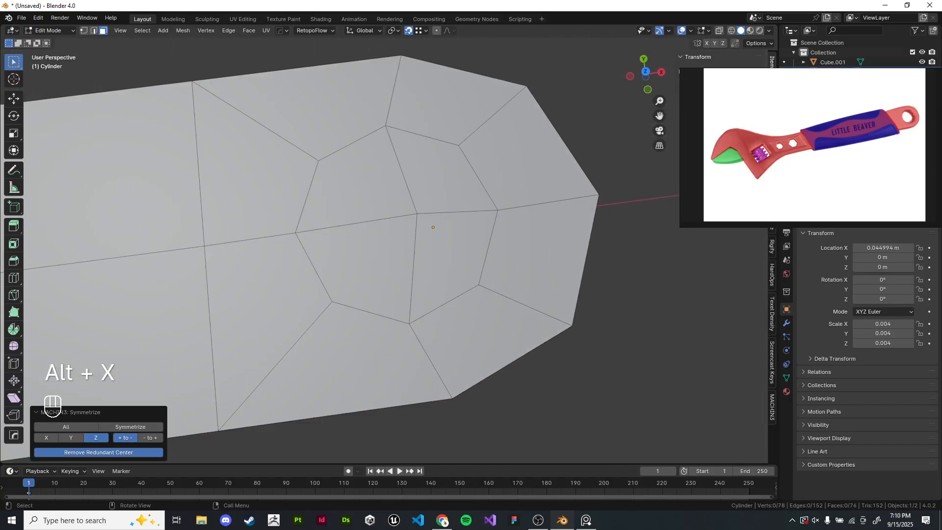
scroll(409, 245, down, 5)
drag(380, 224, 406, 249)
middle_drag(406, 249, 402, 81)
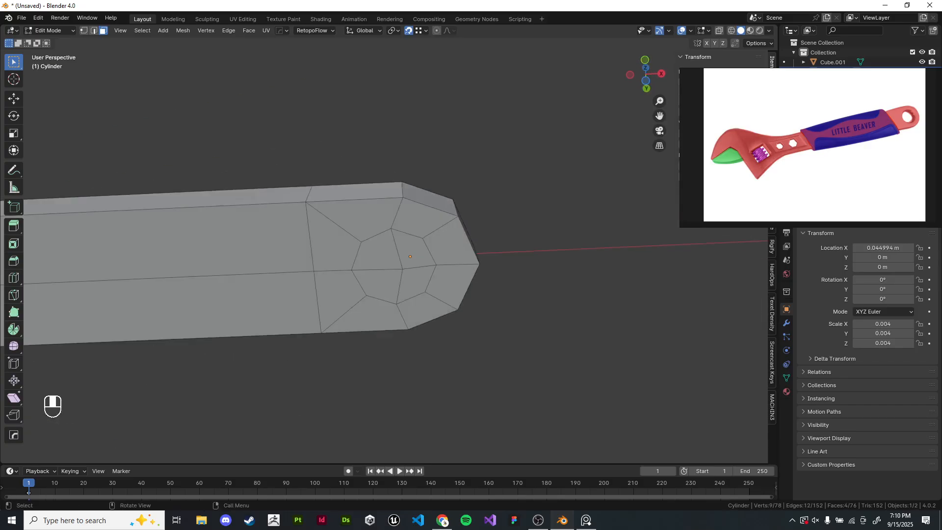
shift+drag(390, 256, 416, 280)
middle_drag(442, 128, 476, 275)
scroll(519, 230, up, 1)
right_click(527, 225)
mouse_move(526, 224)
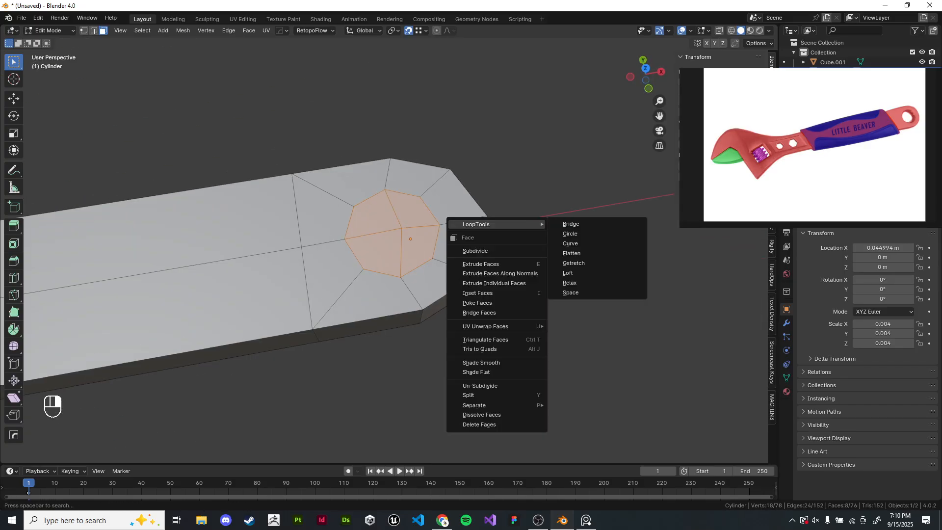
click(570, 223)
- Examine the bridged hole in object mode and from the top view
key(Tab)
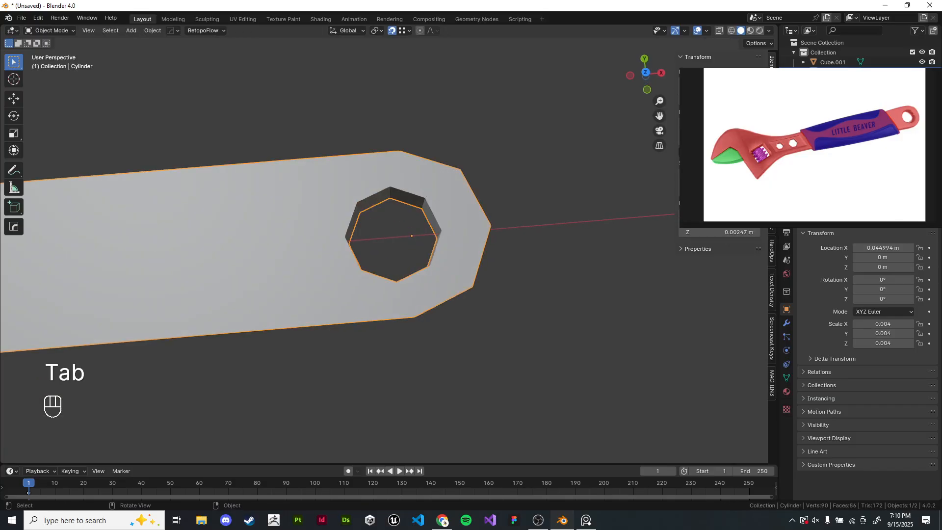
mouse_move(570, 223)
middle_down()
mouse_move(463, 177)
mouse_move(551, 159)
mouse_move(571, 228)
mouse_move(569, 122)
mouse_move(574, 236)
middle_up()
key(KP_7)
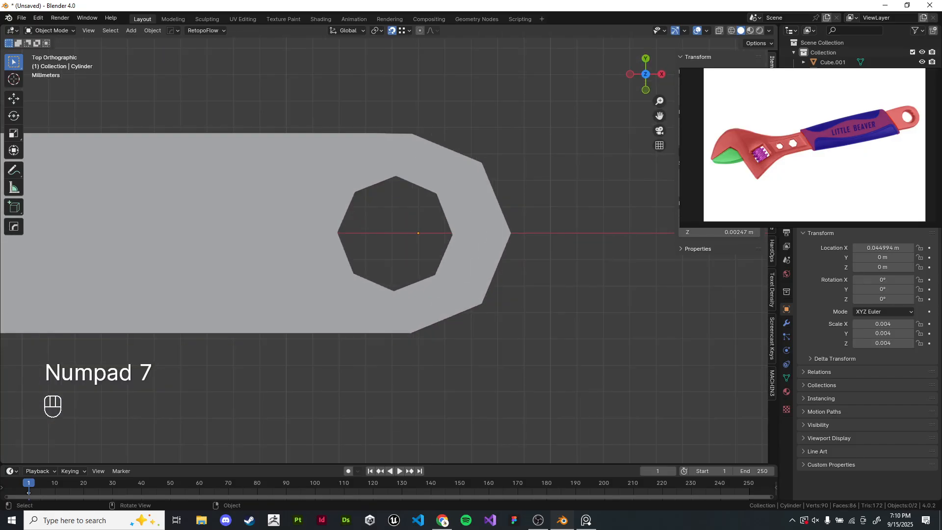
scroll(382, 246, down, 3)
shift+middle_drag(382, 245, 576, 262)
shift+middle_drag(407, 263, 192, 254)
key(KP_7)
scroll(384, 251, up, 9)
shift+middle_drag(586, 272, 510, 269)
scroll(384, 251, up, 4)
- Undo the recent edits back to the head's top faces before the inset
key(ctrl+z)
key(ctrl+z)
key(ctrl+z)
key(ctrl+z)
key(ctrl+z)
key(ctrl+z)
key(ctrl+z)
key(ctrl+z)
key(ctrl+z)
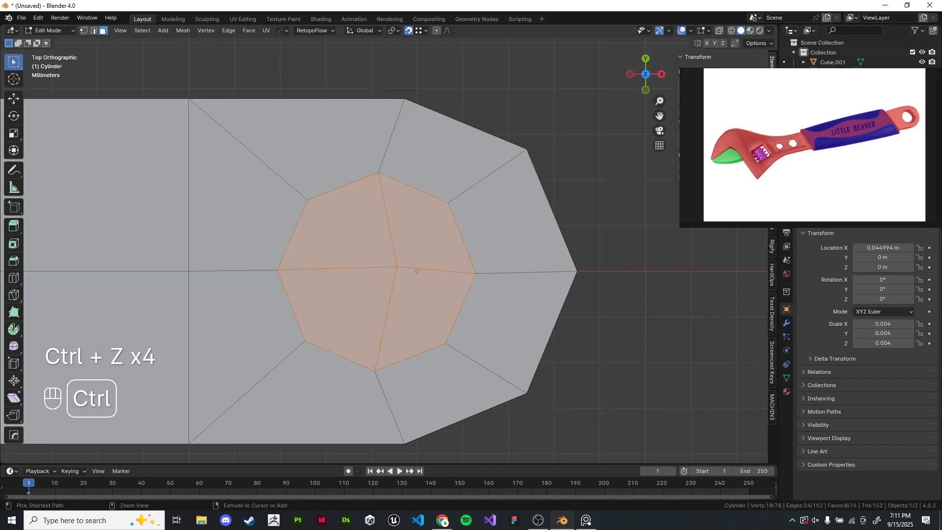
key(ctrl+z)
key(ctrl+z)
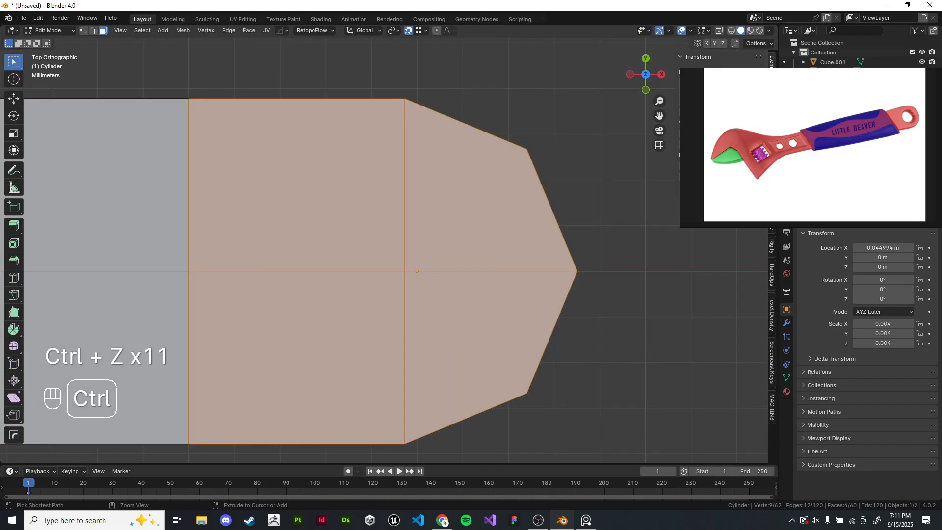
- Box-select the head's top faces and inset them by about 0.36 m
scroll(384, 250, down, 2)
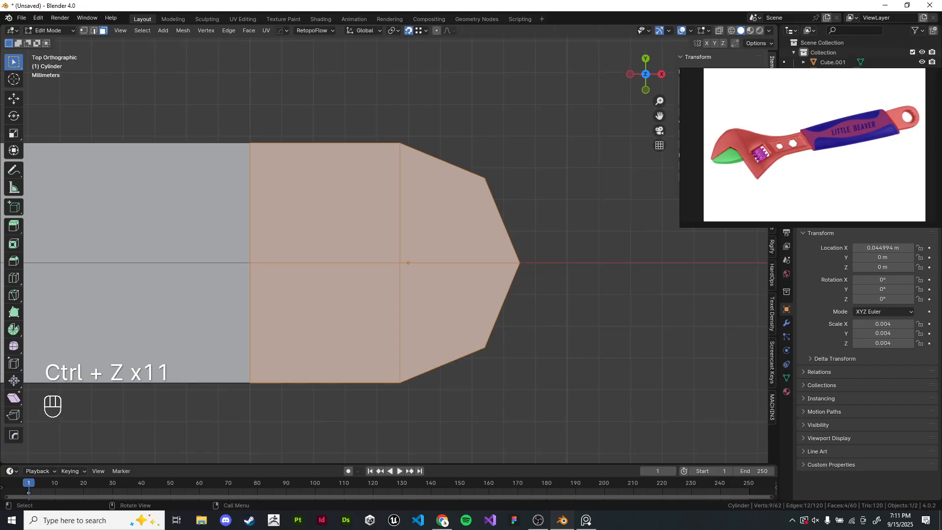
middle_drag(520, 373, 540, 309)
click(540, 314)
drag(381, 218, 424, 260)
middle_drag(424, 295, 424, 196)
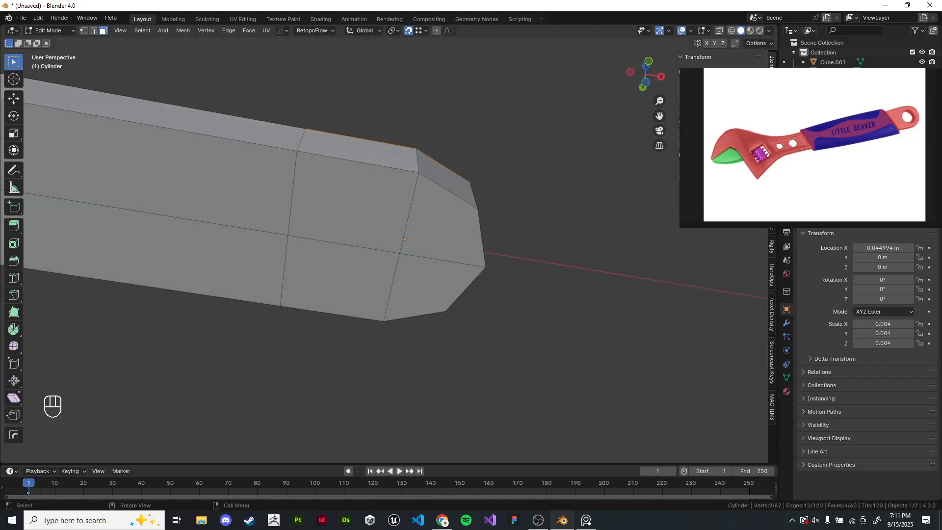
shift+drag(380, 226, 426, 270)
middle_drag(427, 270, 425, 422)
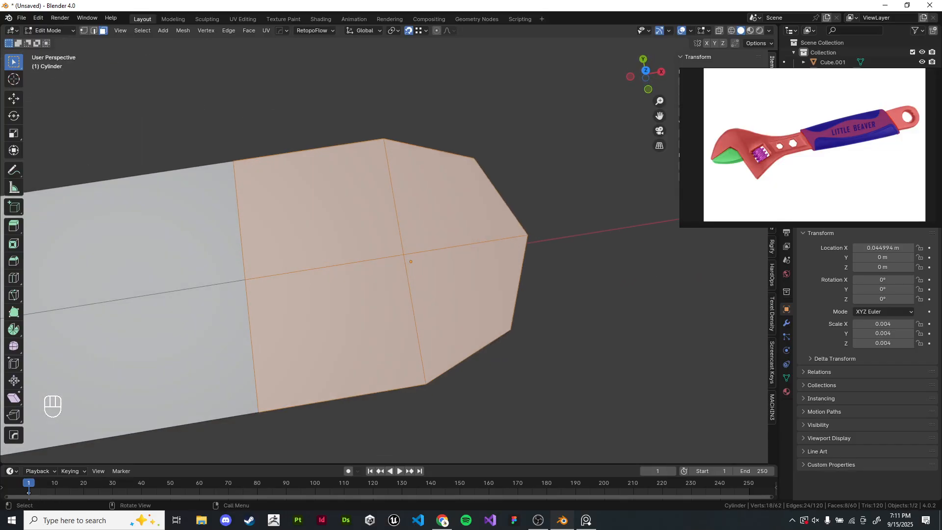
key(i)
click(50, 372)
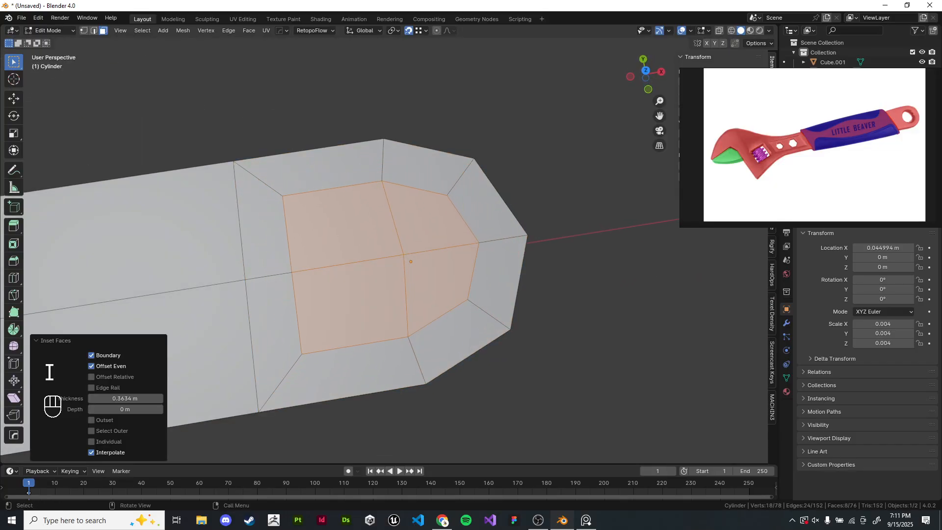
click(84, 30)
click(381, 181)
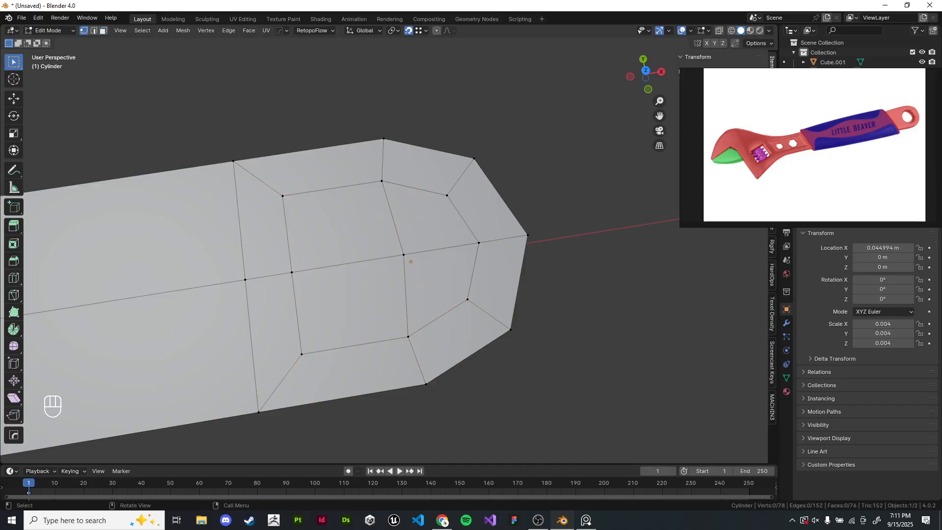
click(282, 196)
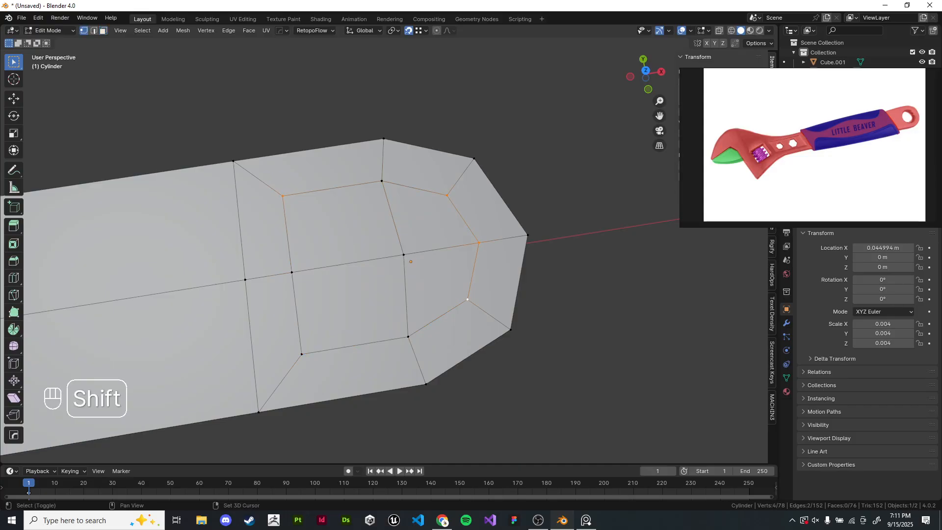
key(alt+a)
- Select the inset faces and round them into a circle with LoopTools Circle
shift+middle_drag(294, 269, 327, 261)
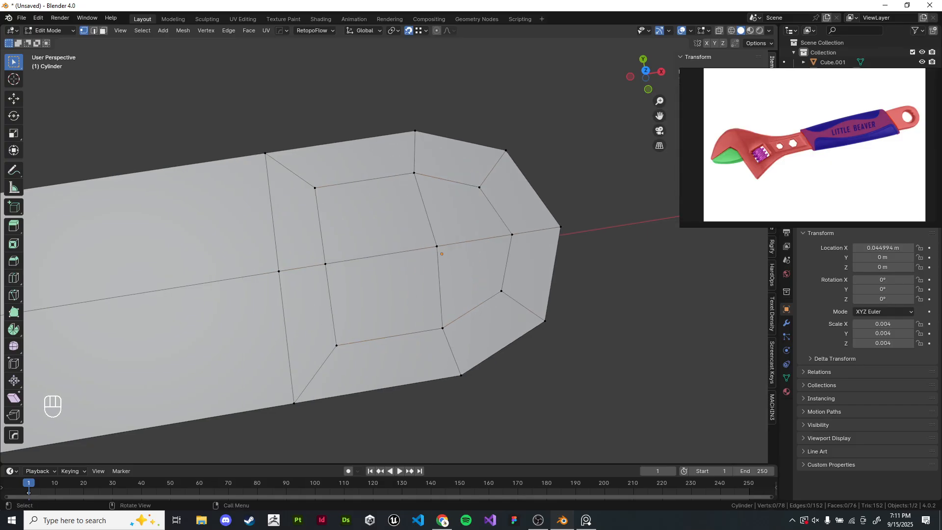
drag(415, 223, 458, 269)
middle_drag(458, 275, 456, 116)
shift+drag(420, 245, 457, 283)
middle_drag(458, 279, 469, 397)
right_click(468, 211)
mouse_move(490, 208)
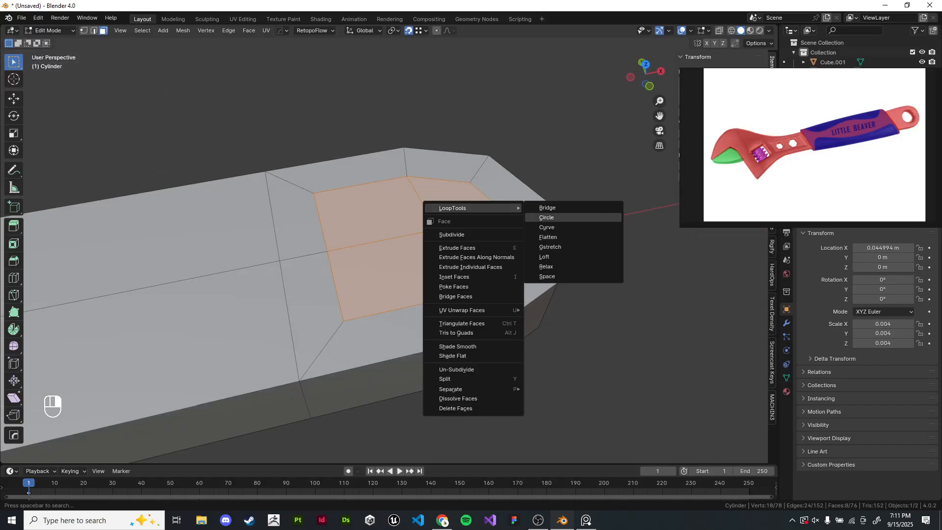
click(545, 217)
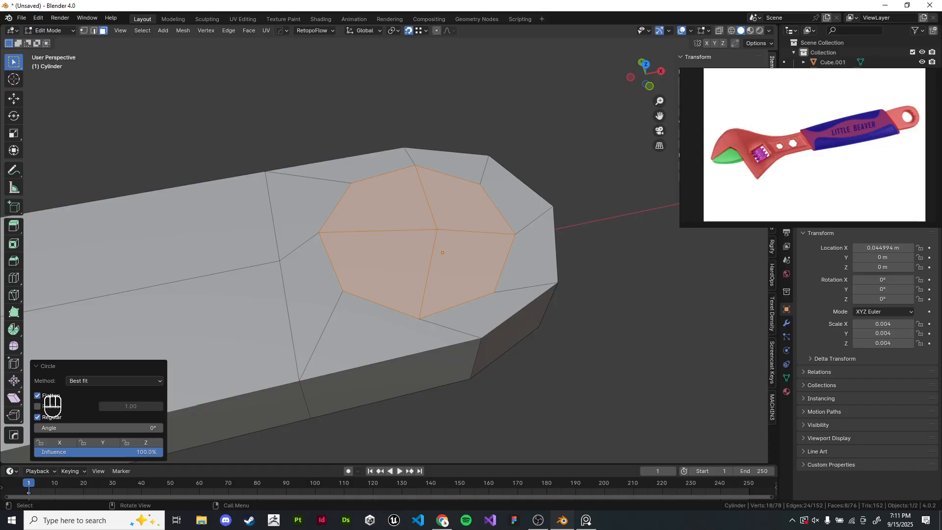
- Rotate the circled faces about -14.5° around Z in top view
key(KP_7)
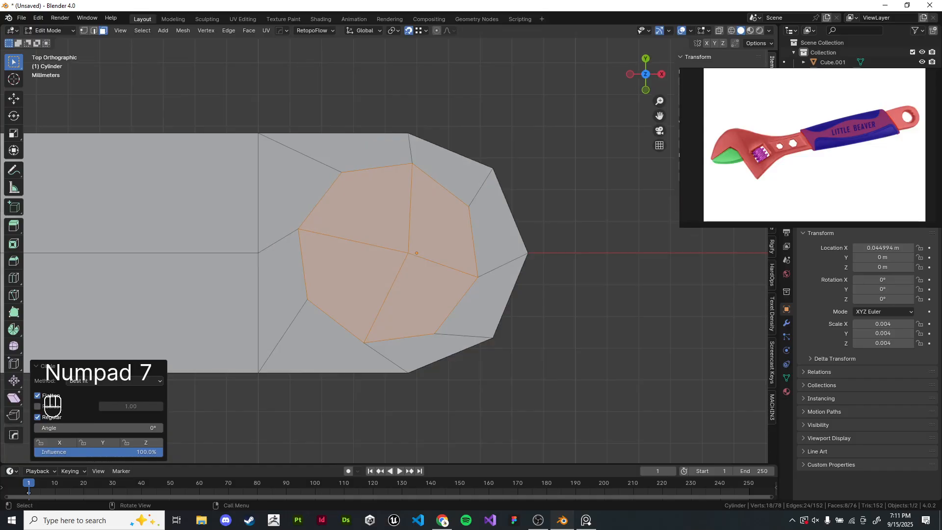
scroll(427, 280, up, 2)
shift+middle_drag(665, 344, 662, 337)
key(r)
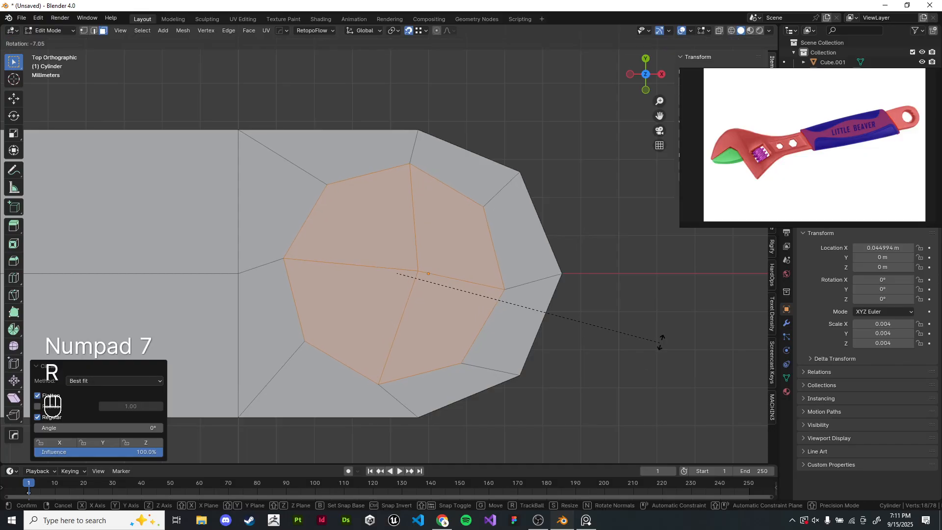
click(690, 311)
shift+middle_drag(690, 311, 673, 248)
shift+middle_drag(673, 248, 714, 252)
scroll(710, 251, down, 1)
- Bridge the head's circular faces with LoopTools Bridge to cut a hole through the ring
right_click(478, 108)
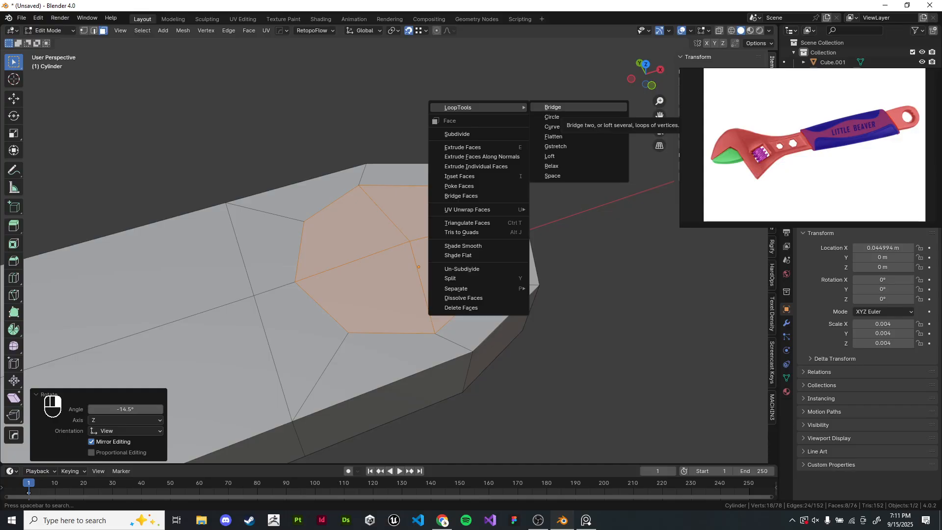
click(553, 107)
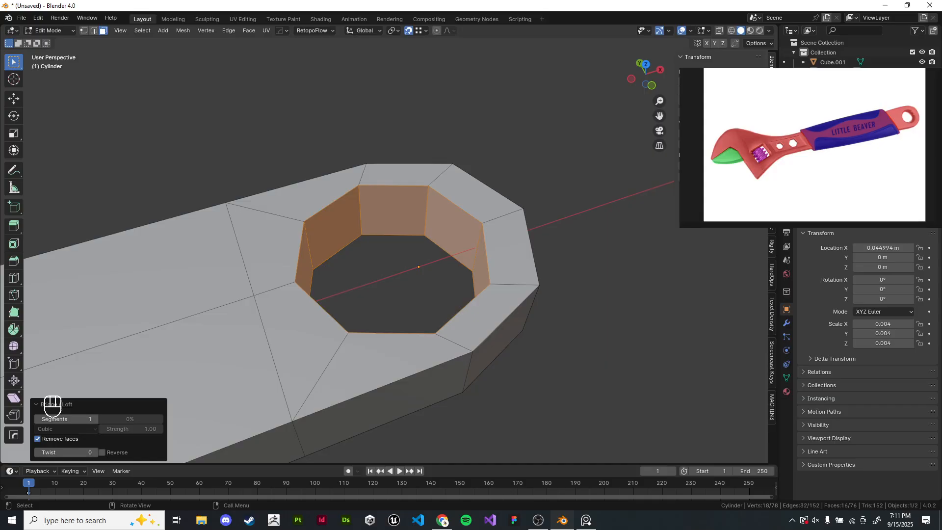
shift+middle_drag(422, 255, 579, 240)
- Shrink the hole by scaling its walls in X and Y twice, first to 0.847
key(Tab)
scroll(446, 304, down, 4)
key(KP_7)
scroll(427, 261, down, 4)
scroll(583, 251, up, 12)
key(Tab)
scroll(578, 240, down, 4)
key(s)
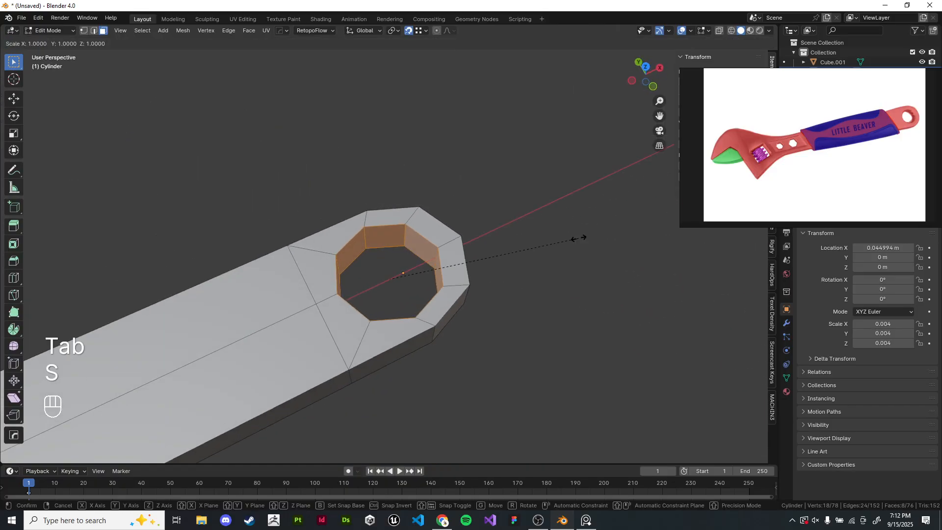
key(shift+z)
click(540, 240)
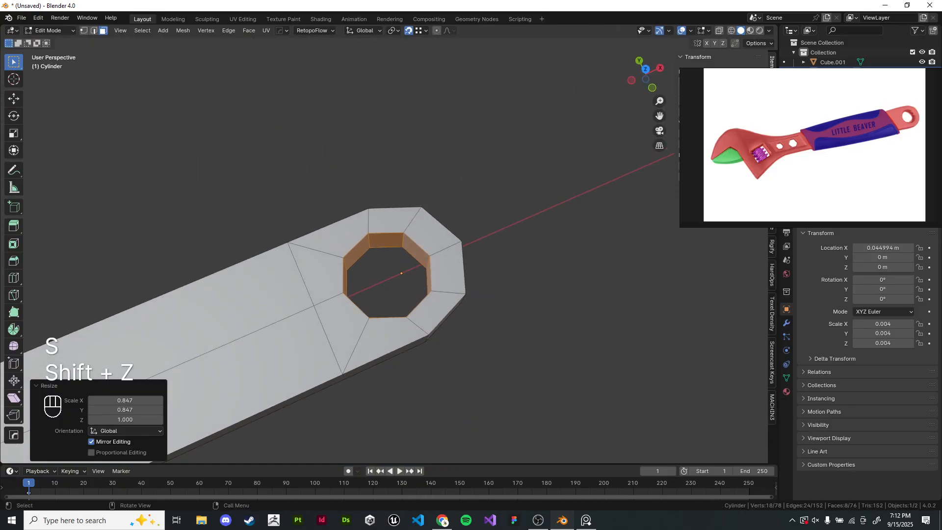
key(s)
key(shift+z)
click(589, 238)
- Examine the whole wrench from the top view and return to edit mode on the handle
key(Tab)
scroll(589, 237, down, 4)
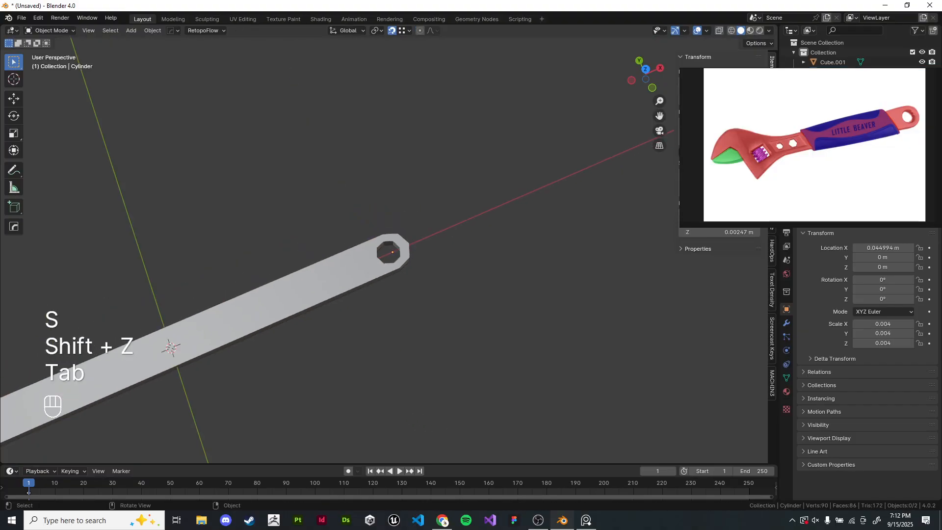
middle_drag(589, 238, 559, 198)
scroll(584, 186, up, 5)
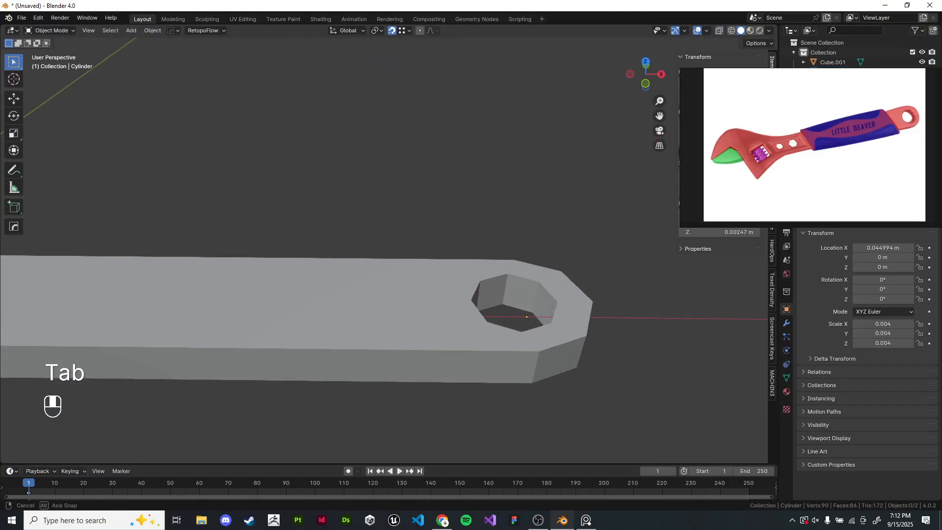
scroll(384, 244, down, 5)
key(KP_7)
scroll(384, 243, down, 7)
scroll(457, 237, up, 4)
shift+middle_drag(384, 244, 492, 220)
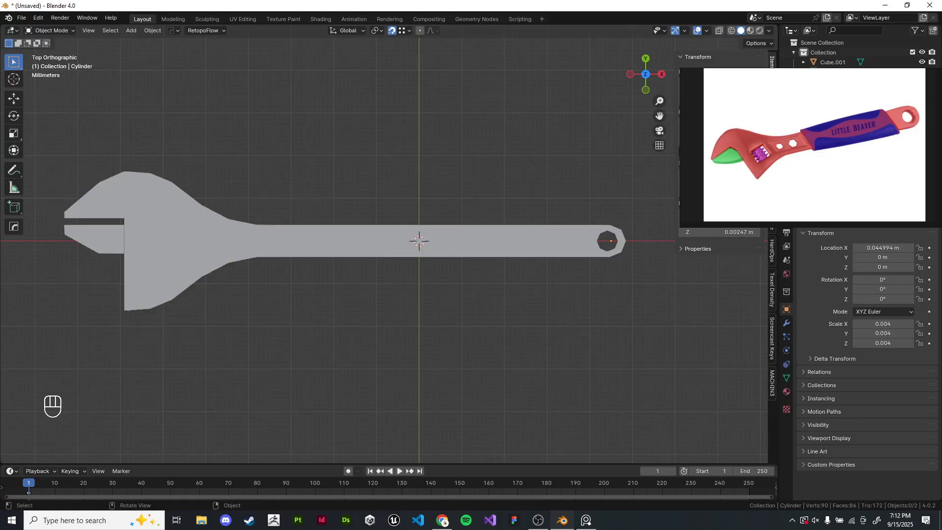
shift+middle_drag(418, 241, 416, 274)
scroll(417, 269, up, 2)
scroll(438, 250, down, 1)
scroll(438, 250, down, 1)
scroll(415, 277, up, 2)
click(415, 287)
key(Tab)
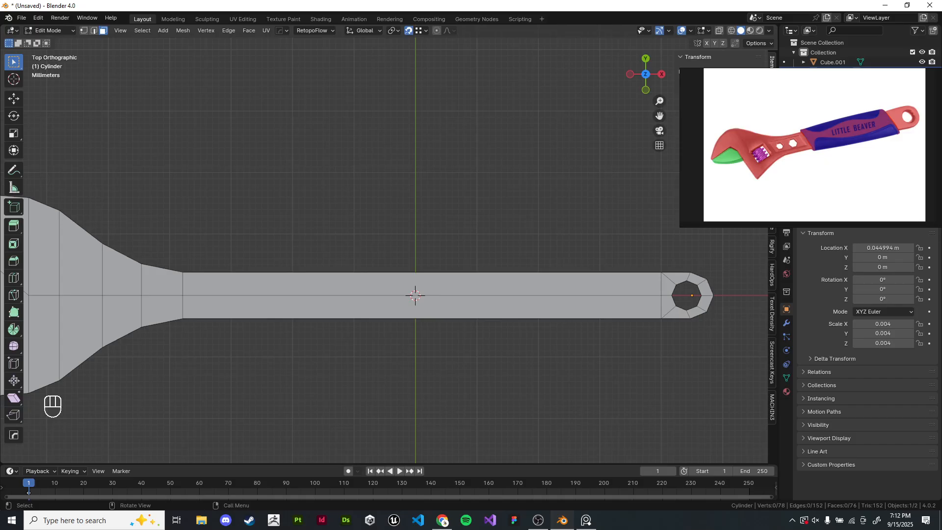
shift+middle_drag(414, 295, 408, 254)
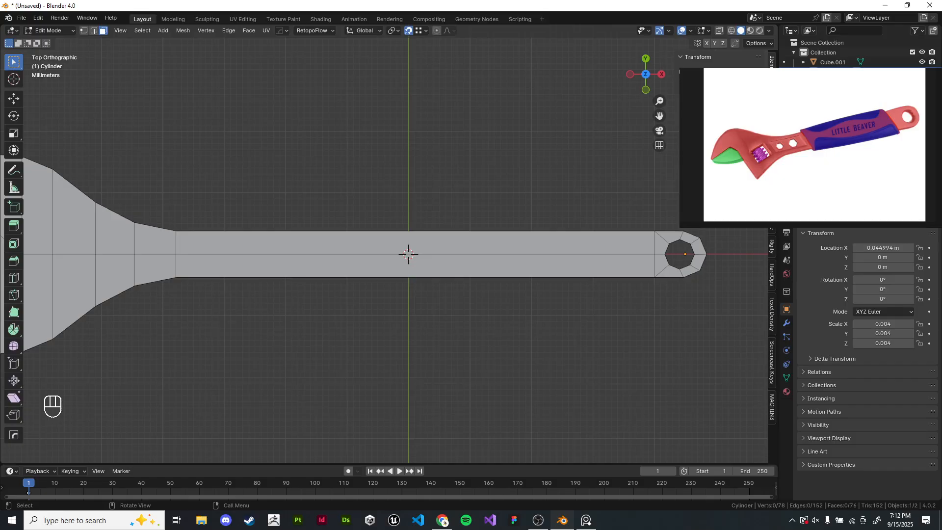
- Add a loop cut across the middle of the handle
key(ctrl+b)
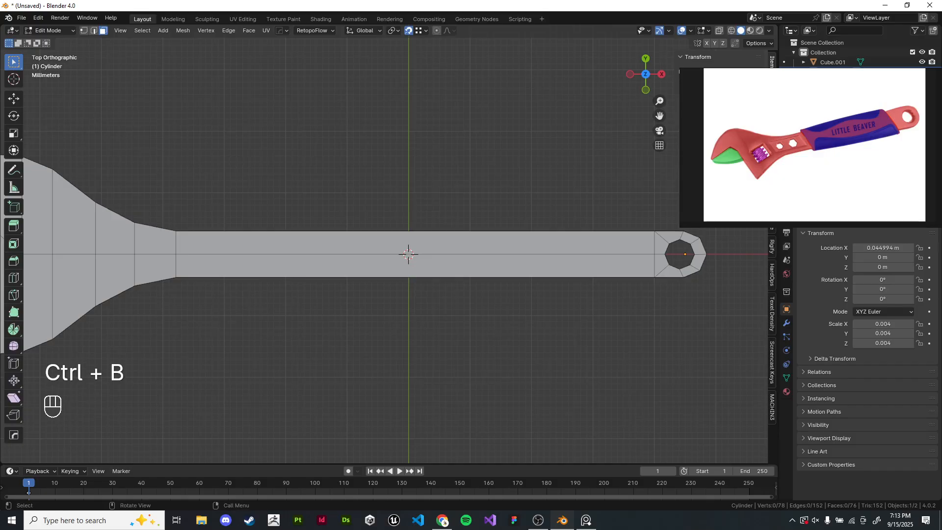
scroll(408, 254, up, 1)
key(ctrl+r)
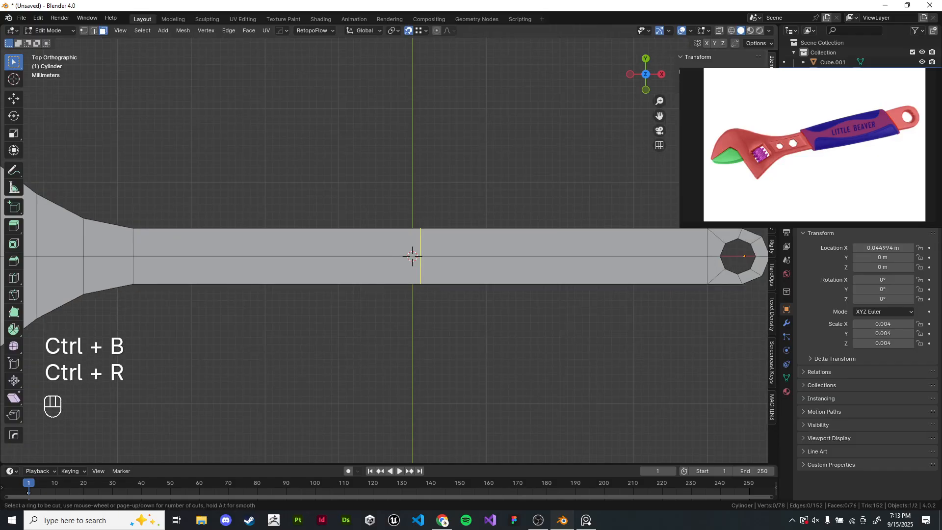
click(412, 256)
right_click(412, 255)
- Bevel the new middle edge loop with a width of 6.37 m and one segment
mouse_move(412, 256)
shift+middle_down()
mouse_move(393, 259)
mouse_move(404, 253)
shift+middle_up()
scroll(393, 260, down, 2)
key(ctrl+b)
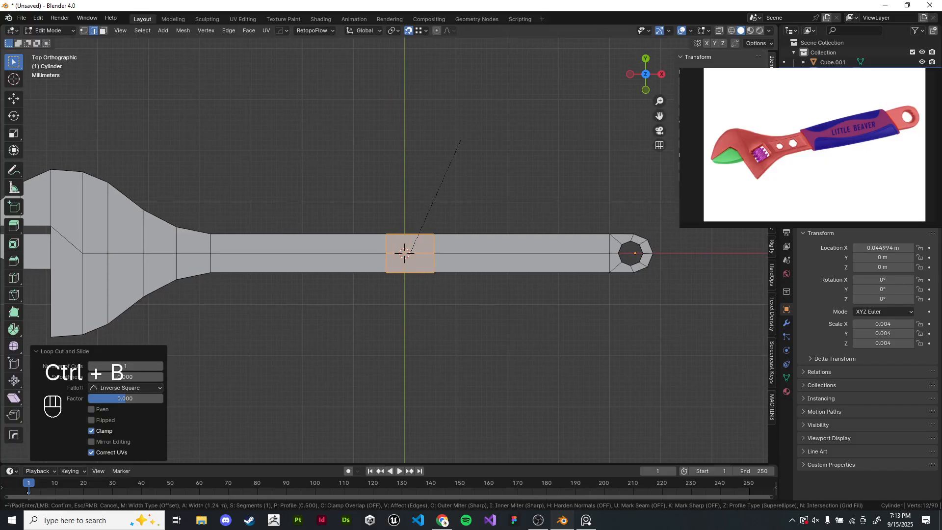
scroll(460, 141, up, 4)
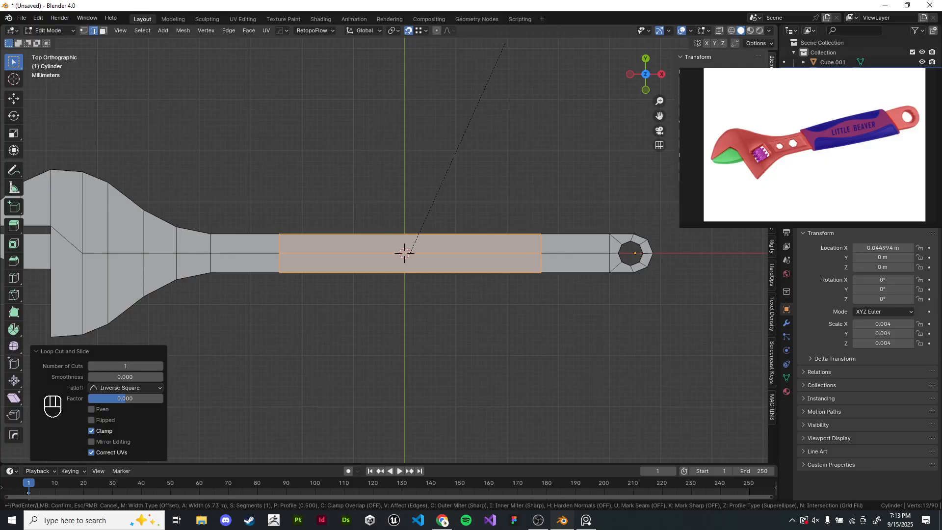
click(504, 50)
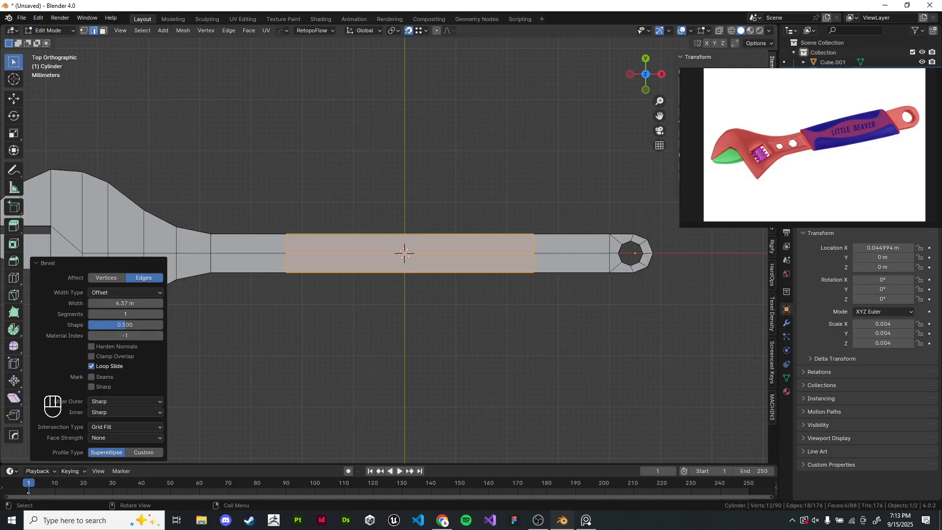
- In x-ray, select the right-hand loop of the bevel and move it along X toward the ring end in two moves
shift+middle_drag(496, 83, 361, 46)
click(84, 30)
key(z)
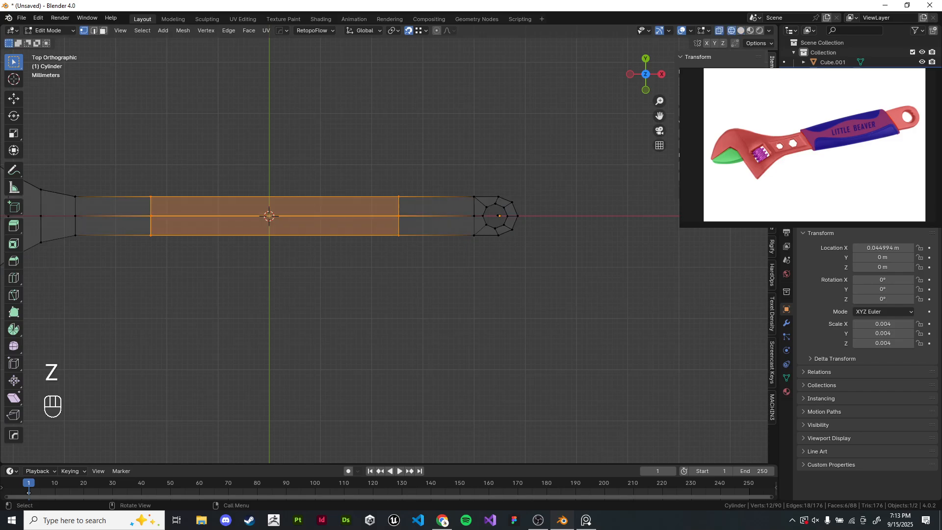
drag(374, 172, 427, 261)
key(g)
key(x)
click(458, 260)
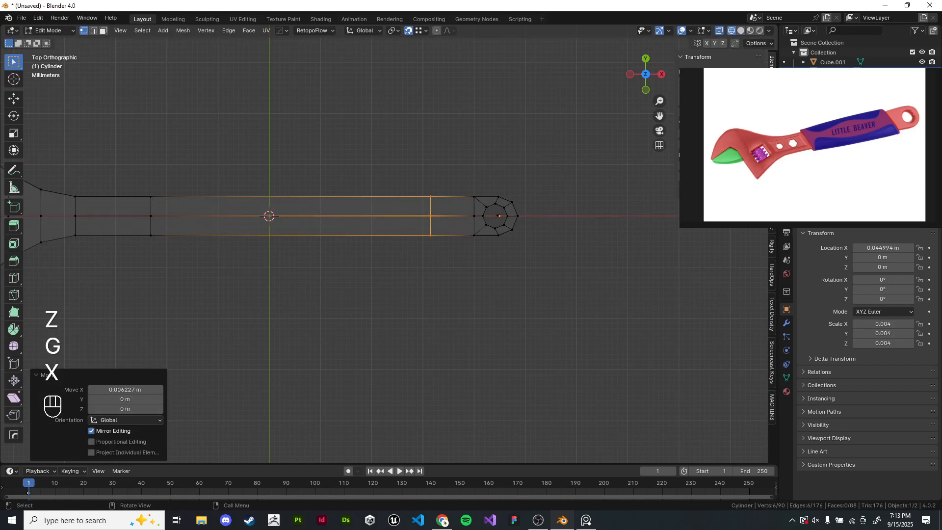
key(g)
key(x)
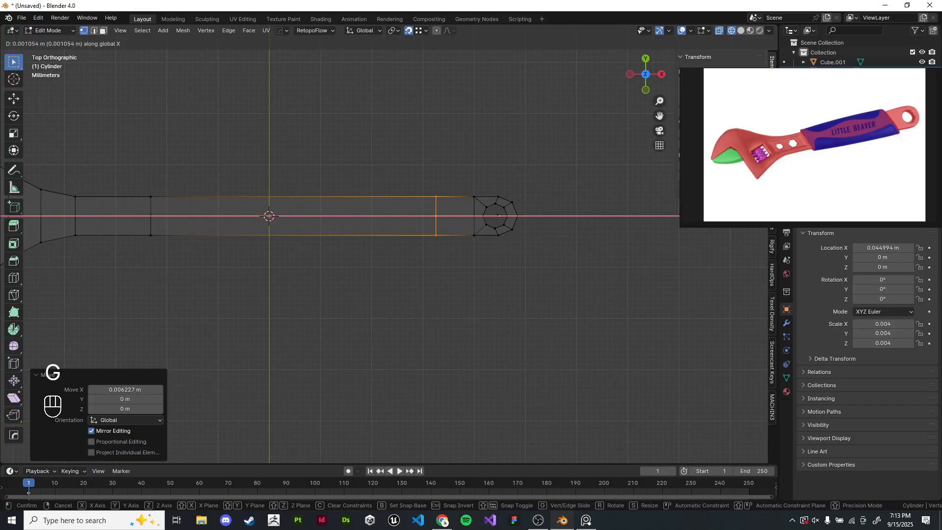
click(463, 260)
- Select both edge loops and the faces between them on the handle's middle section
shift+middle_drag(314, 231, 425, 230)
drag(234, 160, 282, 305)
key(r)
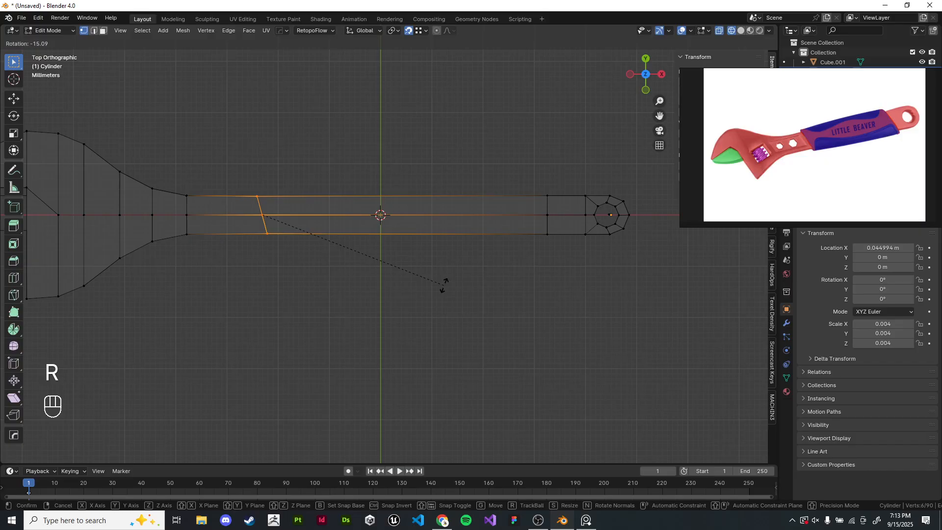
right_click(443, 284)
shift+drag(524, 169, 559, 297)
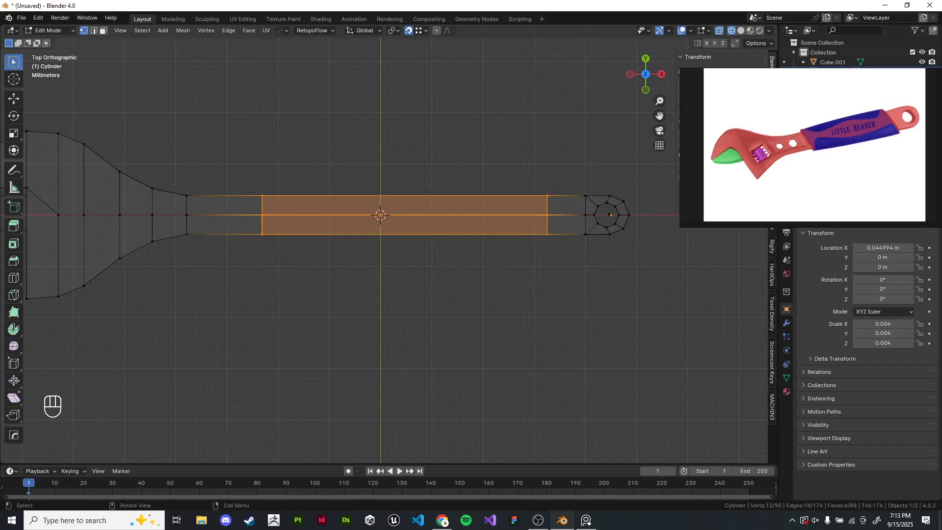
- Separate the selected middle section of the handle into its own object
key(z)
middle_drag(449, 246, 475, 232)
scroll(491, 188, up, 1)
scroll(501, 181, up, 1)
key(Tab)
key(Tab)
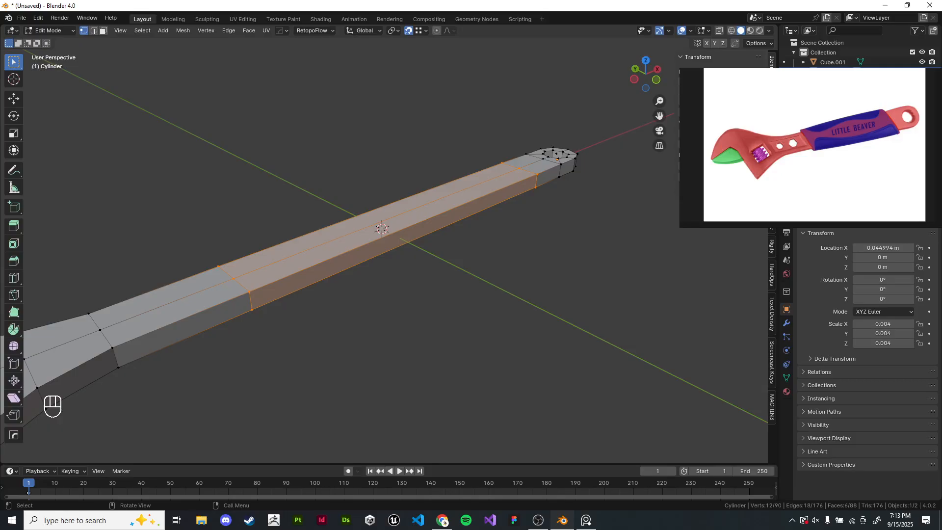
key(shift+d)
key(ctrl+z)
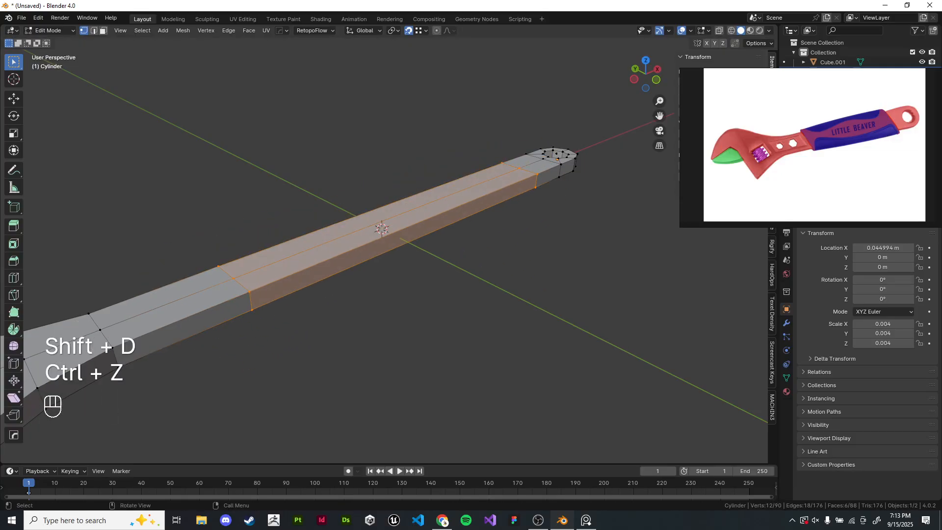
key(p)
click(422, 265)
key(Tab)
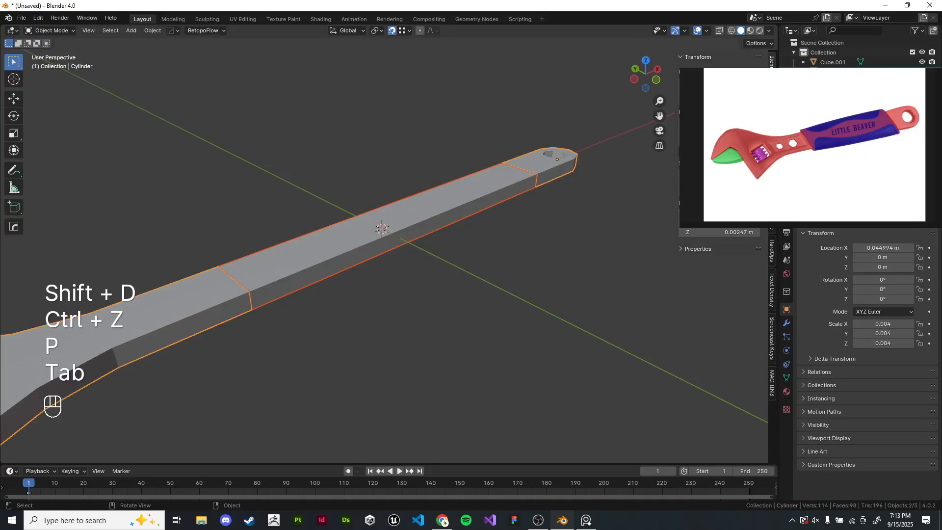
- Select the separated section and try moving it, cancelling each move
click(392, 226)
key(g)
right_click(377, 132)
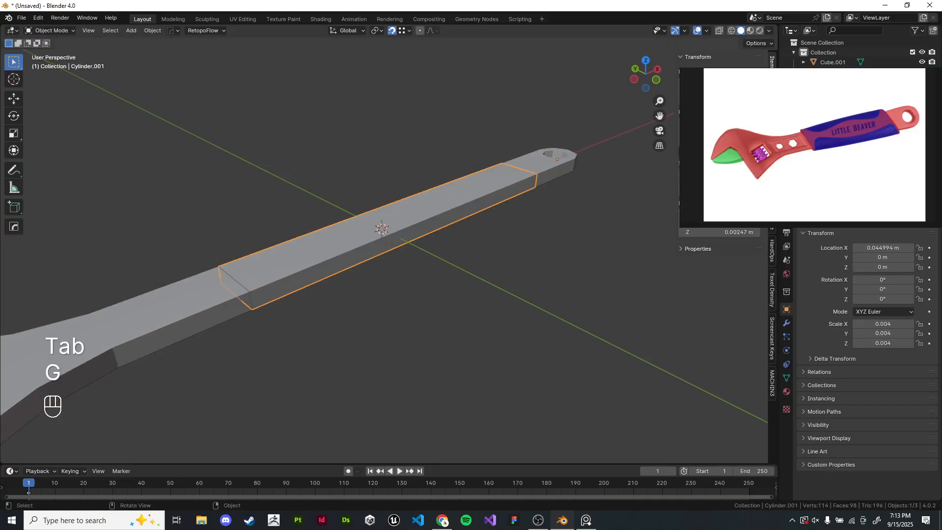
key(g)
right_click(326, 142)
key(g)
right_click(324, 156)
key(g)
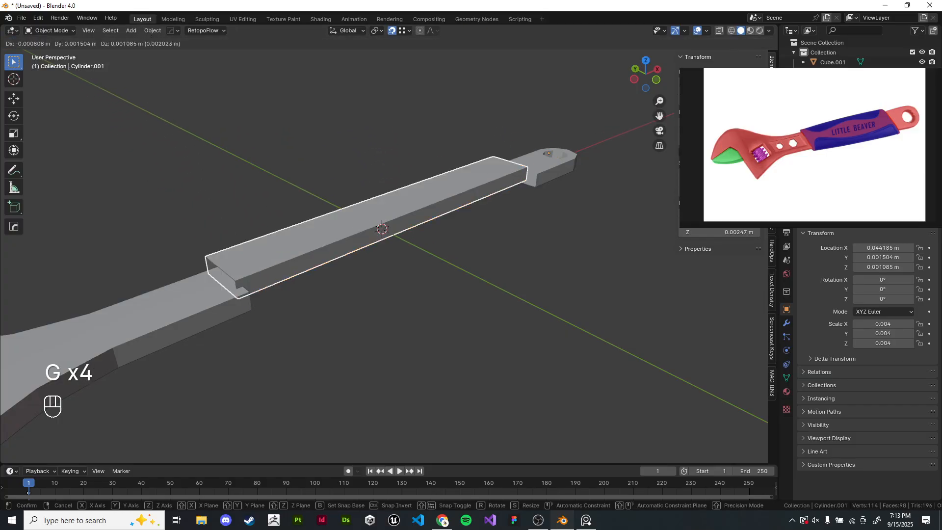
right_click(255, 162)
key(g)
right_click(294, 165)
key(g)
right_click(289, 162)
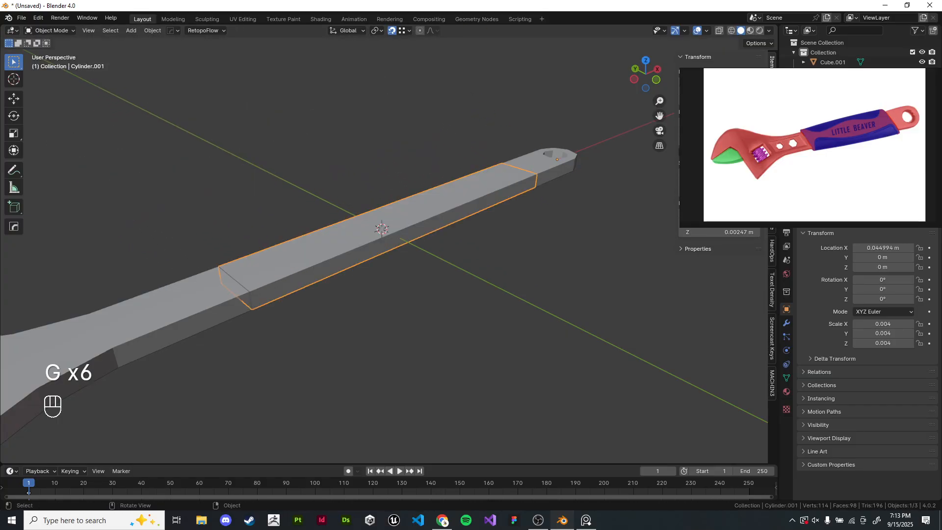
- Set the separated section's origin to the 3D cursor
key(q)
key(q)
key(q)
mouse_move(490, 400)
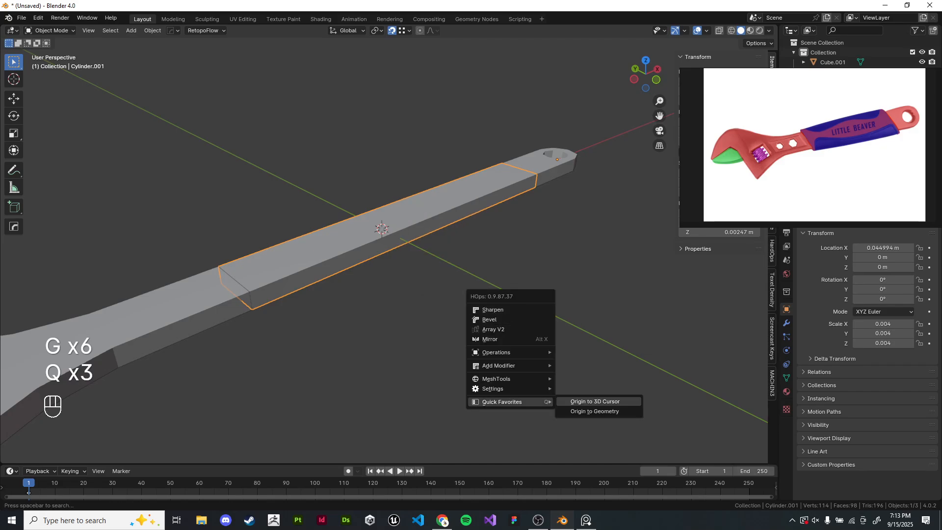
click(581, 400)
- In edit mode, scale the whole section by 1.522 in Y and Z to form a sleeve
scroll(382, 245, up, 2)
shift+middle_drag(382, 235, 416, 252)
key(Tab)
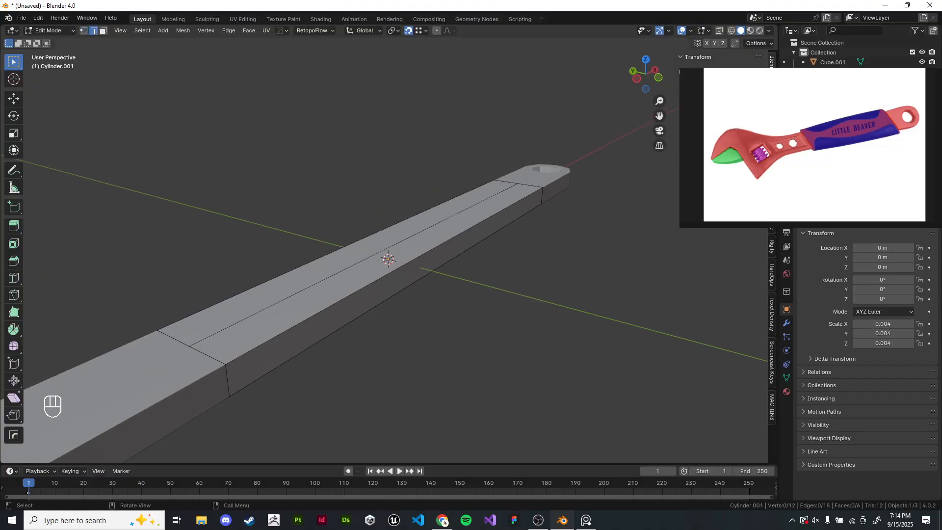
scroll(883, 115, up, 5)
scroll(804, 123, down, 1)
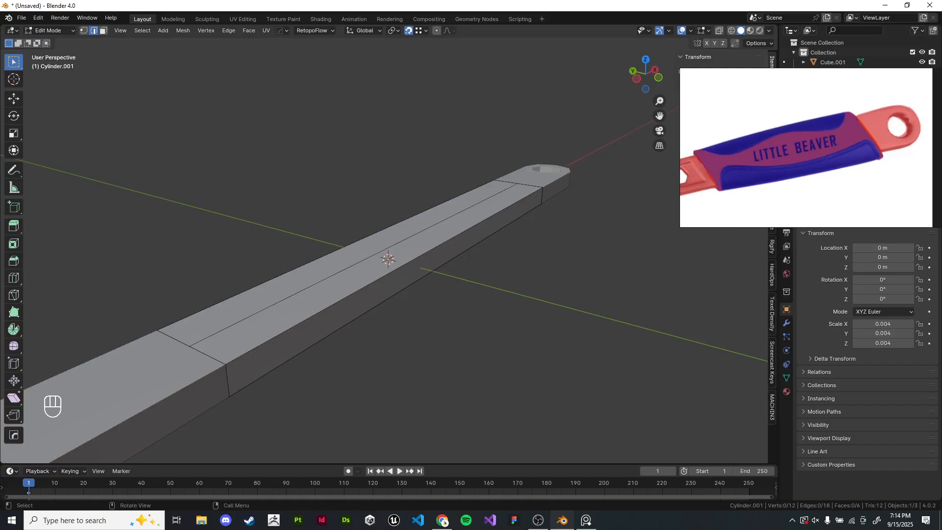
shift+middle_drag(488, 275, 510, 245)
key(a)
key(s)
right_click(529, 251)
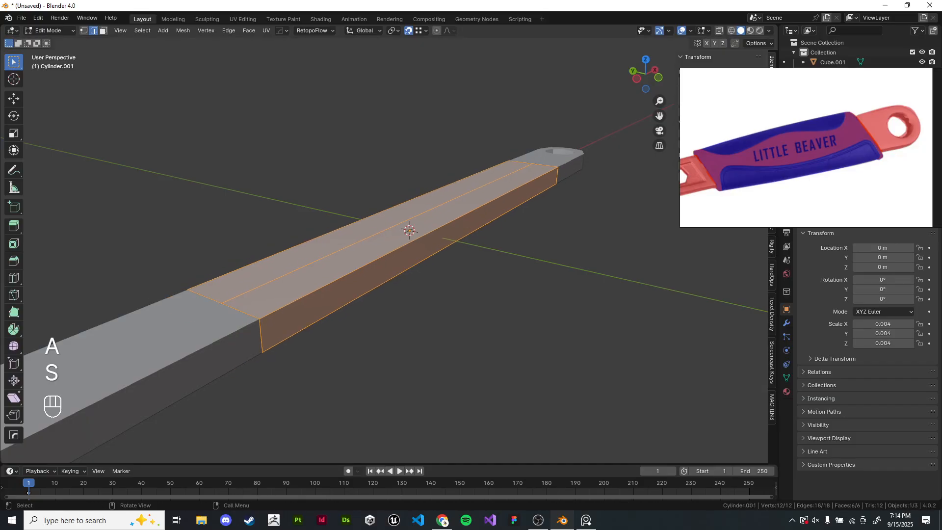
key(s)
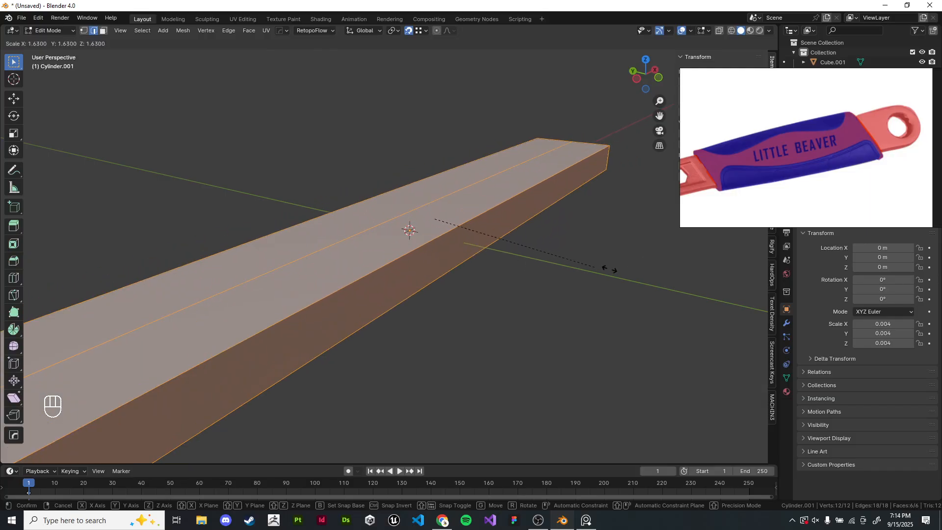
key(shift+x)
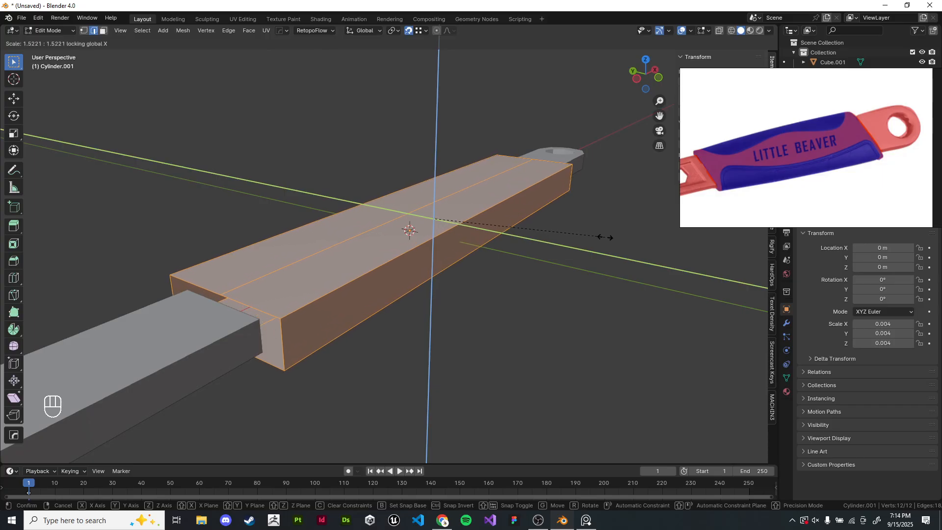
click(604, 237)
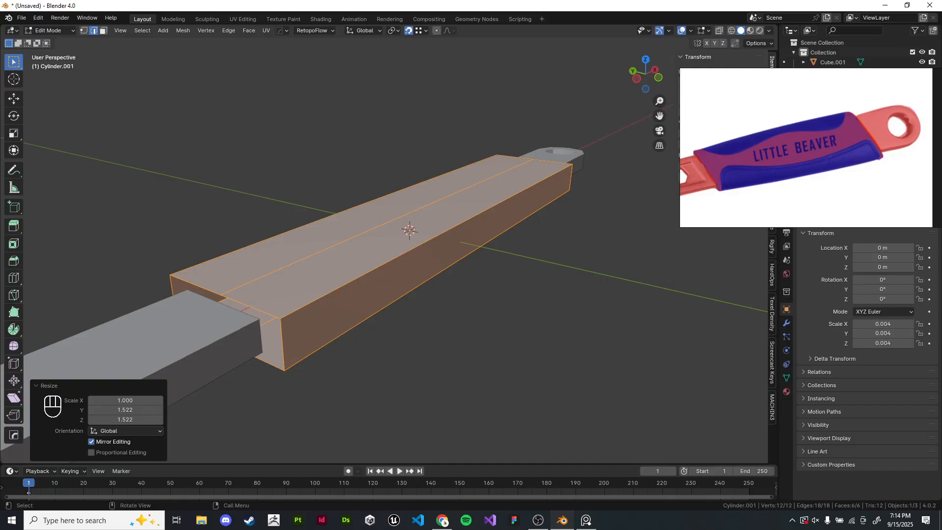
- Select the sleeve's four long corner edges and bevel them with one segment, width about 0.329 m
click(426, 242)
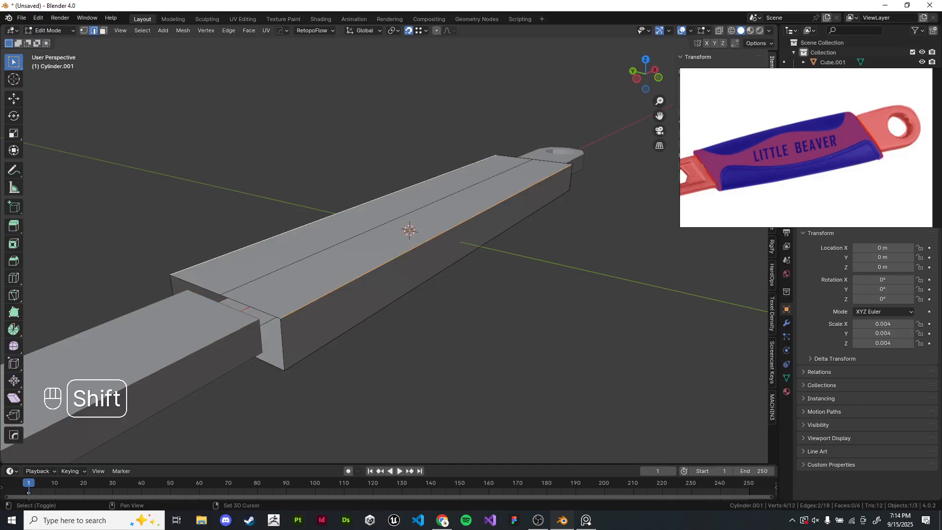
middle_drag(388, 196, 387, 145)
shift+click(412, 251)
shift+click(338, 270)
middle_drag(338, 271, 342, 343)
click(456, 348)
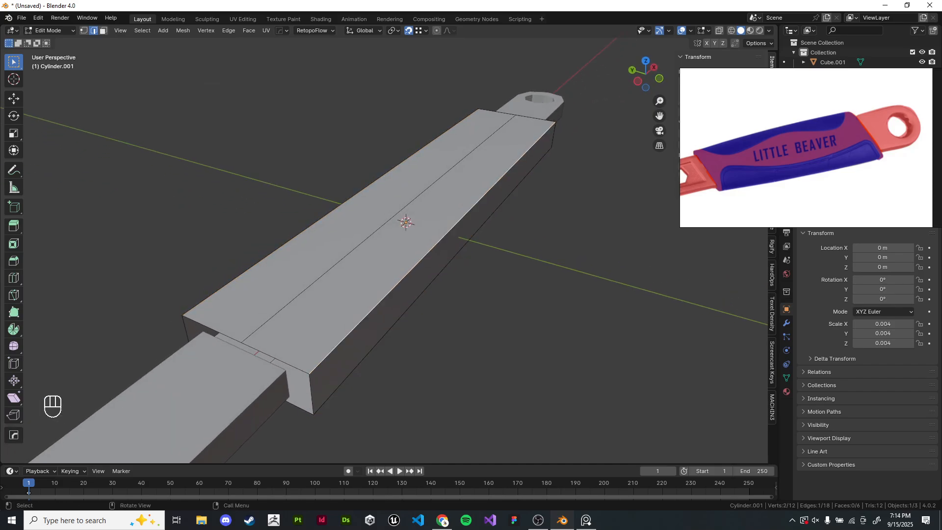
middle_drag(427, 255, 422, 189)
shift+click(426, 252)
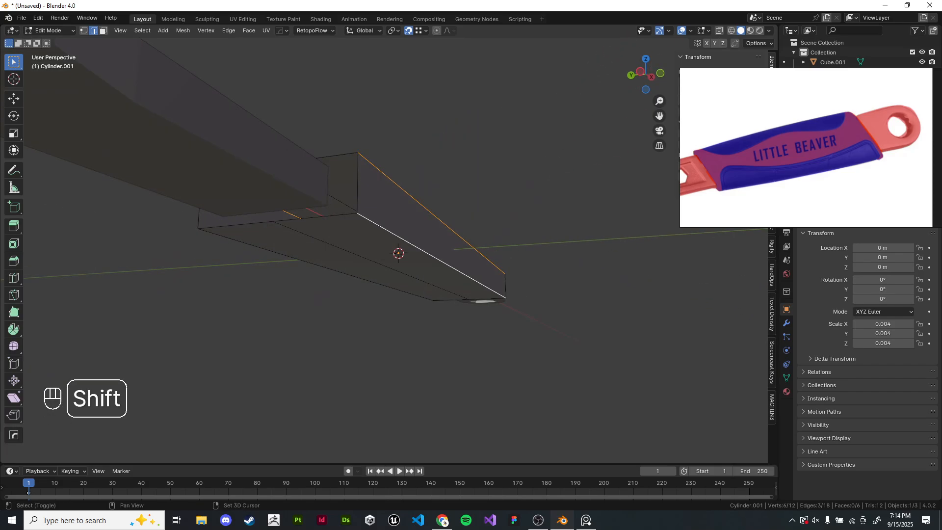
shift+click(338, 271)
middle_drag(338, 271, 344, 319)
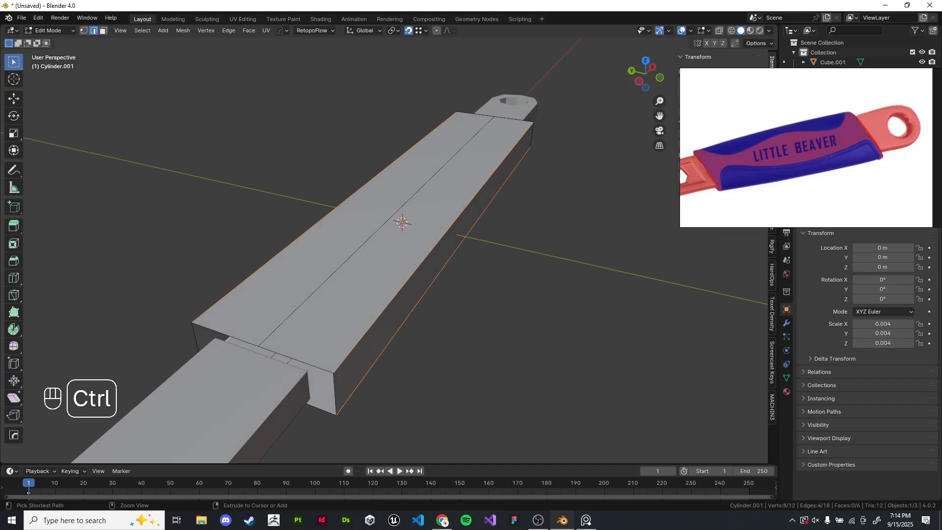
key(ctrl+b)
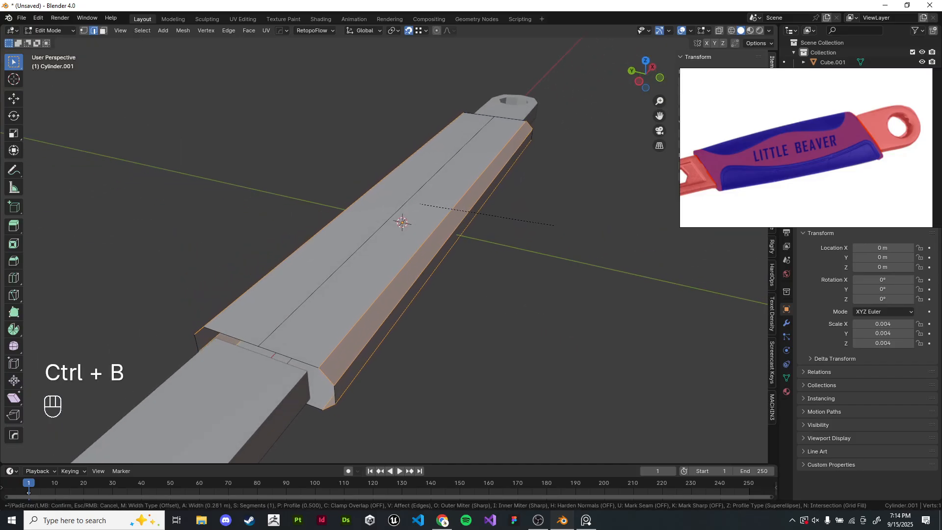
scroll(552, 225, up, 1)
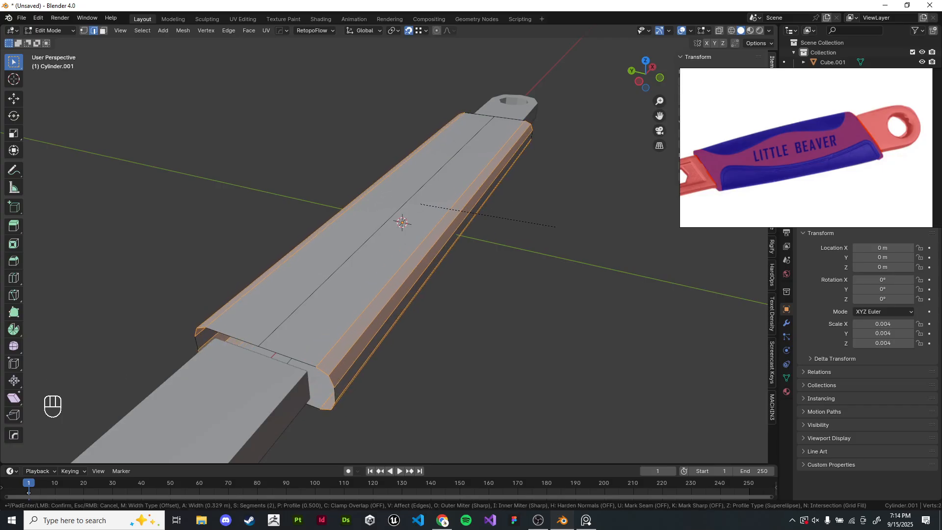
scroll(555, 226, down, 1)
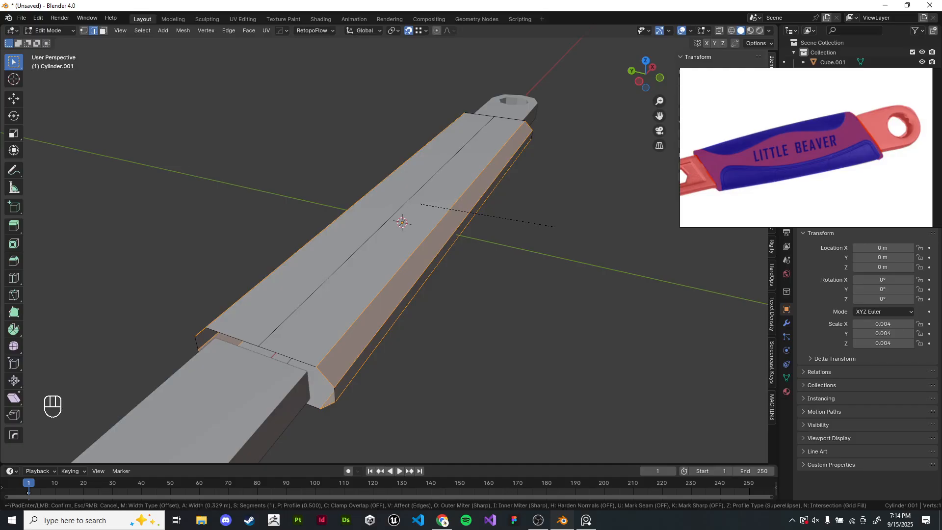
click(555, 227)
- Raise the sleeve's top middle edge along Z by about 0.0022 m
key(Tab)
click(555, 227)
mouse_move(555, 226)
middle_down()
mouse_move(501, 195)
mouse_move(523, 238)
mouse_move(556, 242)
middle_up()
click(496, 228)
key(Tab)
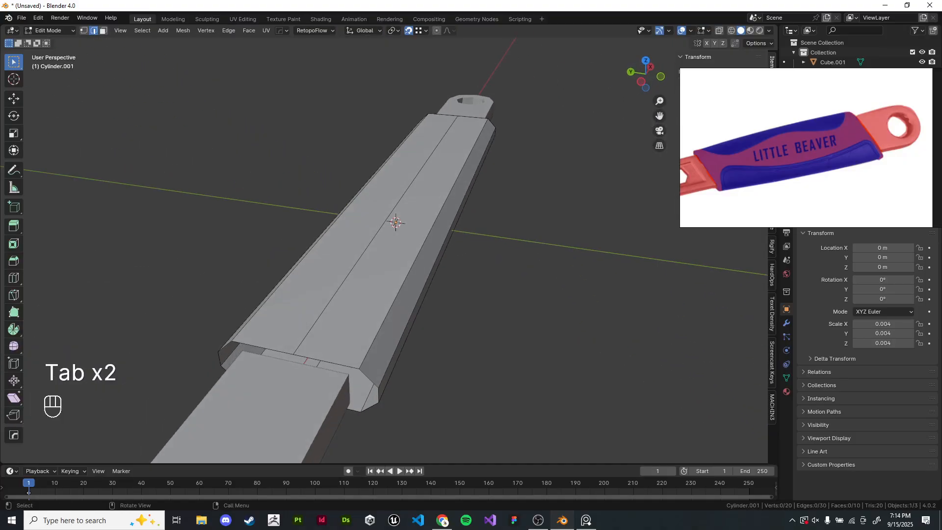
click(375, 235)
middle_drag(376, 235, 390, 227)
key(g)
key(z)
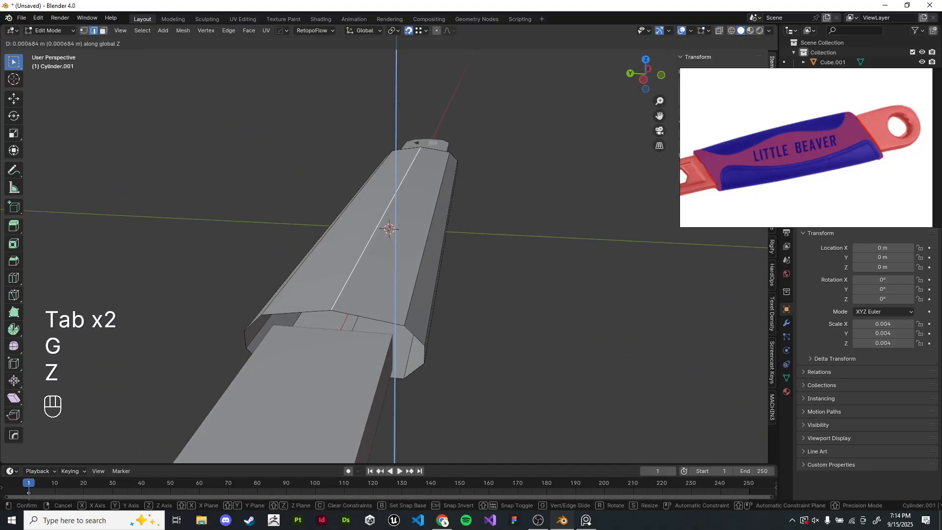
click(392, 216)
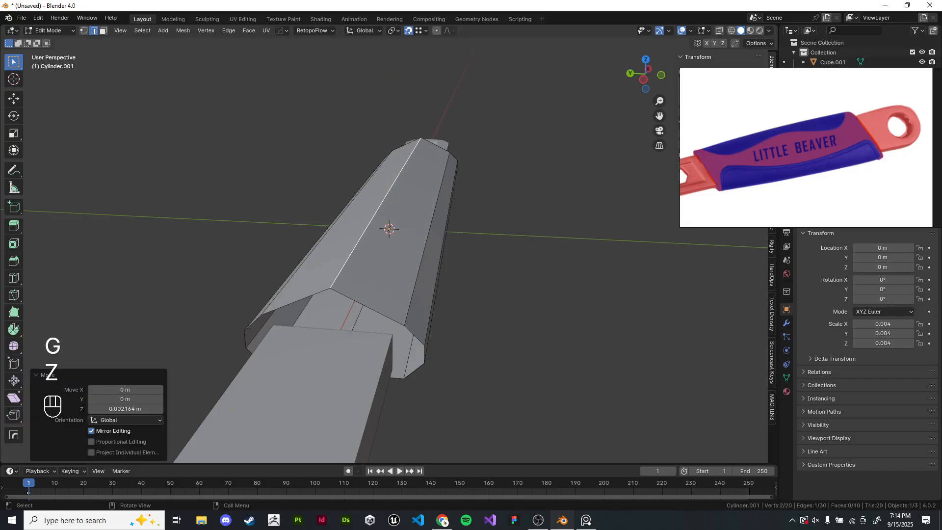
- Bevel the raised top edge into a flat strip about 0.82 m wide
key(ctrl+b)
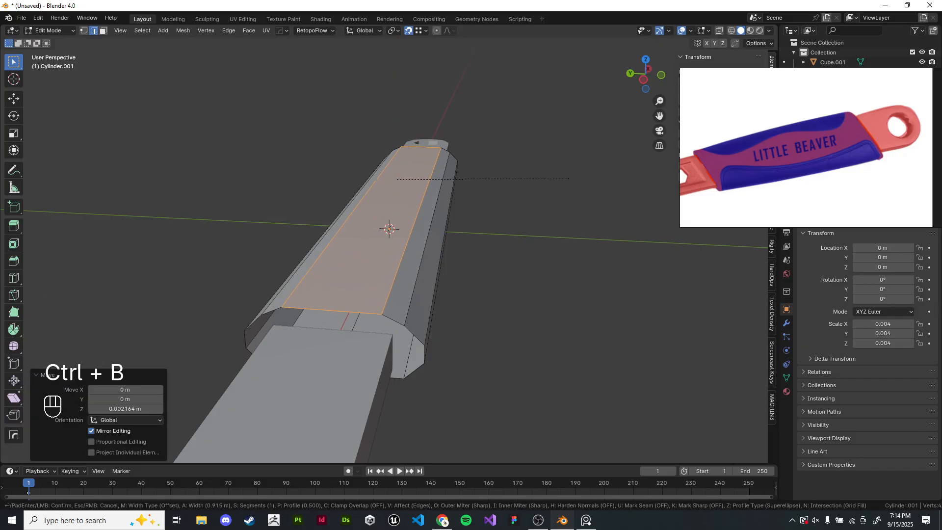
scroll(569, 179, up, 1)
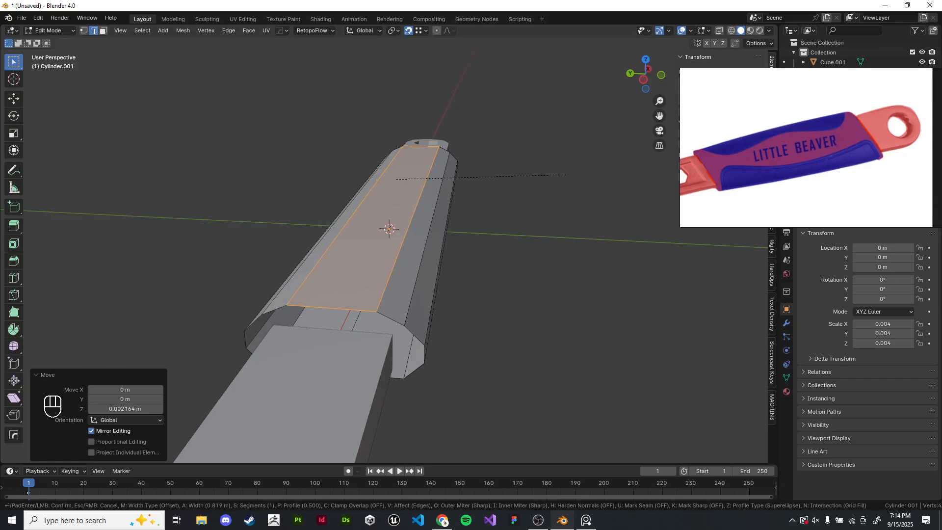
click(521, 175)
- Lower the sleeve's bottom middle edge along Z and bevel it into a strip 0.586 m wide
middle_drag(521, 175, 500, 126)
click(373, 261)
key(g)
key(z)
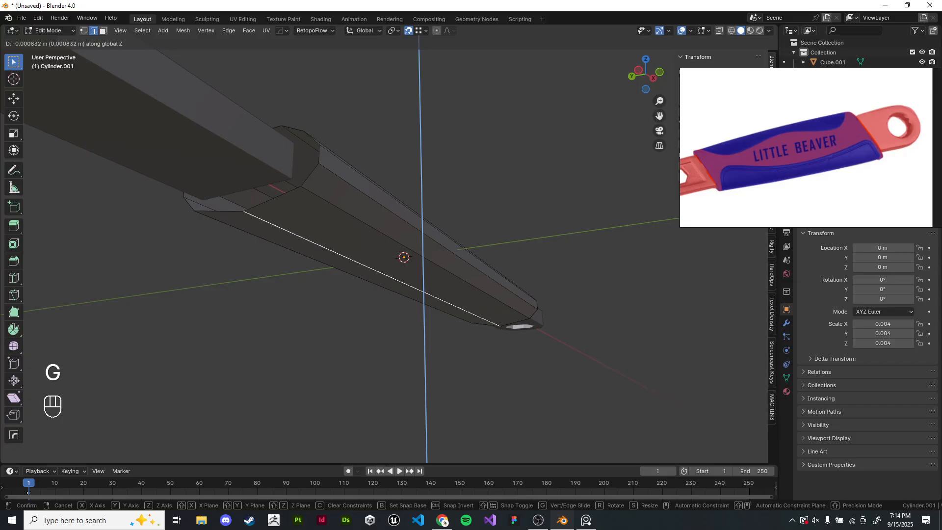
click(529, 156)
key(ctrl+b)
click(554, 142)
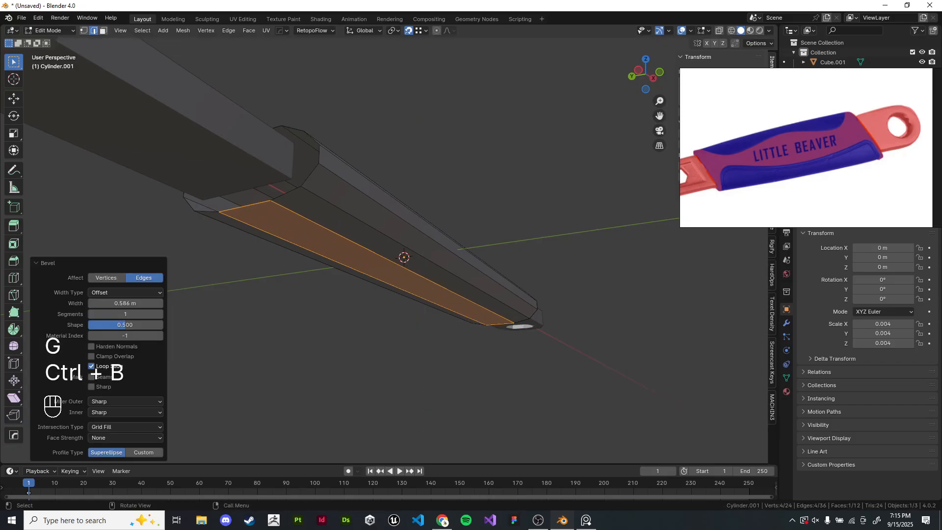
- In top view, draw an annotation curve arching over the sleeve's upper edge
middle_drag(554, 143, 537, 205)
click(561, 197)
key(Tab)
scroll(537, 205, down, 2)
middle_drag(537, 205, 486, 255)
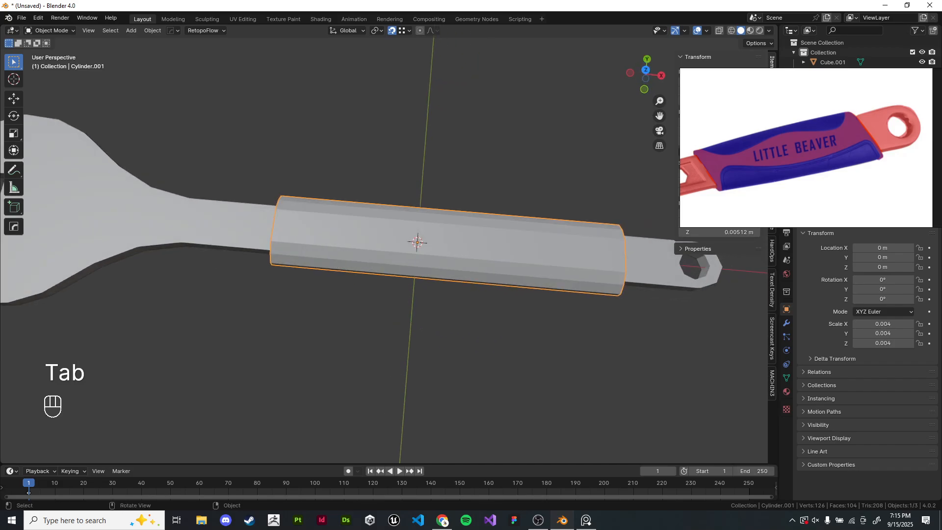
key(KP_6)
key(KP_7)
shift+middle_drag(490, 314, 486, 316)
click(487, 316)
scroll(487, 316, up, 1)
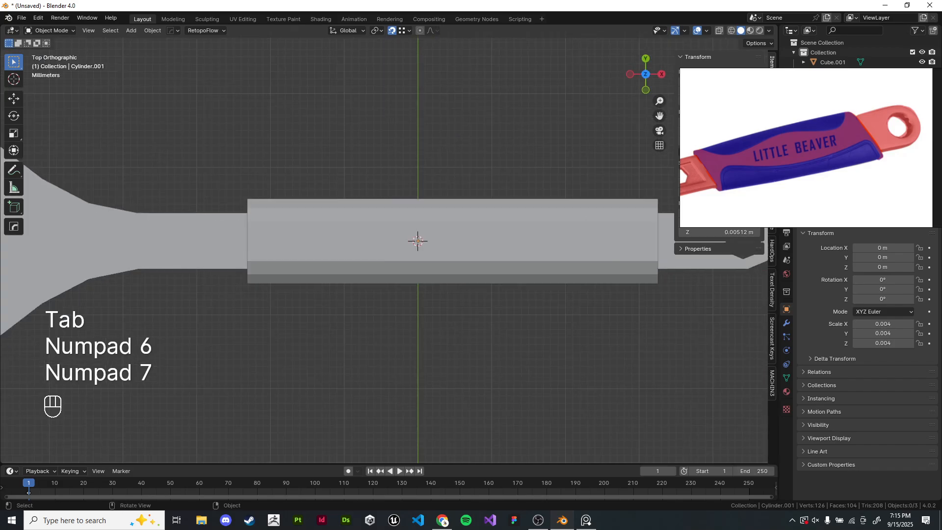
click(452, 240)
key(Tab)
shift+middle_drag(452, 241, 358, 255)
key(Tab)
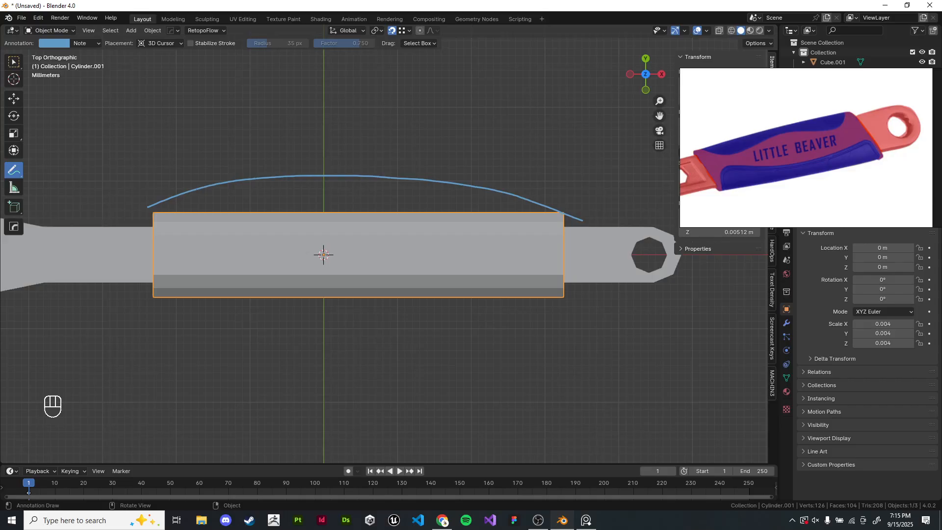
- Enter edit mode on the sleeve and add three evenly spaced vertical loop cuts across it
click(14, 62)
key(Tab)
shift+middle_drag(381, 235, 376, 263)
scroll(381, 241, up, 1)
shift+middle_drag(308, 286, 332, 280)
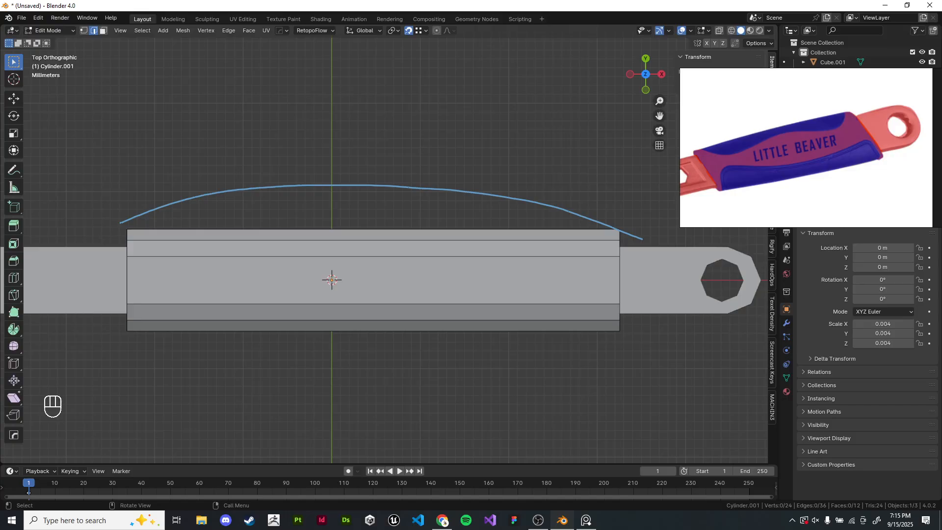
key(ctrl+r)
scroll(331, 279, up, 2)
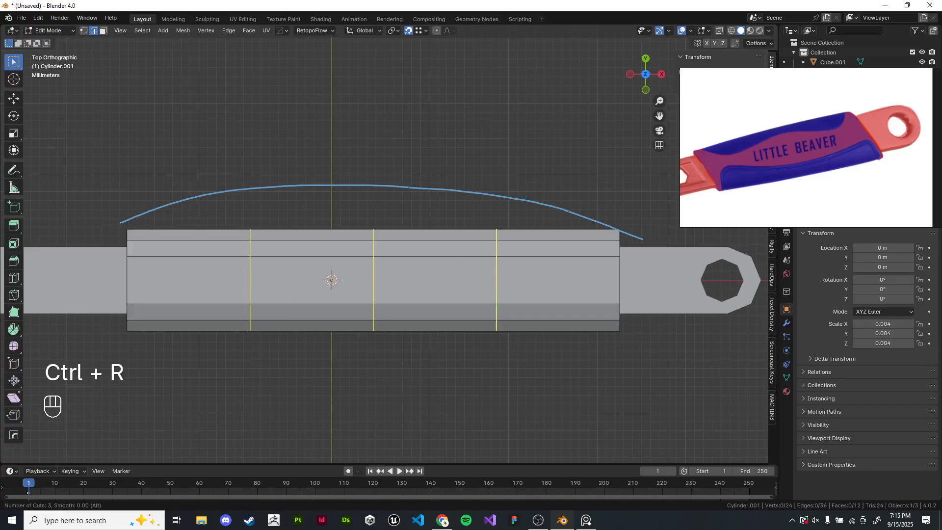
scroll(332, 280, down, 2)
right_click(332, 279)
key(ctrl+r)
scroll(331, 279, up, 3)
scroll(332, 280, down, 1)
scroll(332, 280, up, 8)
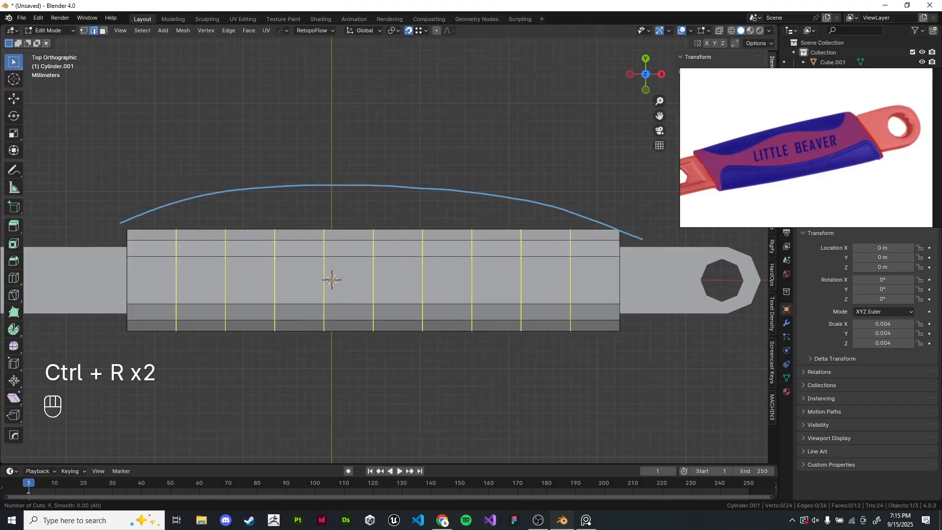
scroll(332, 279, down, 8)
scroll(332, 279, up, 3)
scroll(332, 280, down, 1)
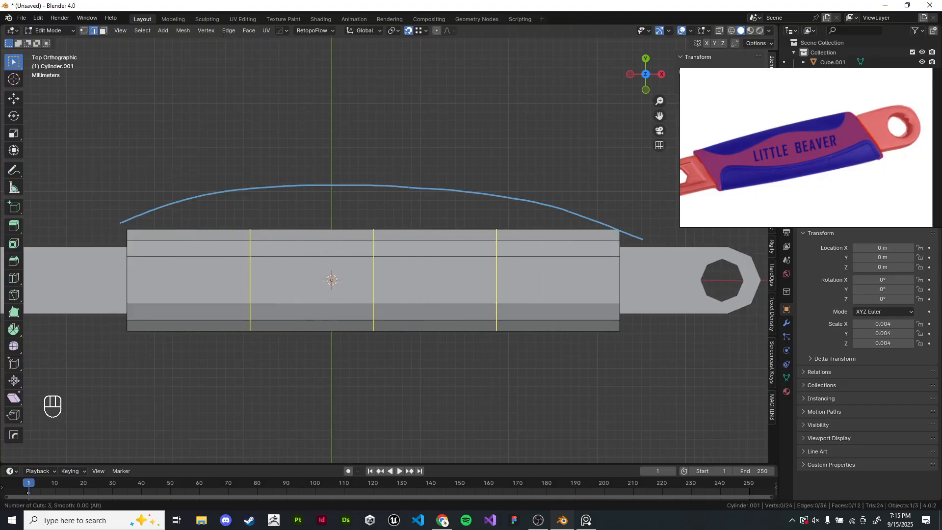
scroll(331, 279, up, 2)
scroll(331, 279, down, 2)
click(331, 279)
right_click(332, 280)
- In top X-ray view, scale the first loop cut outward along Y to bulge the sleeve
click(319, 229)
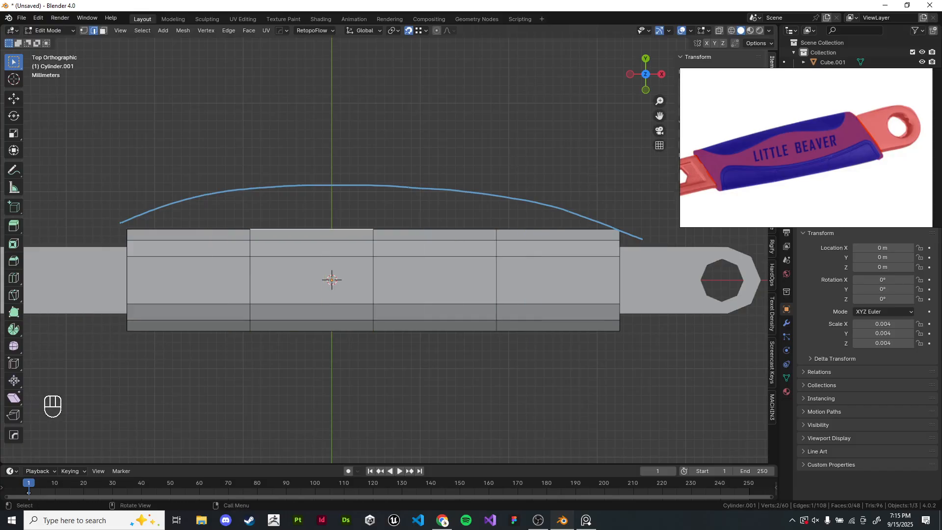
mouse_move(319, 229)
middle_down()
mouse_move(334, 204)
mouse_move(373, 178)
mouse_move(322, 212)
middle_up()
key(KP_7)
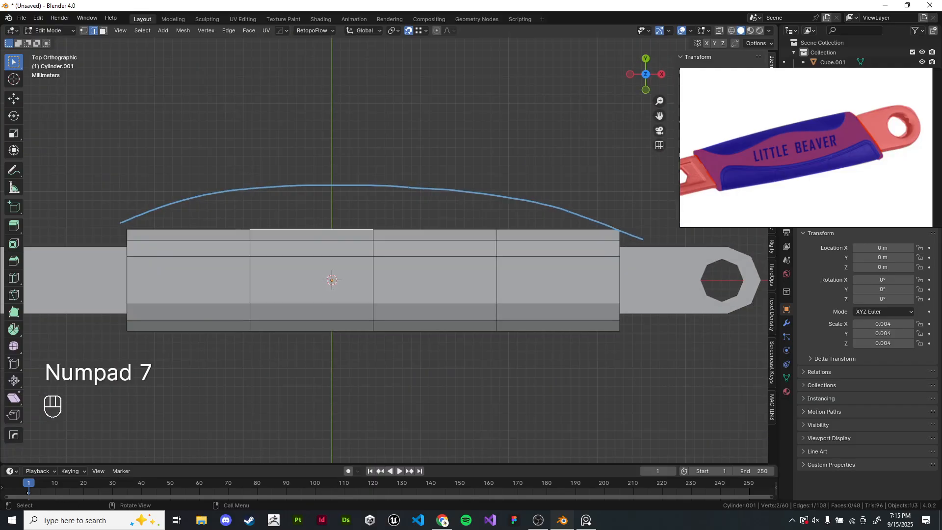
key(z)
drag(228, 178, 259, 353)
key(s)
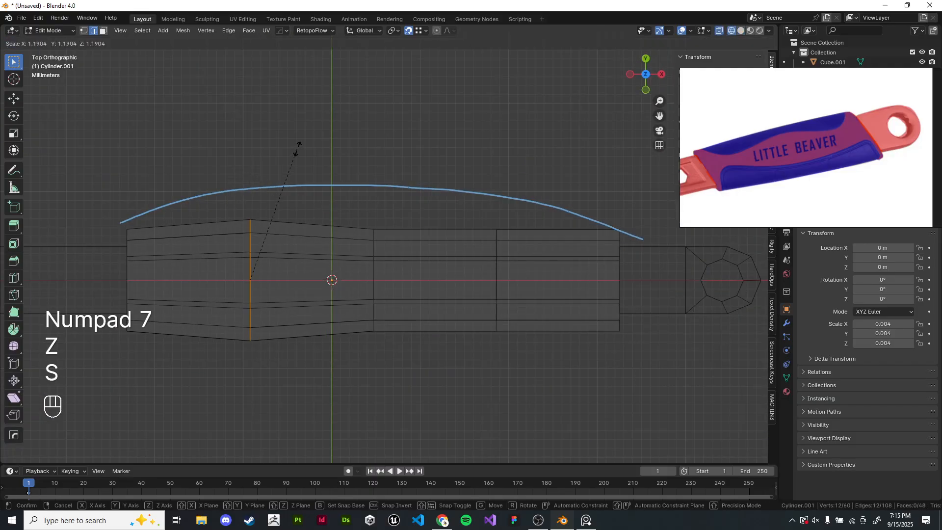
right_click(319, 136)
key(s)
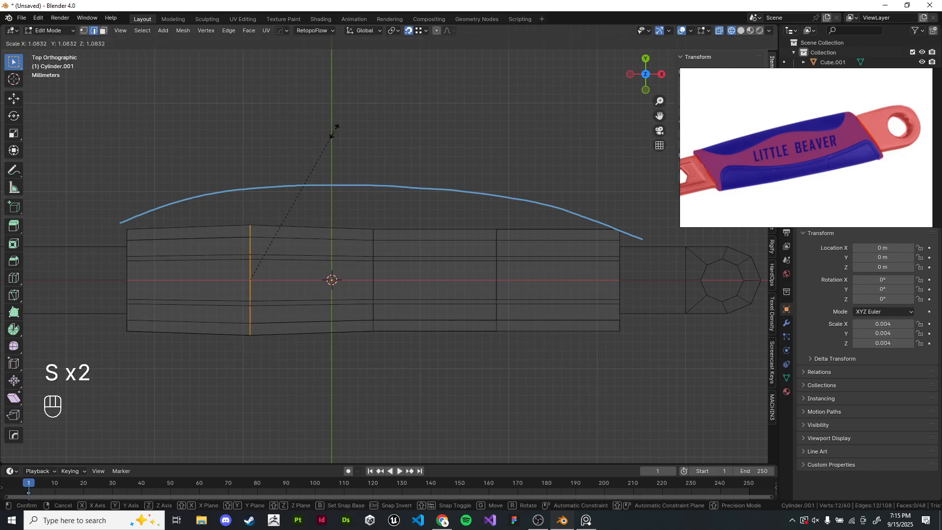
right_click(324, 132)
key(s)
key(y)
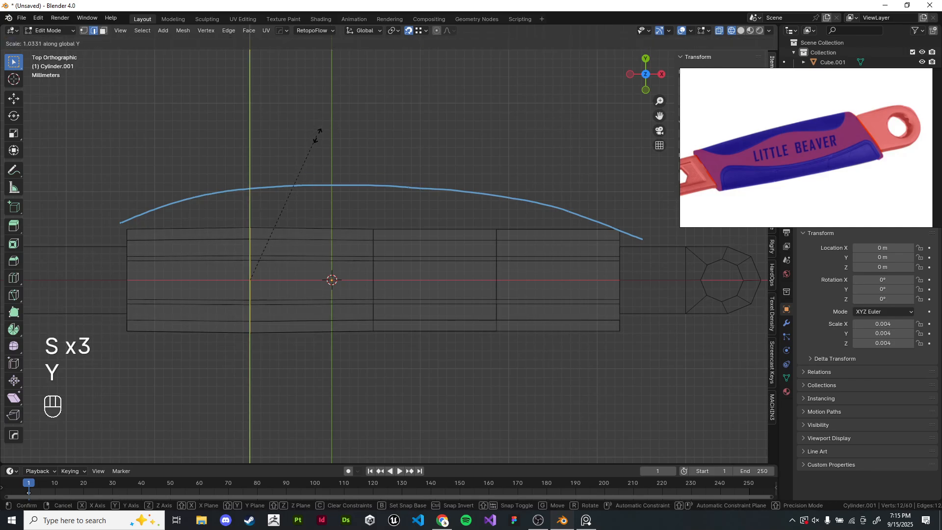
click(362, 115)
- Scale the middle loop cut outward along Y to widen the sleeve's centre
drag(323, 181, 384, 354)
key(s)
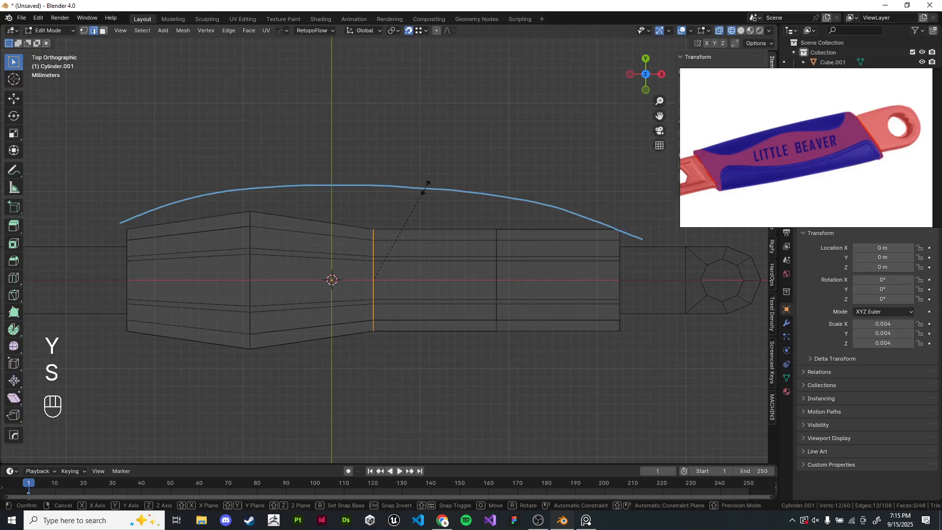
key(y)
click(481, 146)
- Scale the third loop cut outward along Y by 1.423
drag(458, 192, 515, 360)
key(s)
key(y)
click(609, 57)
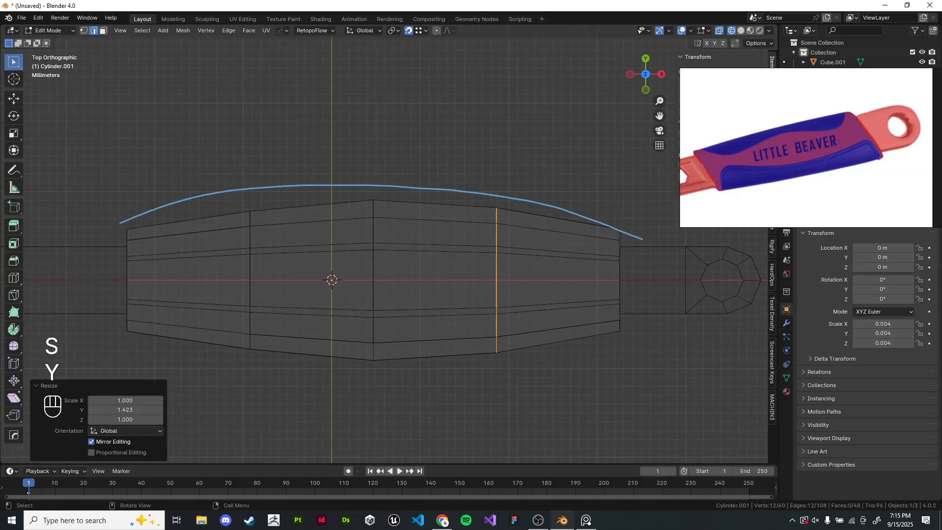
- Inspect the reshaped sleeve and the handle end from several angles
key(z)
click(418, 235)
middle_drag(418, 236, 473, 184)
key(Tab)
shift+middle_drag(473, 184, 422, 130)
scroll(525, 122, up, 2)
key(Tab)
key(f)
scroll(422, 130, up, 3)
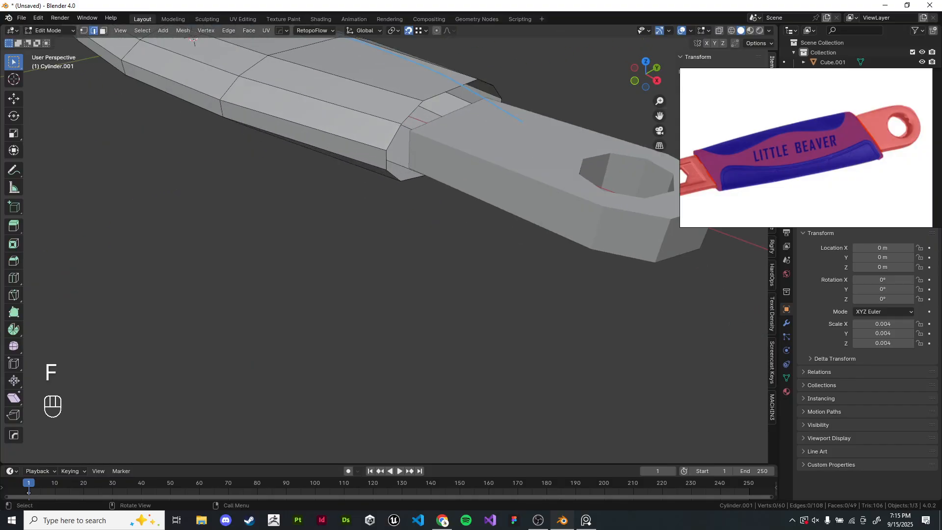
alt+shift+click(426, 123)
key(f)
click(519, 84)
middle_drag(520, 83, 620, 95)
scroll(620, 96, down, 5)
key(Tab)
middle_drag(387, 245, 372, 273)
- Erase the guide annotation curve above the sleeve and switch back to the select tool
click(14, 170)
ctrl+drag(240, 300, 385, 219)
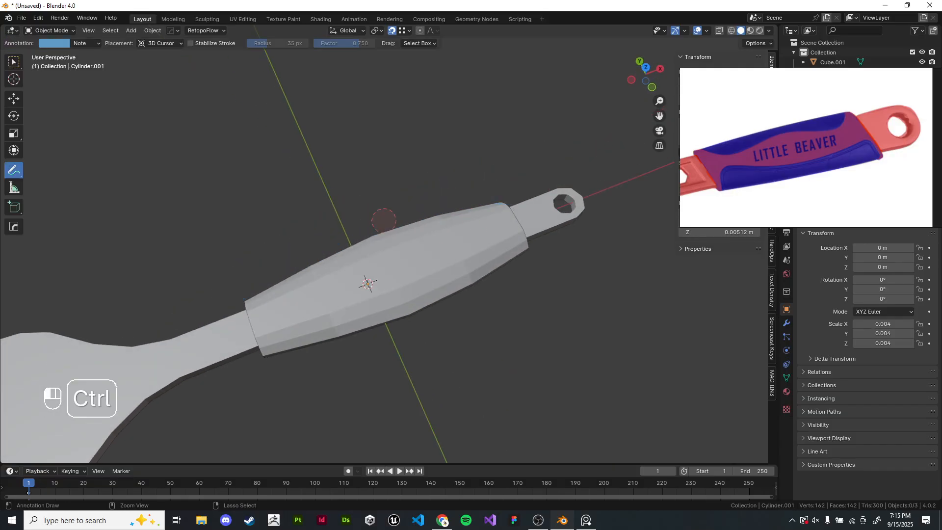
scroll(383, 256, down, 4)
key(KP_6)
key(KP_7)
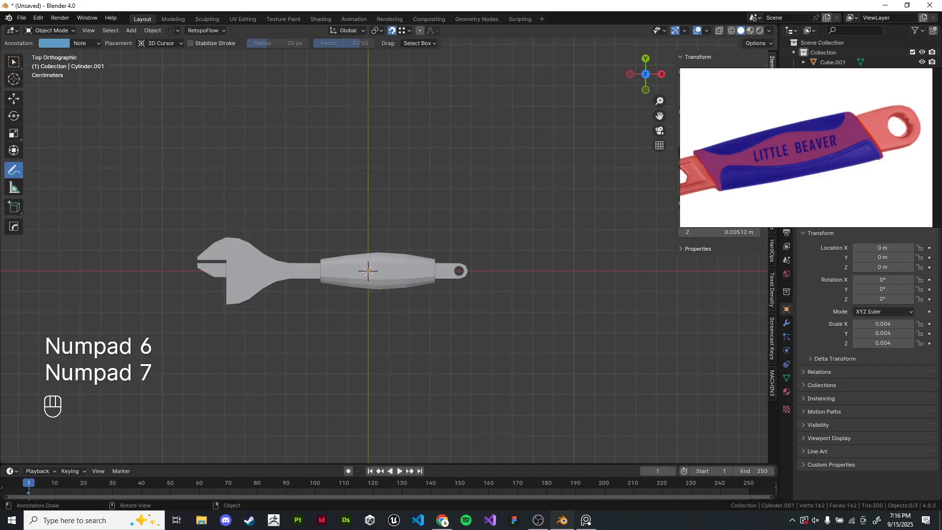
key(Tab)
key(Tab)
scroll(391, 223, up, 3)
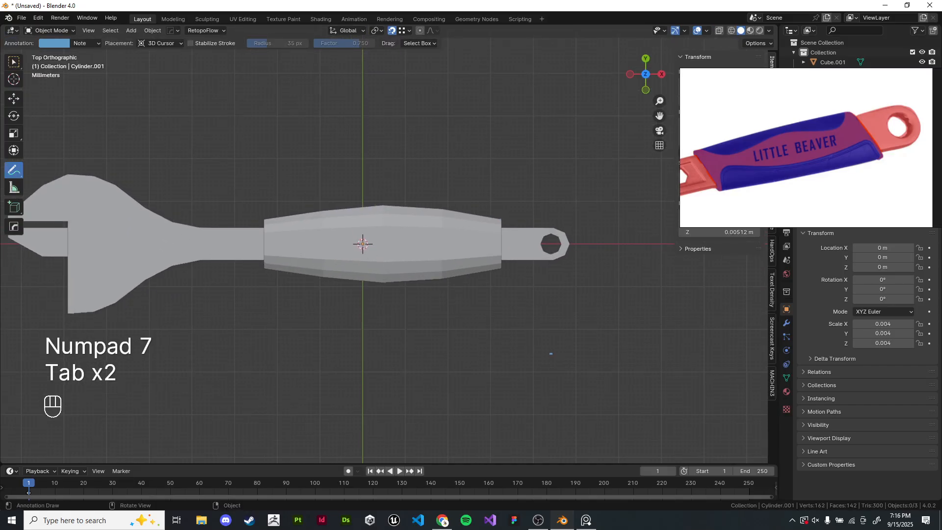
ctrl+drag(550, 354, 515, 269)
click(14, 62)
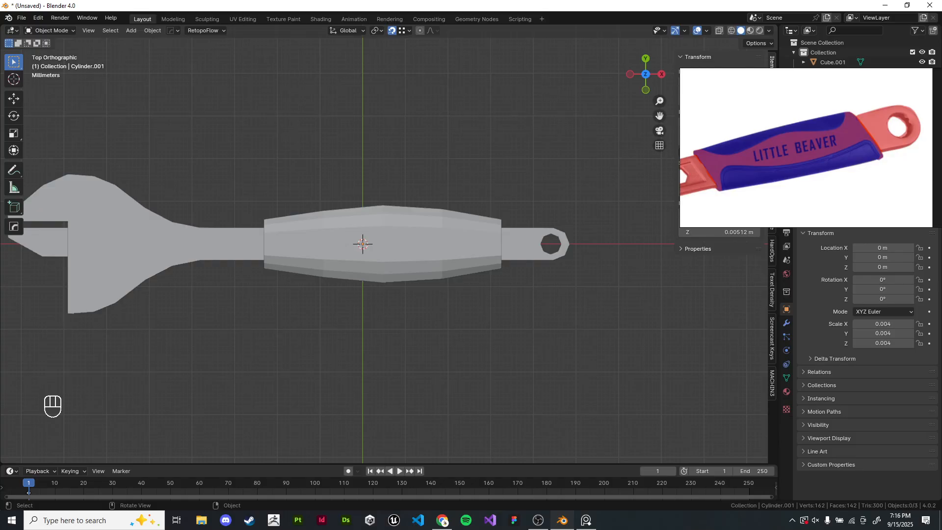
- Apply smooth shading with auto smooth at 30° to the grip sleeve
shift+middle_drag(363, 244, 486, 196)
scroll(469, 265, down, 2)
scroll(459, 212, up, 2)
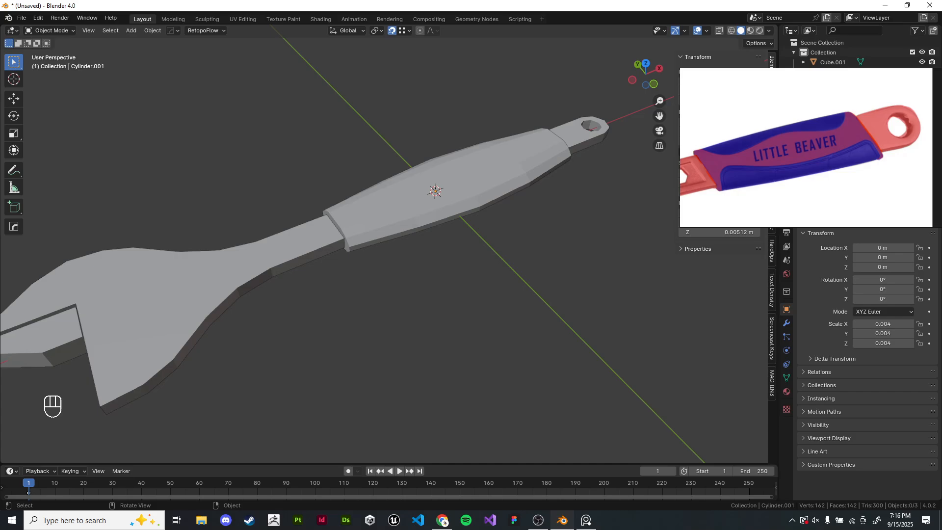
click(359, 203)
right_click(359, 202)
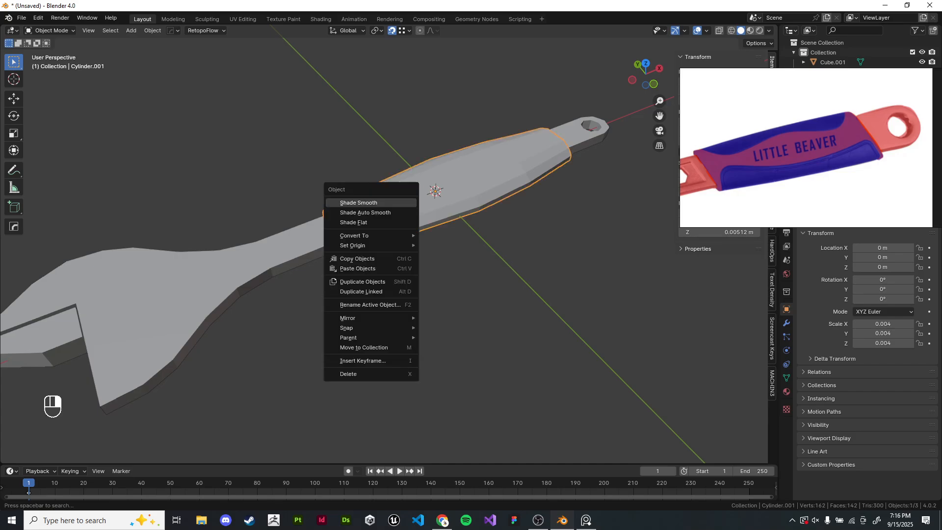
click(362, 212)
shift+middle_drag(367, 241, 482, 206)
click(470, 216)
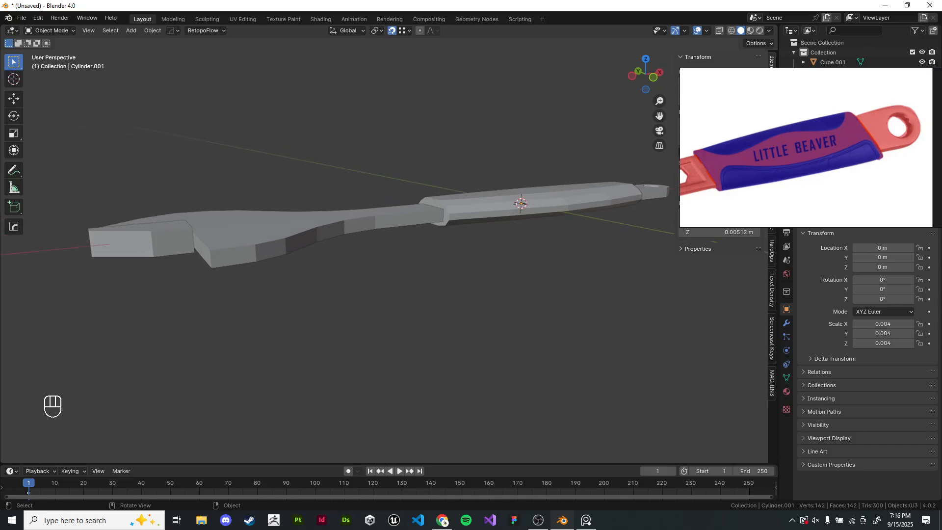
click(480, 200)
right_click(480, 200)
click(456, 209)
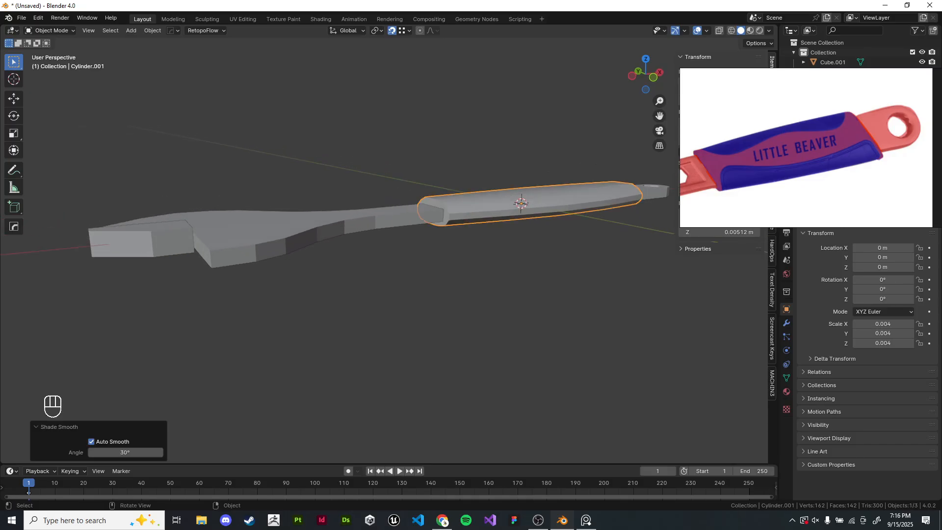
- Apply smooth shading to the handle and sleeve while orbiting around the wrench
click(365, 216)
right_click(366, 217)
click(366, 216)
click(362, 274)
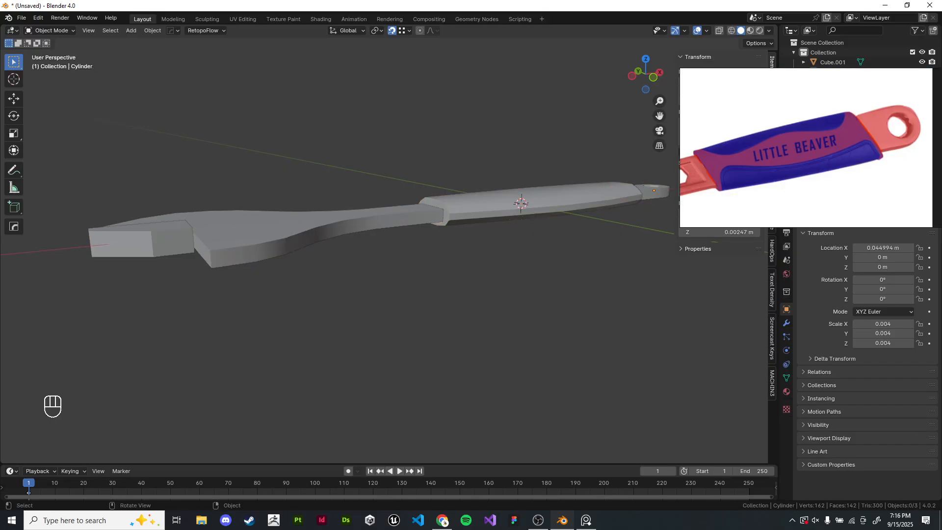
middle_drag(363, 275, 631, 309)
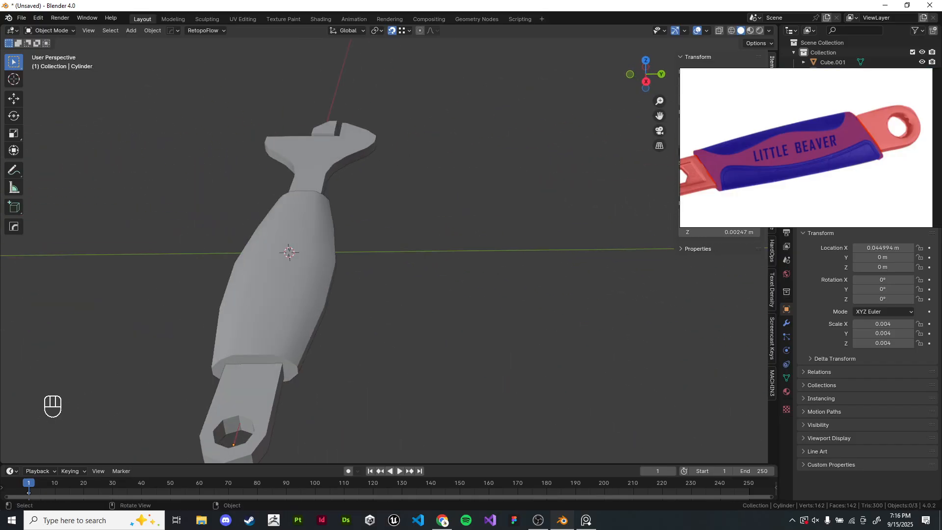
middle_drag(432, 294, 599, 279)
mouse_move(599, 280)
shift+middle_down()
mouse_move(600, 252)
mouse_move(615, 251)
mouse_move(616, 216)
mouse_move(619, 246)
mouse_move(606, 275)
shift+middle_up()
shift+middle_drag(606, 275, 436, 178)
click(376, 171)
right_click(376, 171)
click(348, 171)
middle_drag(354, 179, 366, 294)
shift+middle_drag(366, 294, 449, 300)
click(441, 334)
scroll(555, 196, up, 7)
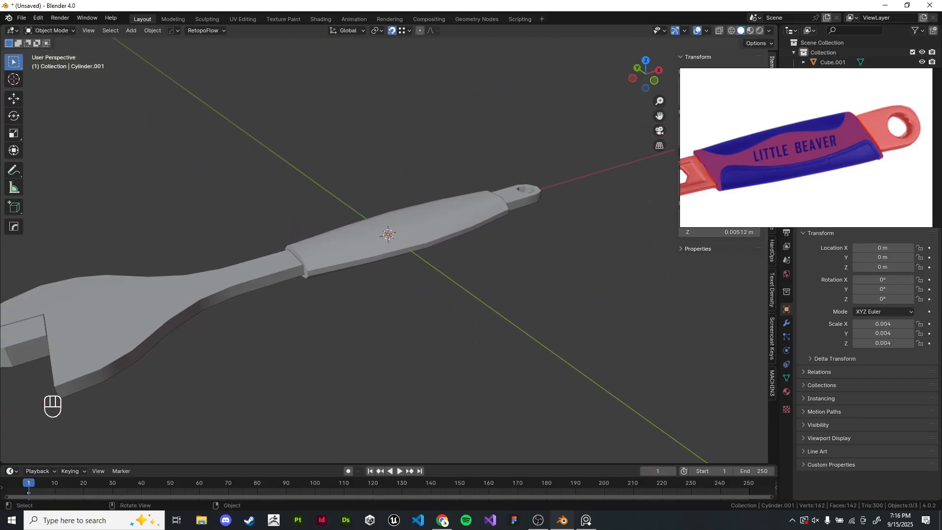
- Inspect the handle's ring end up close in edit mode and top view
click(443, 199)
key(KP_Decimal)
key(KP_Decimal)
key(Tab)
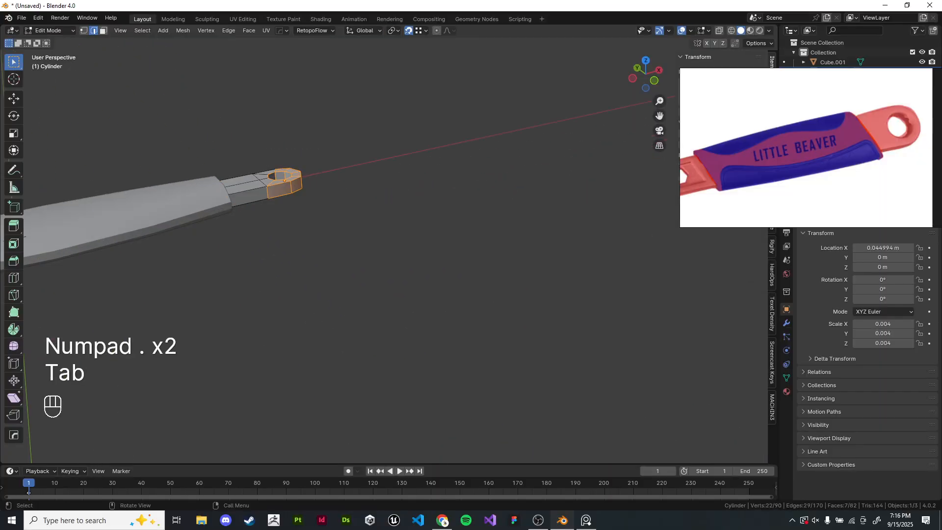
key(KP_Decimal)
key(KP_Decimal)
key(Tab)
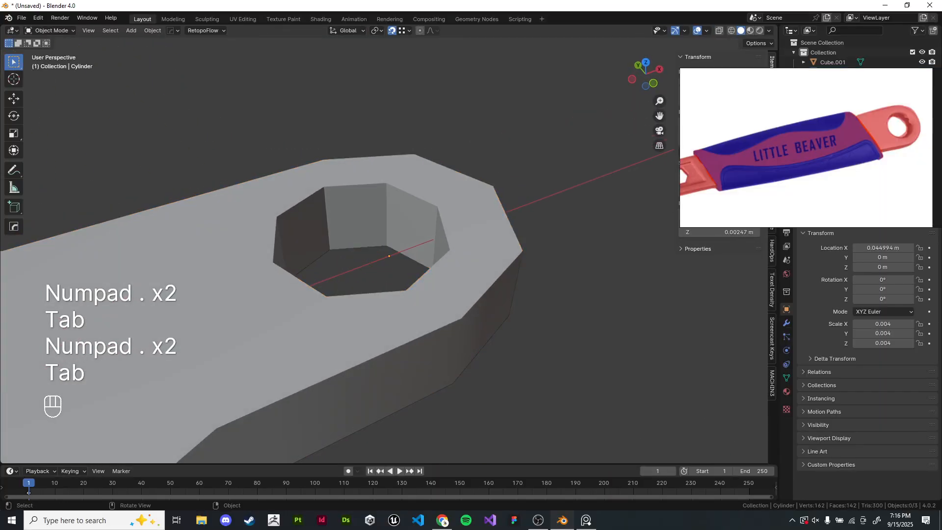
key(KP_7)
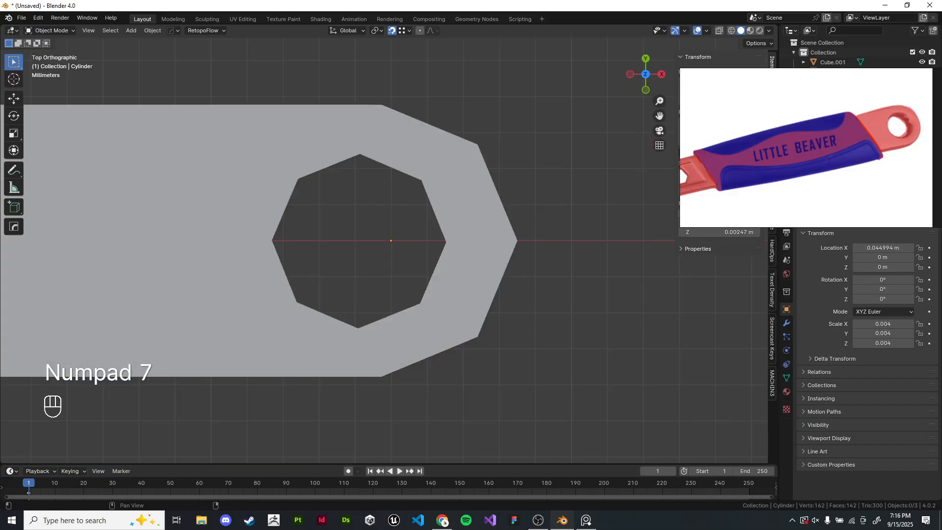
right_drag(804, 147, 744, 124)
middle_drag(343, 362, 367, 306)
click(368, 306)
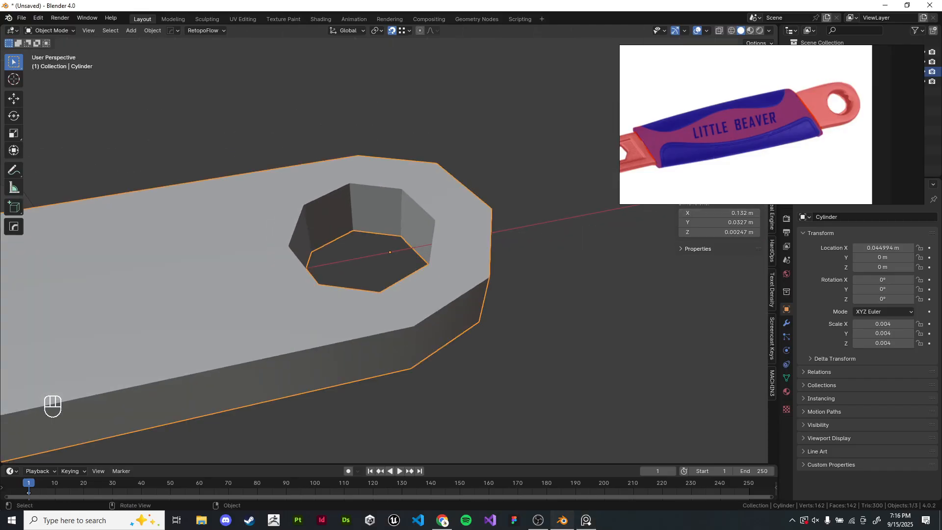
scroll(387, 250, up, 1)
- Apply Shade Auto Smooth to the handle
click(786, 322)
click(786, 336)
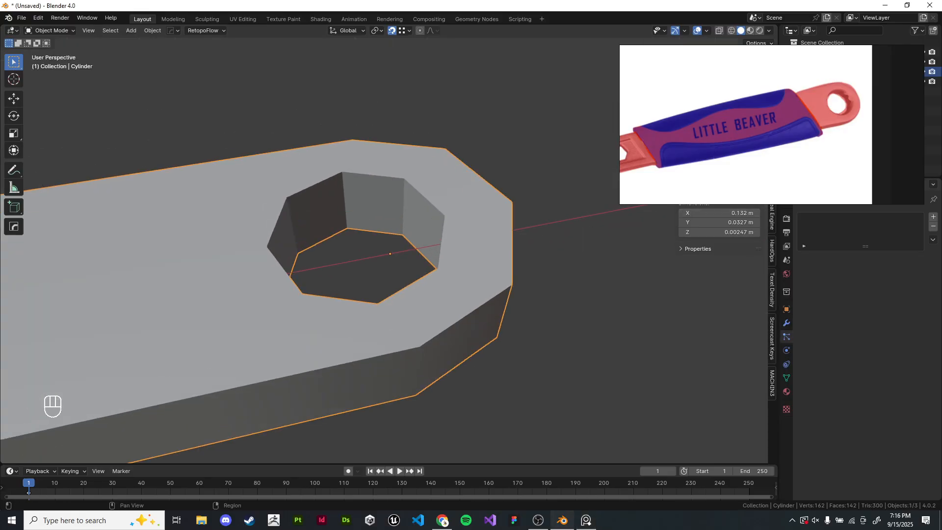
right_drag(785, 162, 782, 108)
click(786, 323)
right_click(549, 274)
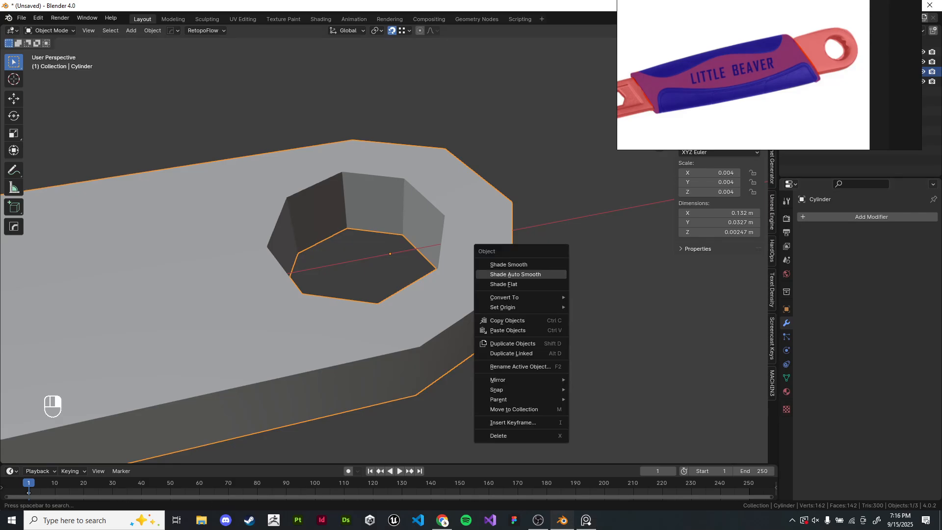
click(515, 274)
shift+middle_drag(515, 274, 533, 287)
click(786, 364)
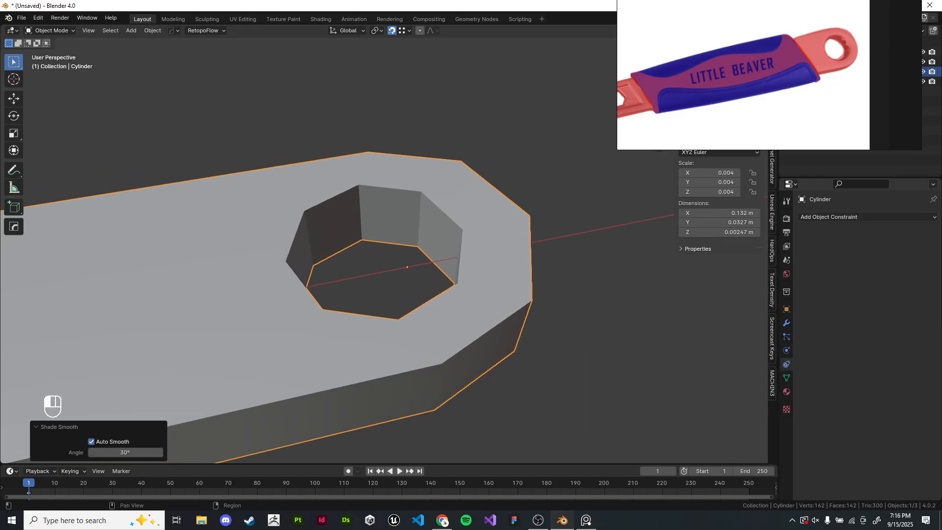
click(786, 336)
right_drag(779, 110, 541, 285)
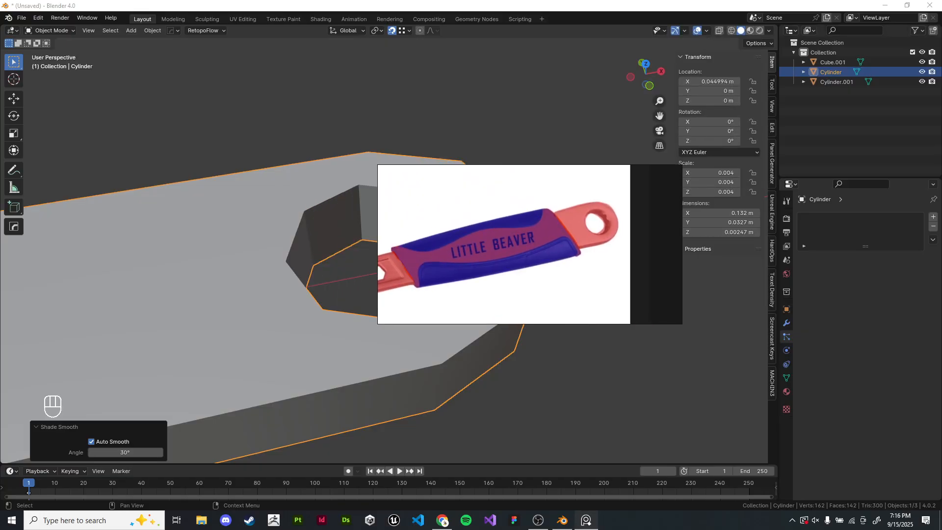
- Select the handle in the outliner and apply Shade Auto Smooth to it again
click(835, 82)
click(831, 72)
scroll(347, 269, down, 7)
right_click(347, 270)
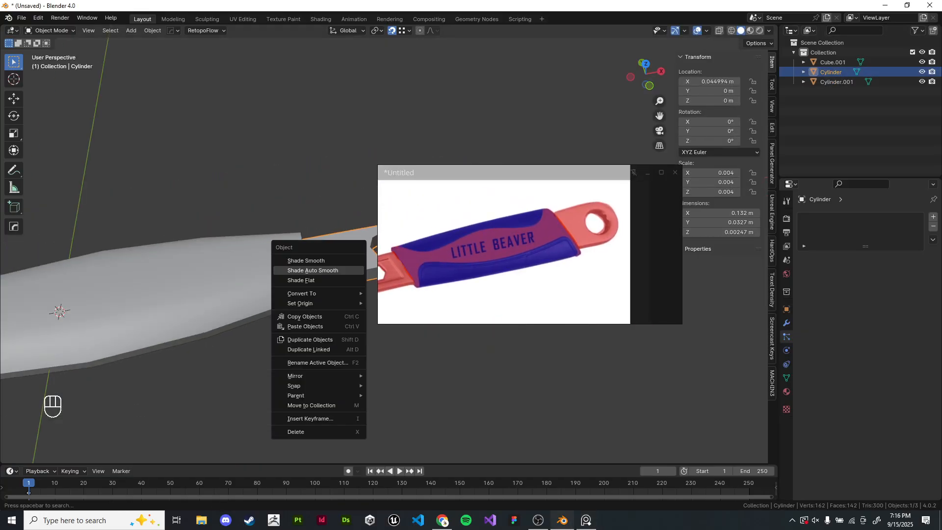
click(347, 270)
scroll(347, 270, down, 6)
right_drag(508, 244, 490, 219)
key(alt+Tab)
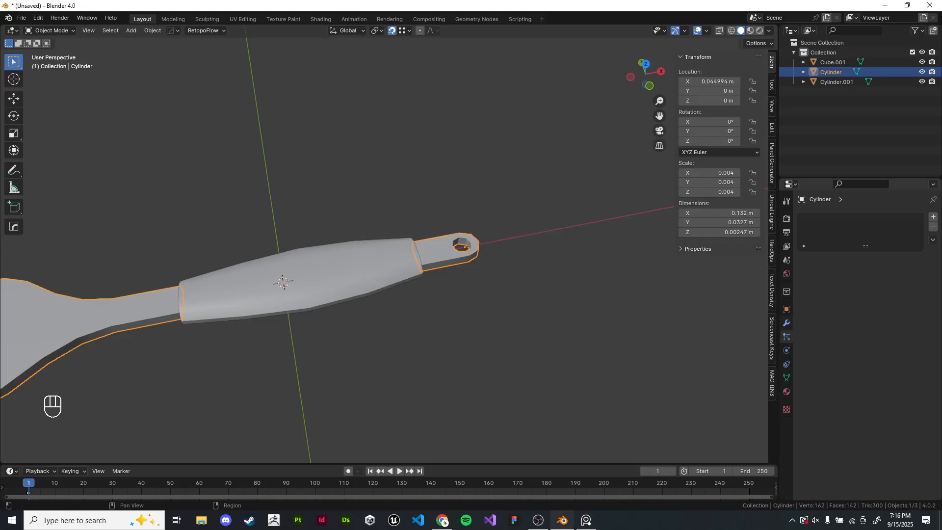
- Apply the handle's scale so it becomes 1
scroll(464, 245, up, 8)
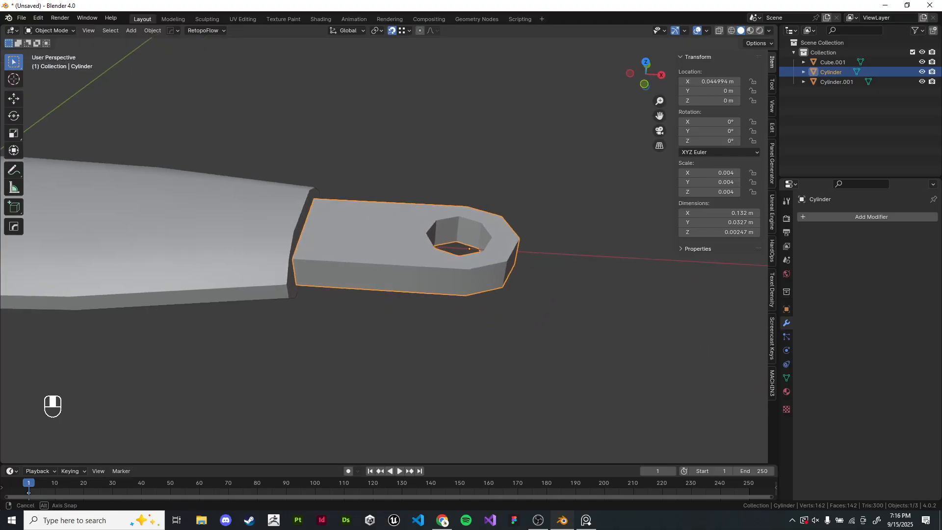
key(ctrl+a)
click(467, 208)
scroll(467, 207, up, 3)
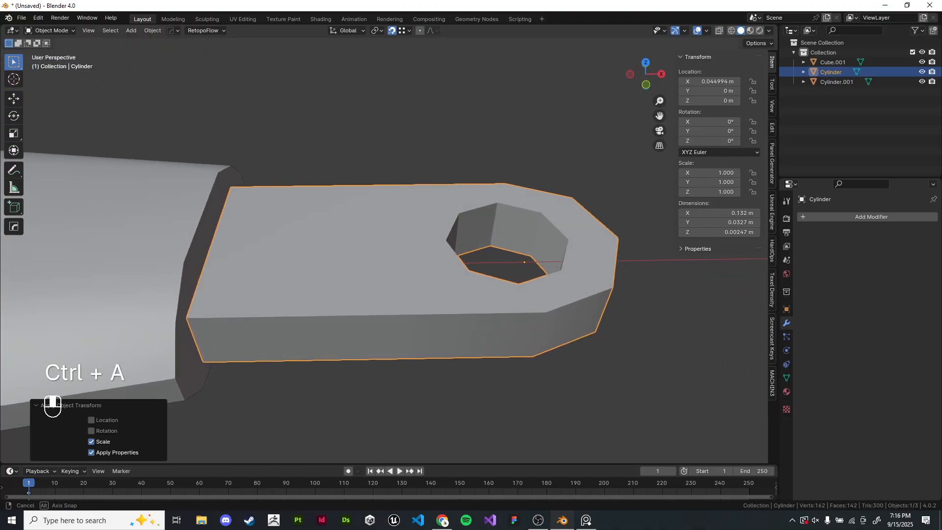
- Apply Shade Smooth with Auto Smooth to the selected handle
middle_drag(466, 231, 472, 233)
click(786, 309)
click(786, 323)
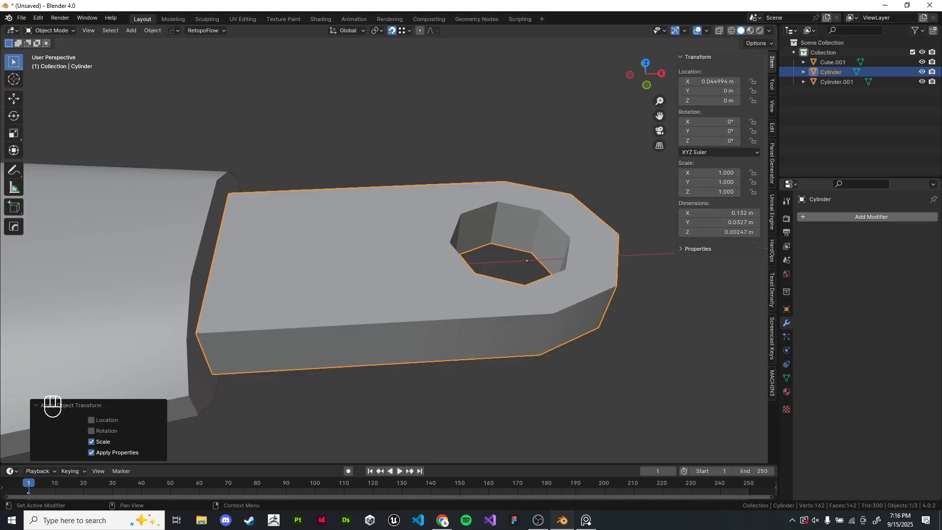
click(809, 217)
right_click(534, 256)
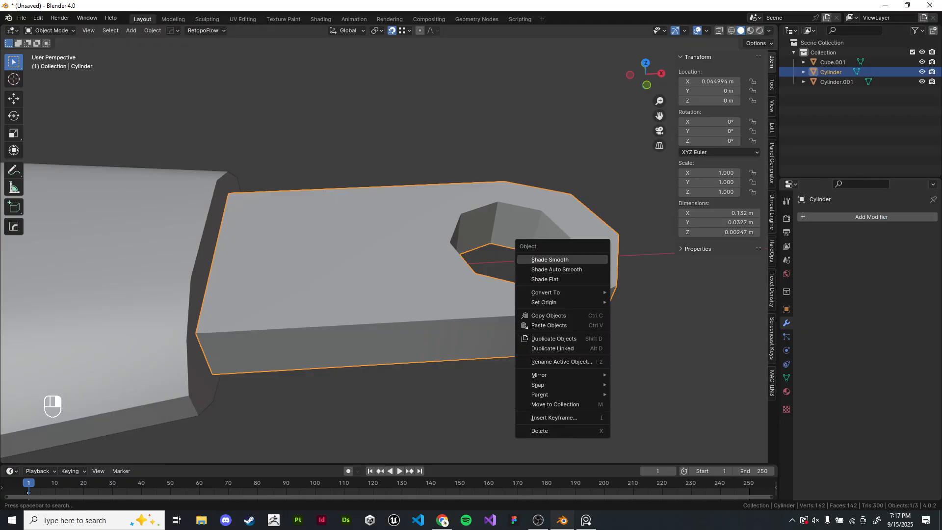
click(534, 257)
right_click(535, 257)
click(535, 256)
right_click(537, 275)
click(537, 275)
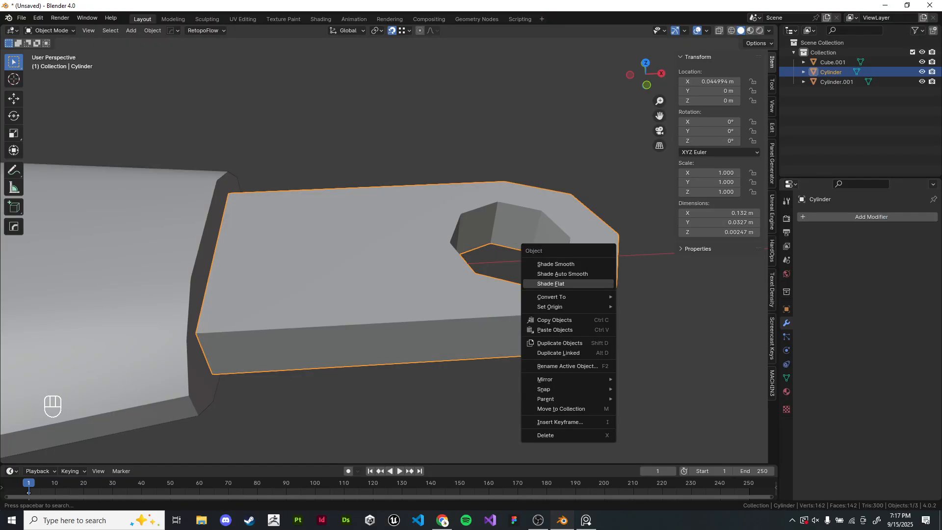
right_click(537, 276)
click(537, 276)
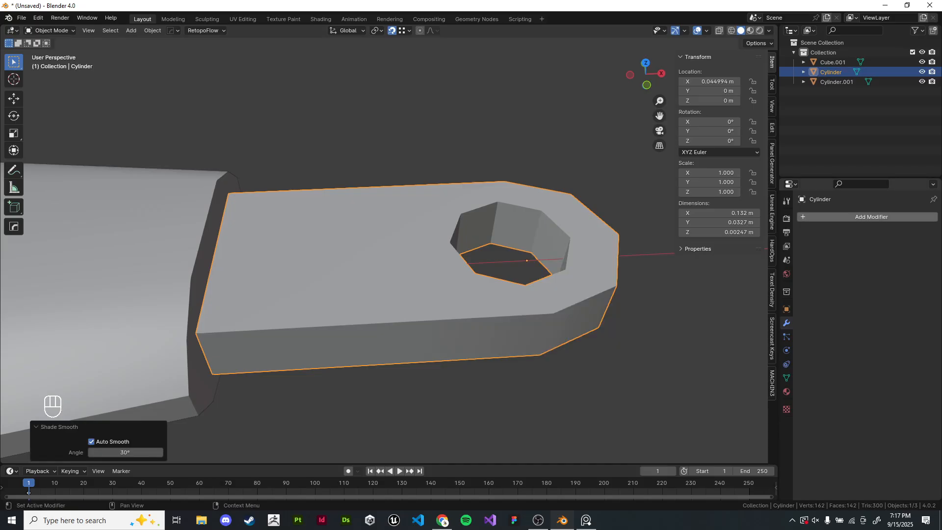
- Set the handle's Auto Smooth angle in its mesh normals settings to 50°
click(786, 337)
click(786, 350)
click(786, 364)
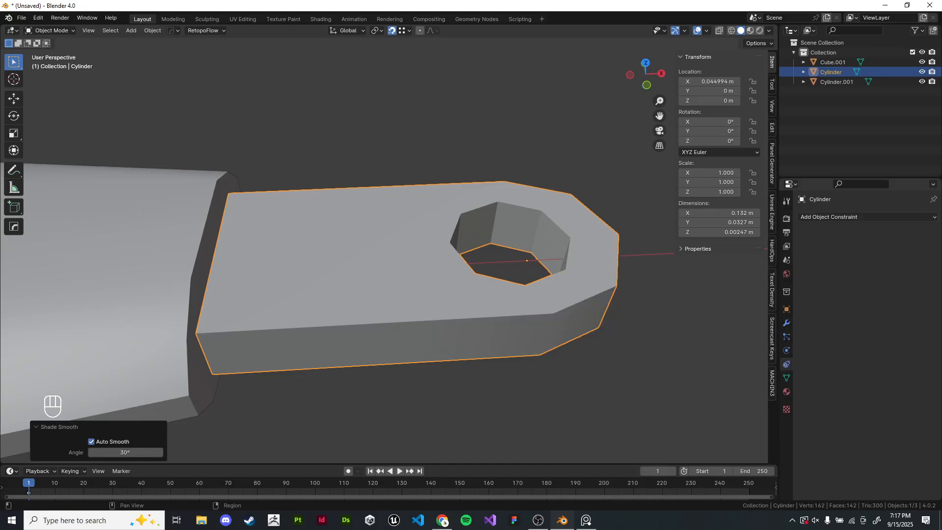
click(786, 378)
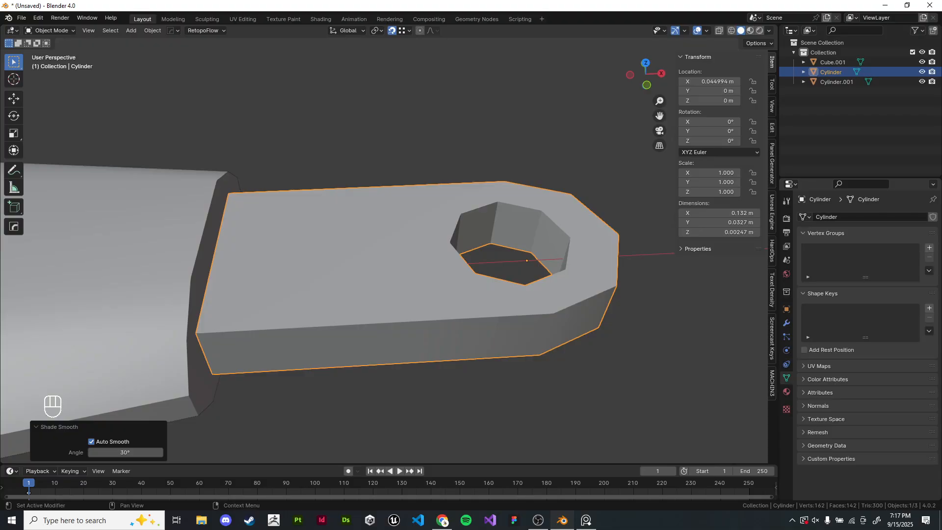
shift+middle_drag(436, 275, 402, 267)
scroll(402, 268, down, 3)
middle_drag(402, 267, 353, 240)
scroll(382, 260, up, 3)
click(505, 196)
scroll(518, 263, up, 2)
shift+middle_drag(491, 211, 515, 223)
scroll(491, 215, down, 2)
click(817, 406)
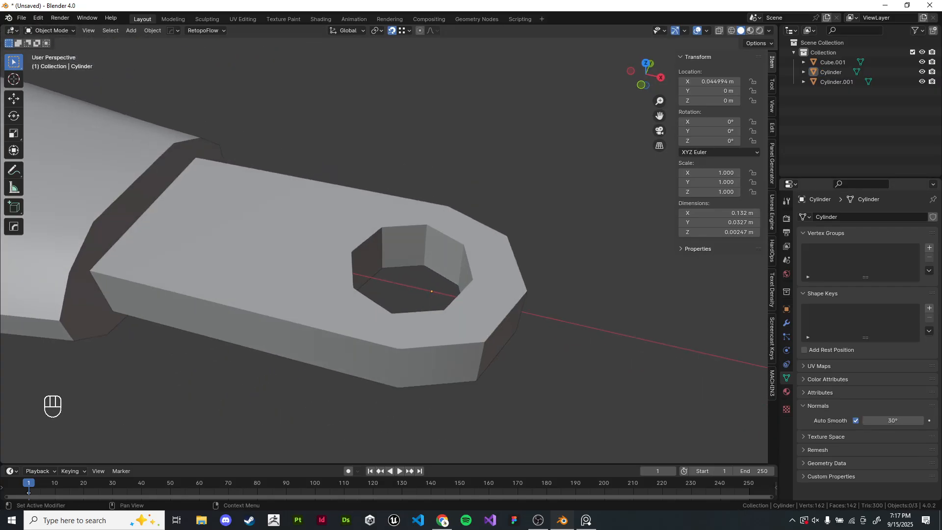
click(893, 420)
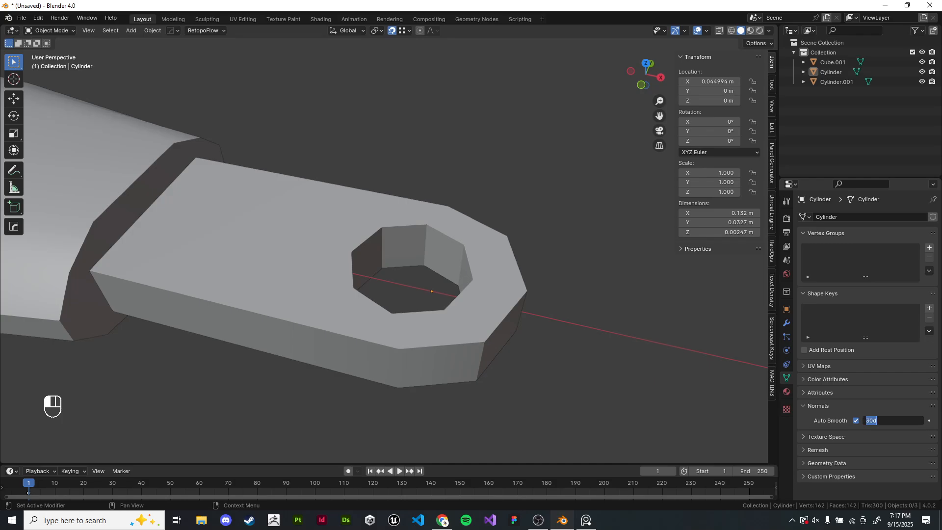
key(Return)
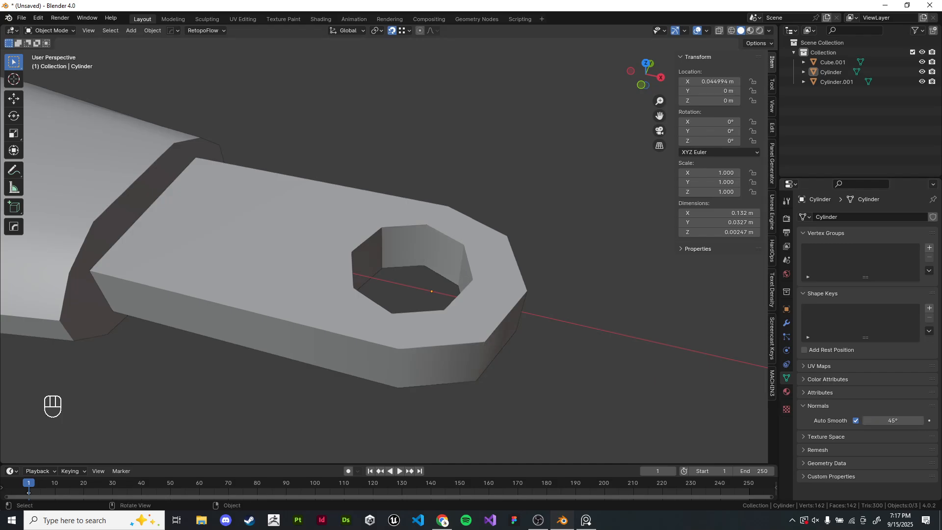
key(ctrl+z)
click(893, 420)
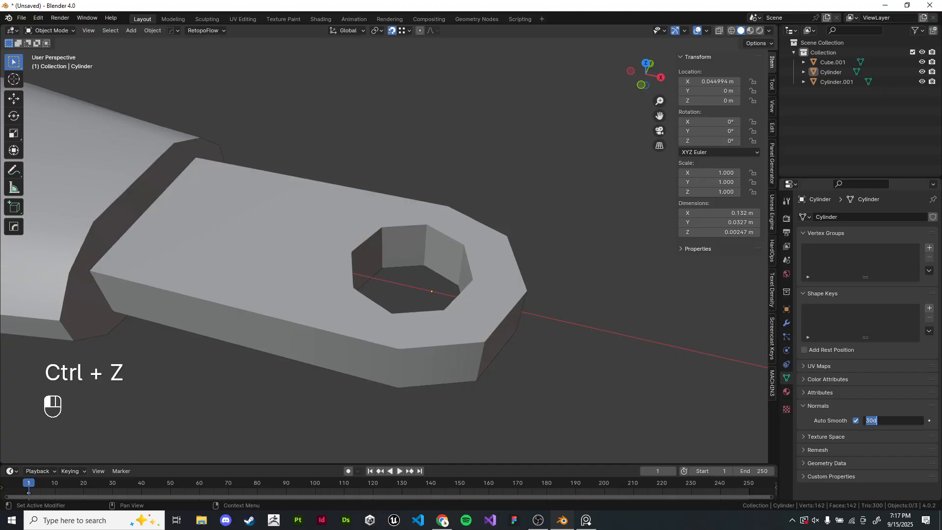
key(Return)
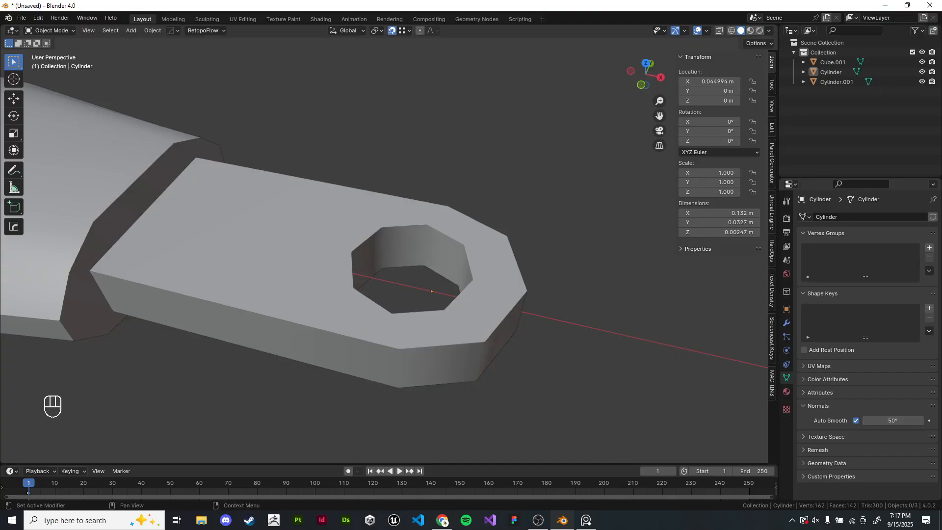
- Examine the whole wrench from top view, in object mode and in edit mode
mouse_move(441, 245)
middle_down()
mouse_move(393, 265)
mouse_move(343, 269)
middle_up()
click(786, 322)
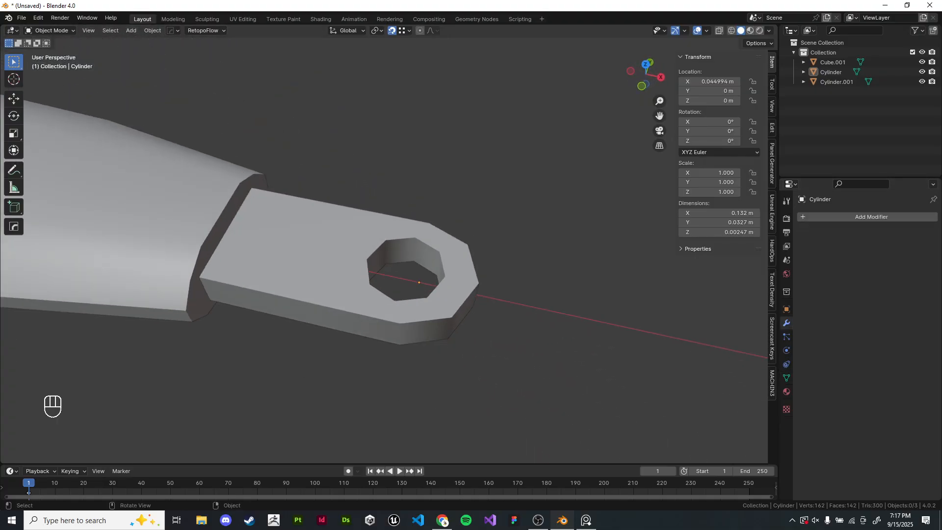
scroll(384, 250, down, 10)
shift+middle_drag(392, 245, 455, 278)
middle_drag(455, 278, 479, 296)
key(KP_7)
scroll(382, 250, up, 7)
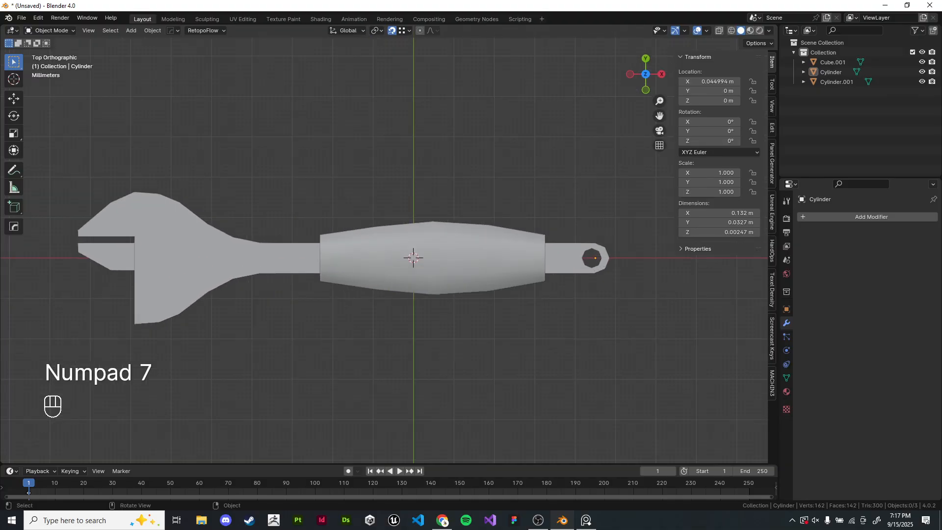
middle_drag(382, 250, 435, 255)
key(z)
scroll(432, 252, down, 2)
click(245, 304)
shift+middle_drag(245, 304, 285, 298)
key(Tab)
shift+middle_drag(392, 255, 425, 241)
key(KP_7)
scroll(425, 242, up, 1)
- Switch to PureRef and position the wrench reference image over the viewport, then leave edit mode
key(alt+Tab)
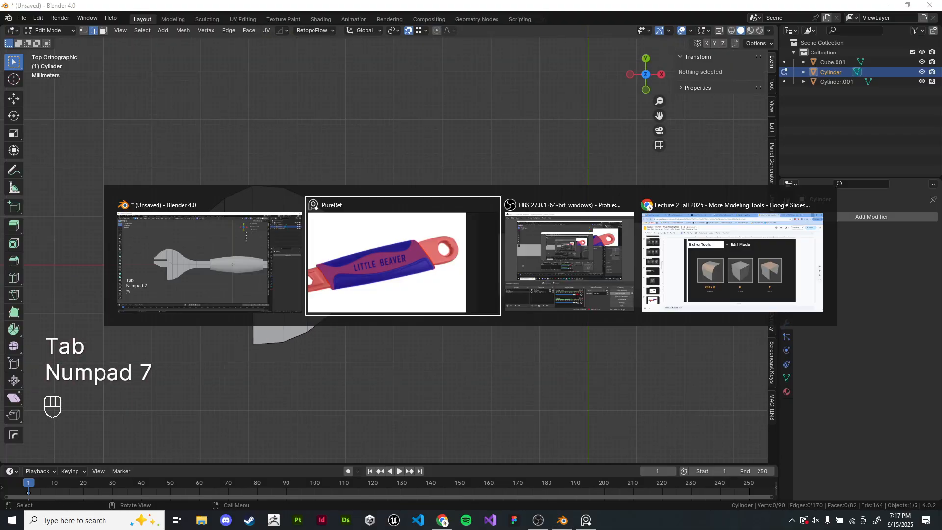
right_drag(599, 252, 699, 247)
middle_drag(698, 247, 817, 227)
scroll(817, 227, up, 3)
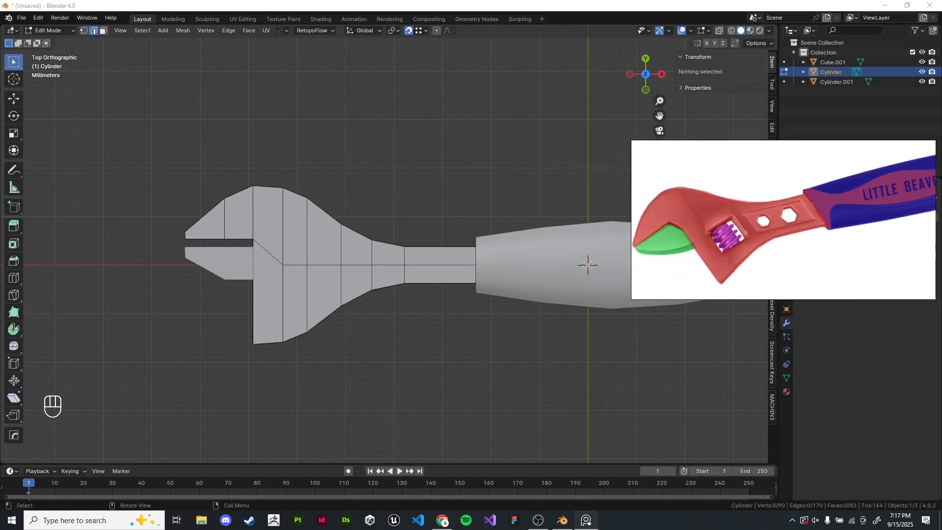
key(alt+Tab)
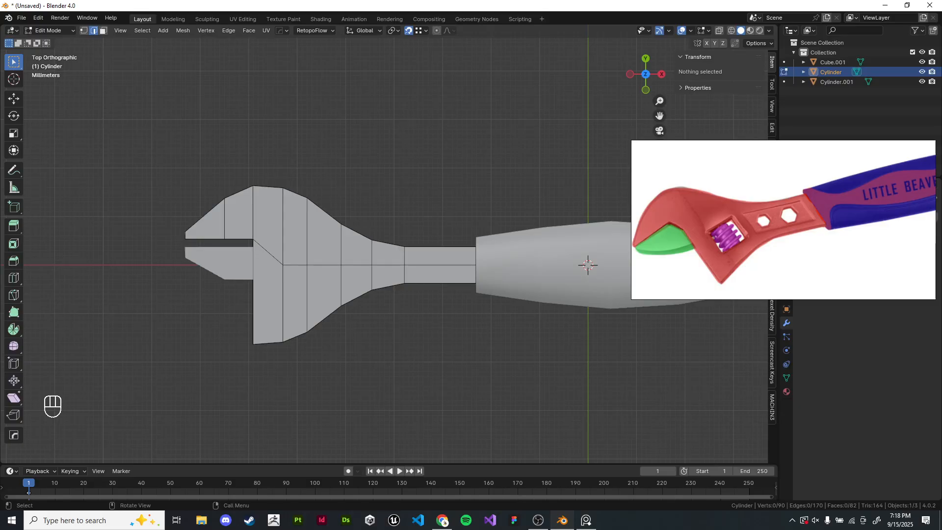
key(Tab)
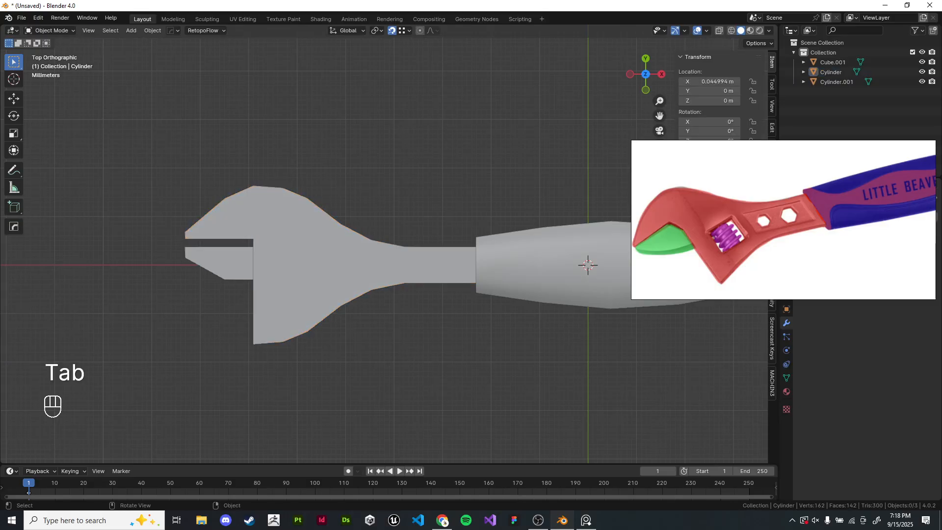
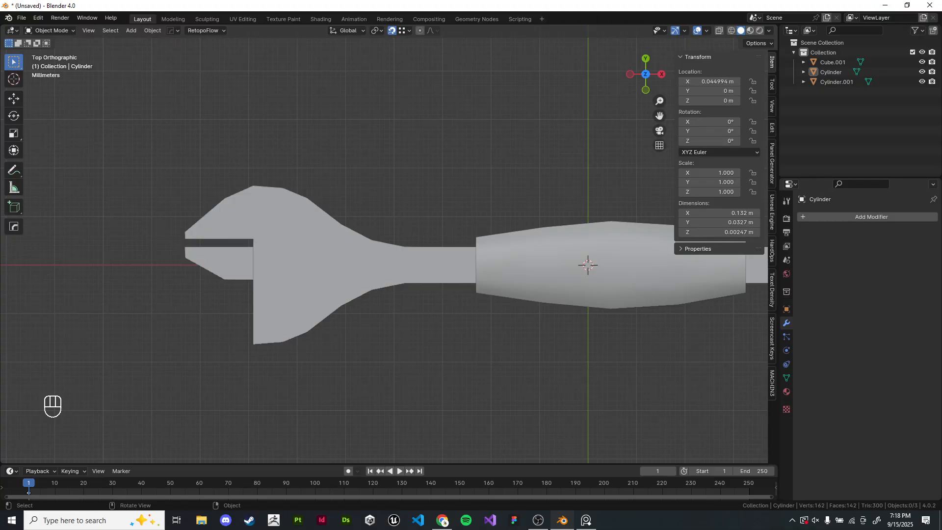
key(z)
key(Tab)
key(Tab)
scroll(378, 265, up, 5)
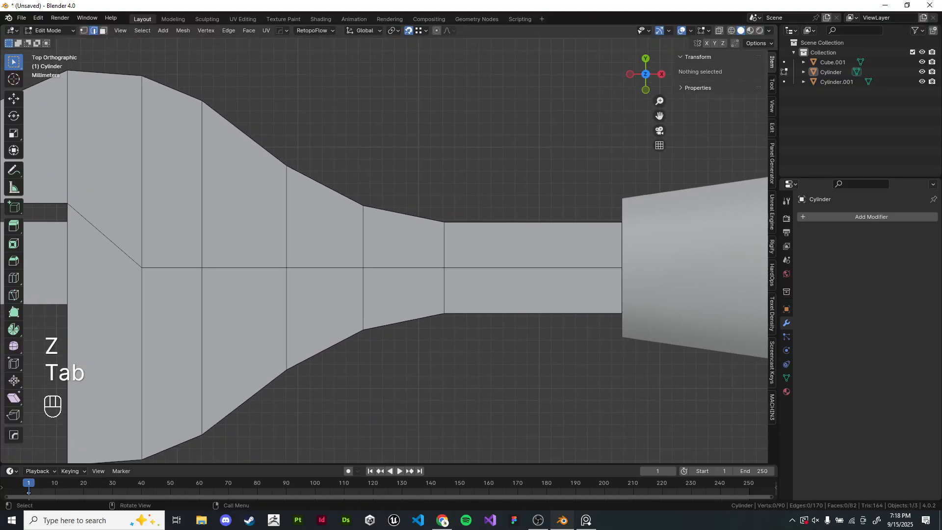
right_drag(543, 239, 333, 75)
middle_drag(383, 245, 356, 259)
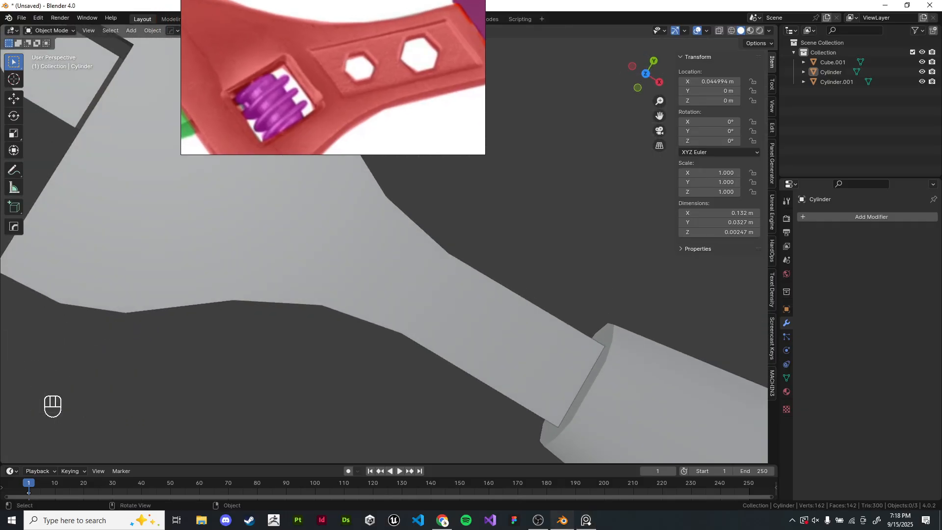
- Inset the two faces of the narrow shaft section between the wrench head and the grip
key(KP_7)
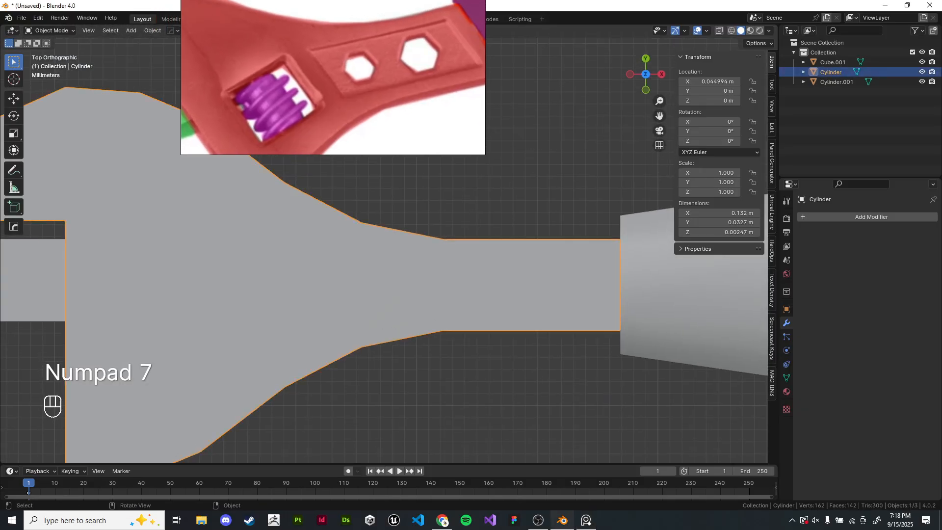
key(Tab)
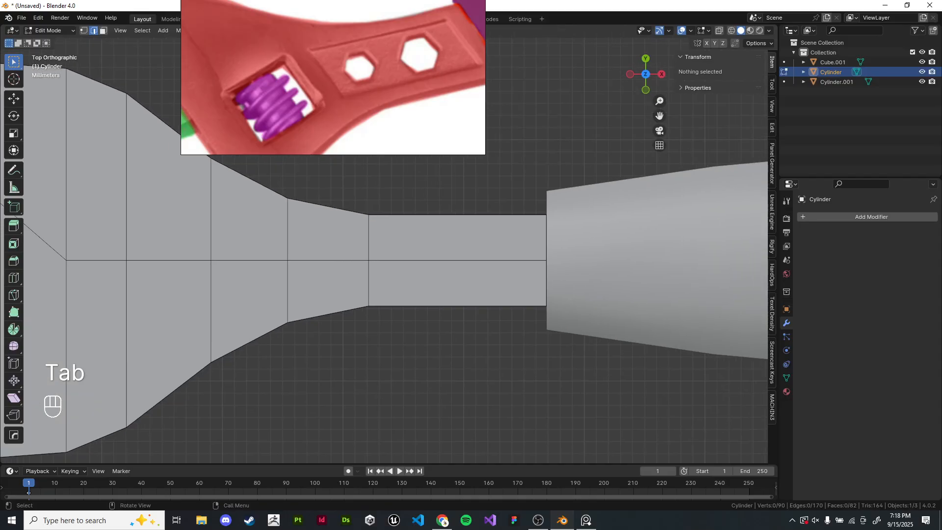
key(3)
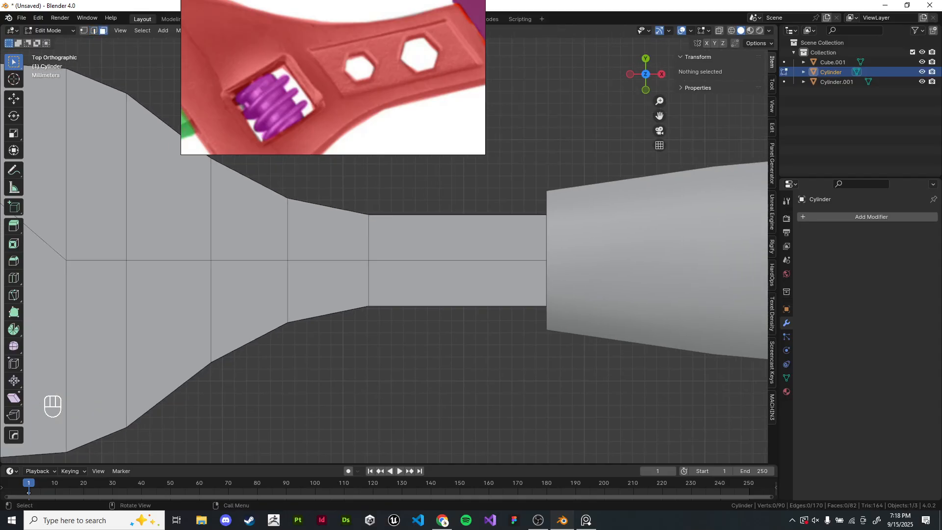
click(457, 237)
shift+click(458, 283)
scroll(457, 283, up, 2)
shift+middle_drag(457, 283, 391, 383)
key(i)
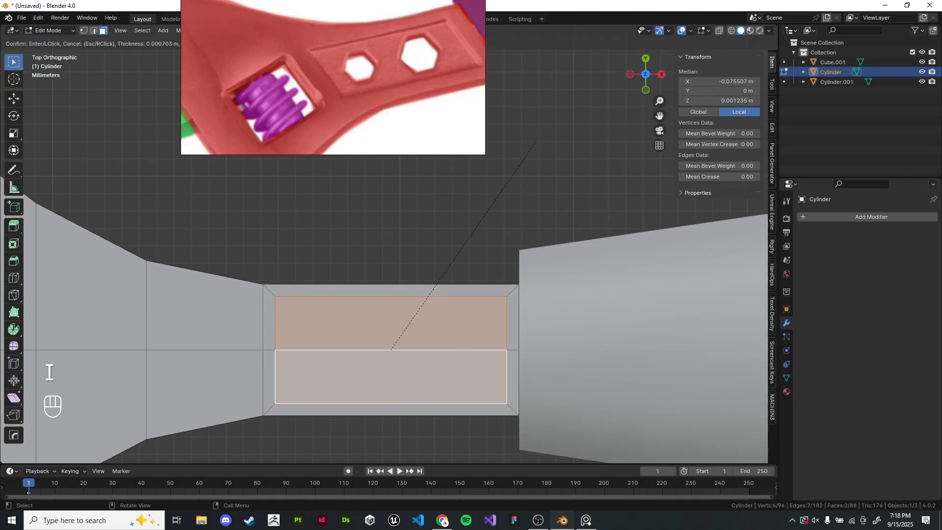
click(535, 141)
- Extrude the inset faces about 0.0006 m downward to form a shallow recess, then return to object mode
middle_drag(536, 142, 568, 76)
key(e)
click(584, 87)
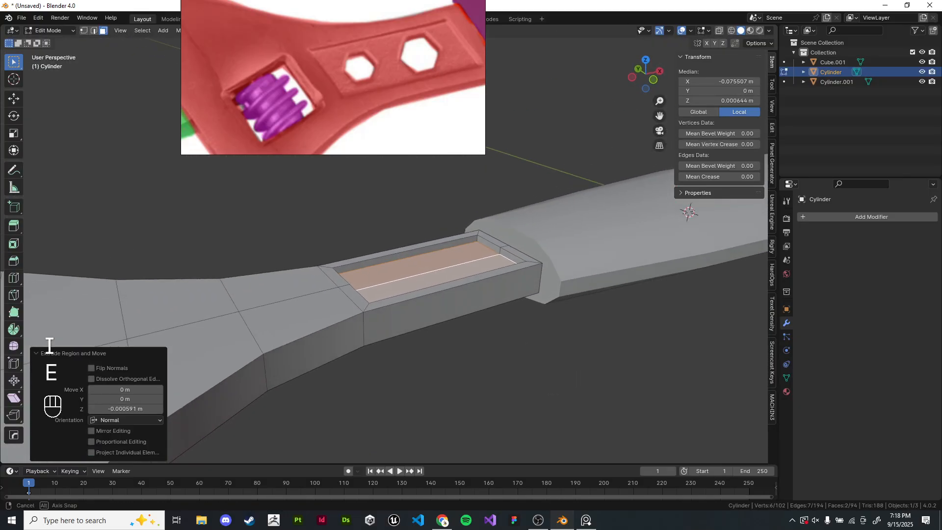
key(alt+x)
key(Tab)
middle_drag(544, 171, 517, 226)
click(530, 196)
click(431, 304)
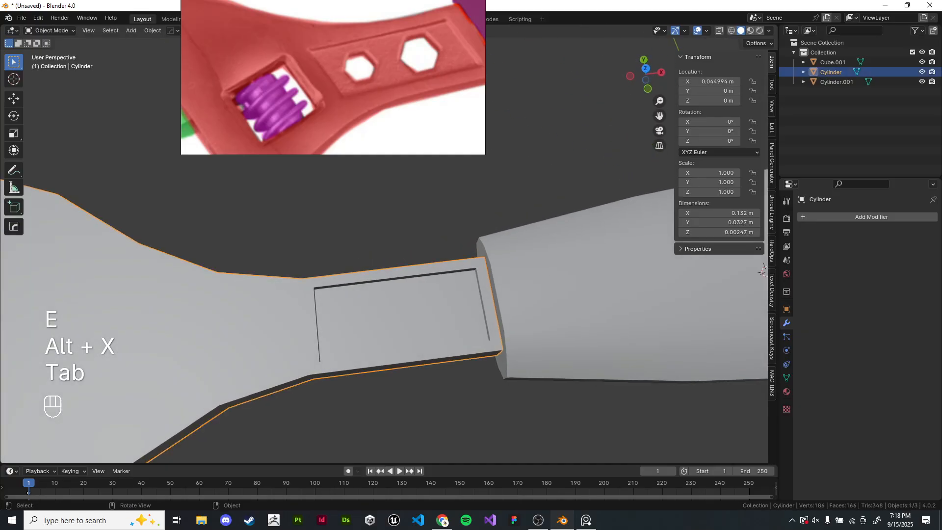
- Add three loop cuts across the recess floor, splitting it into even sections
key(Tab)
key(ctrl+r)
scroll(407, 297, up, 1)
scroll(407, 297, down, 1)
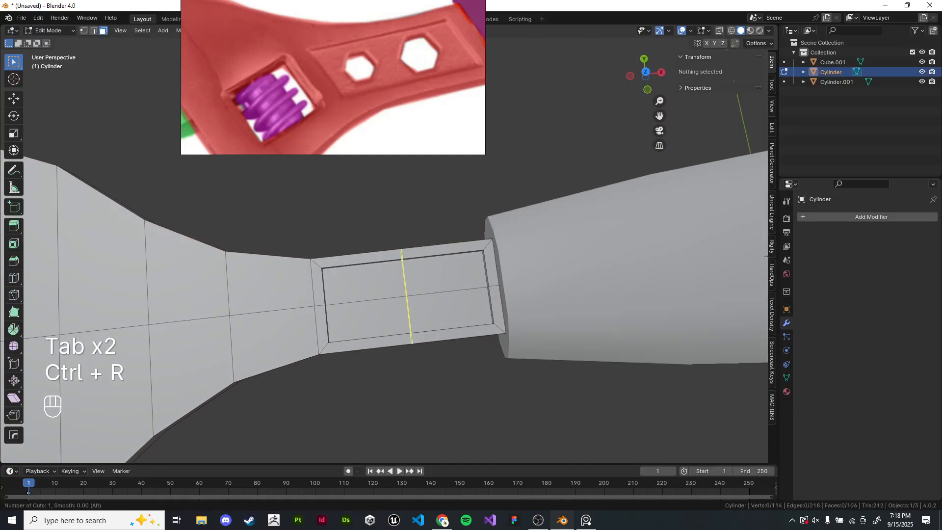
click(407, 296)
right_click(407, 297)
key(ctrl+r)
click(367, 294)
right_click(368, 295)
key(ctrl+r)
click(457, 273)
right_click(471, 272)
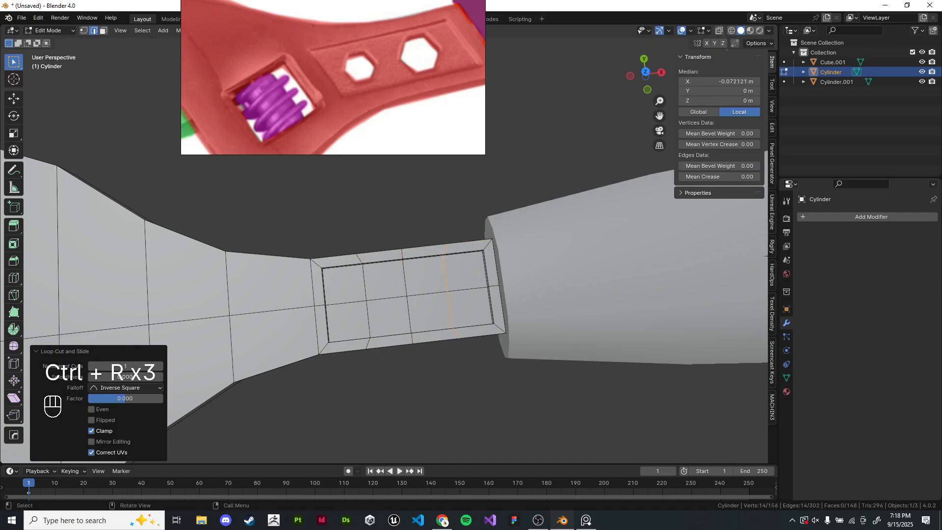
- Inset the group of four faces at the left end of the recess floor
click(338, 381)
scroll(338, 381, up, 2)
click(103, 30)
drag(351, 240, 408, 291)
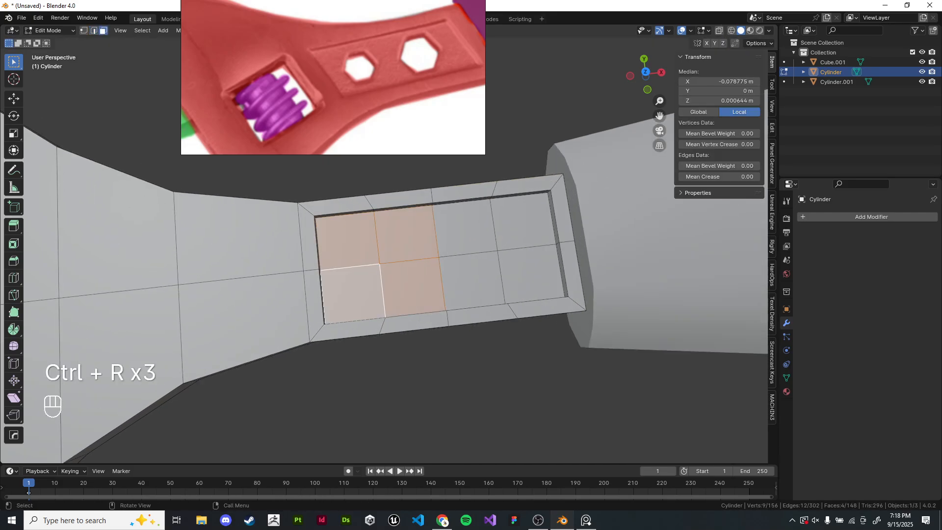
shift+middle_drag(408, 291, 405, 290)
key(i)
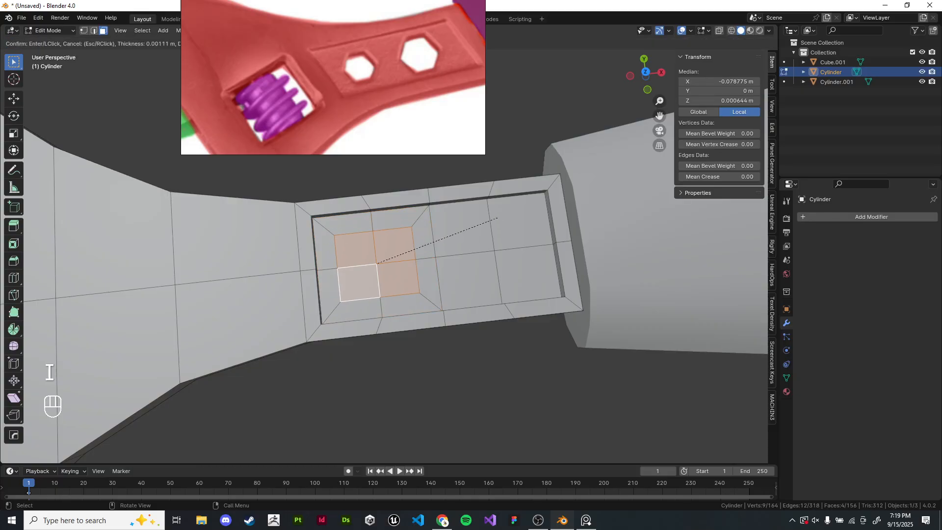
click(503, 219)
- Inset the group of four faces at the right end of the recess floor
drag(472, 230, 520, 270)
key(i)
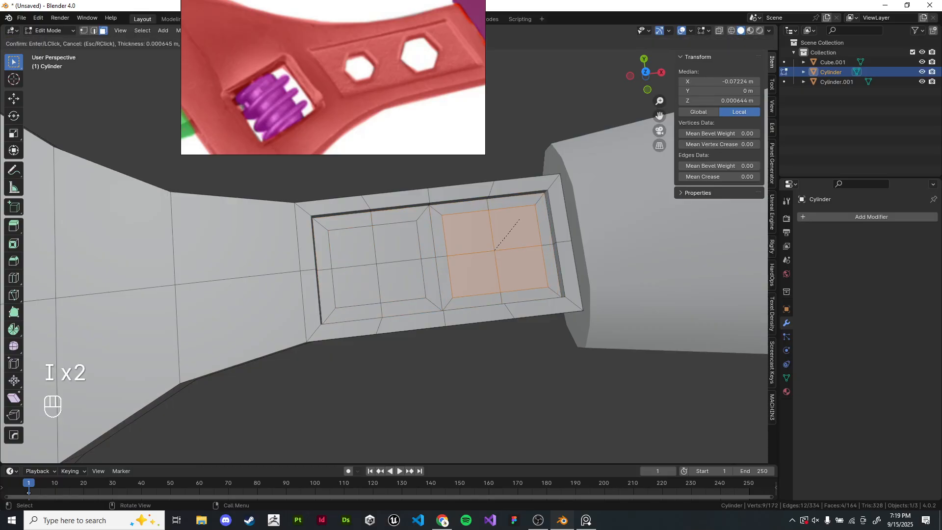
click(529, 217)
- Apply LoopTools Circle to both inset face groups so each becomes a round opening
scroll(529, 218, up, 2)
drag(357, 241, 408, 292)
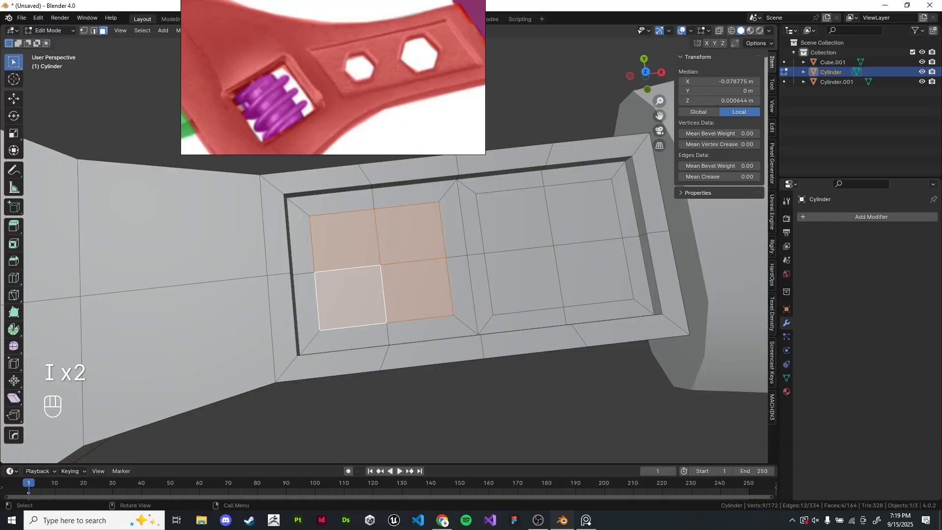
right_click(503, 227)
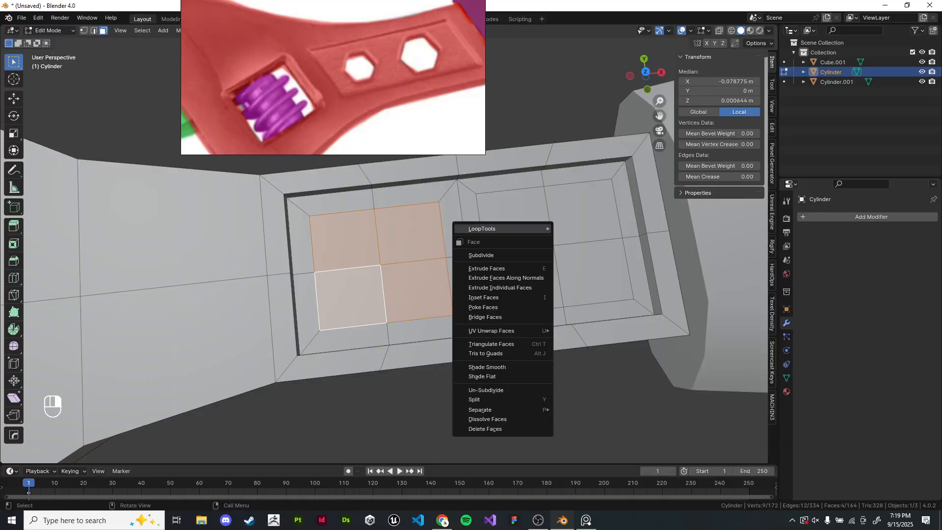
mouse_move(503, 226)
click(579, 247)
key(ctrl+z)
right_click(503, 227)
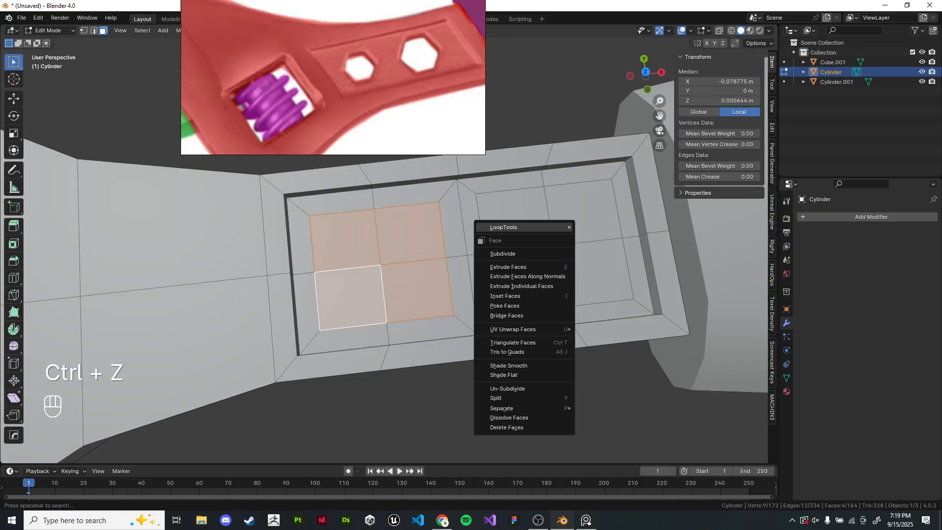
click(588, 237)
drag(527, 216, 582, 260)
right_click(583, 248)
mouse_move(583, 249)
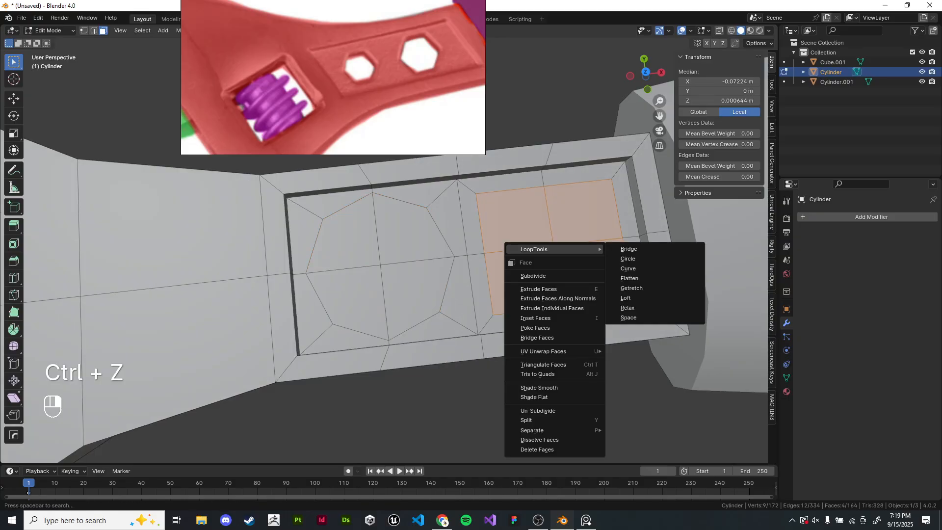
click(632, 258)
- Scale the left circular face group to about 0.68 and the right one to about 0.69
scroll(633, 258, down, 3)
middle_drag(633, 258, 630, 152)
key(alt+x)
scroll(589, 235, up, 3)
middle_drag(589, 196, 588, 287)
drag(356, 230, 400, 278)
drag(535, 233, 576, 277)
drag(353, 228, 405, 277)
key(s)
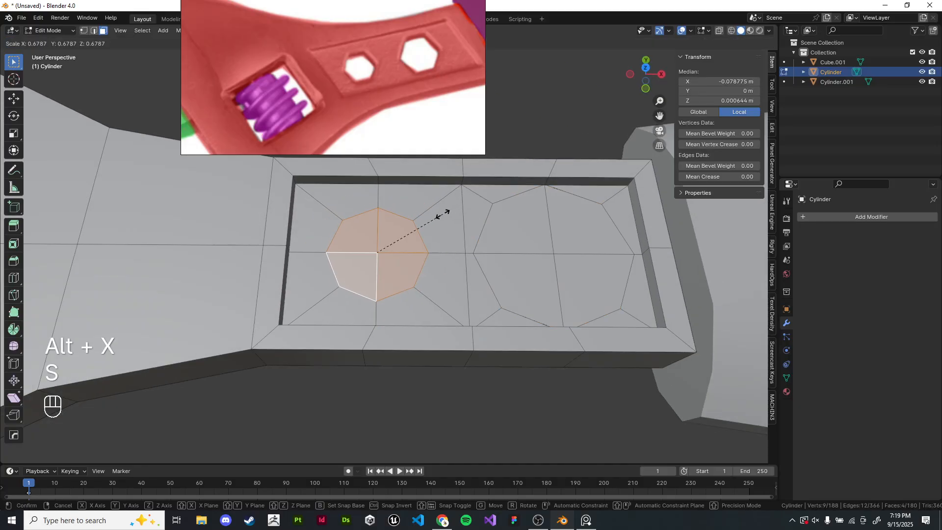
click(443, 215)
key(s)
drag(534, 273, 583, 232)
key(s)
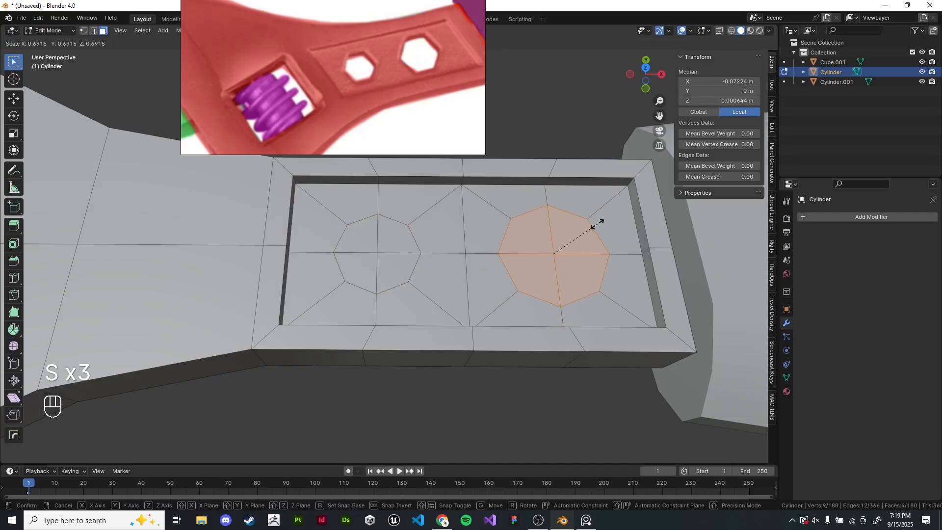
click(599, 222)
- Delete the circular faces to cut two holes through the shaft
mouse_move(596, 223)
middle_down()
mouse_move(589, 123)
mouse_move(579, 142)
mouse_move(593, 226)
middle_up()
key(alt+x)
drag(372, 234, 395, 256)
middle_drag(395, 256, 383, 147)
shift+drag(369, 221, 393, 240)
middle_drag(393, 241, 393, 246)
right_click(501, 212)
middle_drag(498, 195, 532, 305)
click(545, 211)
drag(498, 235, 521, 259)
mouse_move(521, 259)
middle_down()
mouse_move(518, 223)
mouse_move(519, 258)
middle_up()
drag(518, 238, 542, 260)
middle_drag(542, 260, 531, 128)
shift+drag(511, 215, 534, 237)
right_click(521, 227)
mouse_move(525, 228)
click(564, 228)
mouse_move(563, 229)
middle_down()
mouse_move(556, 291)
mouse_move(556, 220)
middle_up()
- Examine the shaft holes from top view against the reference image
key(Tab)
key(KP_7)
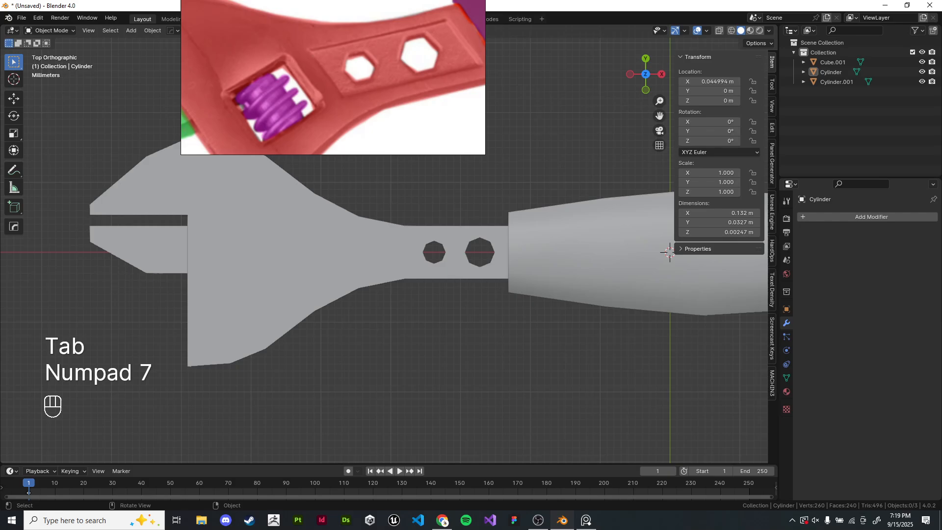
click(407, 255)
key(Tab)
shift+middle_drag(407, 255, 423, 239)
scroll(528, 283, up, 2)
scroll(424, 240, up, 1)
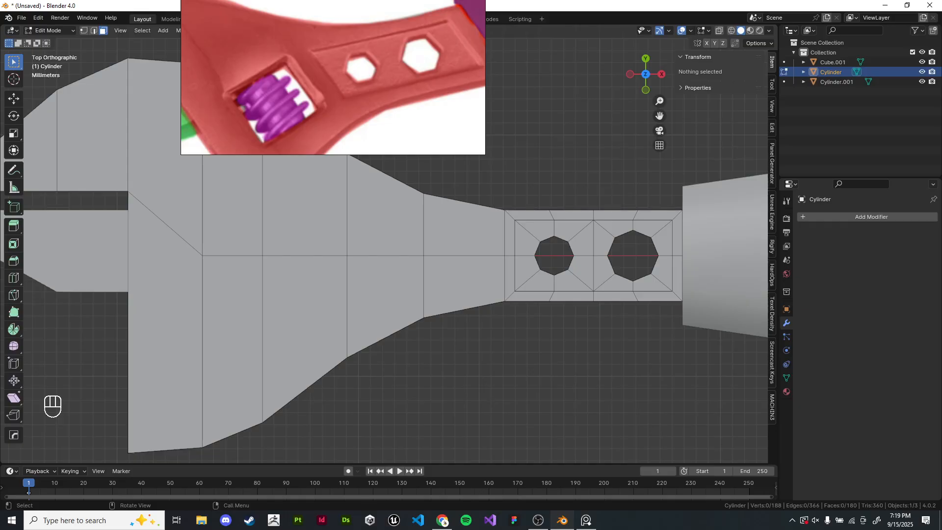
shift+middle_drag(540, 257, 427, 235)
scroll(422, 254, up, 1)
- Undo the hole cutting and the scaling of the circular faces
key(ctrl+z)
key(ctrl+z)
key(ctrl+z)
key(ctrl+z)
key(ctrl+z)
key(ctrl+z)
key(ctrl+z)
key(ctrl+z)
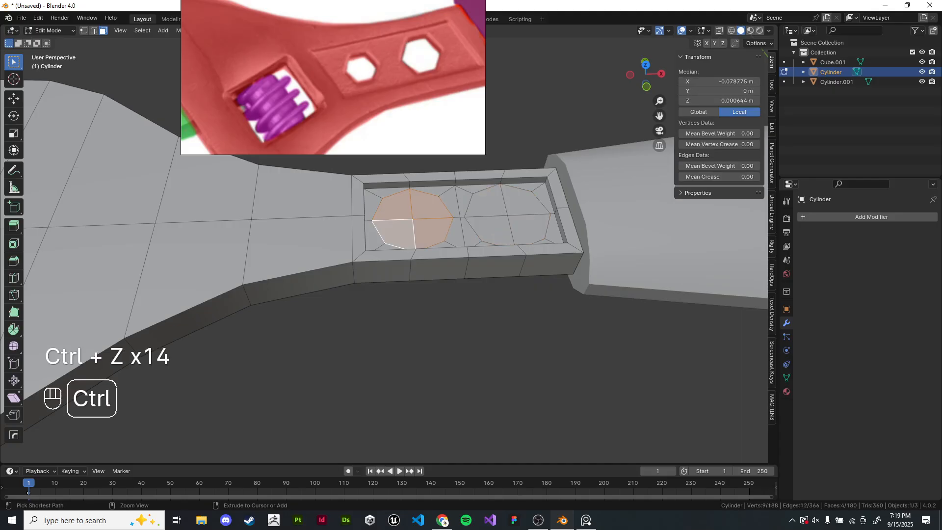
key(ctrl+z)
- Add a loop cut around the wrench's thickness at its middle
middle_drag(162, 363, 219, 283)
key(ctrl+f)
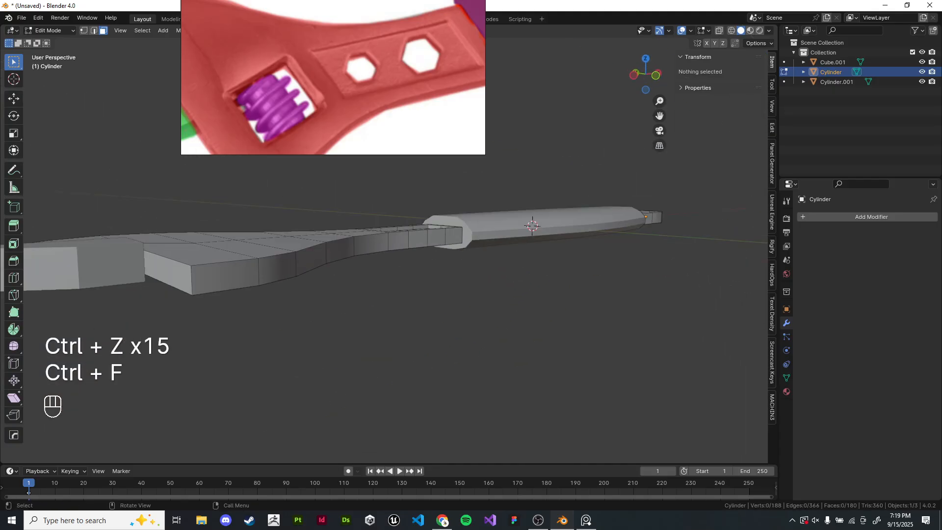
key(ctrl+r)
click(255, 272)
right_click(255, 272)
- Delete the lower half of the mesh below the middle loop in front view
key(z)
key(KP_1)
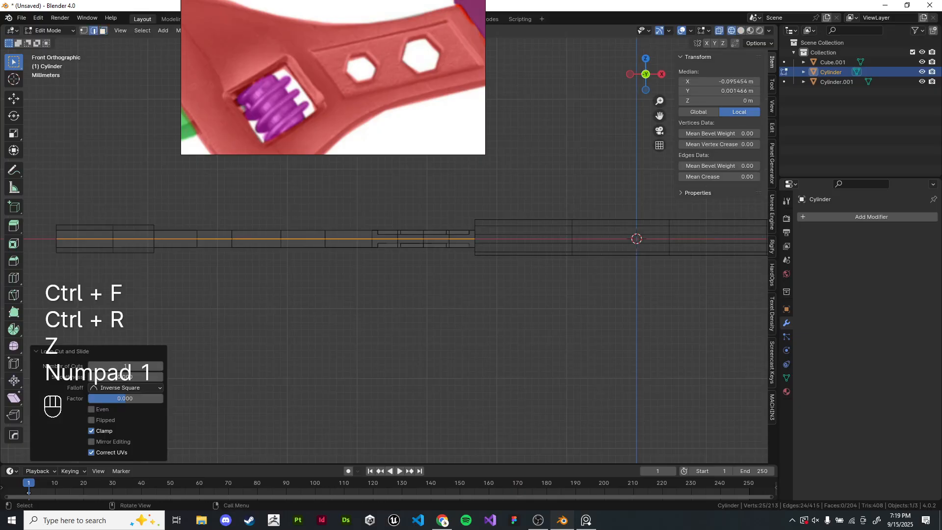
scroll(236, 265, down, 3)
drag(216, 241, 736, 331)
key(x)
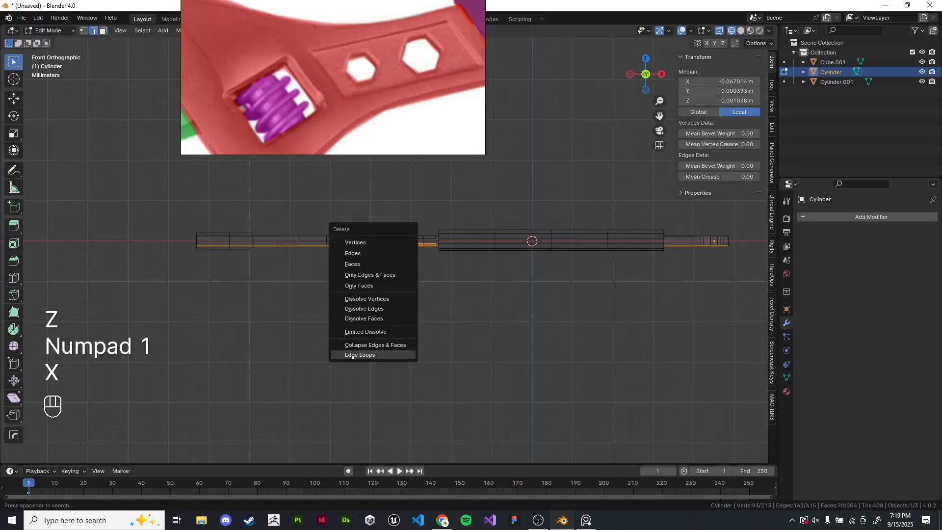
key(x)
click(267, 247)
key(z)
mouse_move(410, 258)
middle_down()
mouse_move(431, 263)
mouse_move(441, 288)
middle_up()
- Add a Mirror modifier to the wrench mirrored on the Z axis only
key(Tab)
scroll(441, 288, up, 2)
click(871, 217)
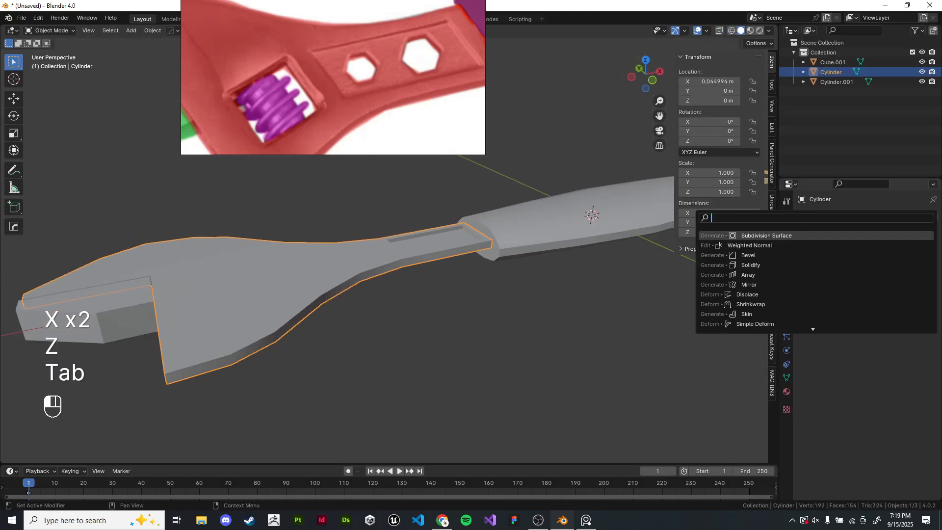
text(mirror)
key(Return)
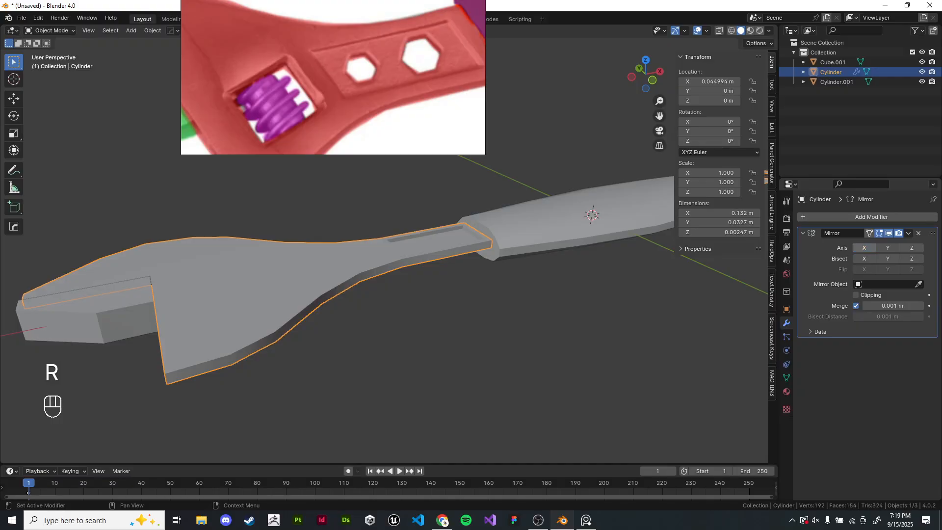
click(888, 248)
click(608, 314)
mouse_move(608, 314)
middle_down()
mouse_move(611, 294)
mouse_move(615, 321)
middle_up()
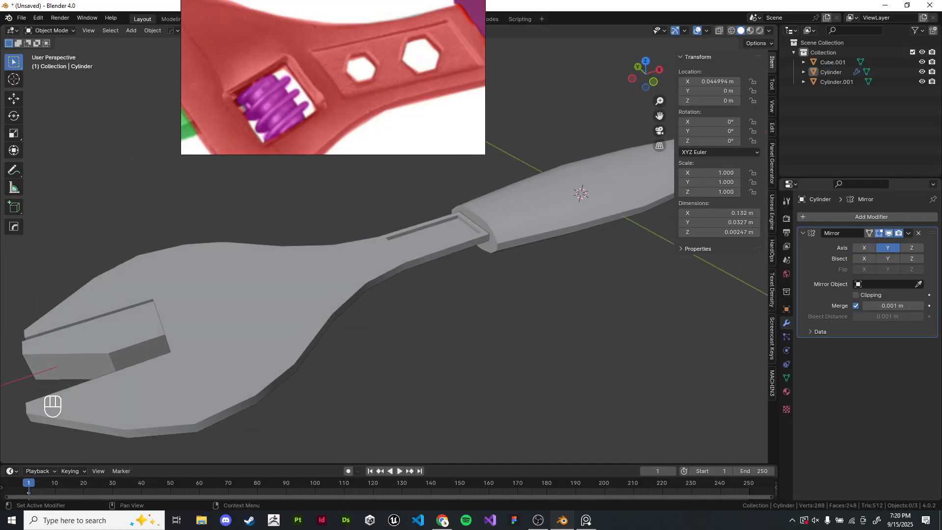
click(887, 247)
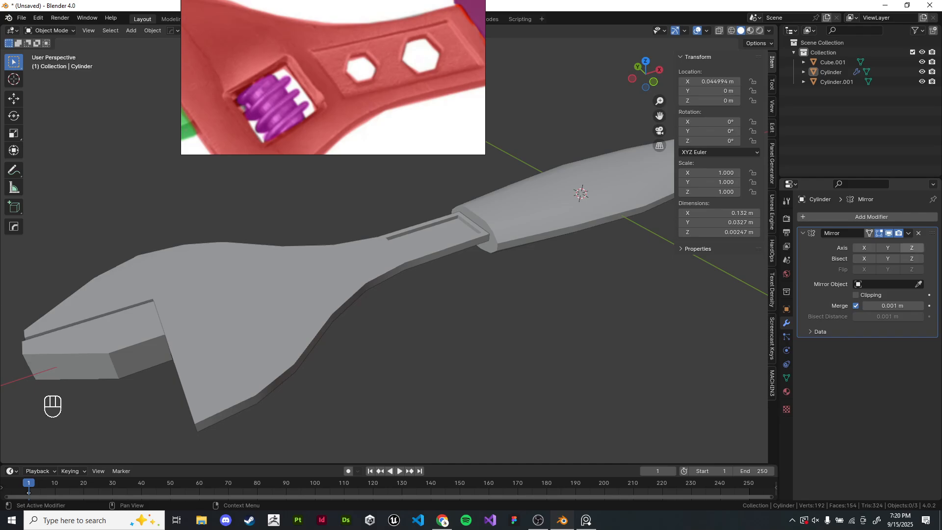
click(911, 247)
- Inspect the mirrored wrench in object and edit mode
scroll(422, 275, up, 2)
click(422, 275)
key(Tab)
middle_drag(422, 299, 468, 261)
click(411, 252)
key(Tab)
key(Tab)
key(Tab)
scroll(398, 284, down, 5)
key(Tab)
scroll(468, 285, up, 2)
mouse_move(468, 262)
shift+middle_down()
mouse_move(483, 258)
mouse_move(480, 249)
shift+middle_up()
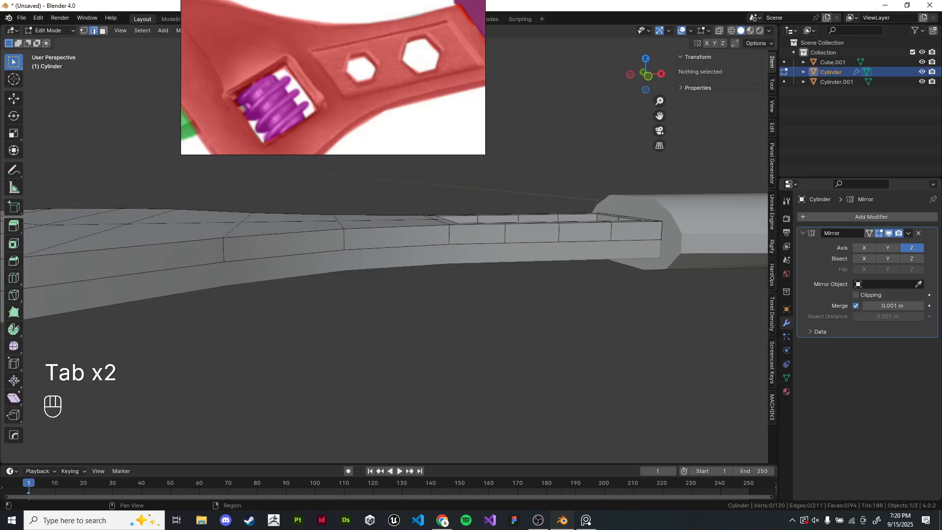
- Remove the Mirror modifier and add a new one mirrored on the Z axis only
key(z)
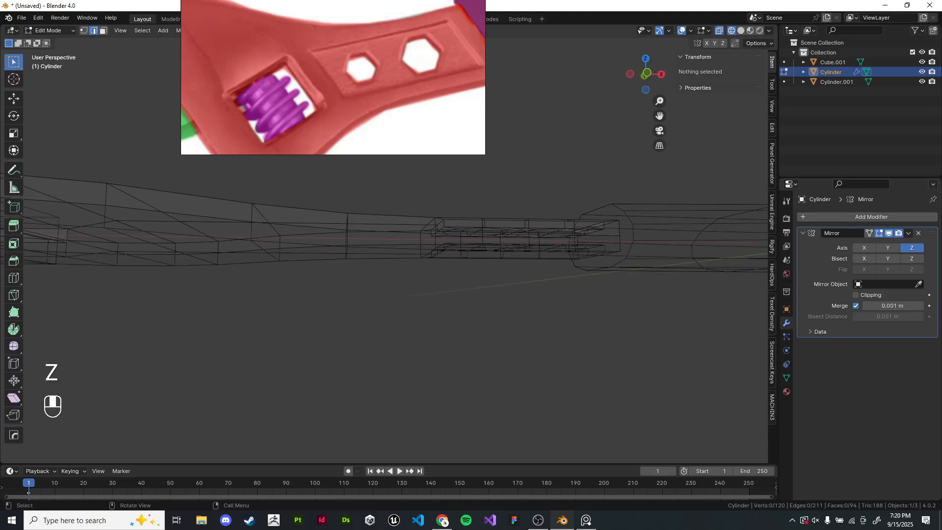
key(KP_1)
scroll(392, 245, down, 3)
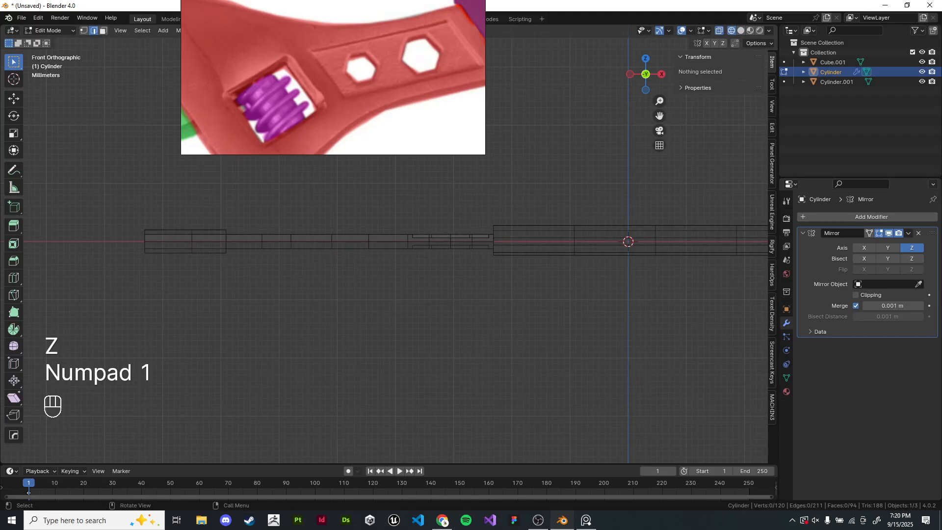
key(ctrl+x)
mouse_move(393, 294)
shift+middle_down()
mouse_move(274, 294)
mouse_move(490, 333)
mouse_move(373, 318)
mouse_move(572, 290)
shift+middle_up()
key(z)
click(640, 291)
click(871, 216)
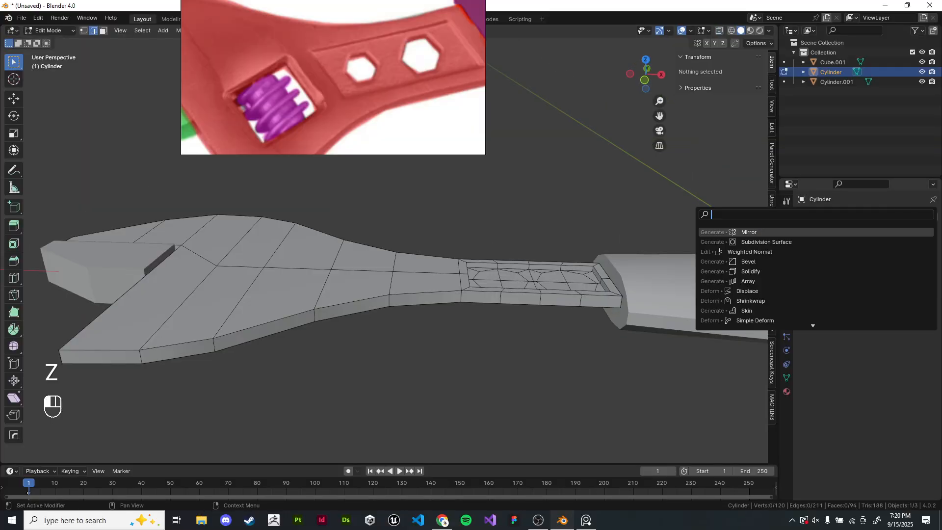
text(mirror)
key(Return)
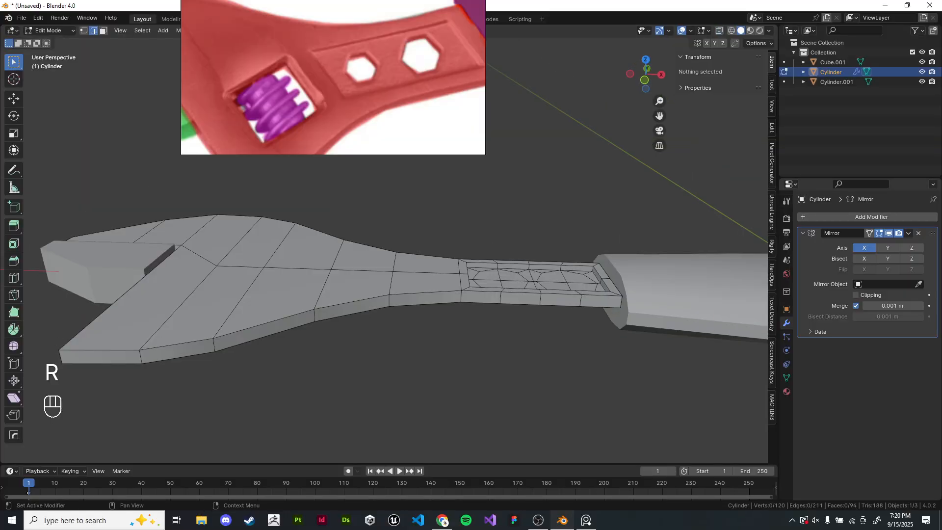
click(864, 248)
click(911, 247)
- Select the two octagonal faces inside the handle slot and delete them to open two holes
middle_drag(491, 314, 527, 314)
shift+middle_drag(527, 314, 394, 314)
scroll(395, 314, up, 4)
click(370, 319)
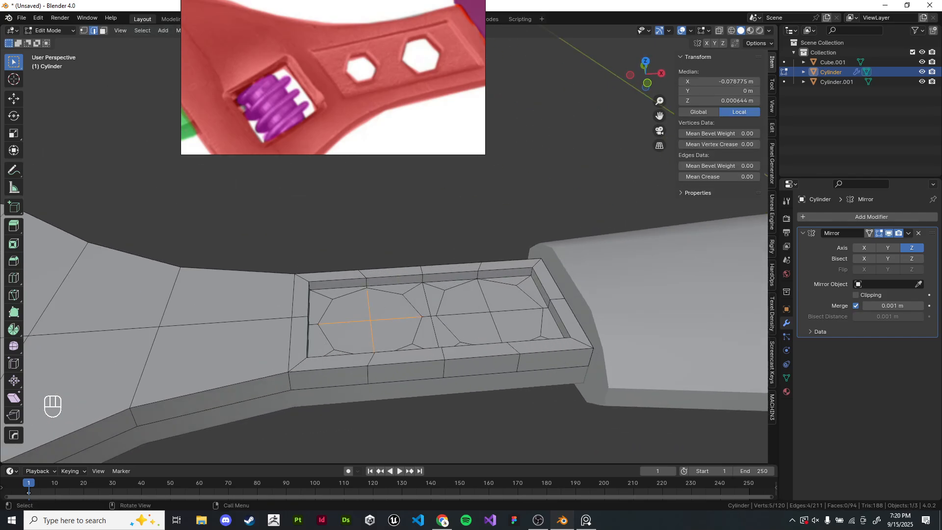
key(3)
click(346, 337)
key(l)
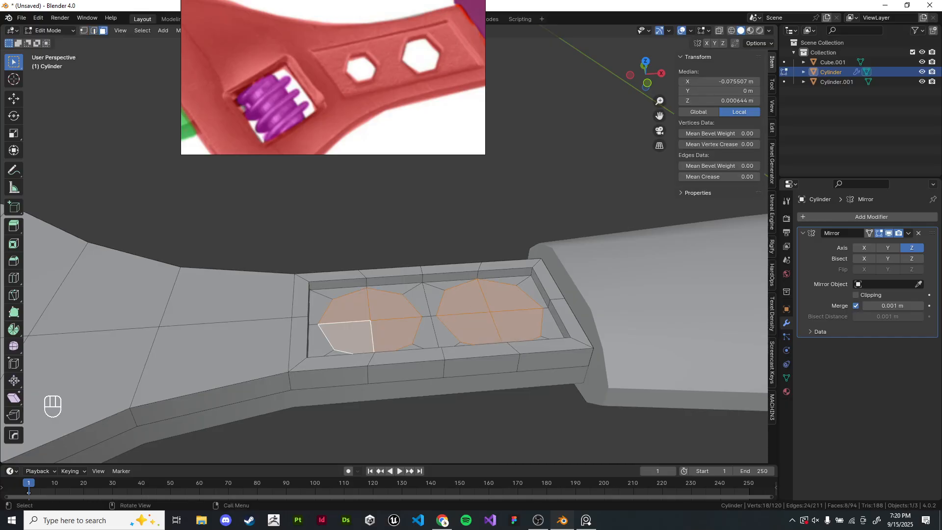
key(x)
click(458, 341)
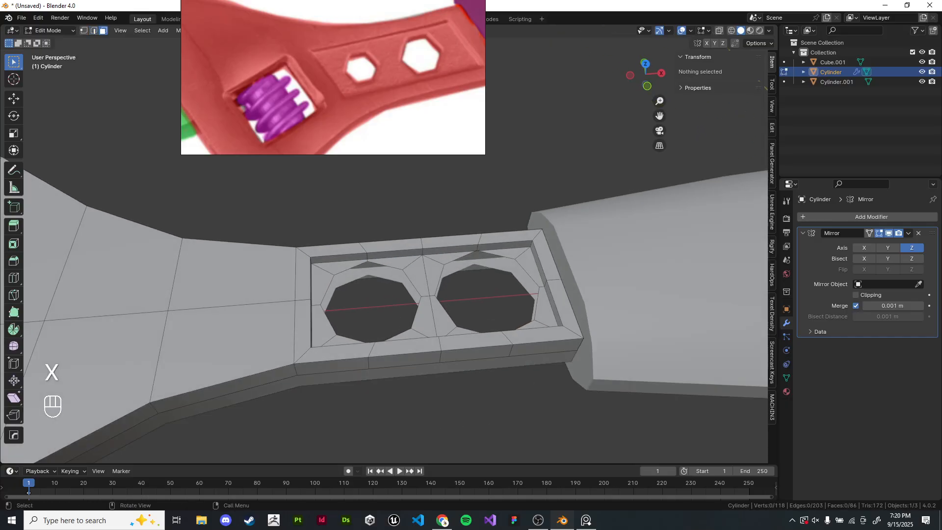
- Enable Clipping on the Mirror modifier
key(2)
click(385, 265)
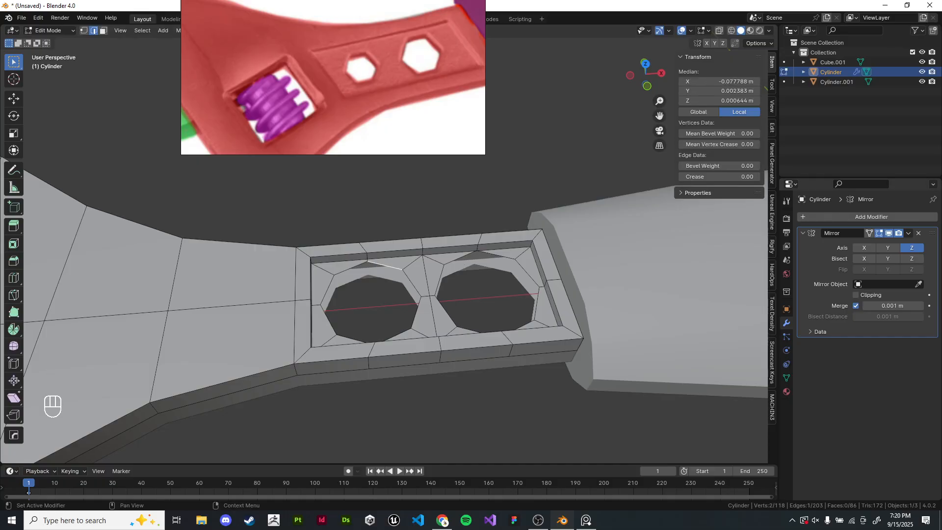
click(816, 332)
click(817, 332)
- Select the edge loops around both slot holes and extrude them down along Z to form hole walls
alt+shift+click(503, 249)
click(496, 208)
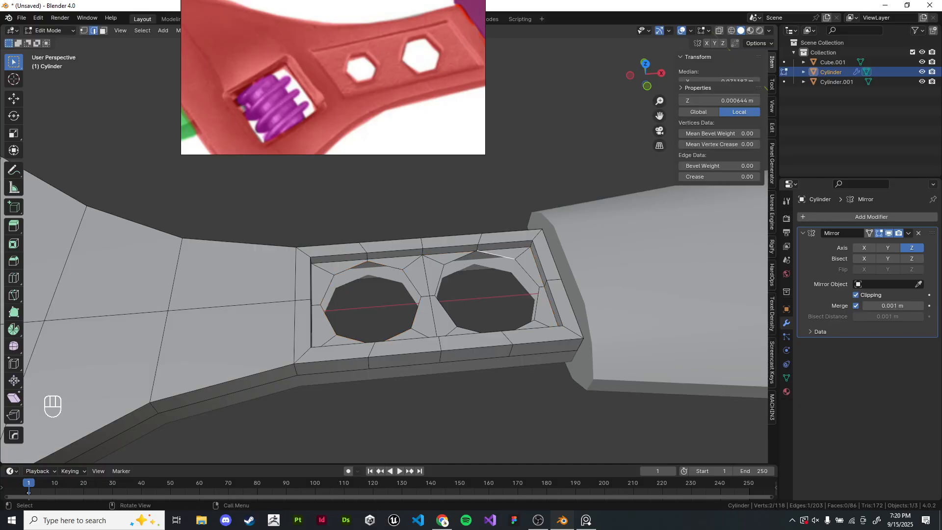
alt+shift+click(495, 255)
alt+shift+click(386, 265)
middle_drag(388, 268, 396, 254)
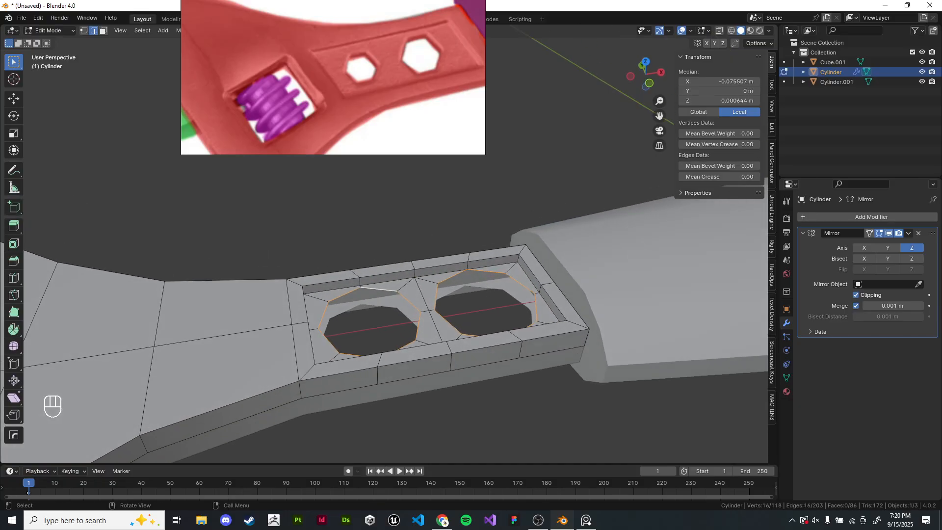
key(e)
key(z)
click(396, 260)
click(397, 220)
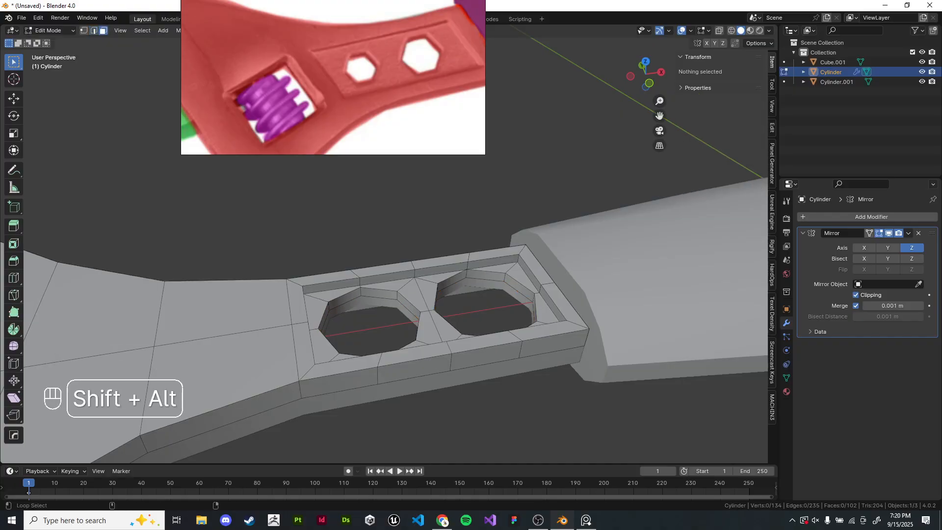
alt+shift+click(397, 296)
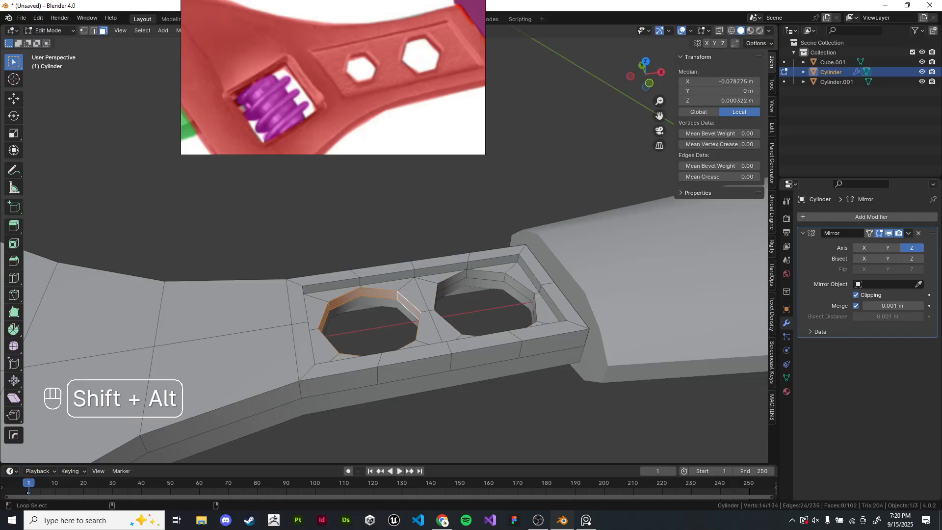
alt+shift+click(508, 279)
middle_drag(508, 281, 506, 298)
click(391, 279)
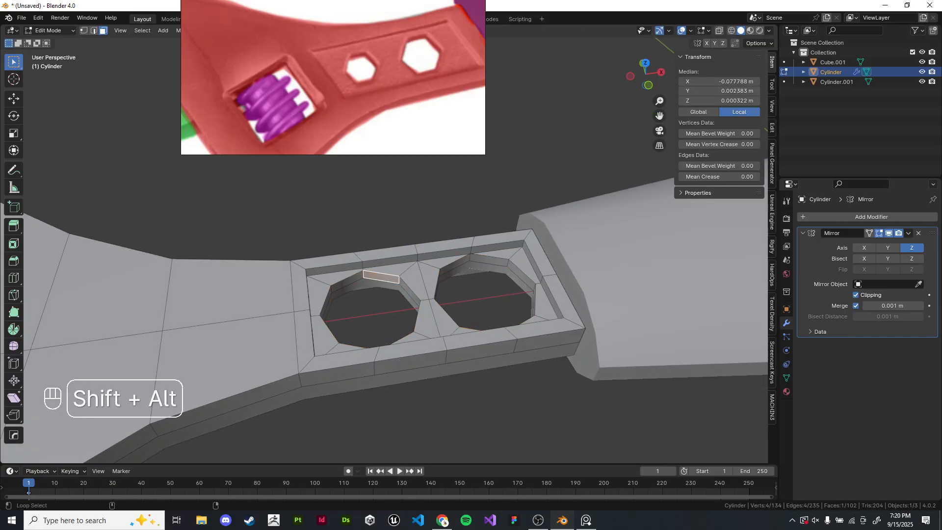
alt+shift+click(391, 279)
key(s)
key(shift+z)
right_click(529, 267)
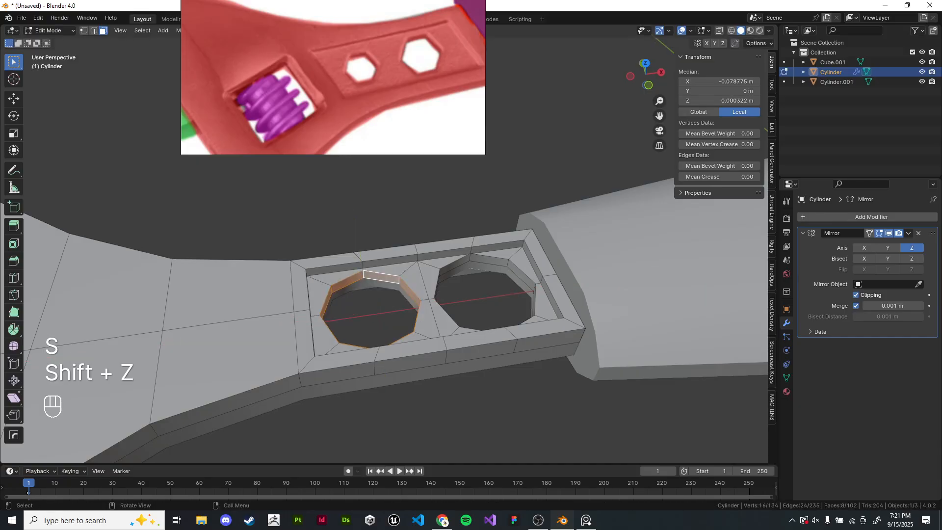
middle_drag(618, 394, 623, 374)
key(s)
key(shift+z)
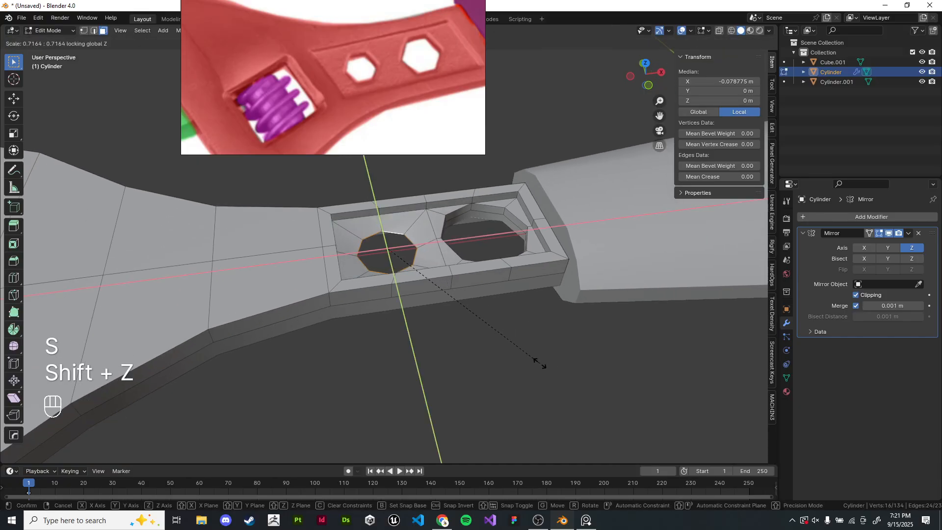
right_click(540, 364)
- Inspect the wrench and its slot holes in object mode from several angles
right_drag(426, 117, 261, 255)
scroll(432, 255, up, 3)
middle_drag(432, 255, 467, 339)
scroll(466, 339, up, 3)
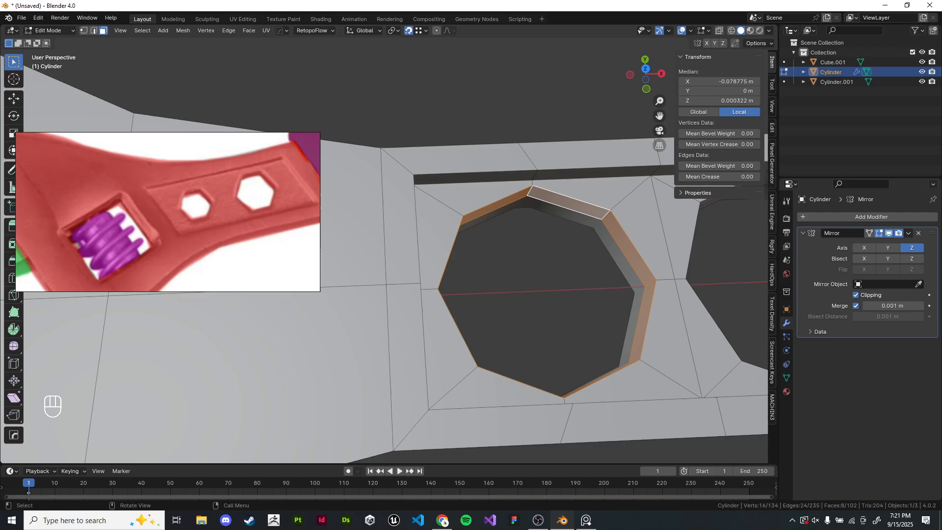
shift+middle_drag(466, 339, 454, 352)
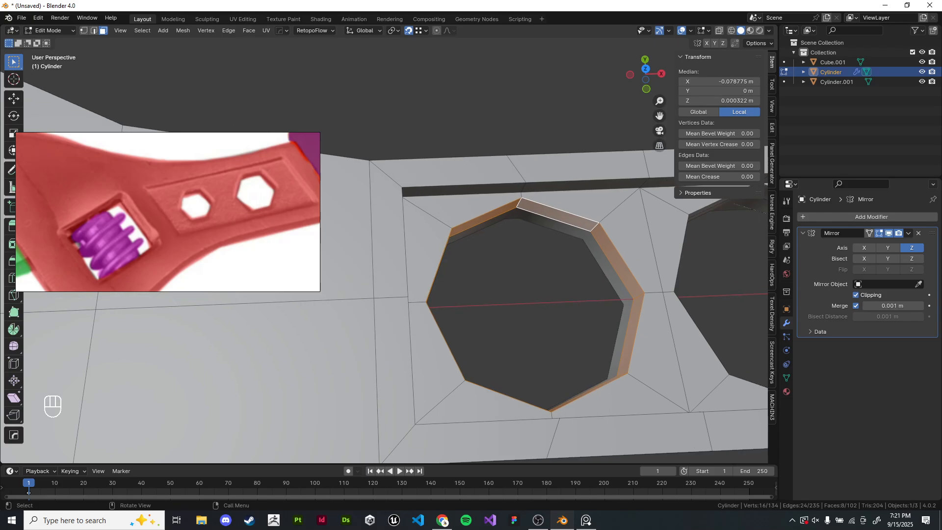
scroll(454, 353, down, 6)
key(Tab)
middle_drag(606, 246, 559, 228)
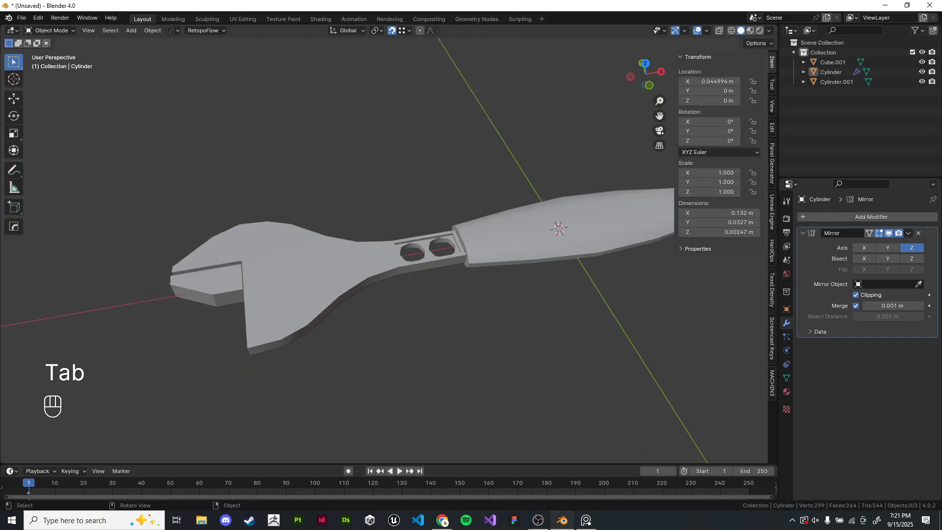
scroll(384, 250, down, 3)
scroll(383, 264, up, 4)
shift+middle_drag(402, 235, 375, 308)
- Select the faces in the wrench neck and inset them by about 0.003 m
key(Tab)
shift+middle_drag(375, 308, 423, 269)
scroll(424, 240, up, 5)
click(418, 151)
shift+click(335, 141)
shift+middle_drag(338, 186, 331, 192)
shift+click(330, 229)
shift+click(412, 213)
shift+middle_drag(413, 213, 488, 223)
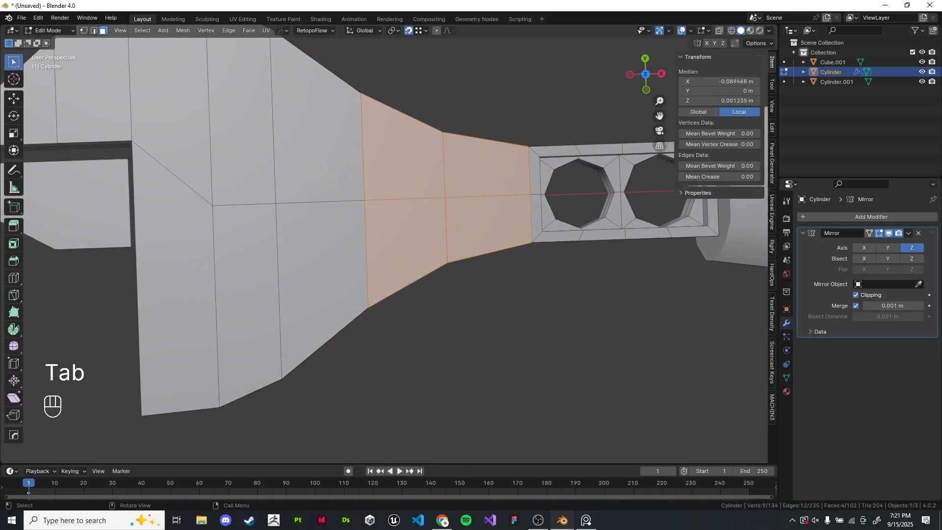
drag(232, 170, 303, 229)
shift+middle_drag(303, 229, 307, 228)
click(422, 319)
shift+middle_drag(362, 235, 346, 256)
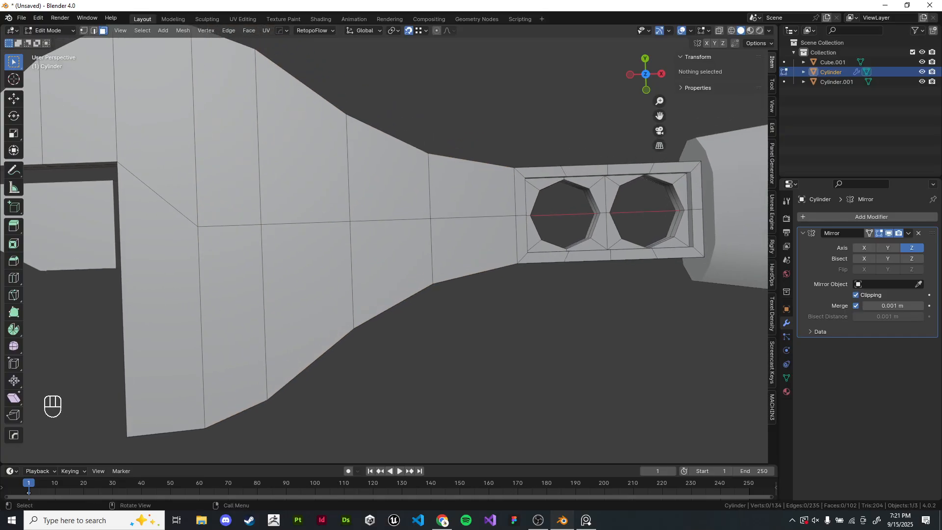
drag(309, 189, 380, 253)
shift+middle_drag(380, 252, 336, 245)
scroll(376, 257, up, 2)
key(i)
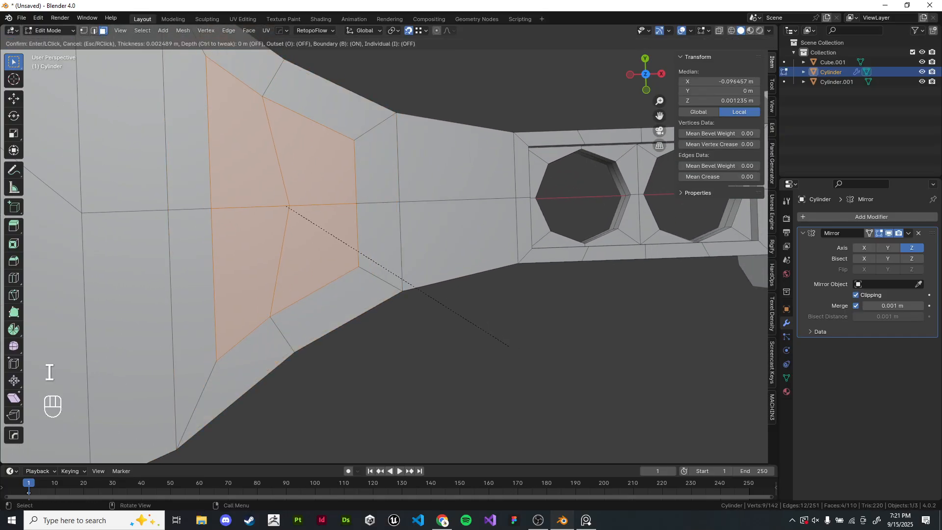
click(498, 339)
middle_drag(498, 340, 497, 280)
- Delete the inset neck faces and extrude the cutout's edge loop down along Z to form its walls
key(x)
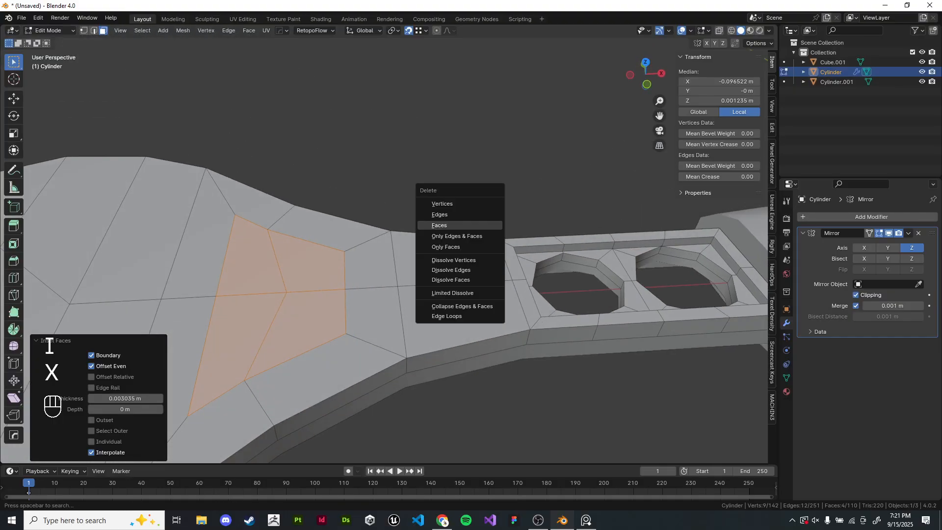
click(432, 221)
alt+shift+click(309, 269)
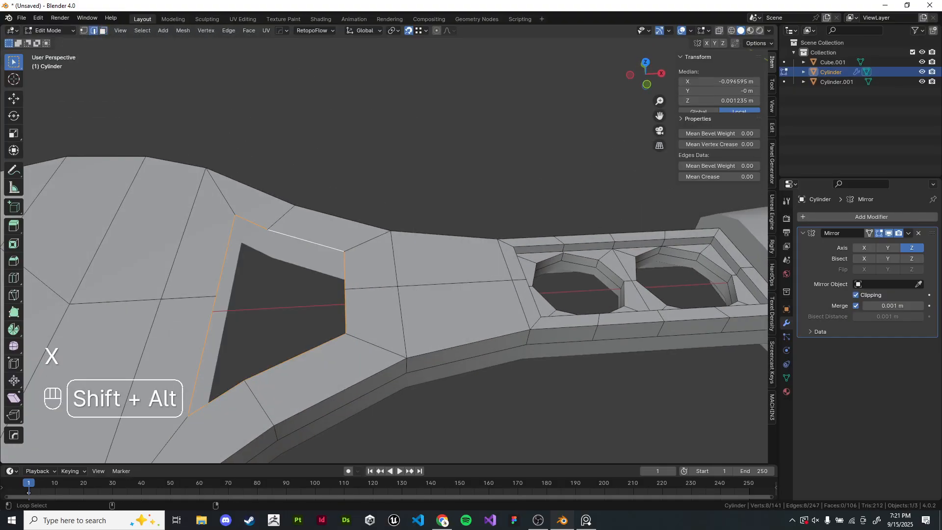
key(e)
key(z)
click(312, 286)
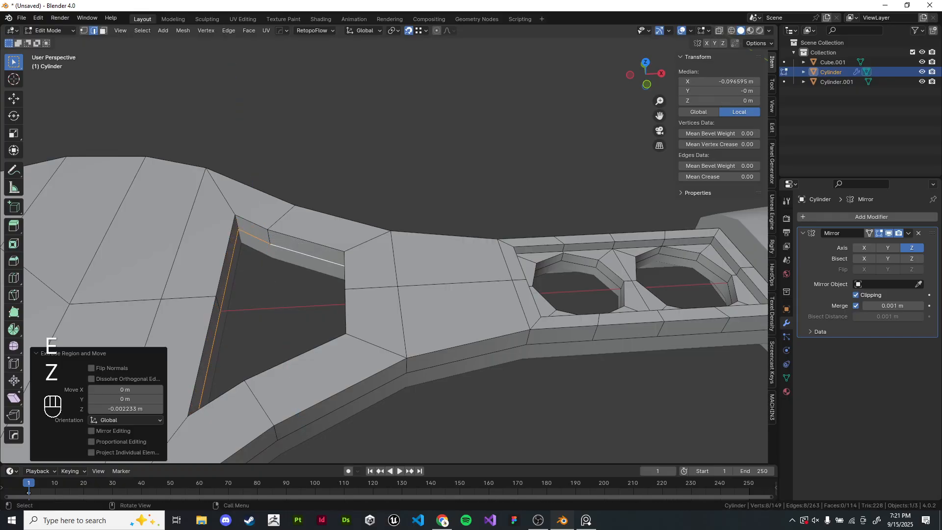
shift+middle_drag(312, 286, 358, 201)
- Inspect the wrench with its new neck cutout in object and edit mode
key(Tab)
scroll(363, 196, down, 5)
click(373, 142)
scroll(582, 307, down, 2)
middle_drag(583, 292, 490, 308)
scroll(490, 298, down, 1)
scroll(490, 308, up, 5)
key(Tab)
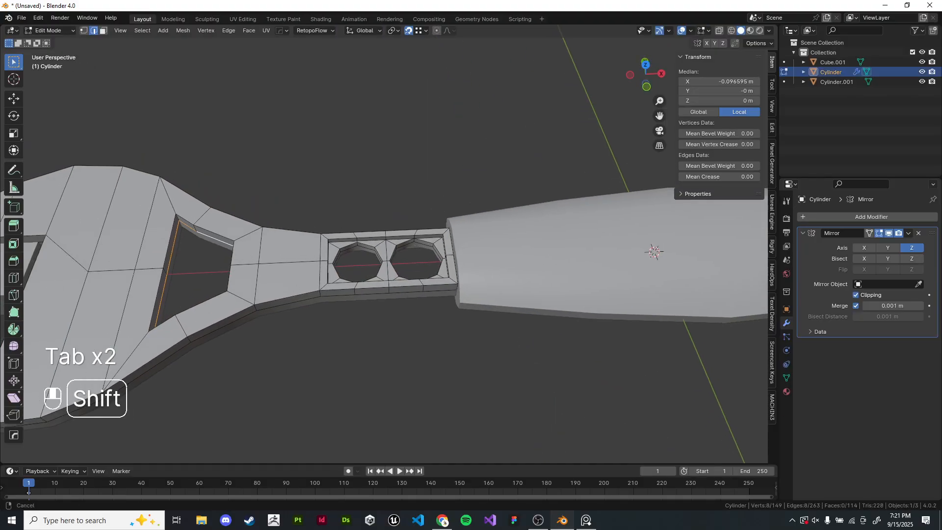
scroll(336, 187, up, 4)
- Scale the edge loops of both slot holes inward on the XY plane
click(103, 30)
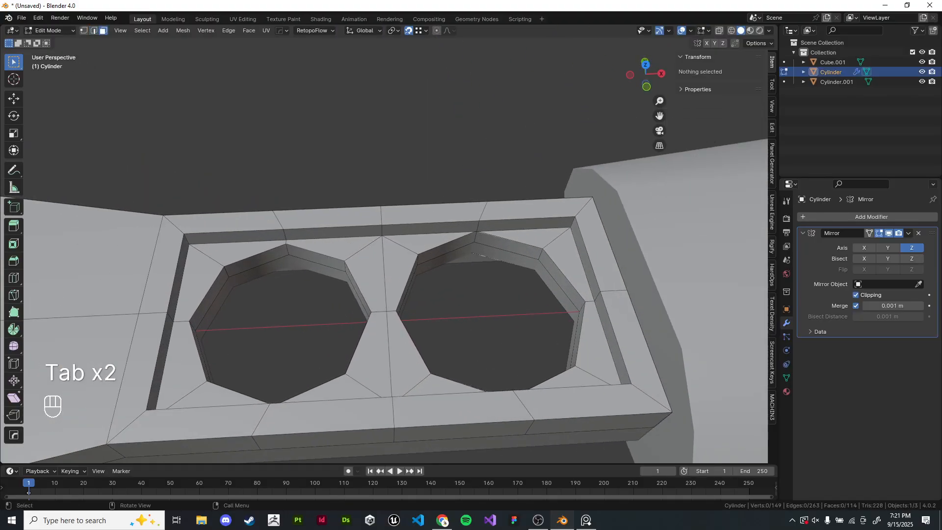
click(314, 256)
alt+shift+click(285, 251)
alt+shift+click(286, 251)
key(s)
key(shift+z)
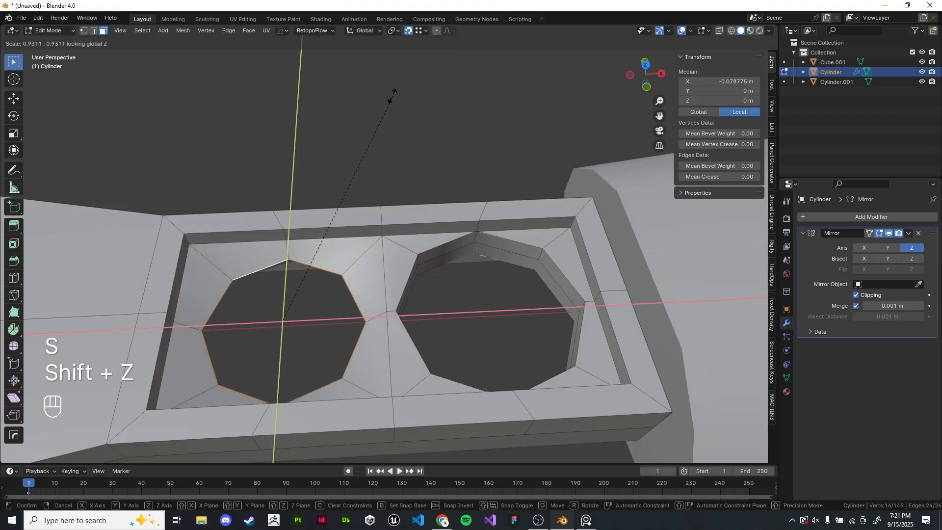
click(352, 111)
click(507, 246)
alt+shift+click(474, 237)
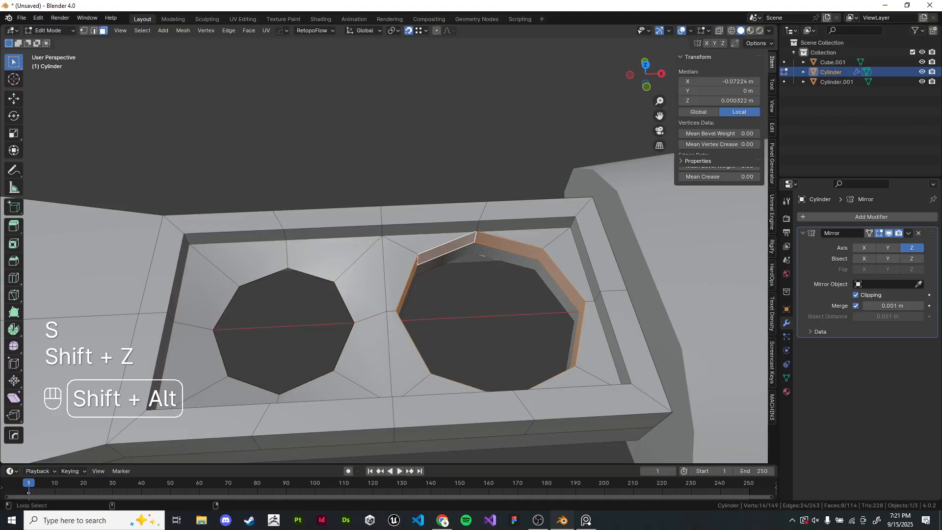
key(s)
key(shift+z)
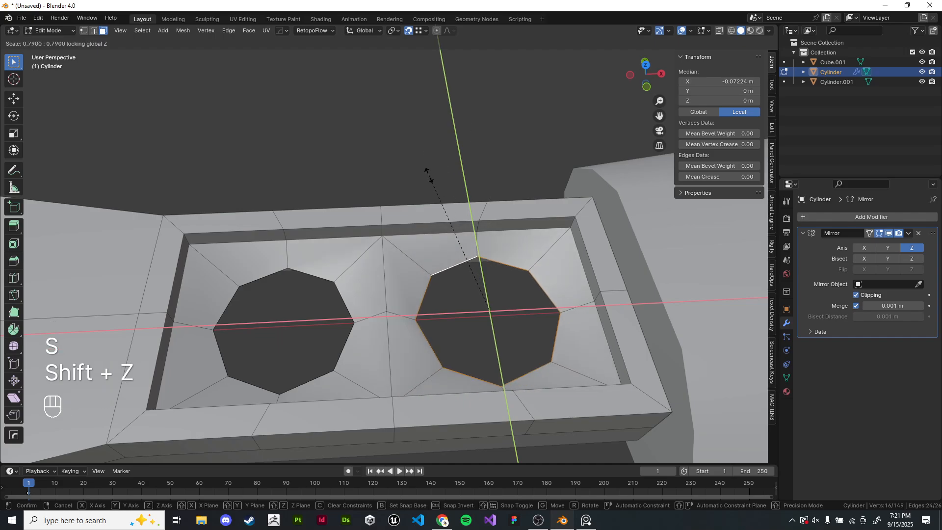
click(430, 177)
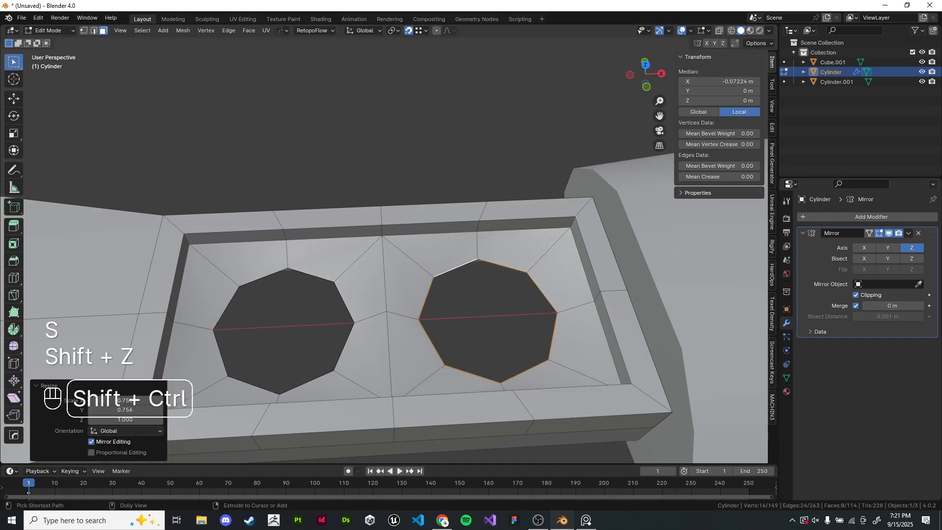
- Undo the hole scaling
key(ctrl+z)
key(ctrl+z)
key(ctrl+z)
key(ctrl+z)
key(ctrl+z)
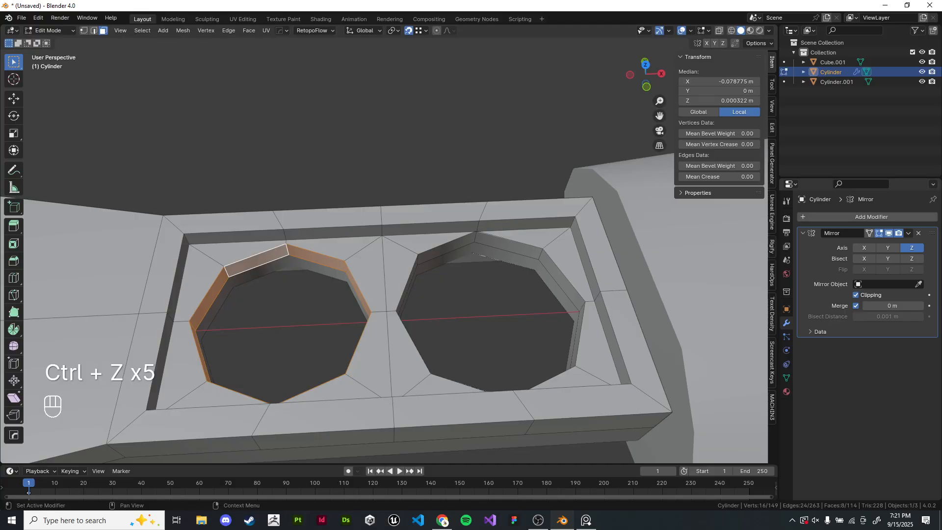
- Scale the first slot hole's edge loop to about 0.73 on the XY plane
key(s)
key(shift+z)
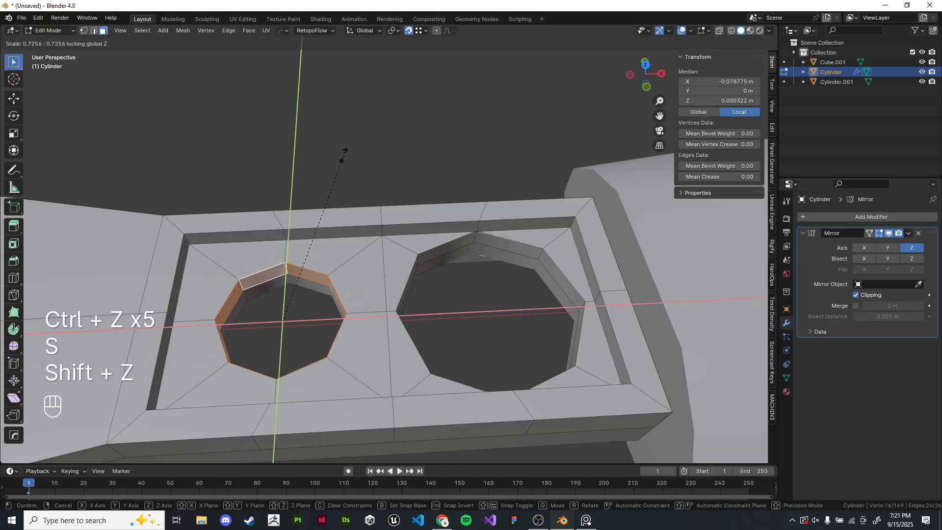
click(319, 175)
- Select the second slot hole's edge loop and scale it to 0.846 on the XY plane
click(507, 245)
alt+click(543, 257)
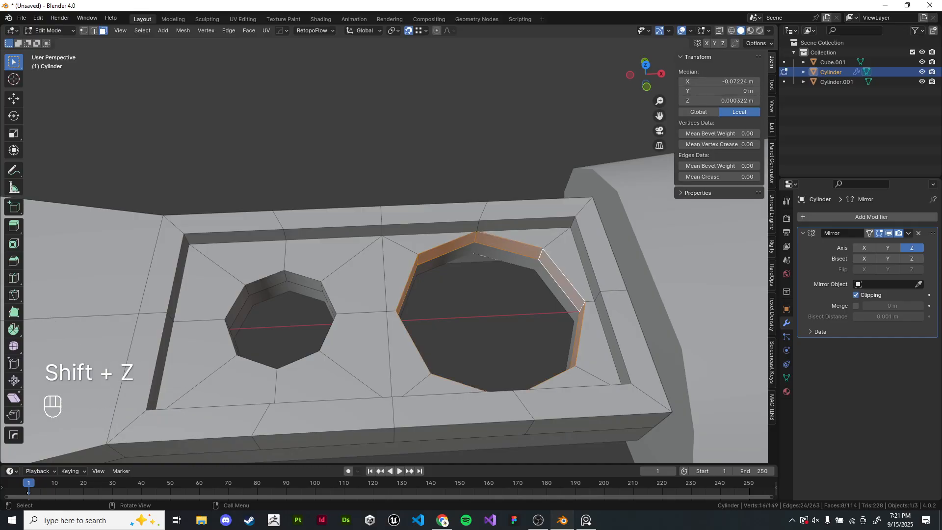
key(s)
key(shift+z)
click(460, 169)
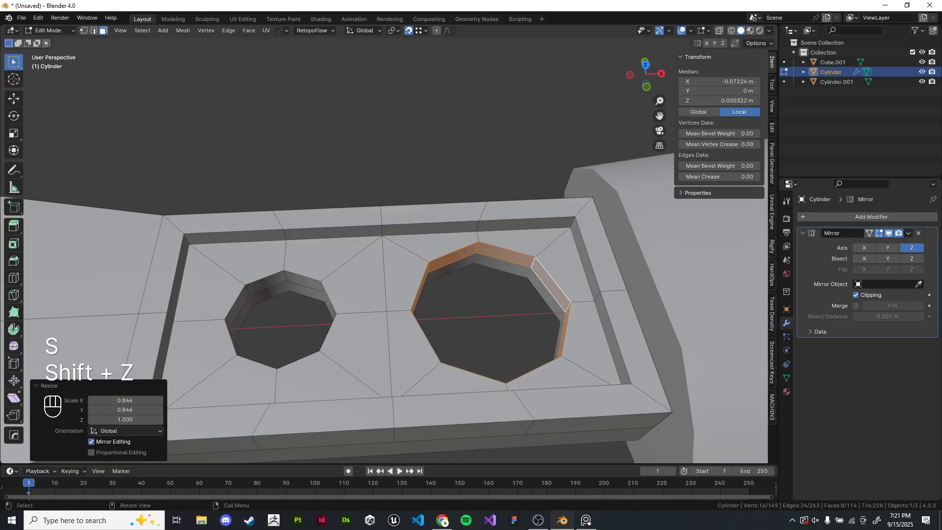
- Inspect the finished wrench in object mode from several angles
key(Tab)
scroll(460, 169, down, 5)
click(460, 169)
scroll(460, 169, down, 5)
middle_drag(460, 169, 470, 155)
scroll(471, 155, down, 2)
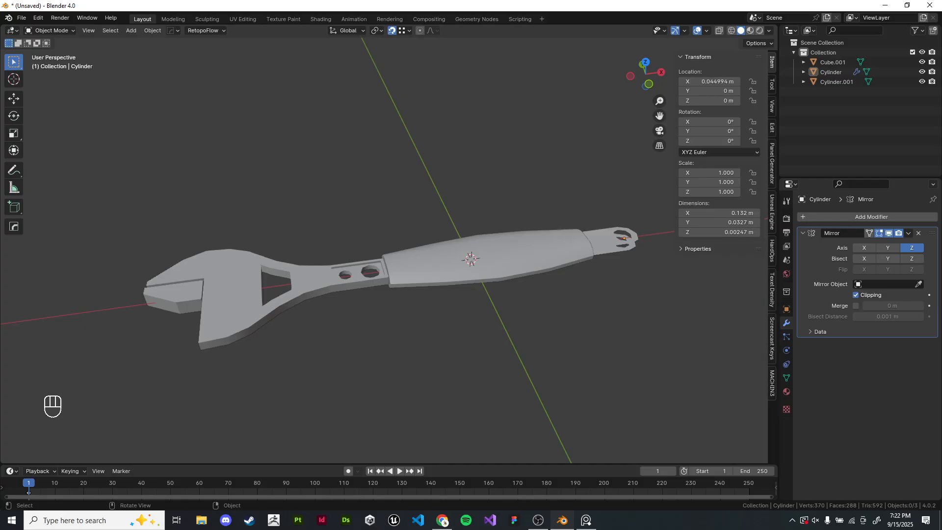
shift+middle_drag(343, 268, 282, 294)
click(294, 289)
click(294, 220)
shift+middle_drag(294, 220, 312, 211)
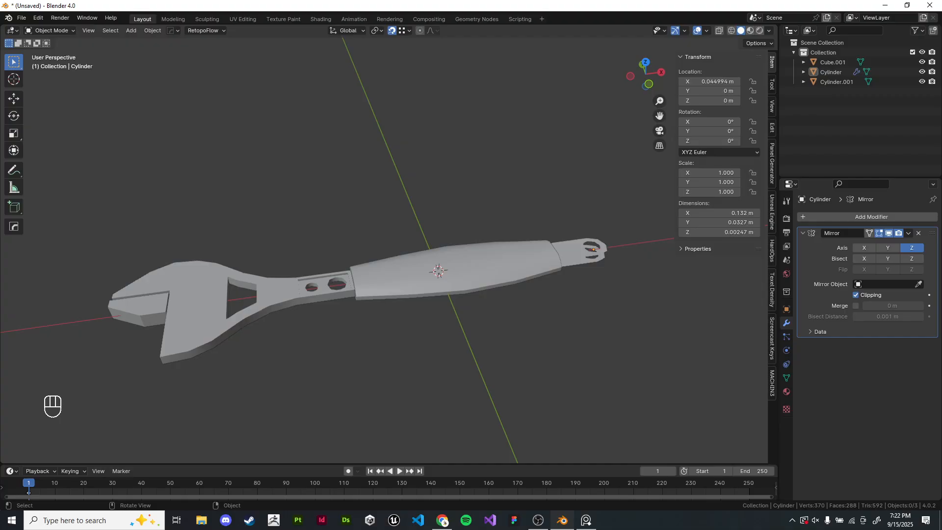
click(538, 520)
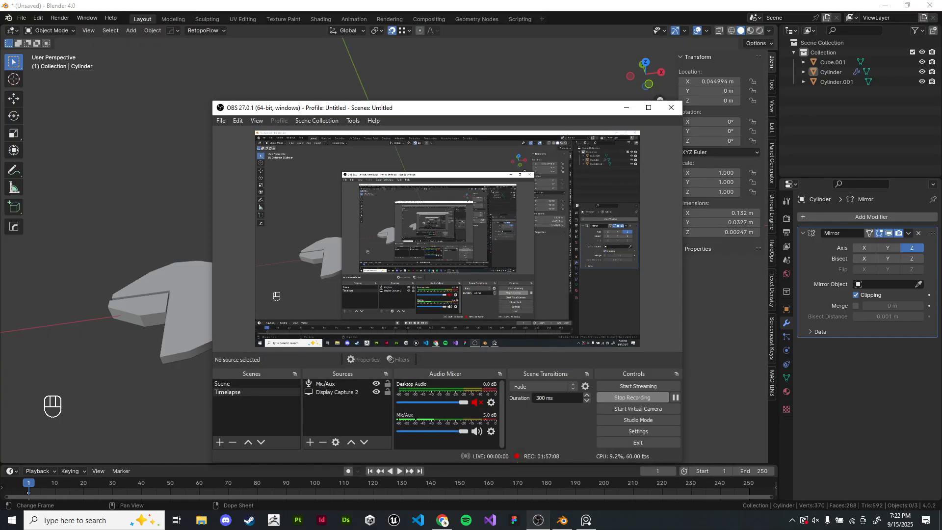